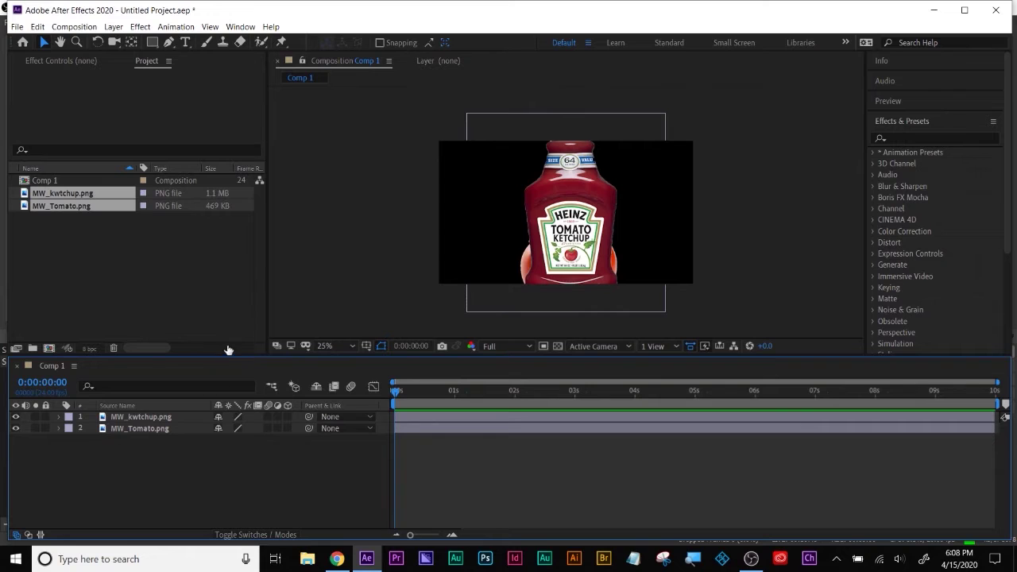
Step: Enlarge the composition viewer and hide the ketchup bottle and tomato layers
left_click_drag(225, 358, 226, 384)
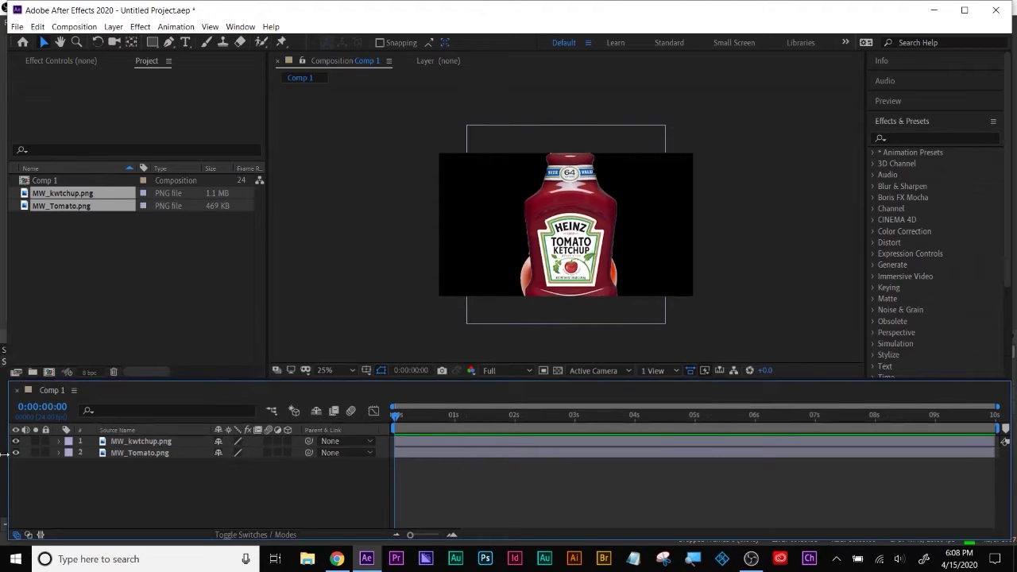
left_click(15, 453)
left_click(16, 441)
Step: Pick the Star tool from the shape tools and begin drawing a cyan star
left_click(169, 42)
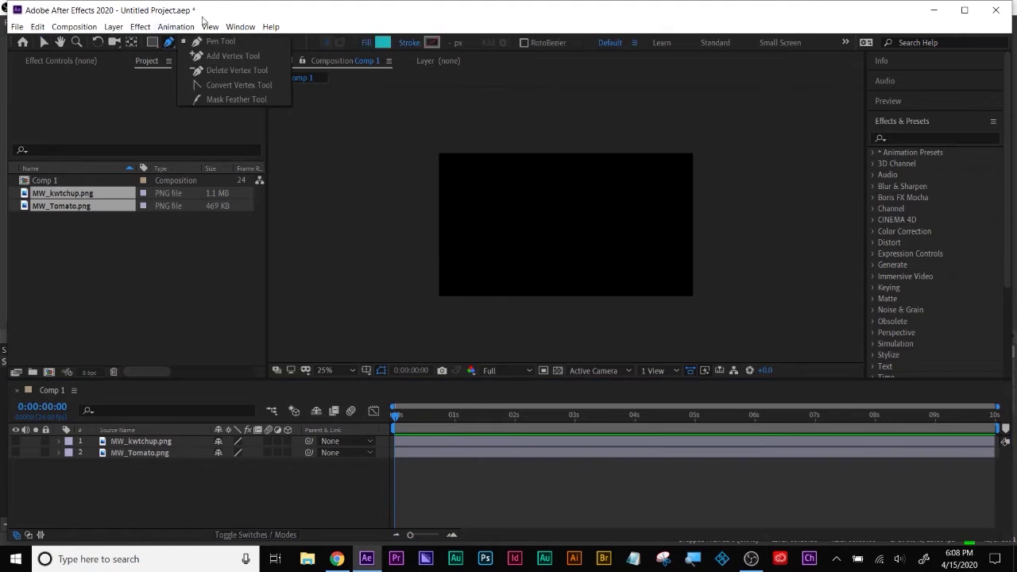
left_click(103, 100)
mouse_move(151, 42)
left_mouse_down()
mouse_move(201, 72)
mouse_move(202, 102)
left_mouse_up()
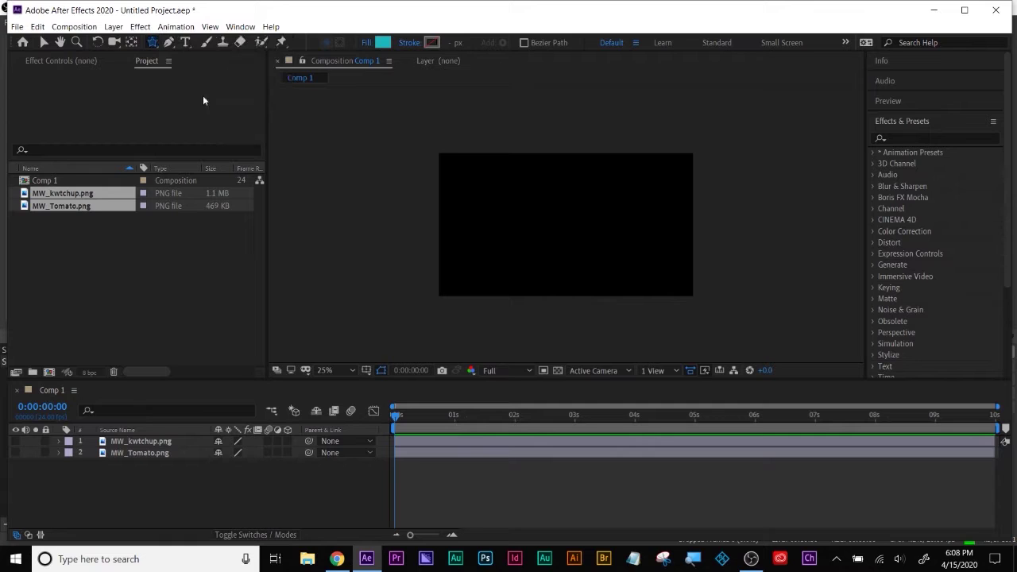
left_click_drag(503, 191, 503, 160)
Step: Finish drawing the cyan star and move it down and right into the frame
left_click_drag(566, 224, 565, 225)
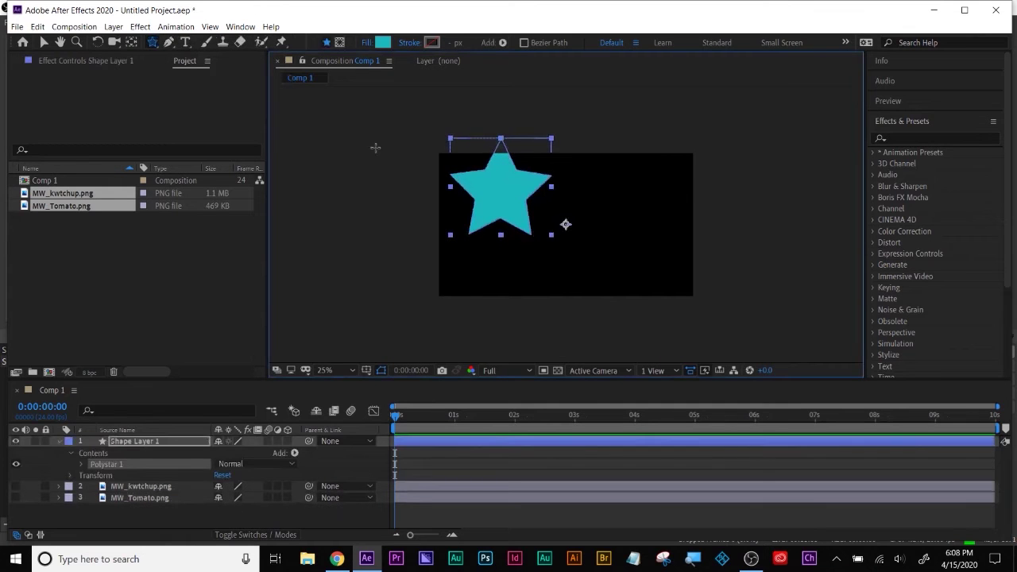
left_click(44, 42)
left_click_drag(516, 176, 546, 213)
Step: Expose Polystar 1's Points property and set a 5-point keyframe at 0s
left_click(83, 464)
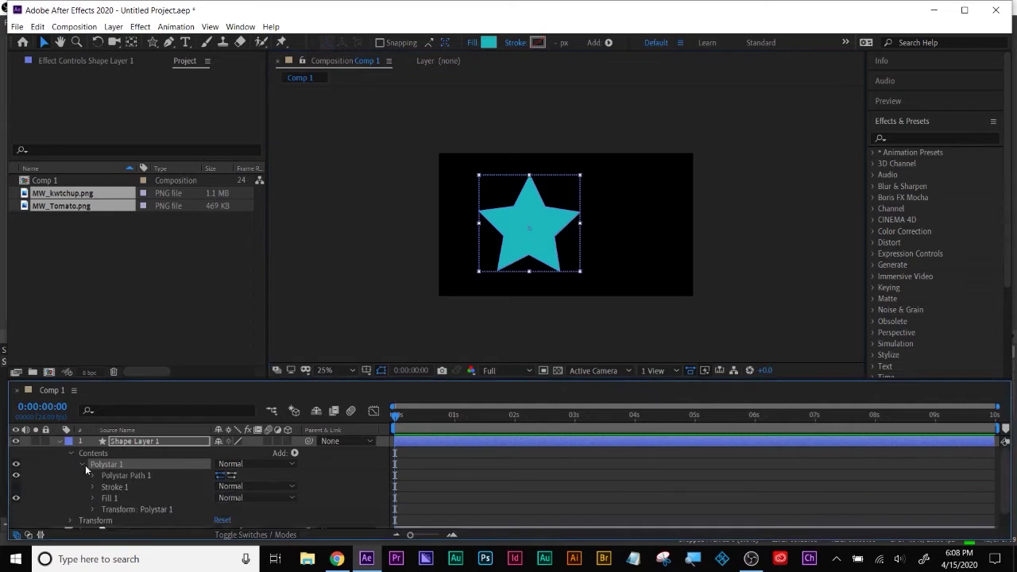
key("ctrl+shift+a")
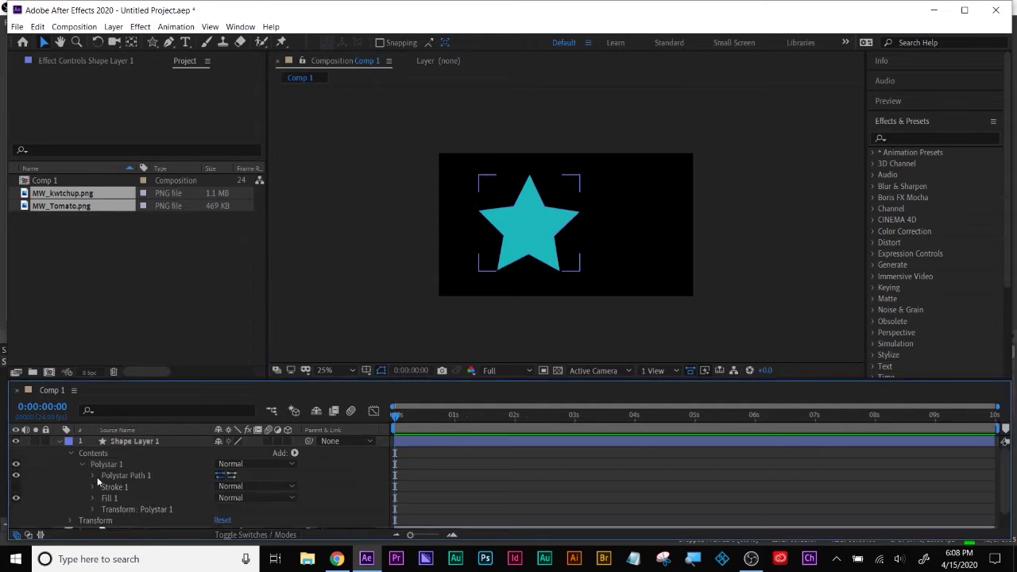
left_click(93, 476)
scroll(97, 487, "down", 1)
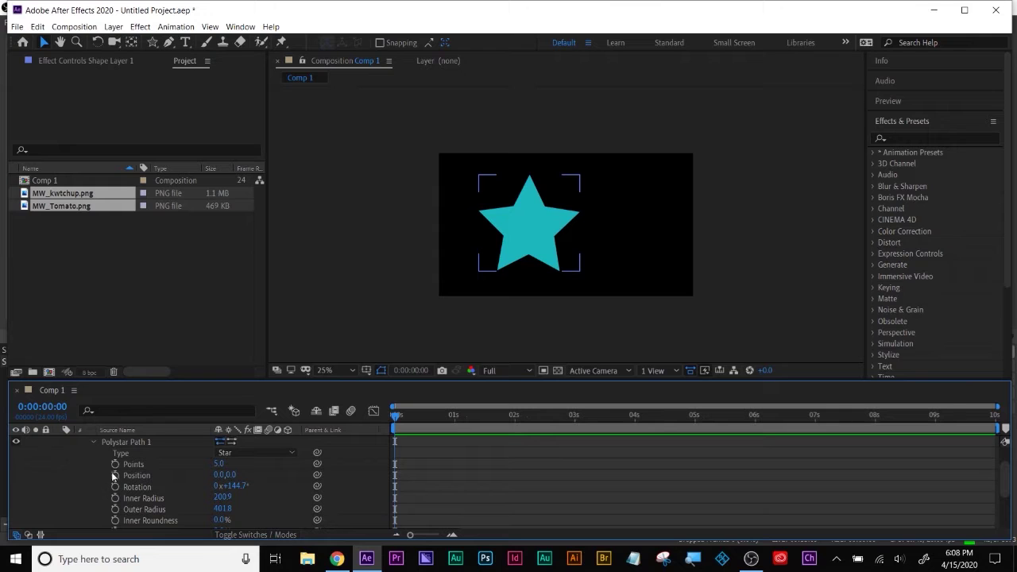
left_click(115, 464)
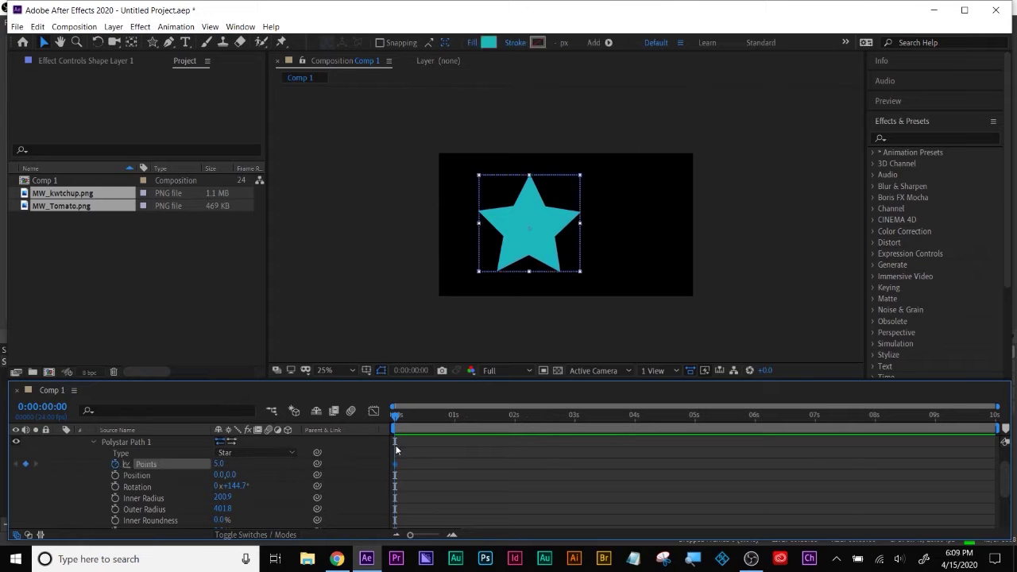
Step: At 1:06, set Points to 3 so the star morphs into a triangle
left_click_drag(395, 414, 469, 417)
left_click(220, 464)
type("3")
key("Return")
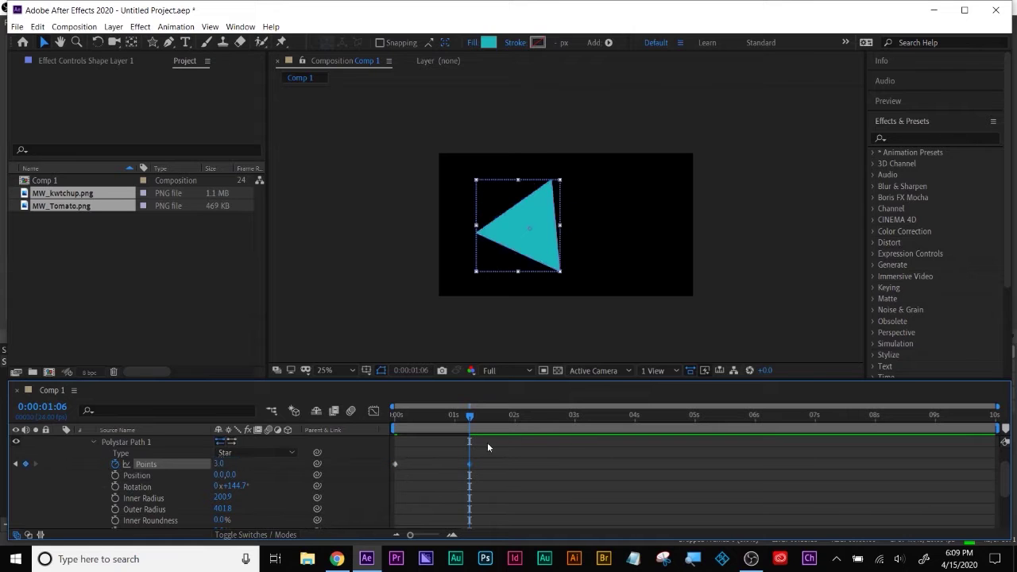
Step: Return to the start, trim the work area to about 1.5 seconds, and preview
left_click_drag(470, 416, 391, 441)
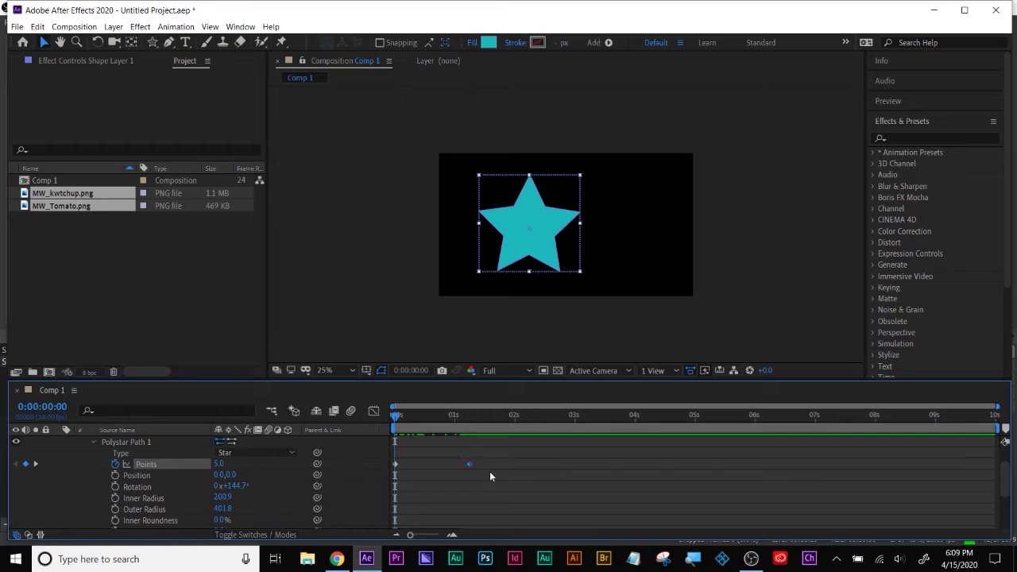
left_click_drag(1000, 429, 484, 441)
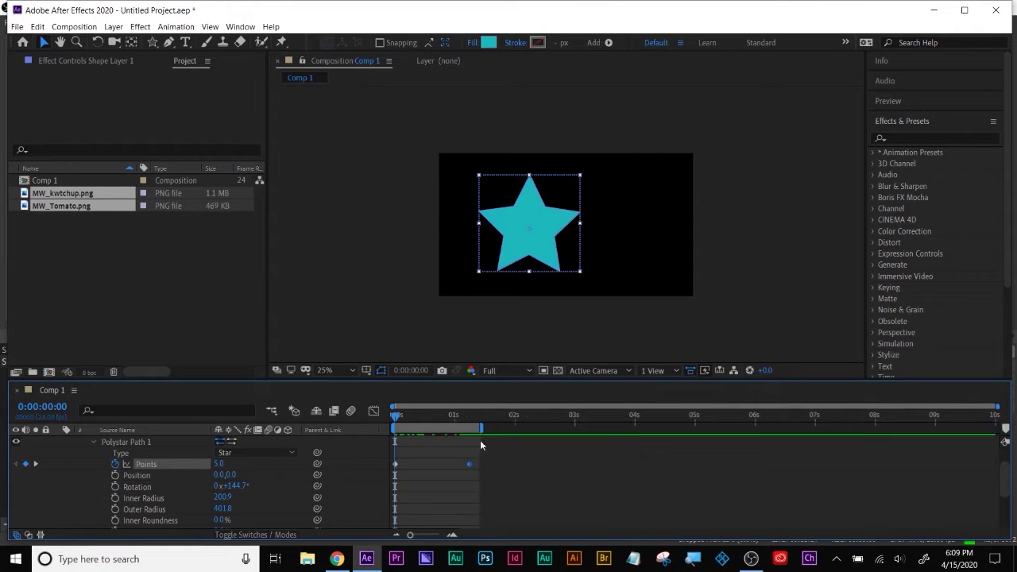
key("space")
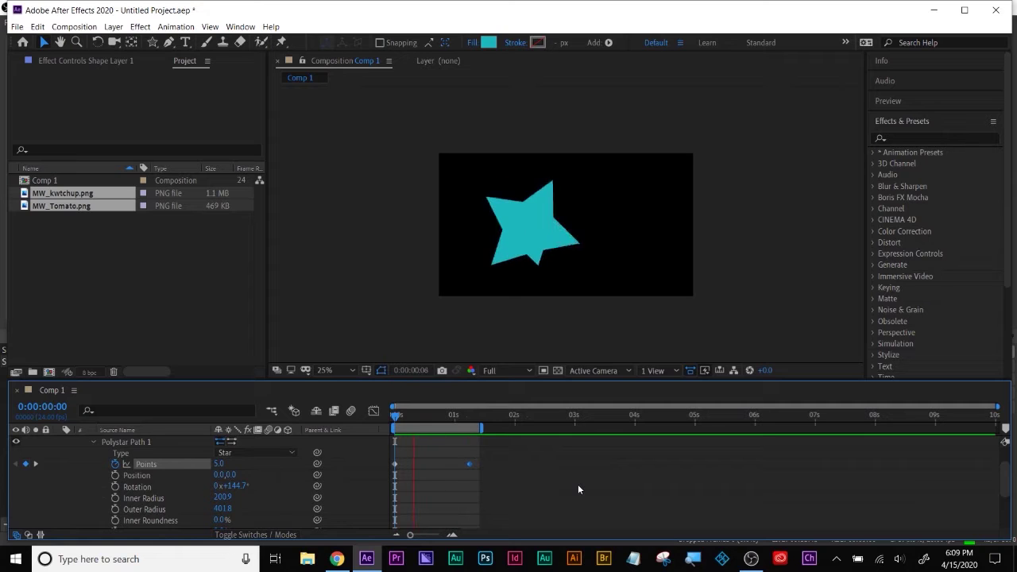
Step: Stop the looping preview, collapse Shape Layer 1, and turn off its visibility
key("space")
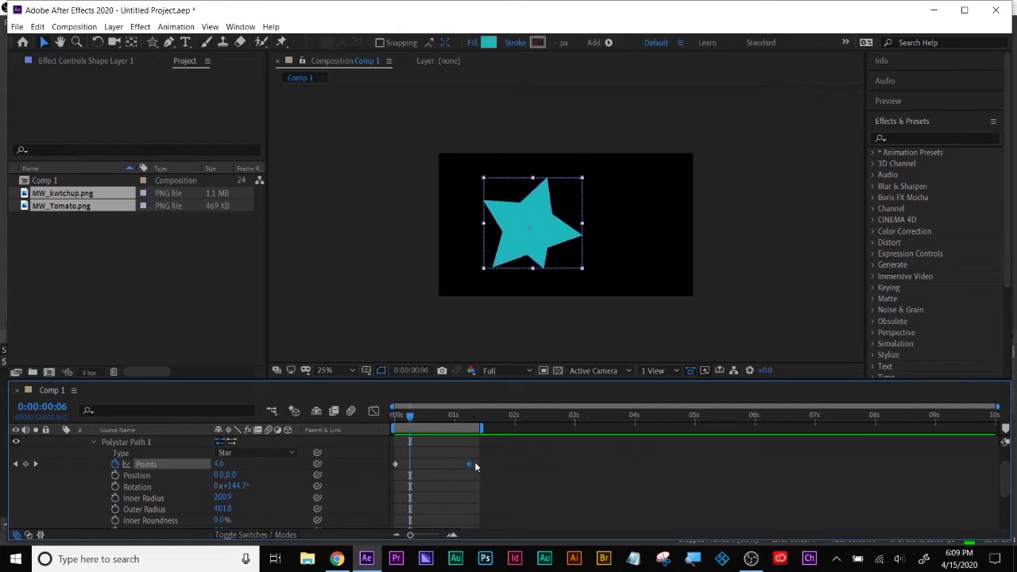
scroll(477, 477, "up", 2)
left_click(59, 442)
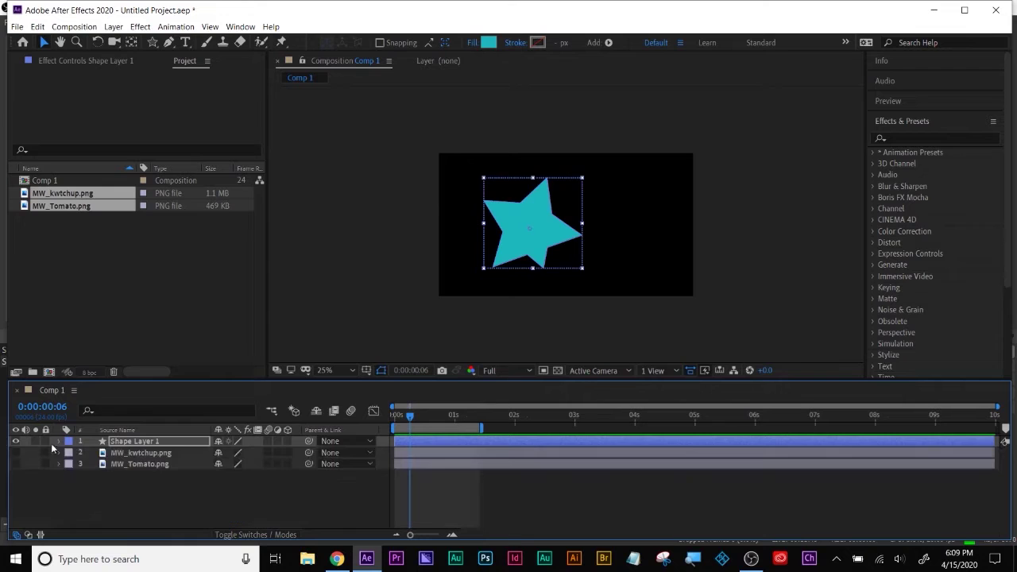
left_click(15, 441)
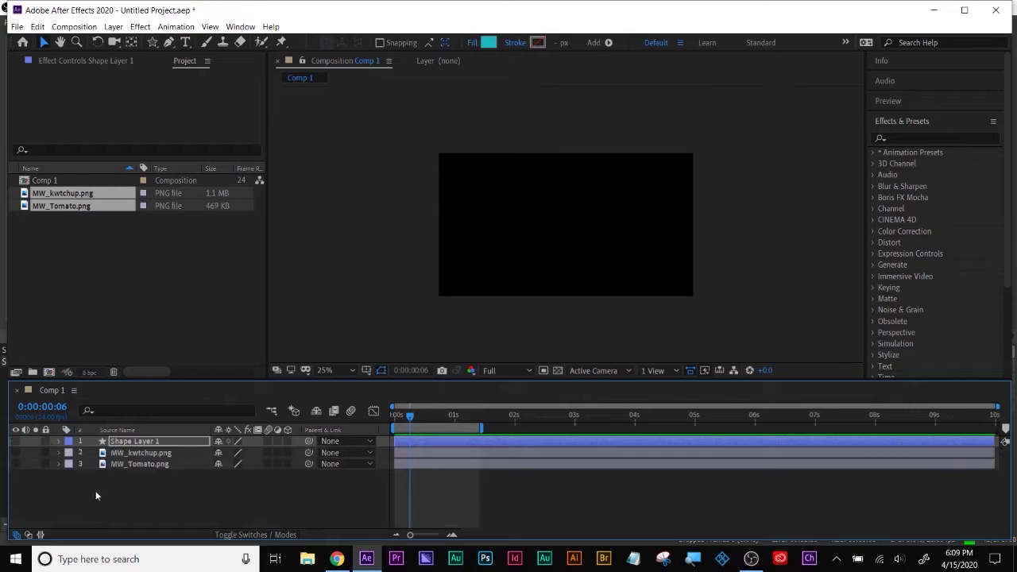
Step: Draw a three-point curved path with the Pen tool
left_click(170, 43)
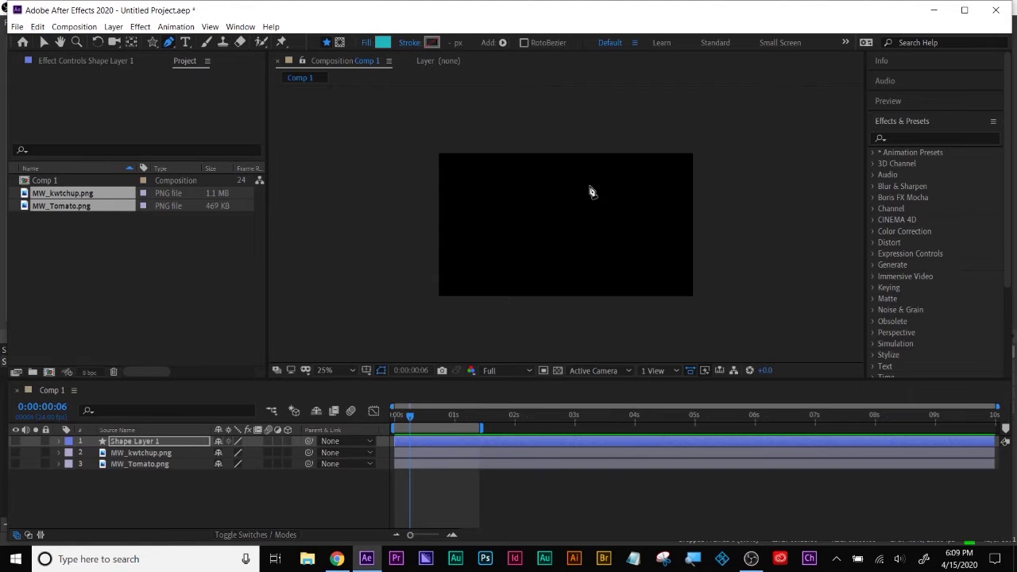
left_click_drag(593, 189, 569, 184)
left_click_drag(521, 262, 580, 271)
left_click_drag(602, 238, 601, 230)
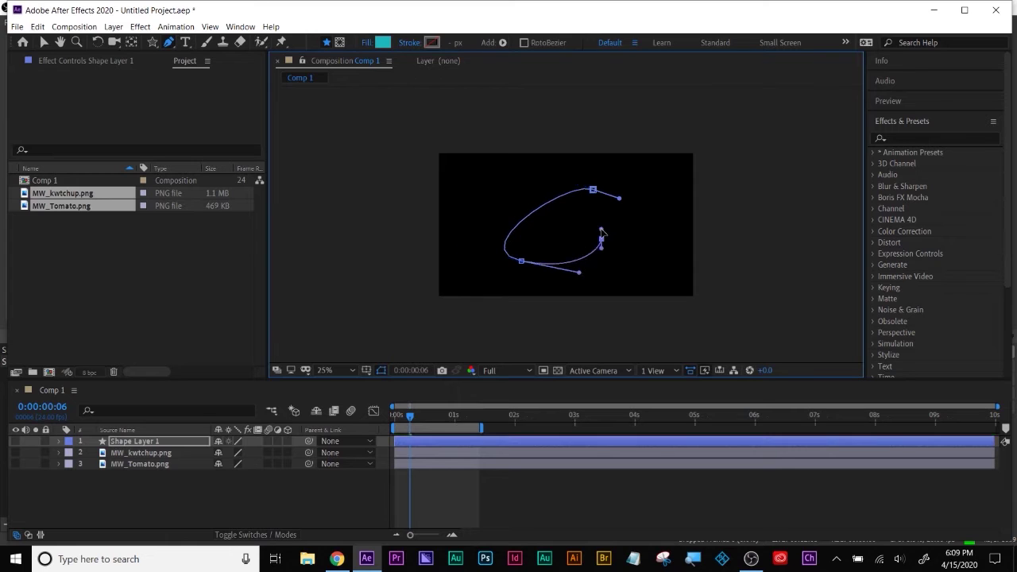
Step: Set new shapes to no fill and a solid pure red stroke
left_click(366, 42)
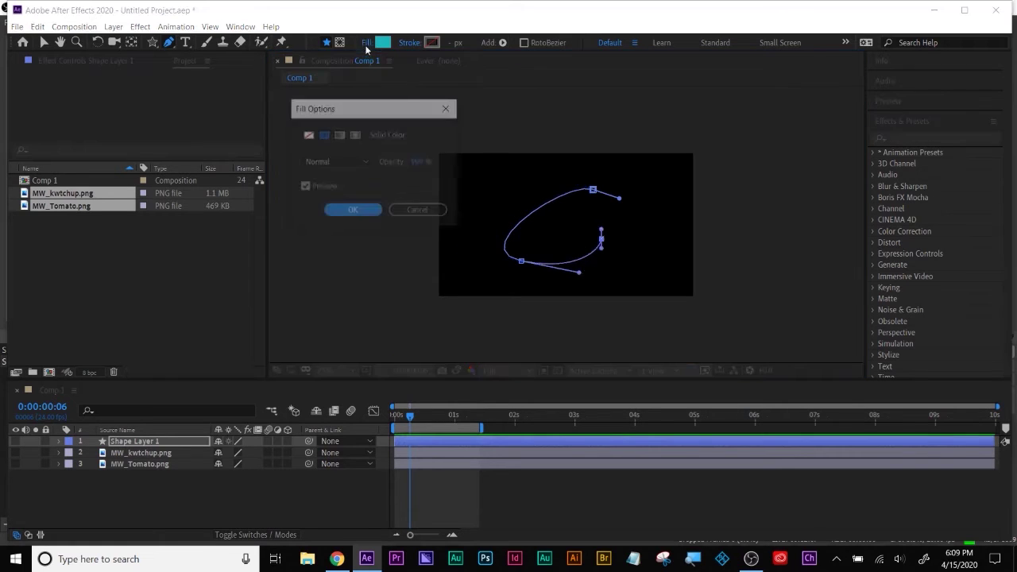
left_click(308, 134)
left_click(353, 210)
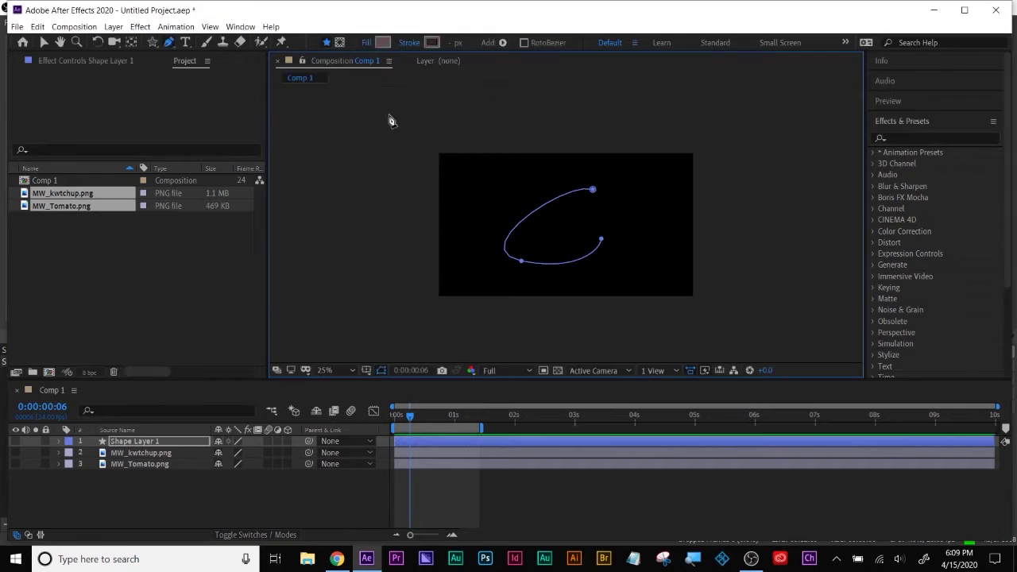
left_click(410, 42)
left_click(324, 134)
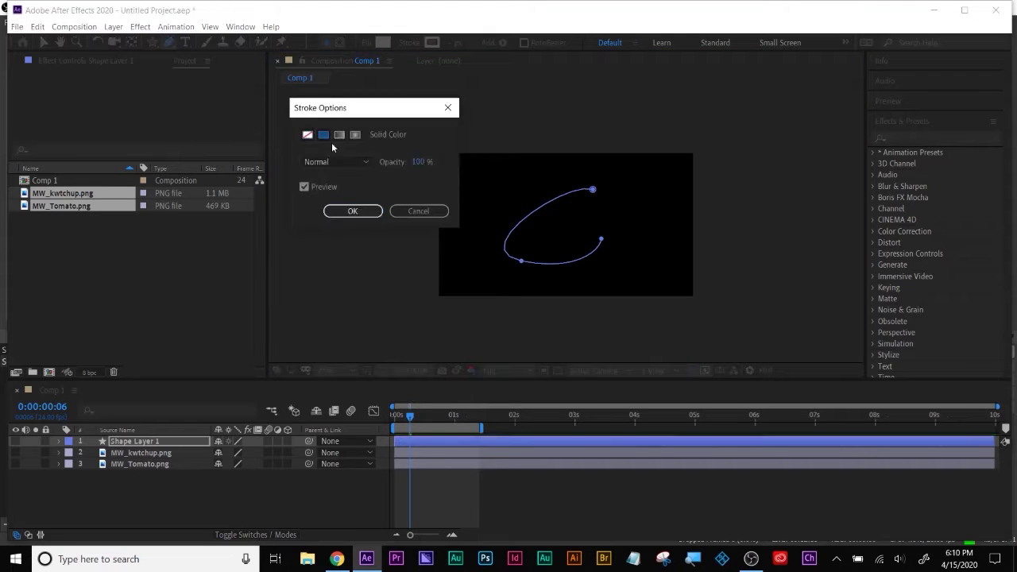
left_click(353, 211)
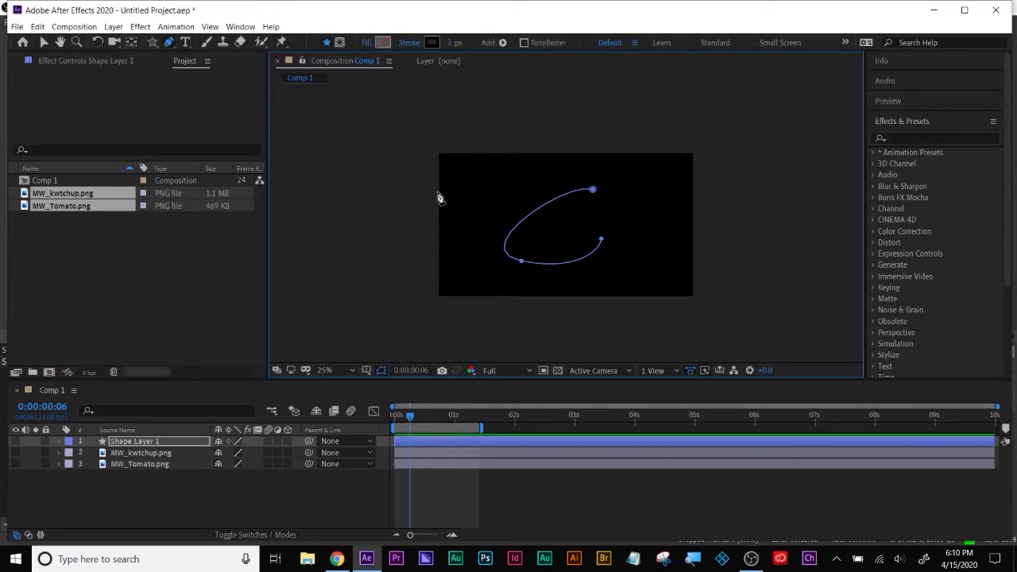
left_click(431, 42)
left_click_drag(707, 176, 824, 170)
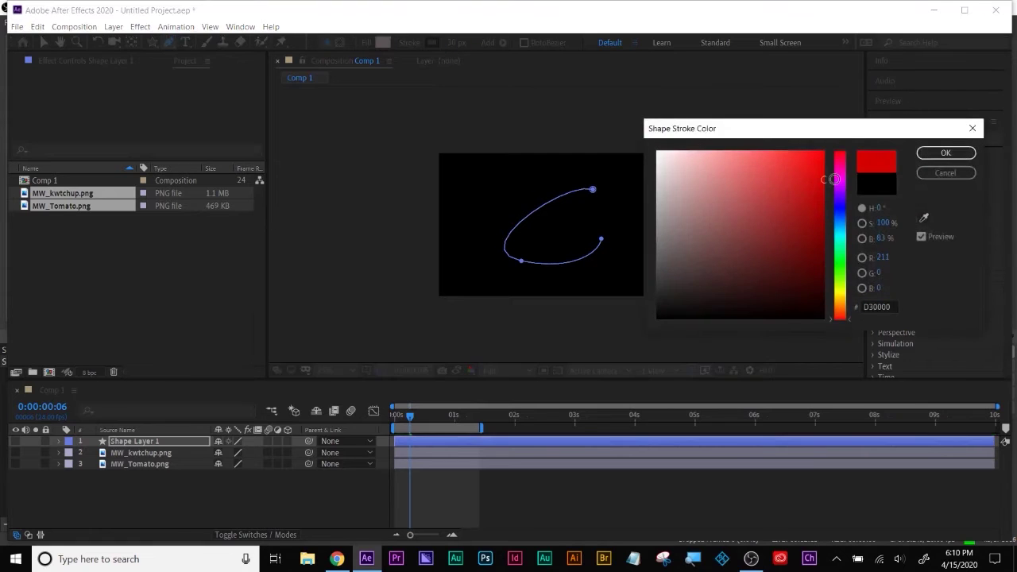
left_click(944, 152)
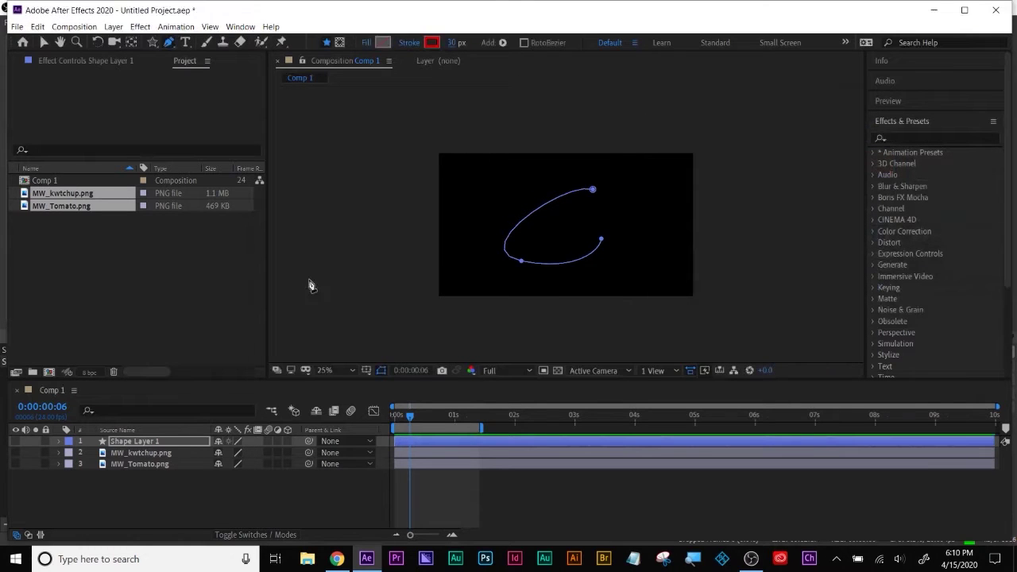
Step: Add a second Stroke to the shape, then delete Shape Layer 1
left_click(503, 43)
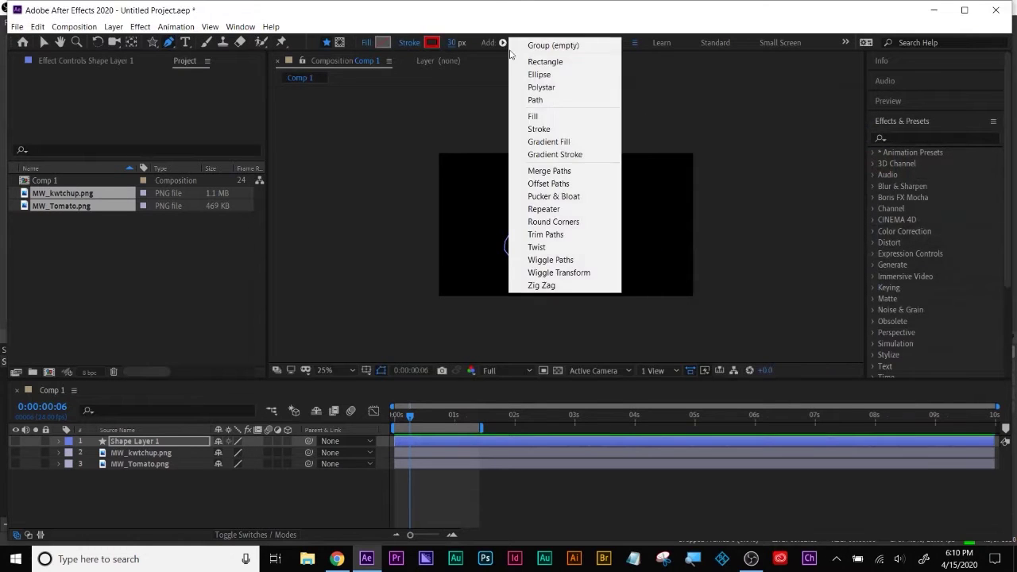
left_click(539, 130)
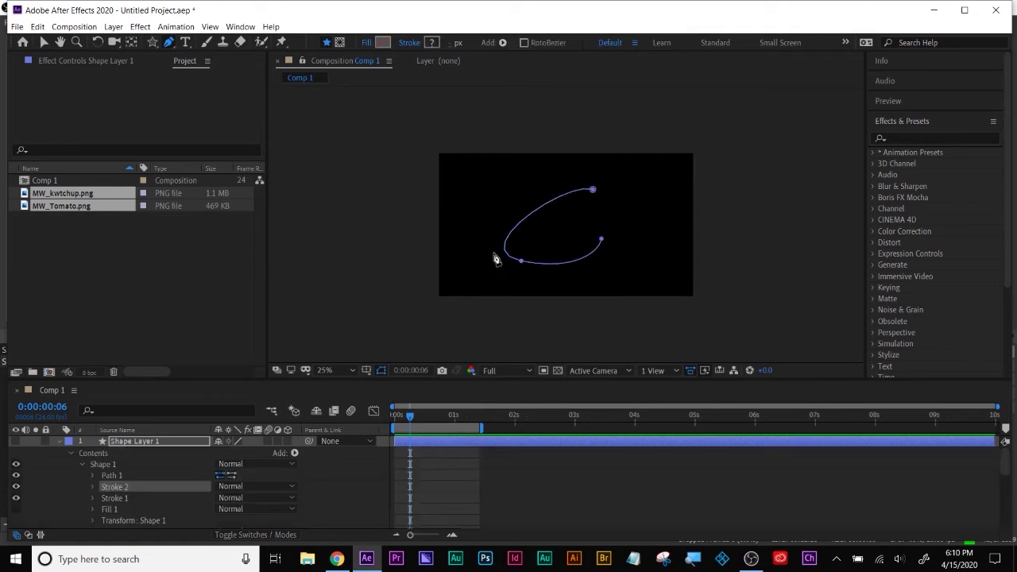
left_click(518, 450)
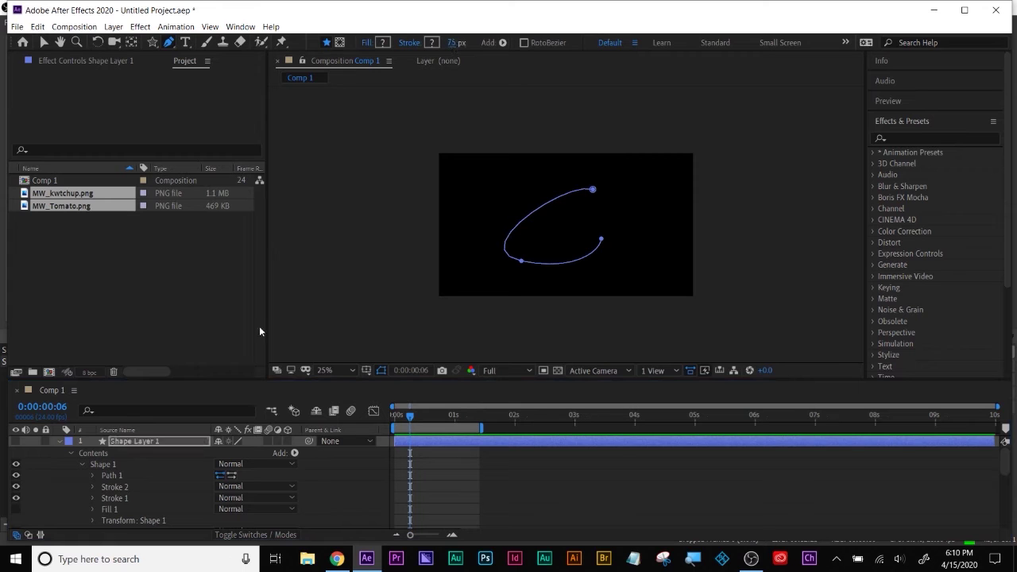
left_click(138, 446)
key("Delete")
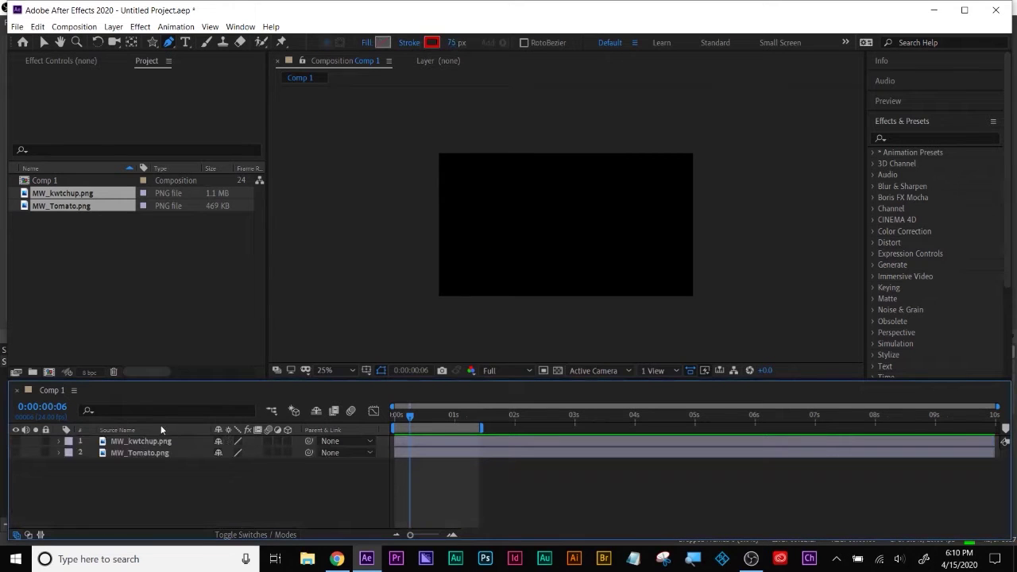
Step: Draw a red unfilled C-shaped curve with the Pen tool
left_click_drag(604, 177, 569, 179)
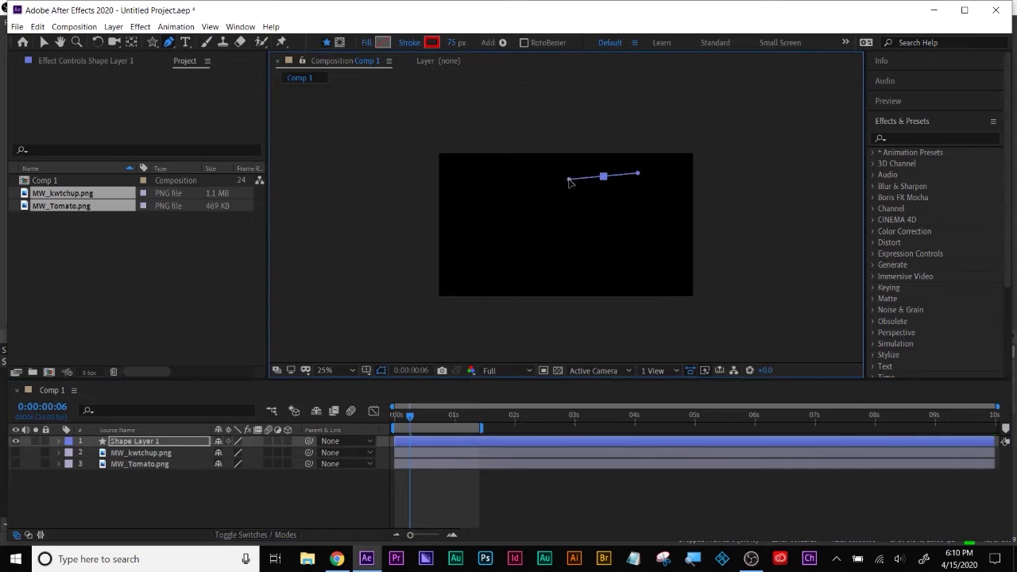
left_click_drag(504, 216, 506, 244)
left_click_drag(574, 273, 615, 273)
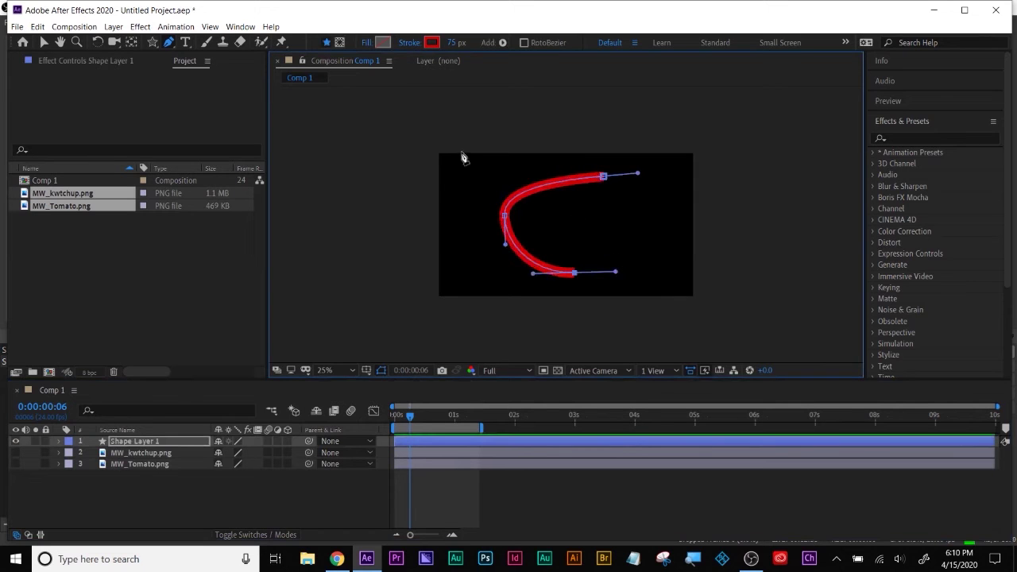
left_click(465, 508)
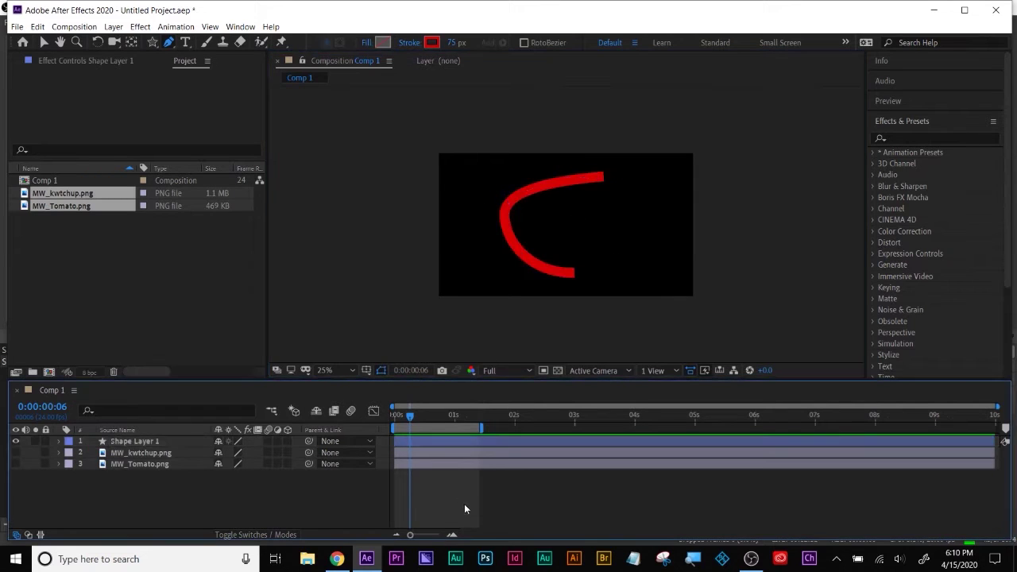
Step: Expand Shape Layer 1 > Contents > Shape 1 > Path 1 to show Path
left_click(136, 442)
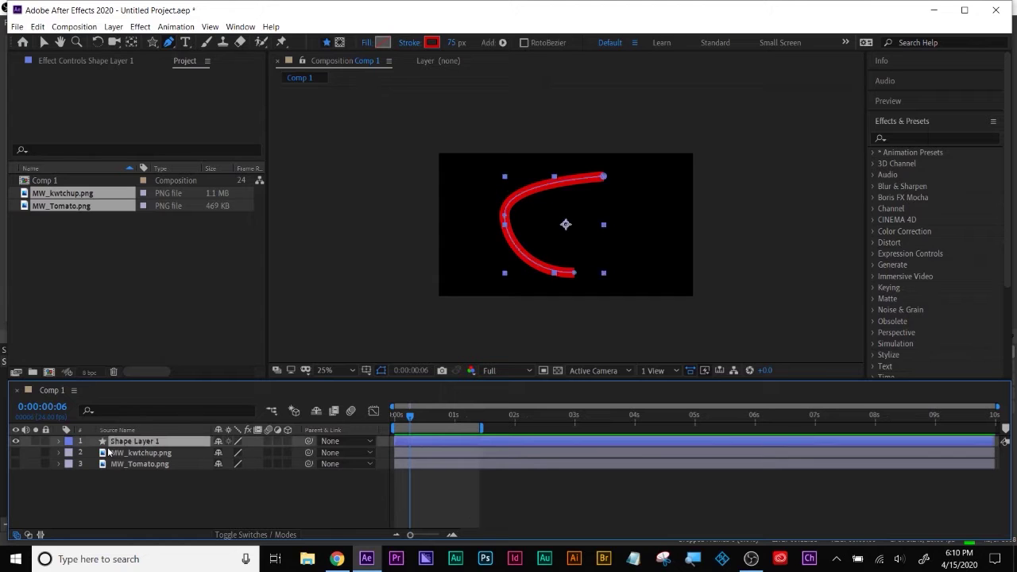
left_click(59, 441)
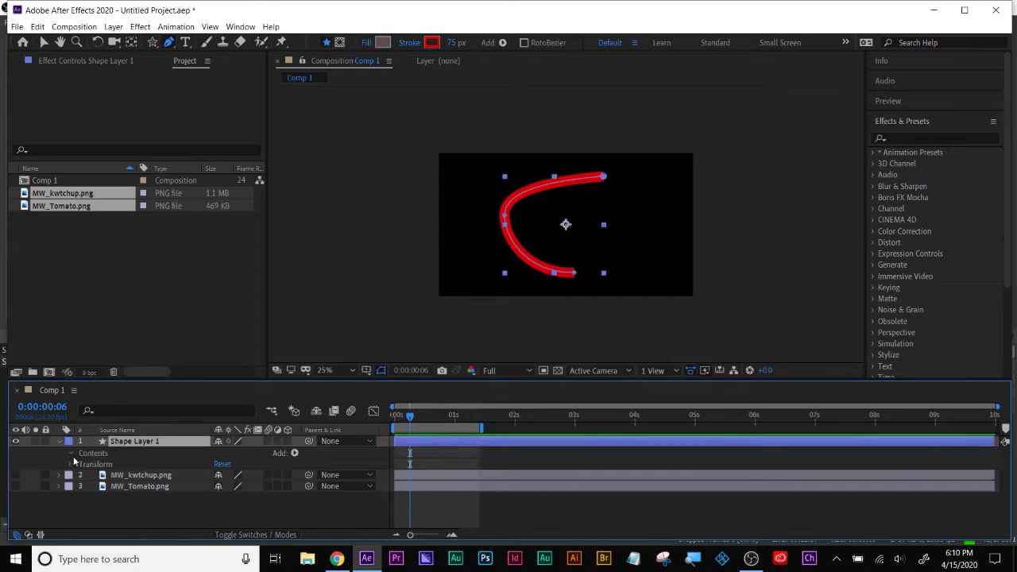
left_click(71, 454)
left_click(75, 463)
left_click(82, 464)
left_click(94, 475)
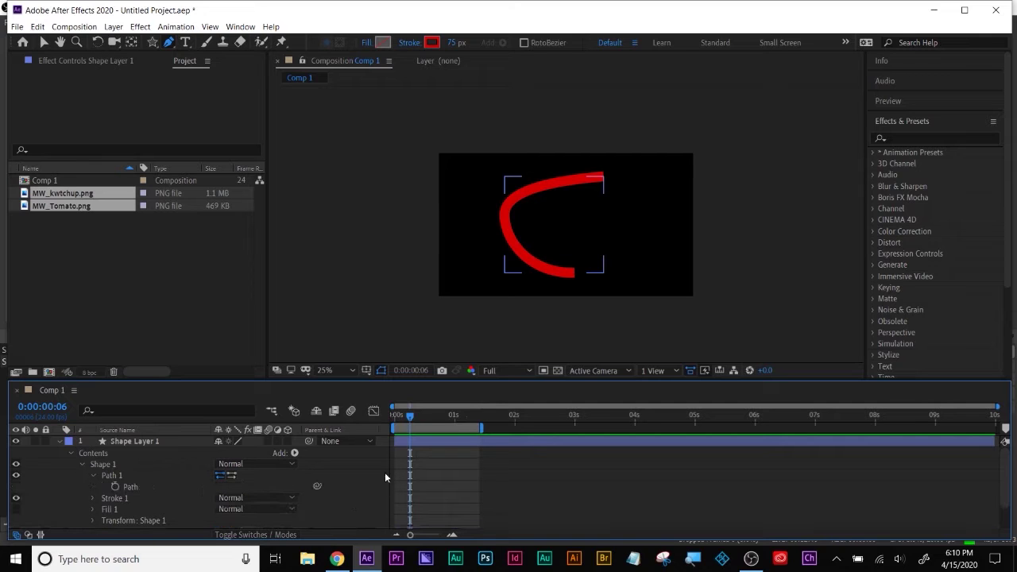
Step: Move the time to the first frame and select the curve's layer with the Selection tool
left_click(397, 414)
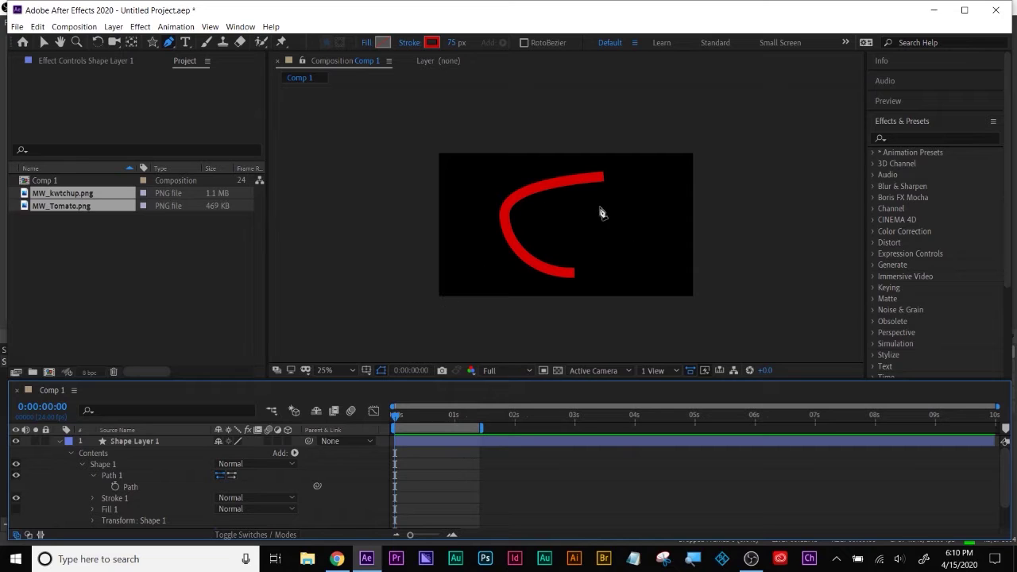
left_click(330, 460)
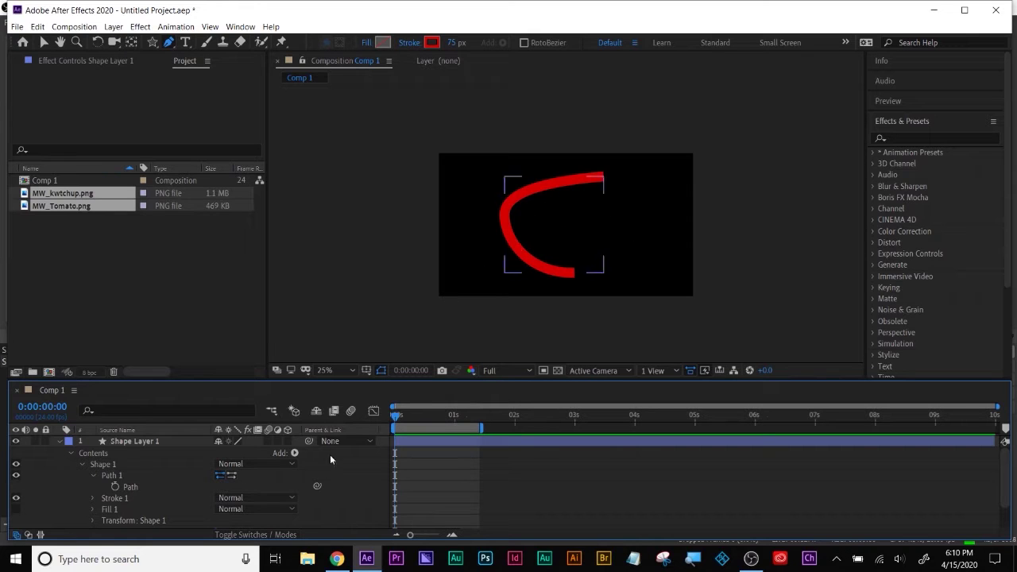
left_click(57, 449)
left_click(46, 42)
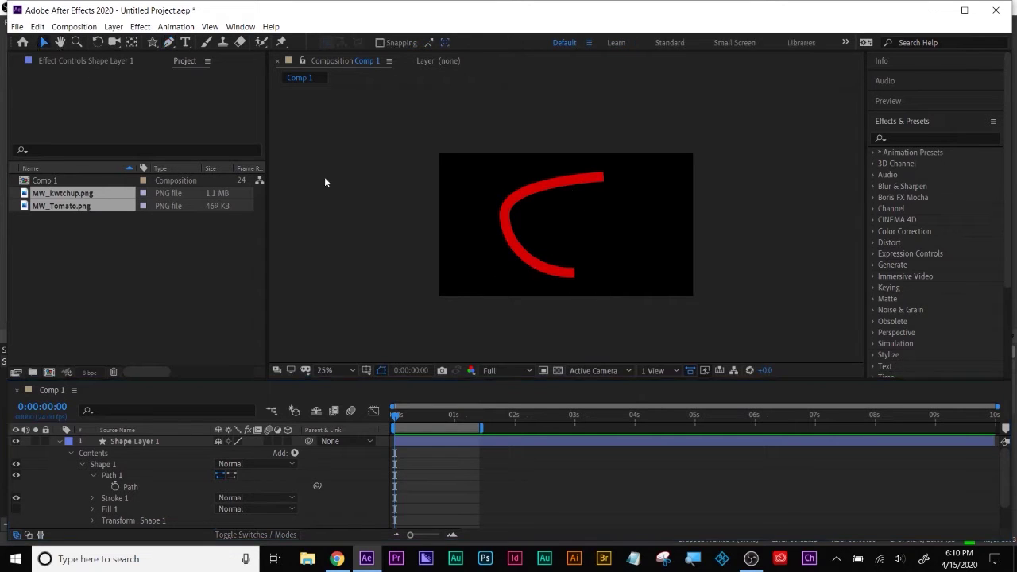
left_click(572, 272)
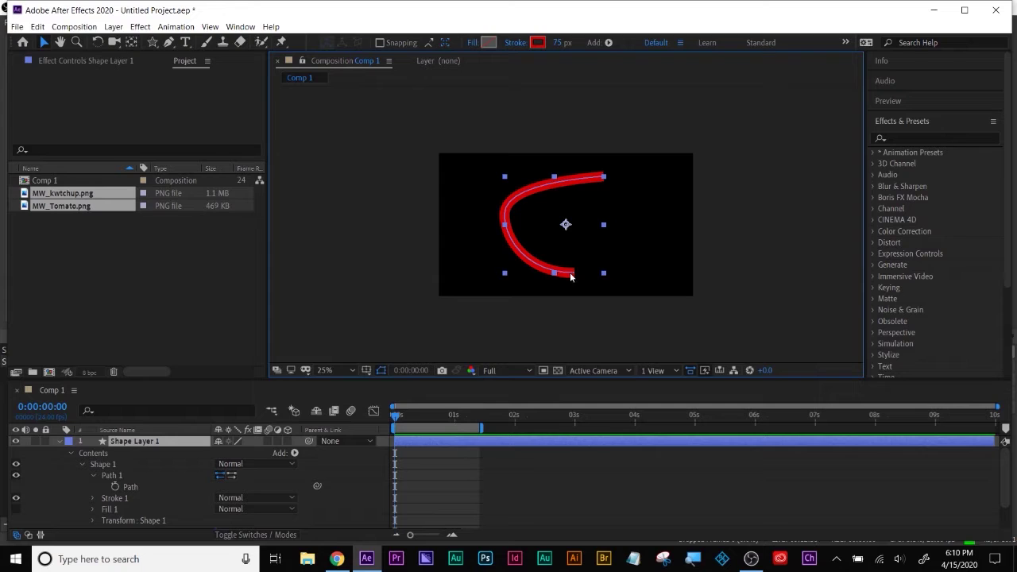
Step: Drag the curve's bottom vertex right so it lines up under the upper end
left_click(168, 42)
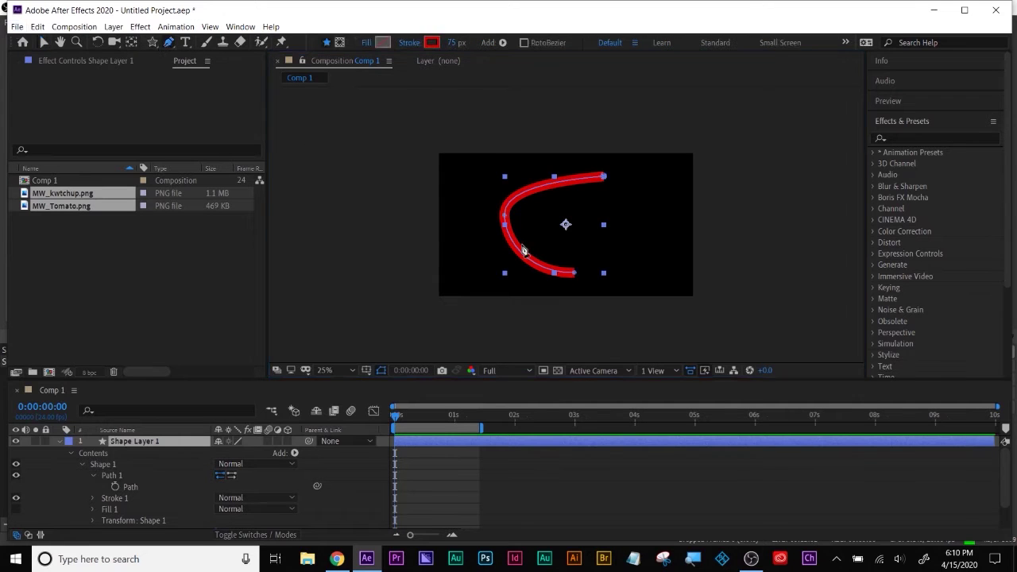
left_click(576, 274)
left_click_drag(578, 277, 603, 276)
left_click(522, 506)
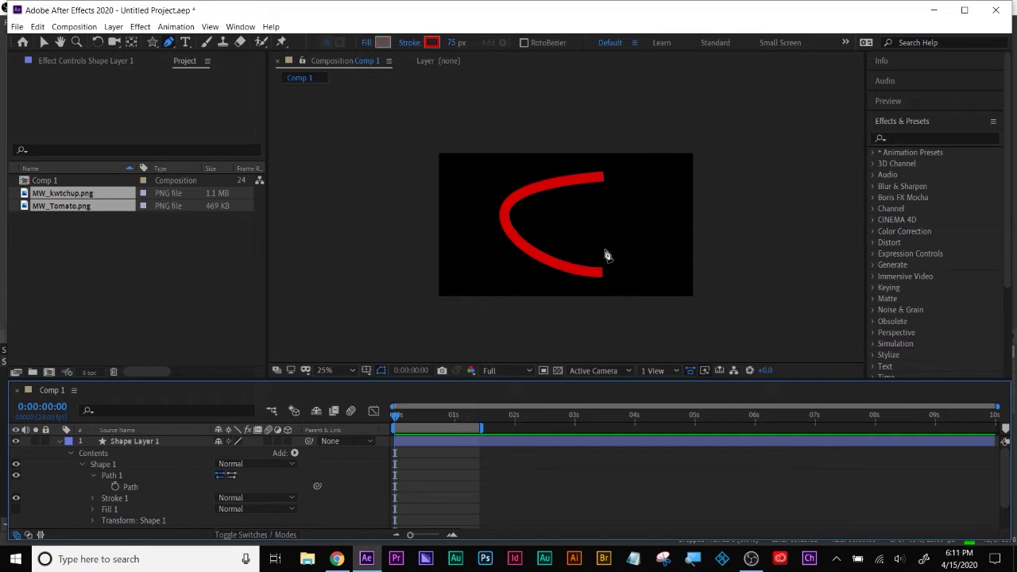
Step: Reselect Shape Layer 1, collapsing and re-expanding its properties
left_click(96, 474)
left_click(122, 444)
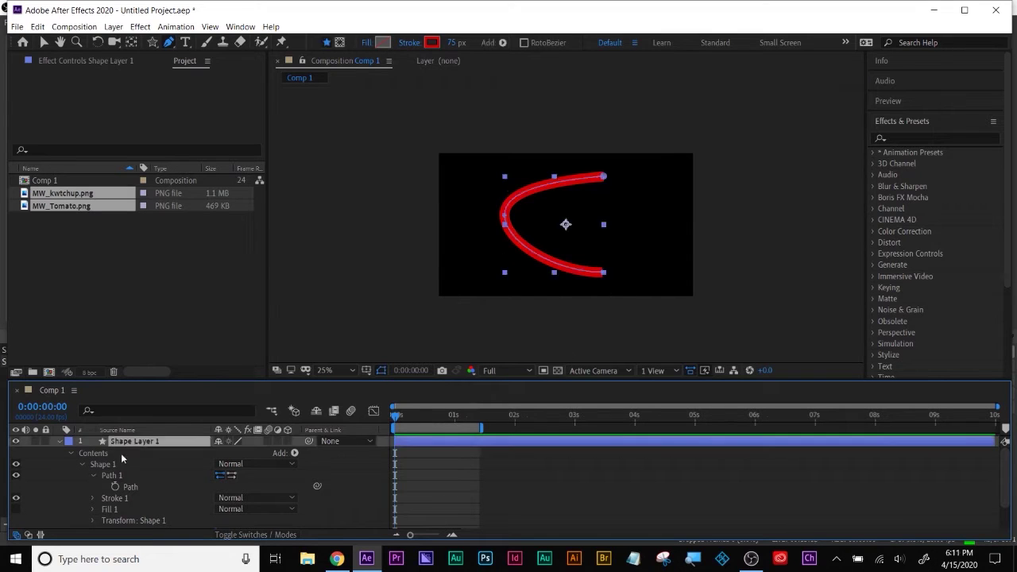
left_click(59, 442)
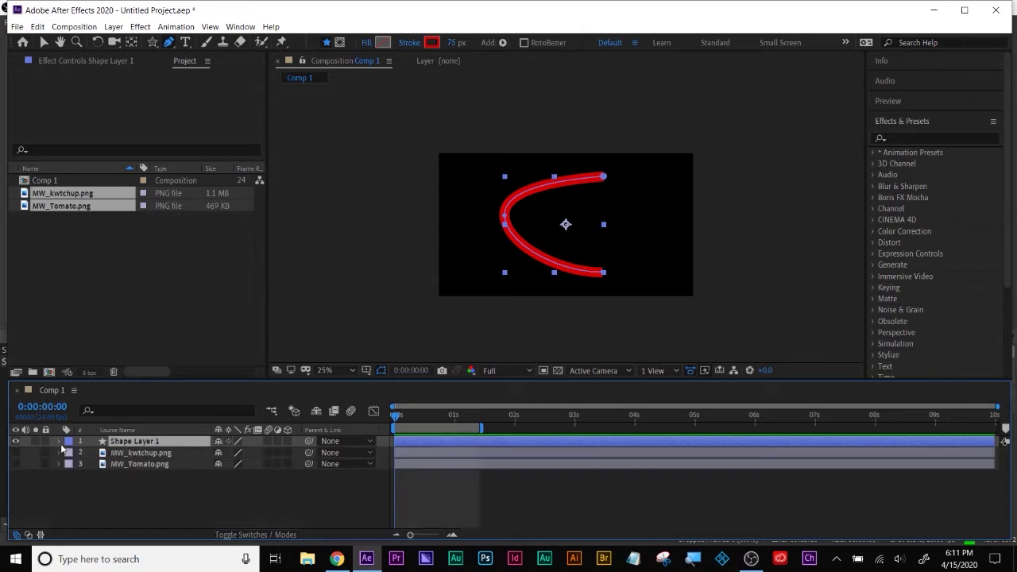
left_click(60, 441)
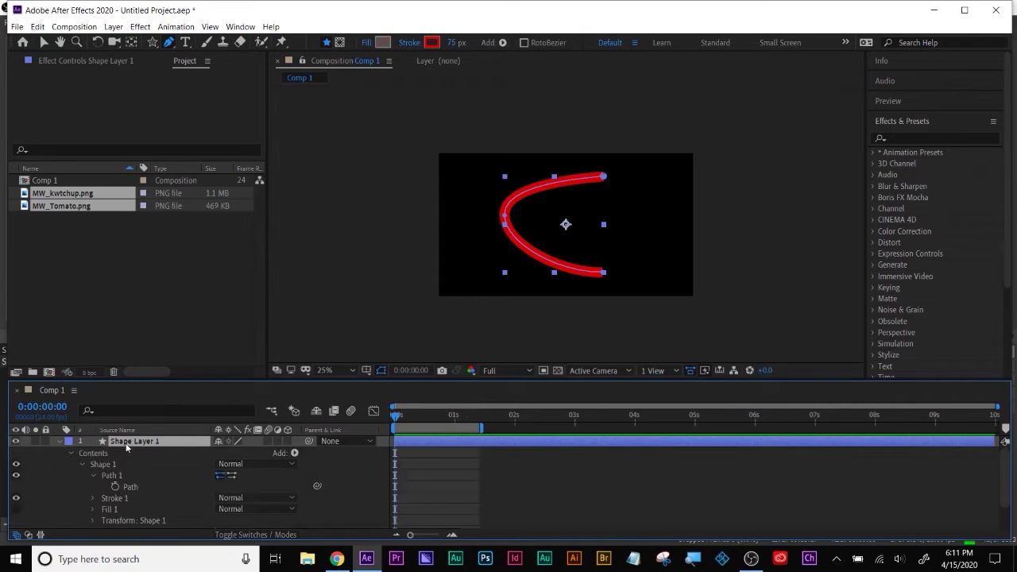
left_click(484, 480)
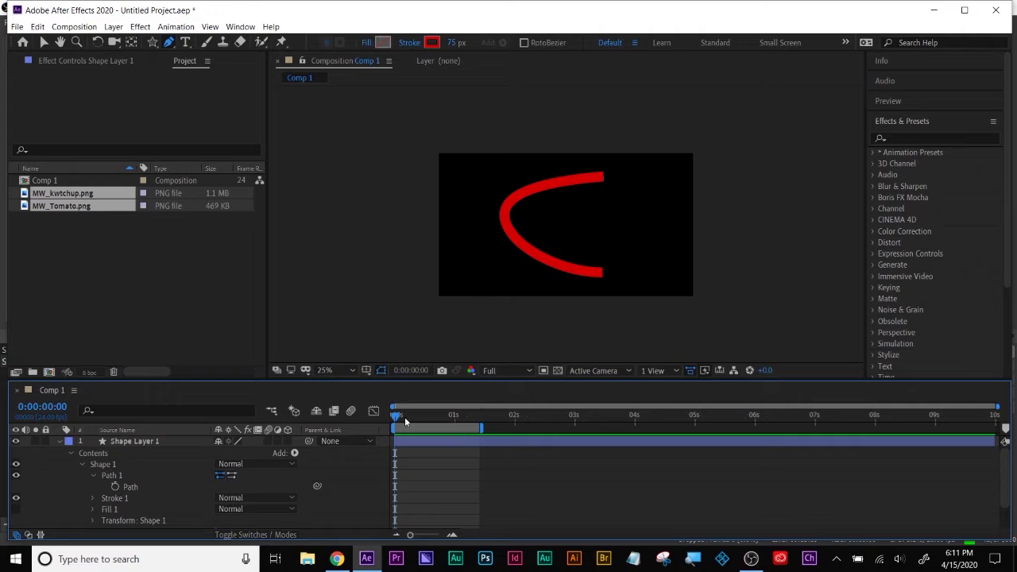
Step: Check the Layer menu's new-layer options, then collapse Shape Layer 1
left_click(114, 26)
mouse_move(148, 45)
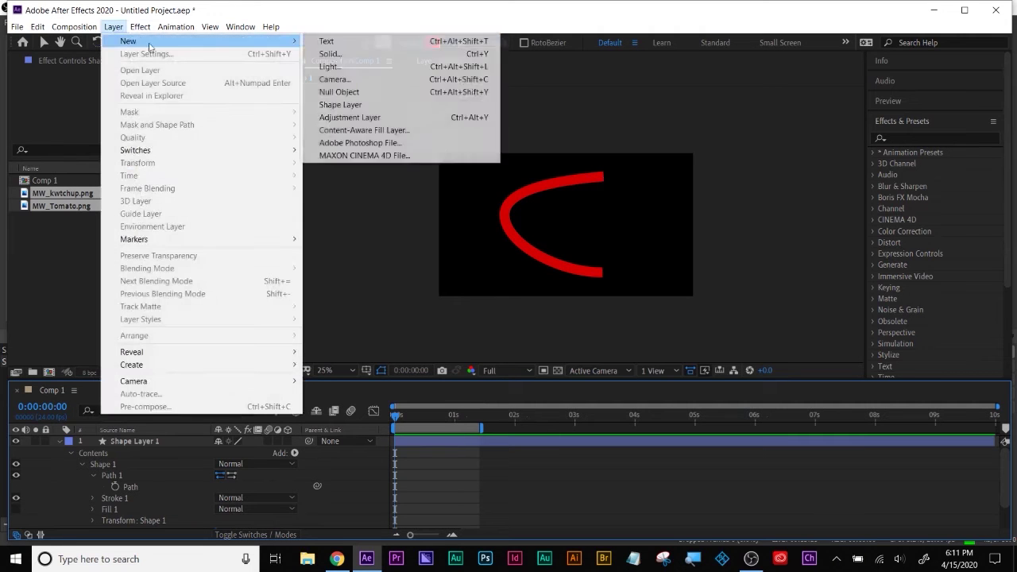
key("Escape")
left_click(124, 445)
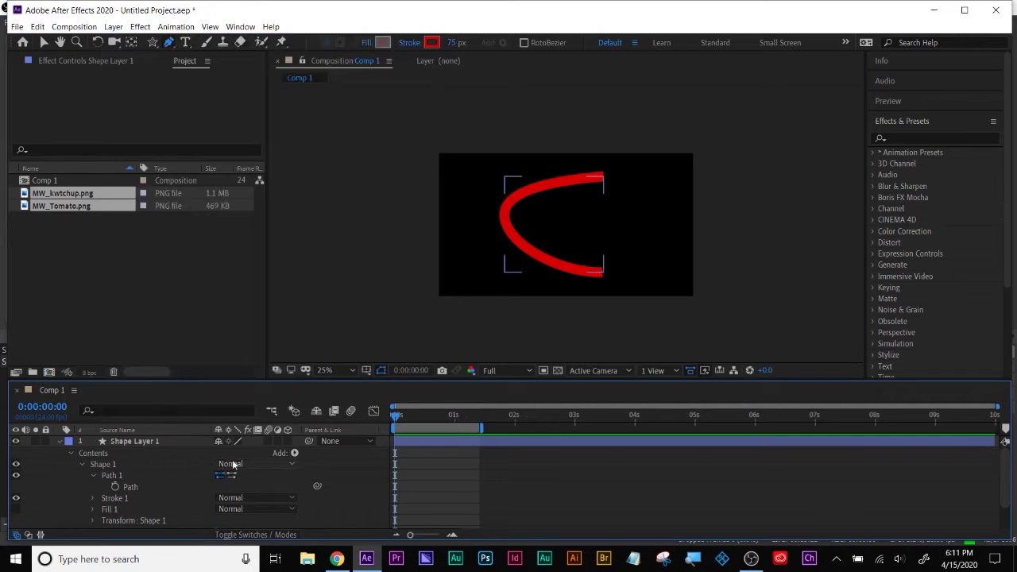
left_click(60, 443)
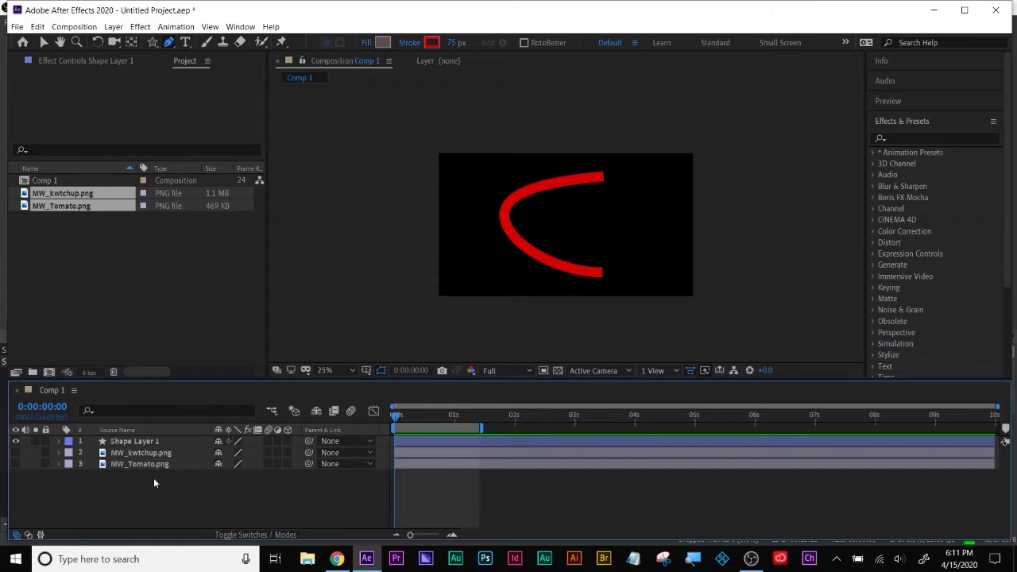
left_click(15, 441)
left_click(16, 452)
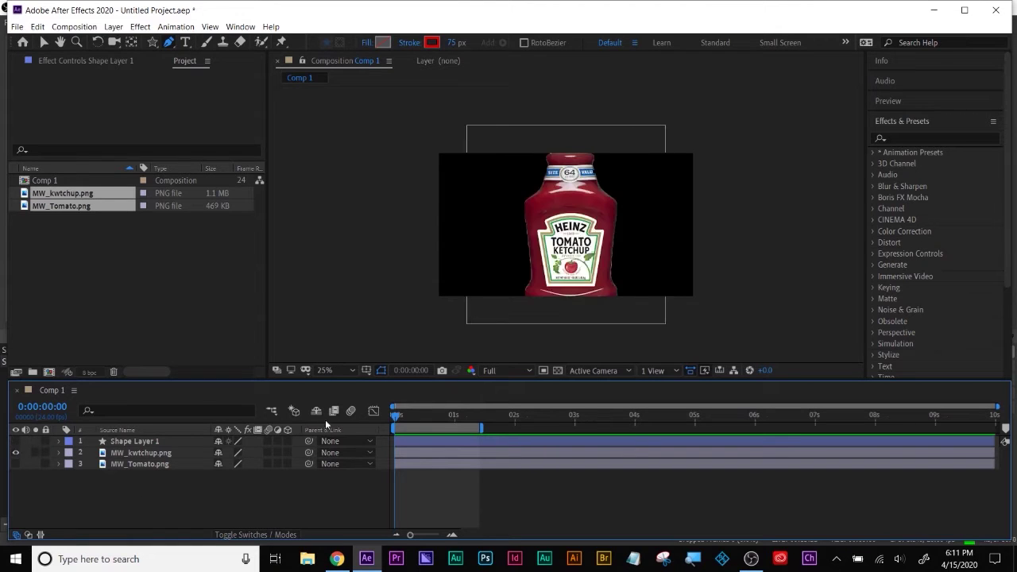
left_click(15, 452)
left_click(15, 441)
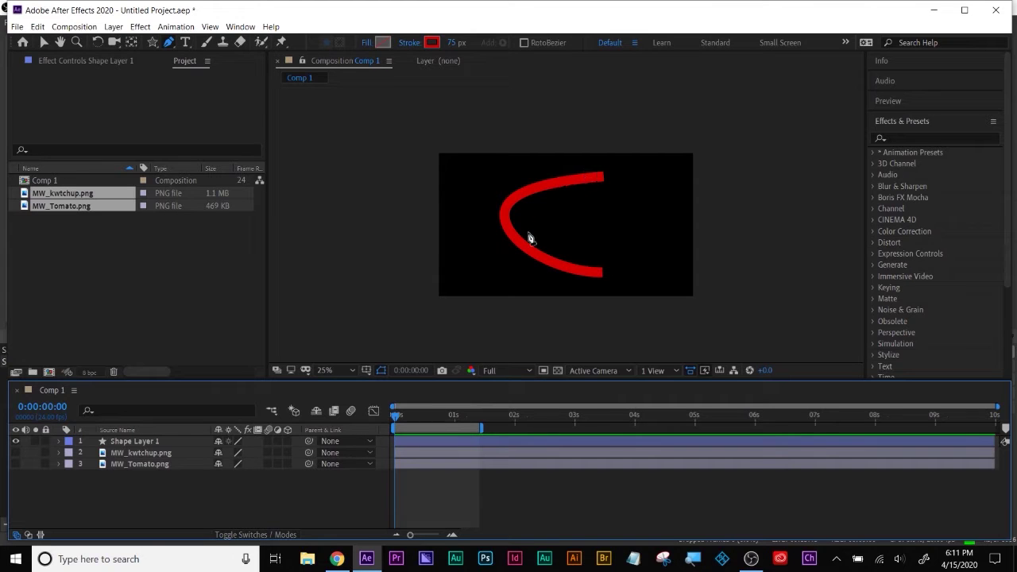
left_click(450, 442)
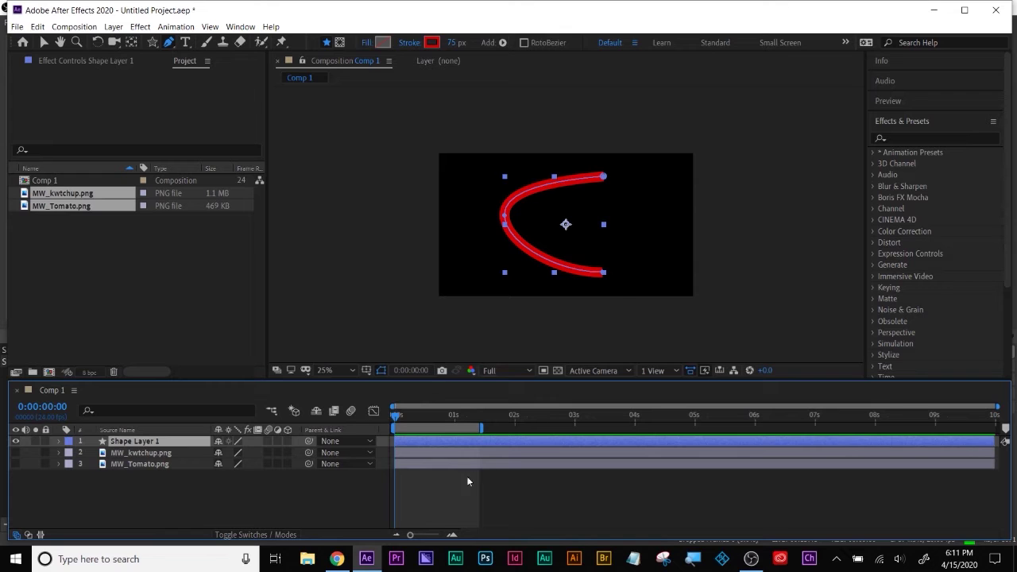
Step: Draw a four-vertex red Z-shaped path as Shape Layer 2
left_click(446, 494)
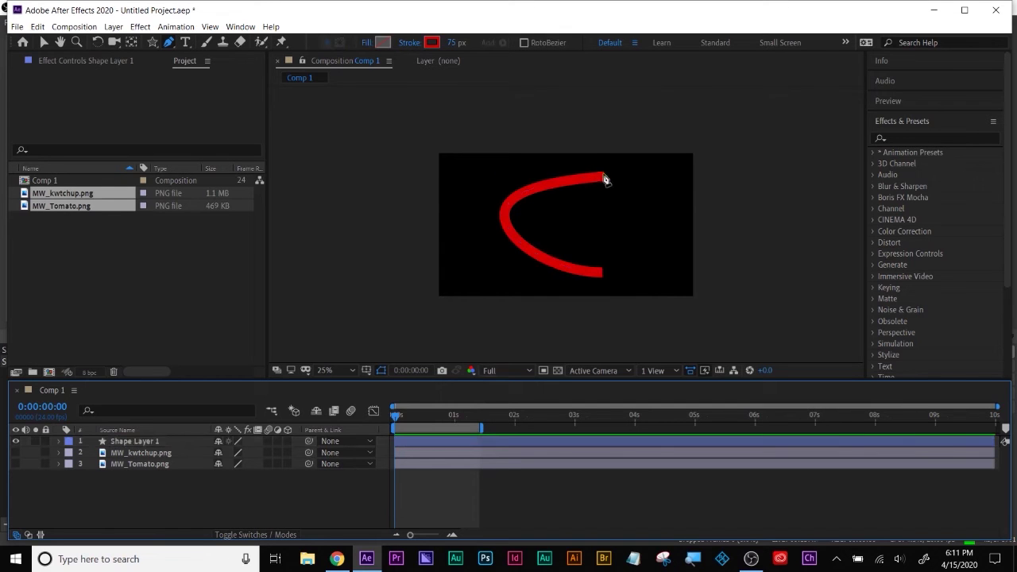
left_click(497, 172)
left_click_drag(589, 176, 609, 180)
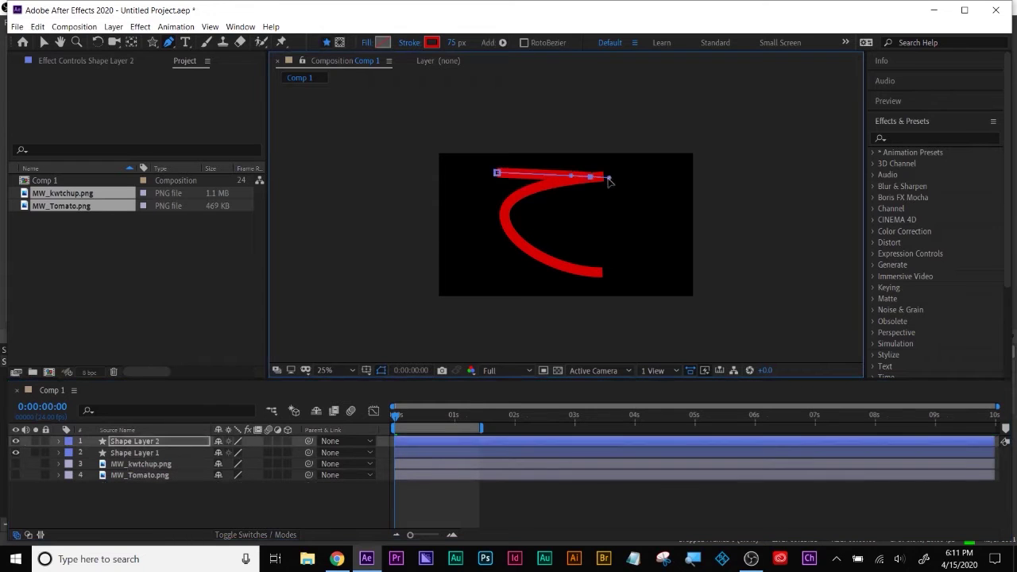
left_click_drag(489, 257, 478, 289)
left_click(602, 278)
left_click_drag(603, 283, 608, 278)
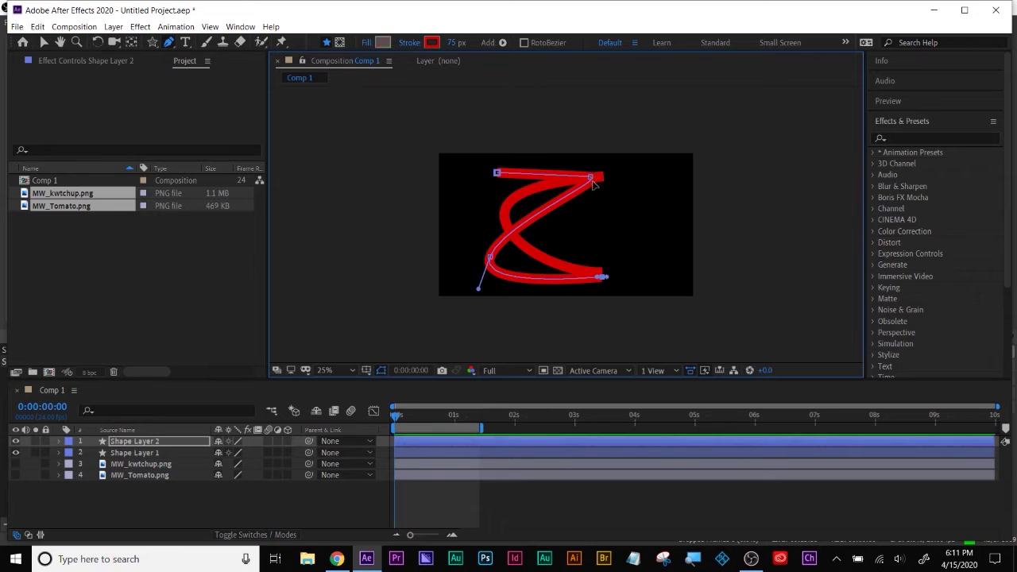
Step: Round the Z's top-right corner, nudge its bottom end up, and hide Shape Layer 2
left_click_drag(592, 181, 618, 175)
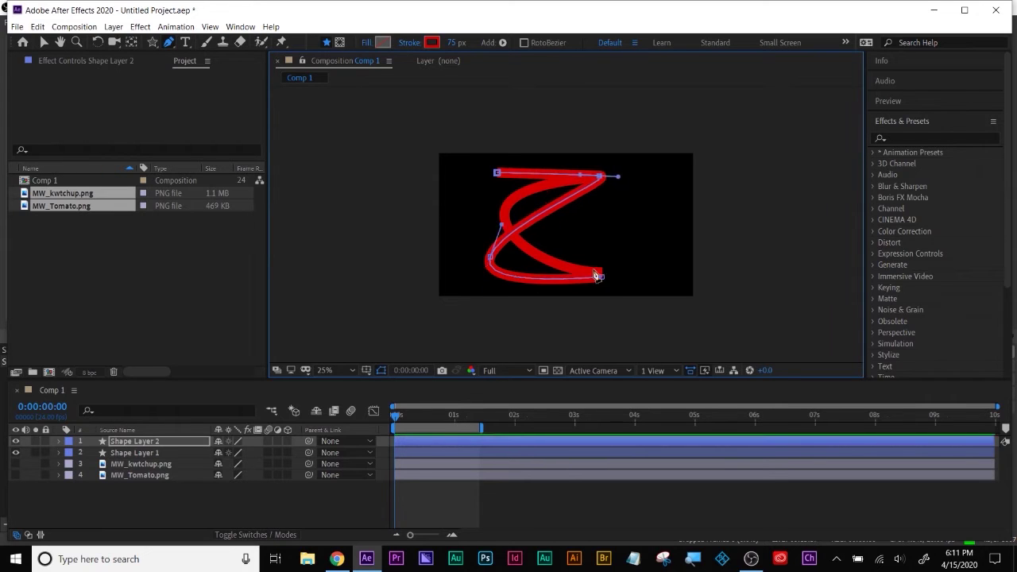
left_click_drag(602, 277, 599, 272)
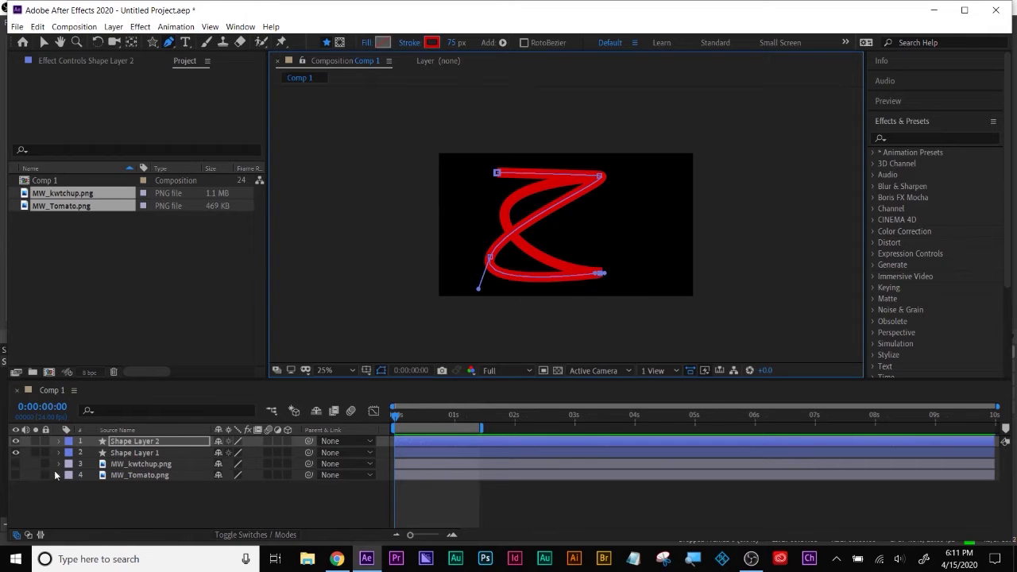
left_click(15, 442)
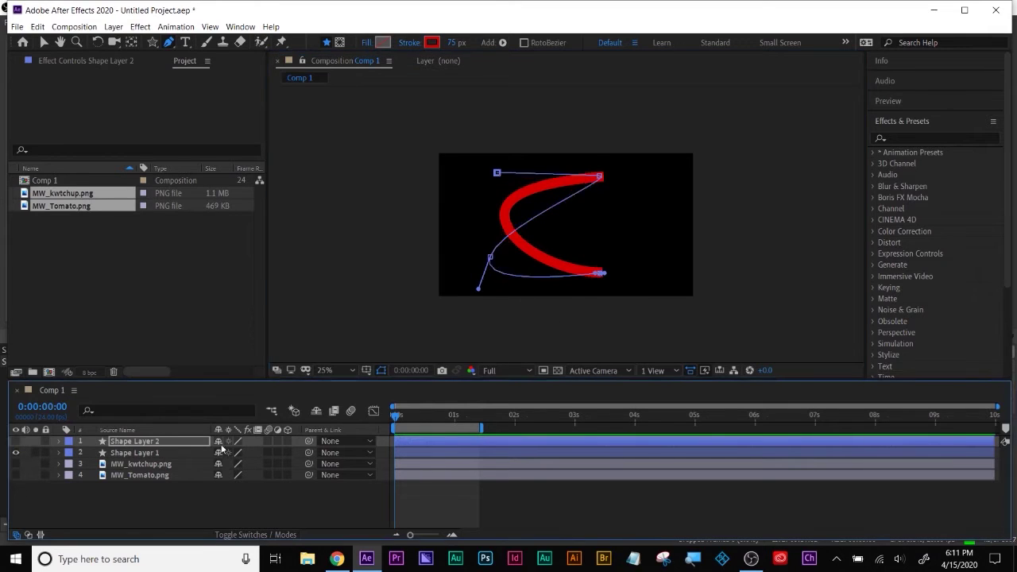
Step: On Shape Layer 1, make the curve's end point its first vertex
left_click(298, 498)
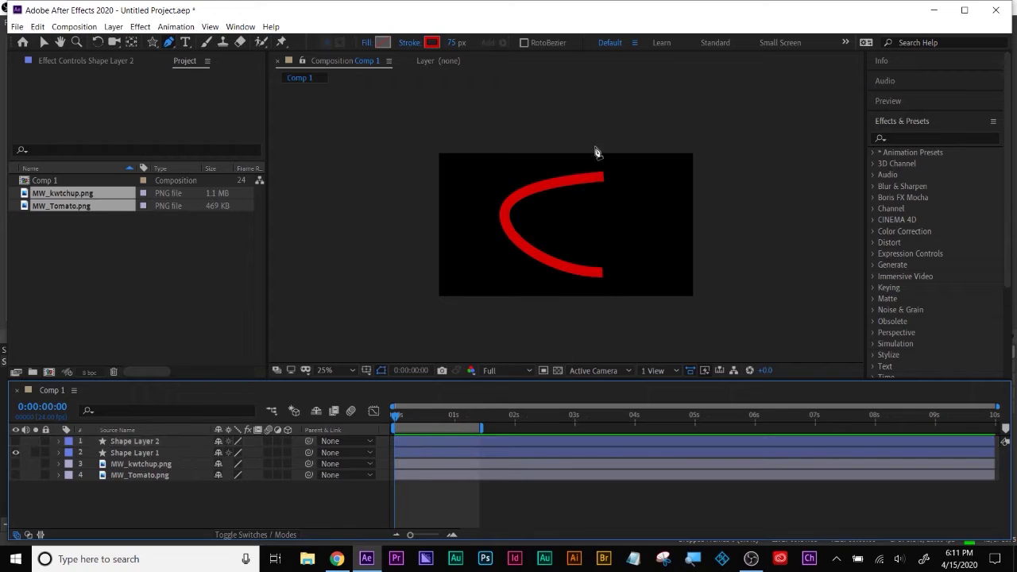
left_click(134, 453)
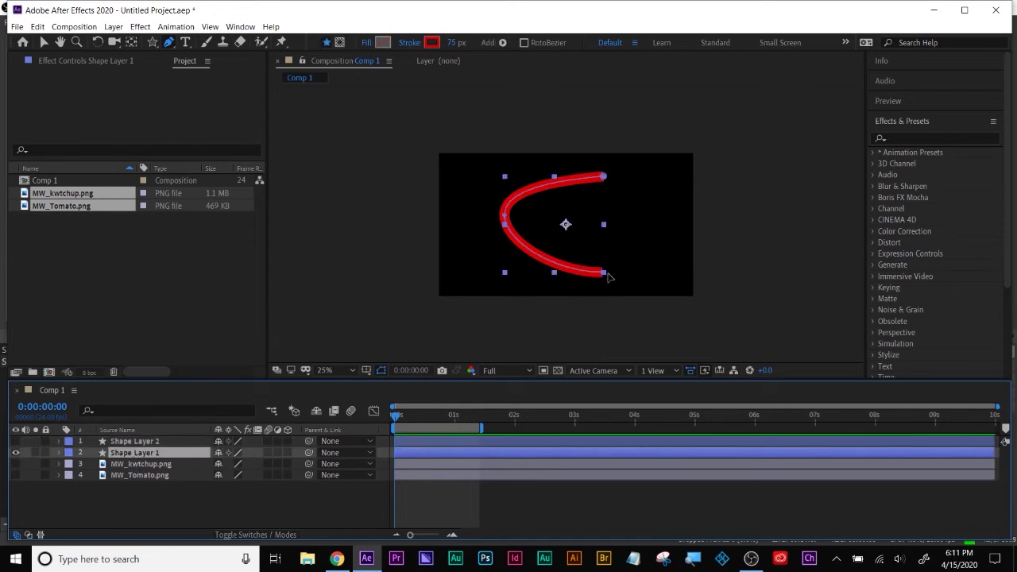
right_click(605, 275)
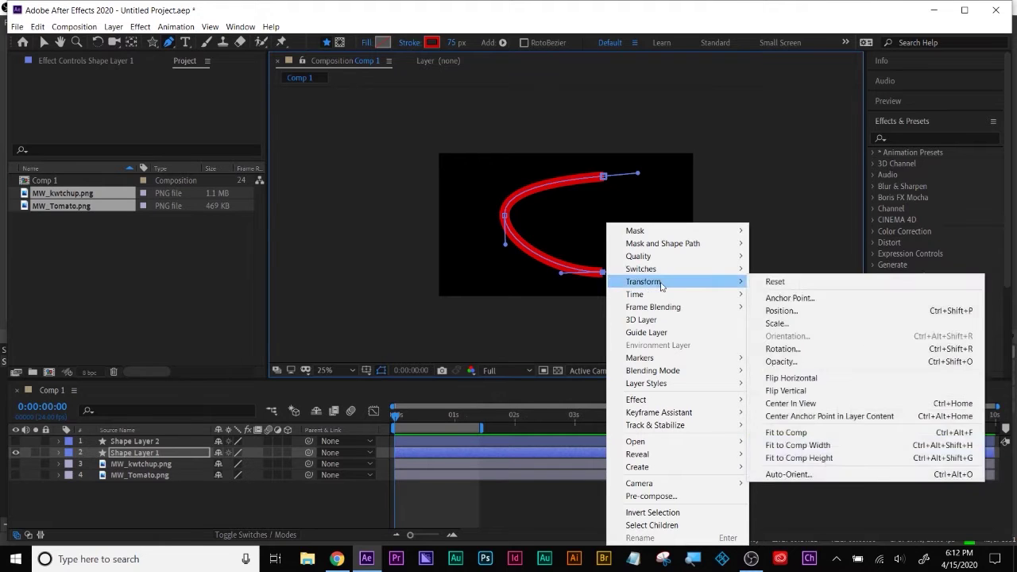
mouse_move(674, 243)
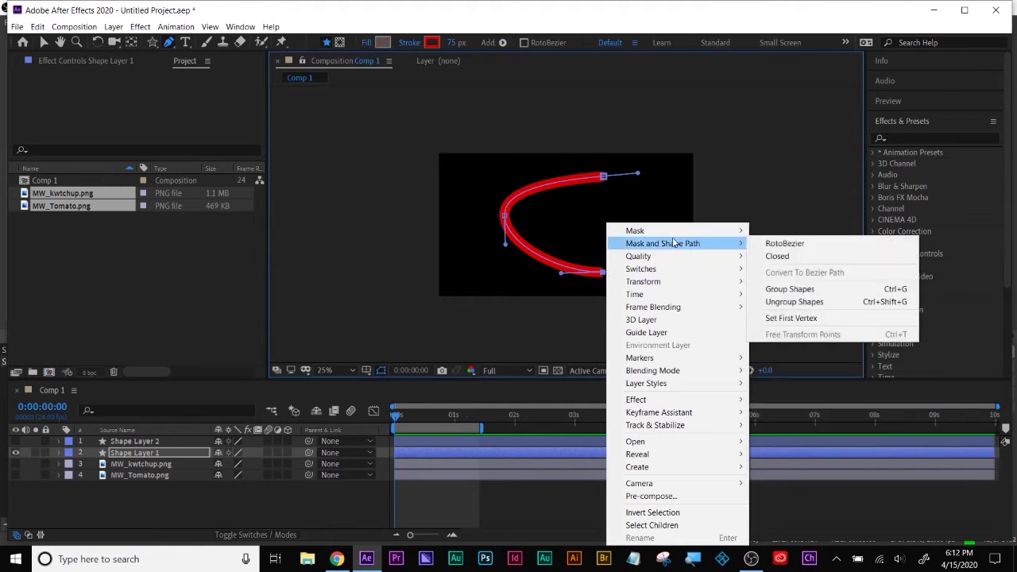
left_click(794, 321)
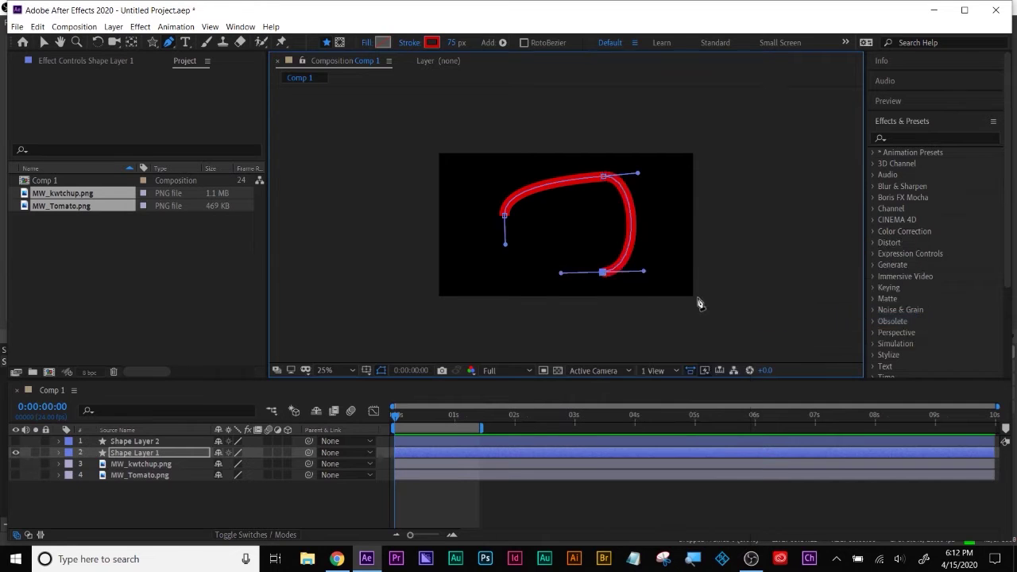
Step: Close the bottom vertex's context menu unused and expand Shape Layer 1 toward Path 1
left_click(603, 274)
right_click(605, 279)
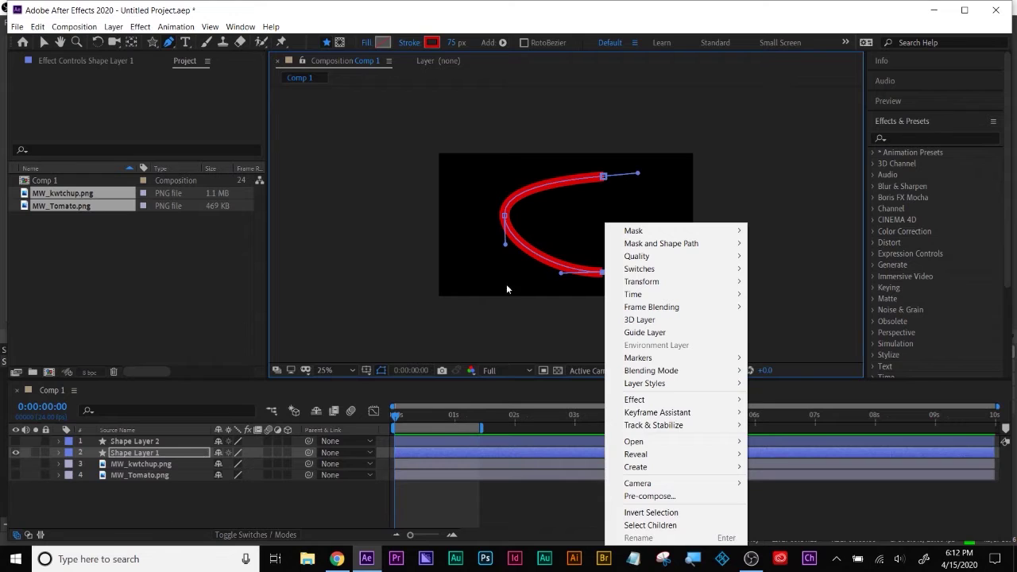
left_click(136, 518)
left_click(58, 453)
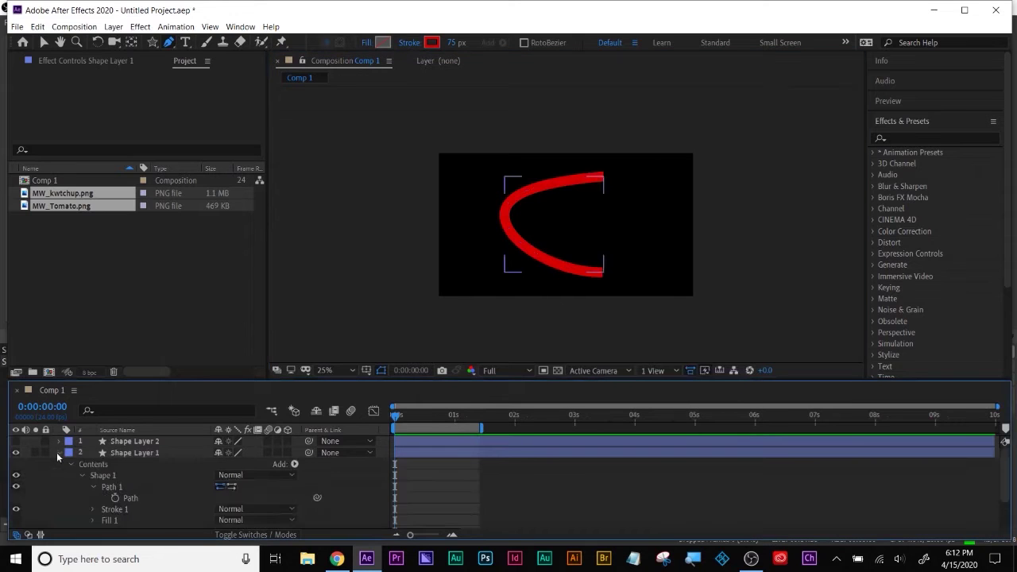
Step: Set the hook curve's lower-right end as its first vertex
left_click(233, 478)
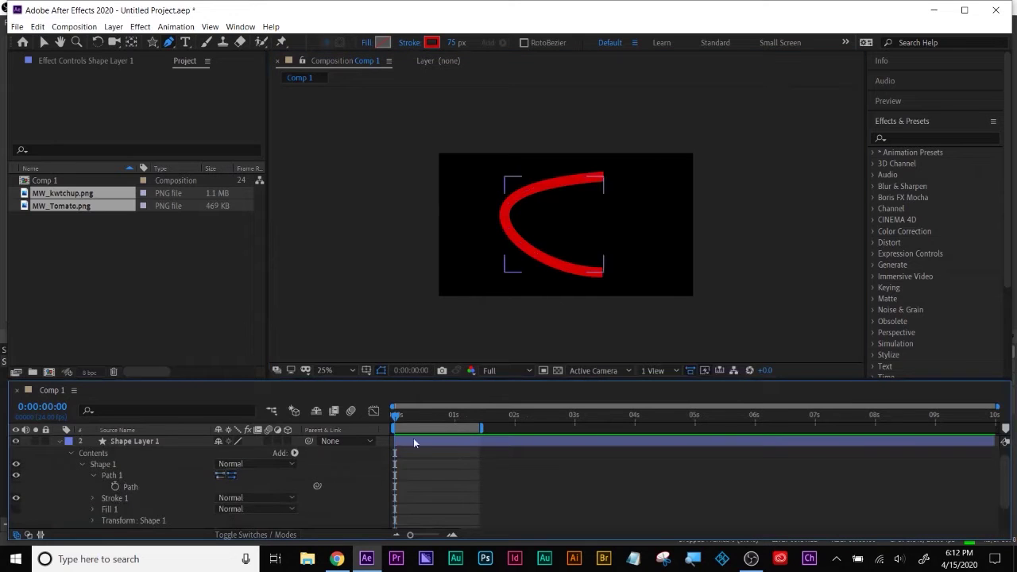
left_click(599, 275)
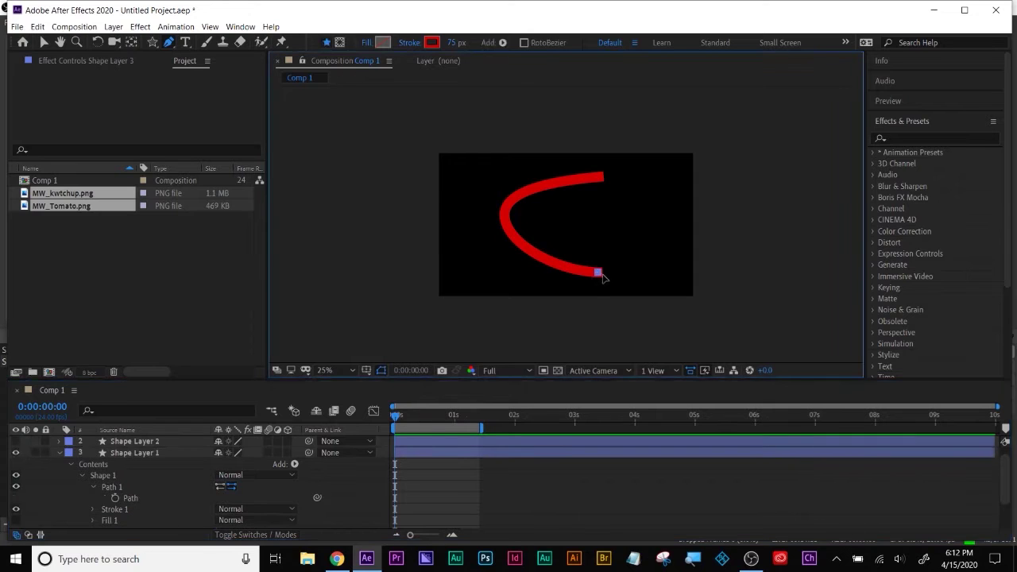
key("v")
left_click(581, 272)
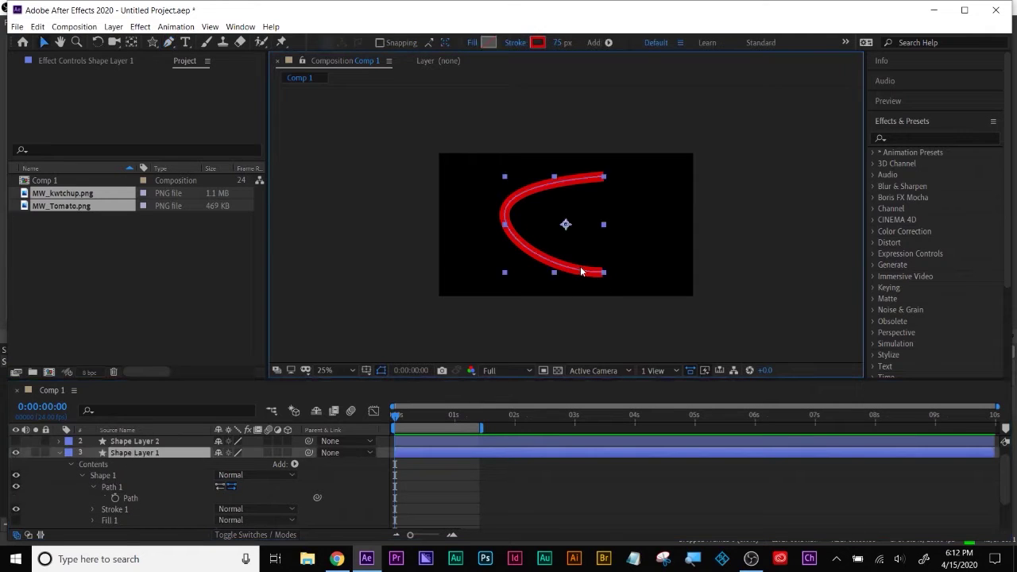
left_click(169, 42)
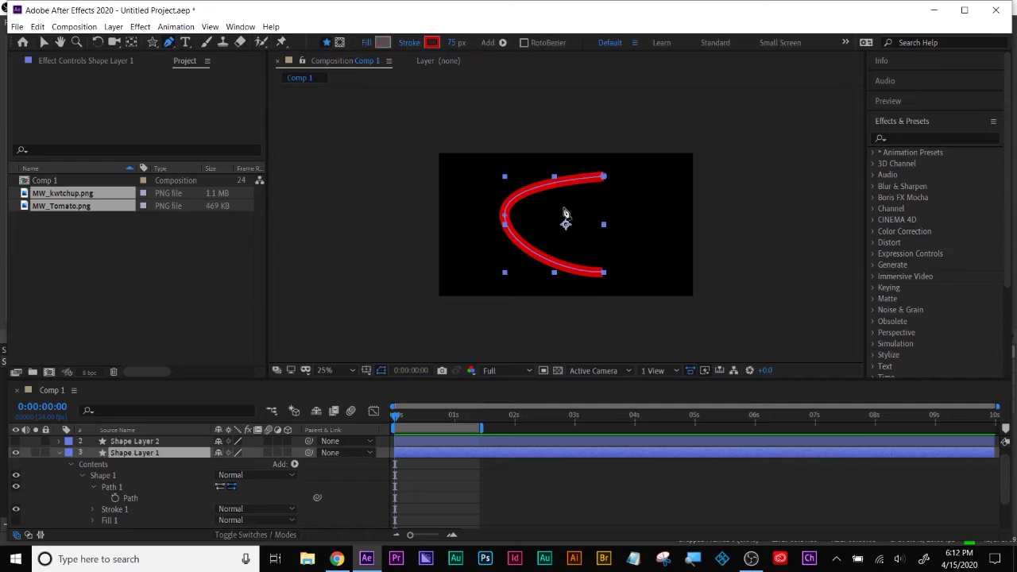
right_click(606, 277)
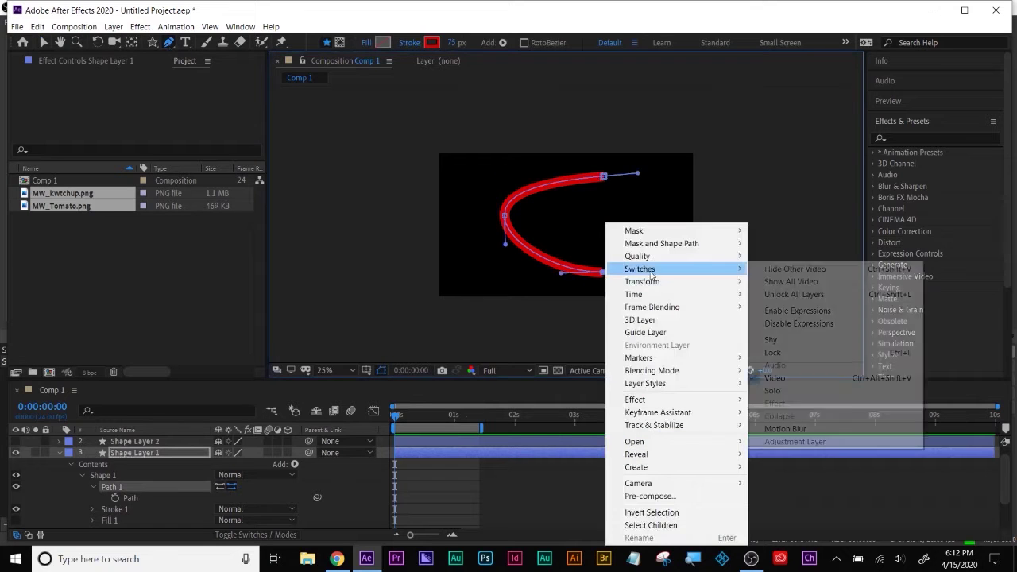
left_click(795, 319)
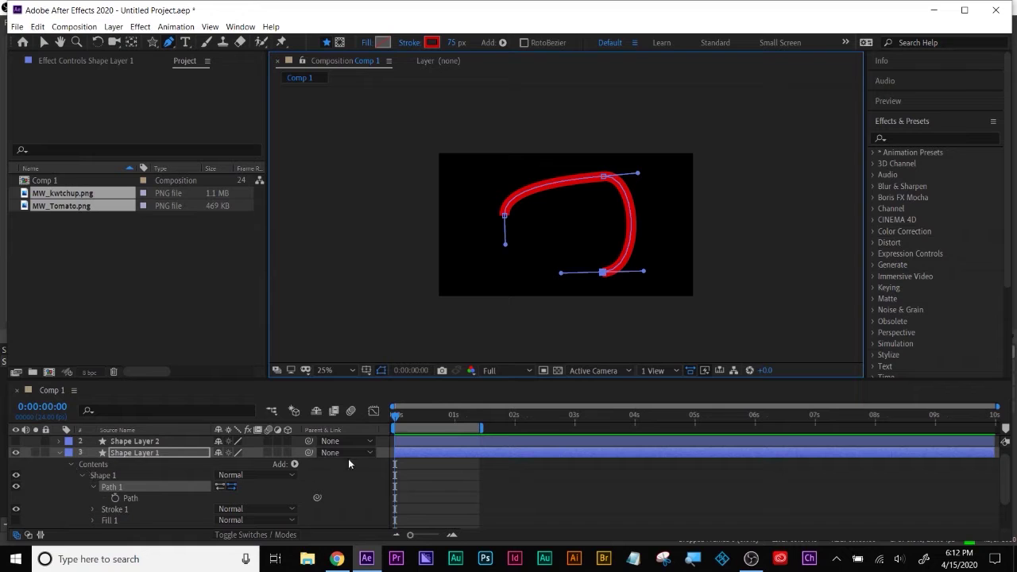
Step: With Shape Layer 1 hidden, set the Z's lower-right end as first vertex, then reshow Layer 1
left_click(416, 440)
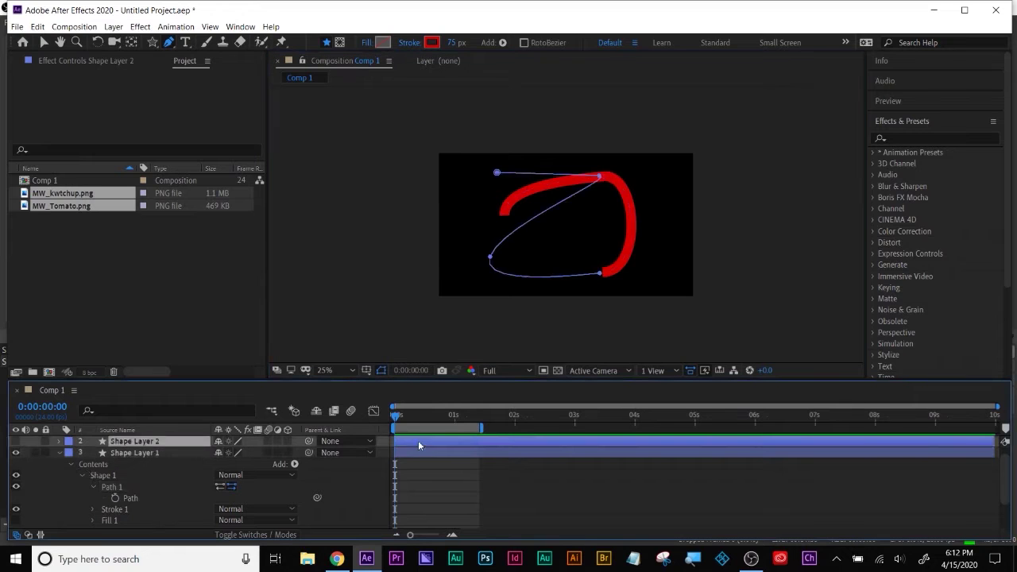
left_click(15, 453)
right_click(602, 275)
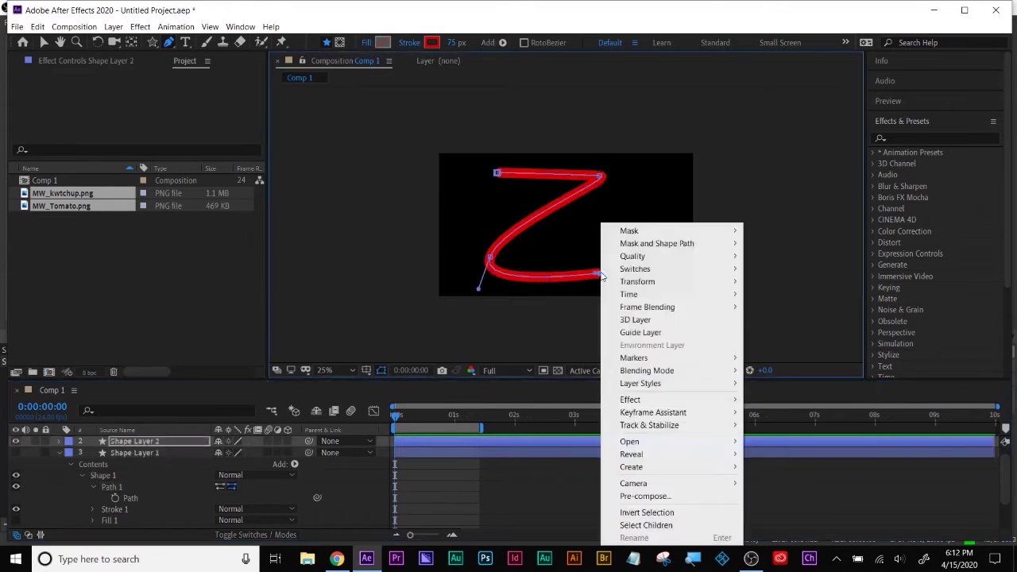
mouse_move(650, 243)
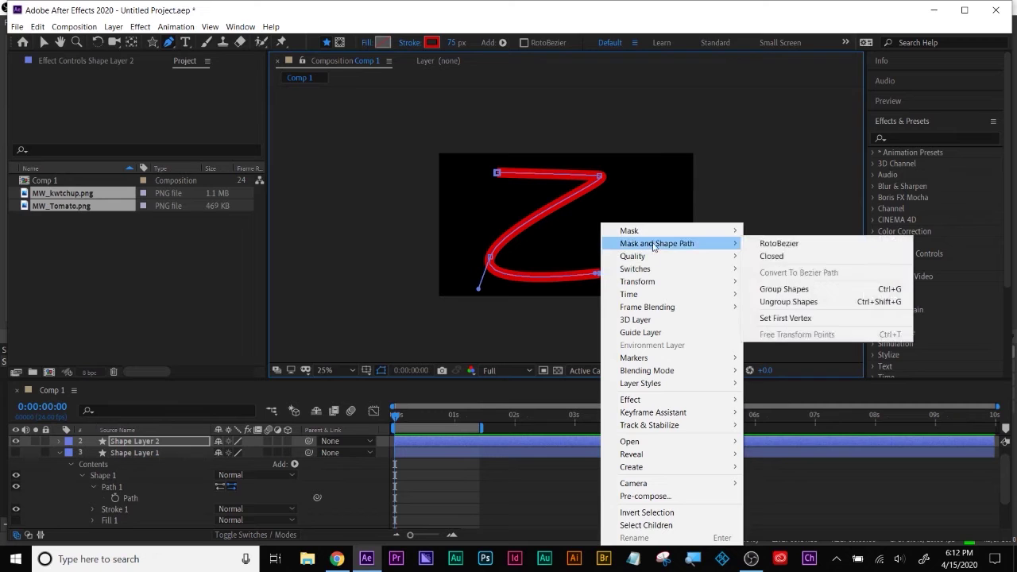
left_click(822, 320)
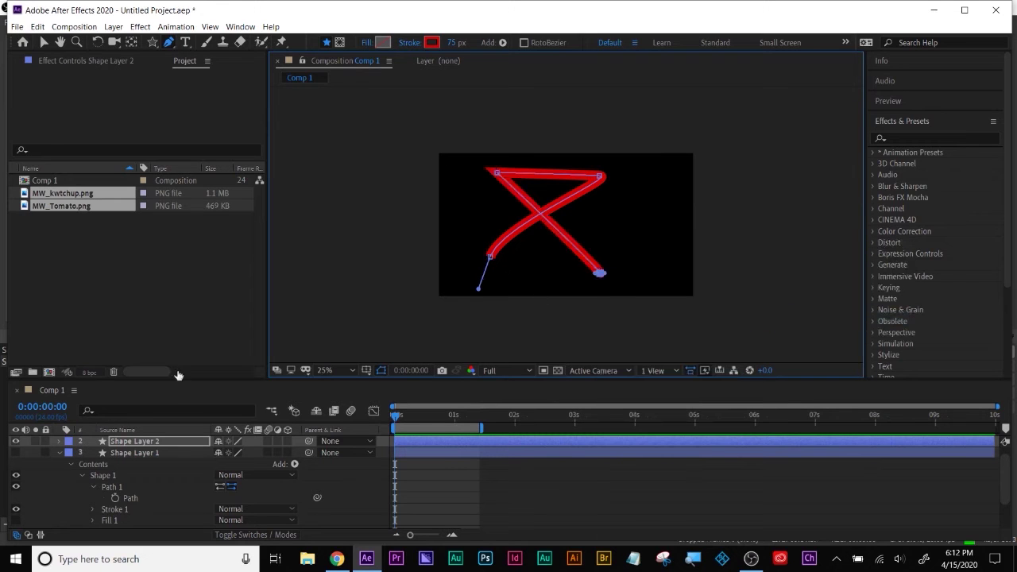
left_click(15, 453)
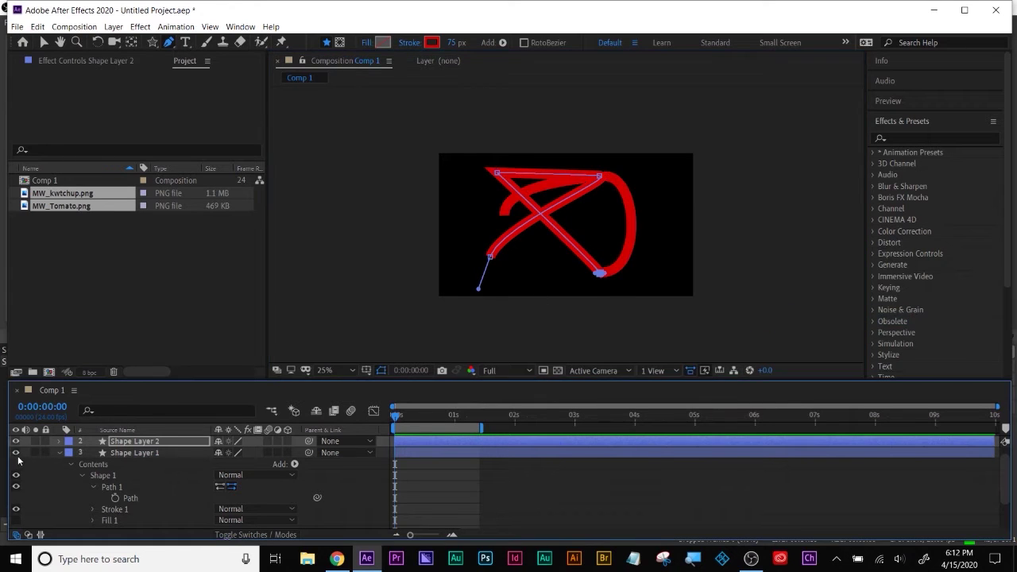
Step: Extend the work area to about 2.7s and keyframe Shape Layer 1's Path, then hide it
left_click(125, 454)
left_click_drag(485, 427, 559, 427)
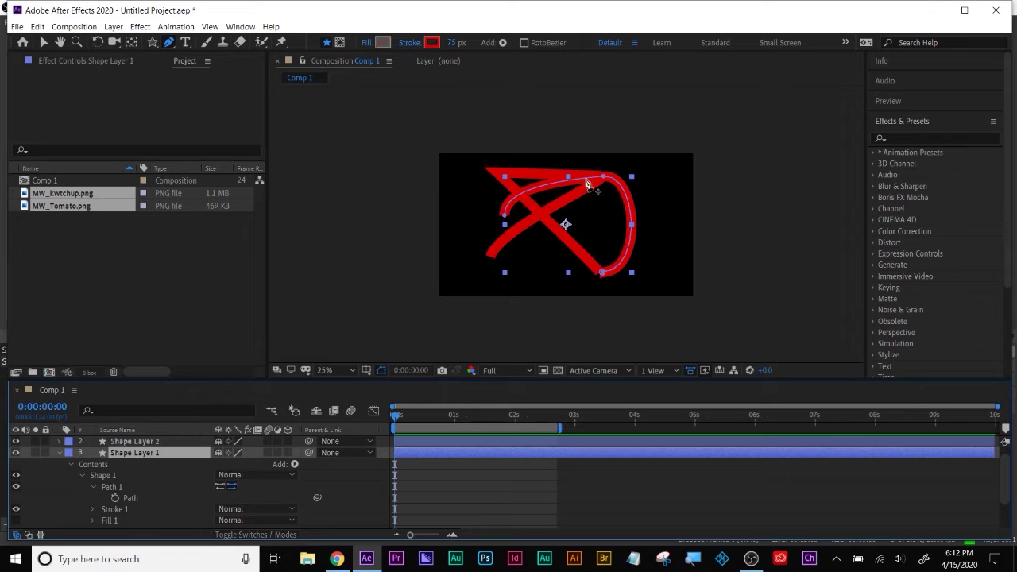
left_click(114, 499)
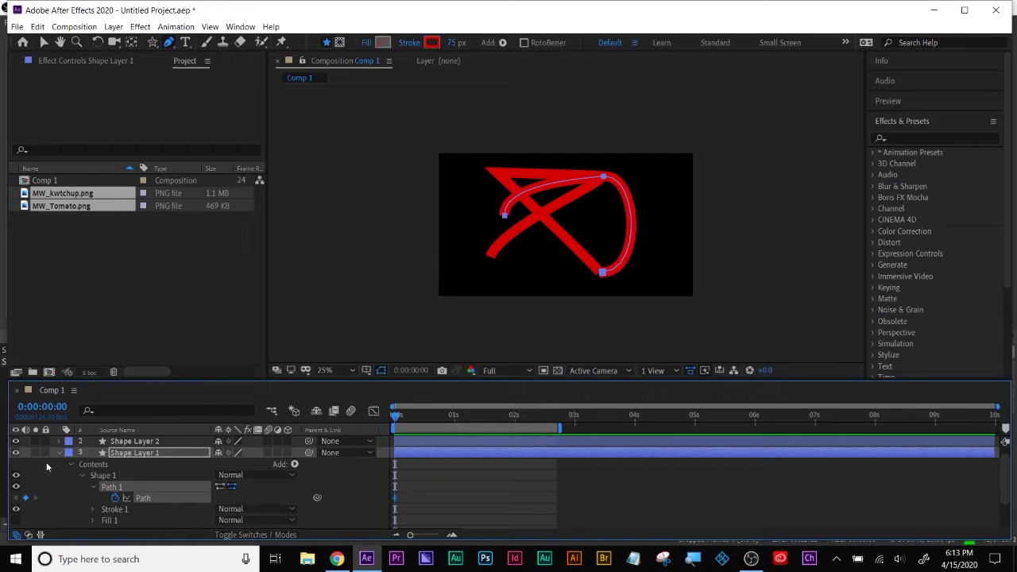
left_click(16, 453)
Step: Expand Shape Layer 2 down to Path and set a starting Path keyframe
left_click(111, 442)
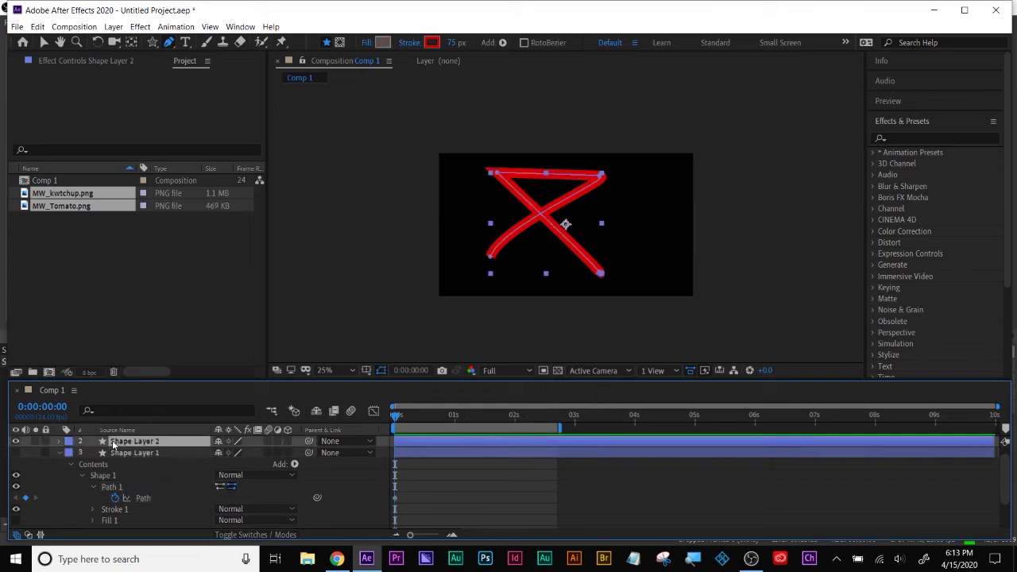
left_click(59, 442)
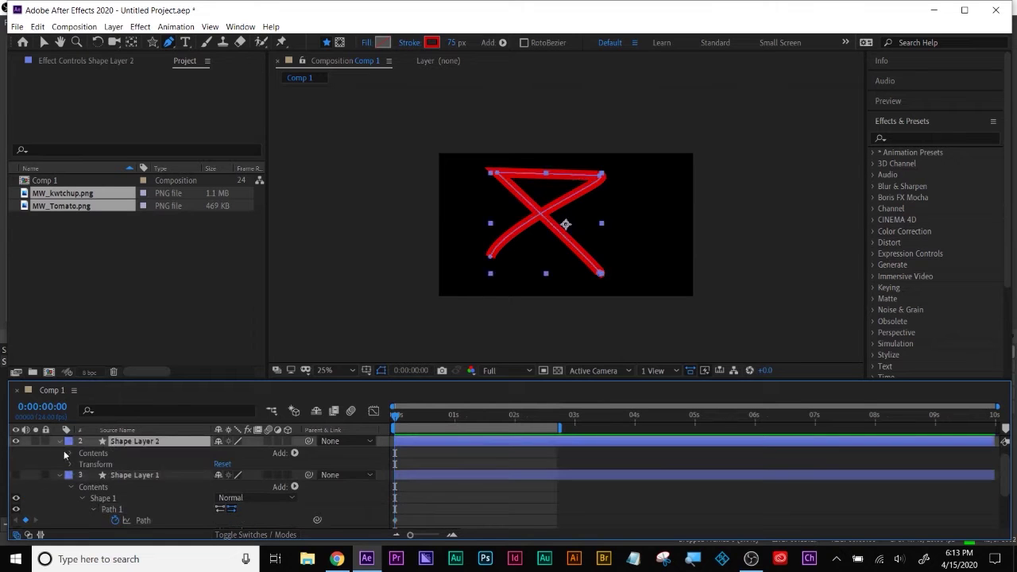
left_click(71, 453)
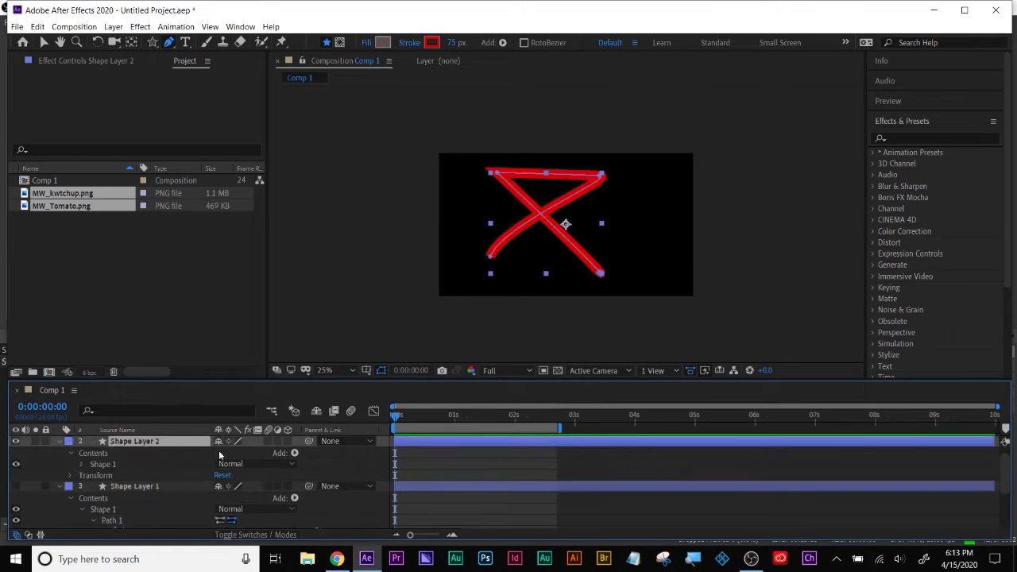
left_click(81, 464)
left_click(93, 475)
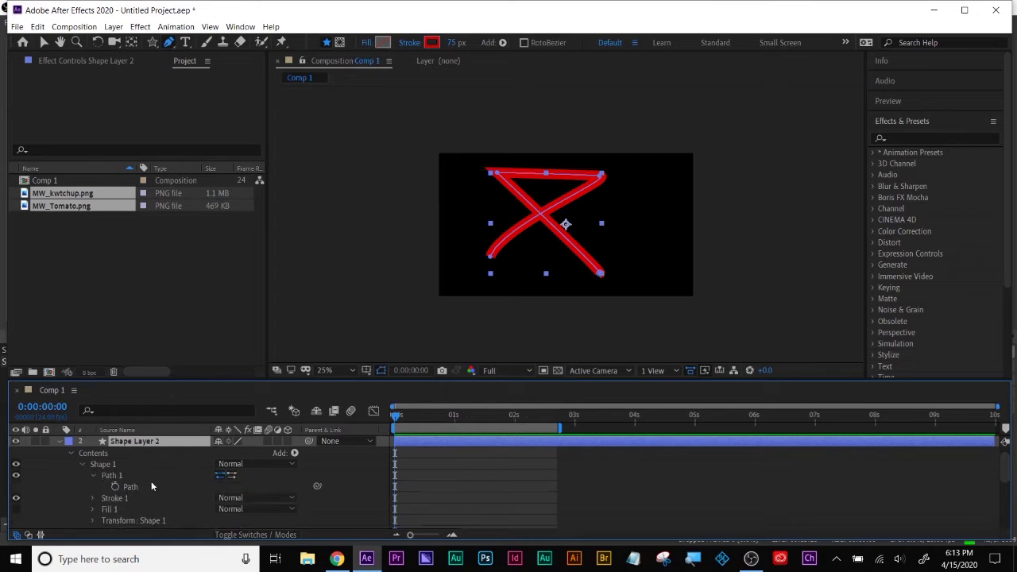
left_click(116, 487)
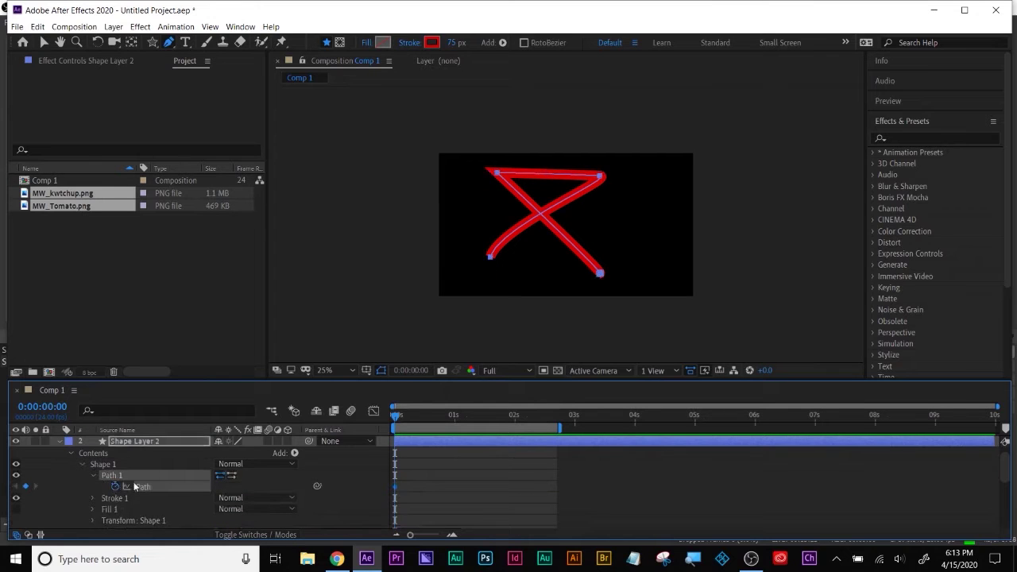
Step: Select Layer 2's Path keyframe, hide Shape Layer 2, and reshow and select Shape Layer 1
left_click(44, 41)
left_click_drag(429, 468, 394, 500)
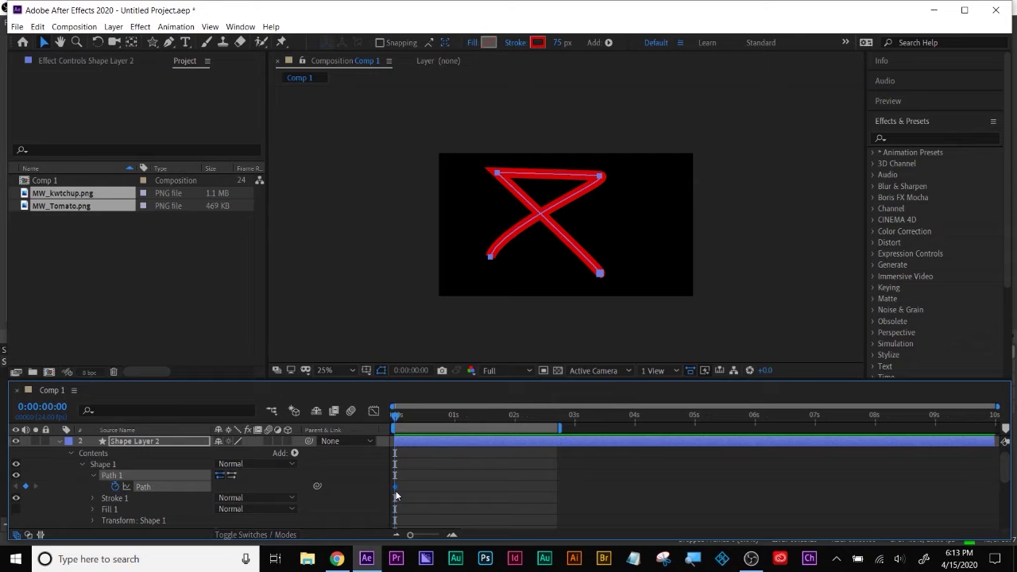
left_click(60, 443)
left_click(16, 442)
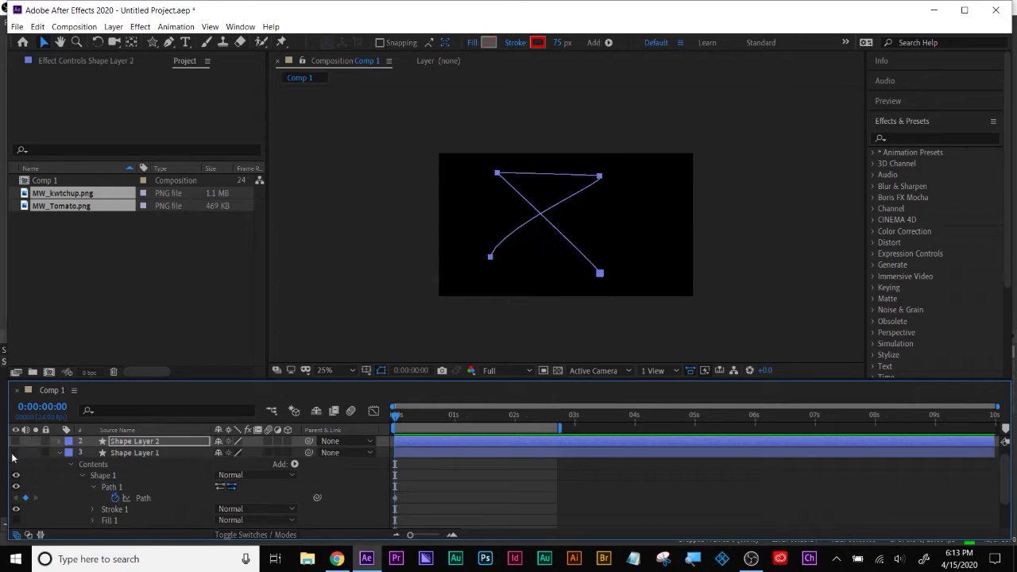
left_click(16, 452)
left_click(140, 454)
Step: At 0:00:02:10, add a Path keyframe on Shape Layer 1 holding the pasted X path
left_click_drag(400, 423, 543, 429)
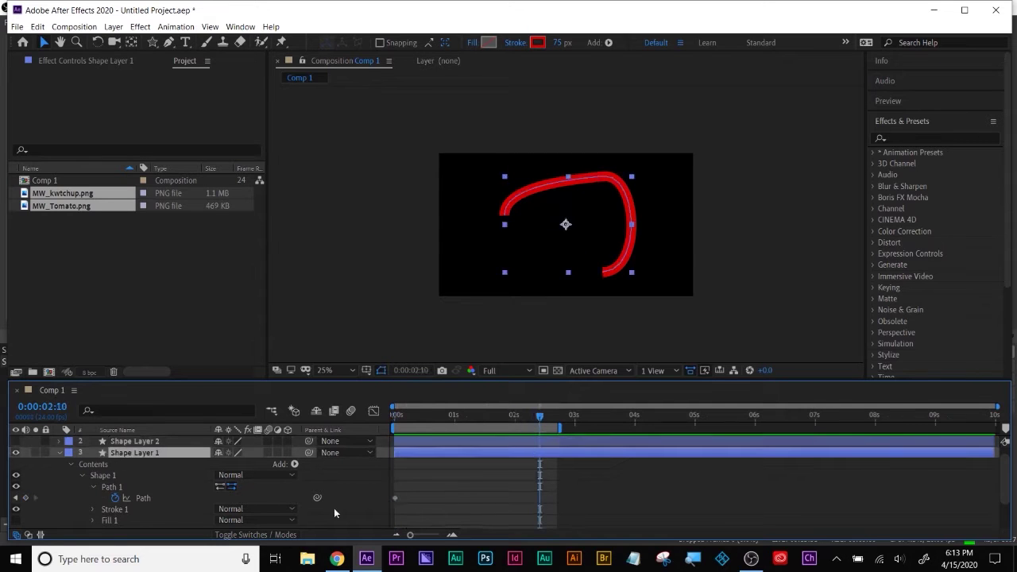
left_click(27, 498)
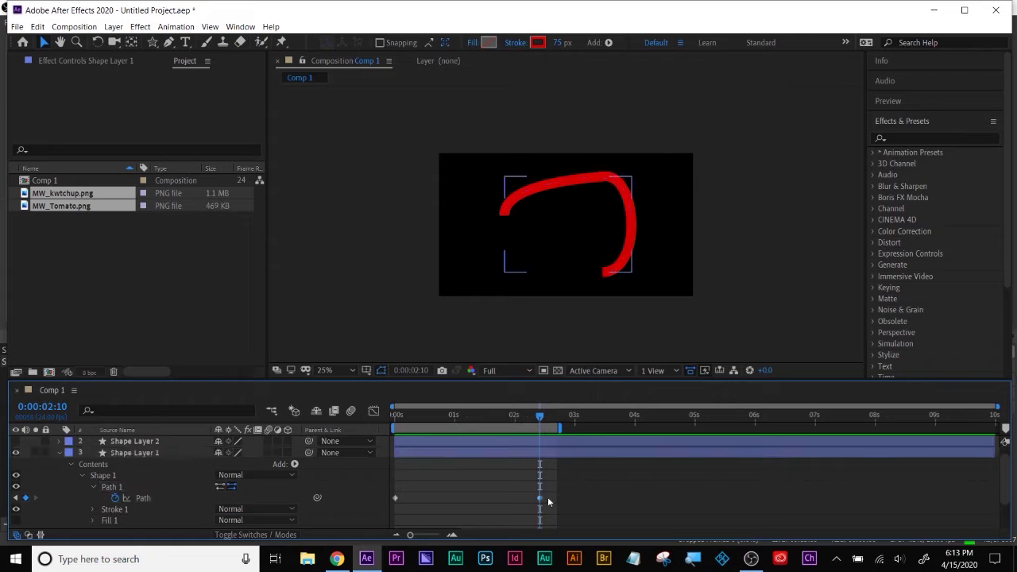
key("ctrl+v")
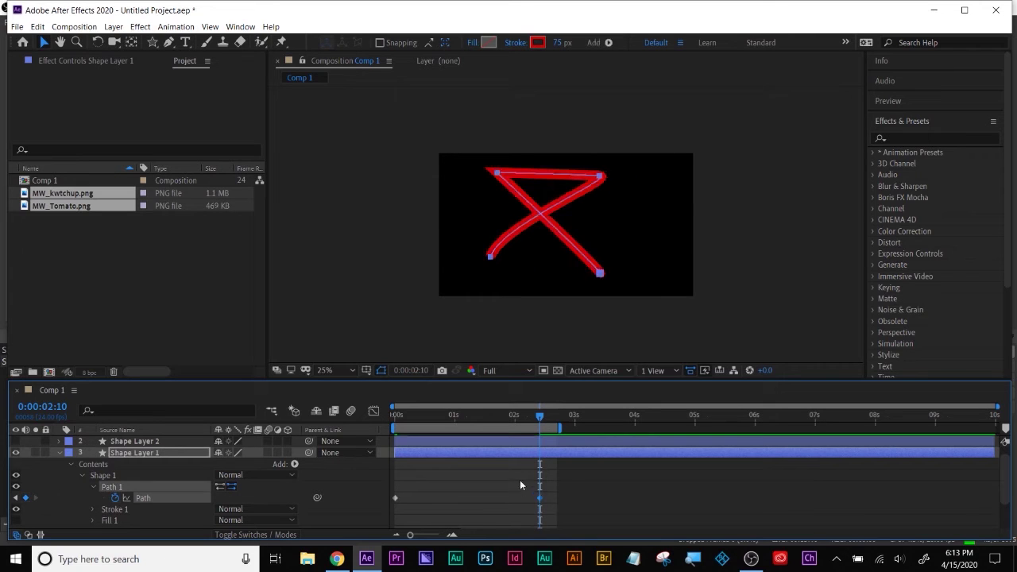
key("F2")
left_click_drag(543, 416, 551, 453)
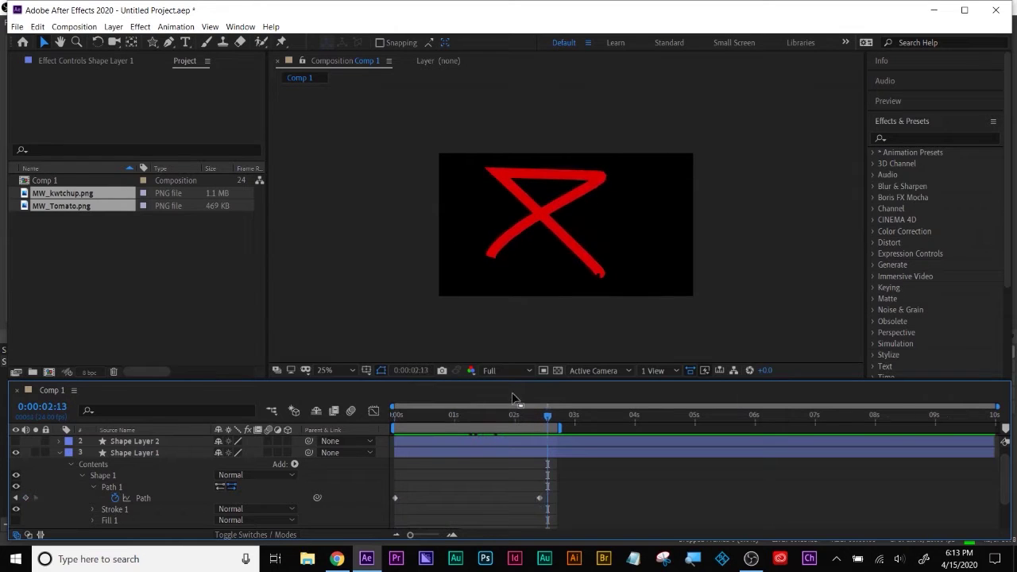
Step: Preview the hook-to-X morph, checking the Path keyframes at 0:00:00:00 and 0:00:02:10
mouse_move(543, 411)
left_mouse_down()
mouse_move(515, 423)
mouse_move(424, 424)
mouse_move(559, 423)
mouse_move(383, 432)
mouse_move(538, 421)
left_mouse_up()
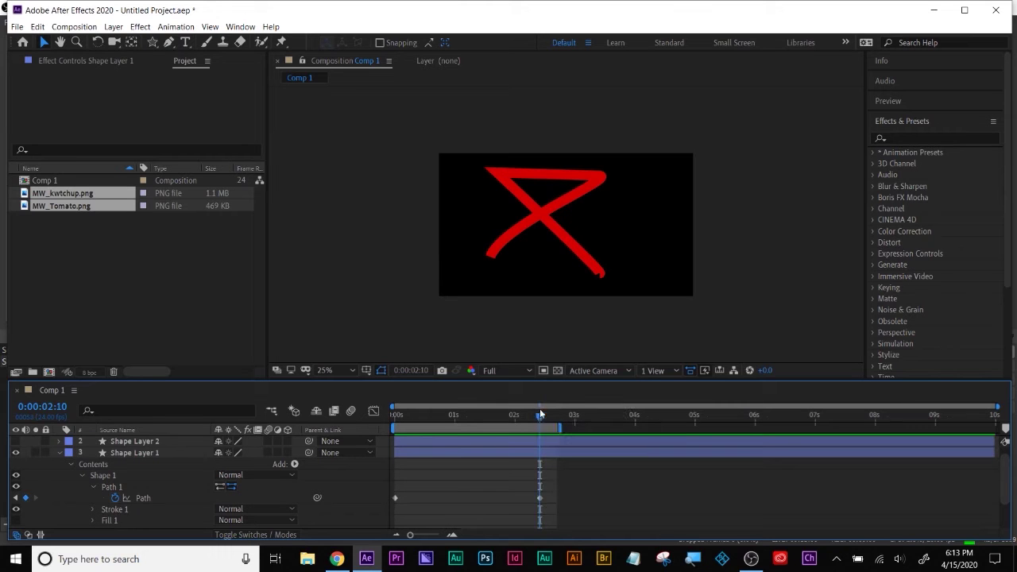
left_click_drag(540, 414, 500, 418)
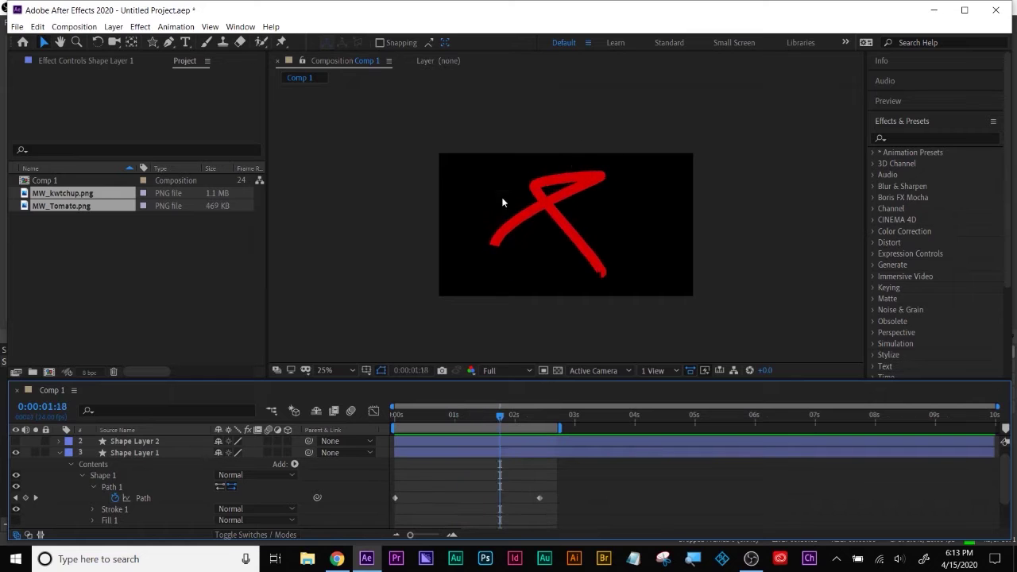
left_click_drag(504, 415, 546, 415)
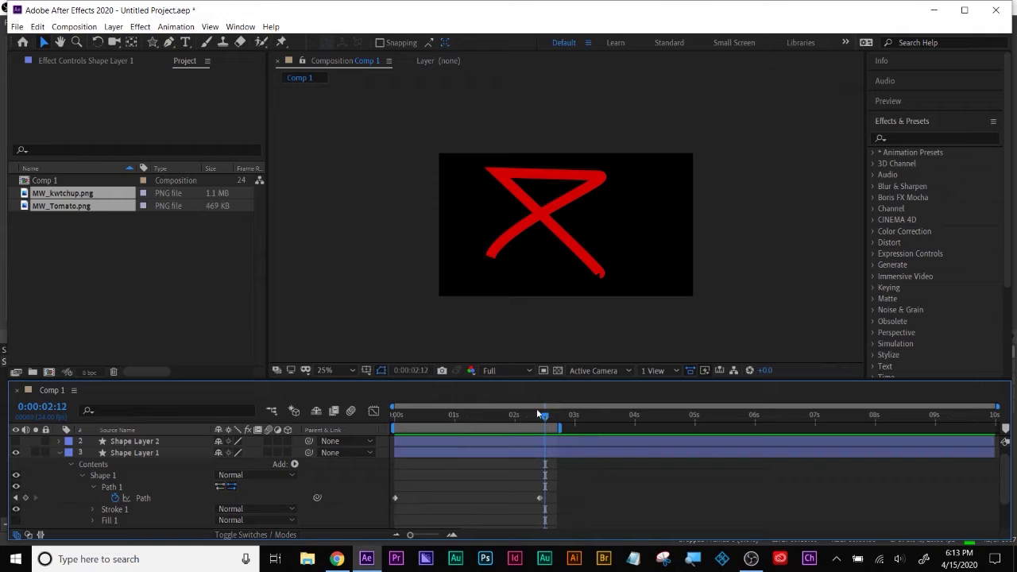
left_click_drag(545, 416, 539, 414)
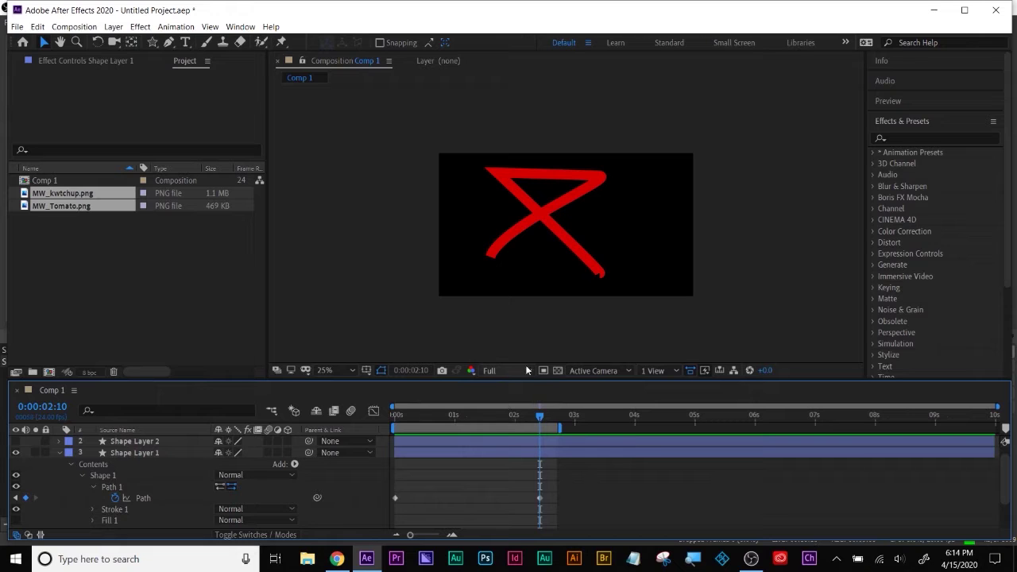
left_click(395, 414)
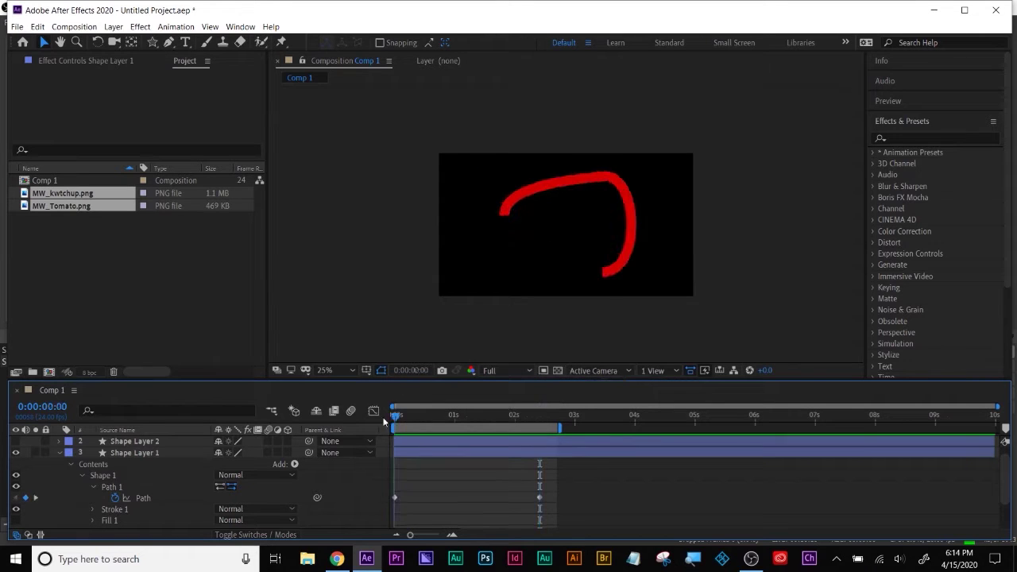
left_click(396, 497)
left_click_drag(441, 423, 541, 410)
Step: At 0:00:01:19, pull and bend the path's top-left vertex to key an in-between shape
left_click(539, 497)
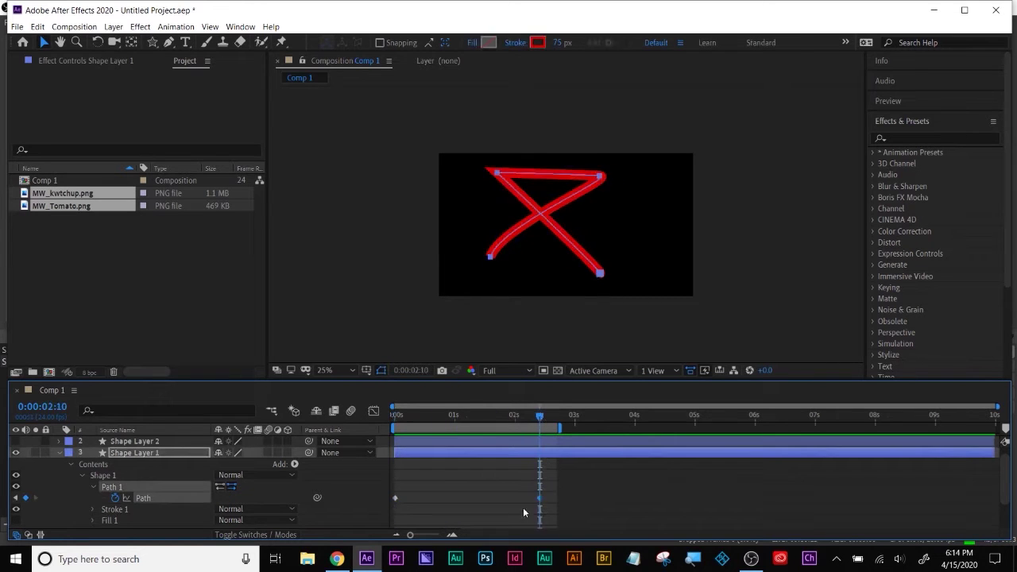
left_click_drag(543, 410, 503, 412)
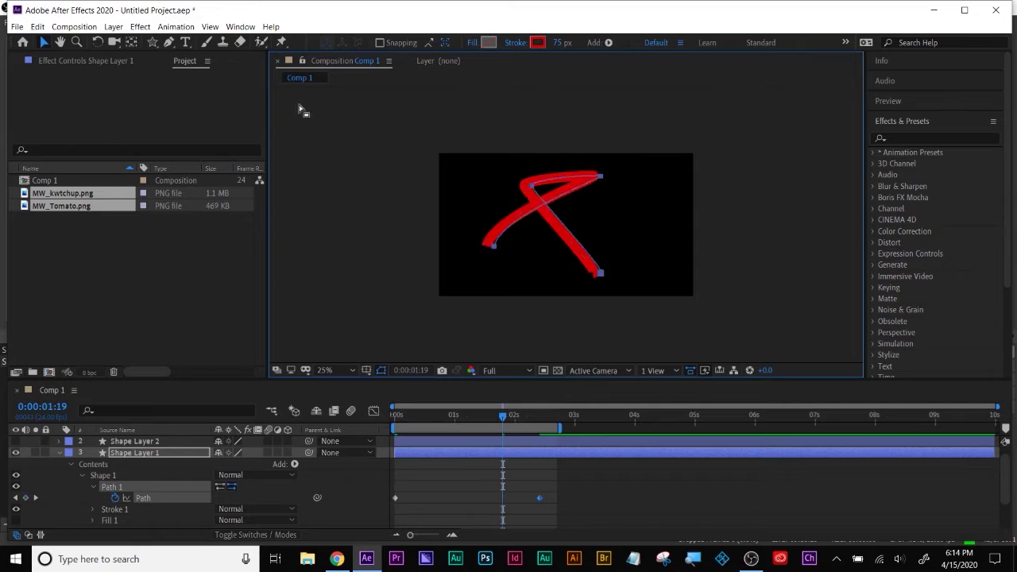
left_click(533, 191)
key("period")
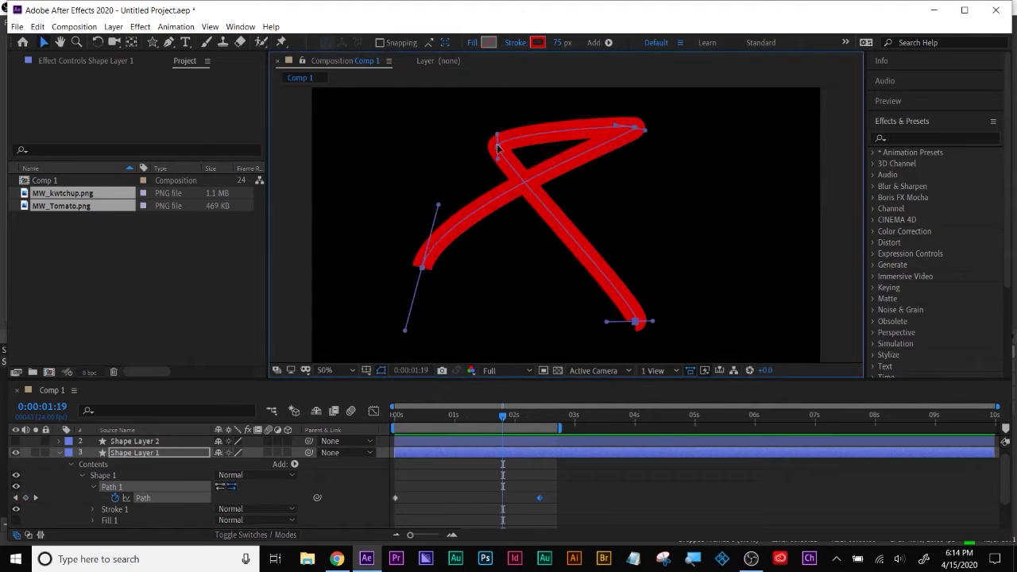
left_click_drag(499, 148, 475, 126)
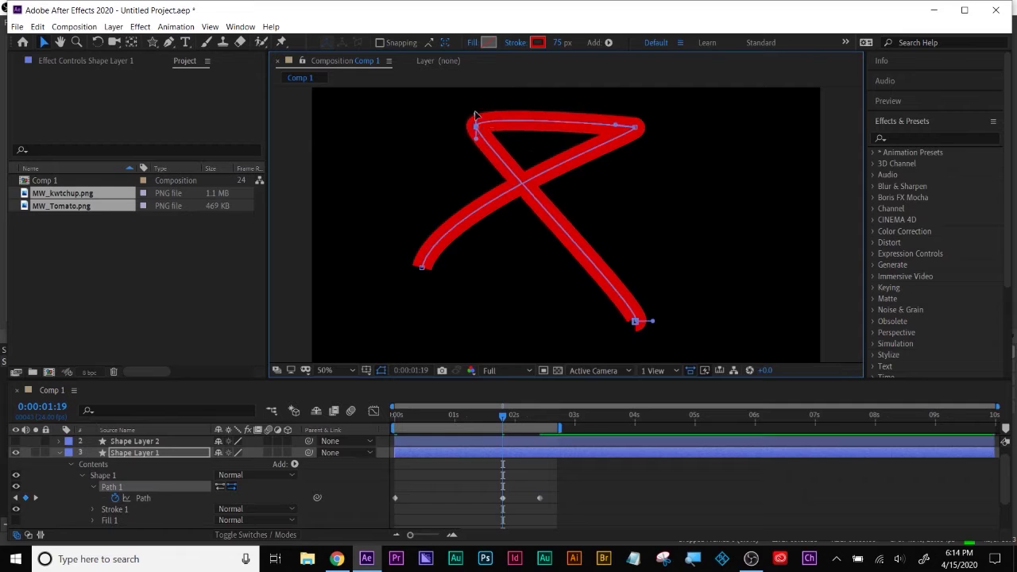
left_click_drag(474, 138, 445, 184)
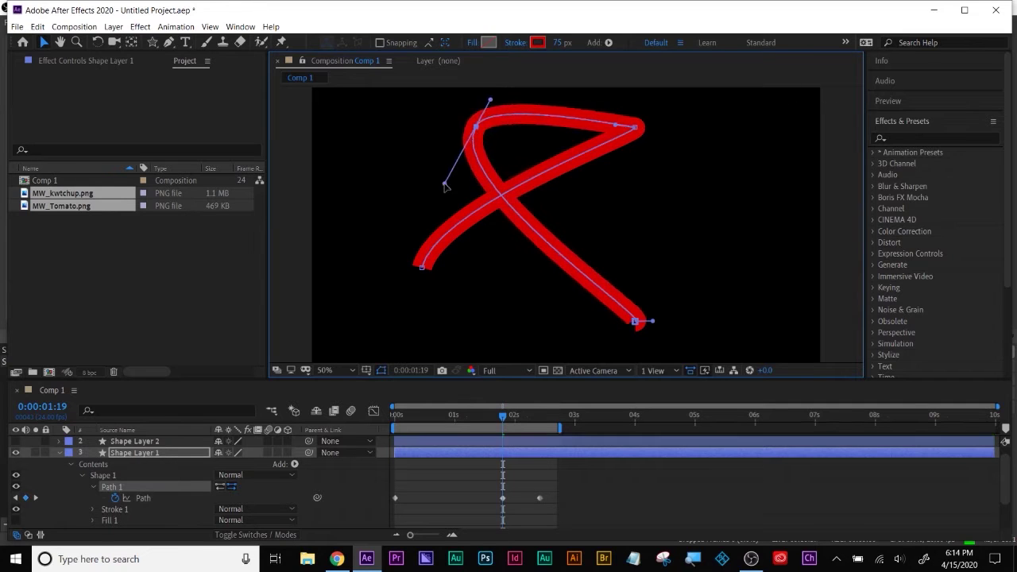
Step: At 0:00:02:04, shift the left end vertex down-right and loop the middle vertex up-left
left_click_drag(503, 415, 448, 414)
left_click(433, 236)
mouse_move(433, 236)
left_mouse_down()
mouse_move(439, 249)
mouse_move(486, 258)
left_mouse_up()
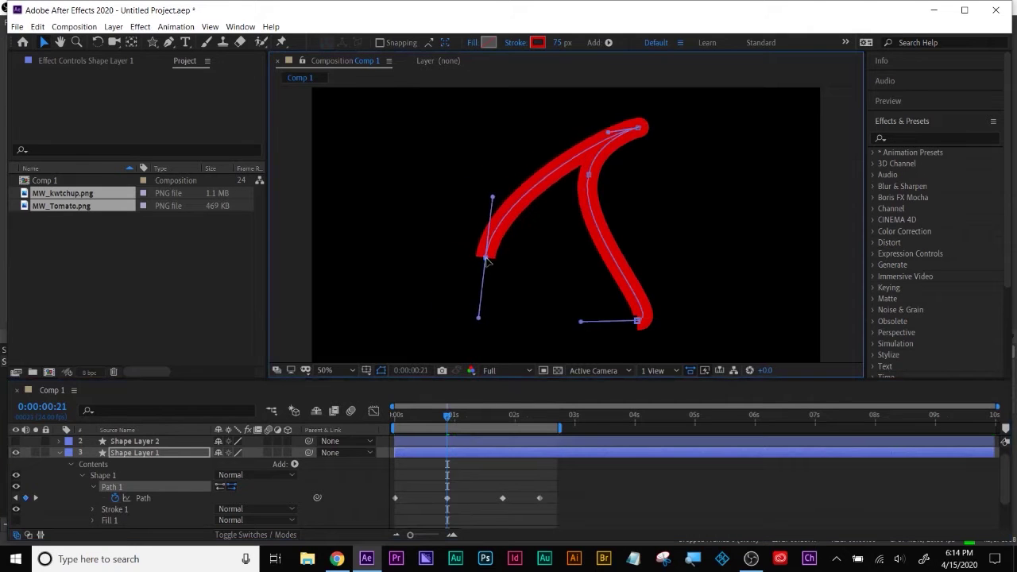
mouse_move(590, 179)
left_mouse_down()
mouse_move(558, 133)
mouse_move(552, 143)
left_mouse_up()
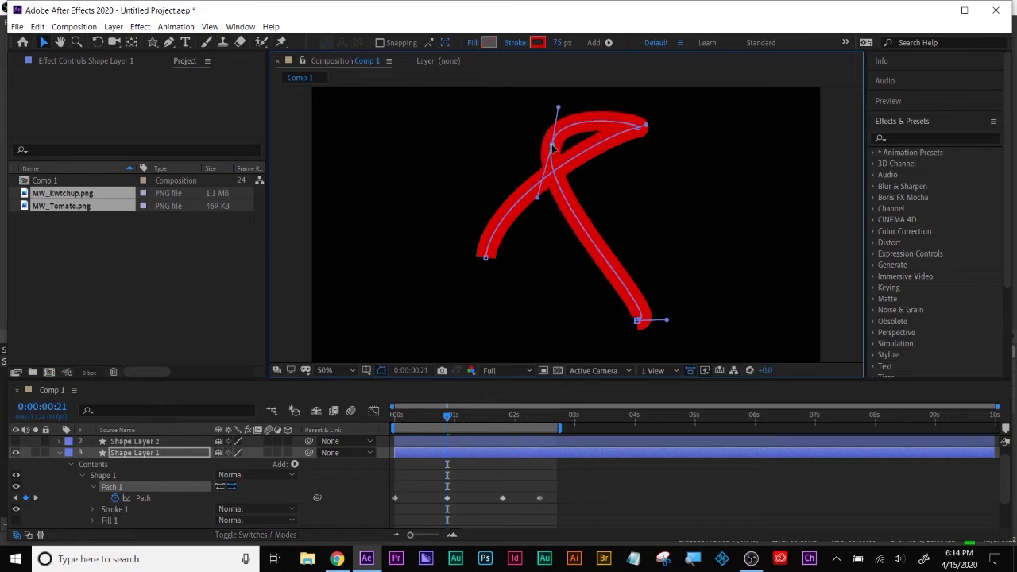
left_click_drag(401, 414, 391, 488)
Step: Preview the morph, then raise the path's end vertex at 1 second to key another shape
left_click_drag(402, 415, 549, 426)
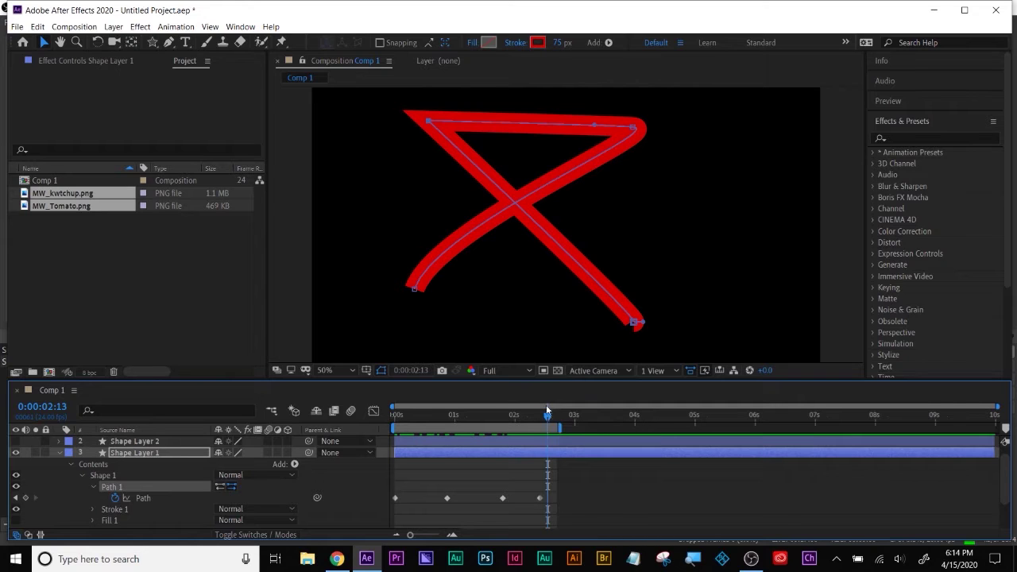
left_click_drag(546, 418, 540, 416)
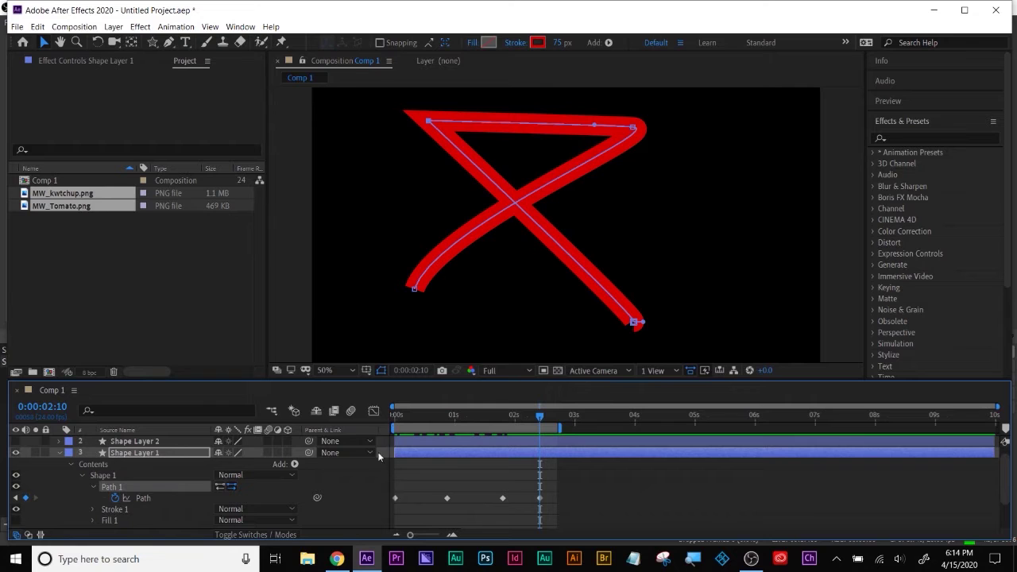
left_click(395, 497)
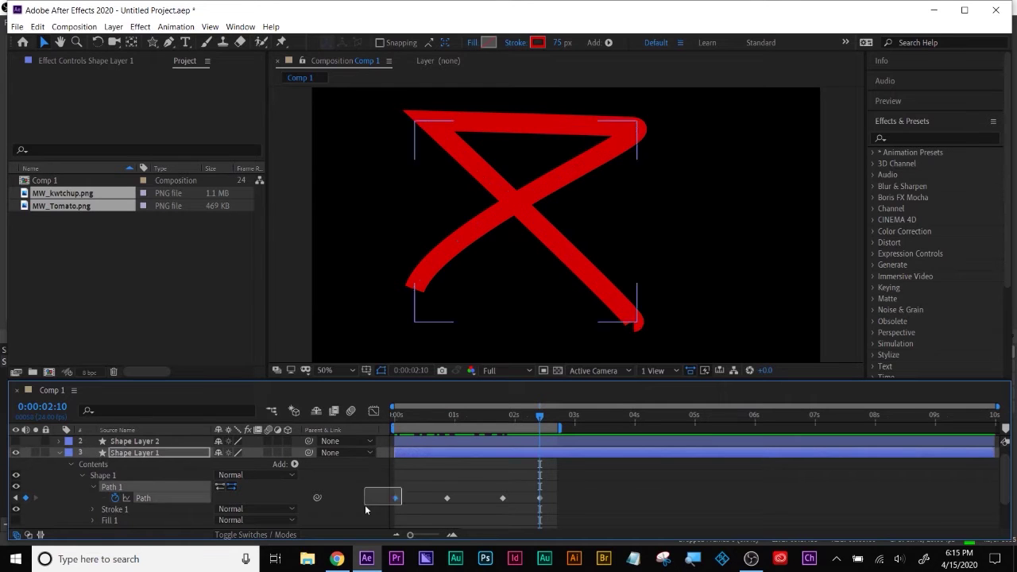
left_click(540, 498)
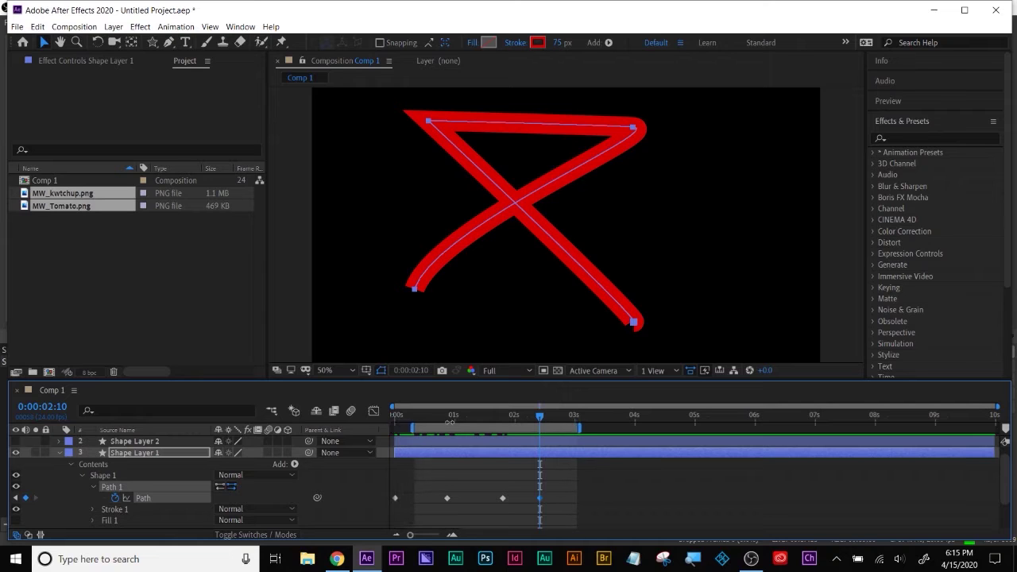
left_click_drag(438, 416, 453, 415)
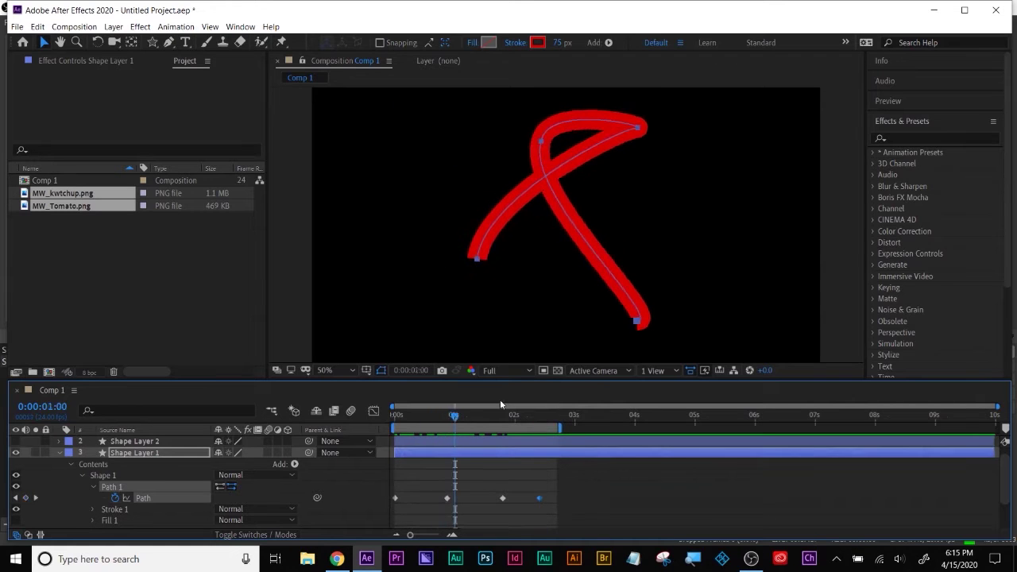
left_click(640, 322)
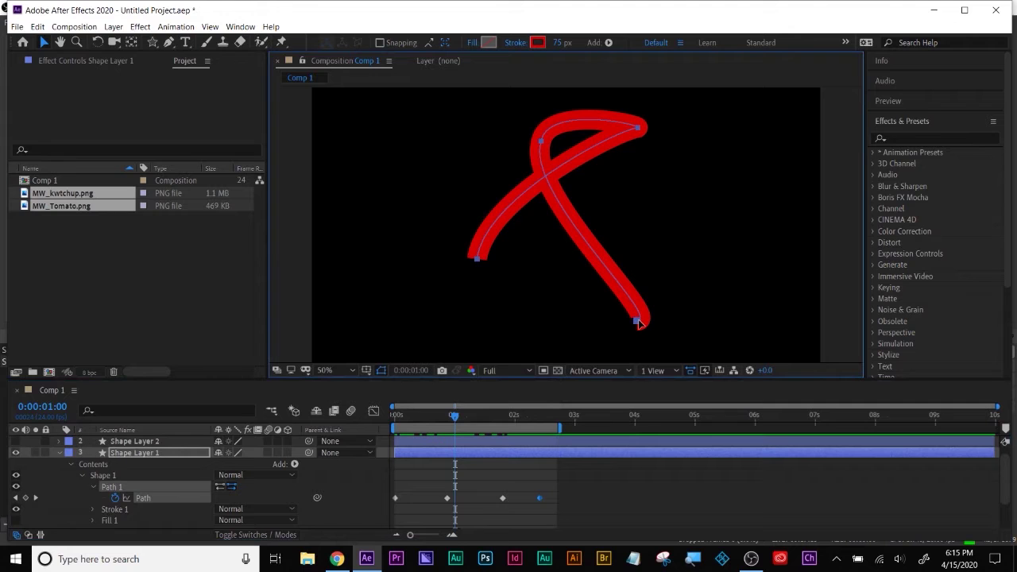
key("ctrl+a")
left_click_drag(638, 322, 625, 259)
Step: Preview the path animation up to 0:00:02:12 and hide Shape Layer 1
left_click_drag(428, 416, 536, 410)
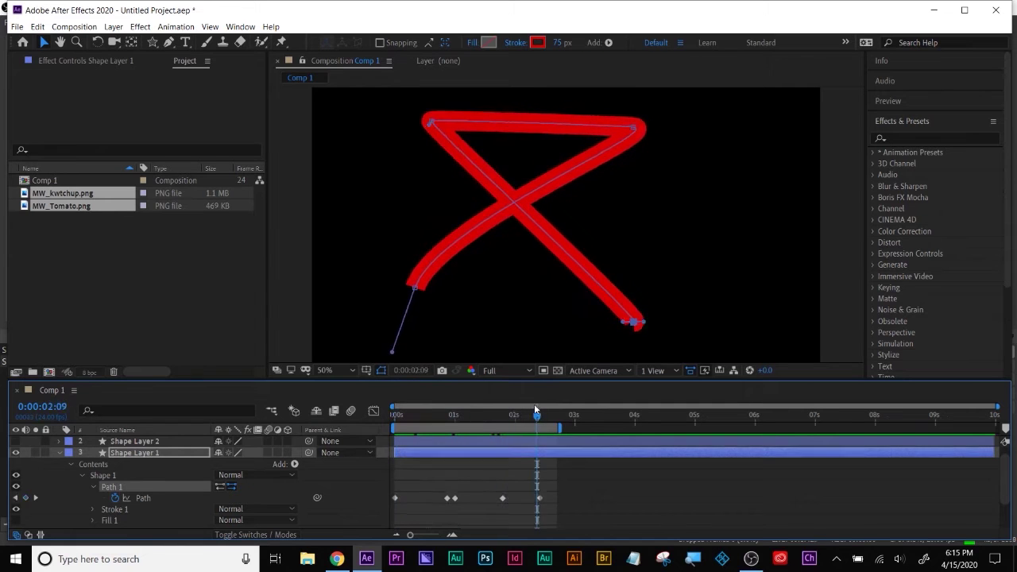
left_click_drag(538, 422, 545, 417)
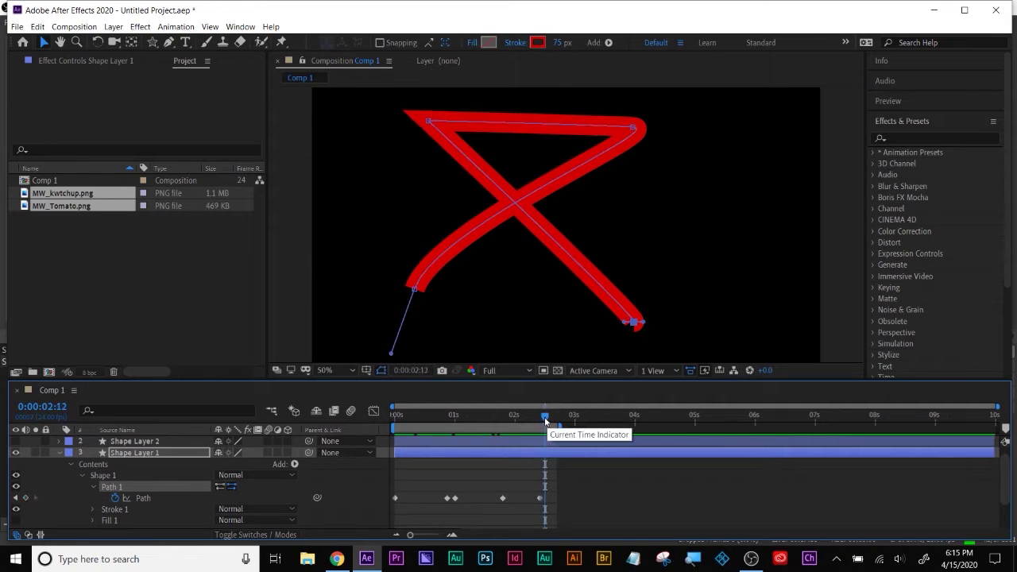
left_click(15, 453)
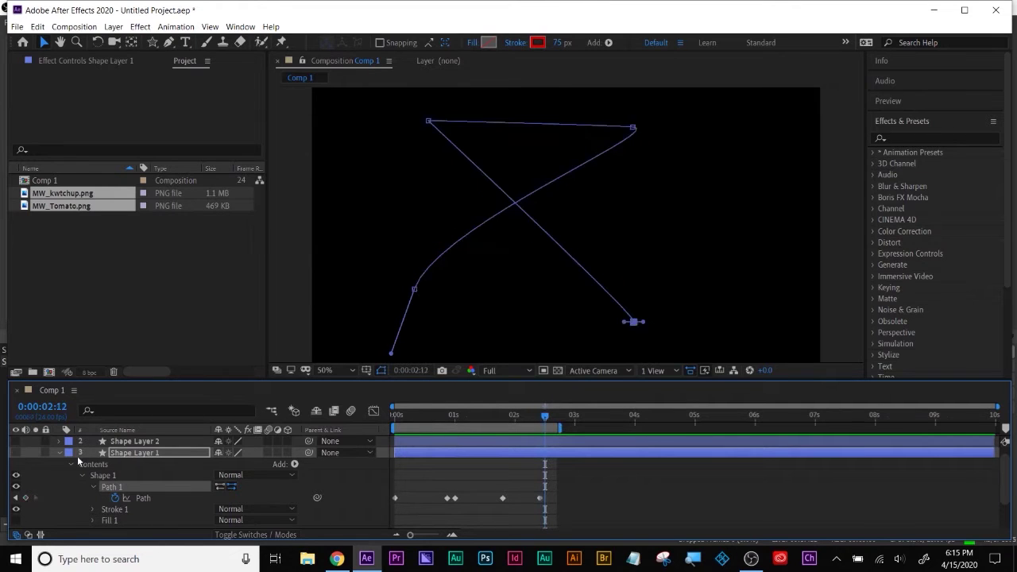
Step: Delete Shape Layers 1, 2 and 3 from Comp 1
left_click(60, 453)
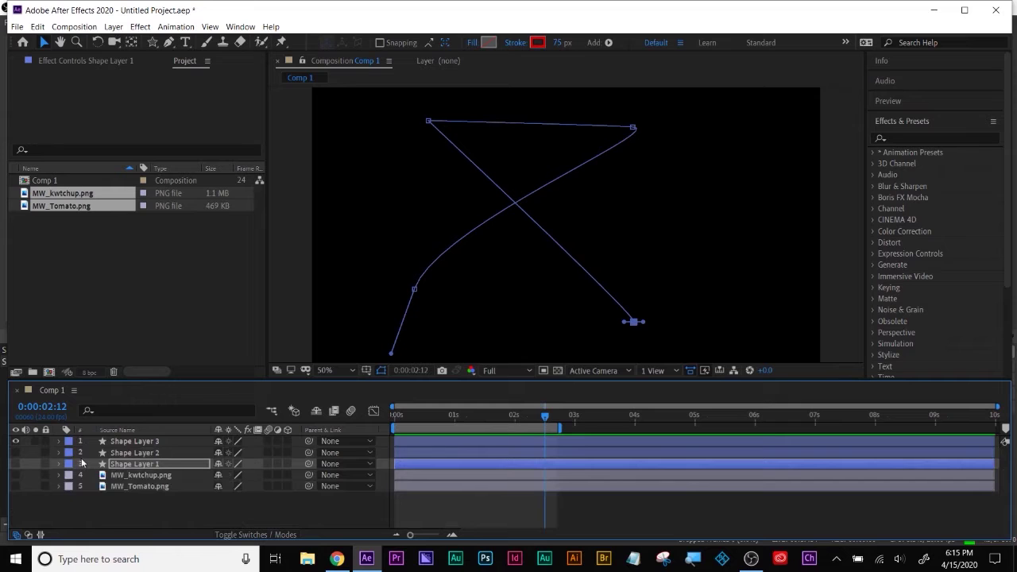
left_click(122, 465)
left_click(126, 446, "shift")
key("Delete")
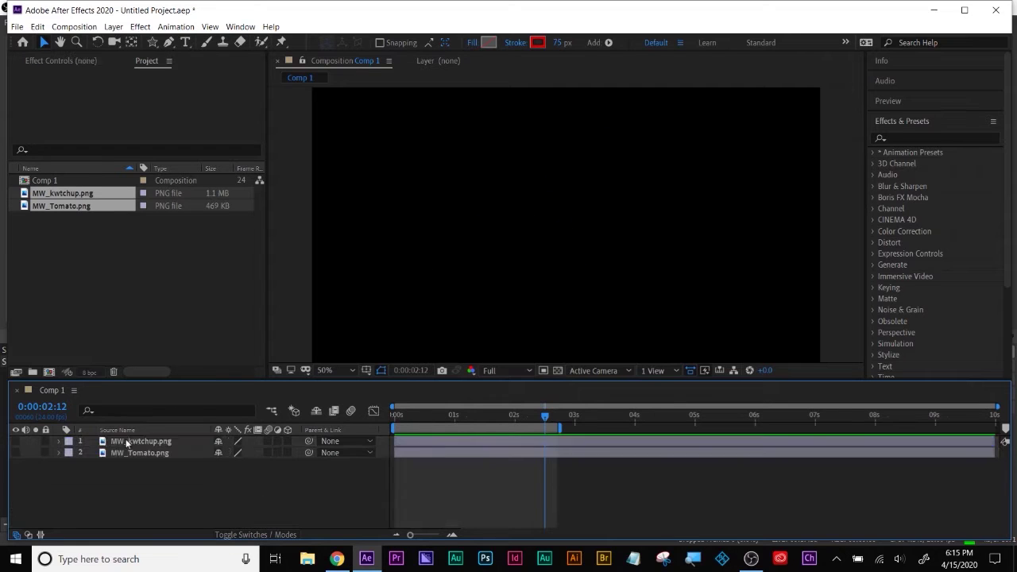
Step: Turn visibility back on for the tomato and ketchup bottle image layers
left_click(15, 452)
left_click(15, 441)
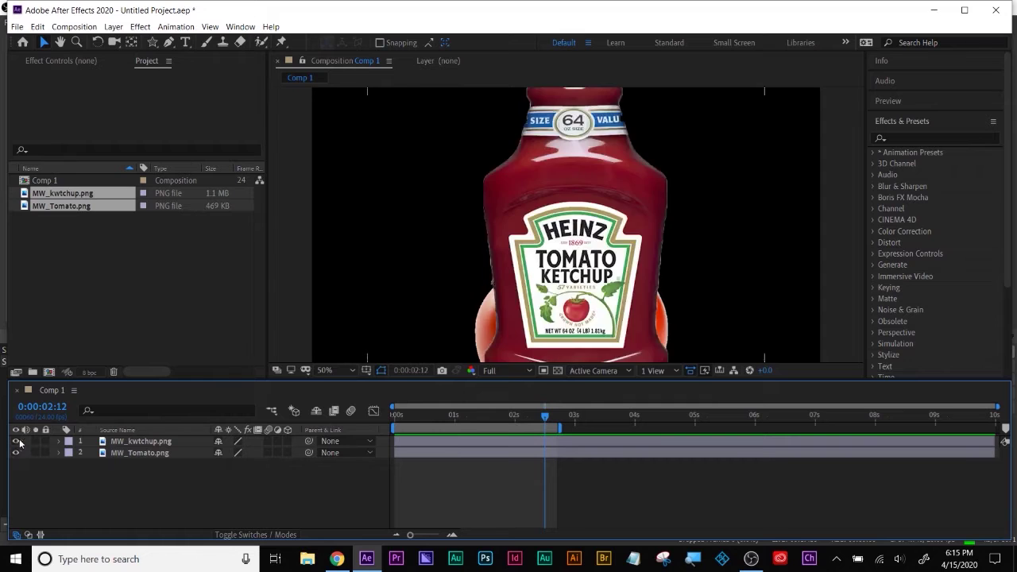
key("comma")
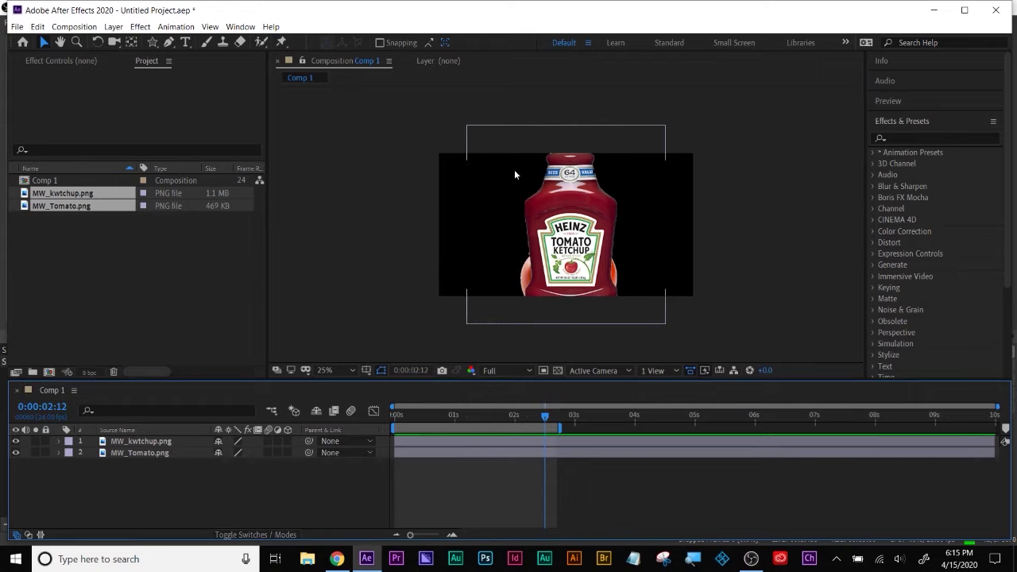
left_click(586, 220)
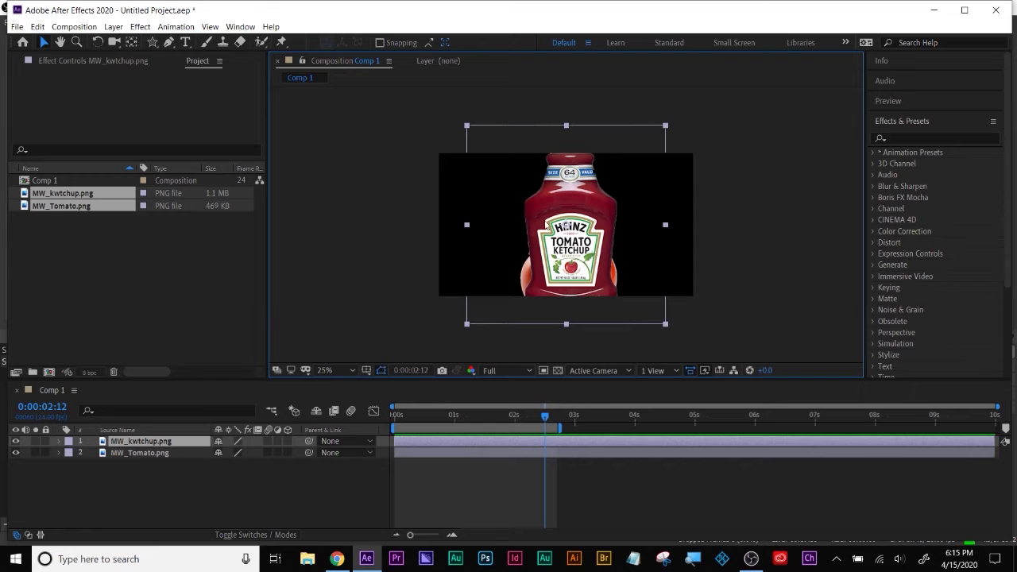
left_click(15, 441)
left_click(15, 442)
left_click(15, 441)
left_click(15, 441)
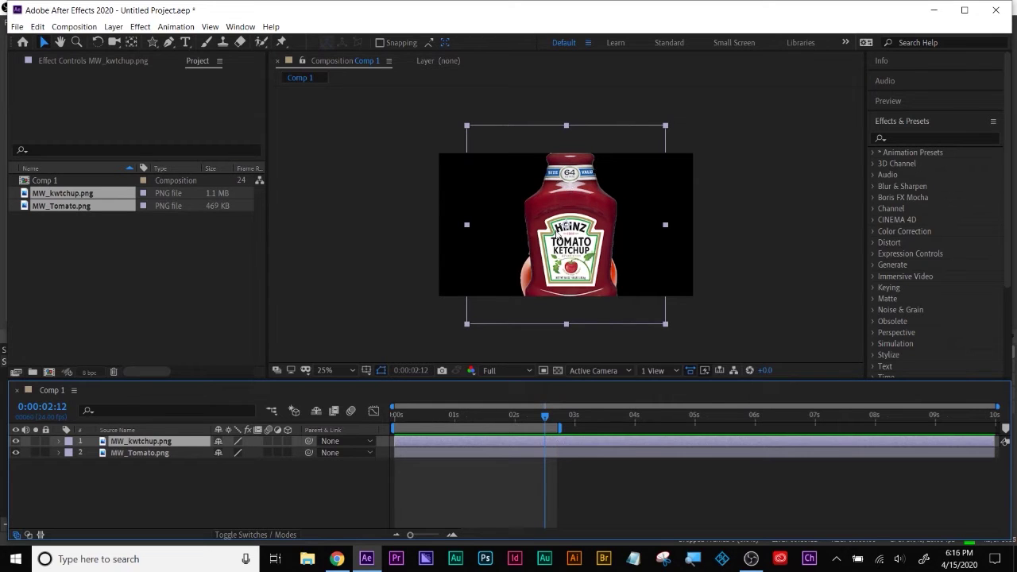
left_click(15, 453)
left_click(24, 463)
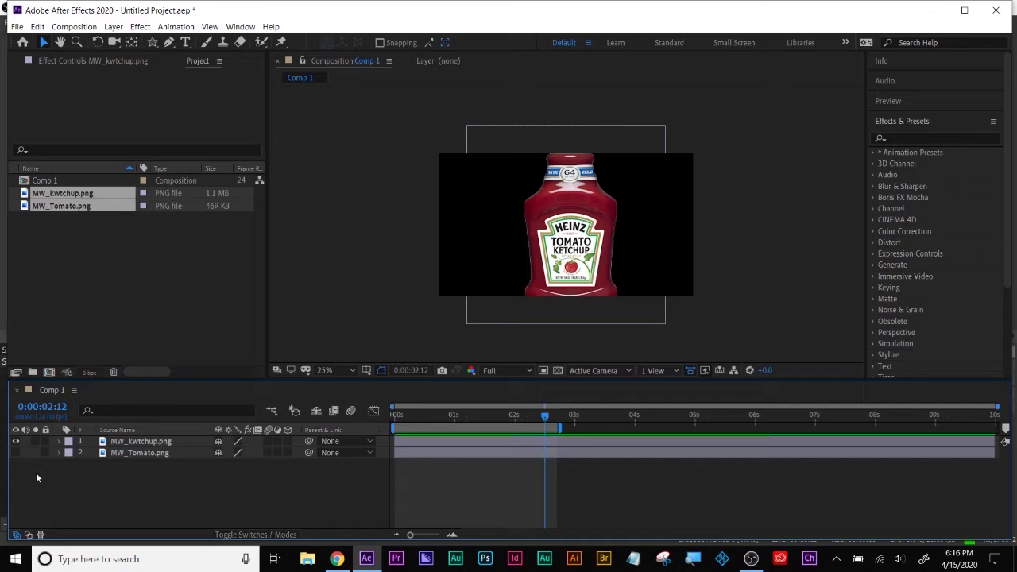
left_click(88, 311)
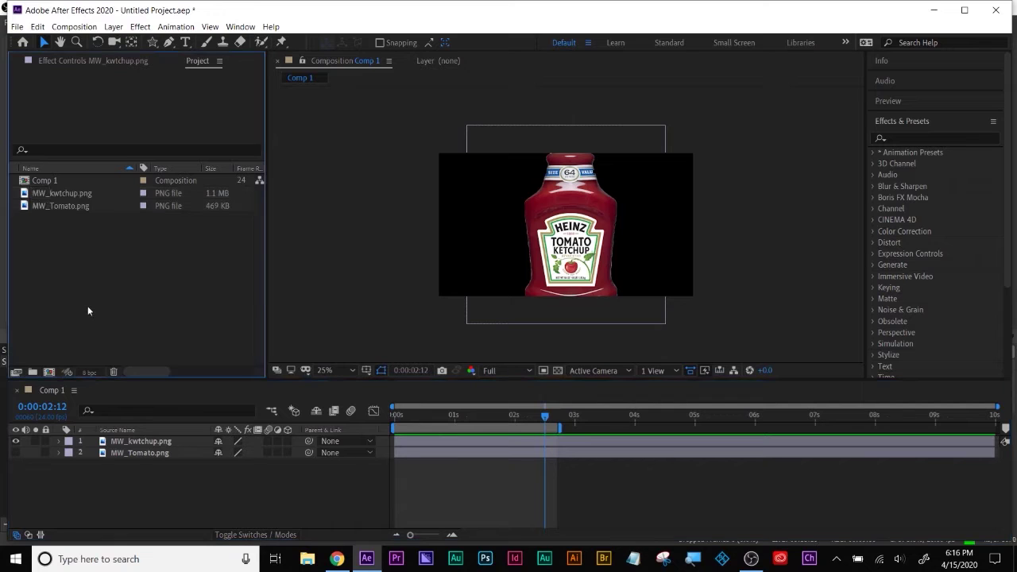
left_click(146, 441)
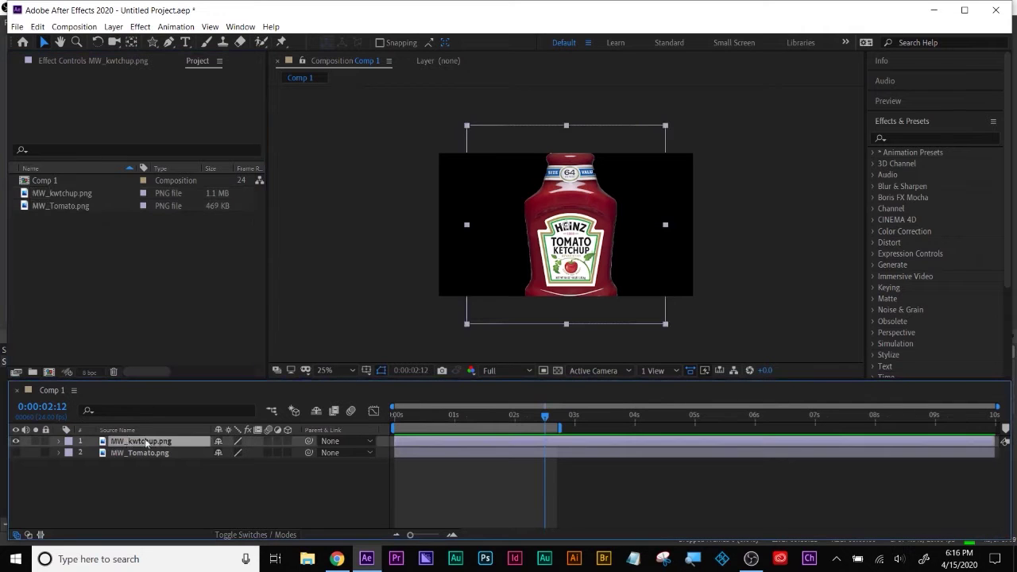
left_click(15, 453)
left_click(135, 455, "shift")
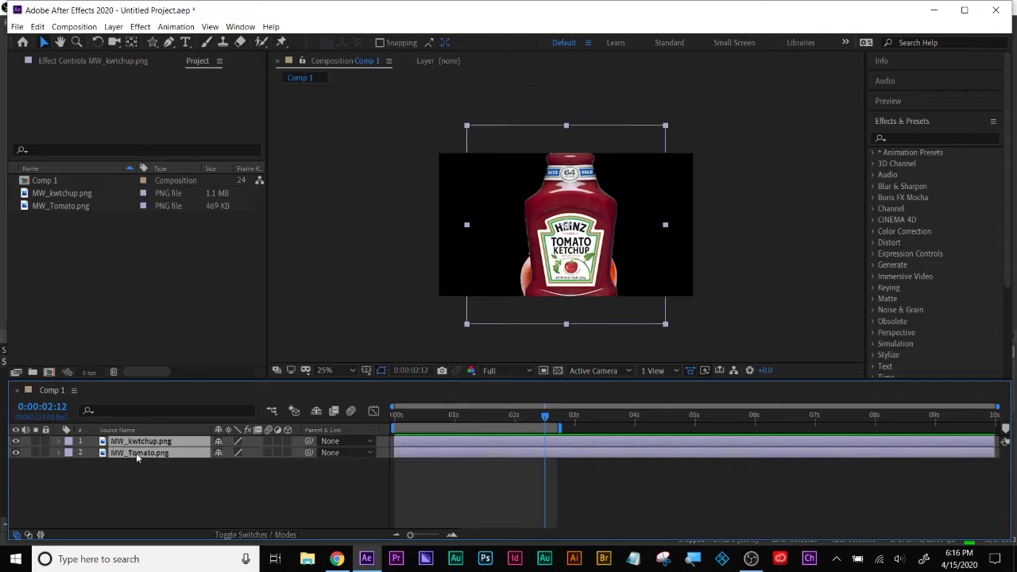
key("s")
Step: Scale the tomato and ketchup bottle image layers down together
mouse_move(254, 452)
left_mouse_down()
mouse_move(235, 454)
mouse_move(243, 458)
left_mouse_up()
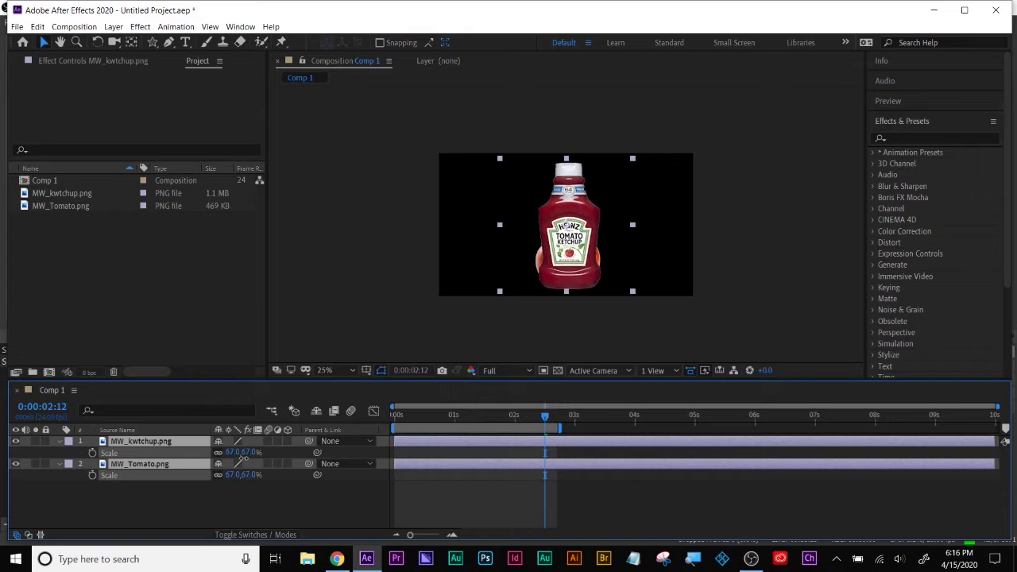
key("period")
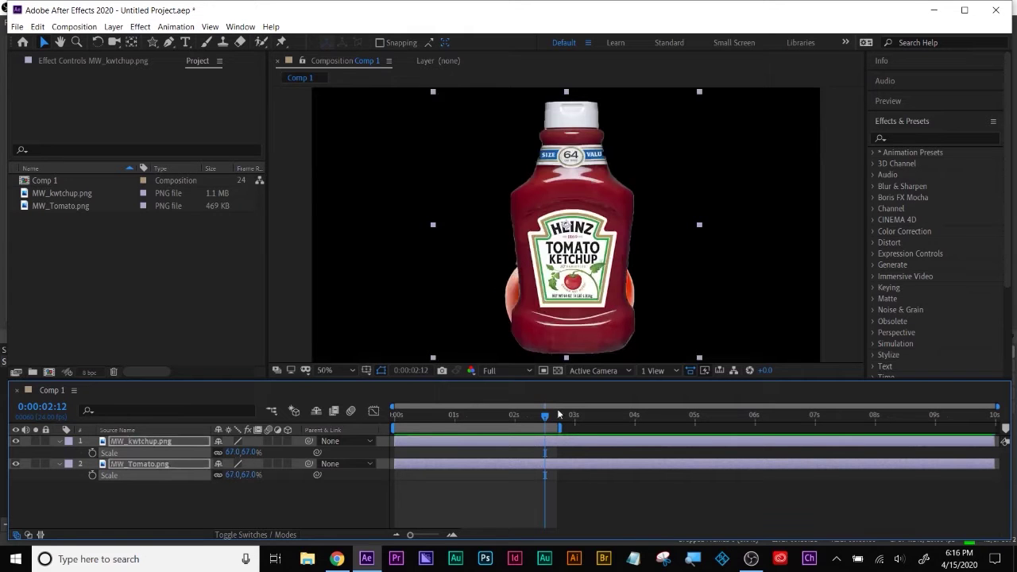
left_click_drag(578, 382, 578, 423)
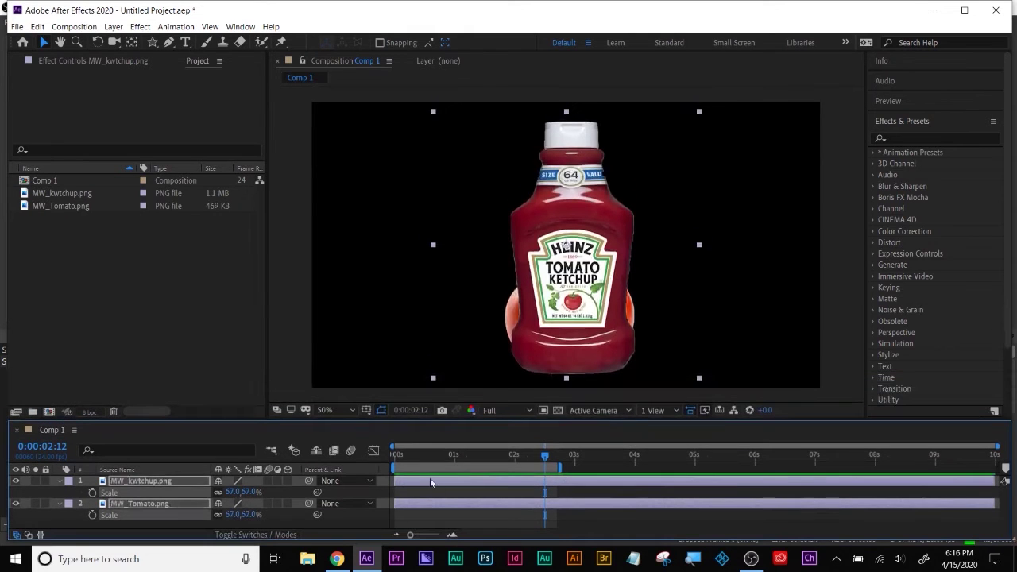
left_click_drag(544, 455, 553, 456)
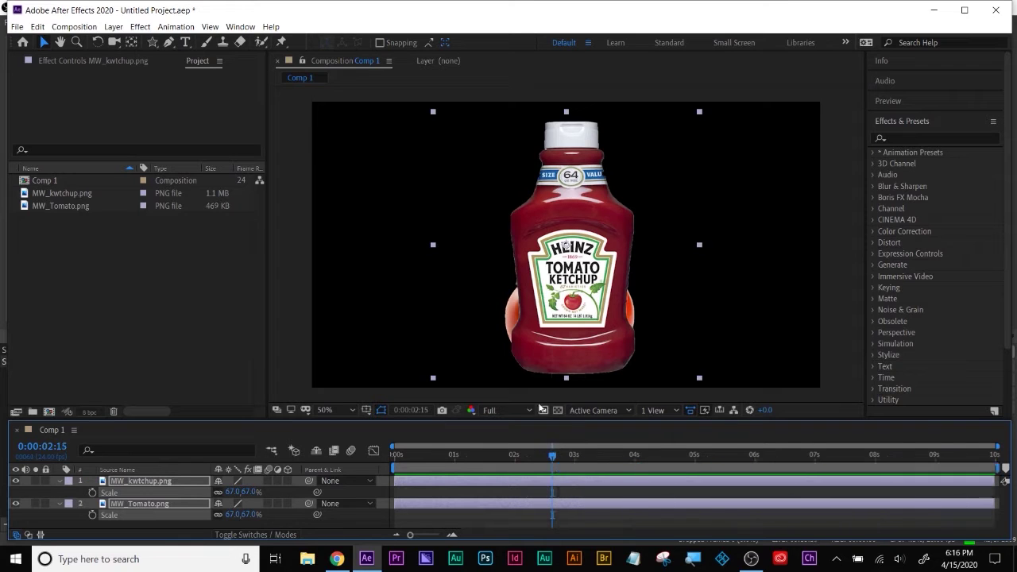
Step: Drag MW_Tomato.png above MW_kwtchup.png so the tomato becomes layer 1
left_click(470, 527)
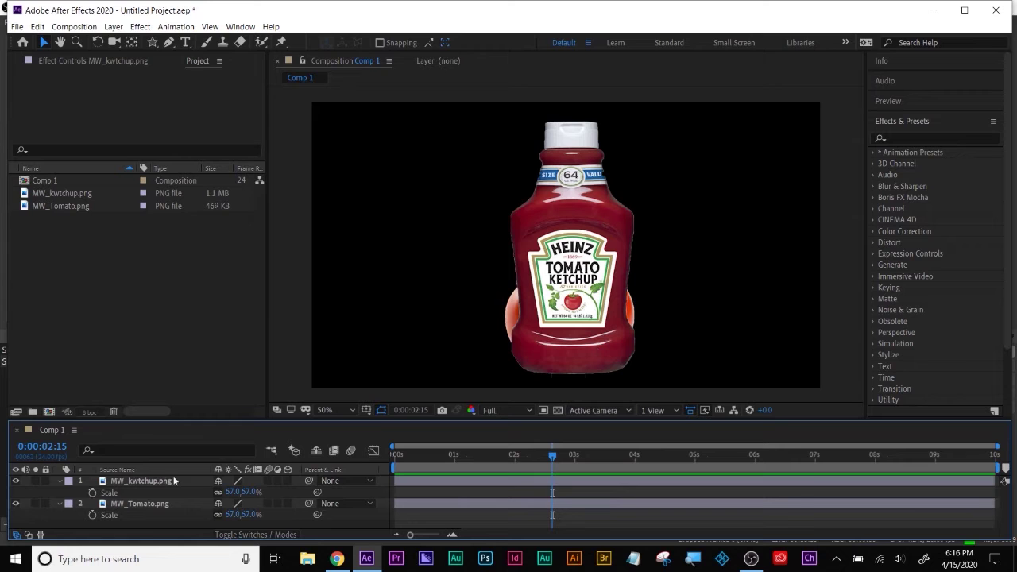
left_click(134, 503)
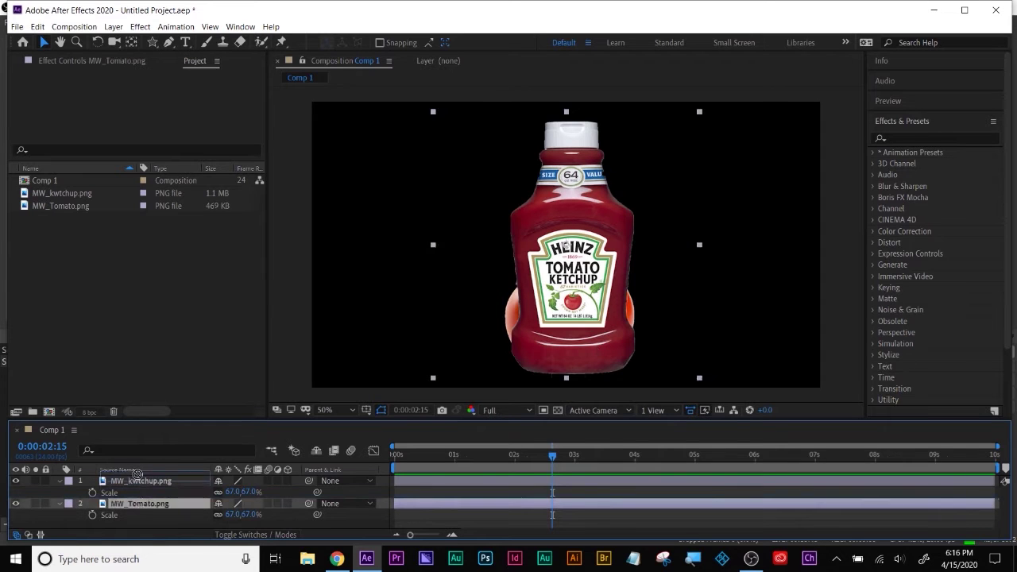
left_click_drag(135, 506, 140, 482)
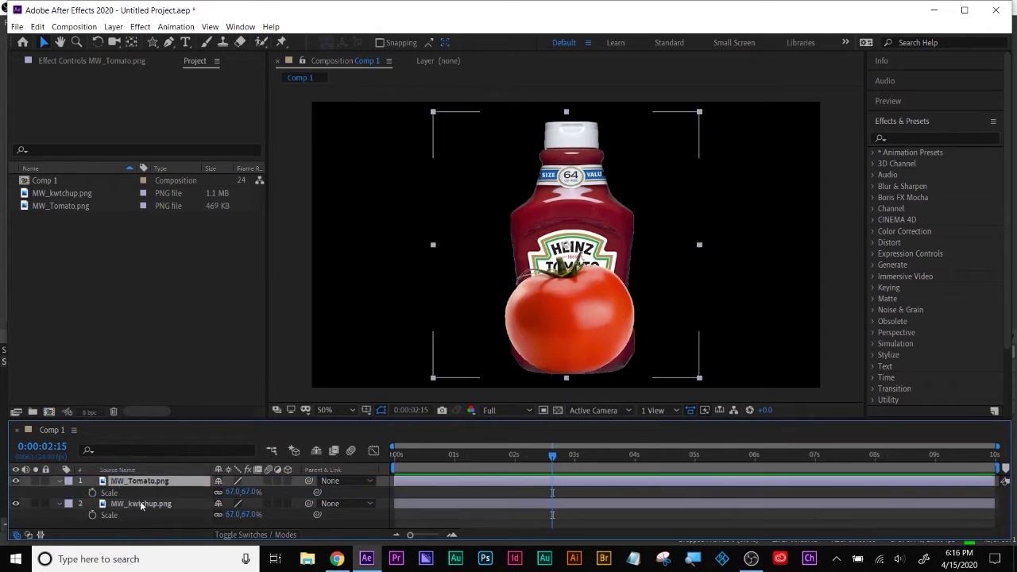
left_click(139, 530)
key("s")
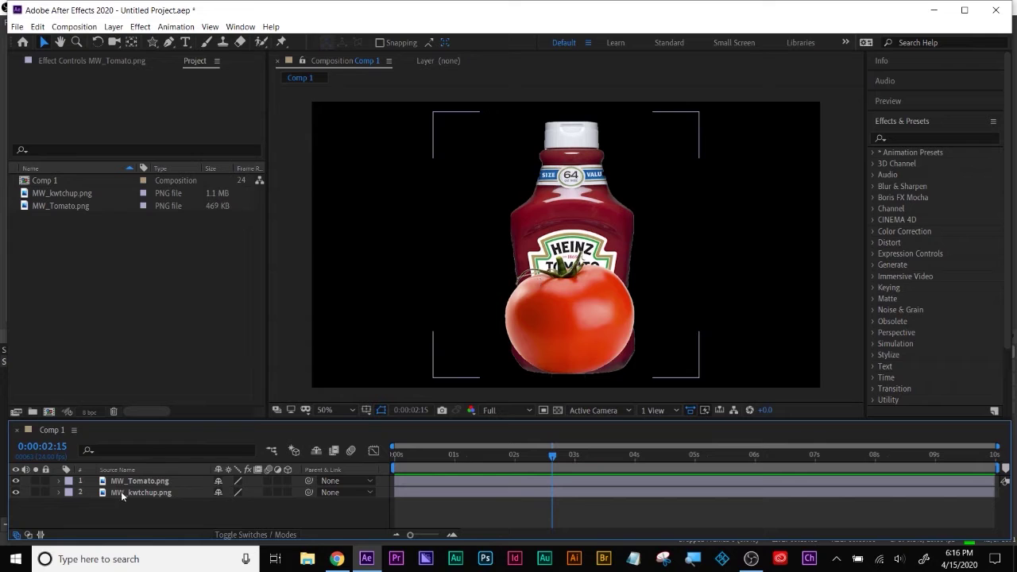
Step: Hide the tomato layer and select MW_kwtchup.png, briefly checking the transparency grid
left_click(14, 481)
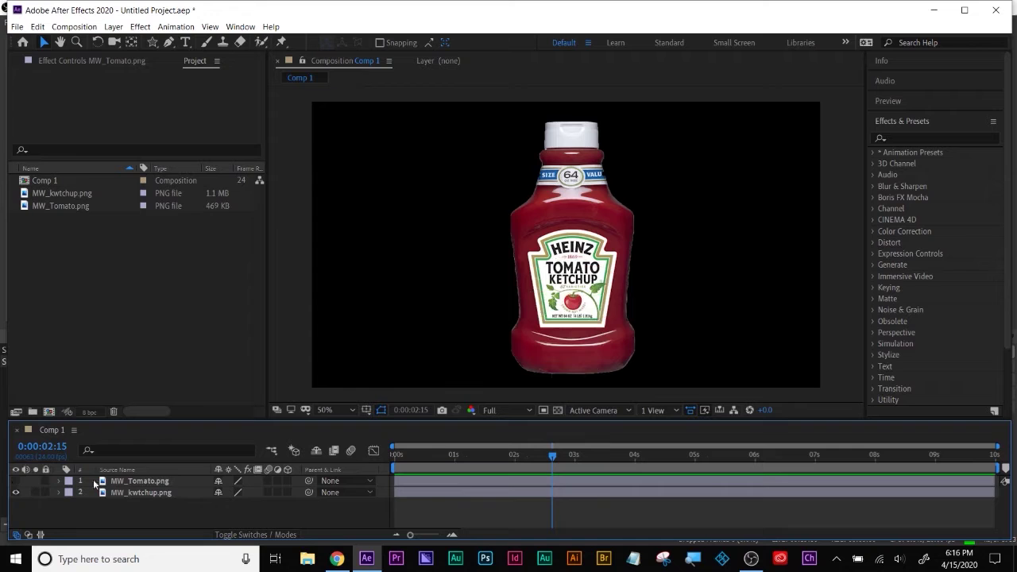
left_click(127, 493)
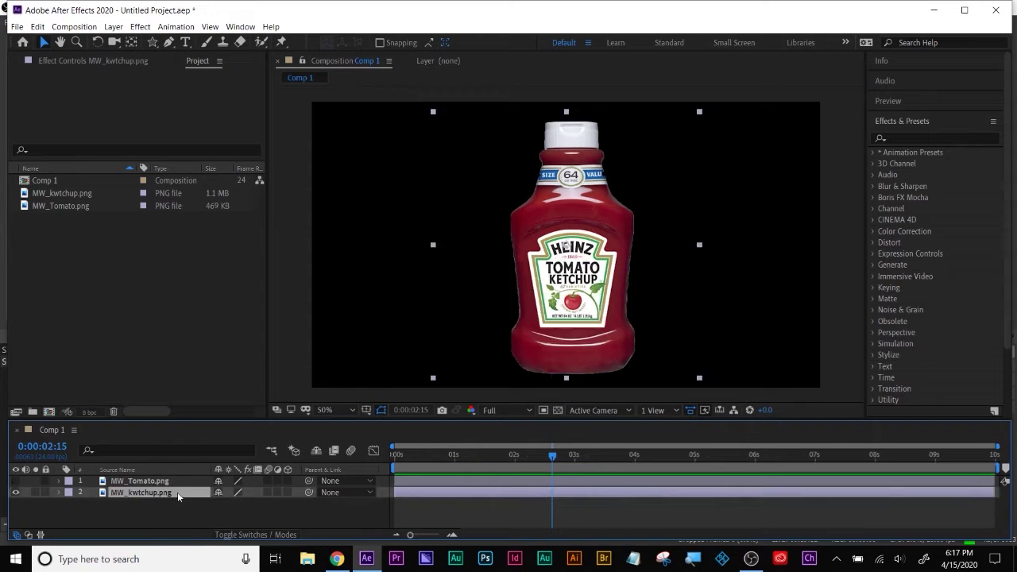
left_click(558, 410)
left_click(557, 410)
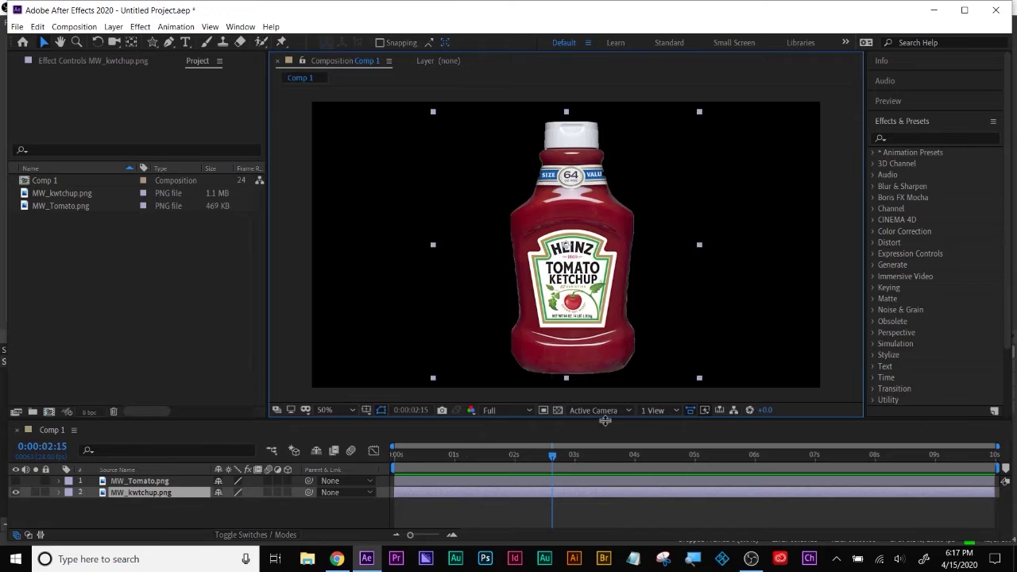
Step: Enlarge the composition viewer and choose the Star Tool for masking
left_click_drag(604, 421, 606, 440)
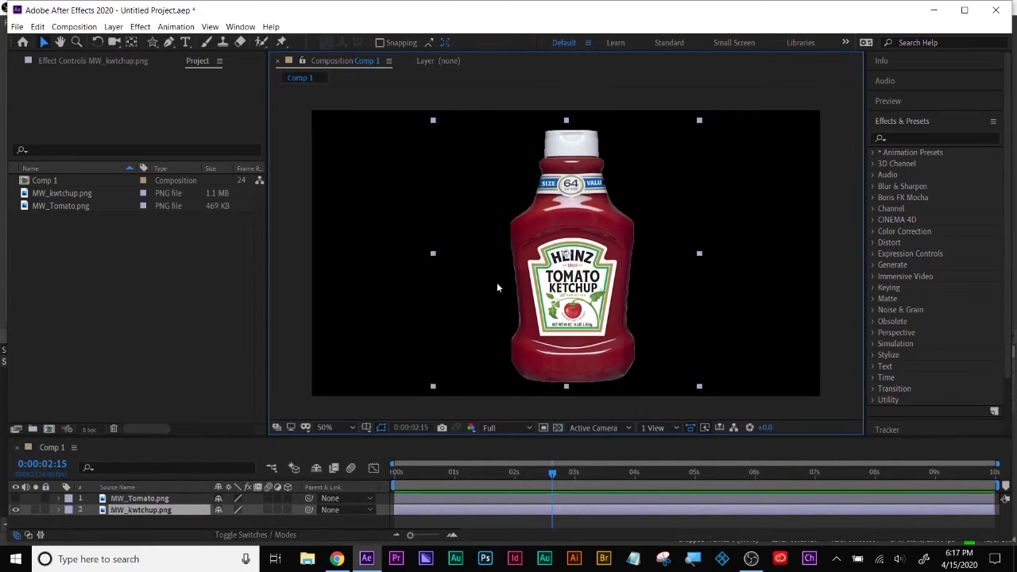
left_click(142, 514)
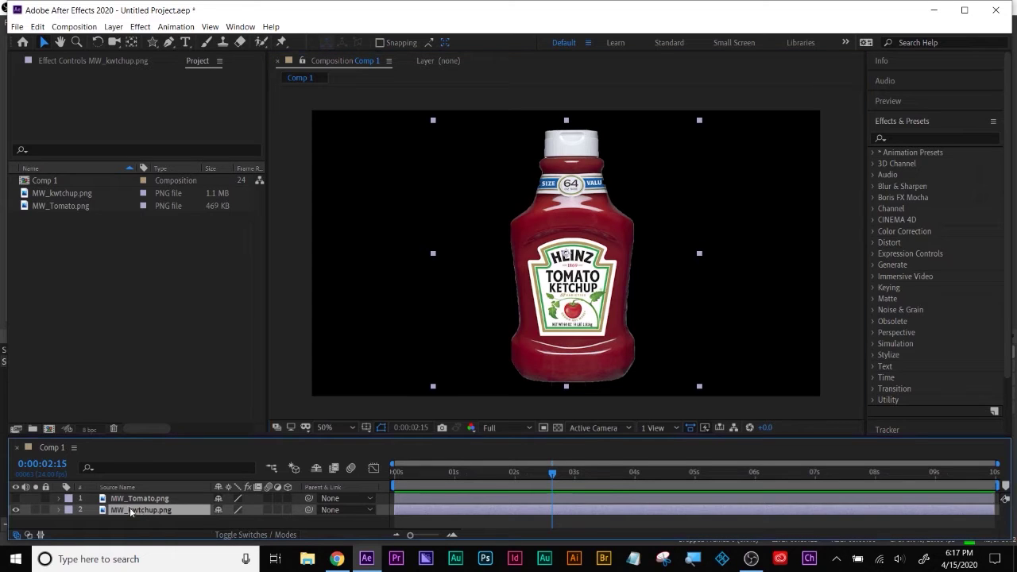
left_click(152, 42)
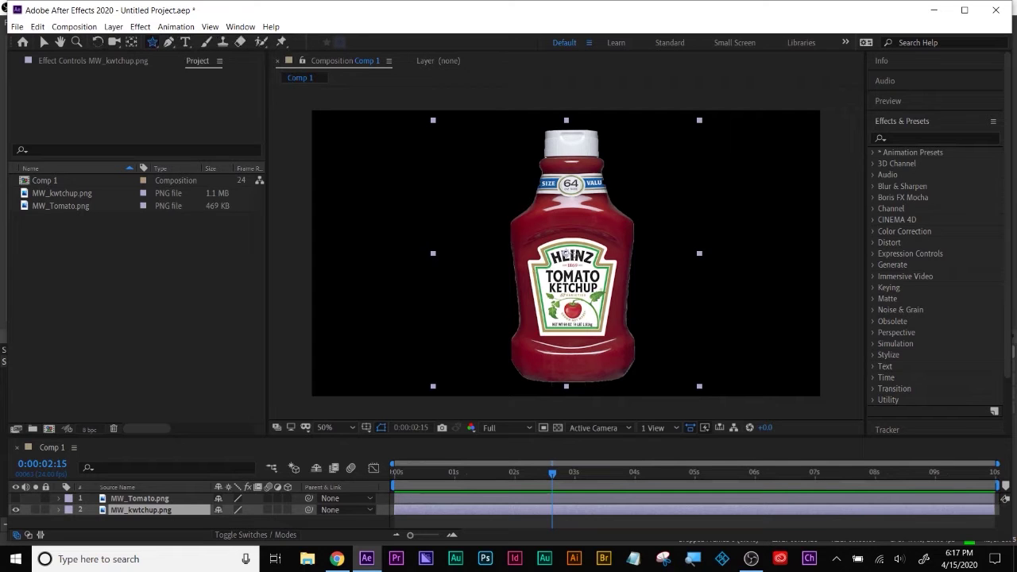
Step: Draw a star mask on MW_kwtchup.png and move it over the bottle's label
mouse_move(534, 236)
left_mouse_down()
mouse_move(579, 302)
mouse_move(529, 139)
left_mouse_up()
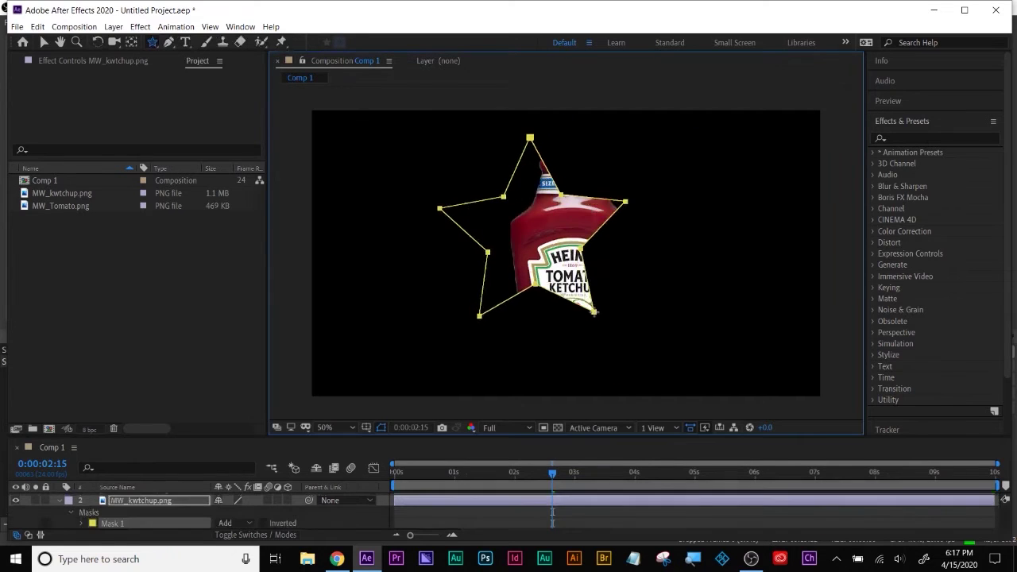
left_click(44, 42)
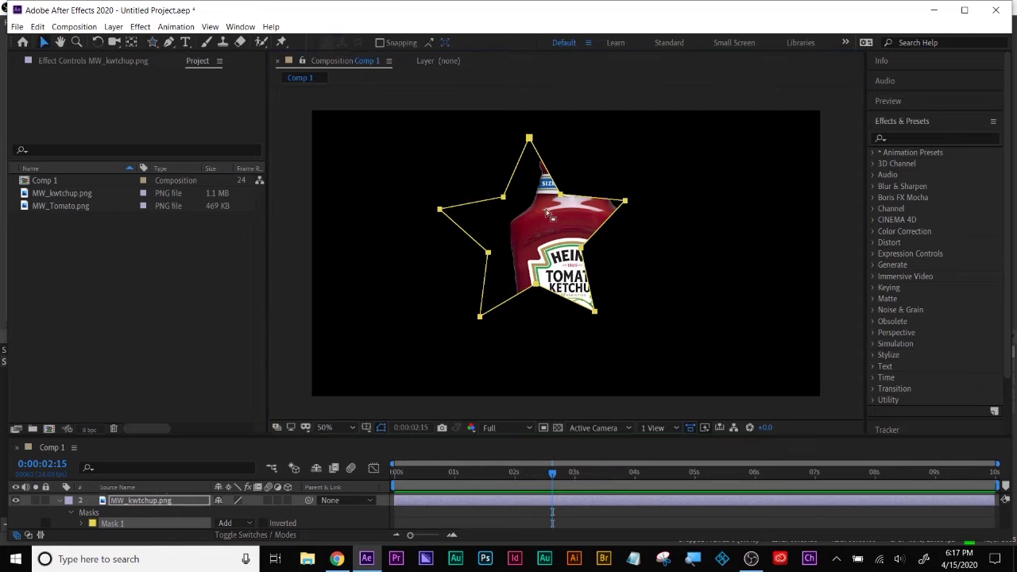
left_click_drag(566, 197, 609, 233)
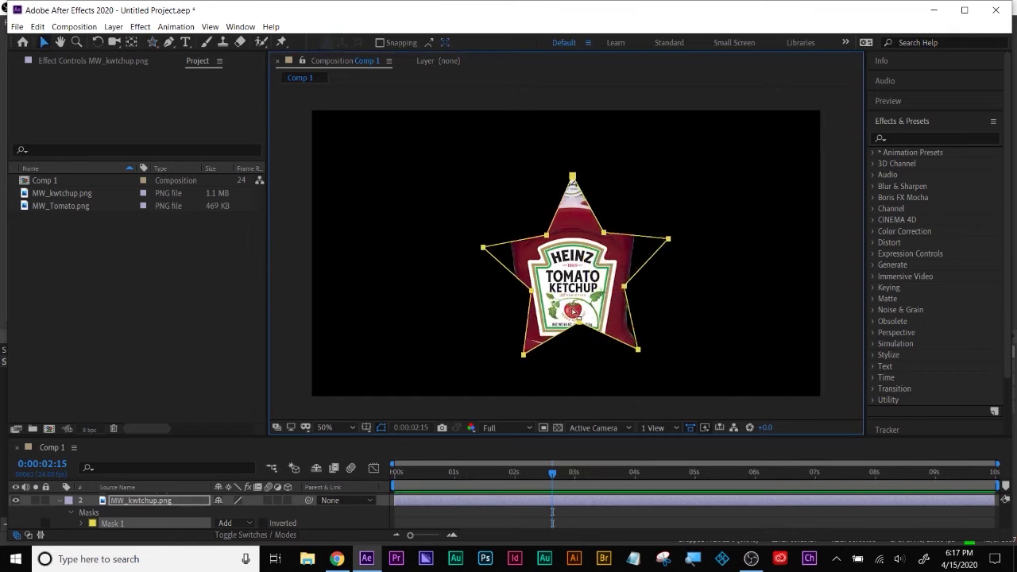
left_click(558, 427)
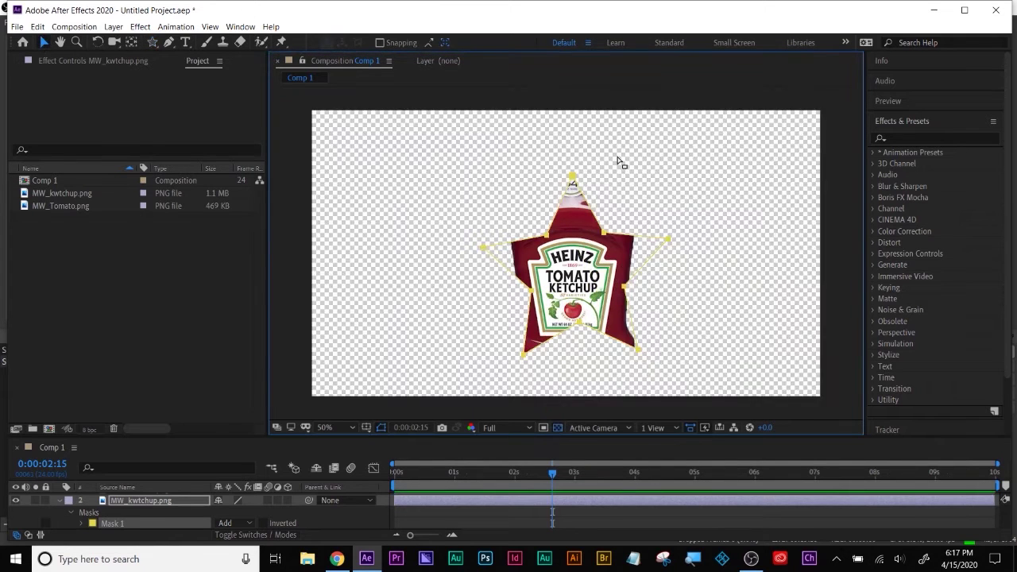
left_click(559, 429)
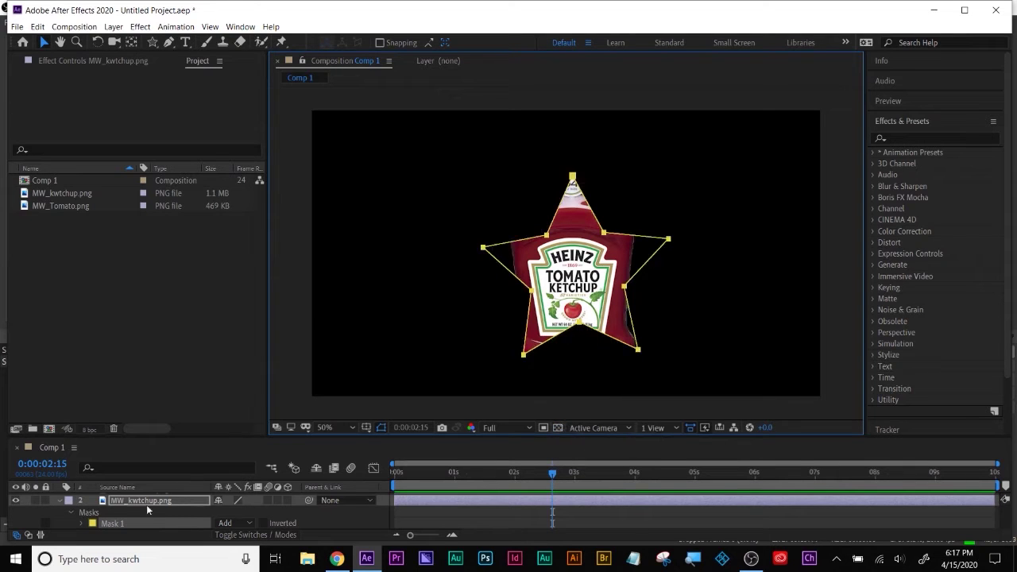
left_click_drag(180, 436, 179, 366)
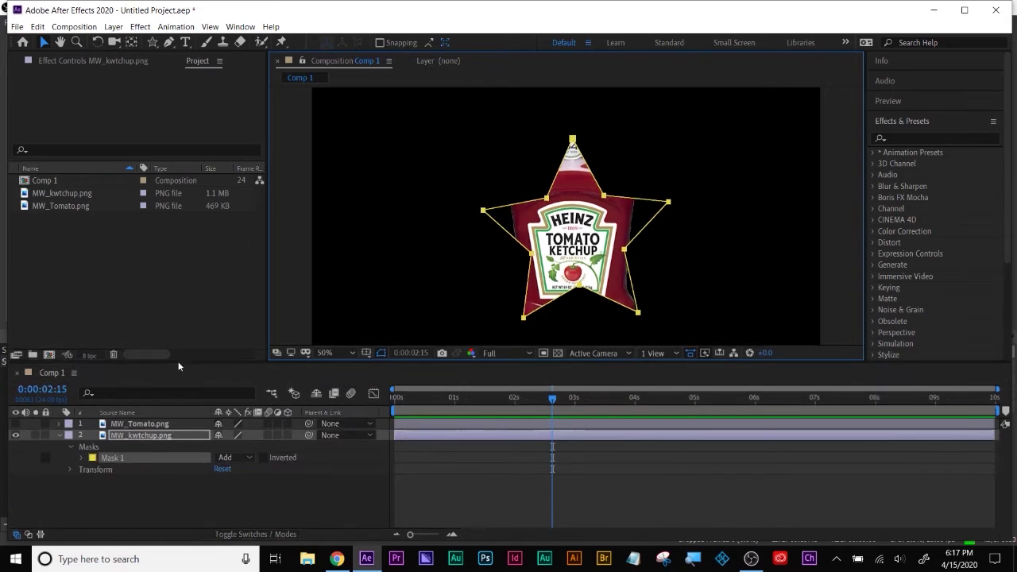
Step: Set the star mask's Mask Expansion to -64 pixels
left_click(81, 459)
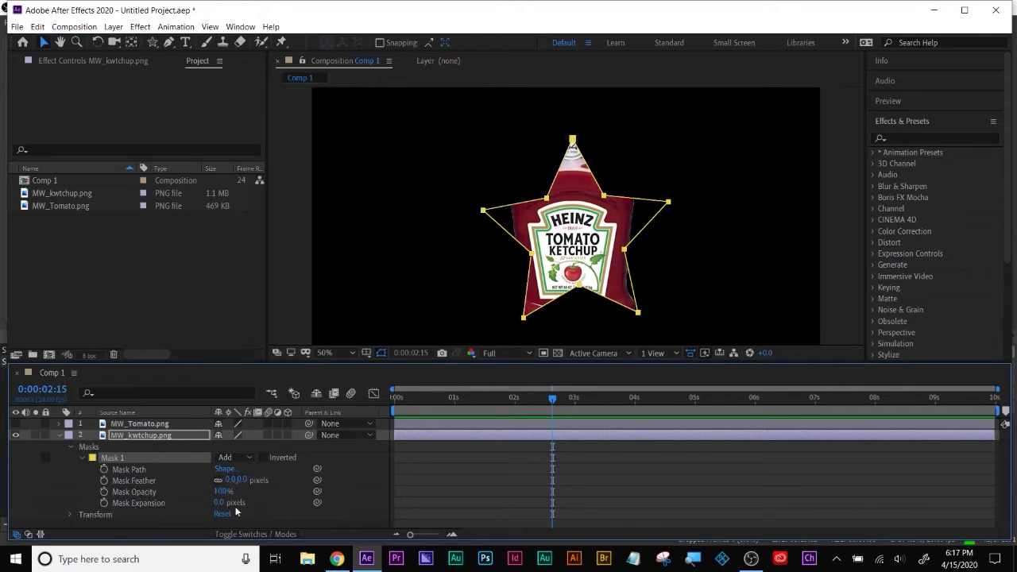
left_click_drag(220, 502, 235, 528)
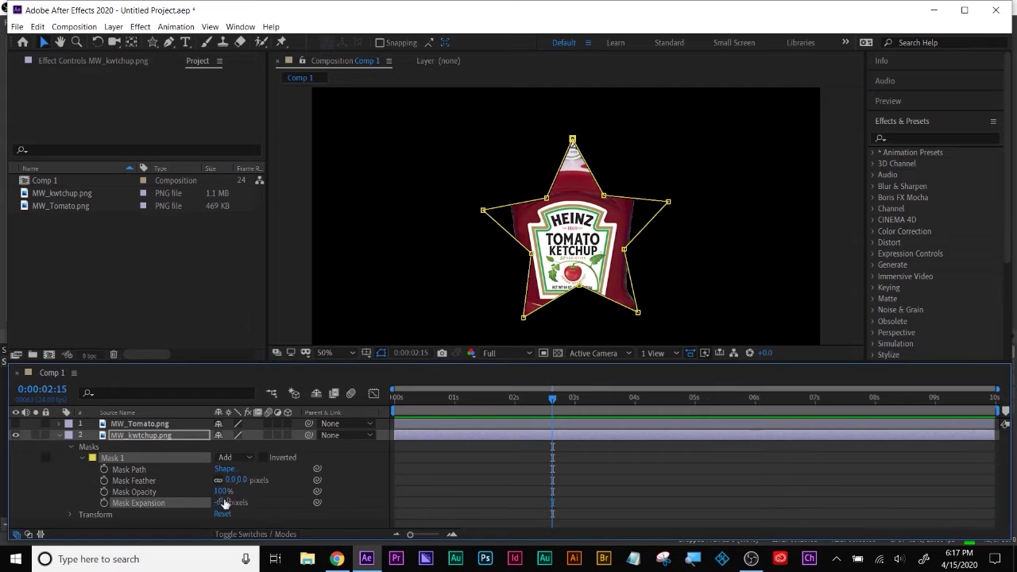
left_click_drag(220, 503, 204, 504)
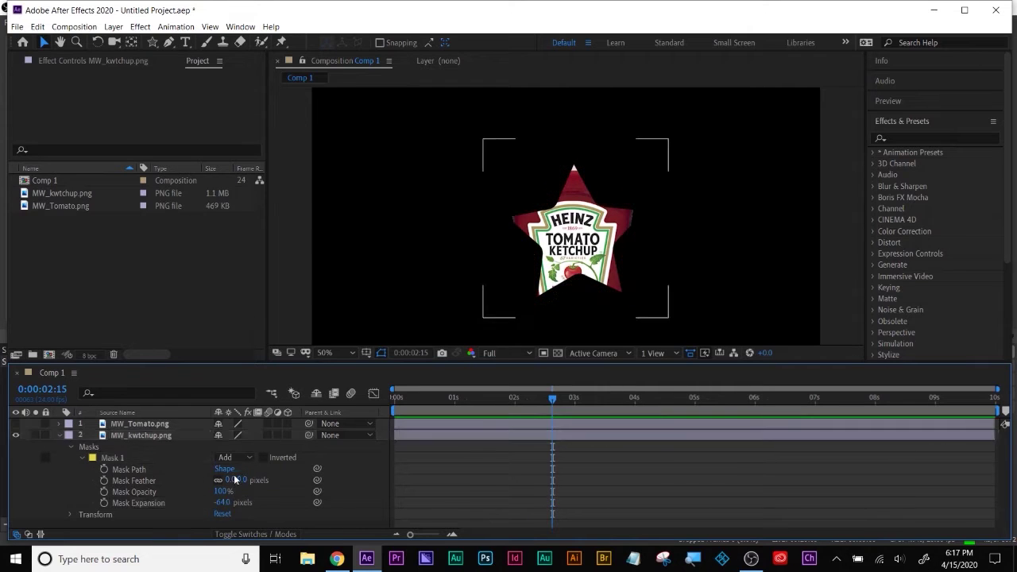
Step: Try feathering the star mask, reset the feather, then delete Mask 1
left_click_drag(234, 479, 261, 479)
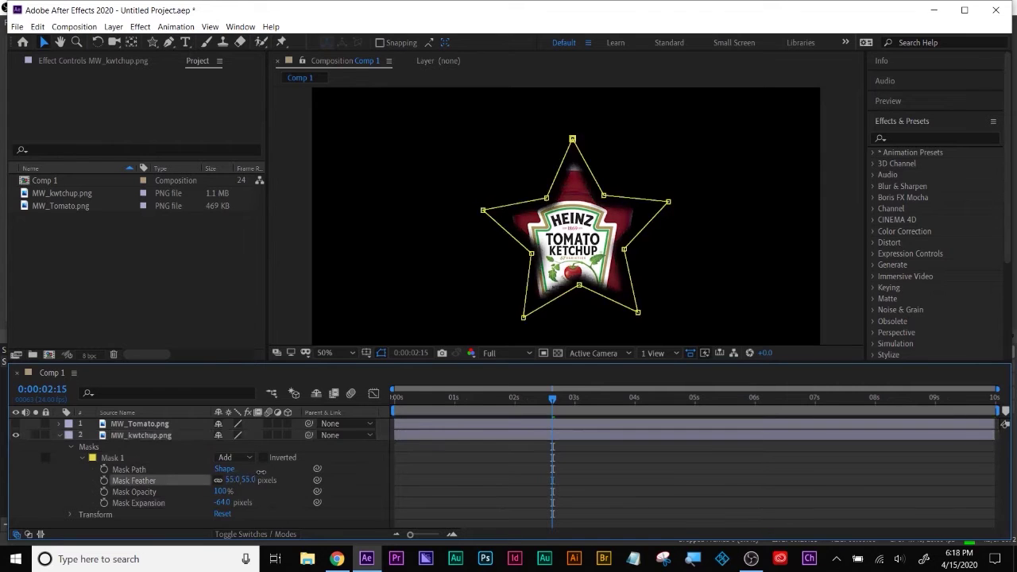
key("period")
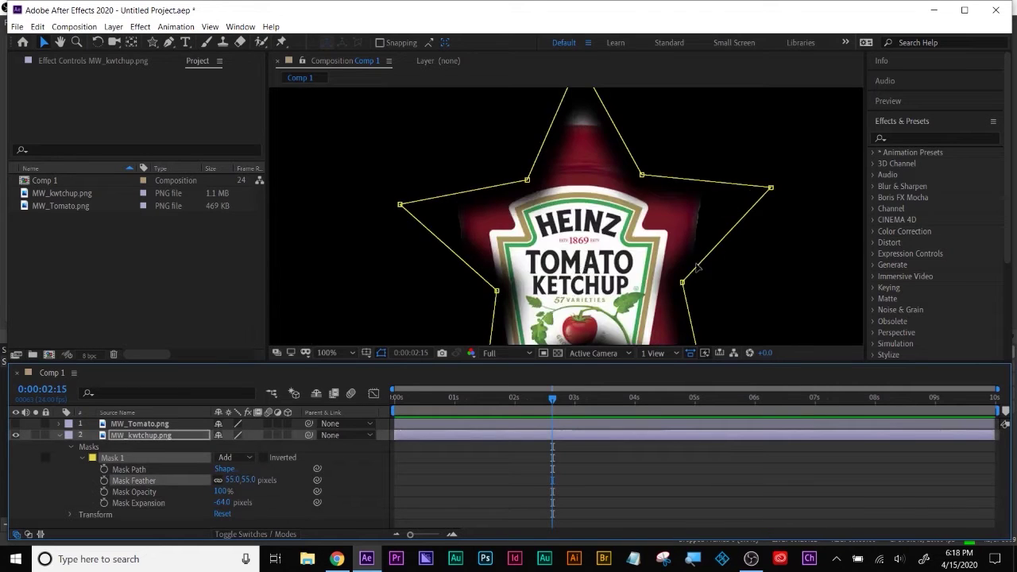
key("comma")
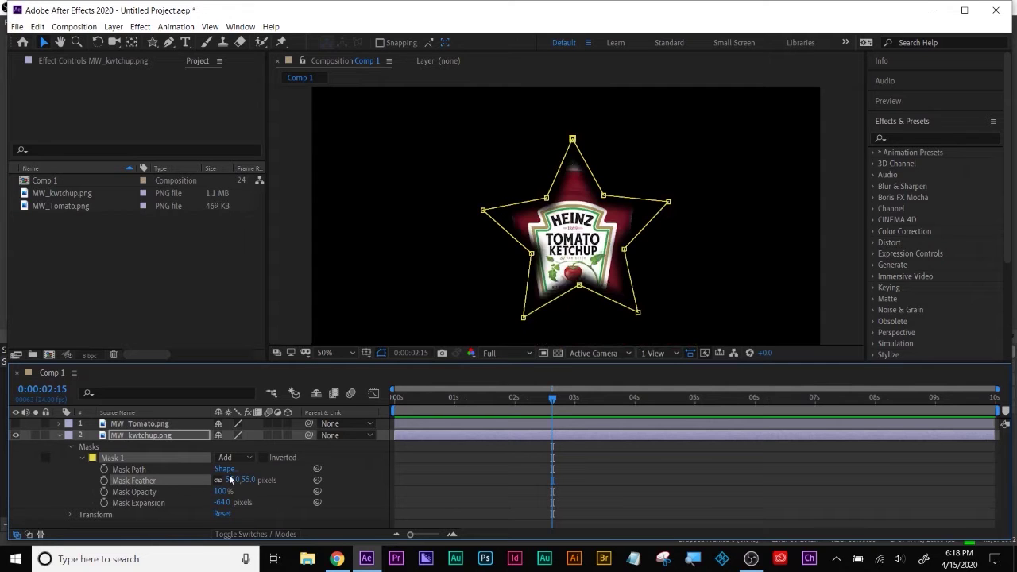
left_click_drag(230, 479, 236, 506)
left_click(111, 458)
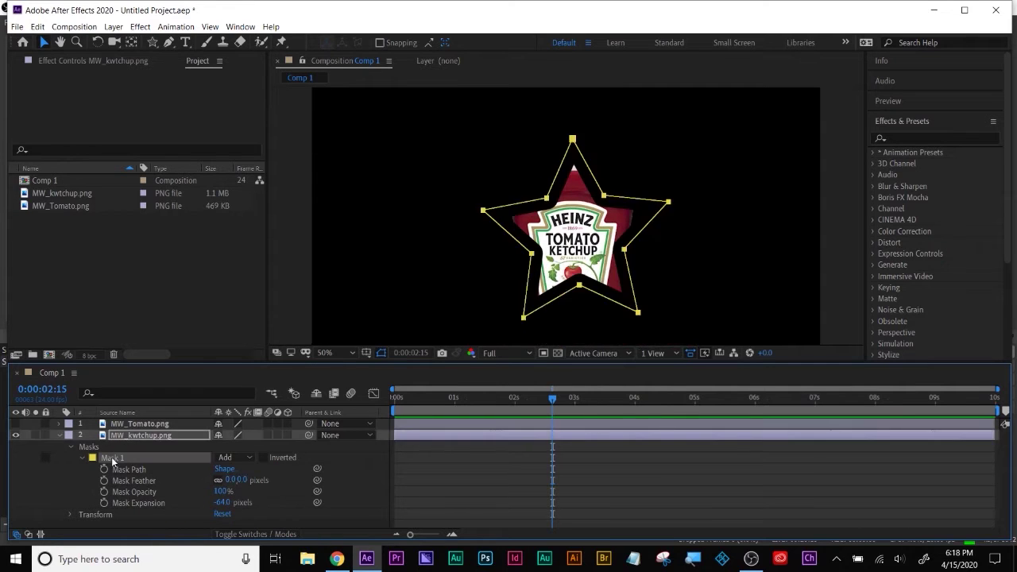
key("Delete")
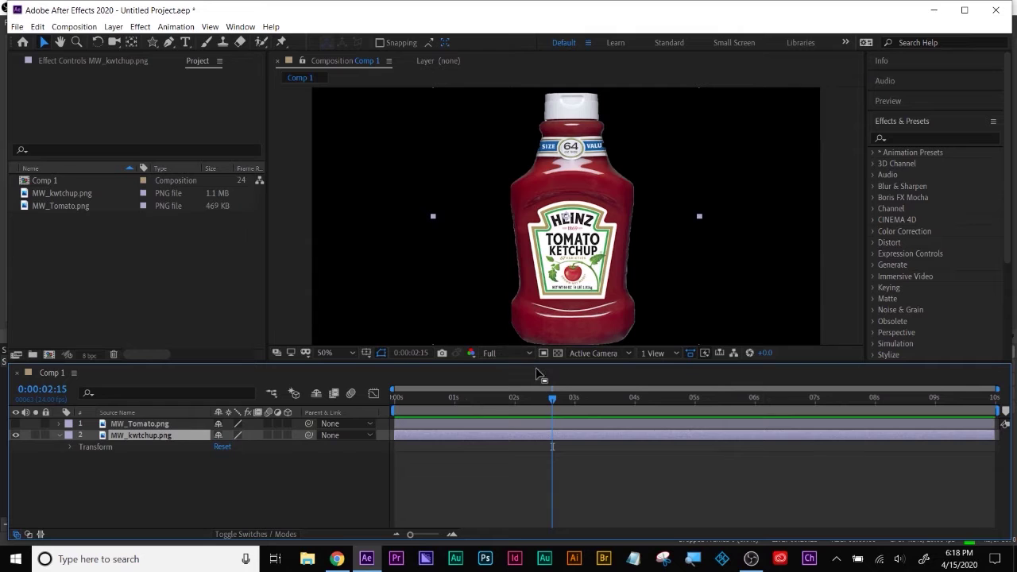
Step: Draw a closed Pen-tool mask tracing the ketchup bottle's outline from the neck
left_click_drag(539, 363, 533, 386)
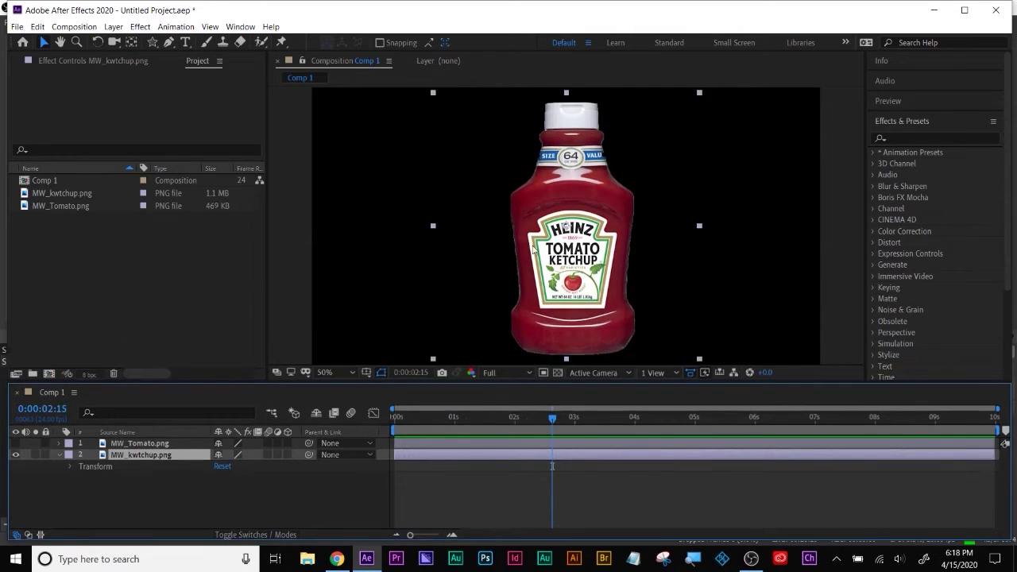
left_click(170, 42)
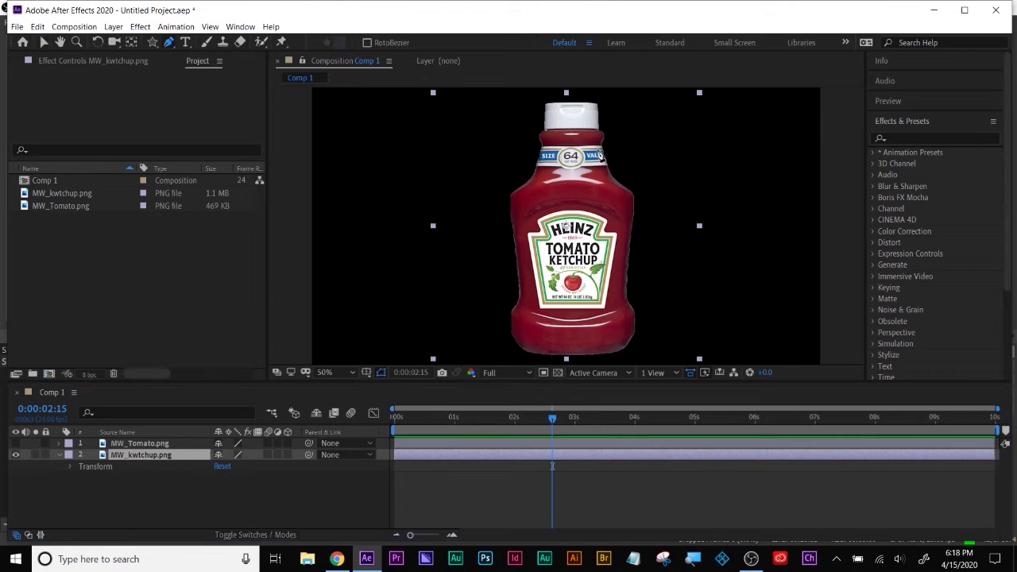
left_click_drag(566, 135, 553, 238)
left_click_drag(597, 343, 616, 335)
left_click_drag(613, 205, 608, 182)
left_click(566, 134)
left_click_drag(556, 143, 554, 146)
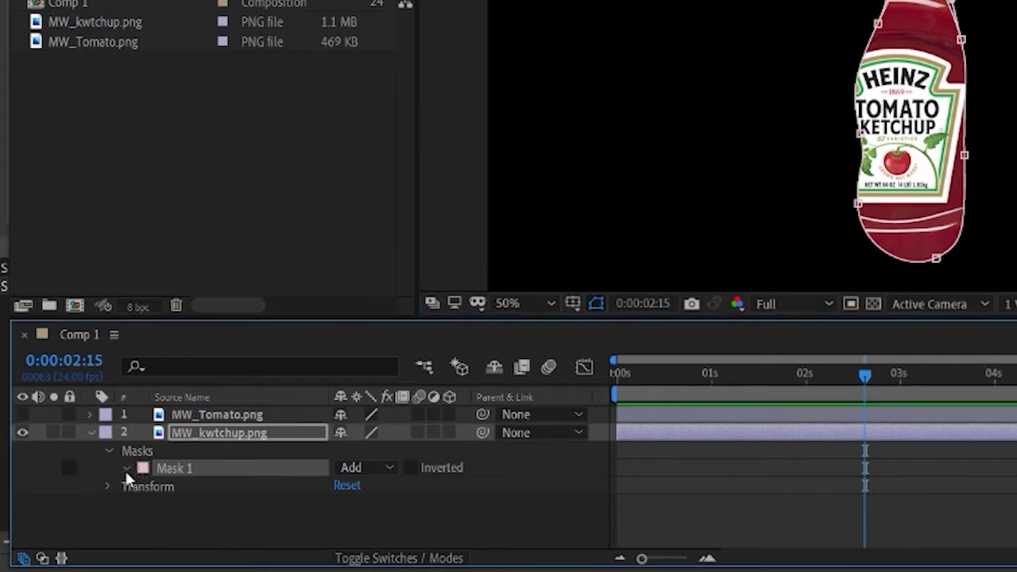
Step: Try a 196-pixel Mask Feather, undo it, and collapse Mask 1's properties
left_click(126, 468)
left_click_drag(362, 509, 517, 509)
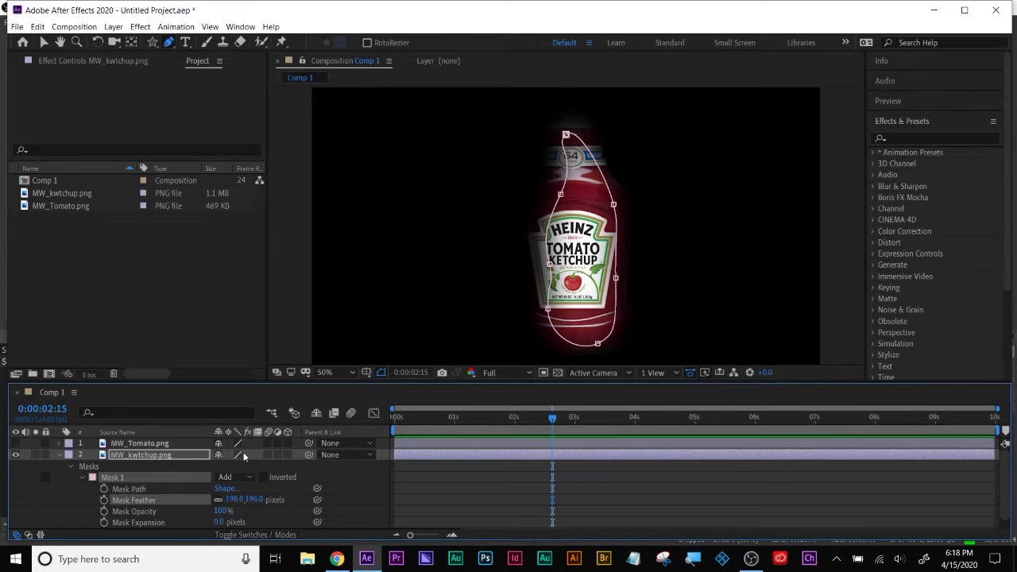
key("ctrl+z")
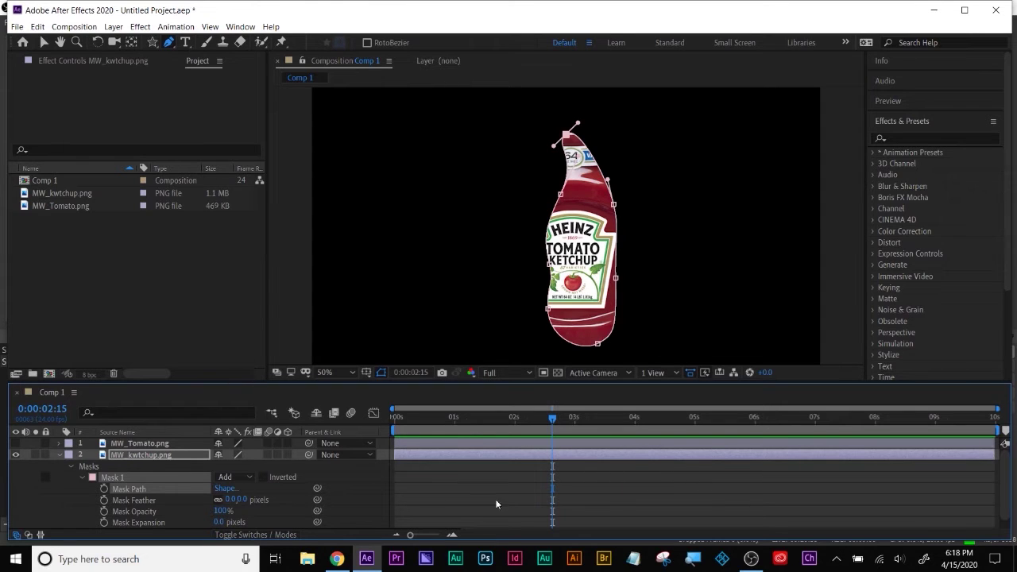
left_click(518, 492)
left_click(106, 456)
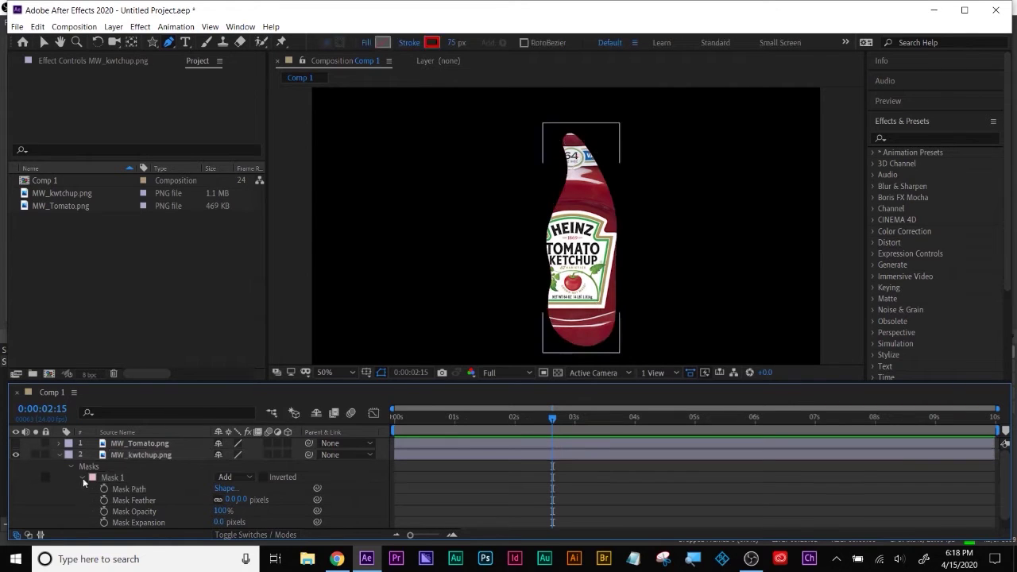
left_click(83, 478)
left_click(132, 457)
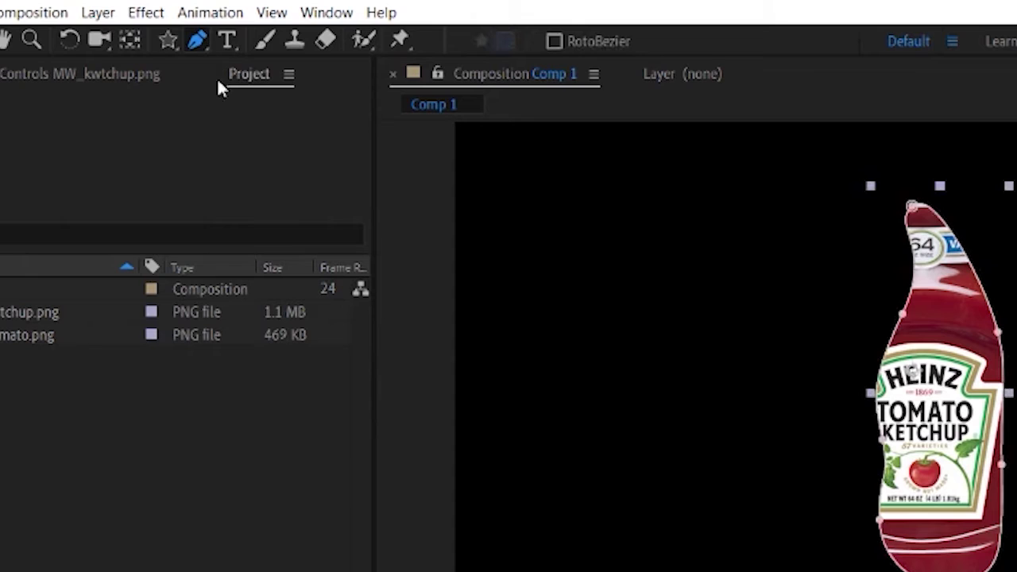
Step: With the Mask Feather Tool, add feather points on Mask 1's right and upper-right edge
left_click_drag(204, 38, 292, 145)
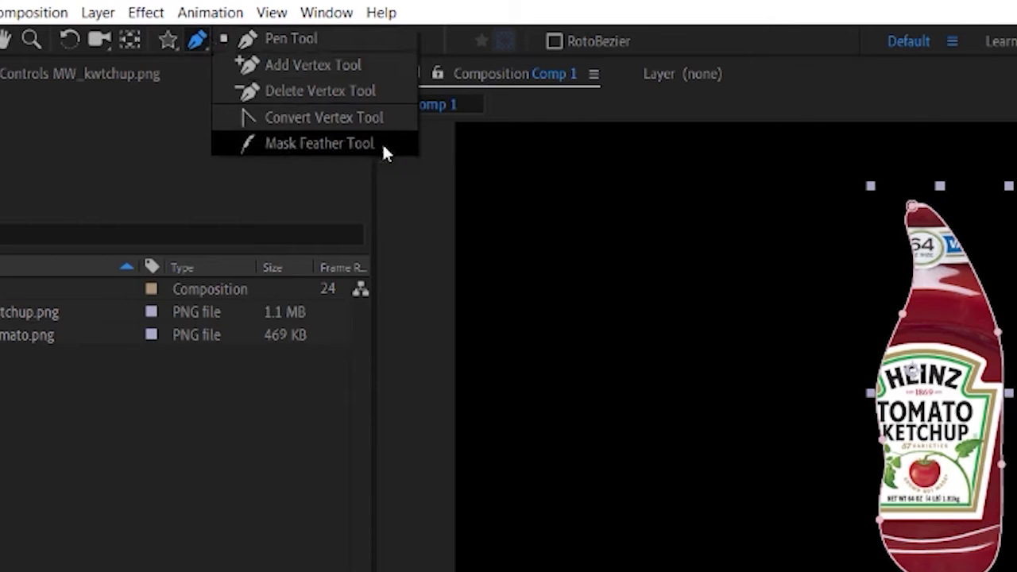
left_click_drag(384, 145, 383, 145)
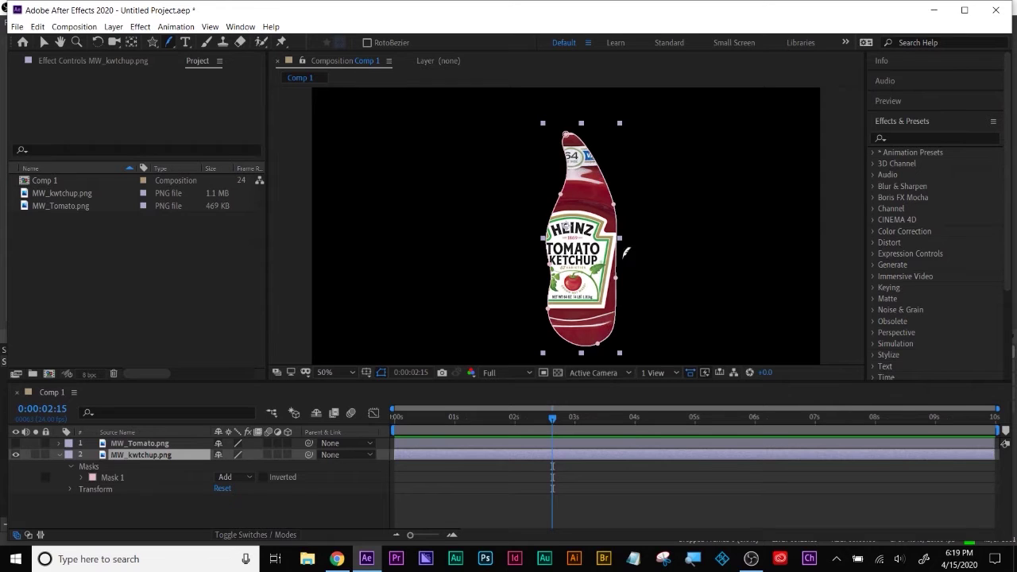
left_click(608, 181)
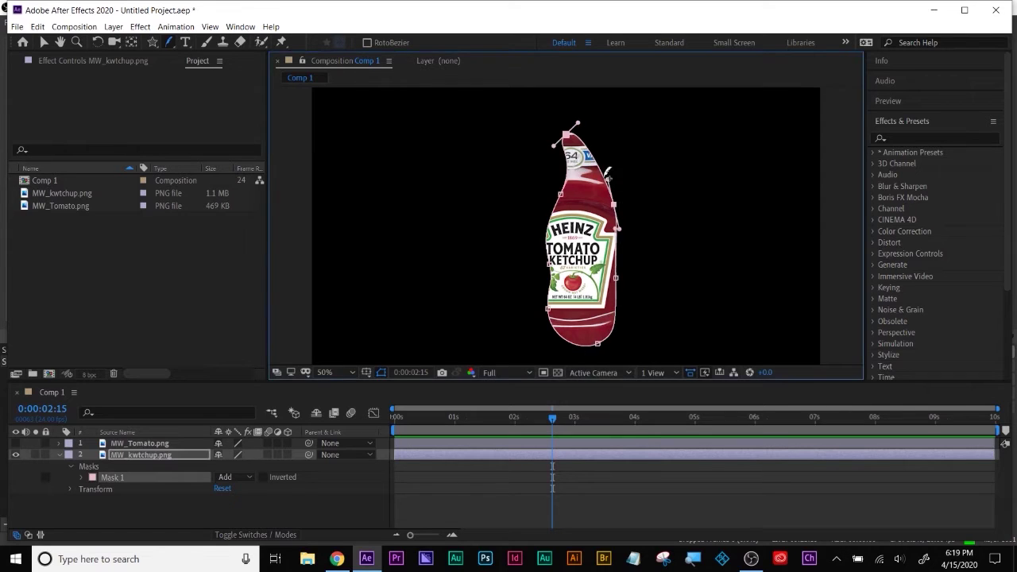
left_click(618, 256)
mouse_move(608, 182)
left_mouse_down()
mouse_move(631, 182)
mouse_move(594, 190)
mouse_move(623, 182)
left_mouse_up()
left_click(585, 145)
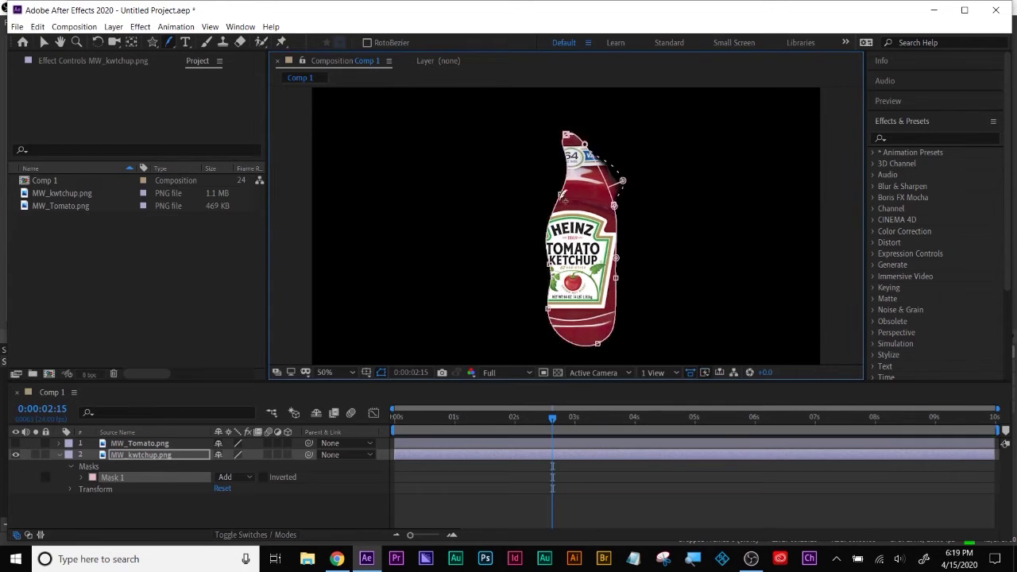
left_click(626, 238)
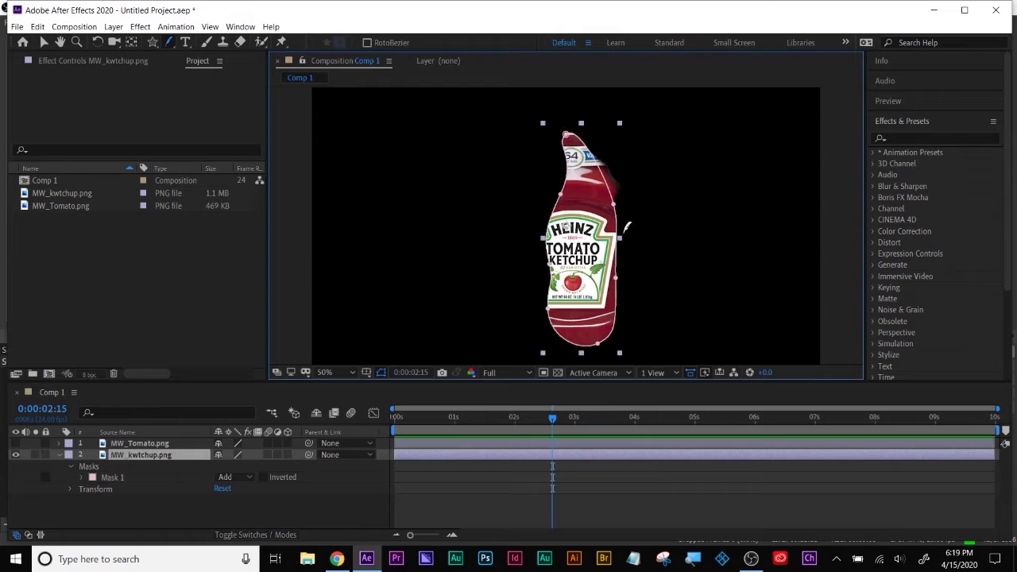
Step: Widen the feather along the bottle's right, upper-right and lower-right edges and check it
left_click(618, 239)
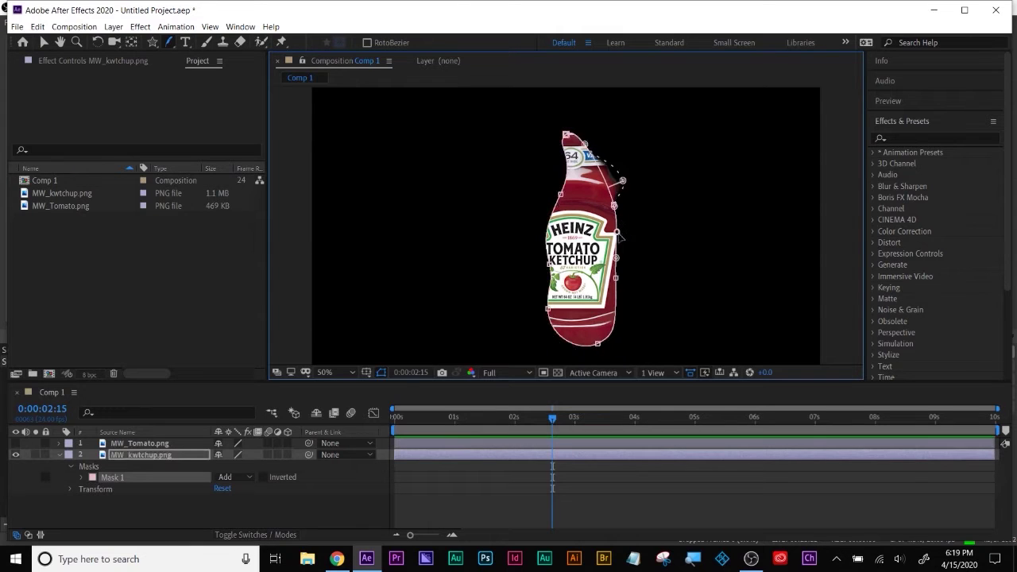
left_click_drag(621, 235, 645, 230)
mouse_move(624, 188)
left_mouse_down()
mouse_move(643, 174)
mouse_move(614, 183)
left_mouse_up()
mouse_move(616, 286)
left_mouse_down()
mouse_move(623, 320)
mouse_move(634, 319)
mouse_move(630, 308)
left_mouse_up()
left_click(618, 517)
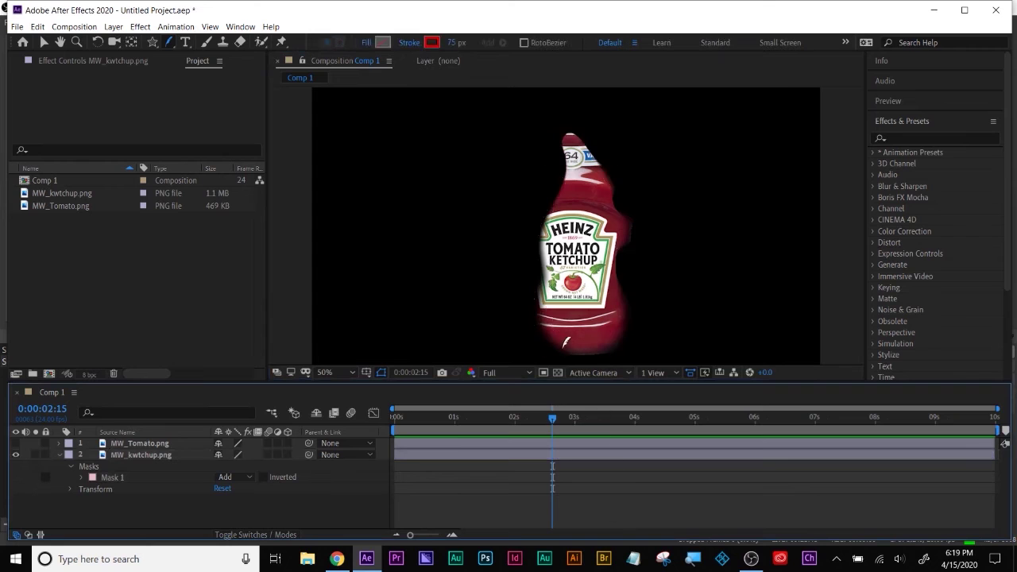
left_click(563, 339)
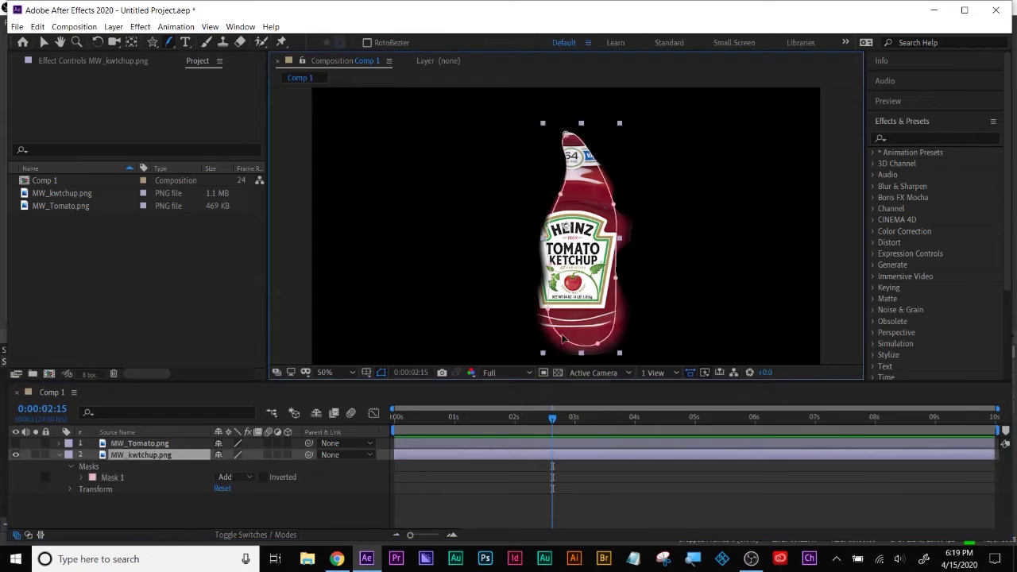
left_click(563, 339)
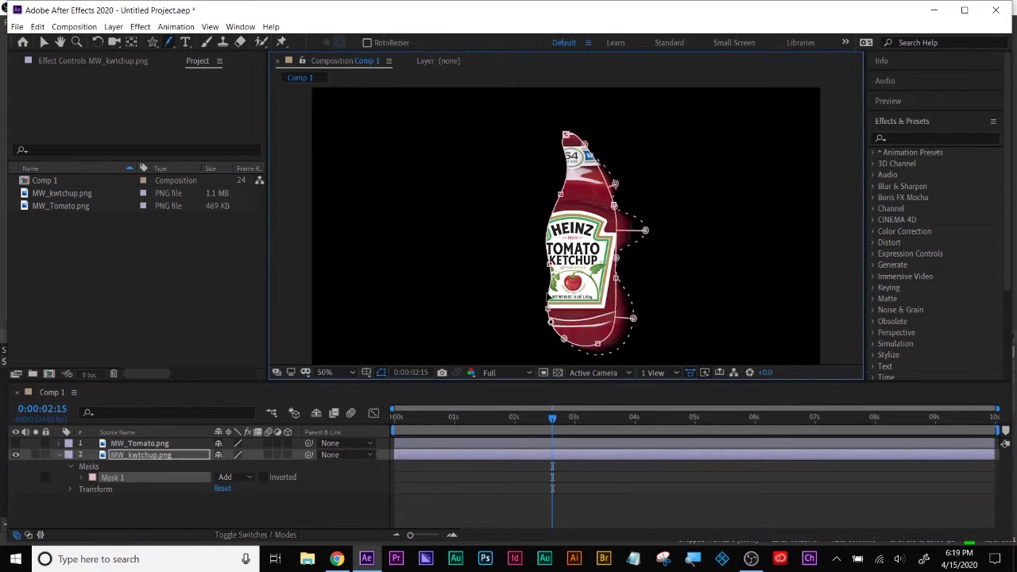
left_click(557, 211)
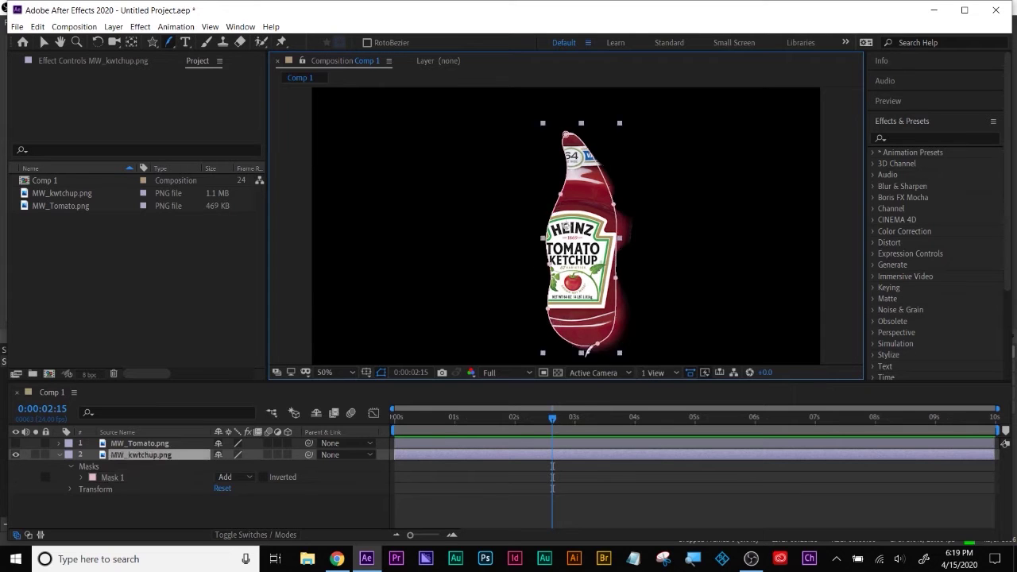
key("period")
key("period")
key("period")
key("period")
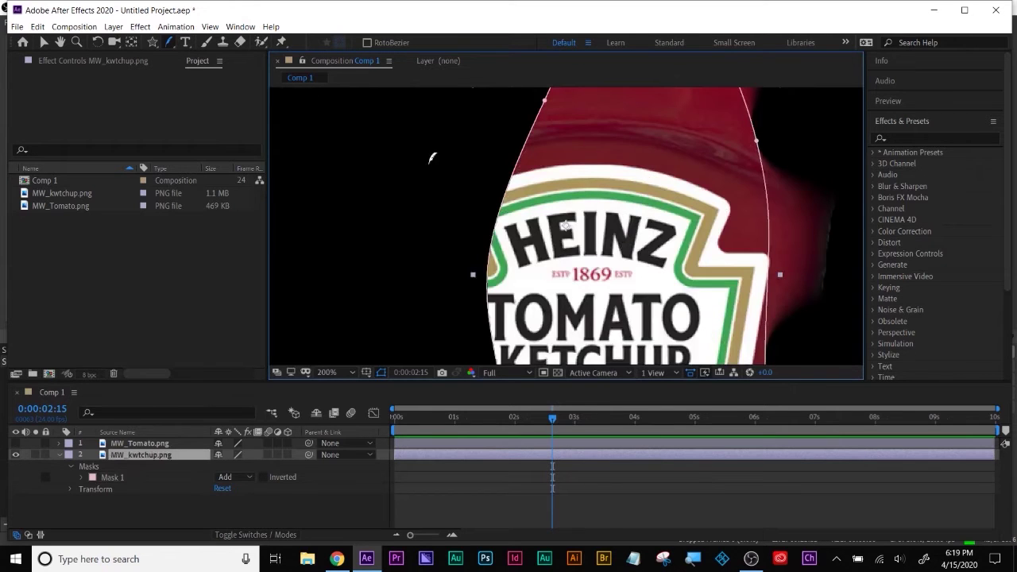
Step: Hide the mask outlines and pan over the bottle's feathered edges, then zoom back to 50%
left_click(382, 374)
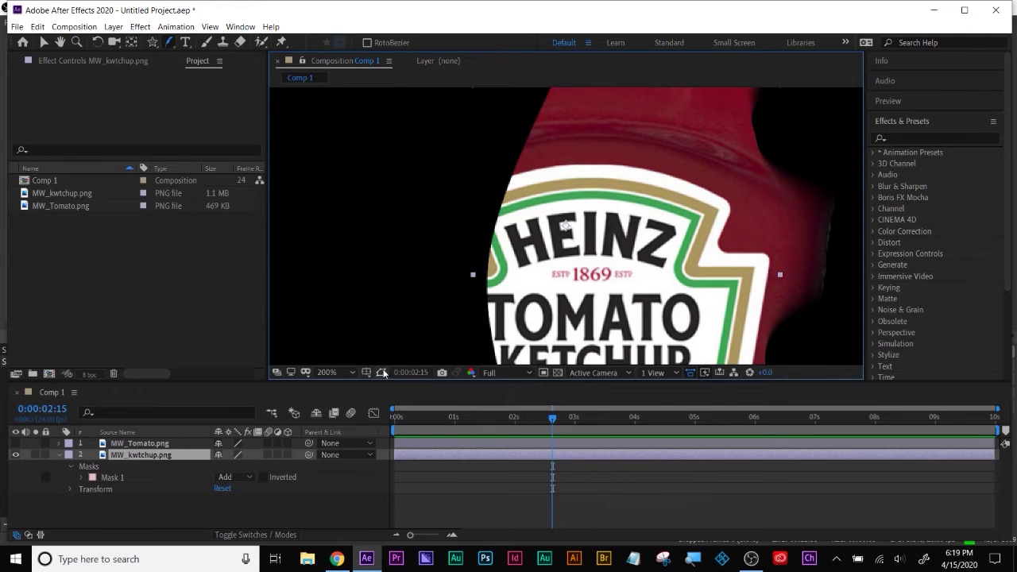
left_click(60, 42)
left_click_drag(579, 183, 492, 257)
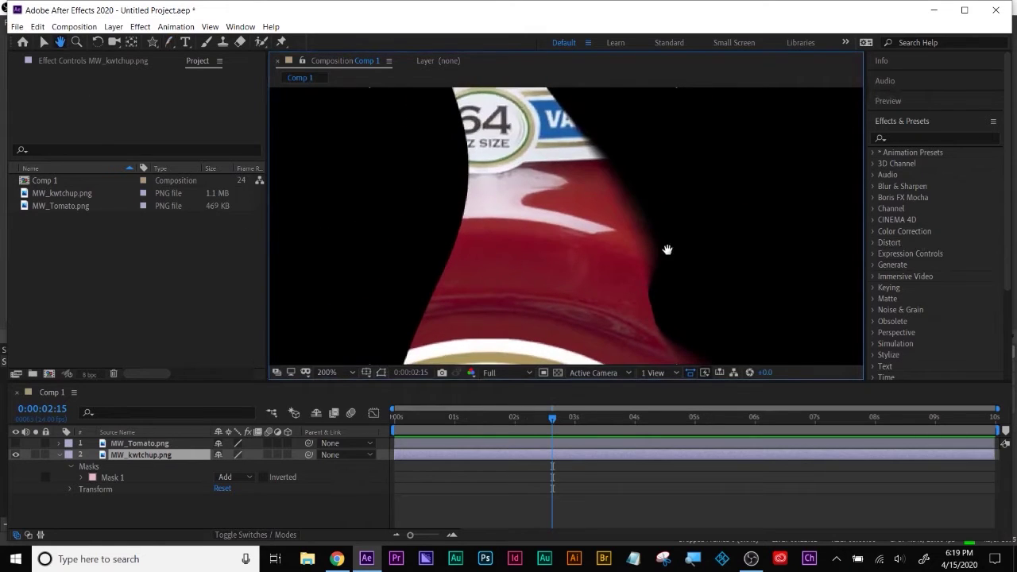
left_click_drag(564, 181, 572, 206)
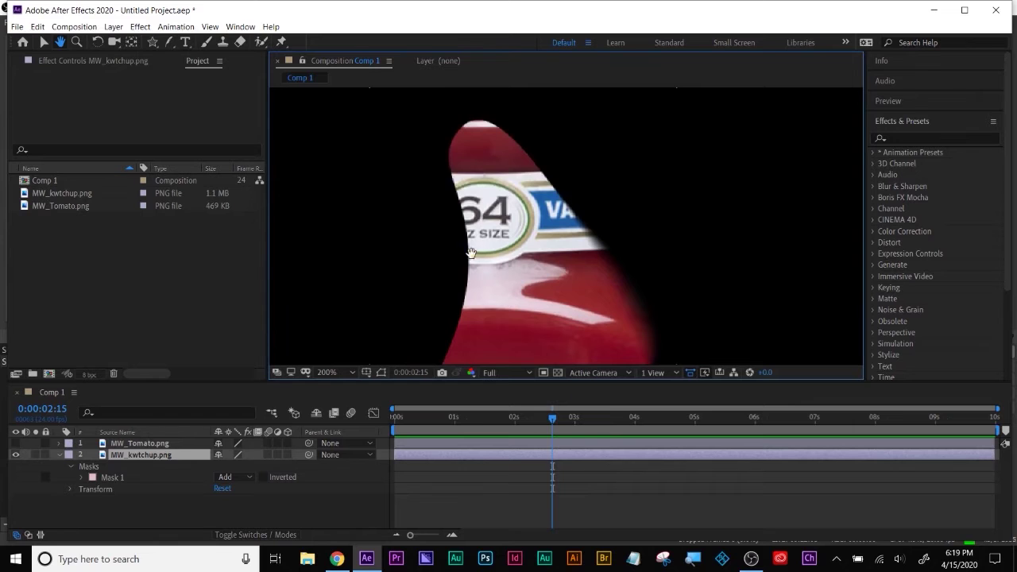
left_click_drag(469, 253, 532, 134)
left_click_drag(660, 314, 660, 196)
left_click_drag(641, 273, 649, 150)
left_click_drag(614, 287, 654, 141)
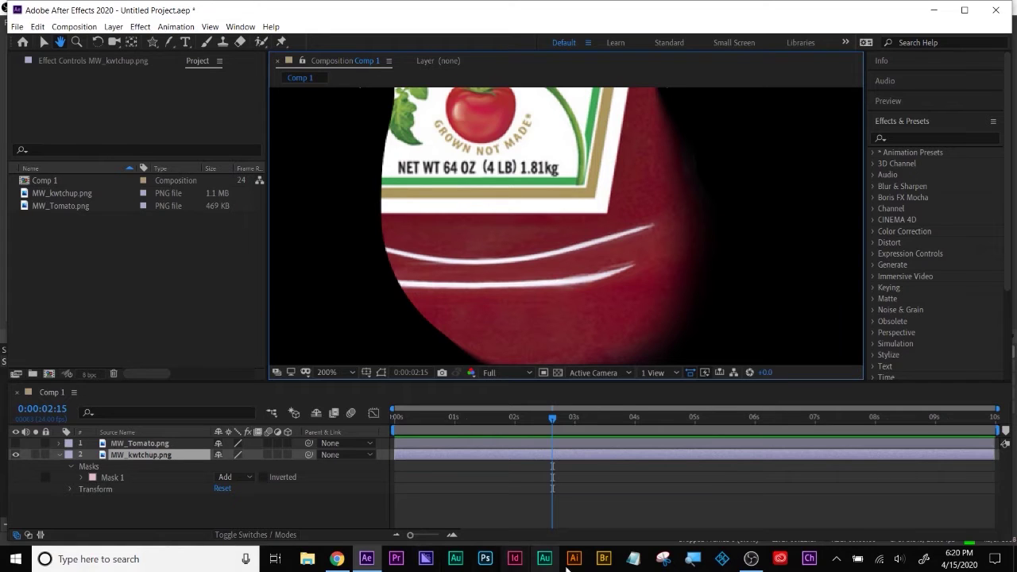
scroll(602, 220, "down", 4)
left_click_drag(557, 186, 567, 254)
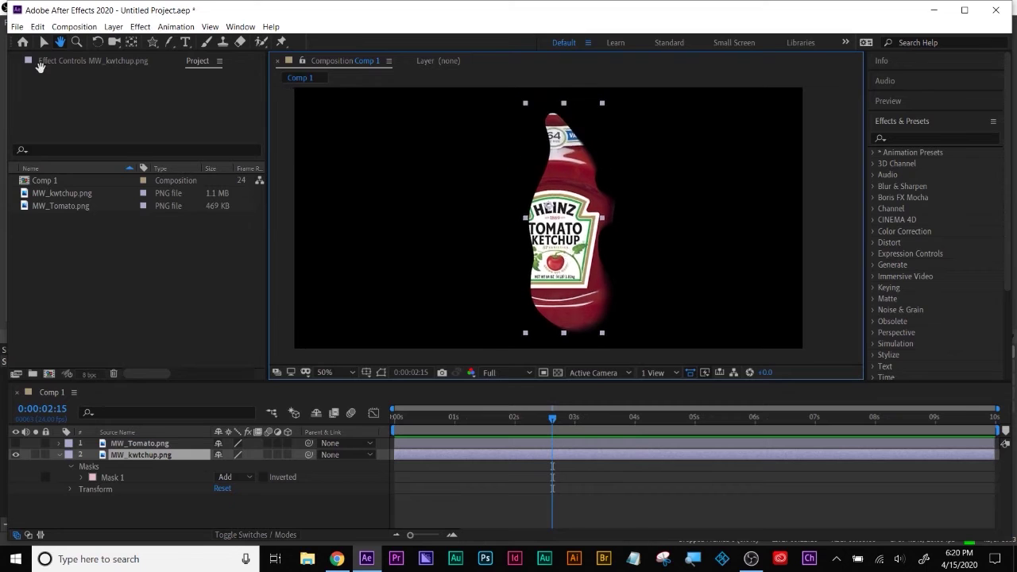
left_click(185, 41)
left_click(170, 43)
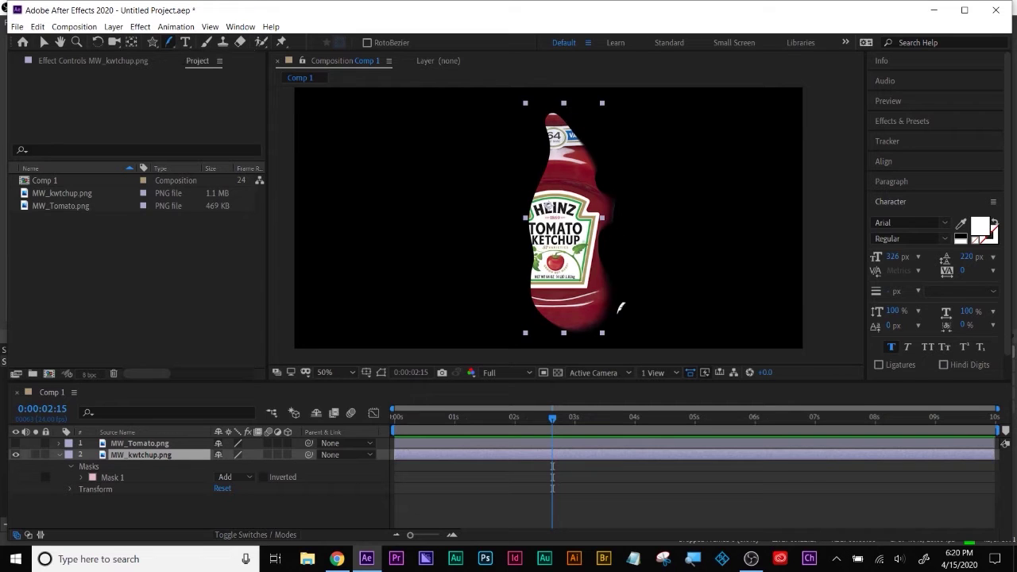
left_click_drag(173, 48, 197, 42)
left_click(45, 43)
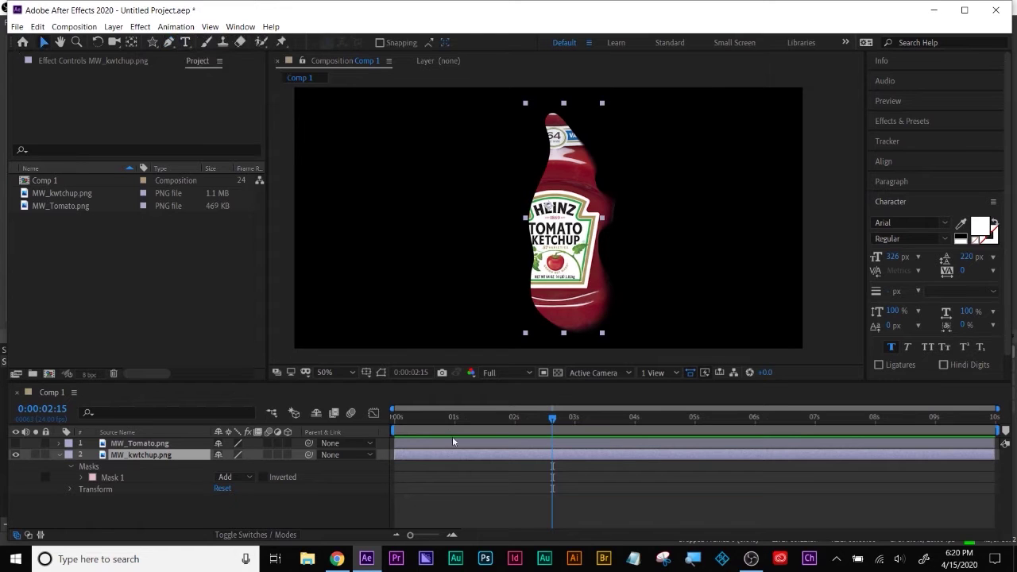
left_click(536, 514)
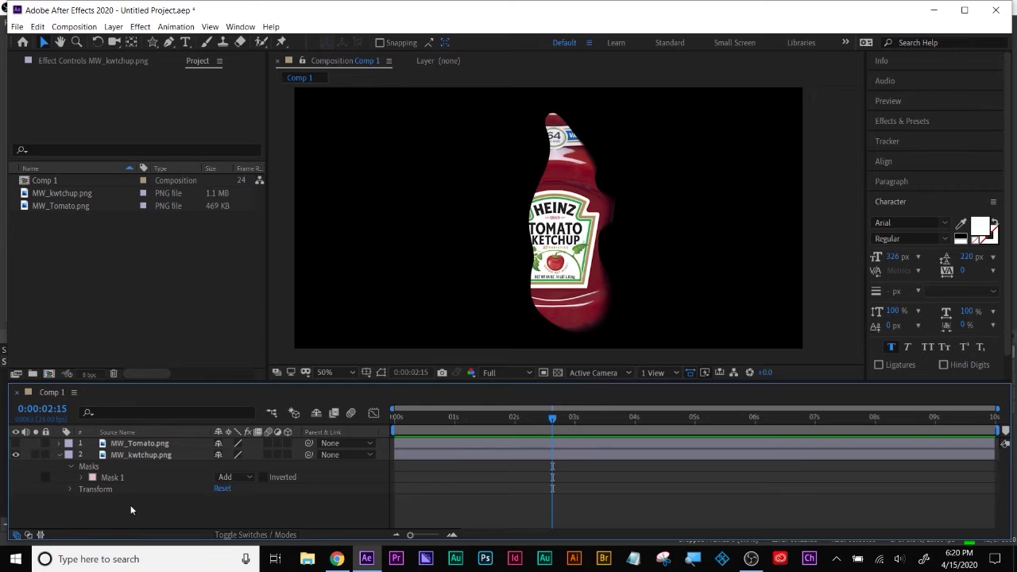
left_click(119, 477)
Step: Add Mask Path keyframes on Mask 1 at 0s and 0:00:00:20
left_click_drag(420, 418, 365, 416)
left_click(81, 477)
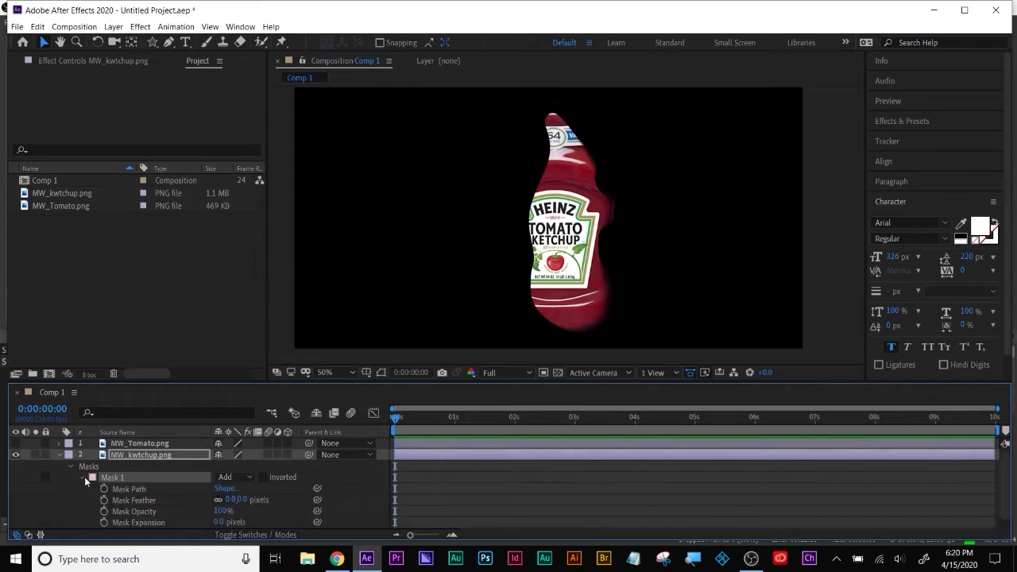
left_click(104, 489)
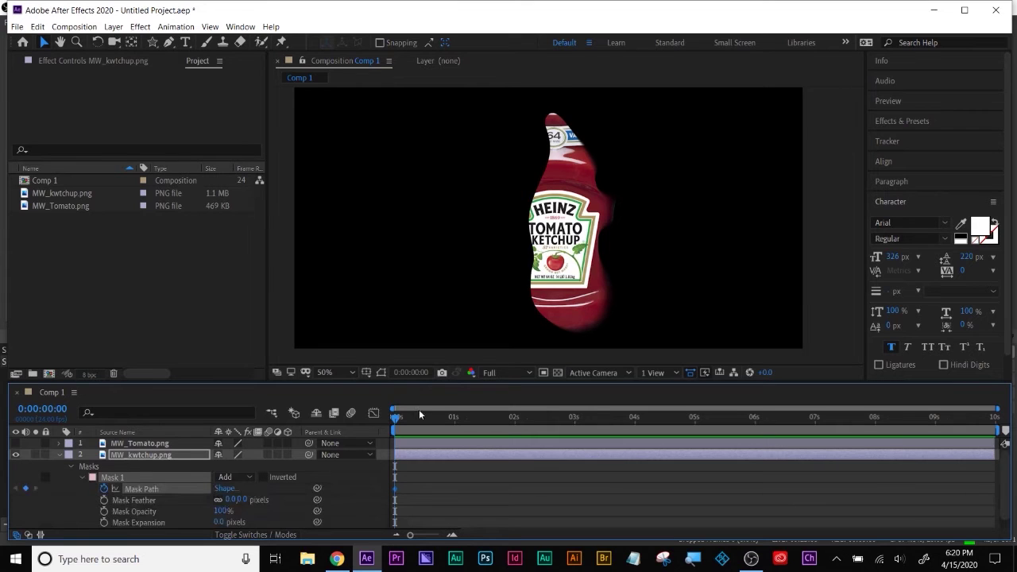
left_click(445, 419)
left_click(26, 489)
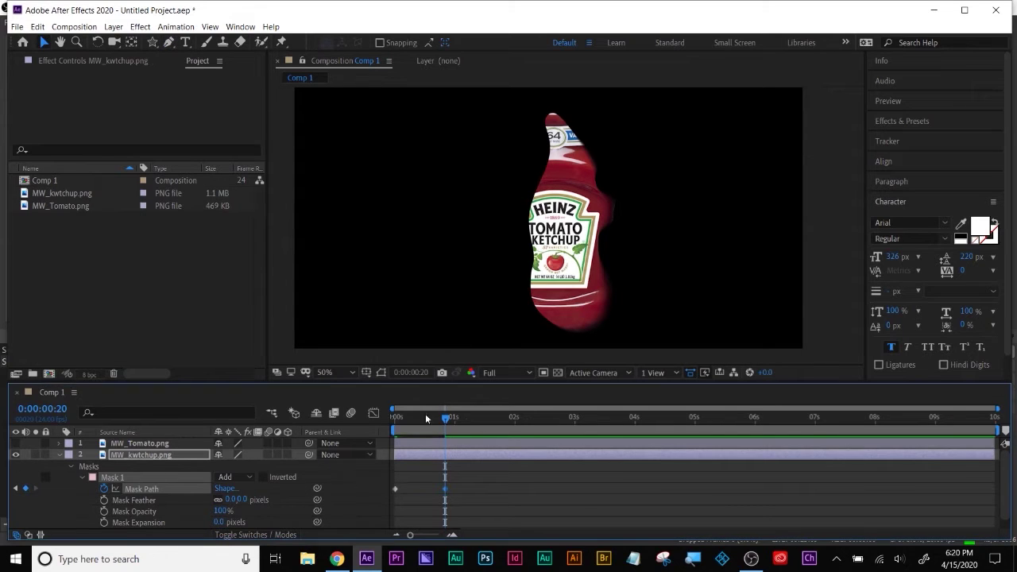
Step: Show the mask outline and drag its upper-left and left vertices outward
left_click(382, 372)
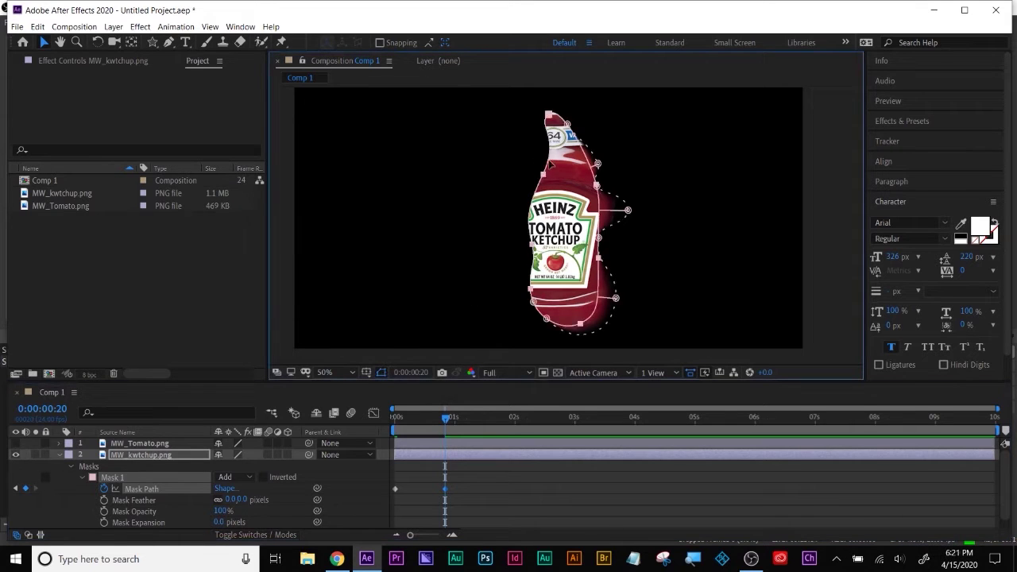
left_click_drag(544, 175, 522, 167)
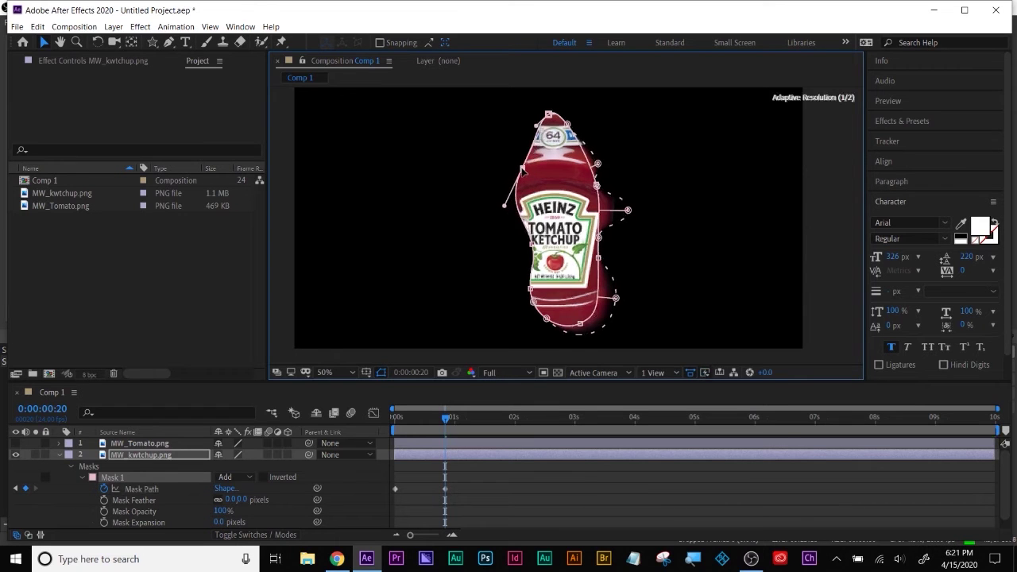
left_click_drag(532, 251, 588, 239)
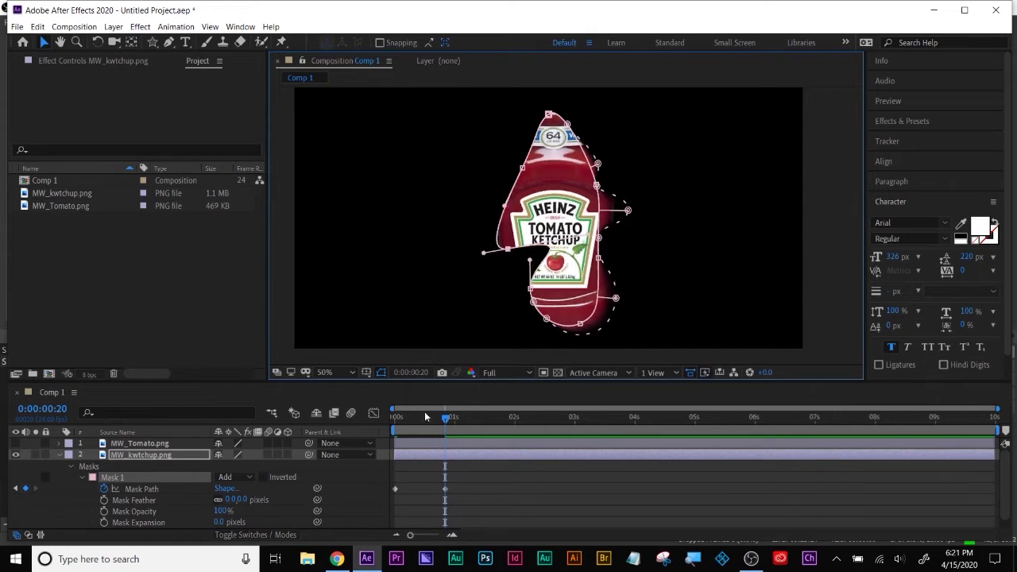
mouse_move(443, 417)
left_mouse_down()
mouse_move(398, 416)
mouse_move(435, 411)
left_mouse_up()
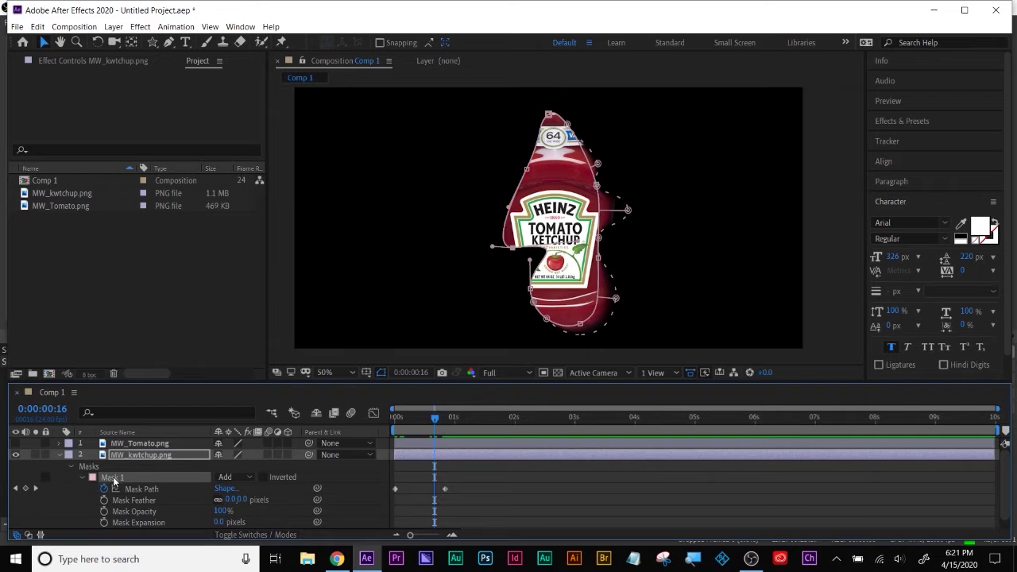
Step: Delete a mask point, accept the warning, then delete Mask 1 entirely
key("Delete")
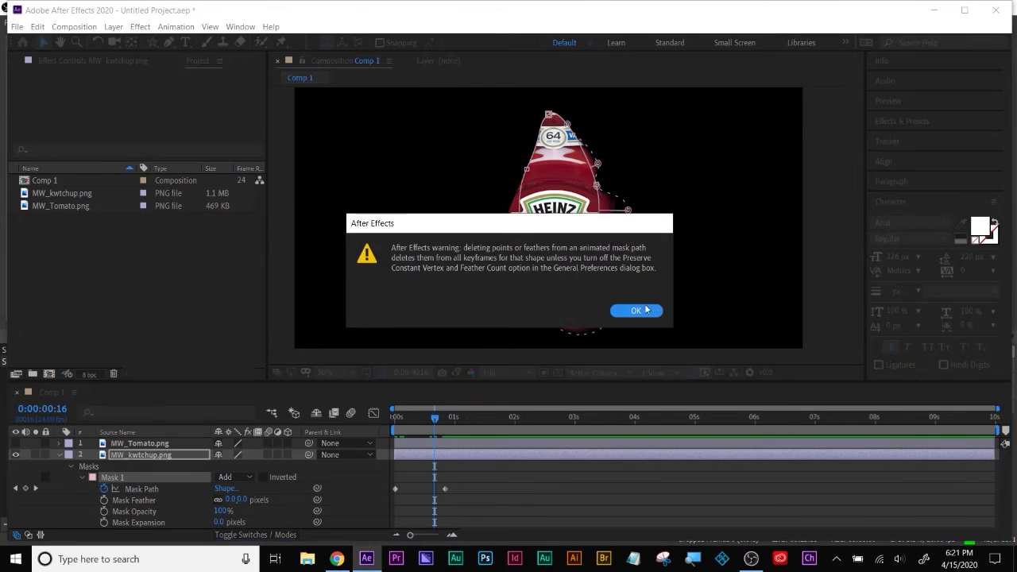
left_click(645, 310)
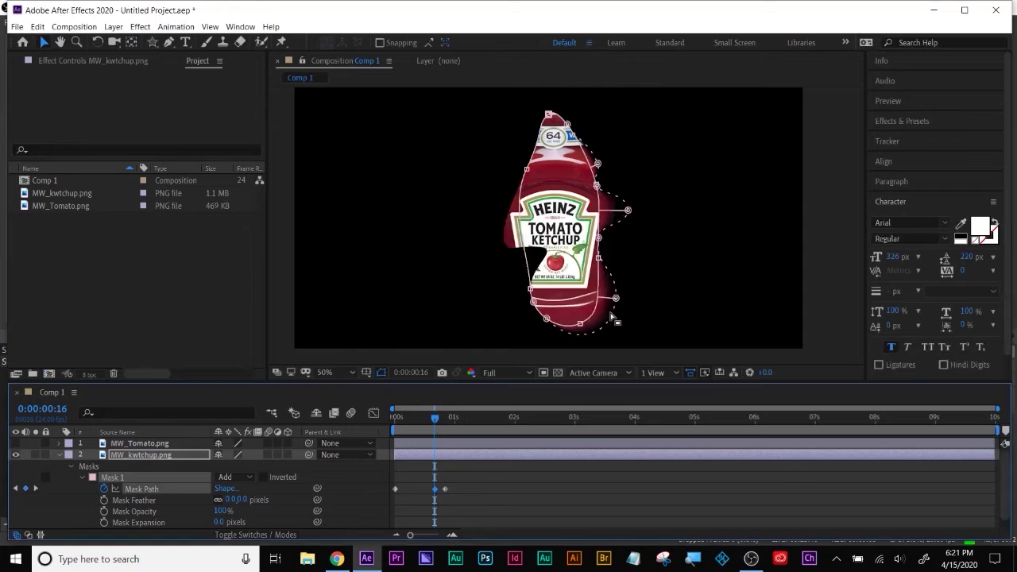
left_click(113, 477)
key("Delete")
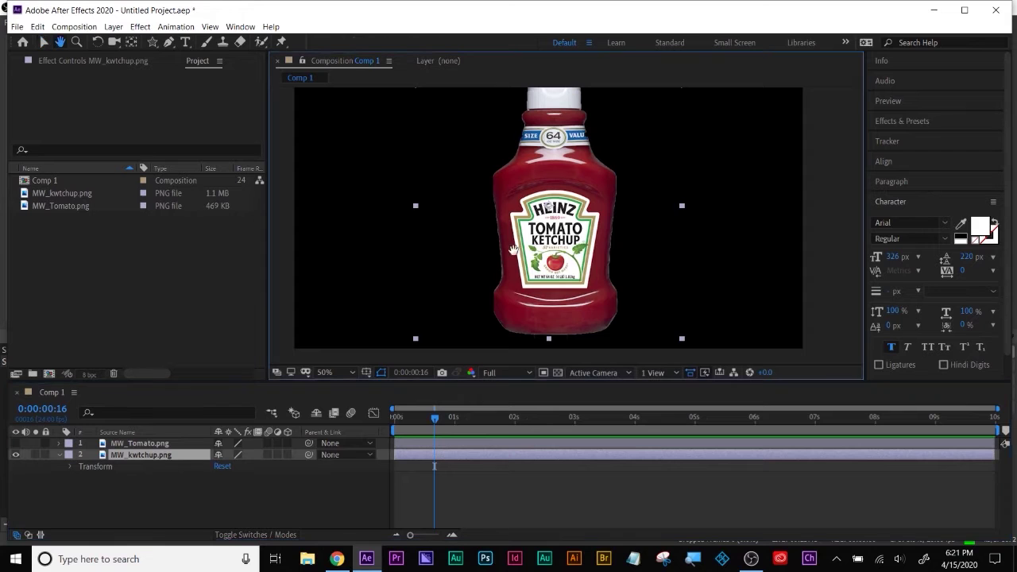
Step: Enlarge the composition view and toggle eye switches so only MW_kwtchup.png shows
left_click_drag(510, 255, 517, 276)
left_click_drag(695, 382, 695, 425)
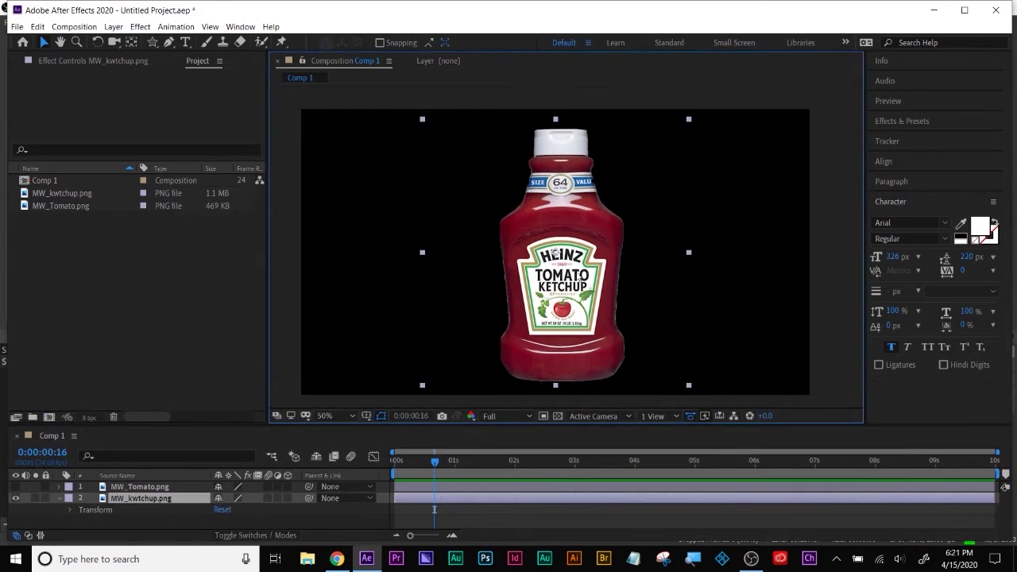
left_click(16, 487)
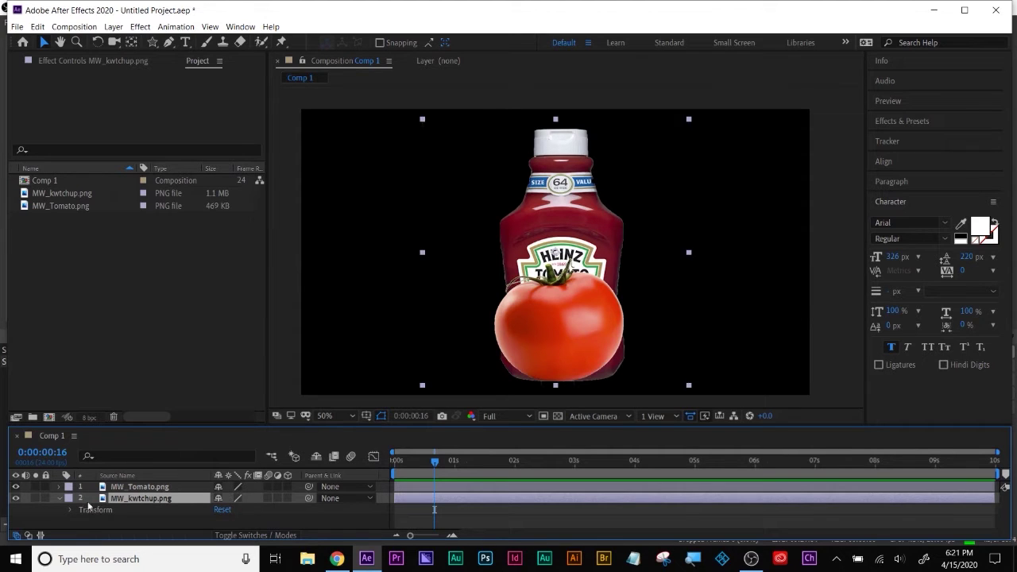
key("ctrl+Up")
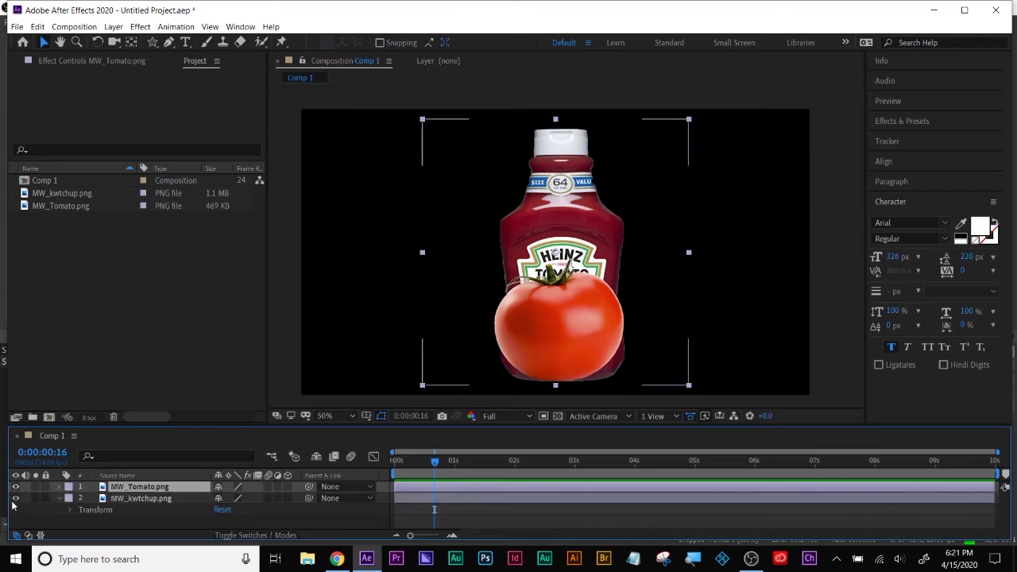
left_click(15, 499)
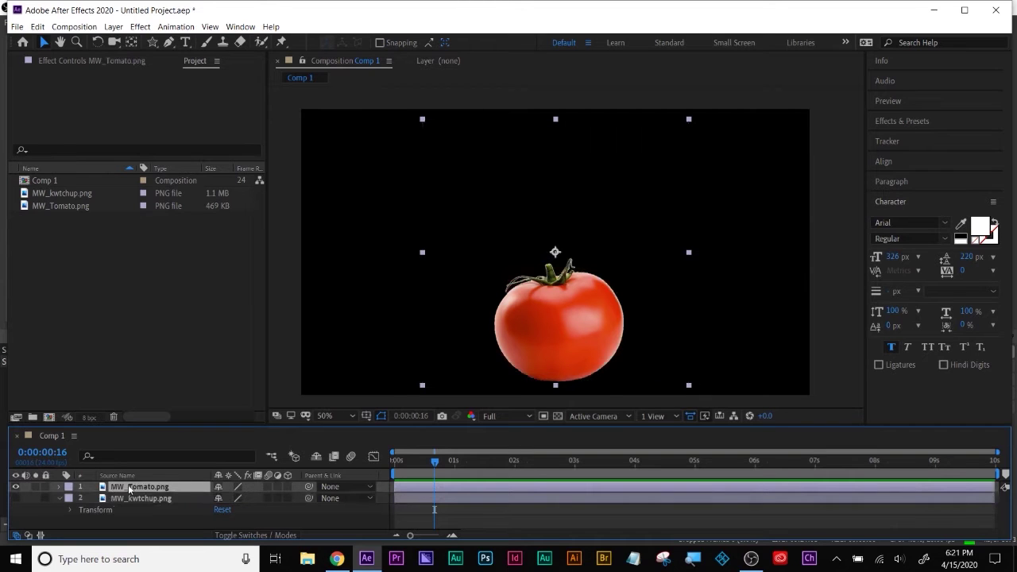
left_click(16, 486)
left_click(15, 498)
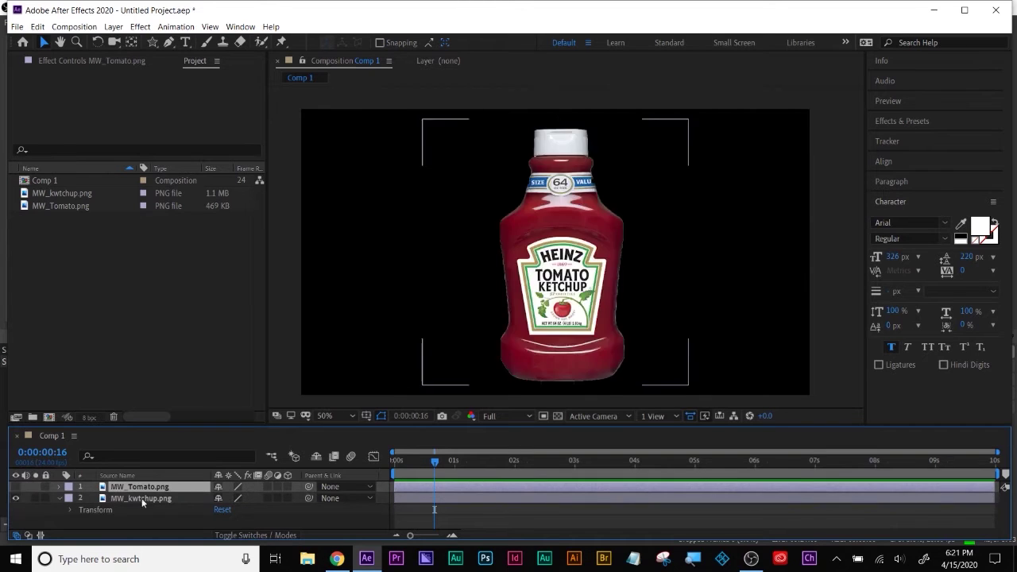
Step: Select and collapse the ketchup layer, then bring up the Layer menu
left_click(132, 498)
left_click(60, 499)
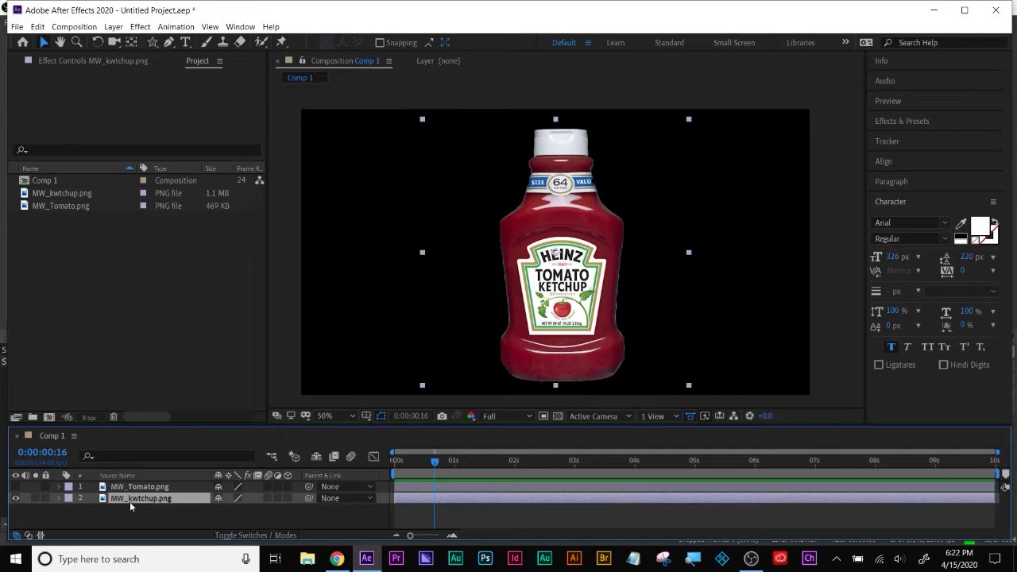
left_click(114, 27)
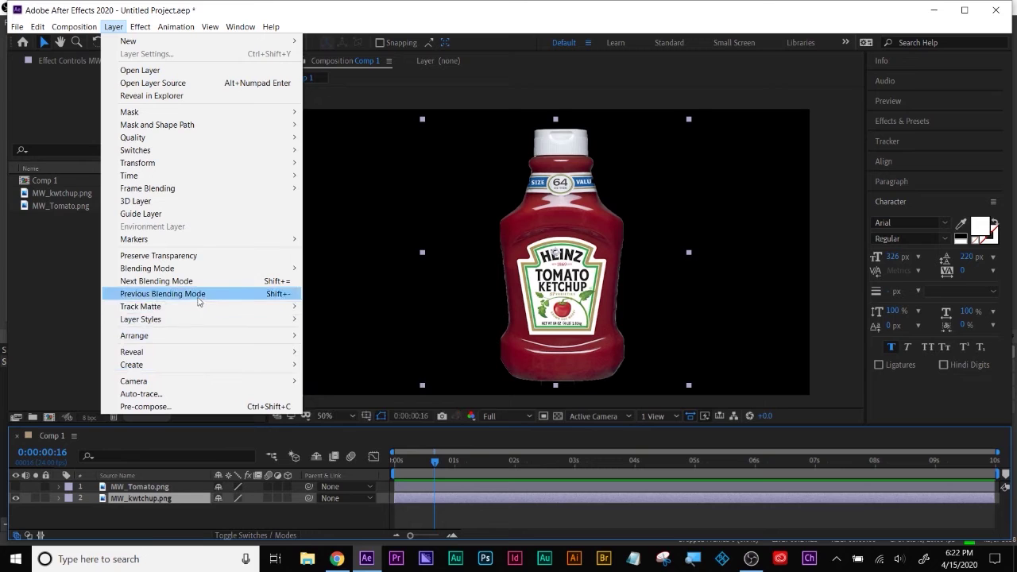
mouse_move(192, 127)
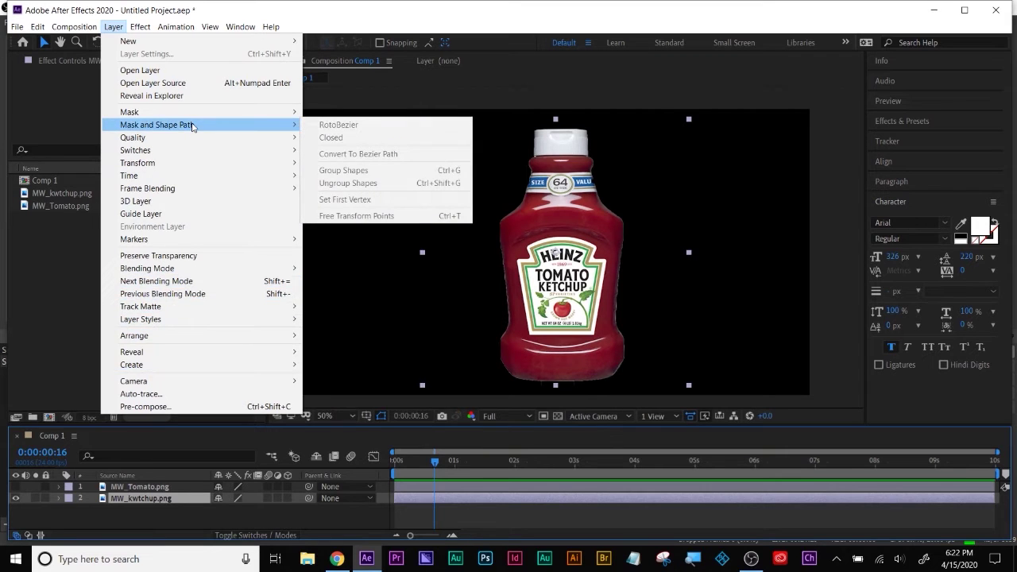
mouse_move(169, 320)
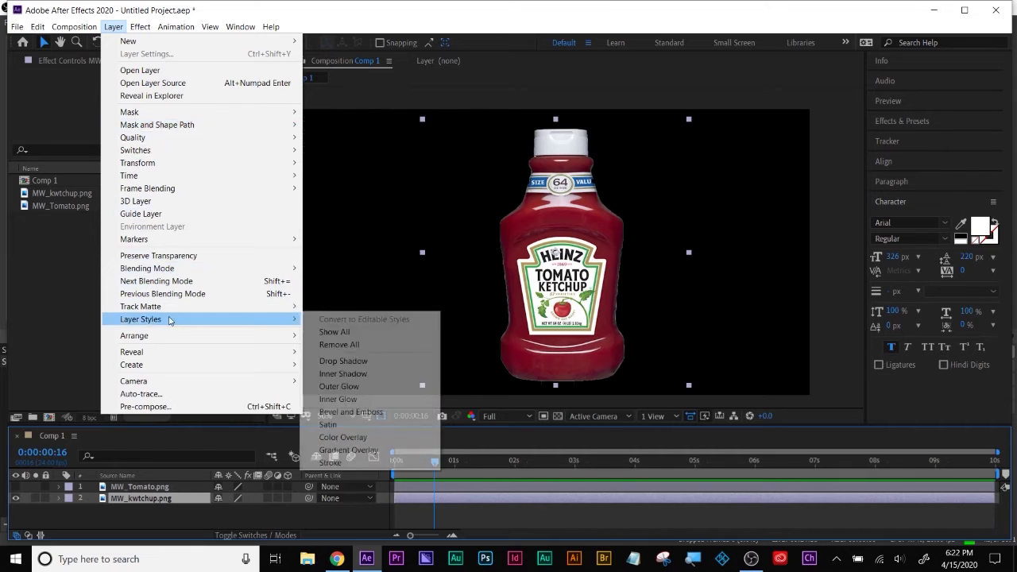
mouse_move(157, 372)
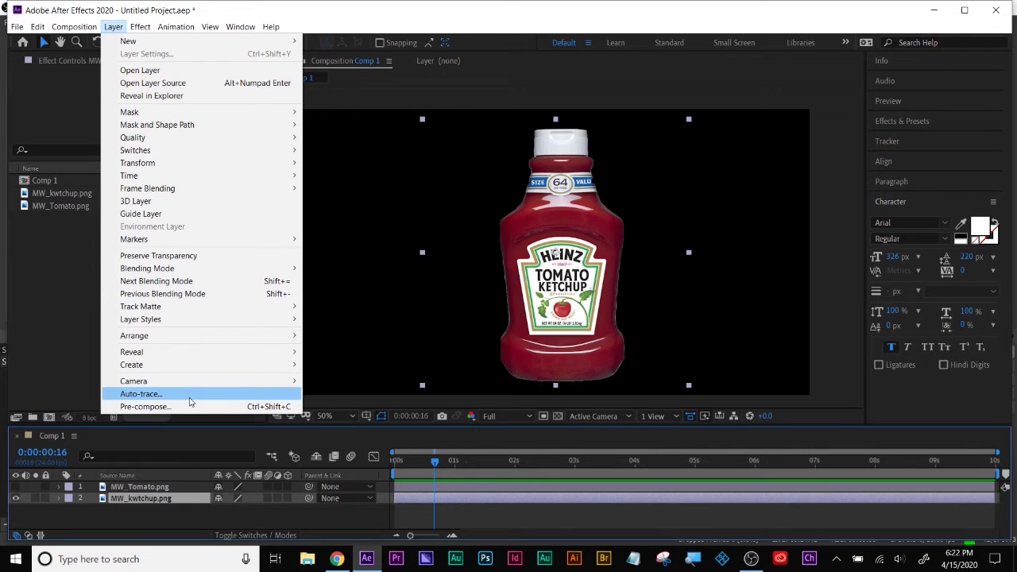
left_click(189, 399)
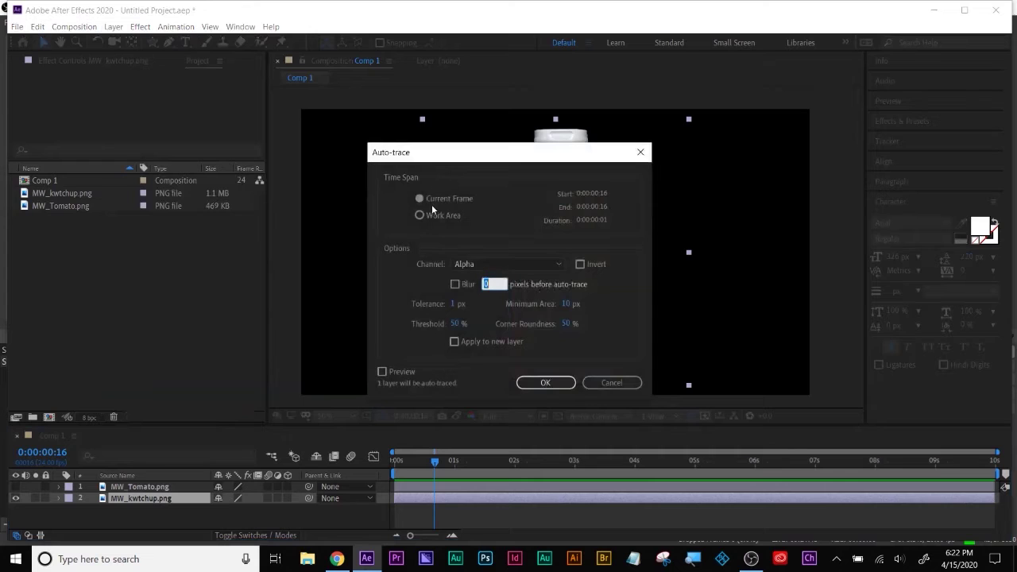
Step: Run Auto-trace on the ketchup layer using the Alpha channel
left_click(512, 269)
left_click(516, 247)
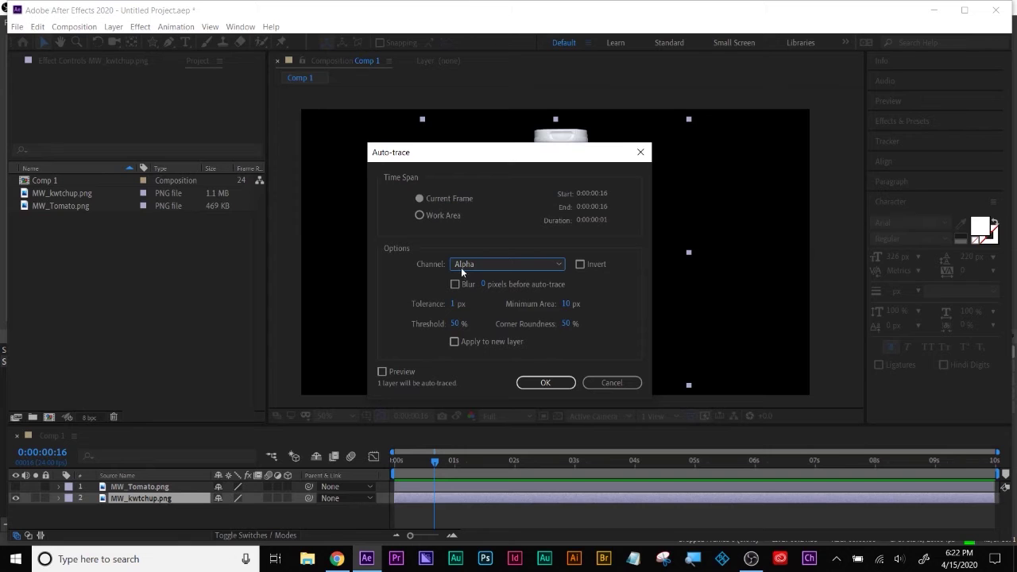
left_click(536, 385)
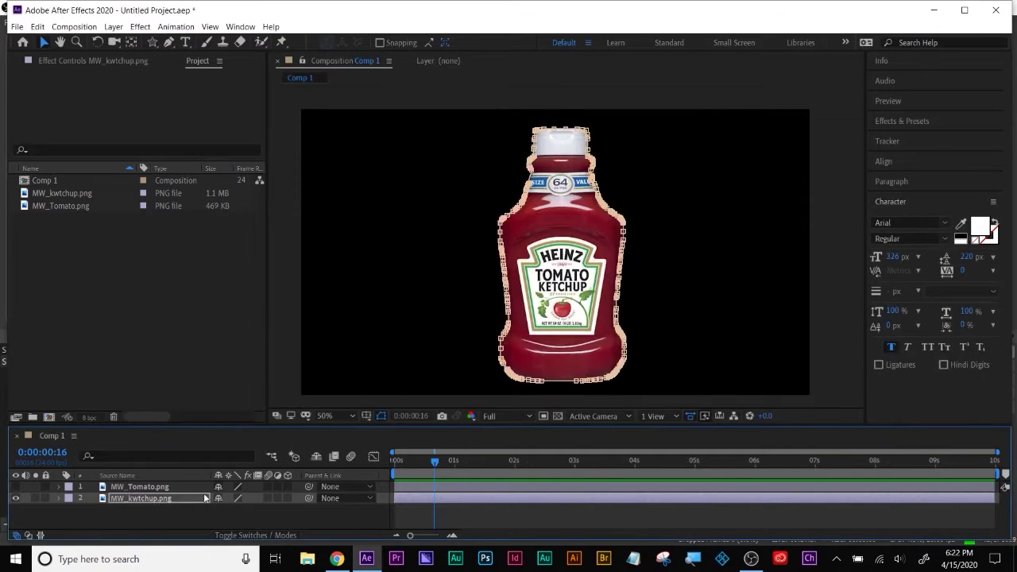
Step: Reveal the ketchup layer's Mask 1 in an enlarged timeline and select its Mask Path keyframe
key("m")
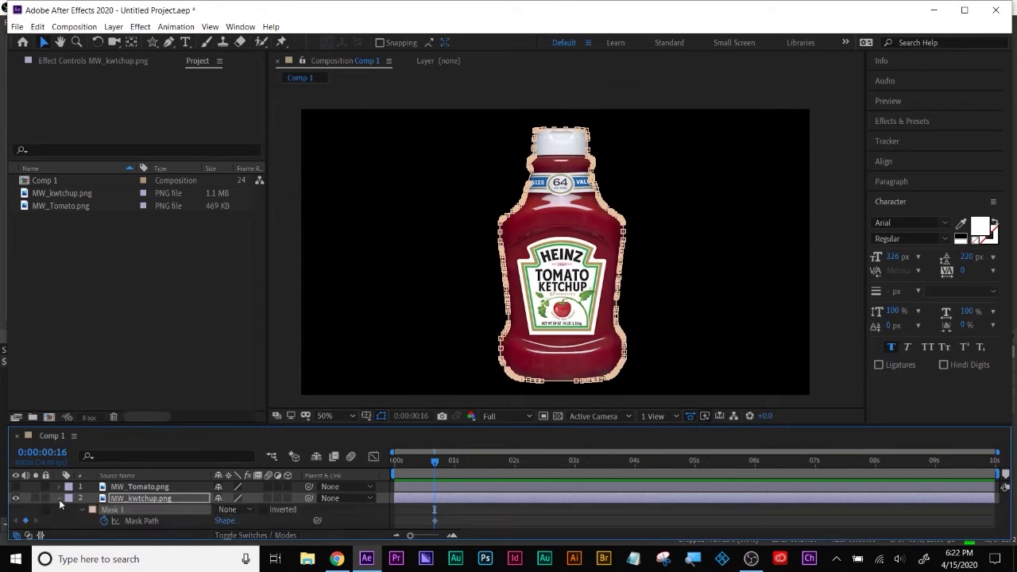
left_click_drag(179, 425, 179, 406)
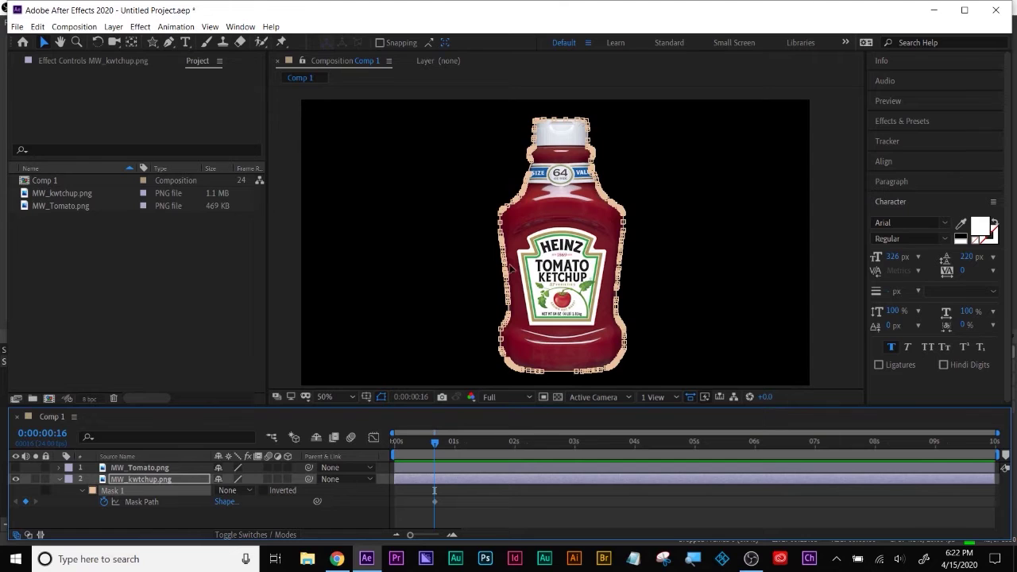
left_click(487, 499)
left_click_drag(449, 491, 424, 510)
left_click(433, 515)
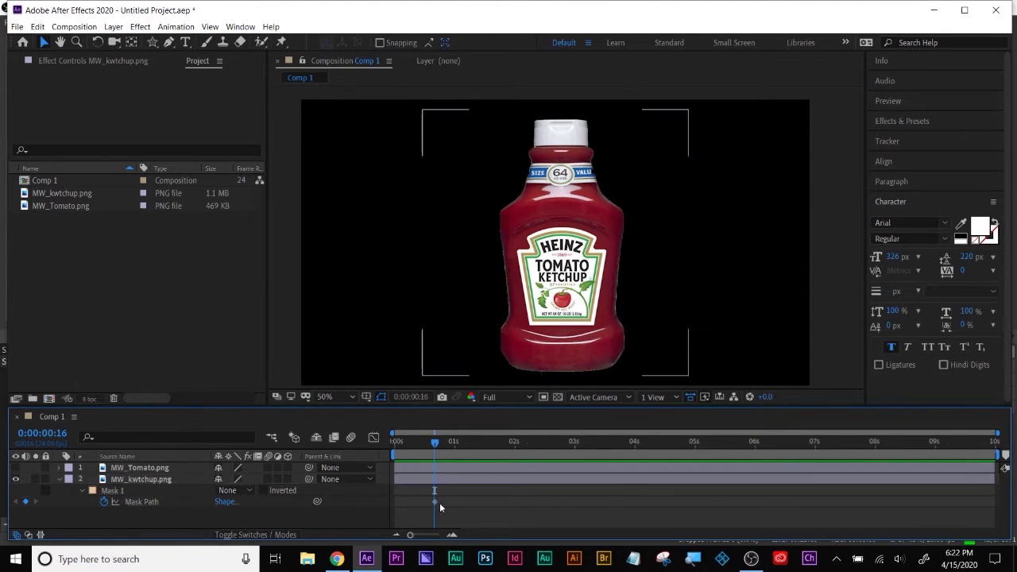
left_click(126, 506)
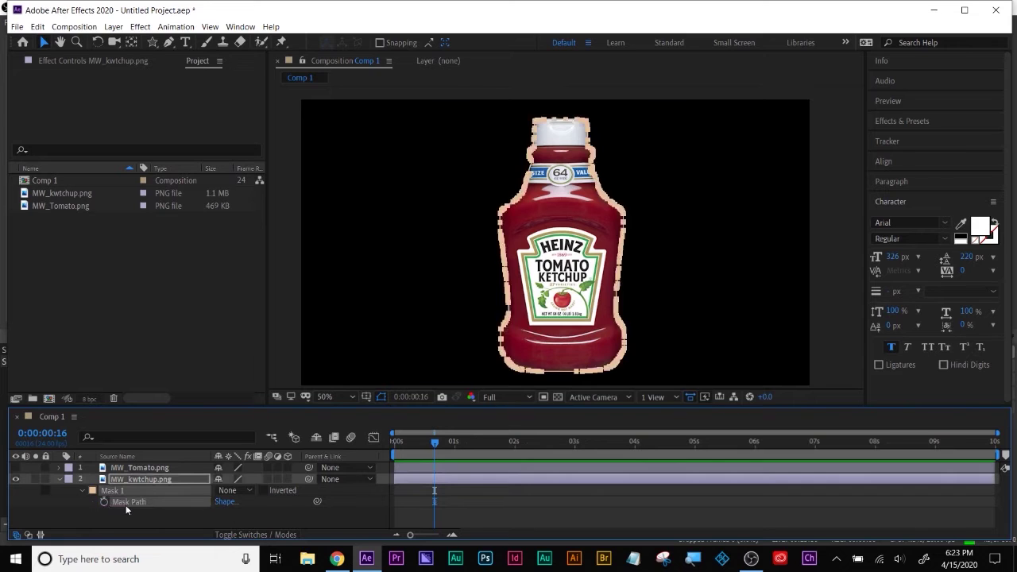
left_click(436, 510)
Step: Return the time to 0:00:00:00 and select Mask 1
left_click_drag(433, 441, 354, 449)
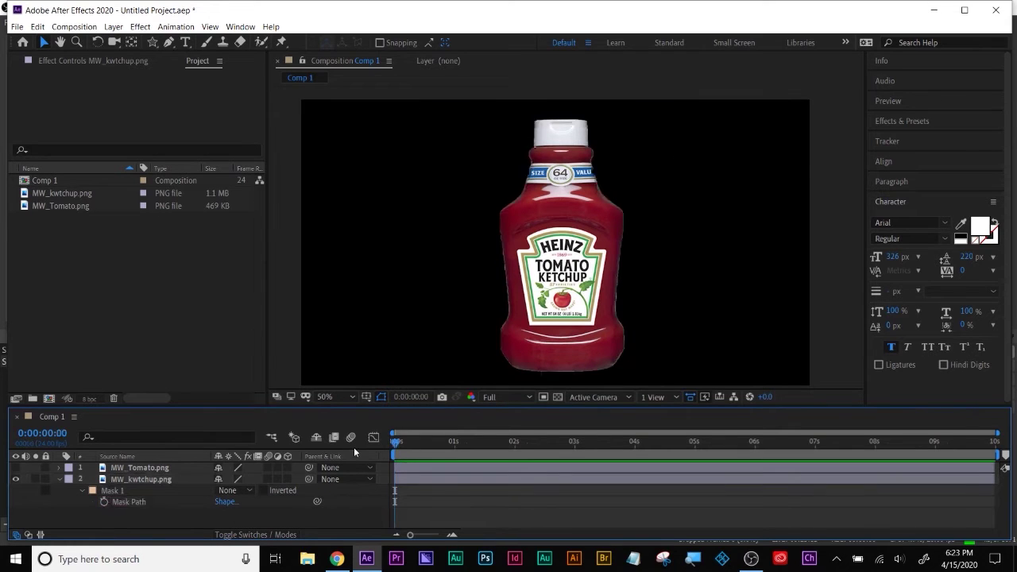
left_click(411, 482)
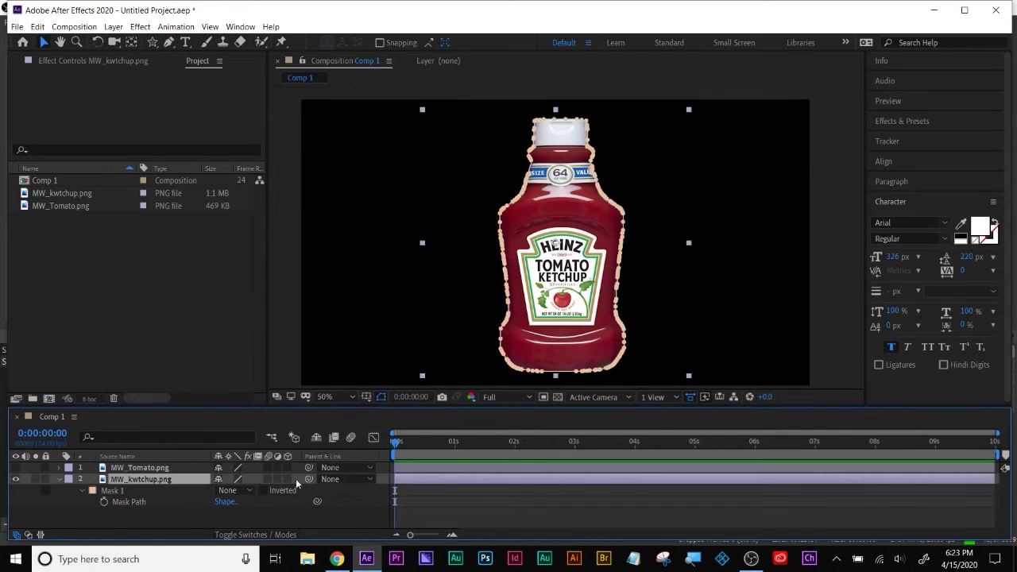
left_click(112, 491)
Step: Rename Mask 1 to 'ketchup' and collapse the ketchup layer's mask rows
right_click(107, 494)
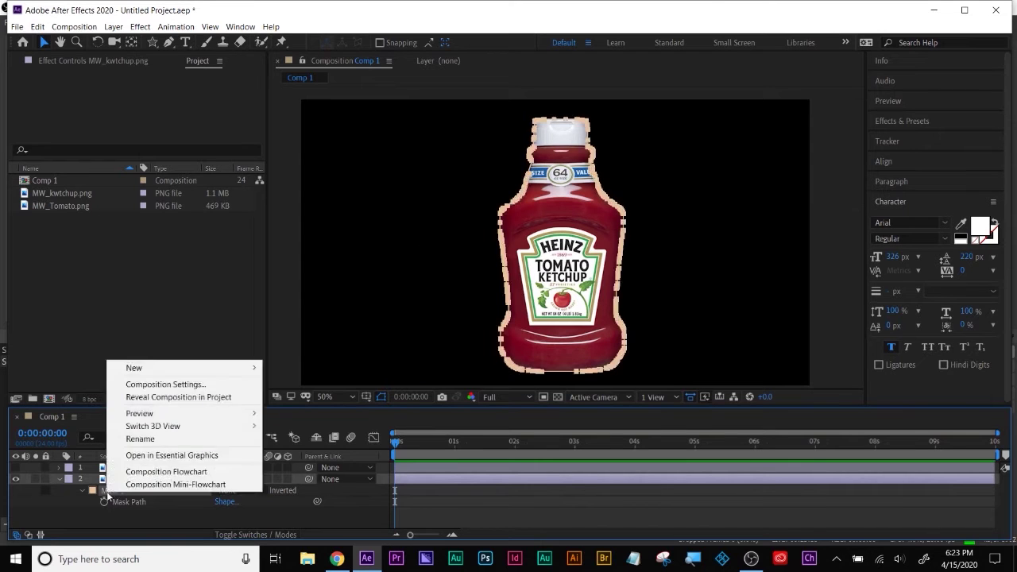
left_click(131, 439)
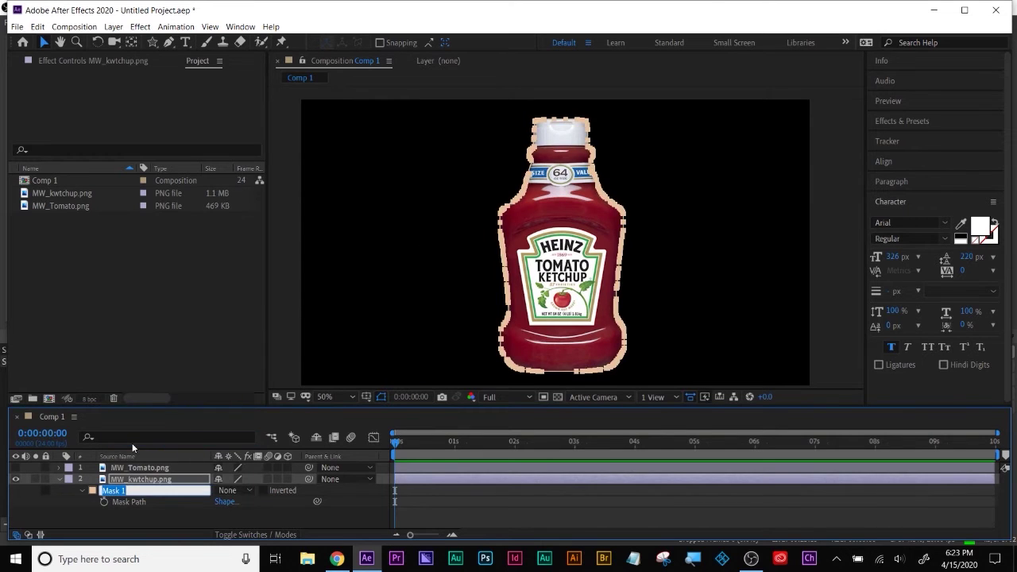
type("ketchup")
key("Return")
left_click(114, 523)
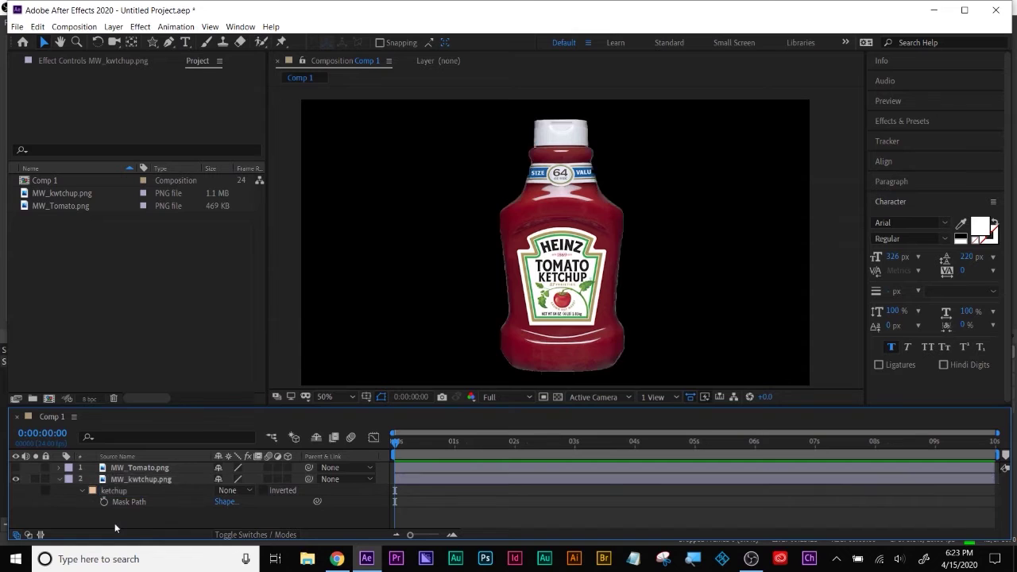
left_click(88, 479)
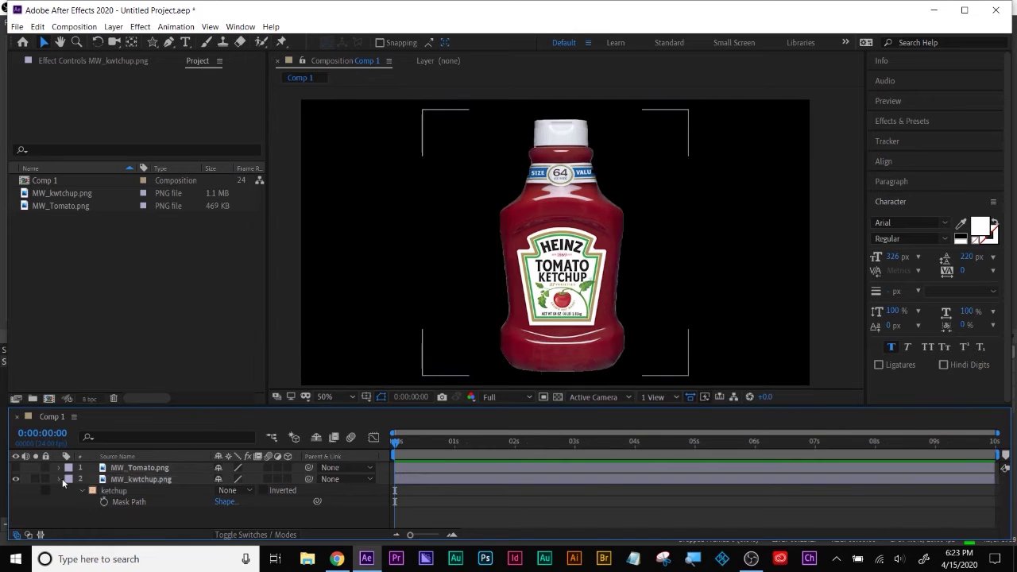
left_click(64, 480)
left_click(164, 482)
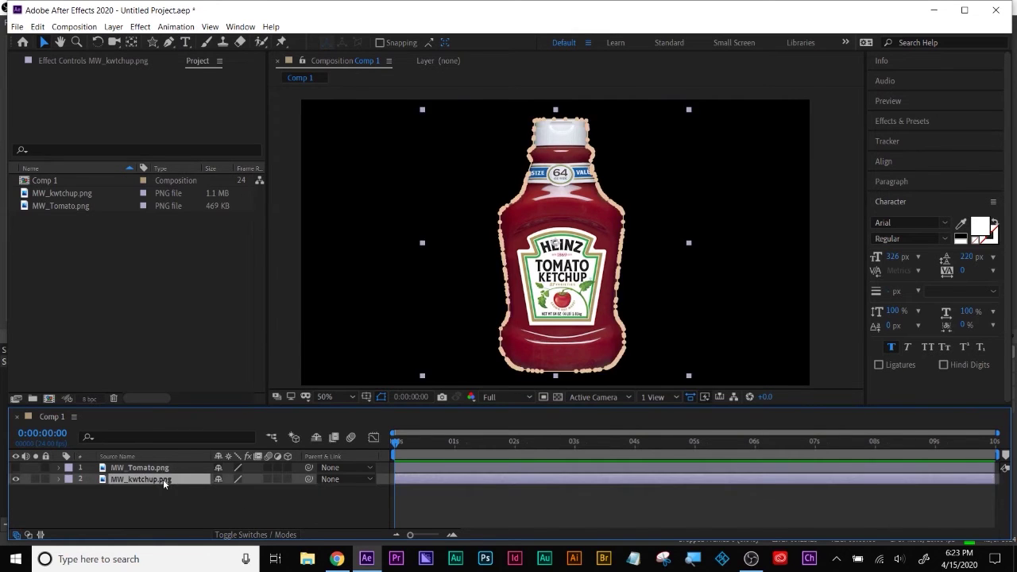
Step: Show MW_Tomato.png, hide MW_kwtchup.png, and select the tomato layer
left_click(113, 27)
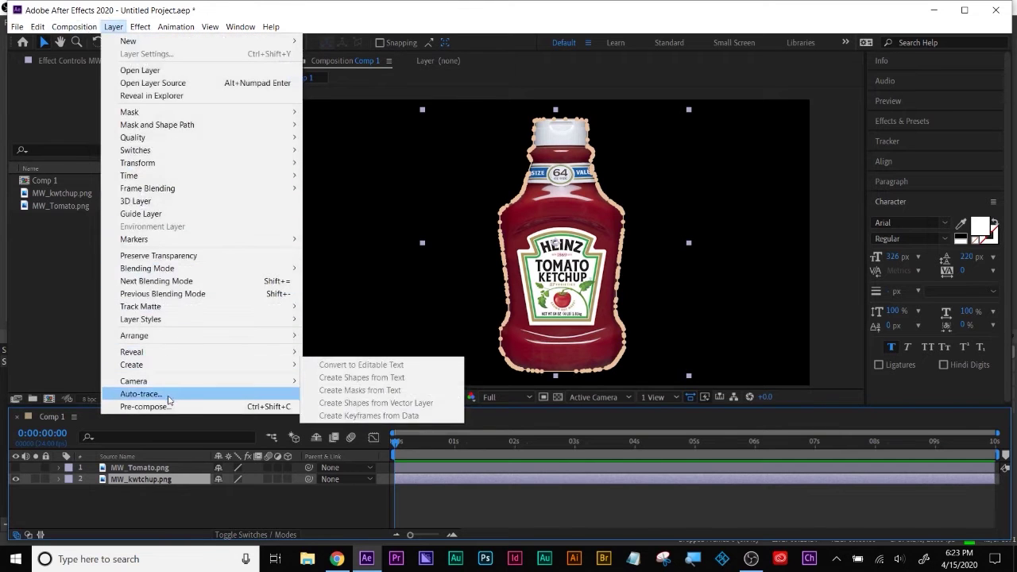
left_click(243, 5)
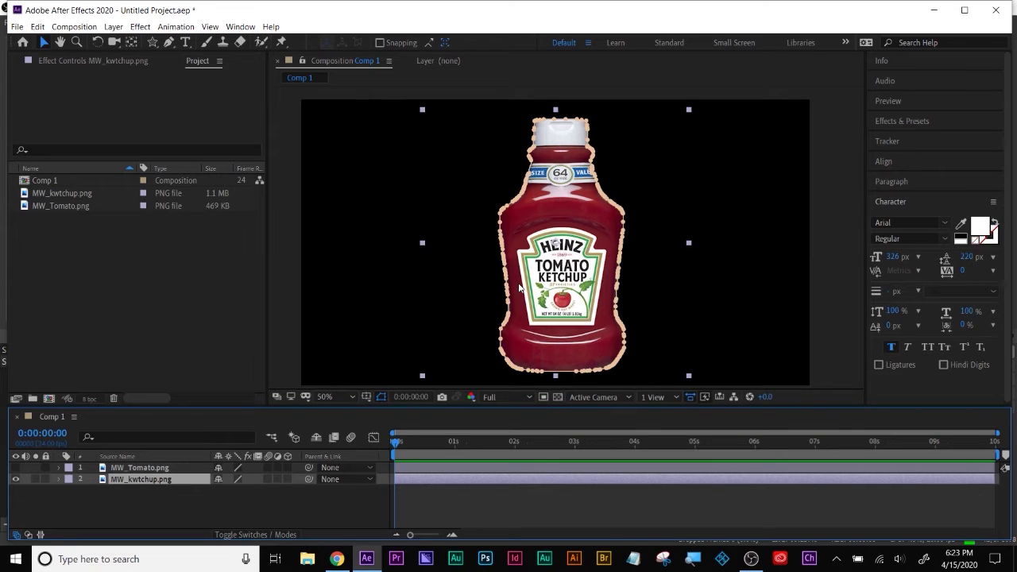
left_click(15, 468)
left_click(16, 480)
left_click(128, 469)
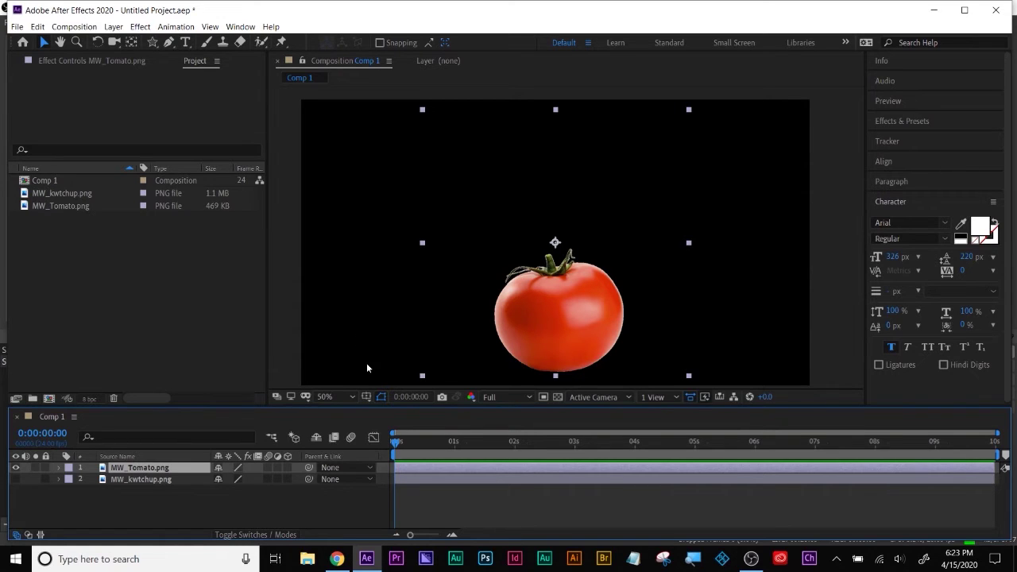
Step: Auto-trace the tomato layer and enlarge the timeline to show both layers
left_click(114, 26)
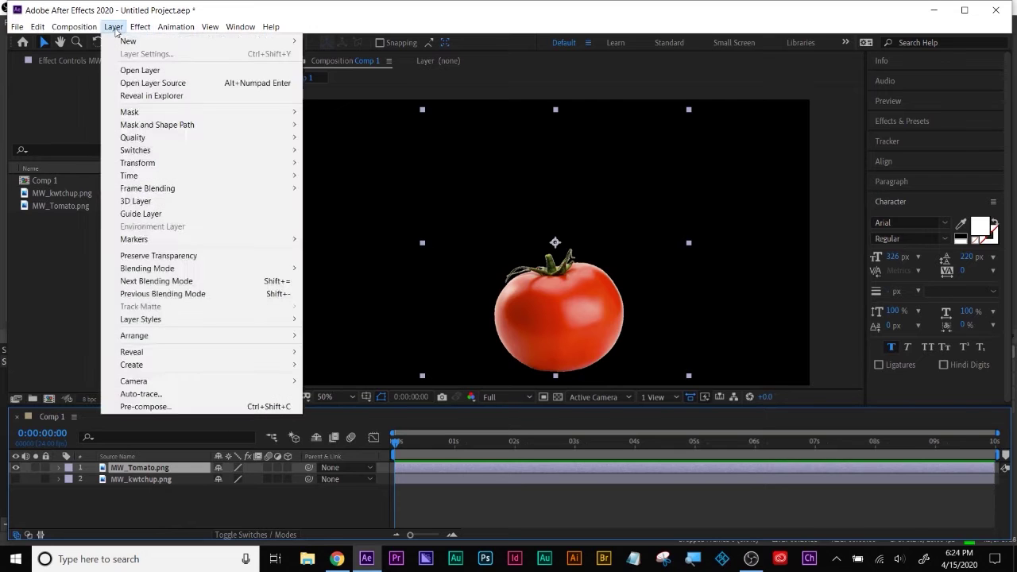
left_click(136, 395)
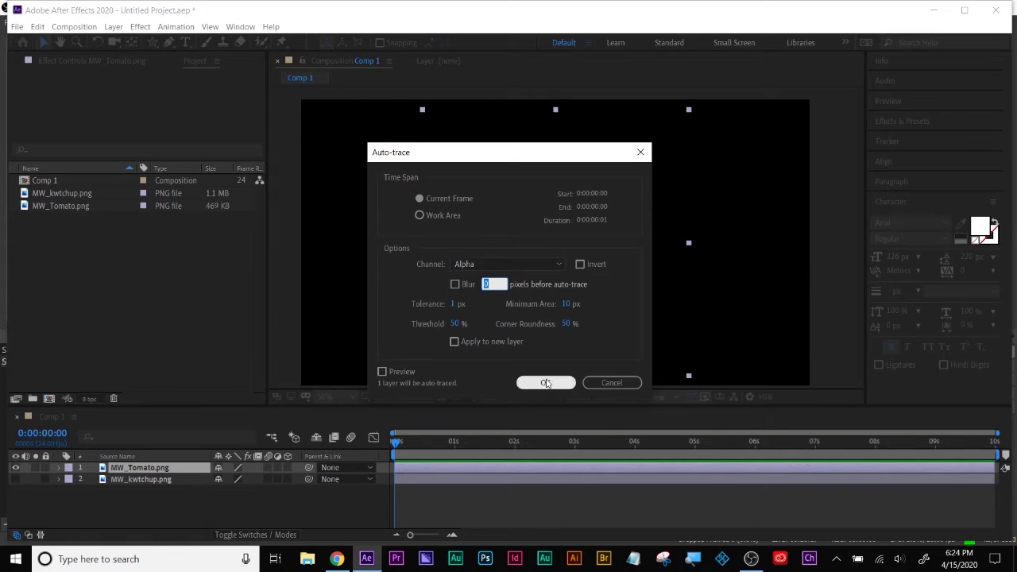
left_click(545, 382)
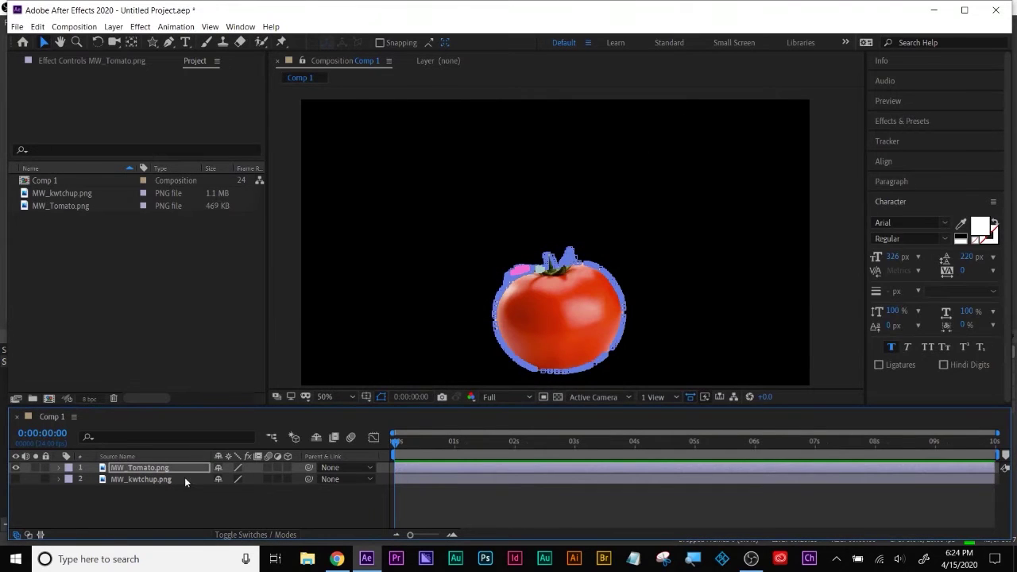
left_click_drag(424, 404, 425, 329)
Step: Delete the three Mask Path keyframes from the tomato's masks and resize the view
left_click(426, 411)
left_click_drag(425, 411, 377, 468)
key("Delete")
left_click(114, 511)
key("slash")
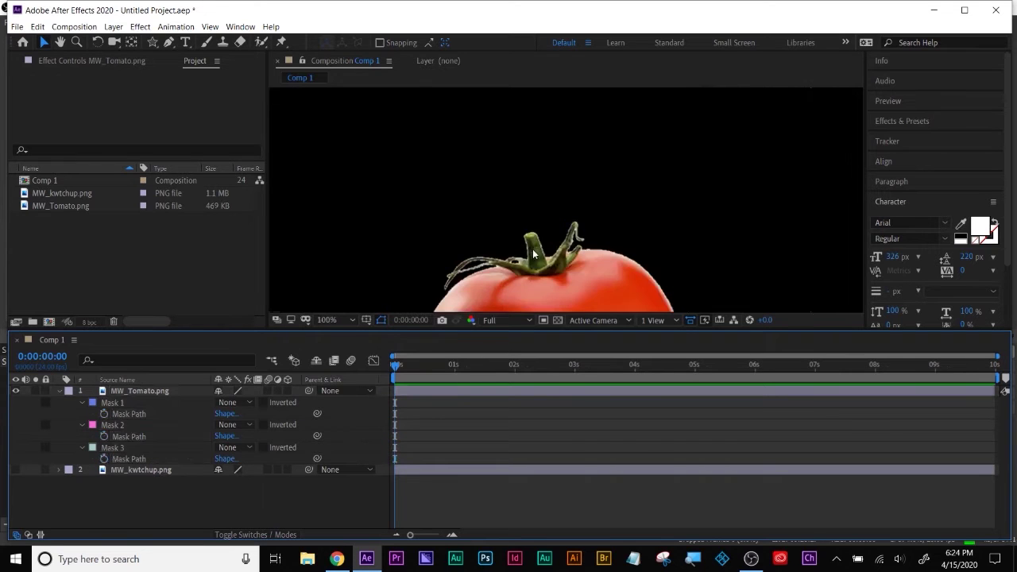
left_click(107, 404)
scroll(609, 220, "up", 1)
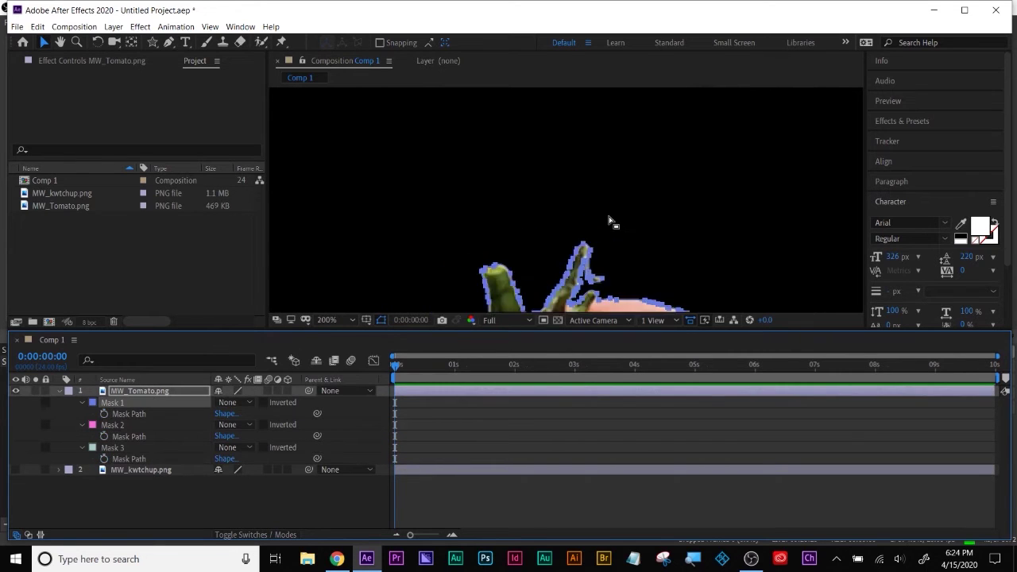
scroll(574, 284, "down", 4)
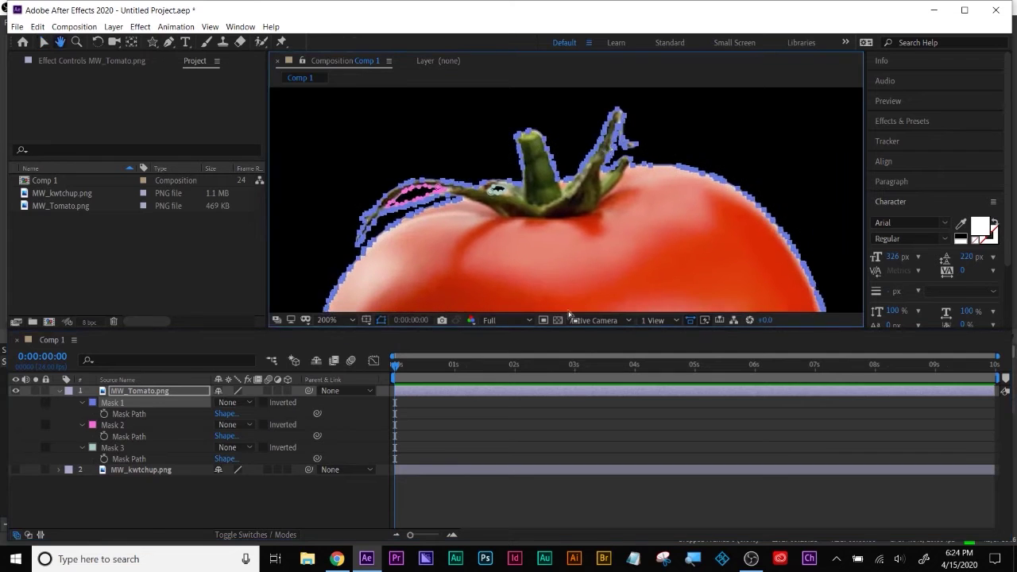
left_click_drag(569, 328, 570, 368)
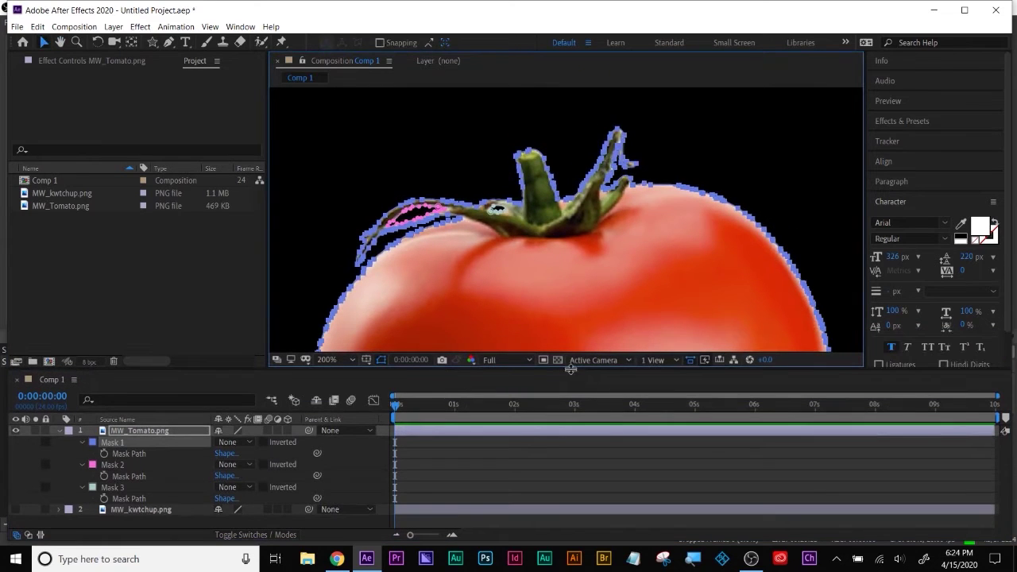
Step: Delete Mask 2 from the tomato layer, then check the Mask 1 and Mask 3 outlines
left_click(165, 523)
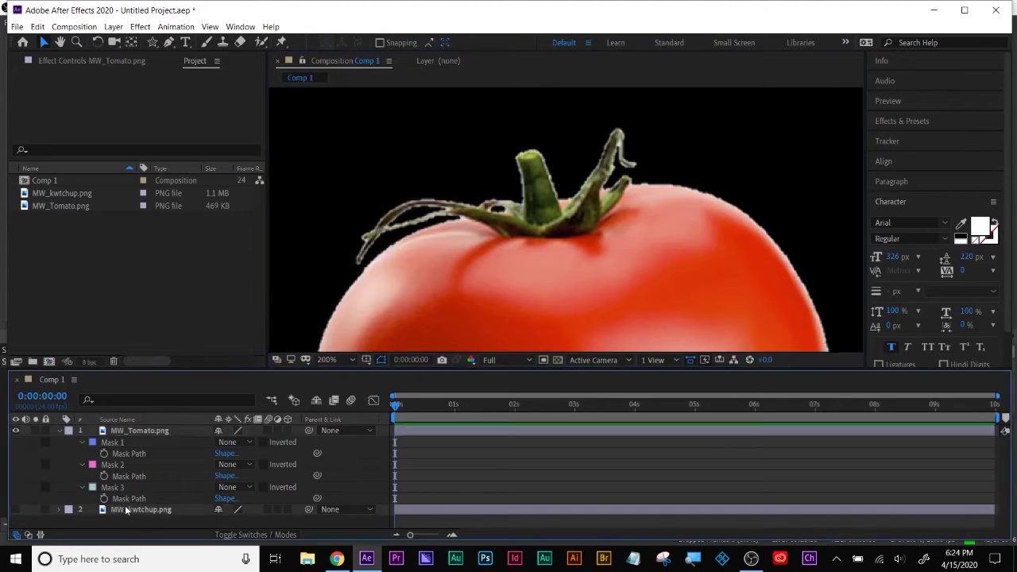
left_click(115, 487)
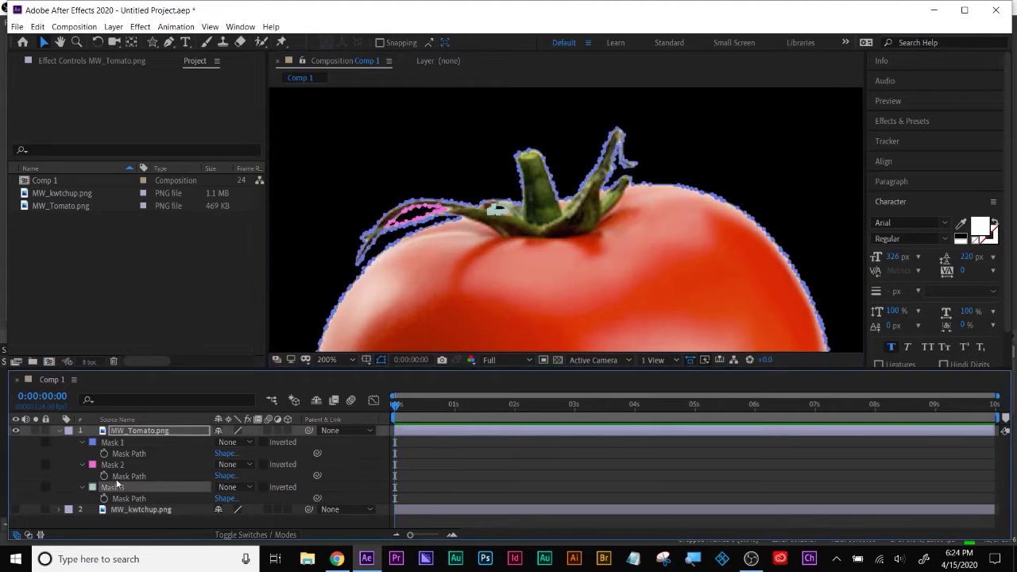
left_click(119, 465)
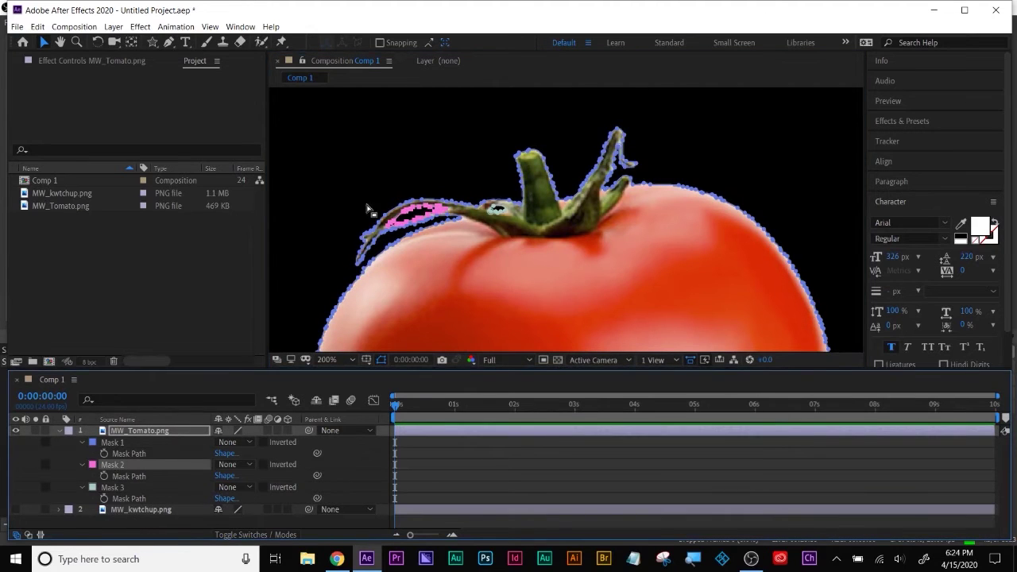
key("Delete")
left_click(113, 443)
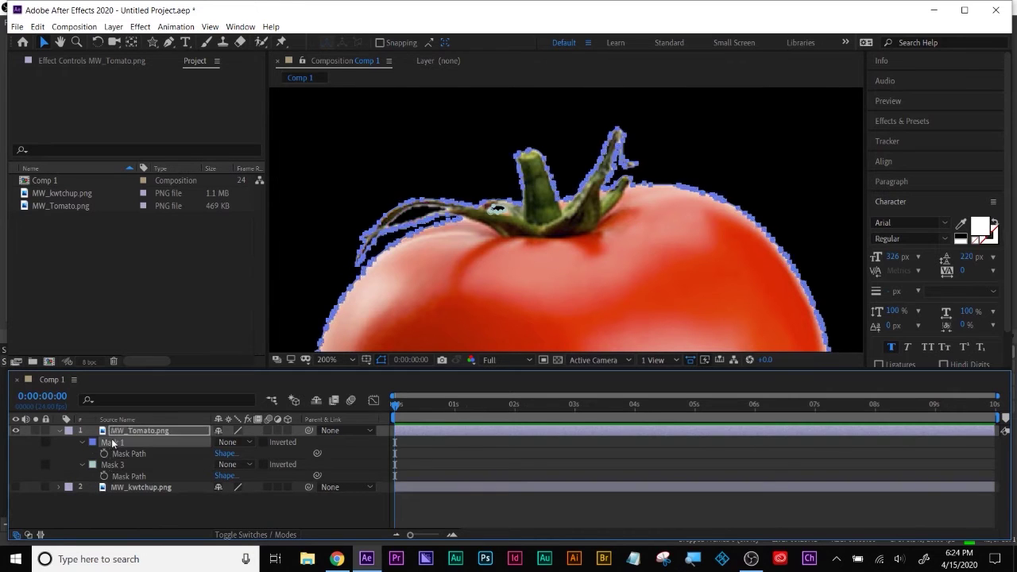
left_click(114, 467)
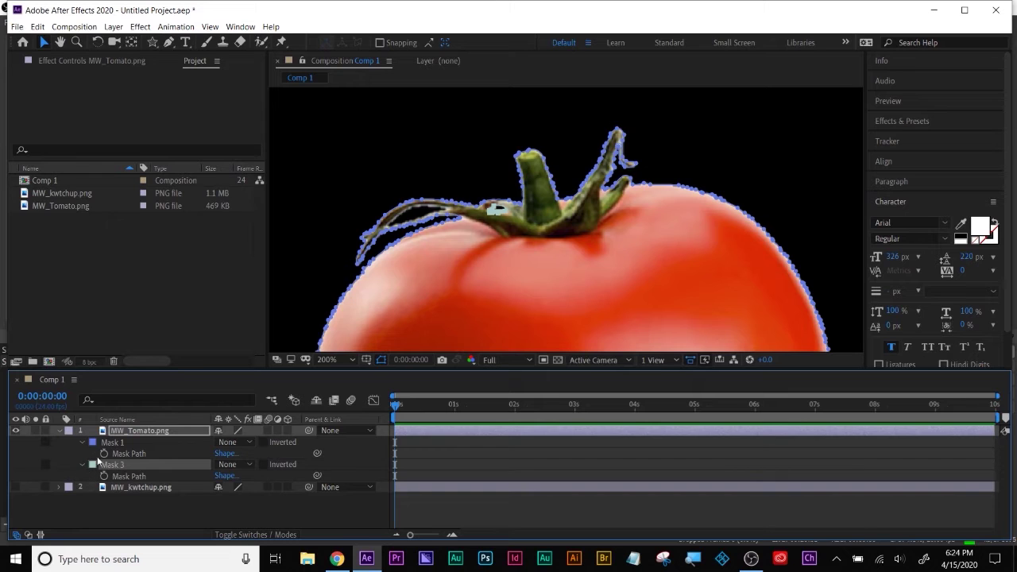
left_click(88, 499)
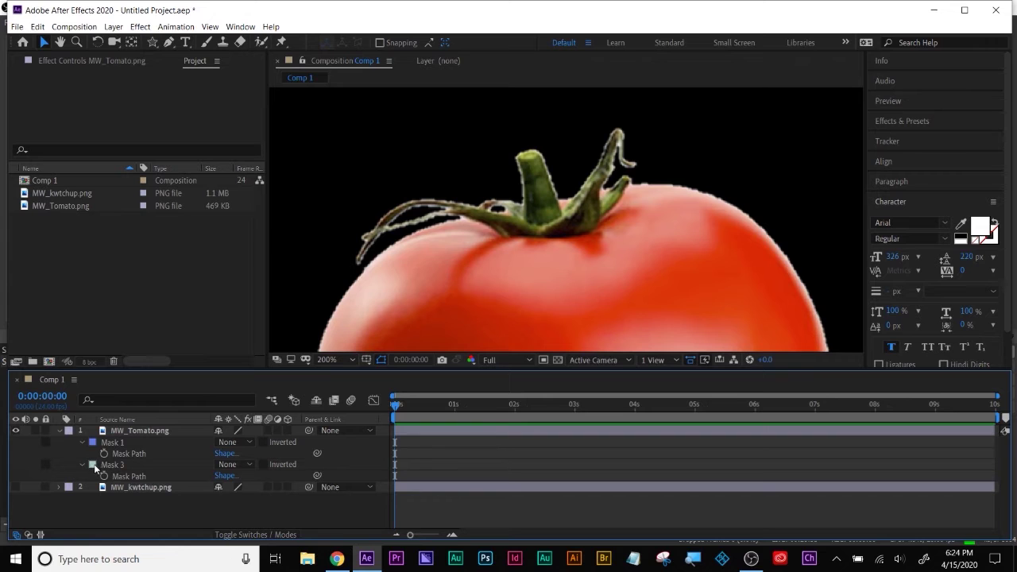
Step: Set Mask 3's colour to yellow
left_click(93, 466)
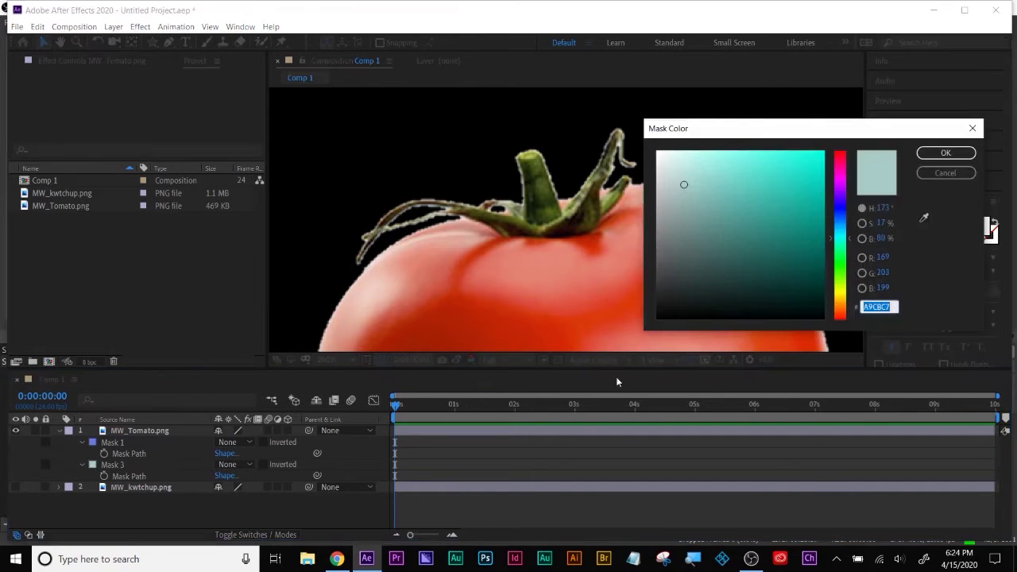
left_click(841, 183)
left_click_drag(841, 183, 849, 292)
left_click_drag(683, 184, 825, 149)
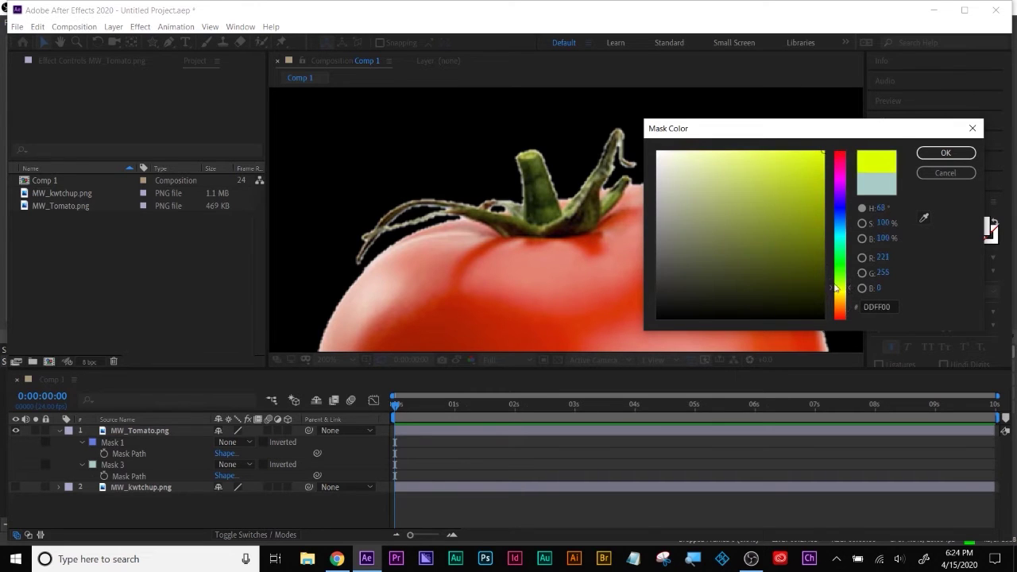
left_click_drag(836, 289, 838, 294)
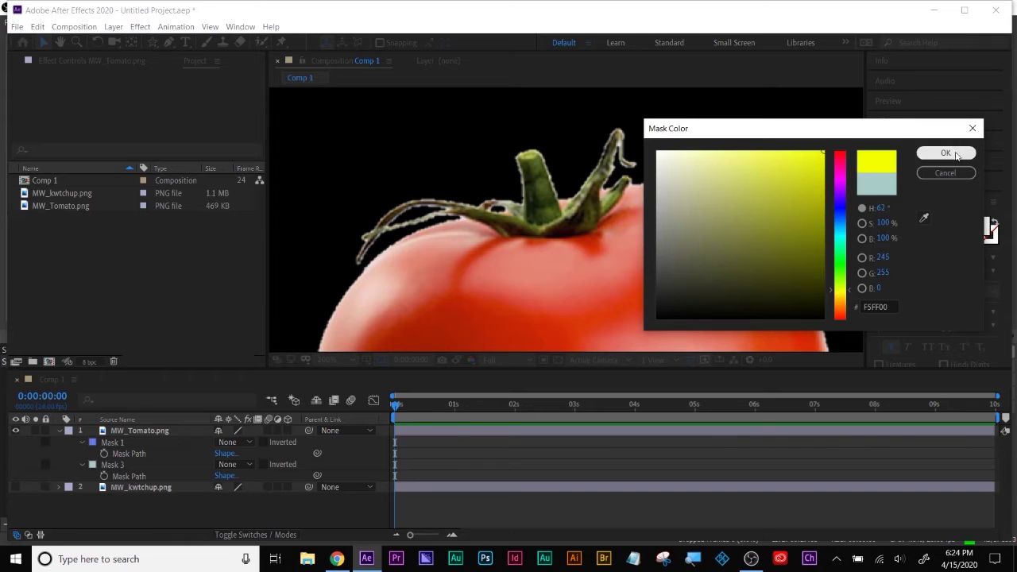
left_click(957, 154)
left_click(115, 465)
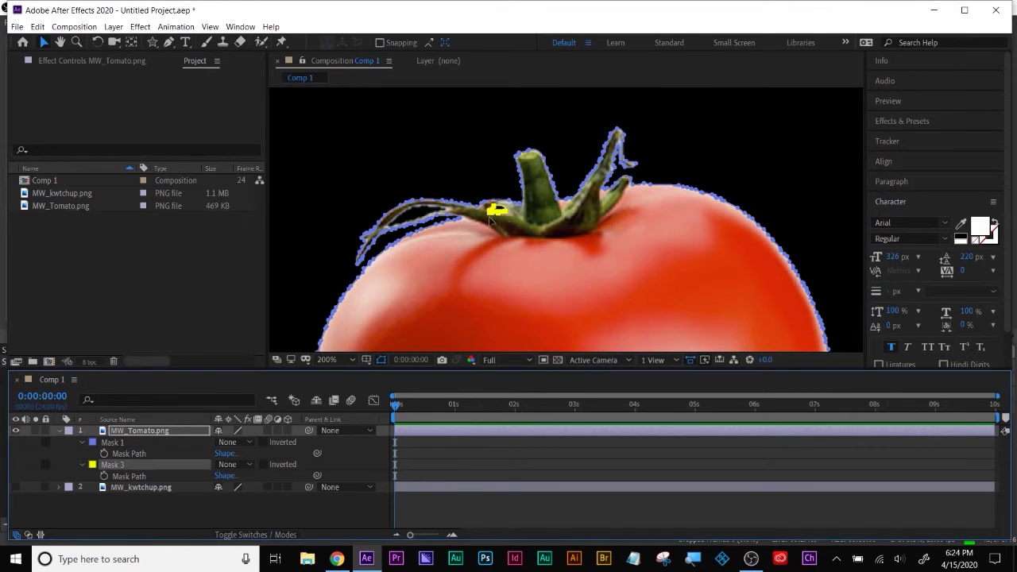
Step: Set Mask 1's colour to dark blue (002186)
left_click(93, 442)
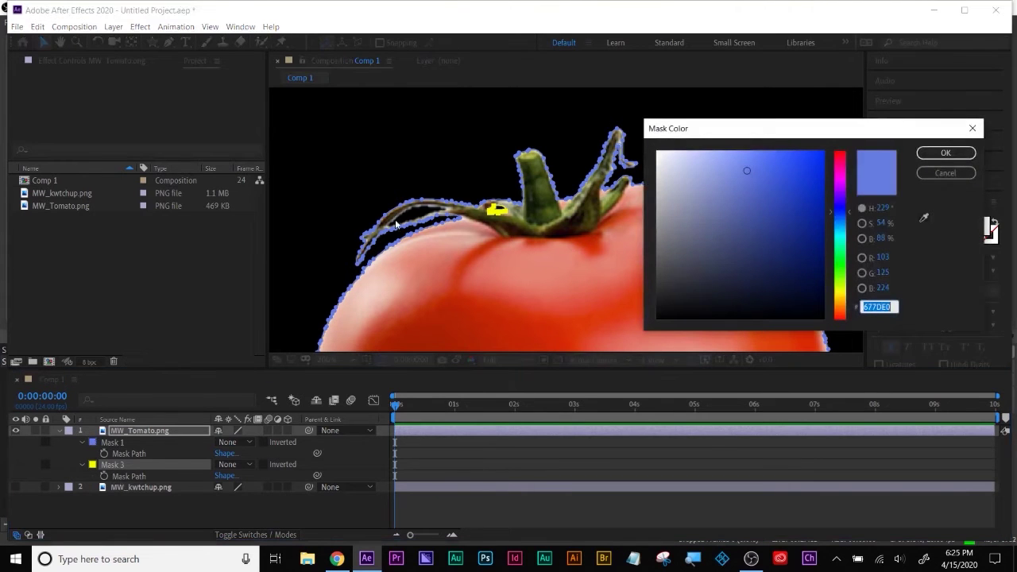
left_click_drag(842, 239, 850, 213)
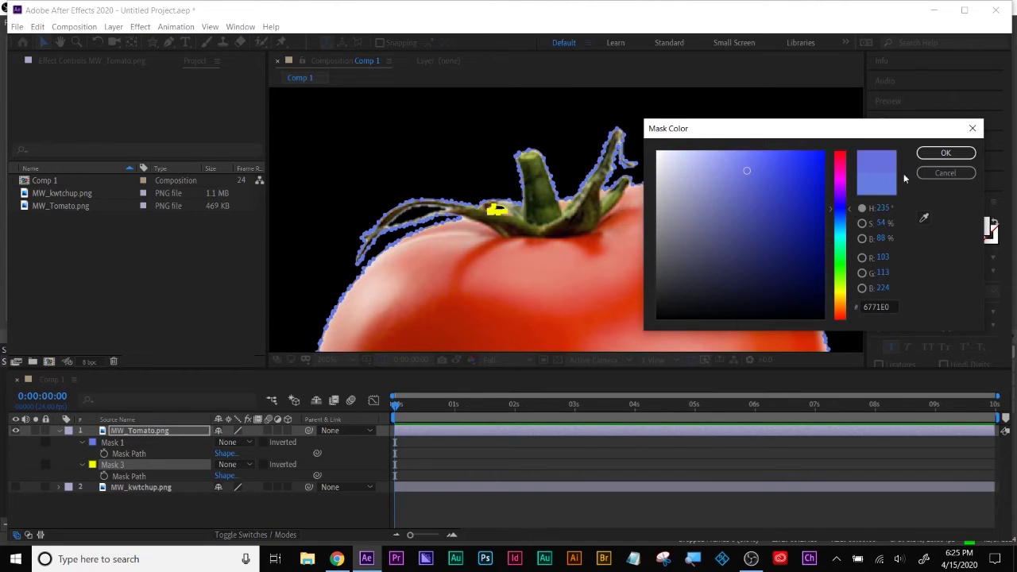
left_click(842, 214)
left_click(824, 230)
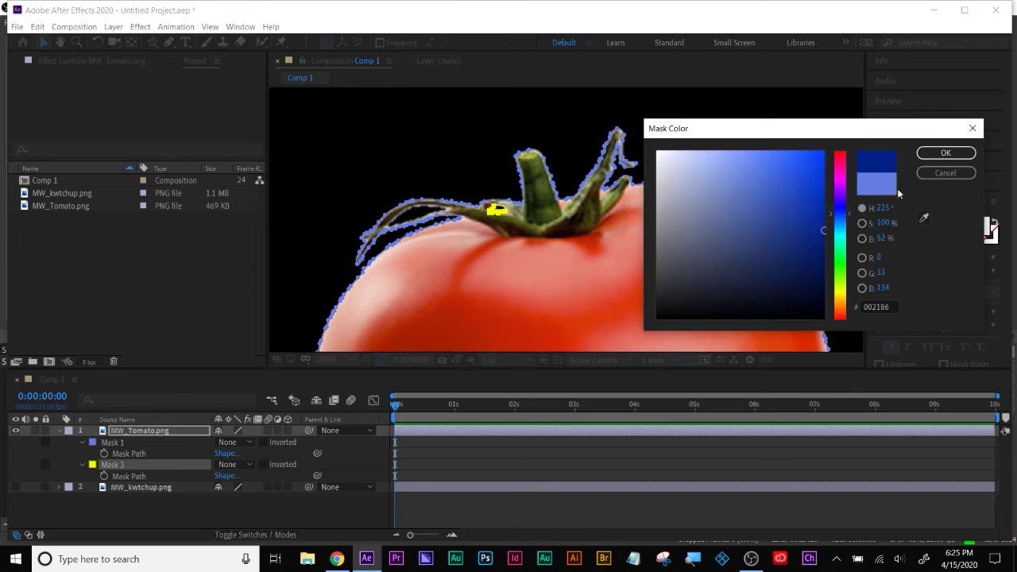
left_click(938, 153)
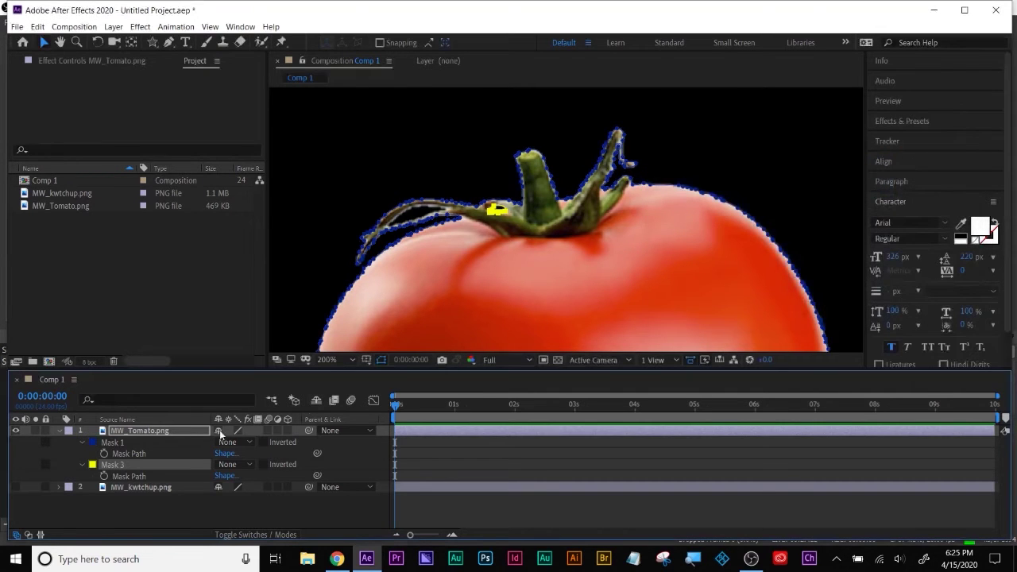
left_click(97, 509)
Step: Delete the small yellow Mask 3 and rename the tomato layer's Mask 1 to 'tomato'
left_click(116, 463)
key("Delete")
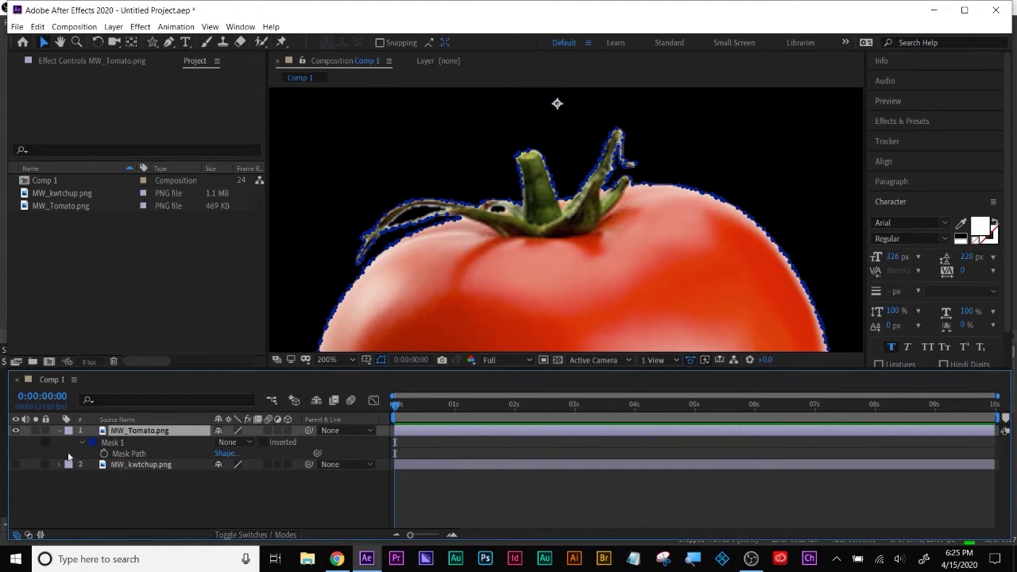
left_click(116, 445)
right_click(114, 442)
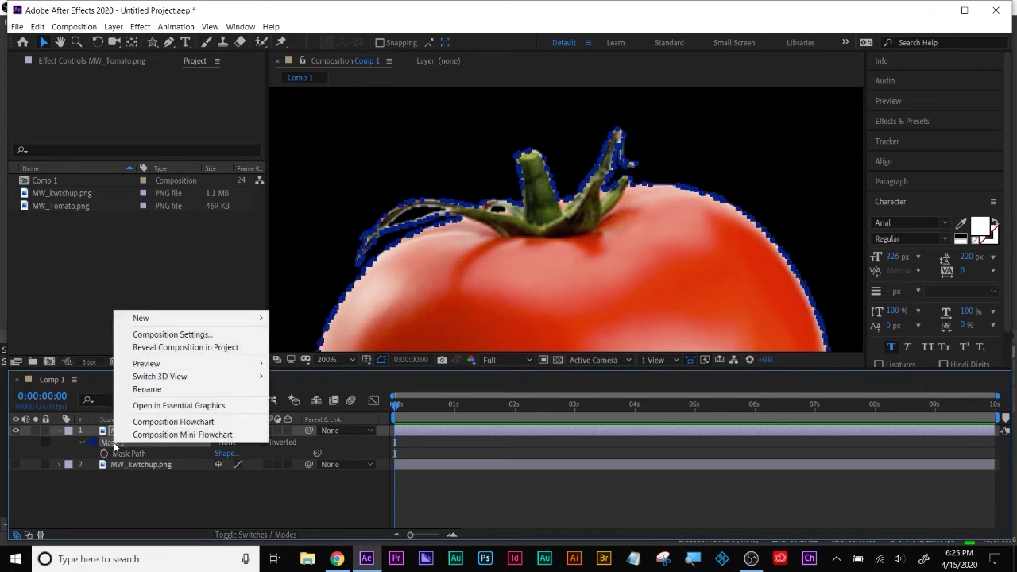
left_click(155, 390)
type("tomato")
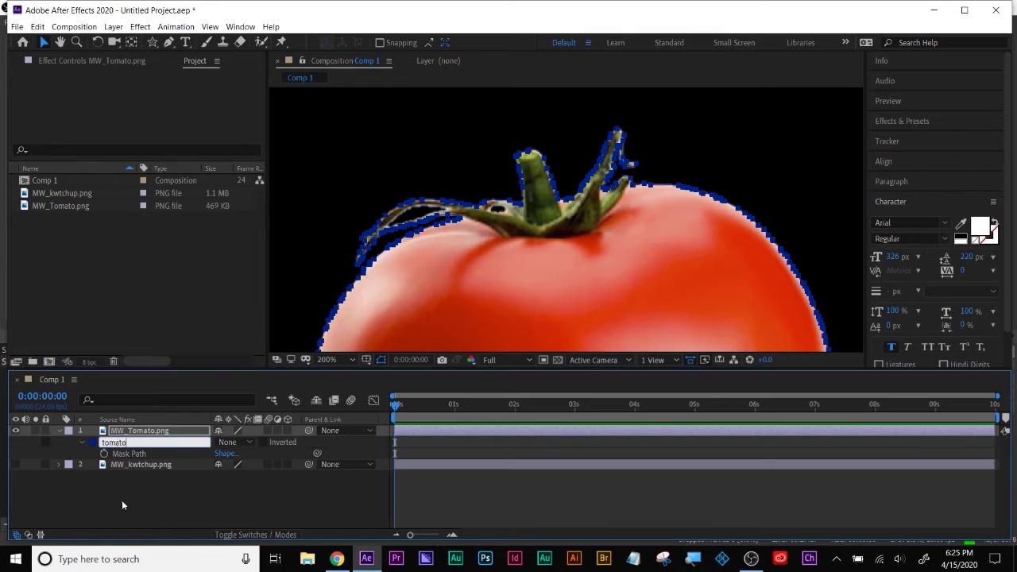
key("Return")
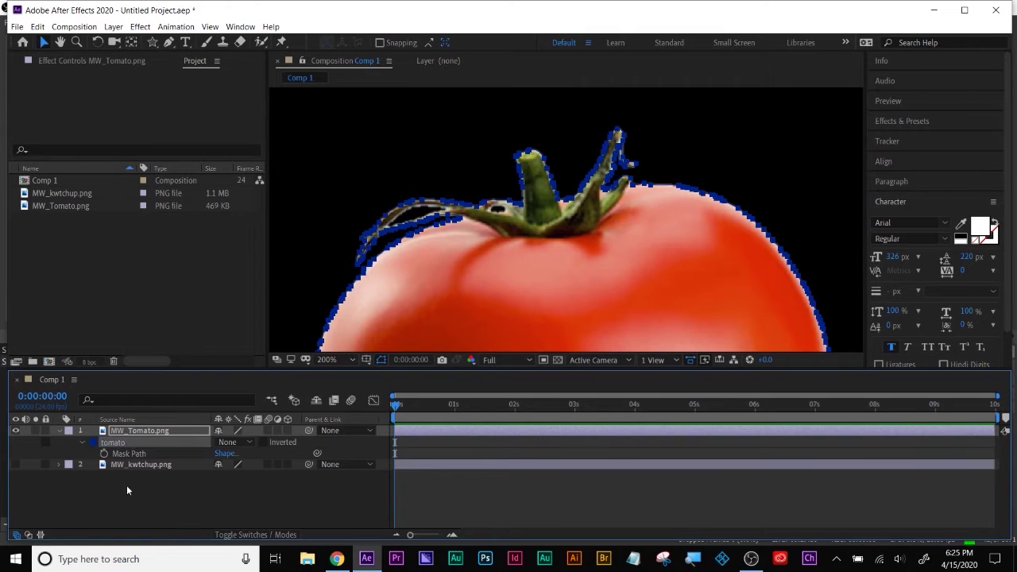
left_click(126, 486)
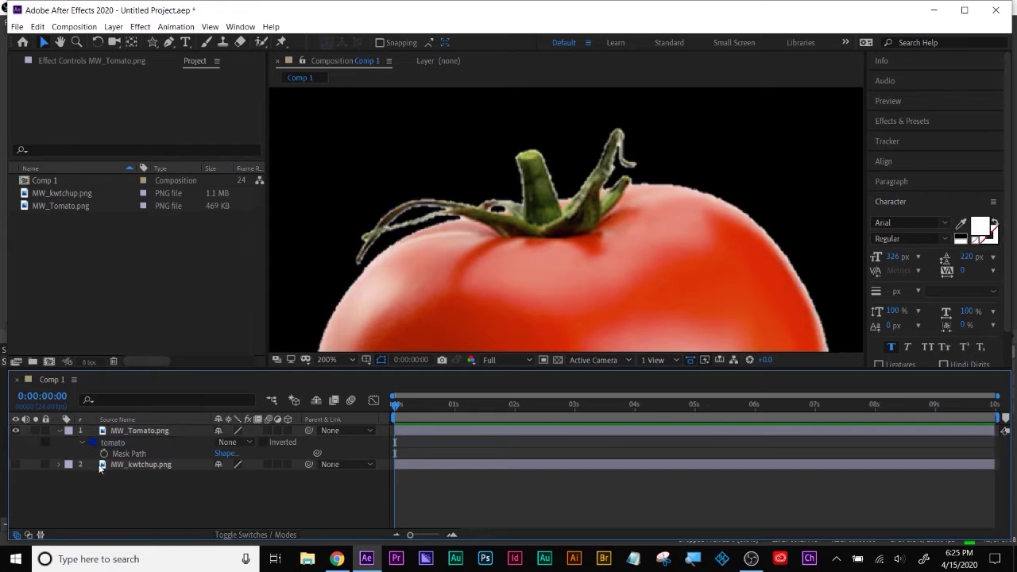
Step: Reveal the MW_kwtchup.png layer's mask and turn the bottle layer's visibility back on
left_click(101, 467)
key("m")
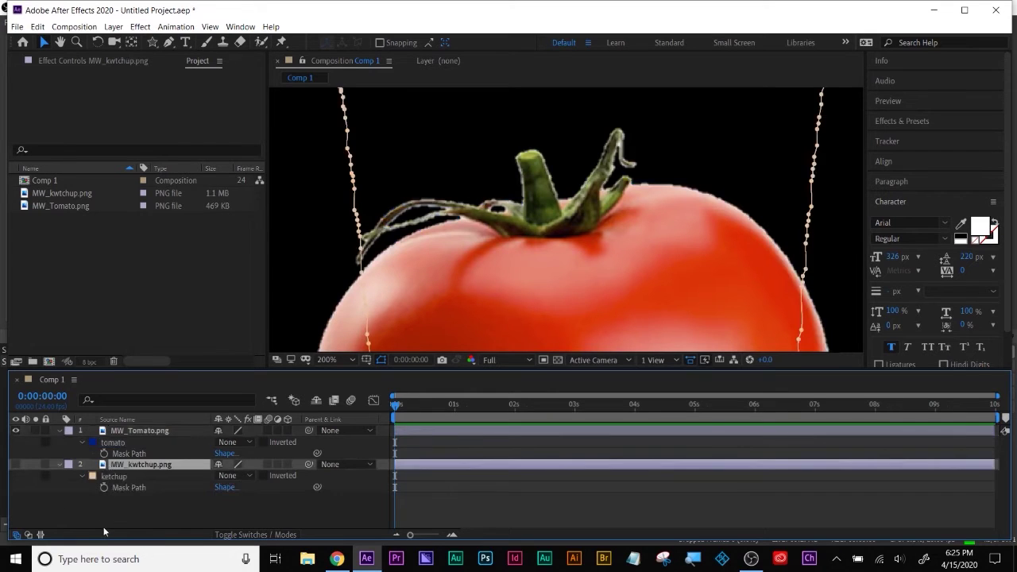
left_click(15, 465)
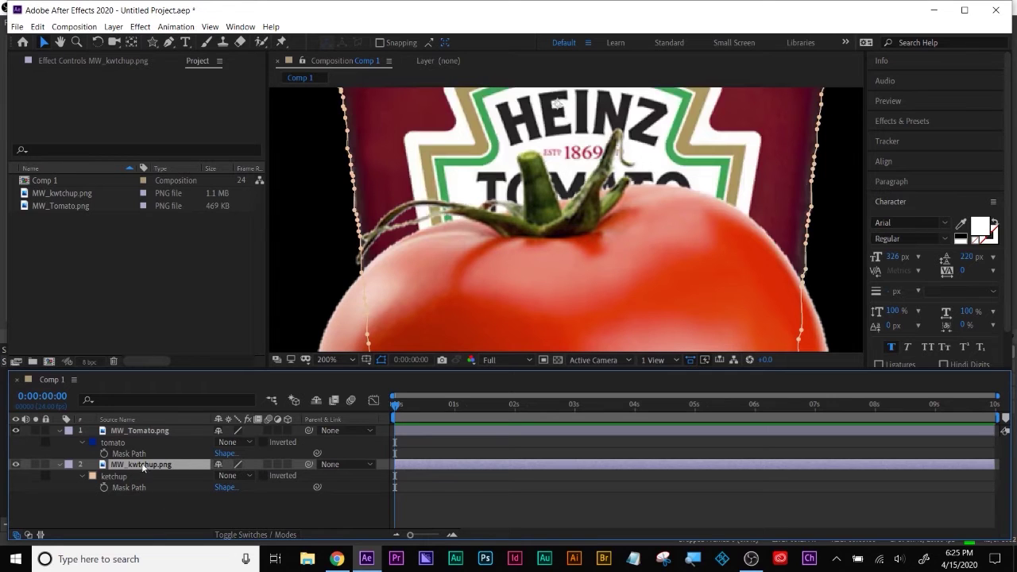
left_click(164, 522)
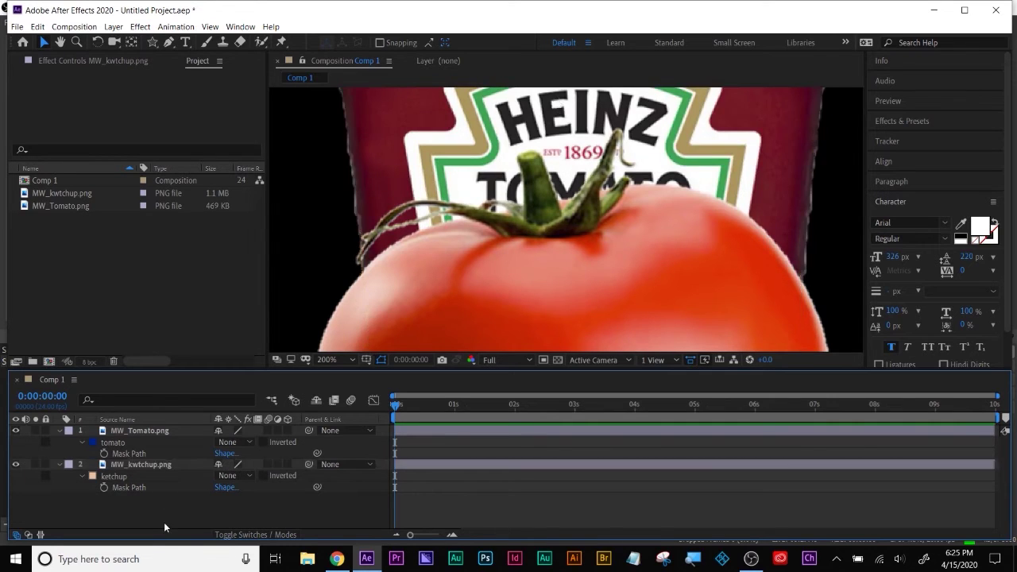
left_click_drag(176, 367, 176, 379)
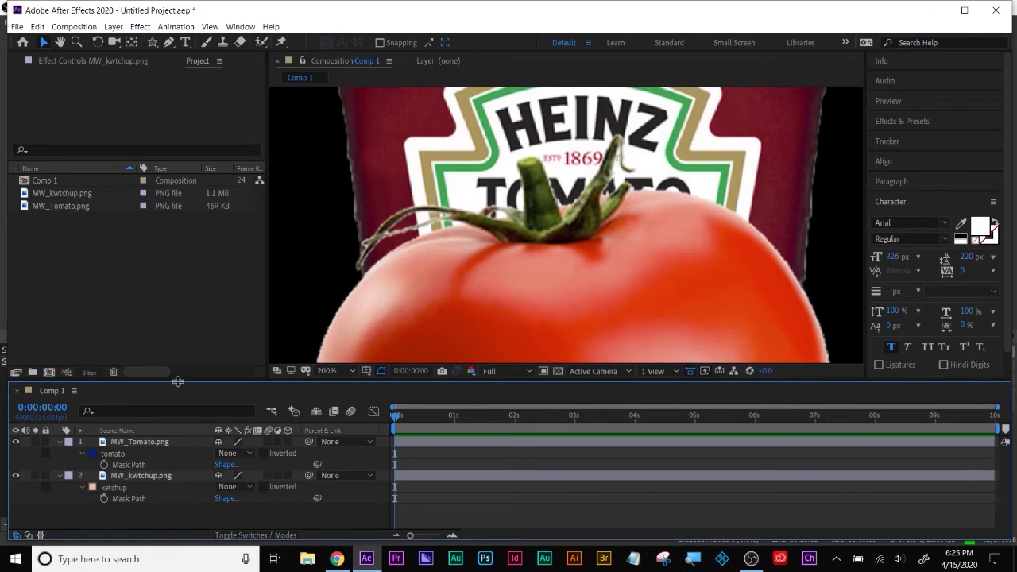
Step: Copy the tomato mask and paste it onto the MW_kwtchup.png layer
left_click(119, 493)
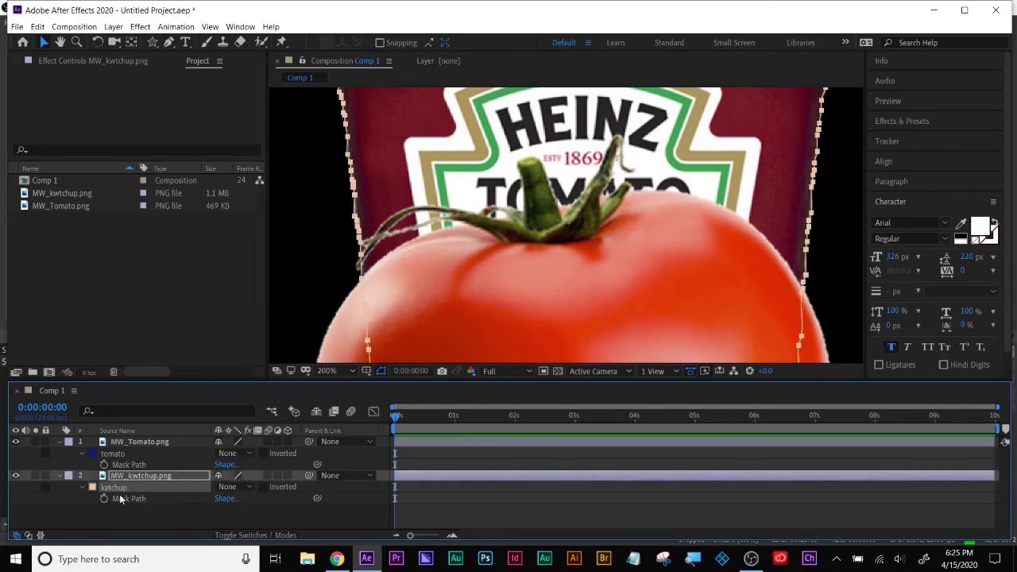
left_click(123, 443)
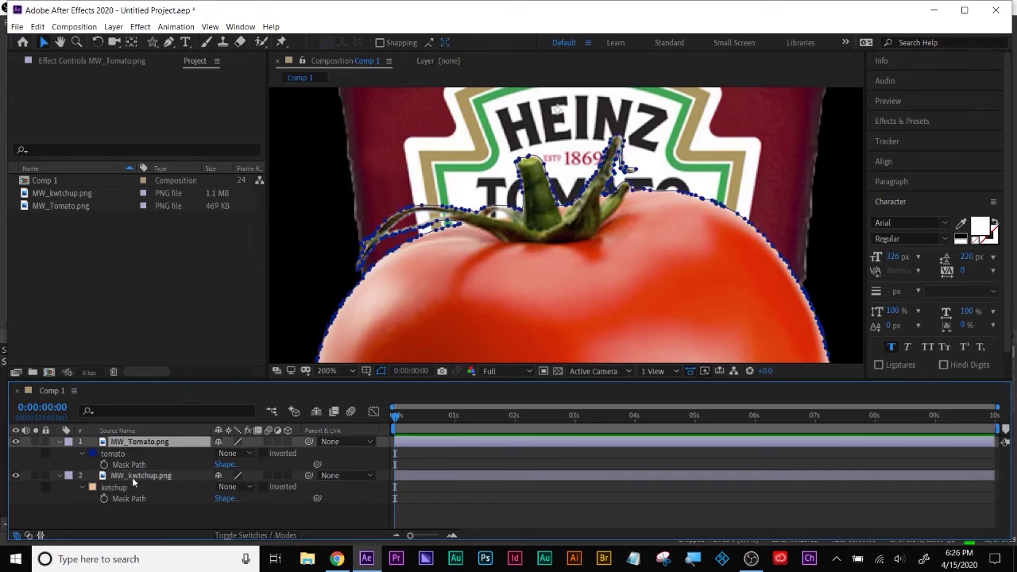
left_click(115, 451)
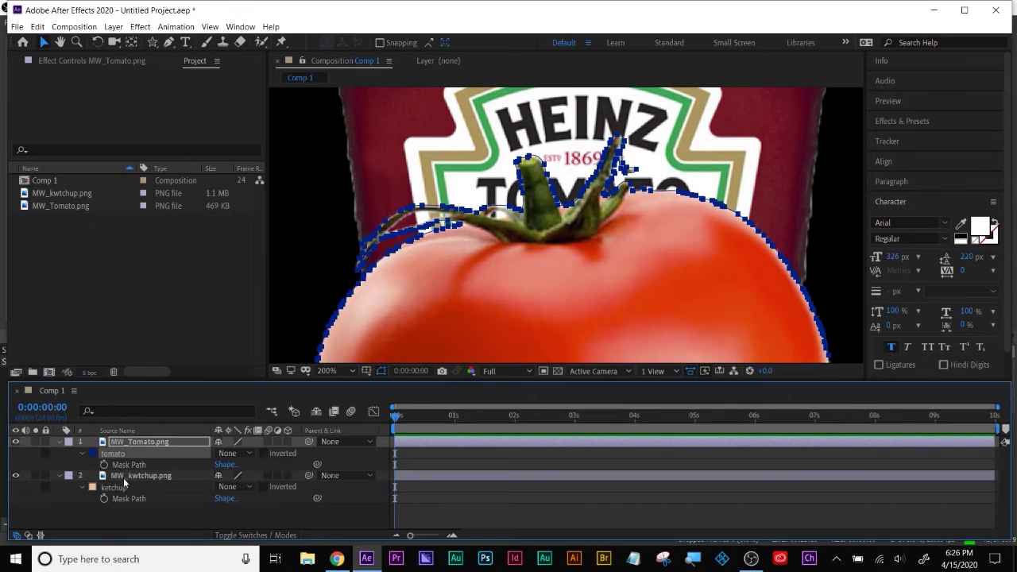
left_click(125, 477)
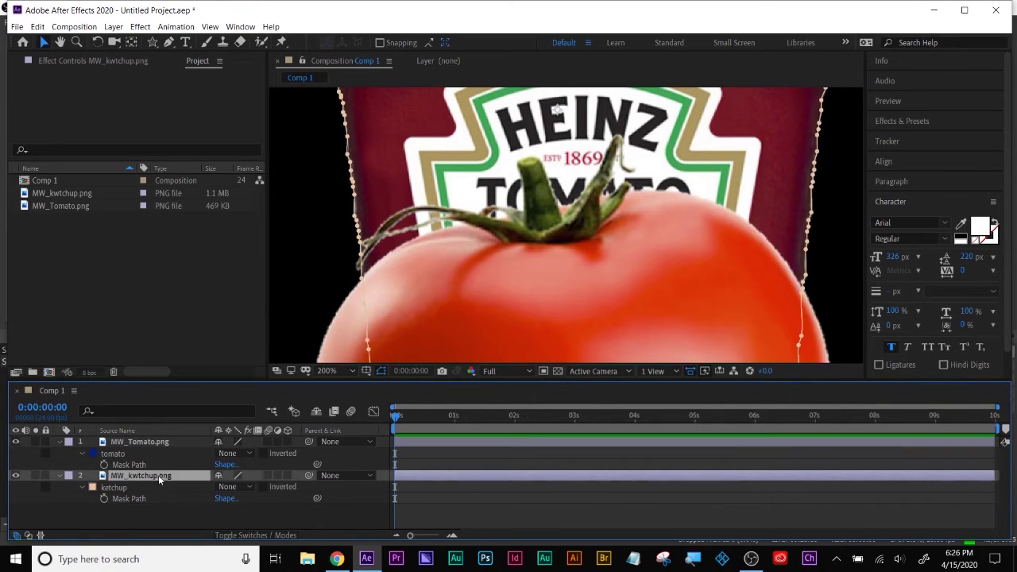
key("ctrl+v")
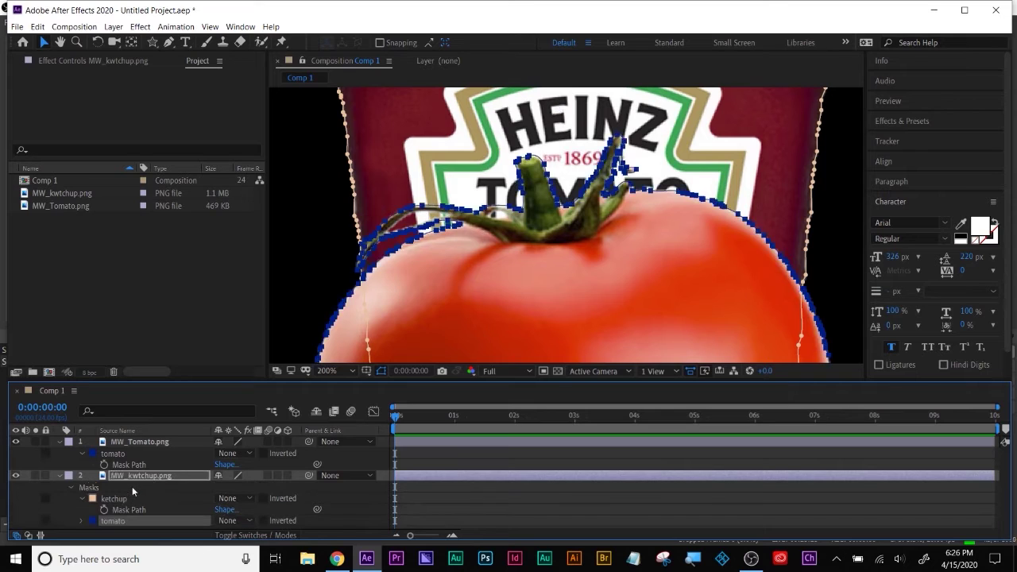
left_click(82, 499)
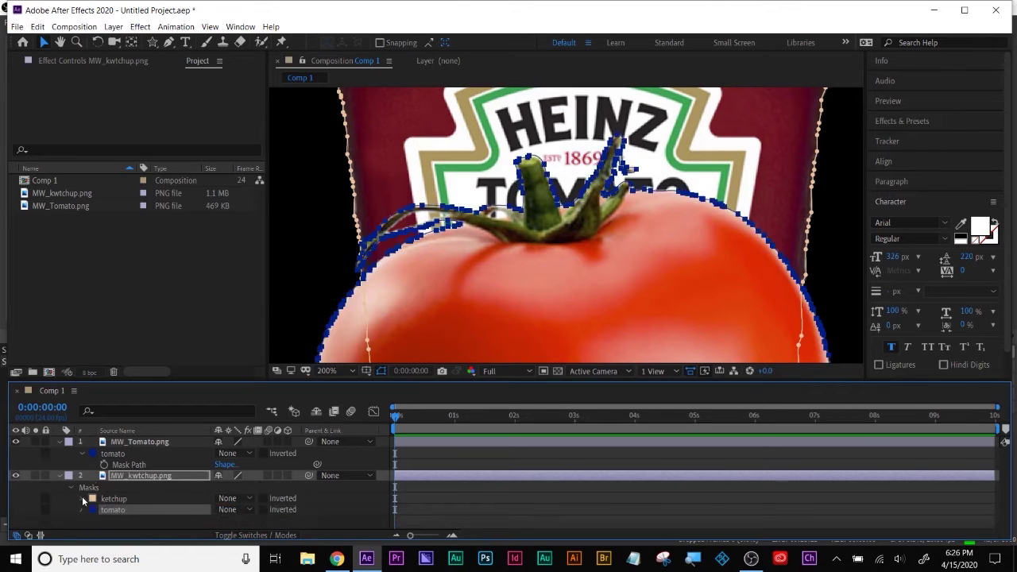
Step: Copy the ketchup mask and paste it onto the MW_Tomato.png layer
left_click(114, 525)
left_click(127, 475)
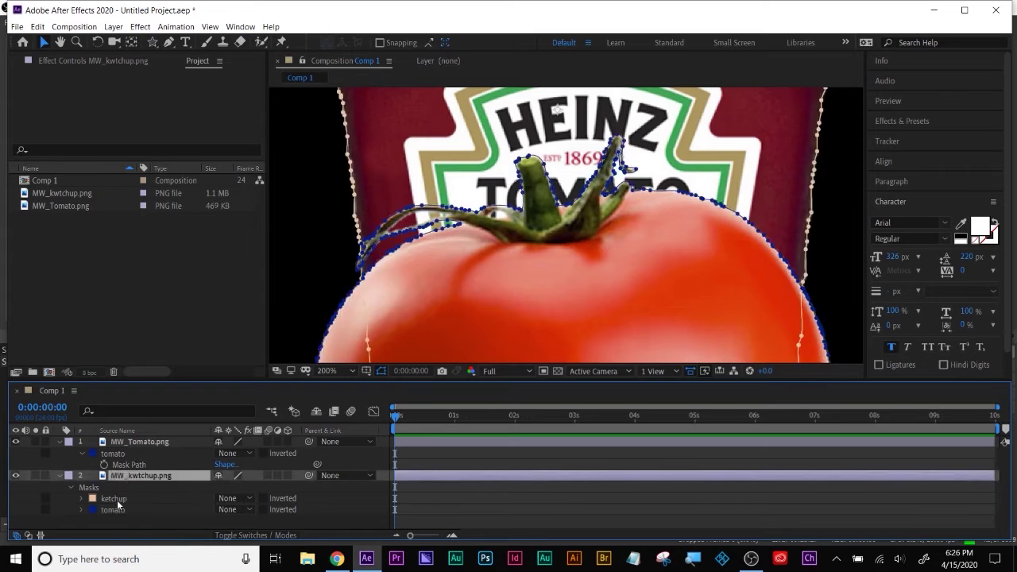
left_click(116, 499)
left_click(140, 443)
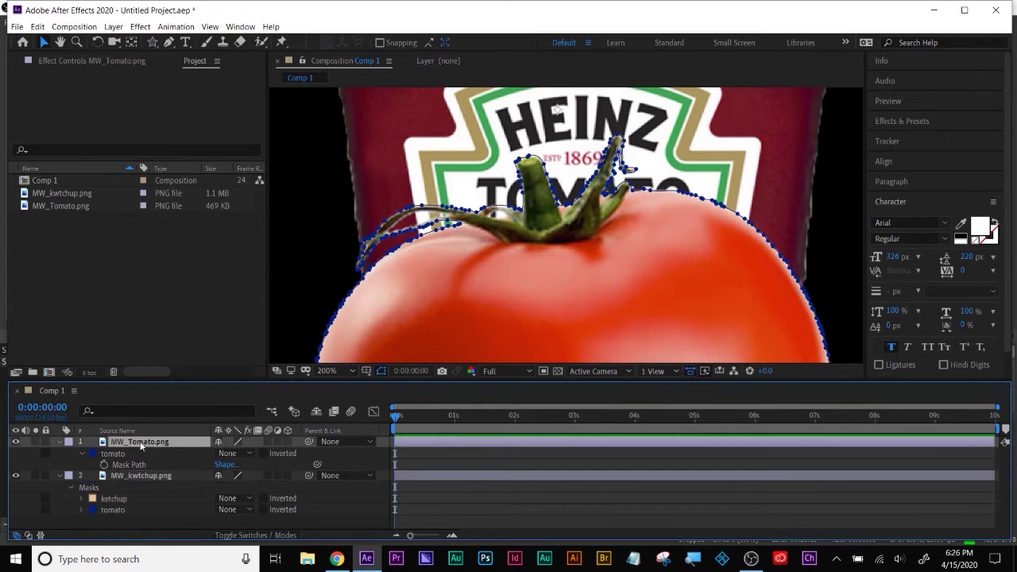
left_click(110, 501)
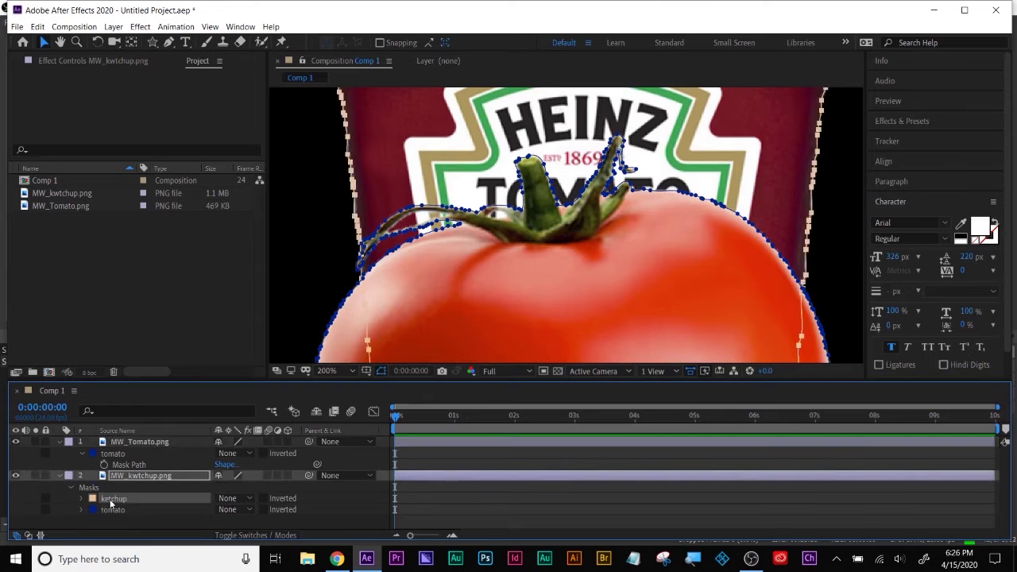
left_click(131, 442)
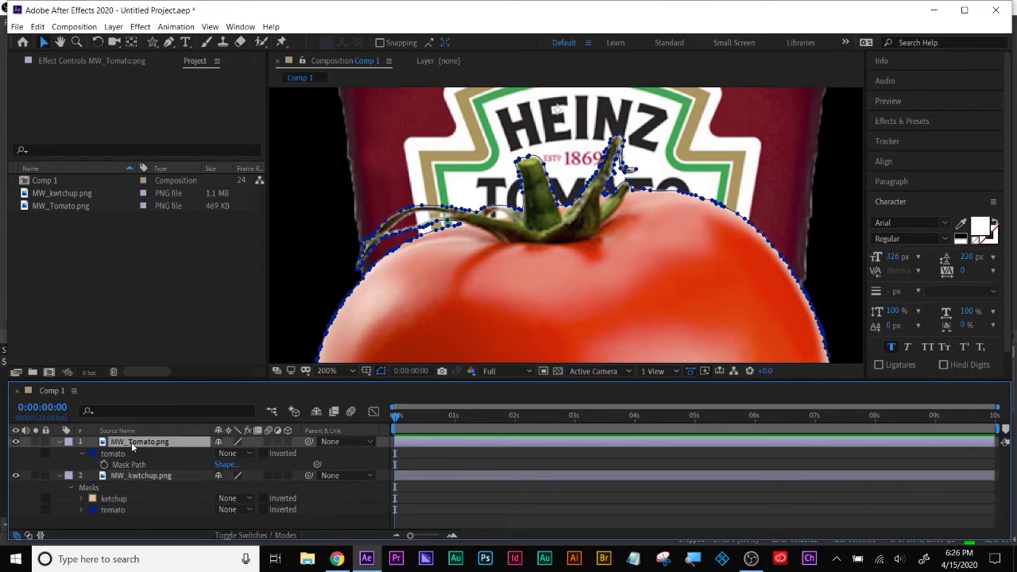
key("ctrl+v")
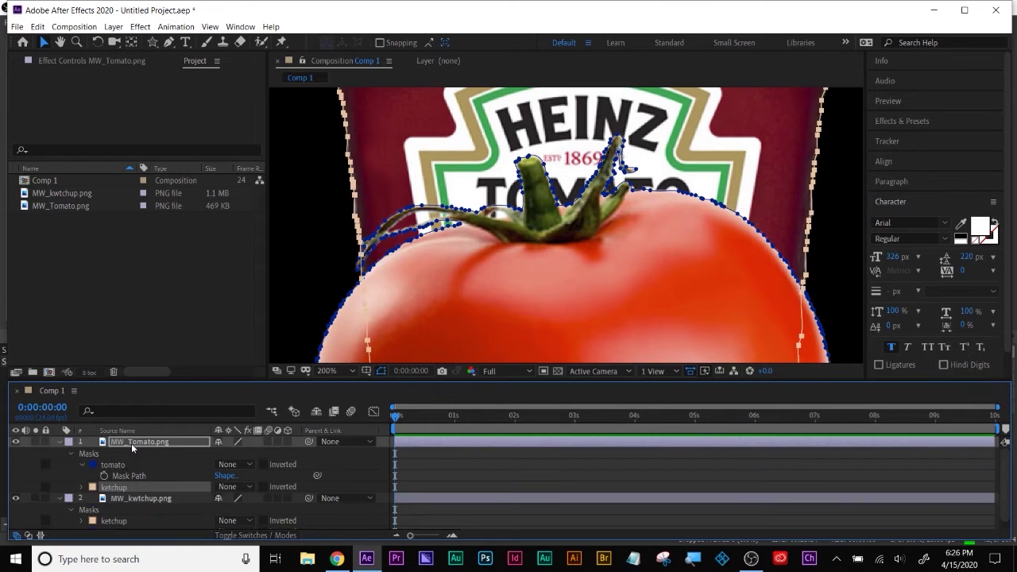
left_click(83, 466)
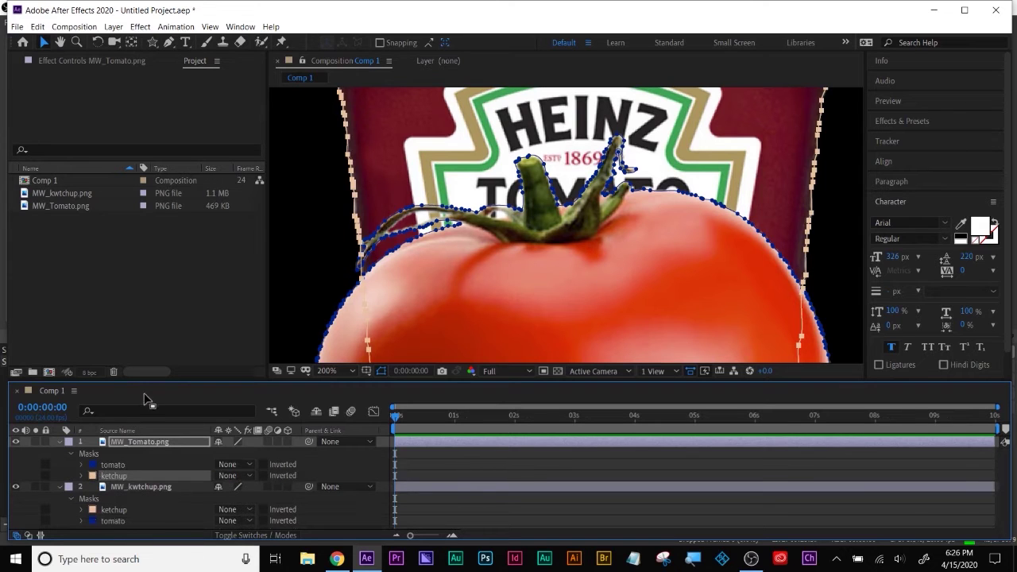
left_click_drag(157, 381, 155, 344)
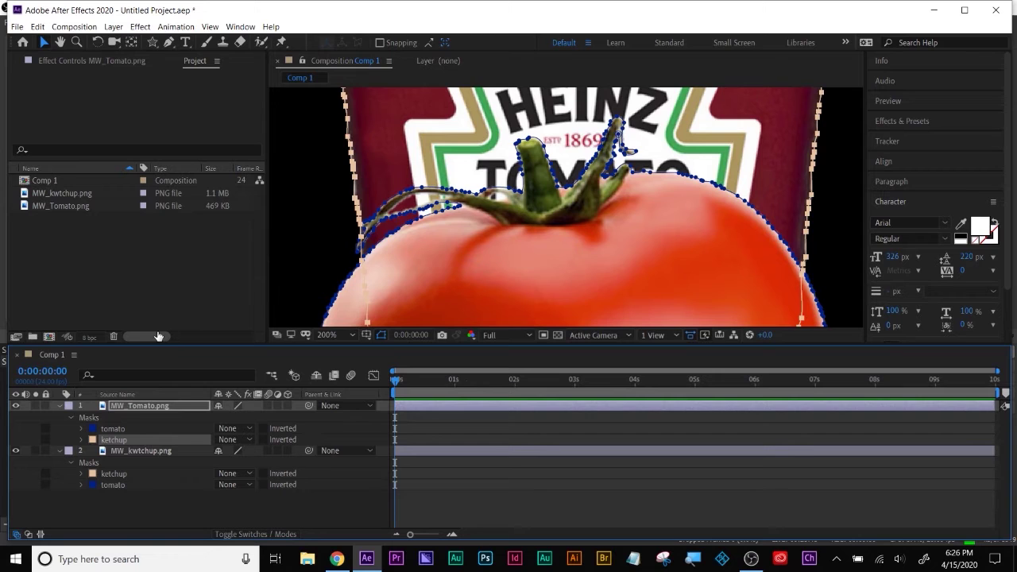
Step: Turn off MW_Tomato.png's visibility and select the MW_kwtchup.png layer
left_click(109, 512)
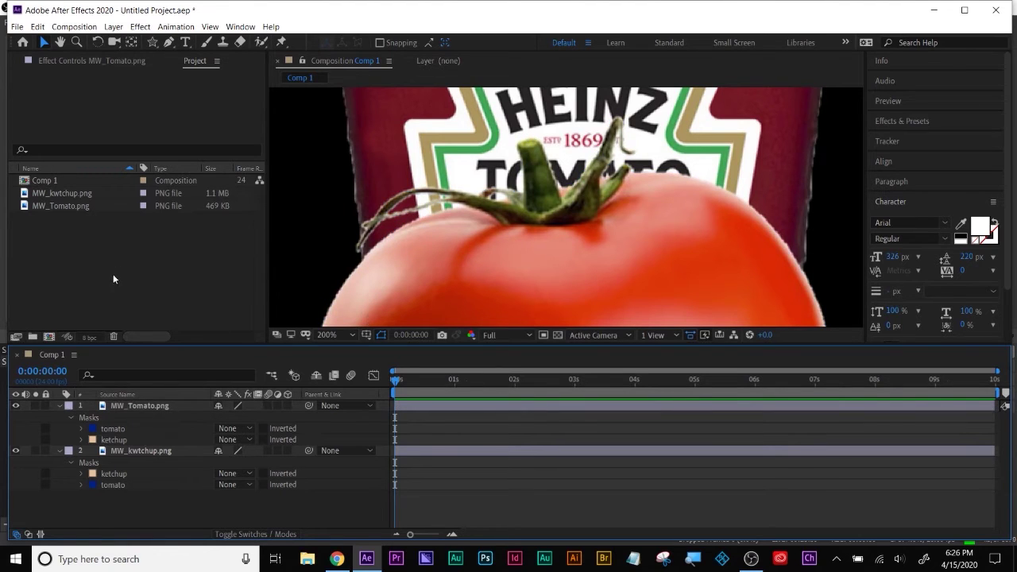
left_click(135, 408)
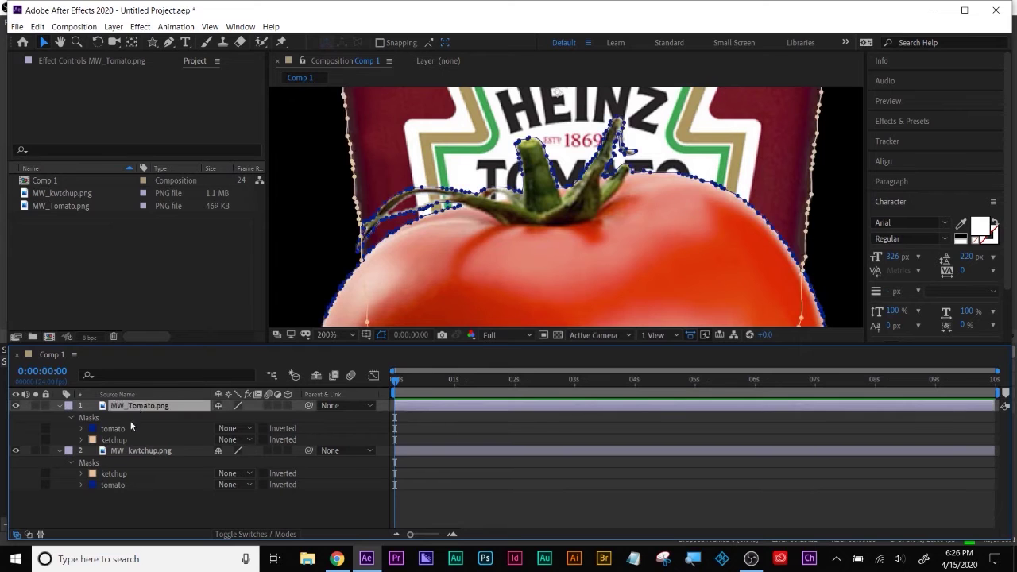
left_click(125, 451)
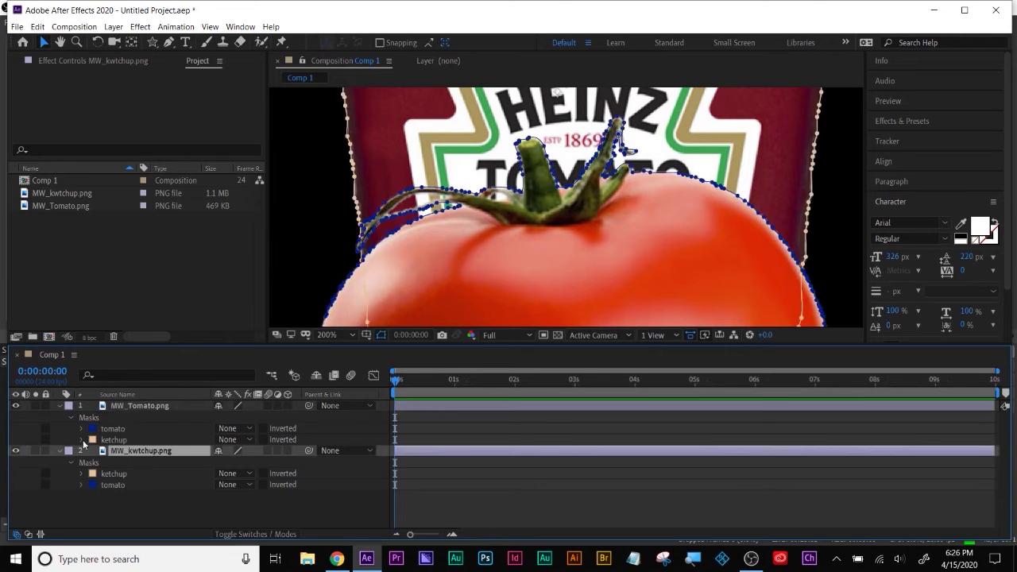
left_click(15, 405)
left_click(123, 407)
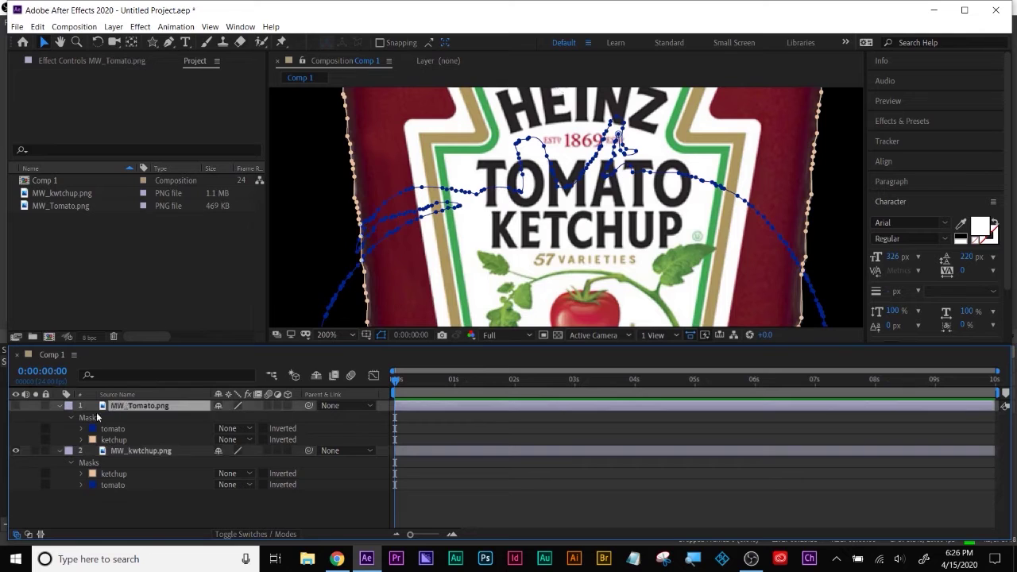
left_click(129, 450)
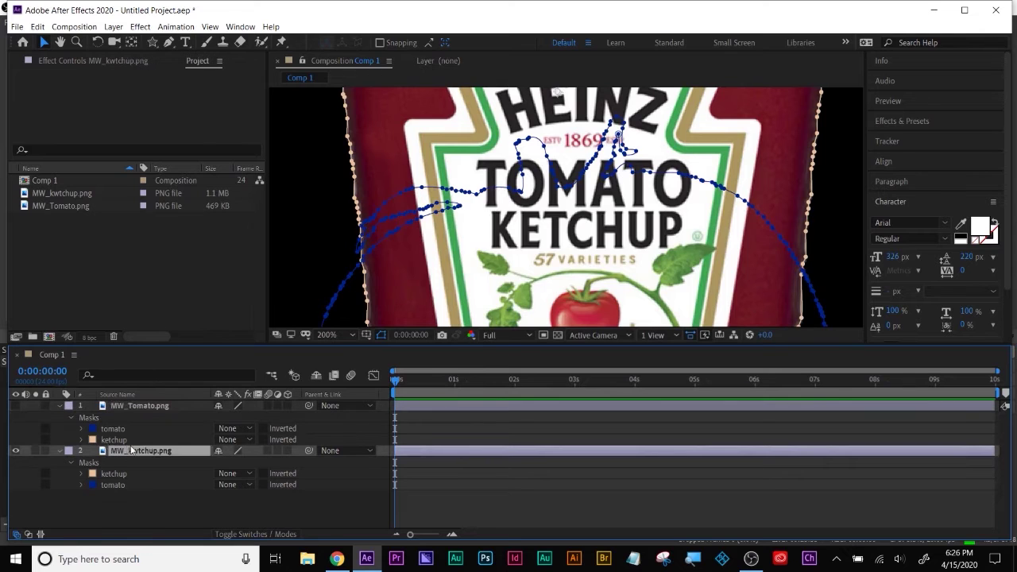
left_click(921, 124)
left_click(915, 136)
Step: Search Effects & Presets for 'res' and drop Distort > Reshape onto MW_kwtchup.png
type("res")
left_click_drag(920, 309, 573, 451)
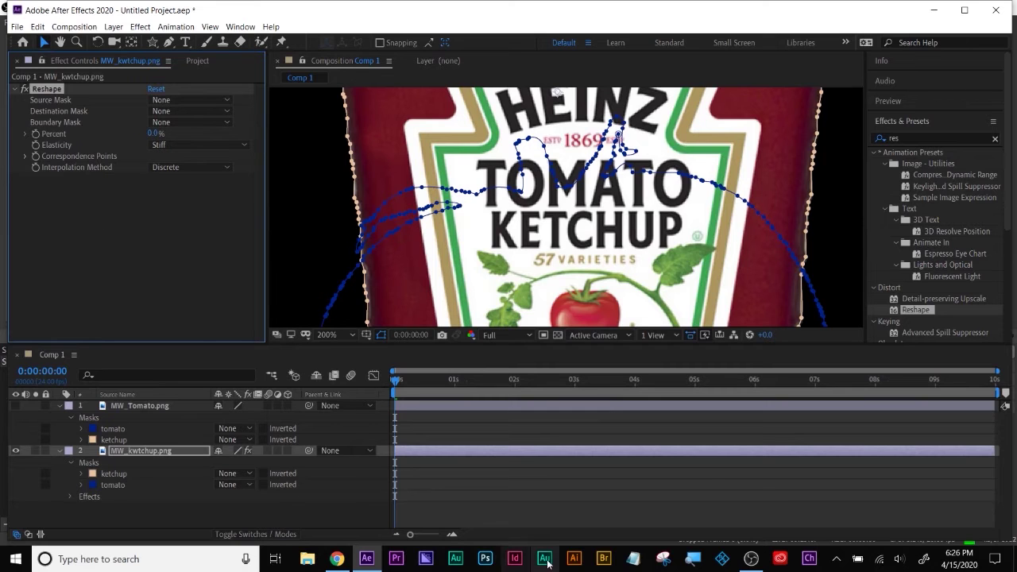
left_click(699, 561)
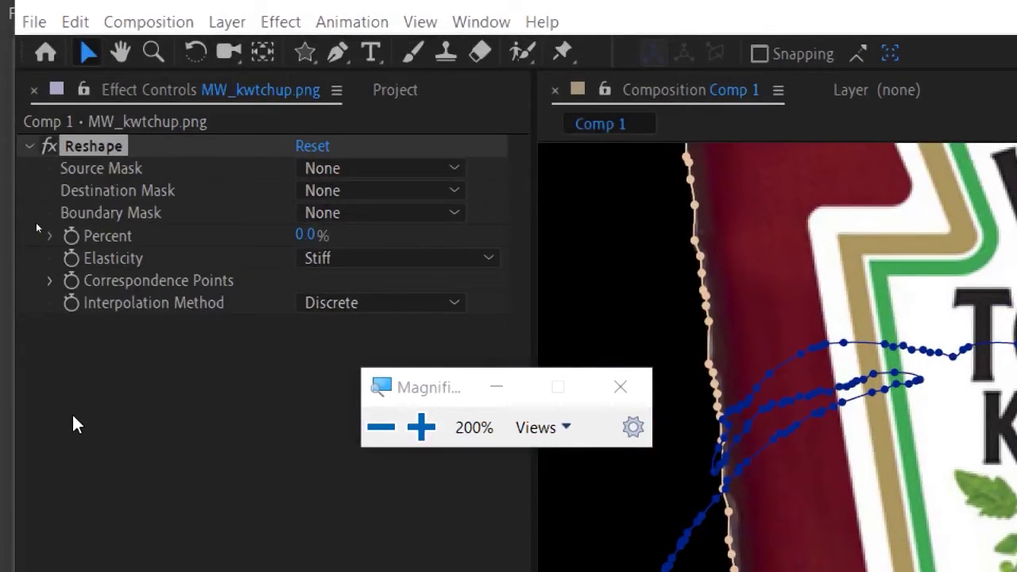
left_click(357, 191)
Step: Set Reshape Destination to ketchup, Source to tomato, Elasticity Liquid, Interpolation Linear
left_click(365, 266)
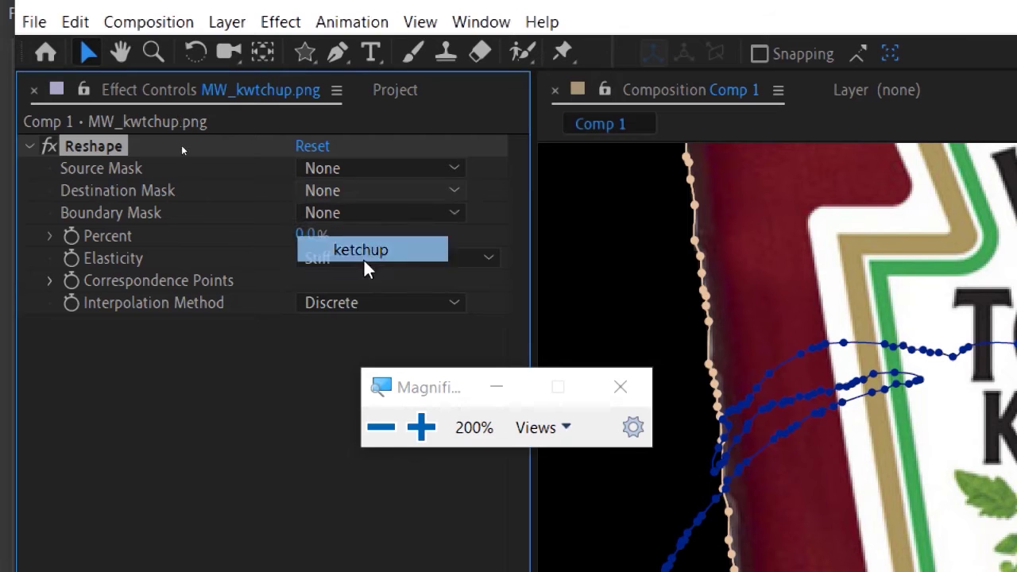
left_click(357, 168)
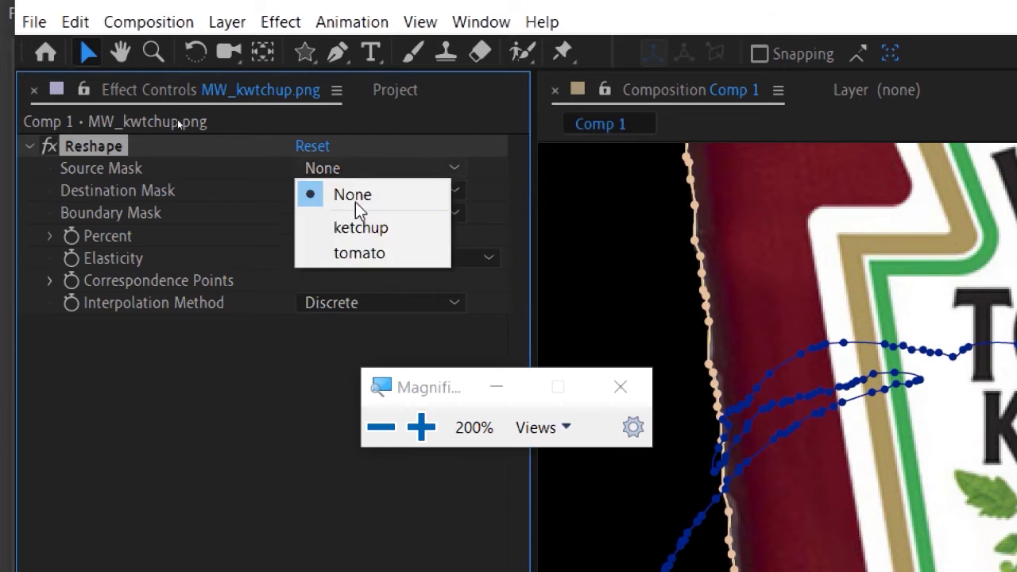
left_click(356, 253)
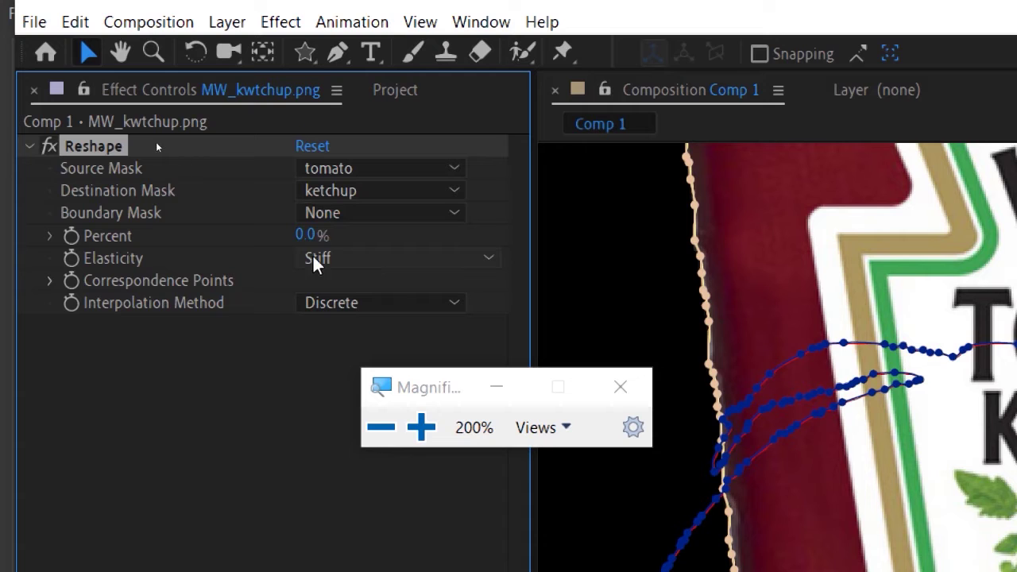
left_click(347, 260)
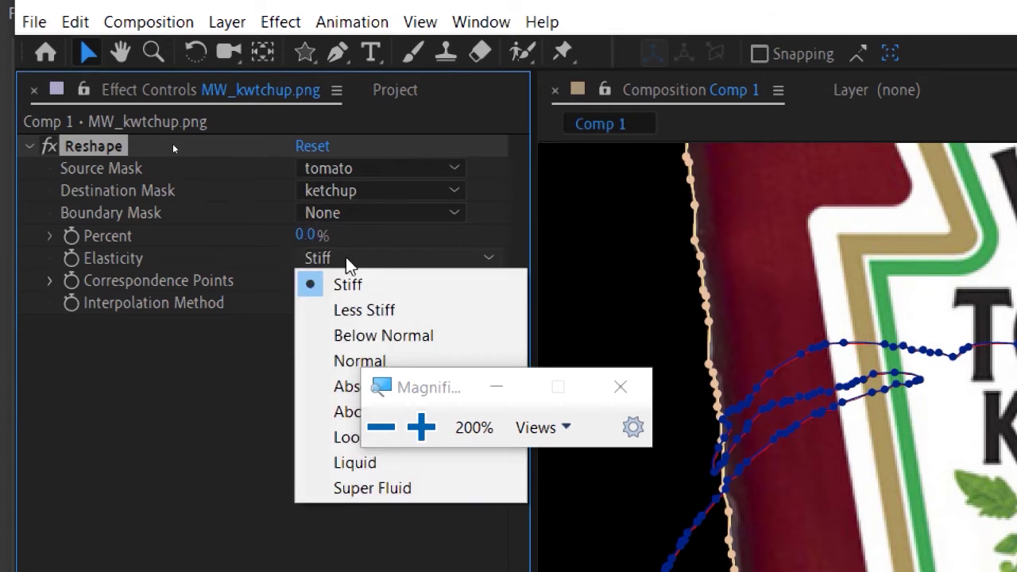
left_click(342, 463)
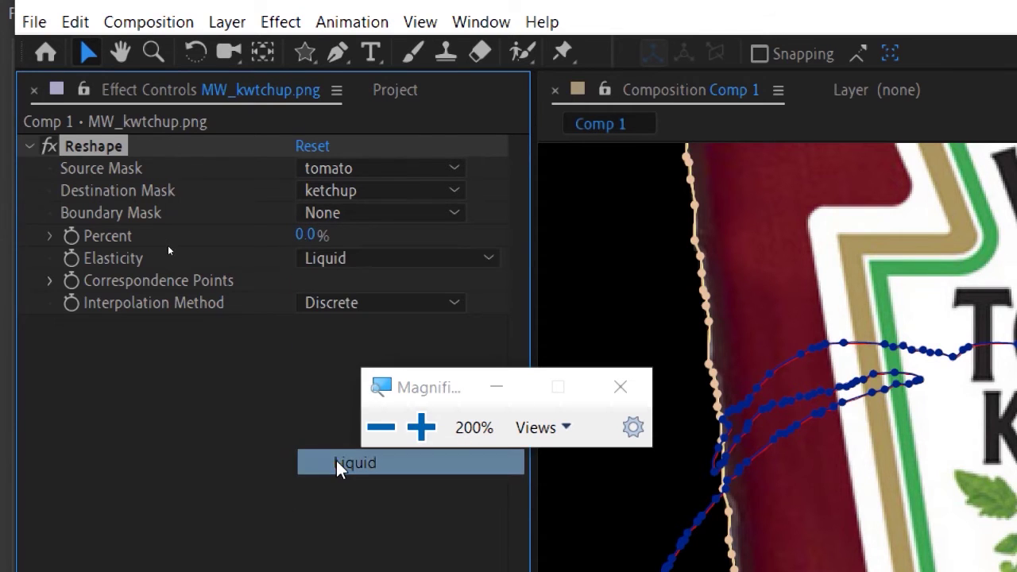
left_click(336, 310)
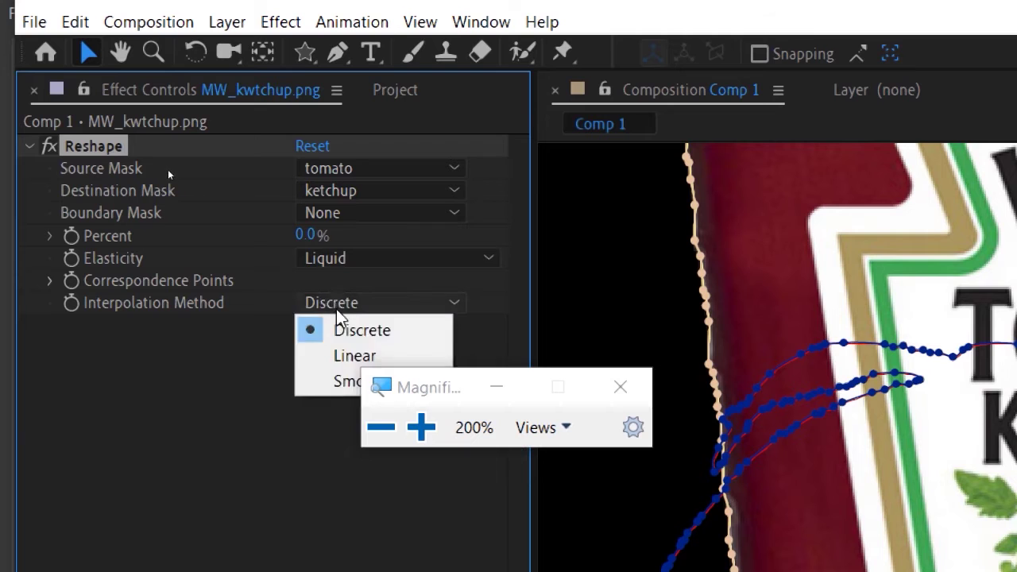
left_click(339, 358)
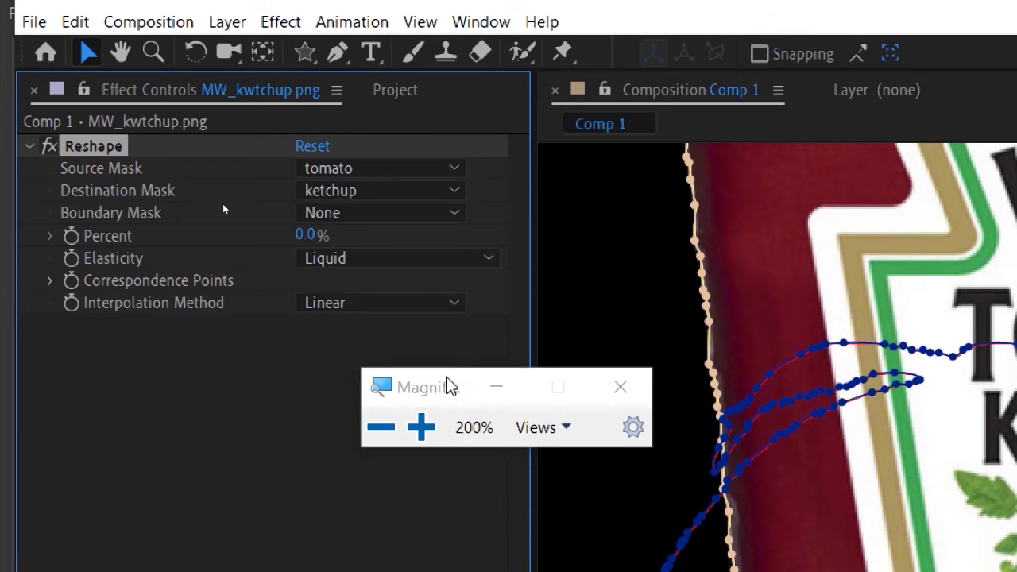
left_click_drag(448, 386, 444, 445)
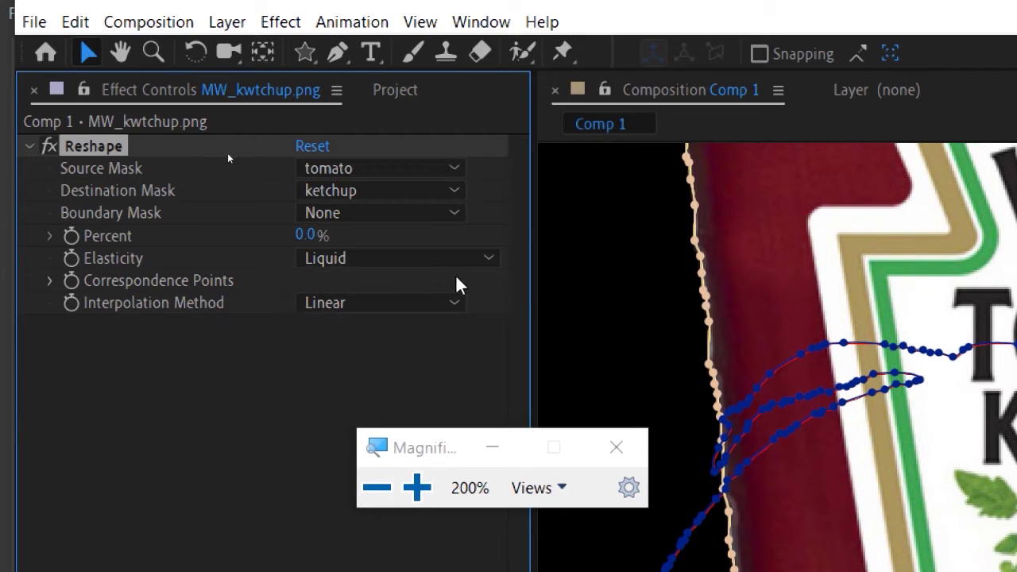
Step: Scrub Reshape Percent to 100% then 67%, pan to the bottle, then return Percent to 0%
left_click_drag(308, 232, 459, 231)
left_click_drag(294, 242, 274, 236)
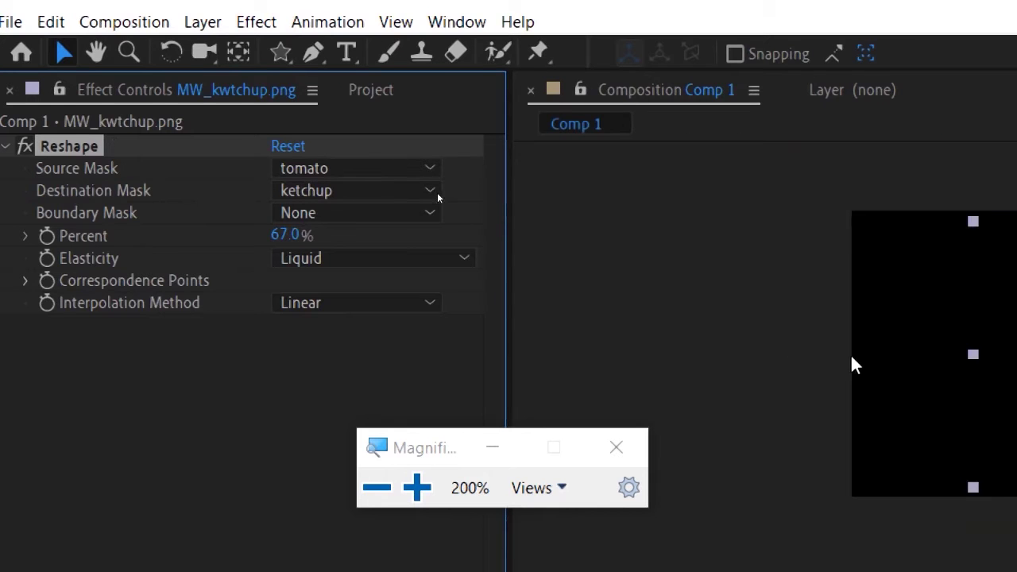
key("h")
left_click_drag(924, 368, 596, 305)
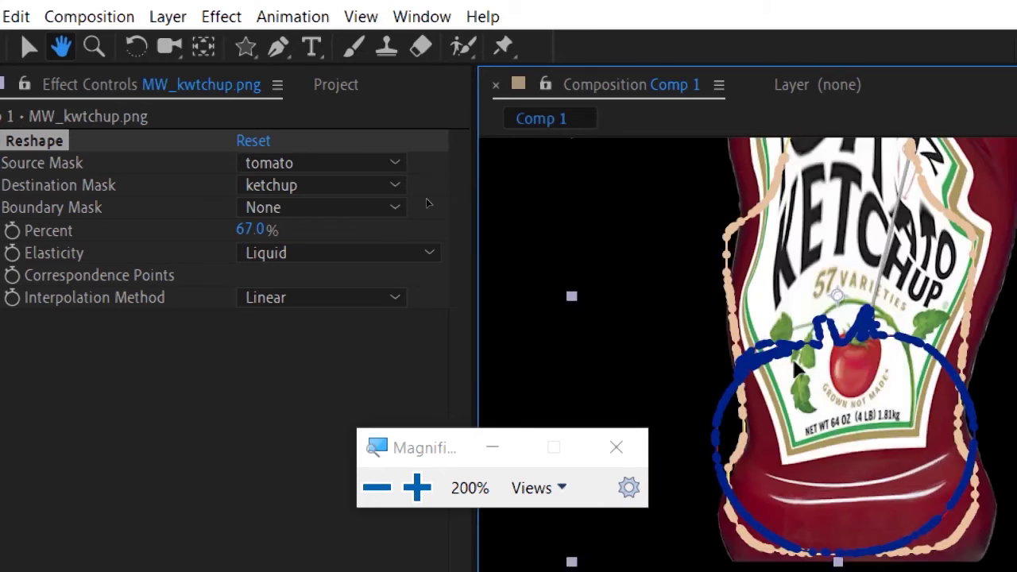
key("v")
key("comma")
key("h")
left_click_drag(834, 338, 656, 307)
key("v")
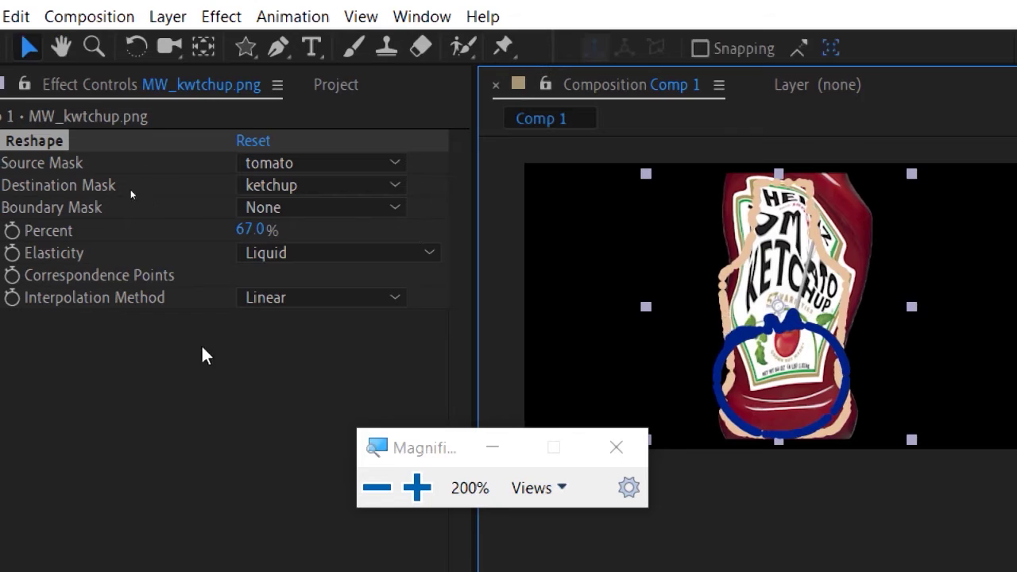
left_click_drag(253, 235, 68, 357)
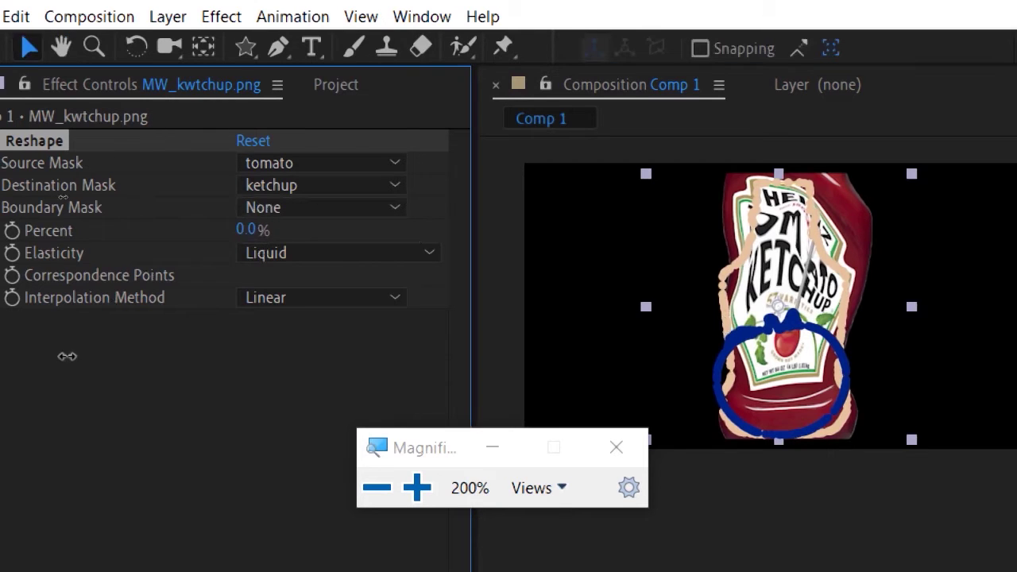
Step: Make ketchup the Reshape Source Mask and tomato the Destination, previewing a higher Percent
left_click(296, 164)
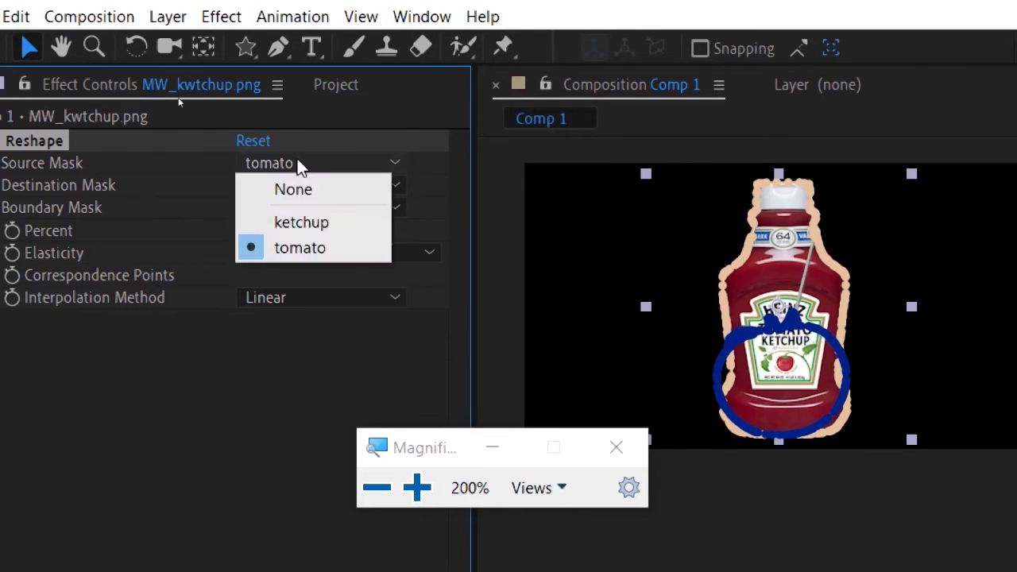
left_click(307, 223)
left_click(303, 187)
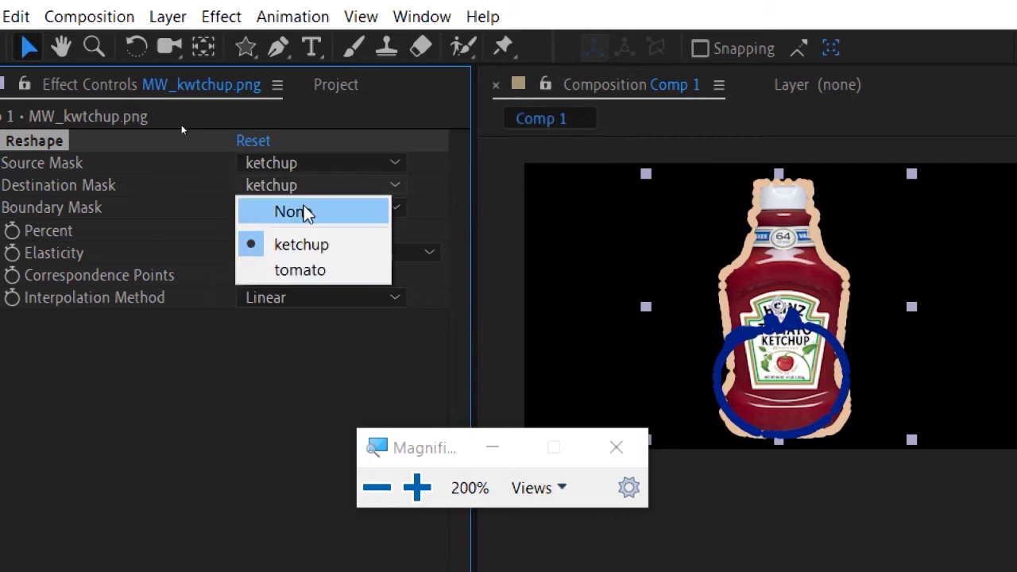
left_click(302, 271)
left_click_drag(242, 231, 300, 232)
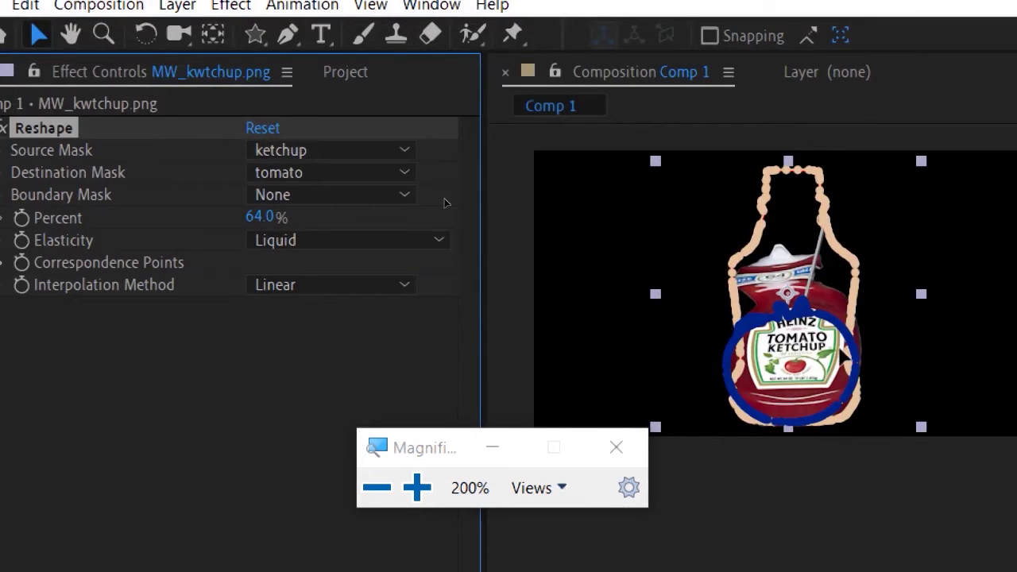
Step: Enter 0 as the Reshape Percent
left_click(256, 218)
type("0")
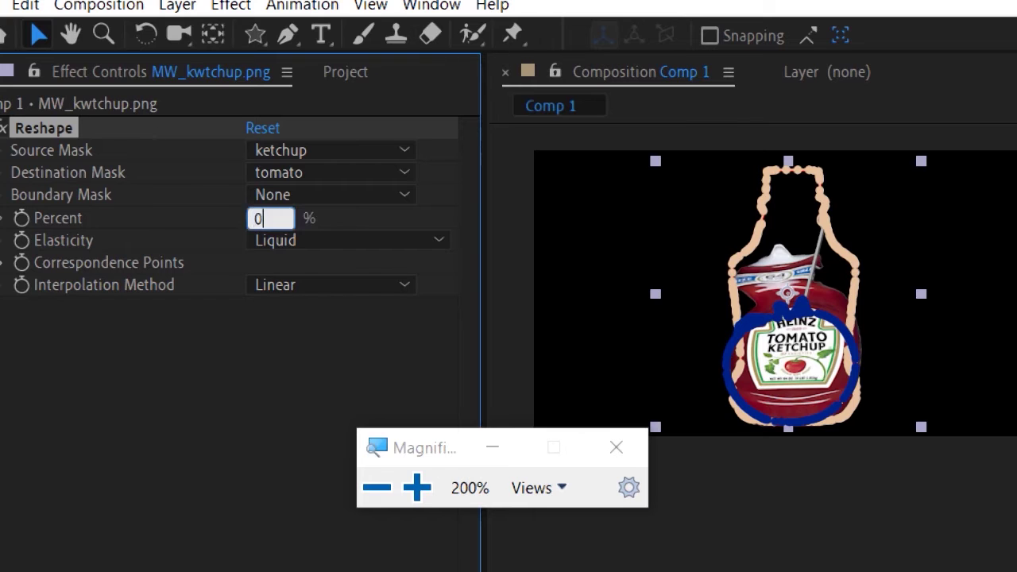
key("Return")
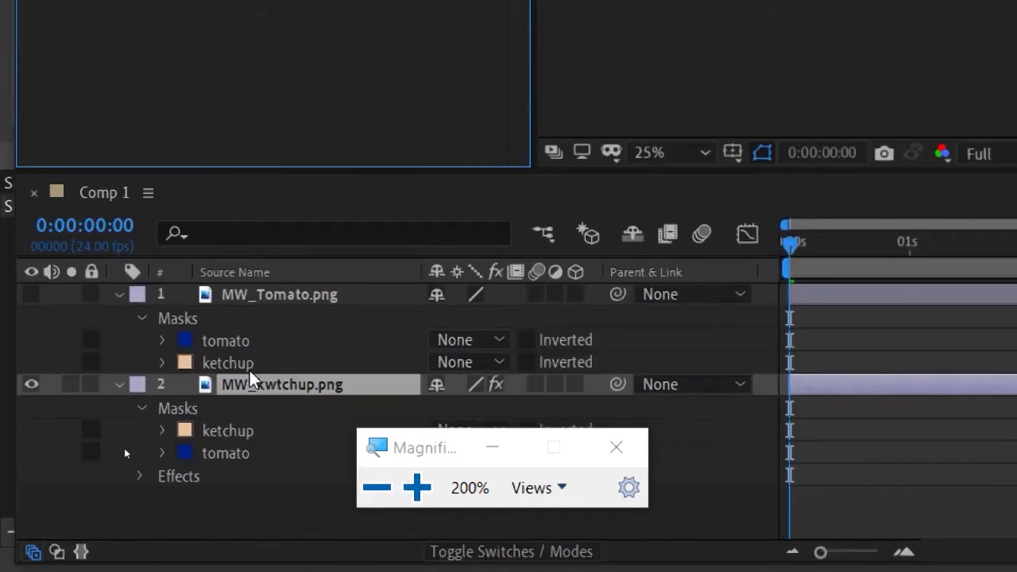
Step: Expand the bottle layer's masks and switch the ketchup mask's mode from None to Add
left_click(162, 453)
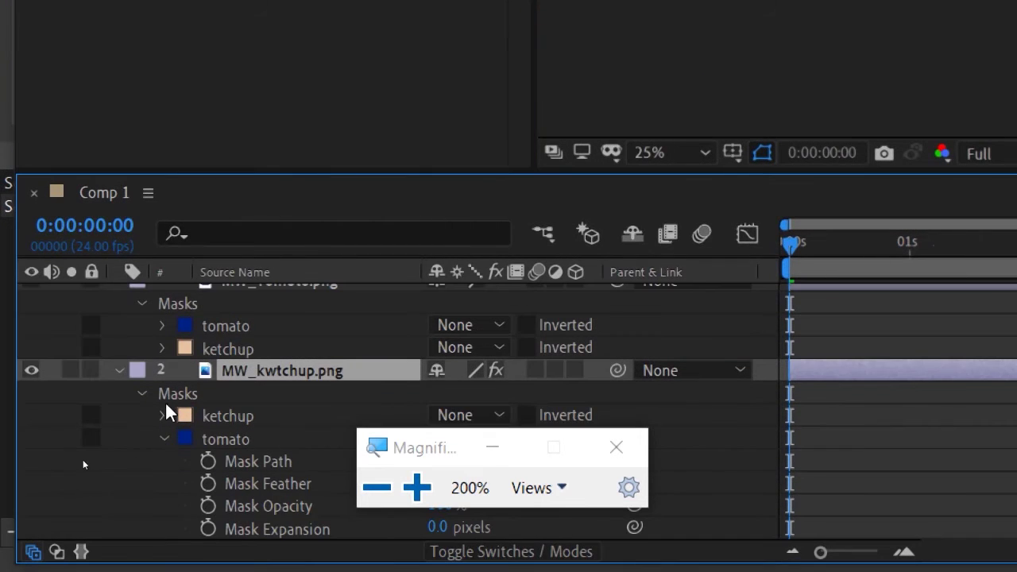
left_click(162, 430)
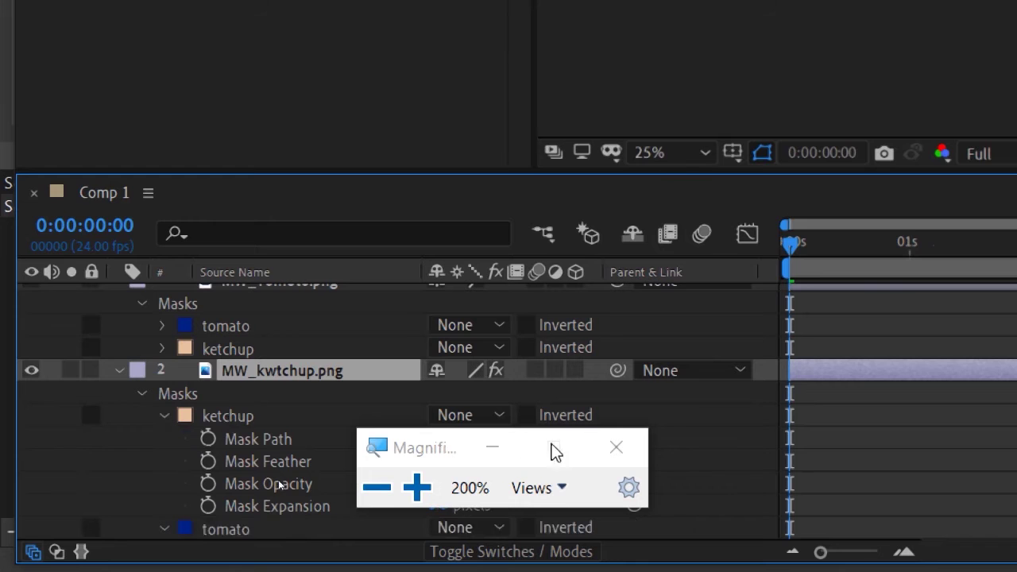
left_click(592, 448)
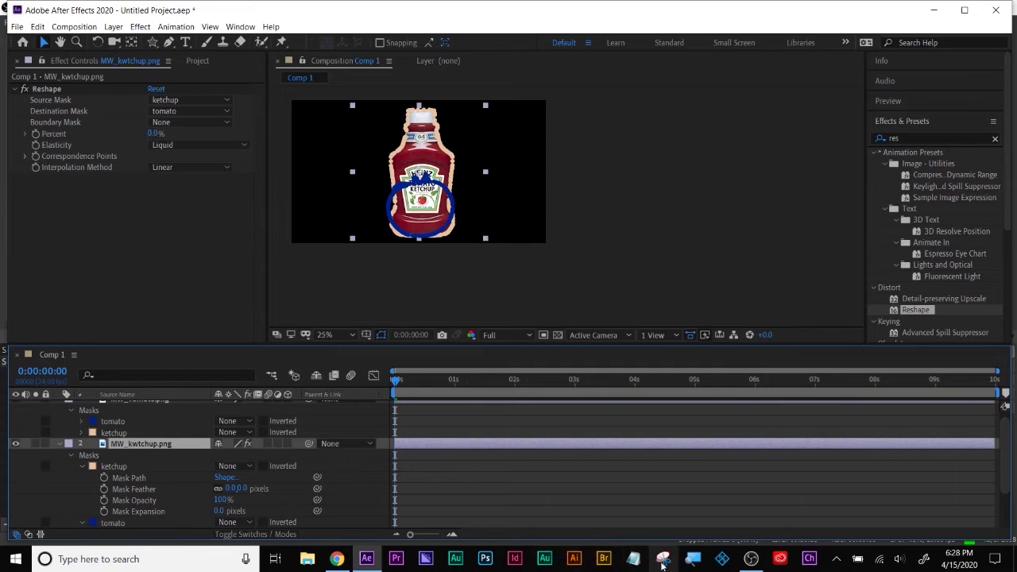
left_click(633, 558)
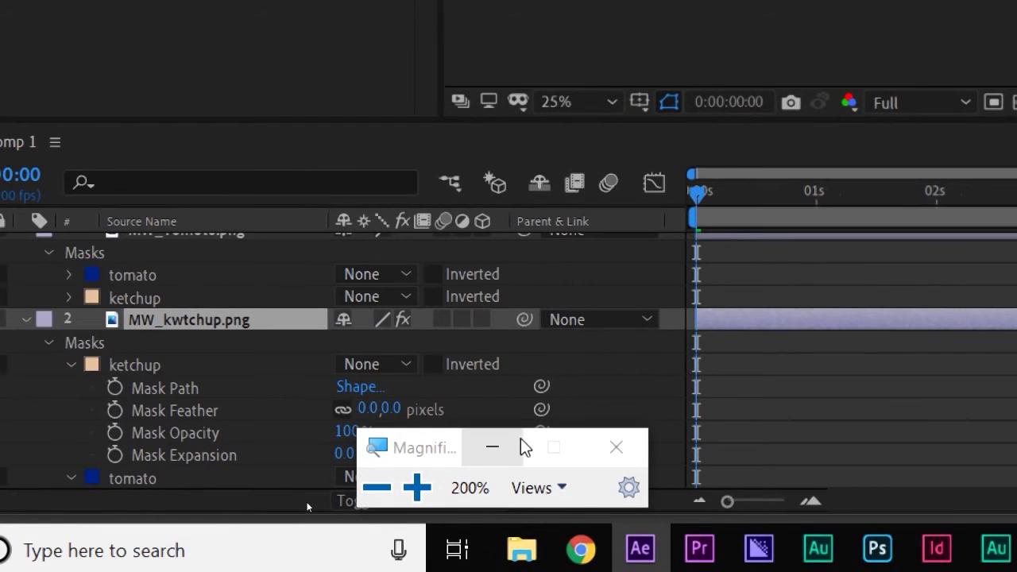
left_click_drag(454, 440, 375, 191)
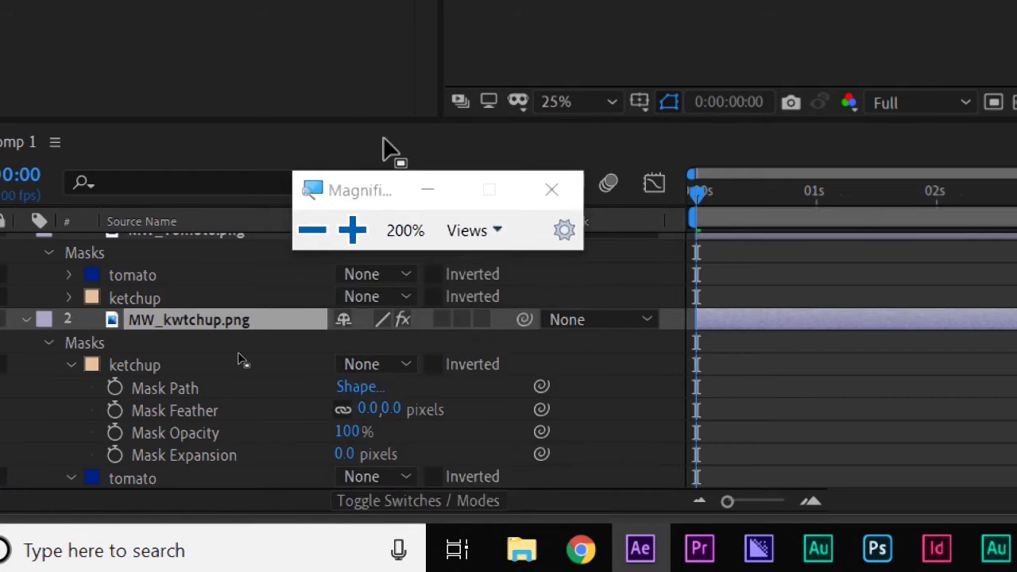
left_click(397, 367)
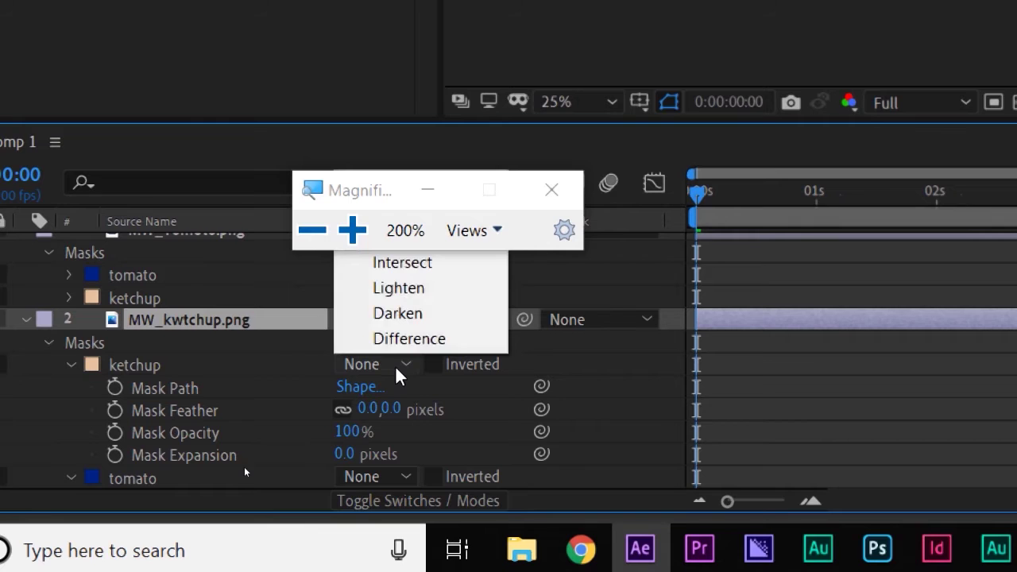
left_click(238, 329)
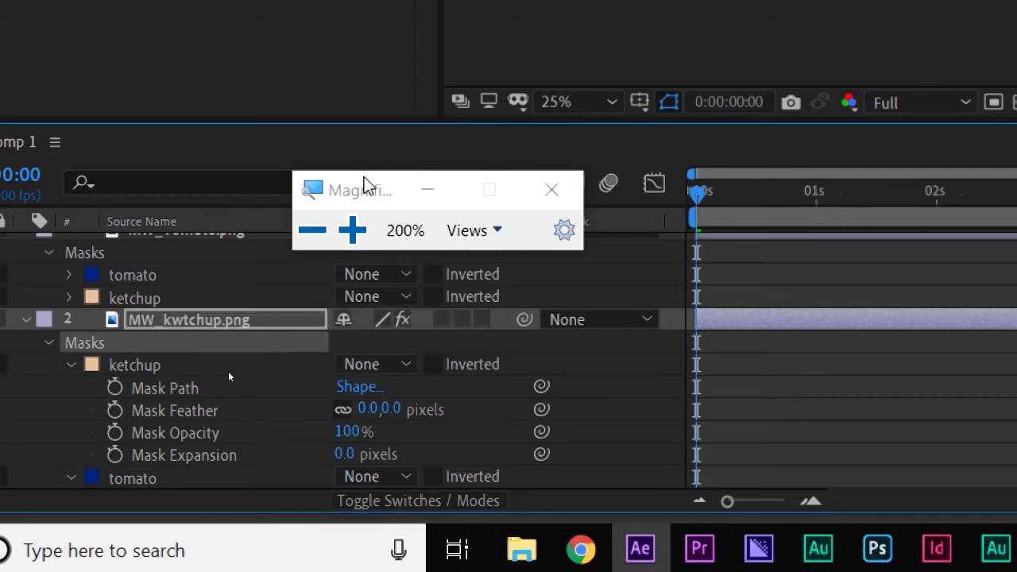
left_click_drag(365, 188, 341, 68)
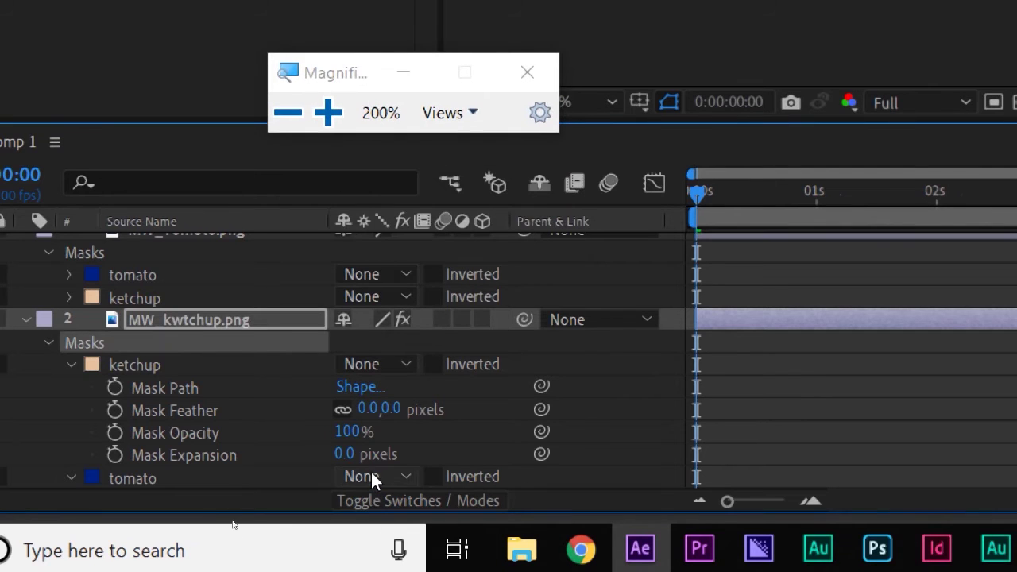
left_click(370, 365)
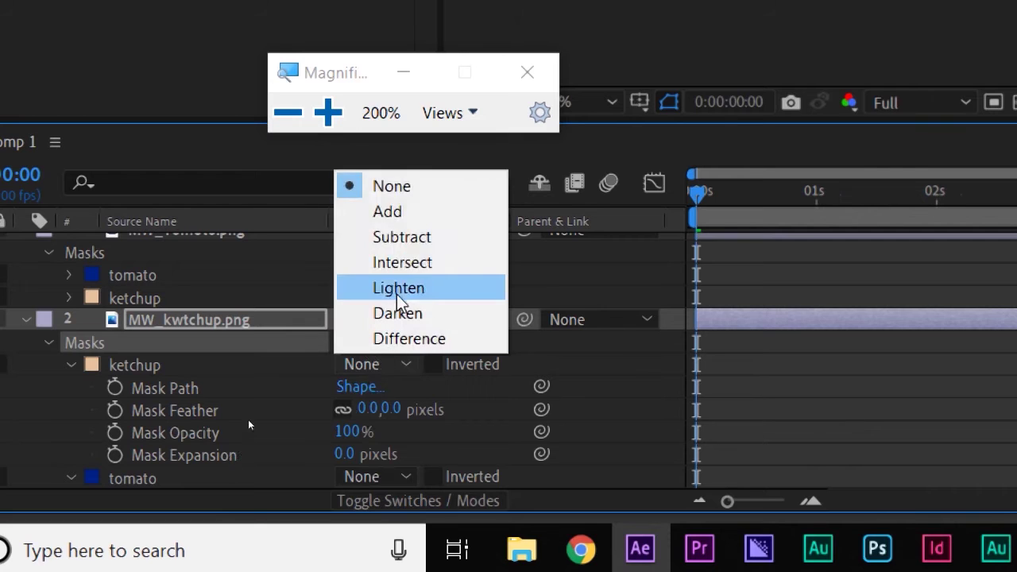
left_click(402, 212)
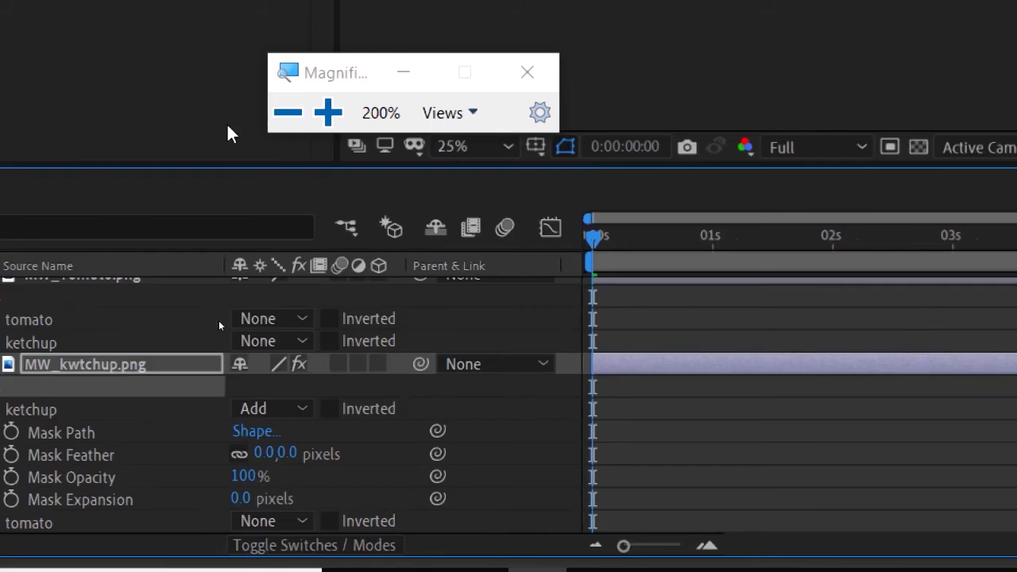
left_click(282, 113)
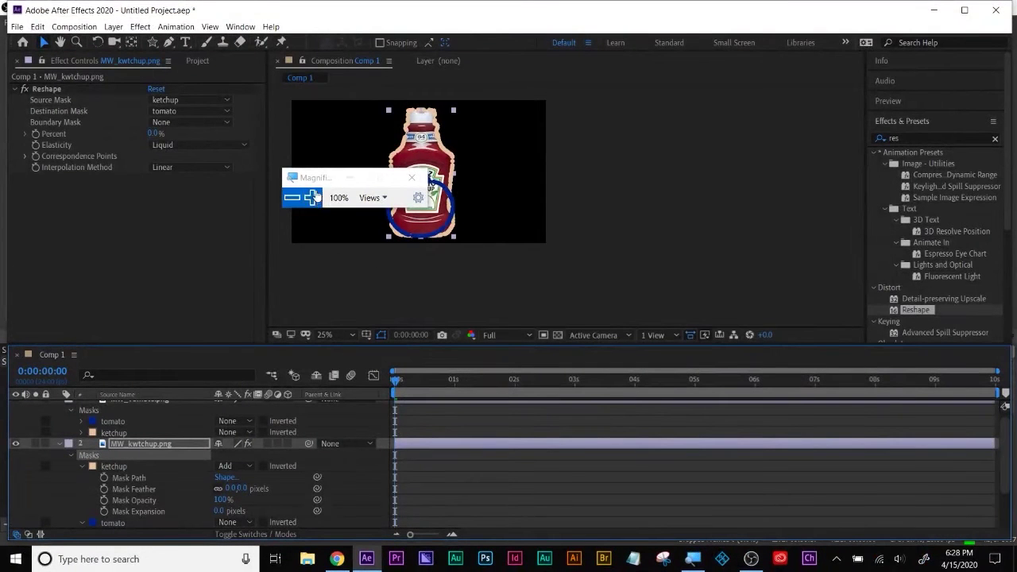
Step: Enter 50 as the Reshape Percent, then scrub it up to 100%
left_click_drag(317, 177, 566, 245)
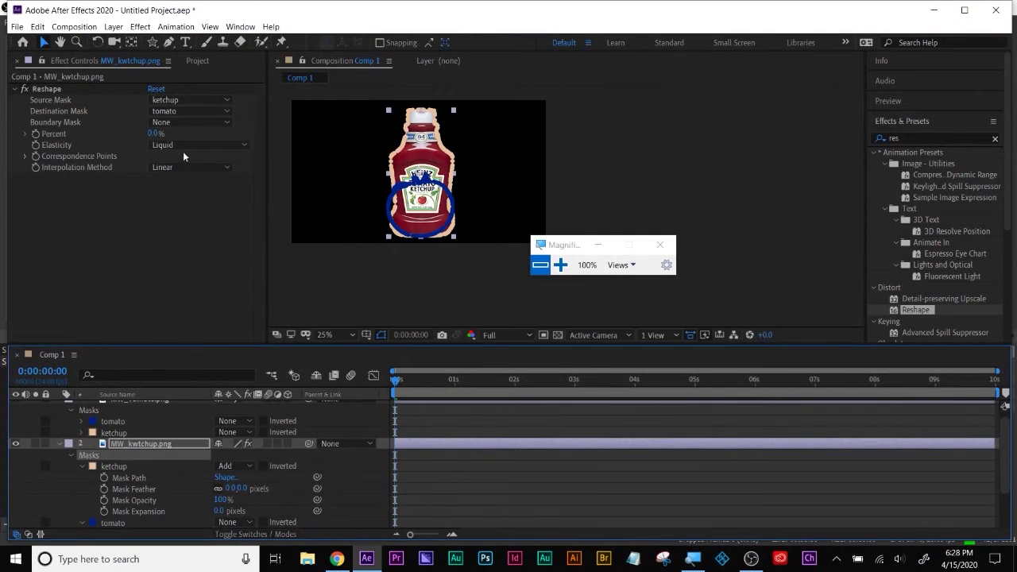
left_click(154, 134)
type("5")
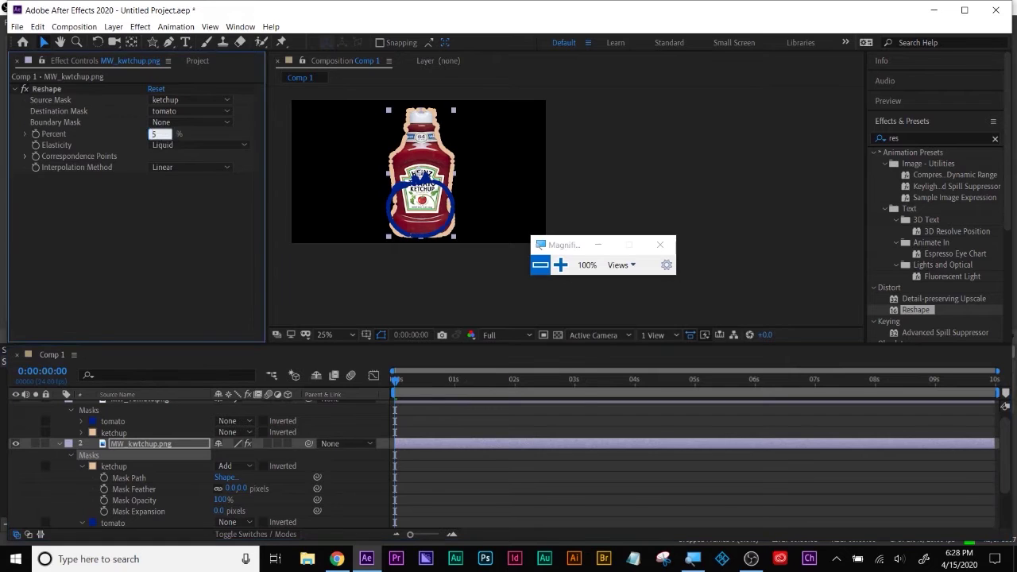
type("0")
key("Return")
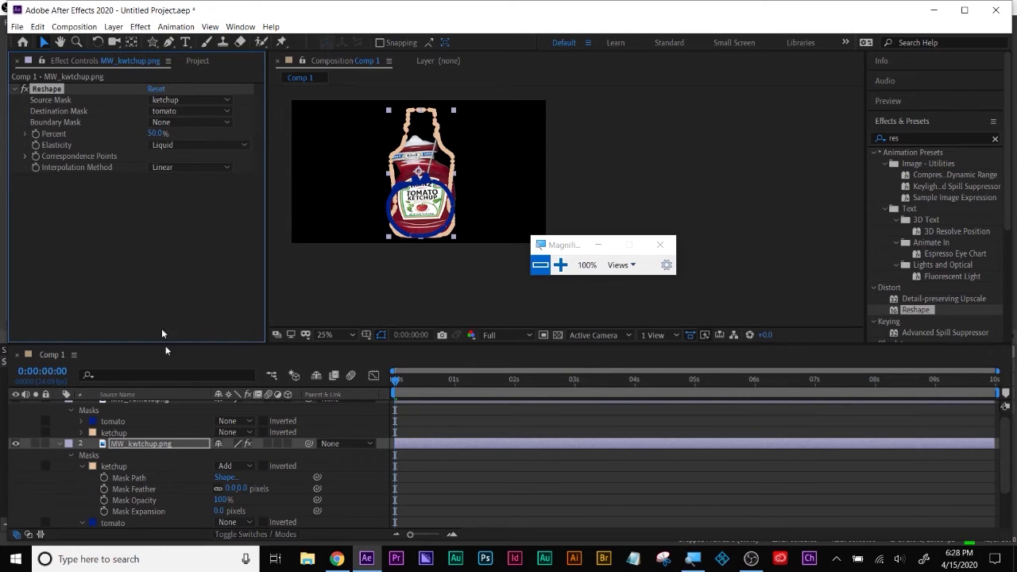
left_click_drag(153, 133, 264, 131)
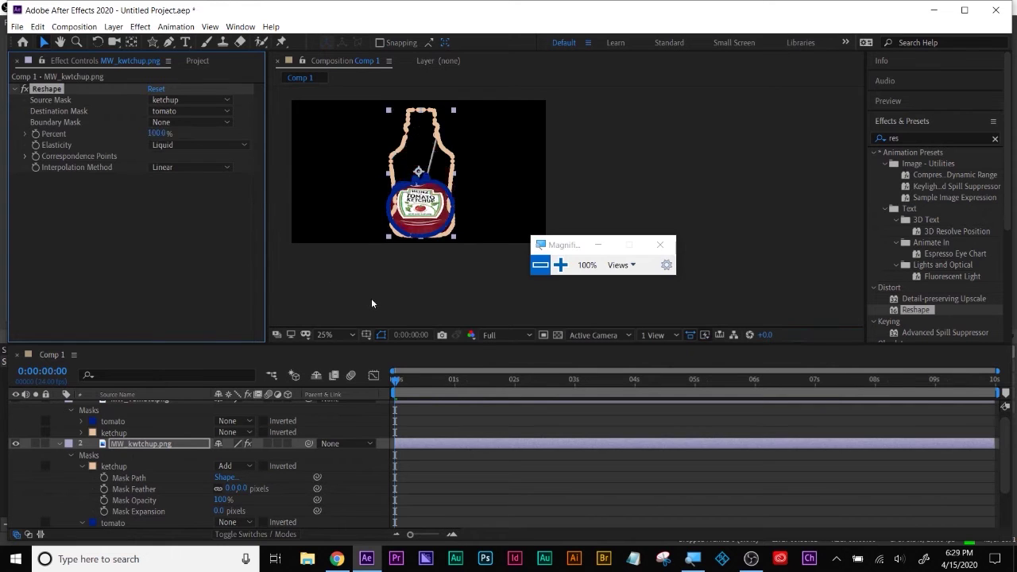
Step: Deselect the layer, zoom in and scrub through time to inspect the tomato-shaped morph
left_click(421, 271)
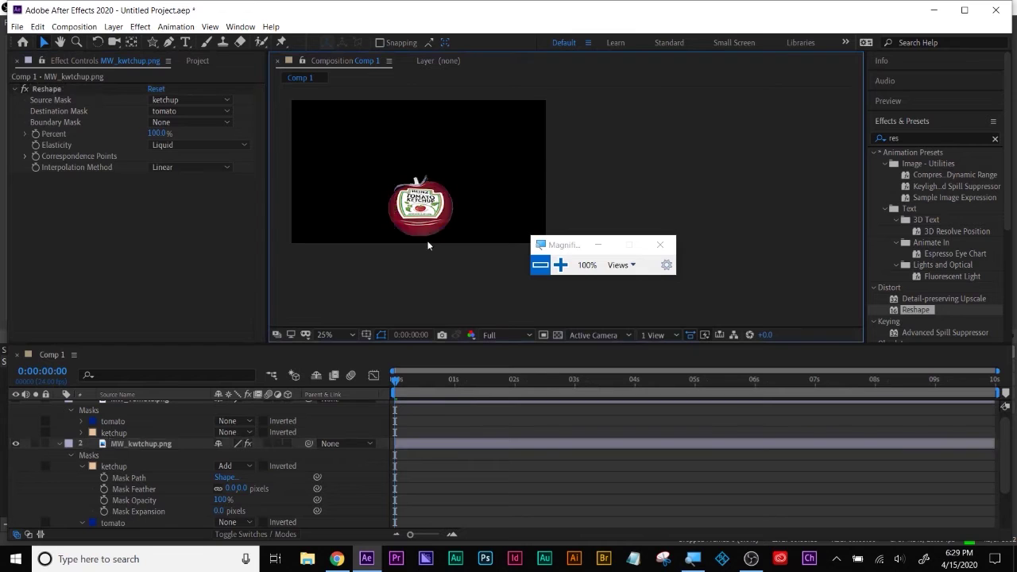
scroll(428, 246, "up", 1)
left_click_drag(382, 236, 539, 237)
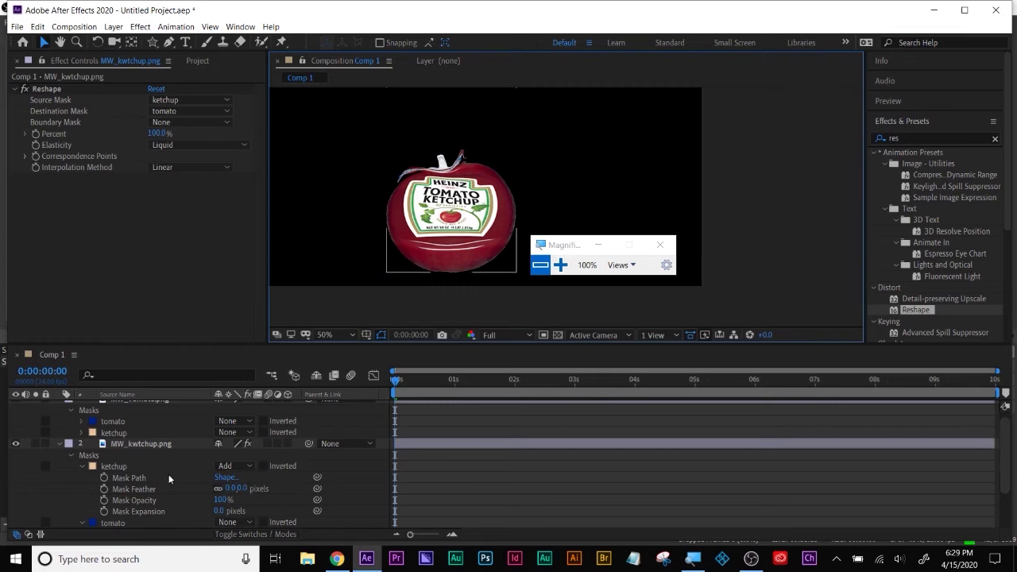
left_click(116, 469)
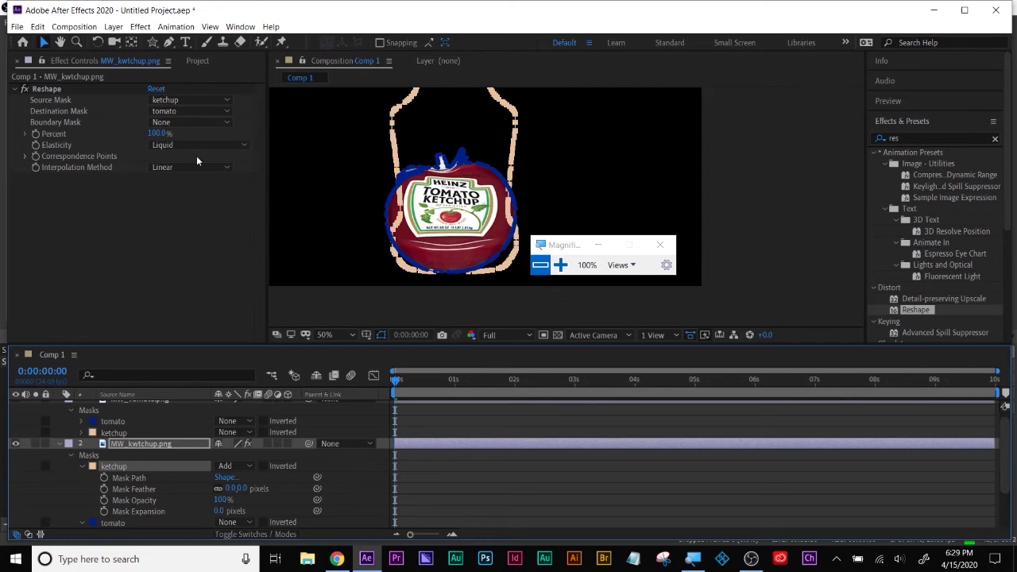
left_click(429, 418)
mouse_move(396, 381)
left_mouse_down()
mouse_move(434, 382)
mouse_move(387, 379)
left_mouse_up()
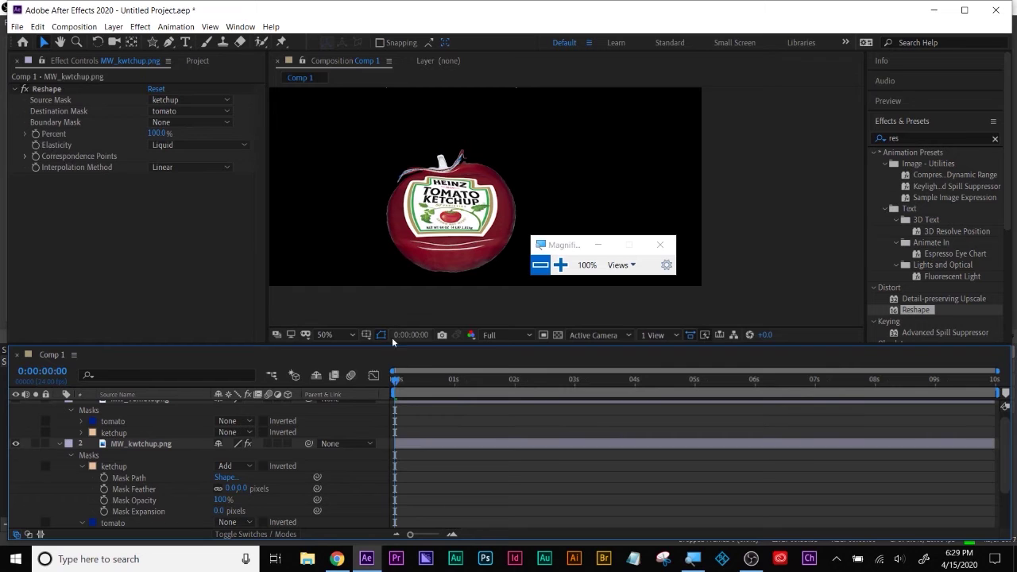
Step: Enter 0 as the Reshape Percent so the full bottle shows again
left_click(158, 134)
type("0")
key("Return")
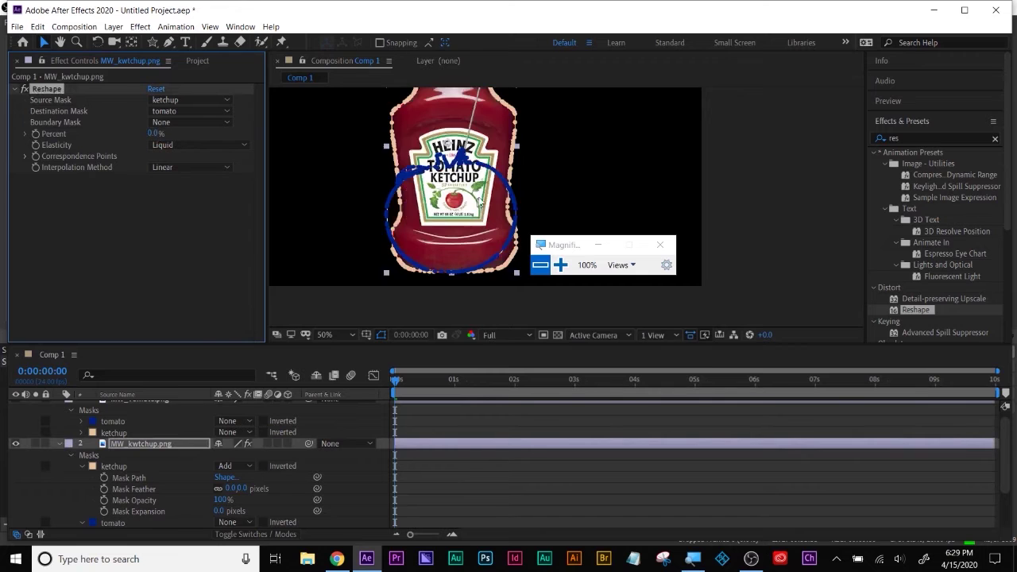
left_click_drag(479, 204, 487, 256)
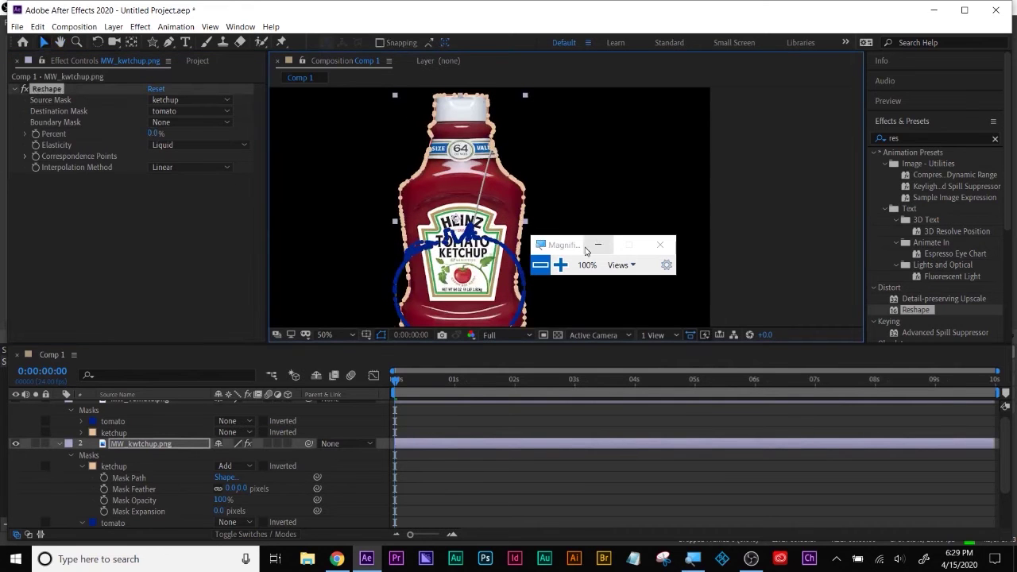
Step: Enlarge the composition view and pan over the bottle's 64 OZ SIZE label
left_click(560, 265)
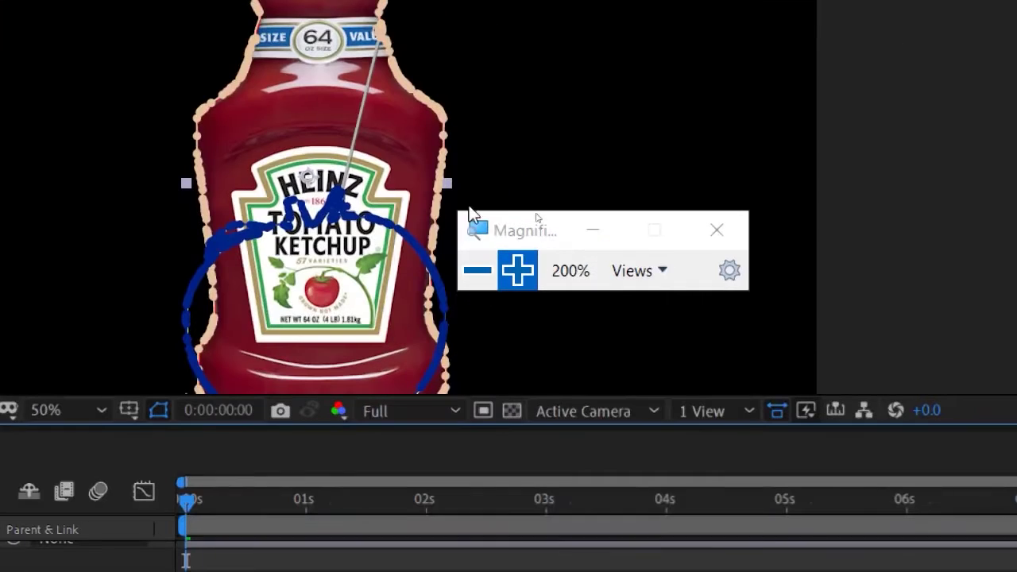
left_click(721, 231)
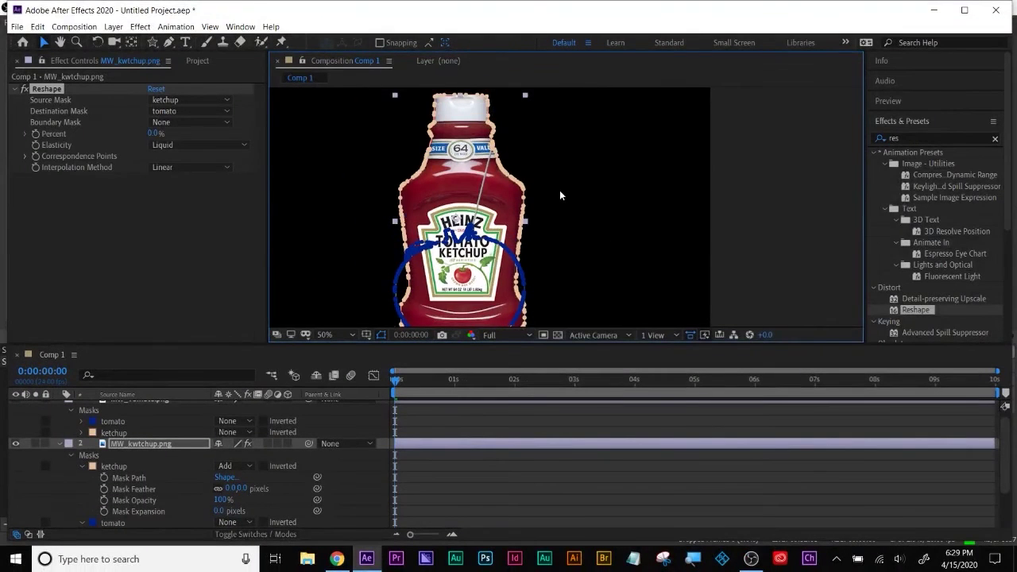
scroll(560, 190, "up", 2)
left_click_drag(497, 348, 528, 472)
left_click_drag(352, 268, 704, 297)
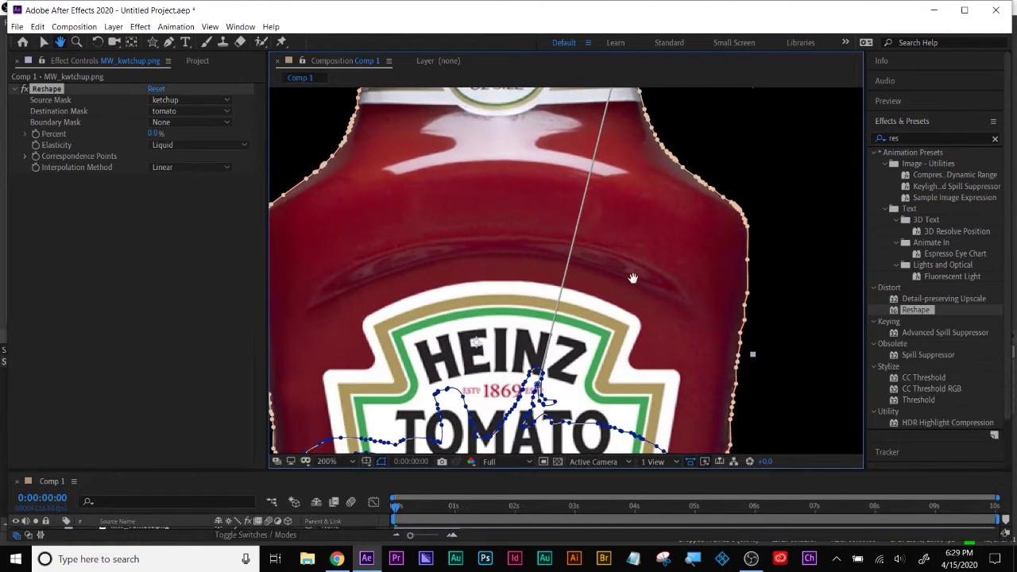
left_click_drag(633, 244, 618, 329)
key("v")
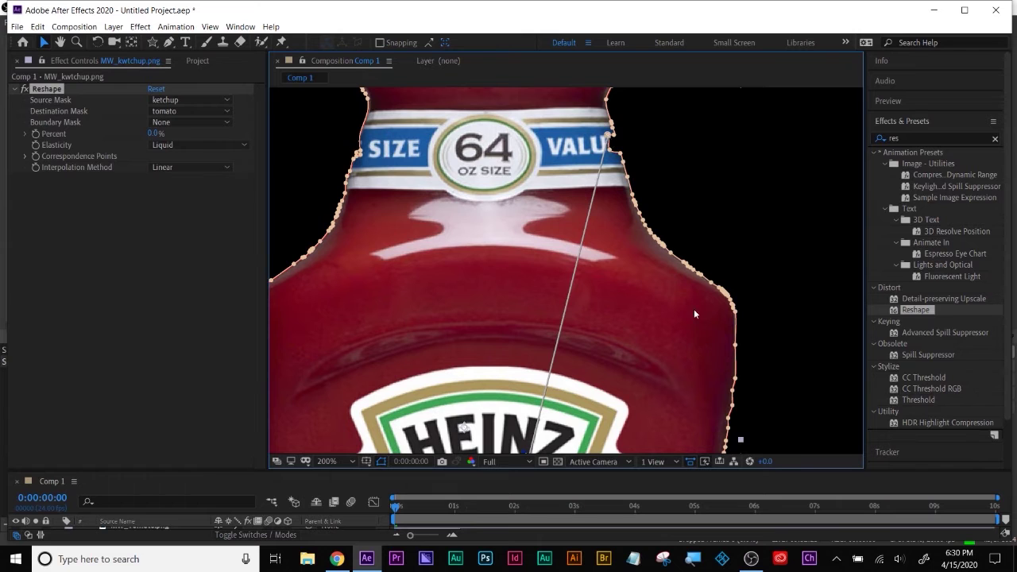
left_click_drag(632, 267, 609, 164)
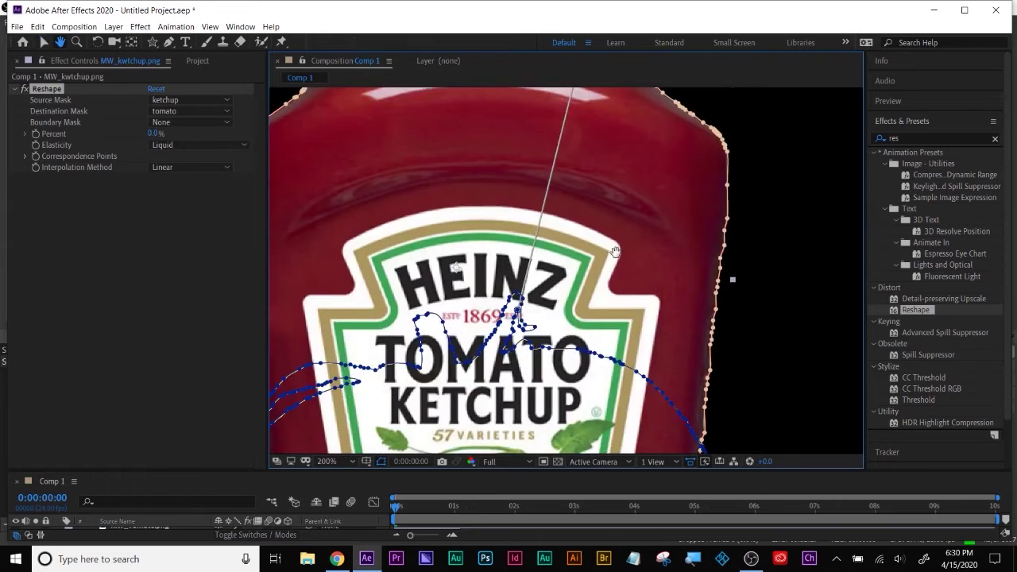
scroll(616, 252, "down", 4)
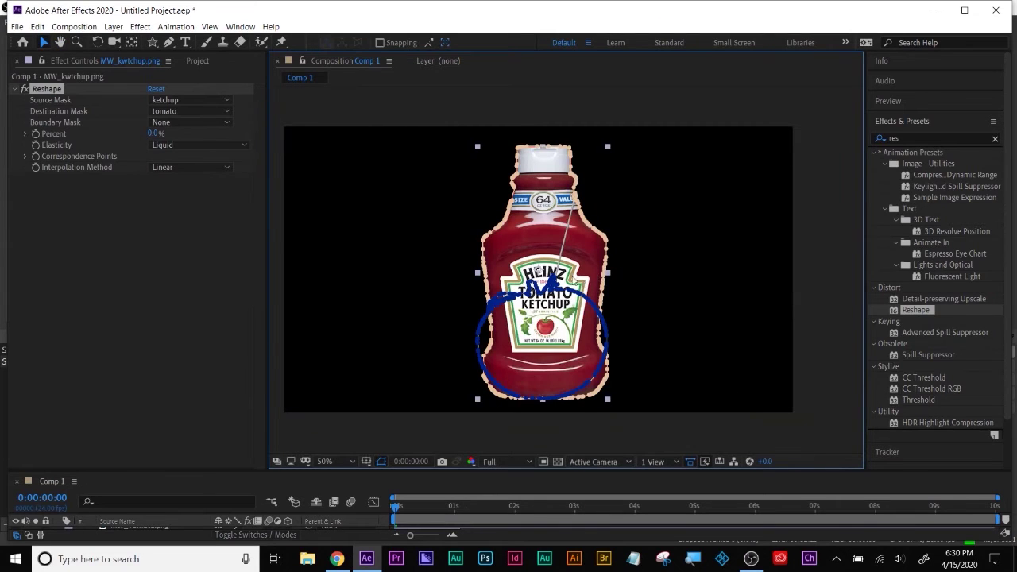
Step: Slide the lower Reshape correspondence points along the ketchup and tomato mask paths
scroll(564, 282, "up", 5)
scroll(602, 330, "down", 4)
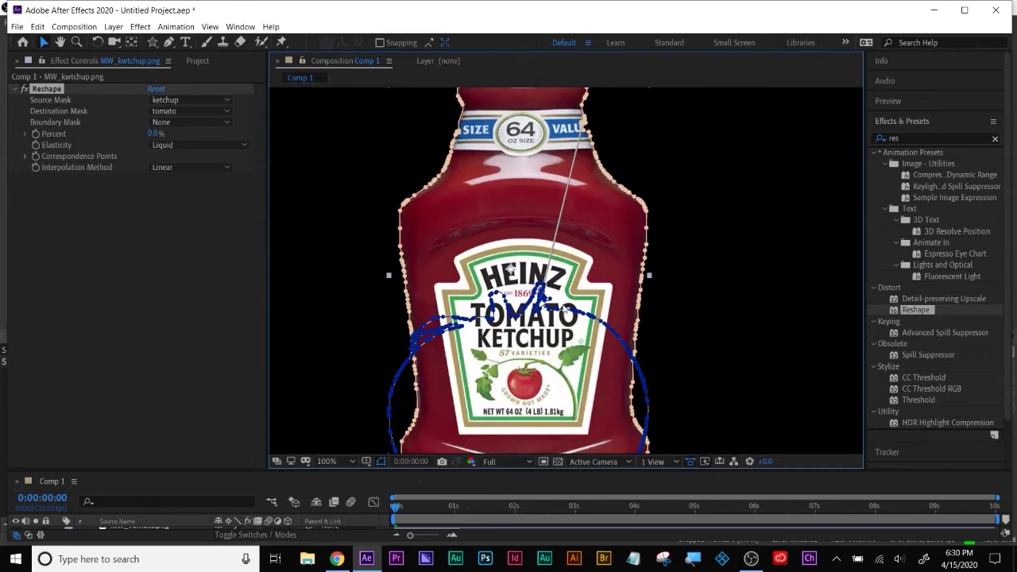
scroll(561, 291, "up", 3)
scroll(491, 326, "up", 1)
scroll(491, 326, "down", 1)
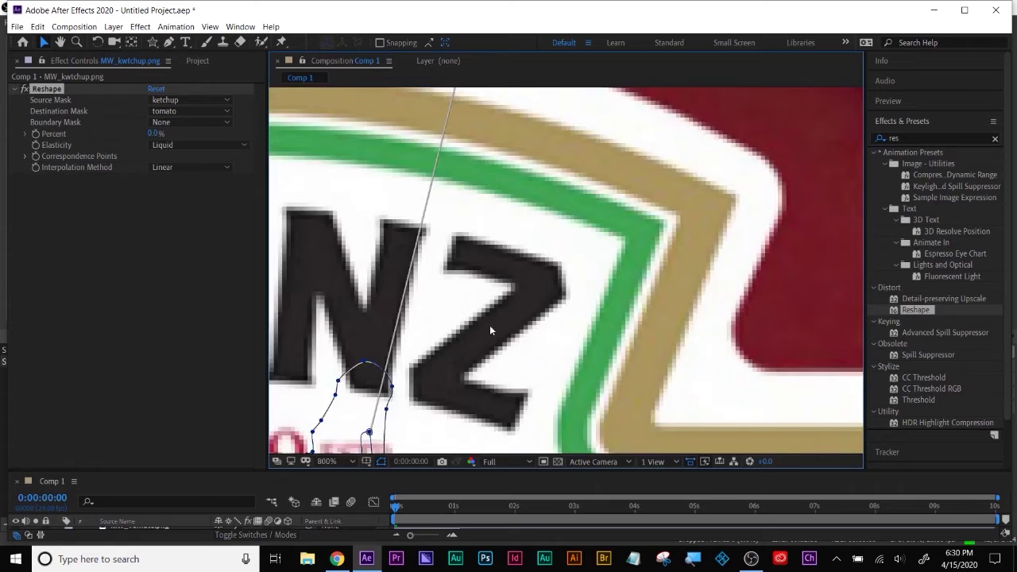
left_click_drag(476, 337, 488, 198)
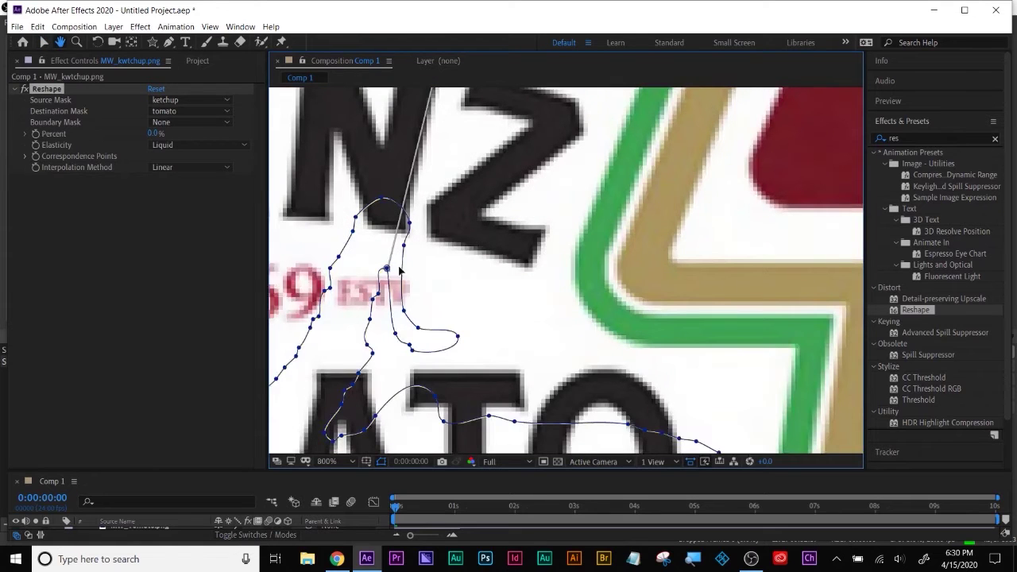
key("v")
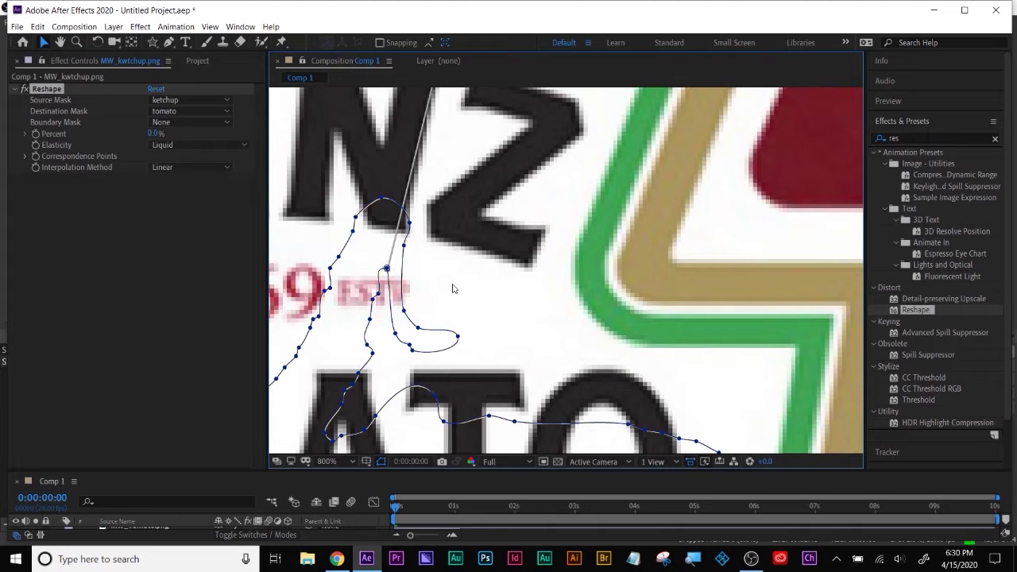
left_click_drag(386, 270, 457, 340)
left_click_drag(597, 377, 713, 423)
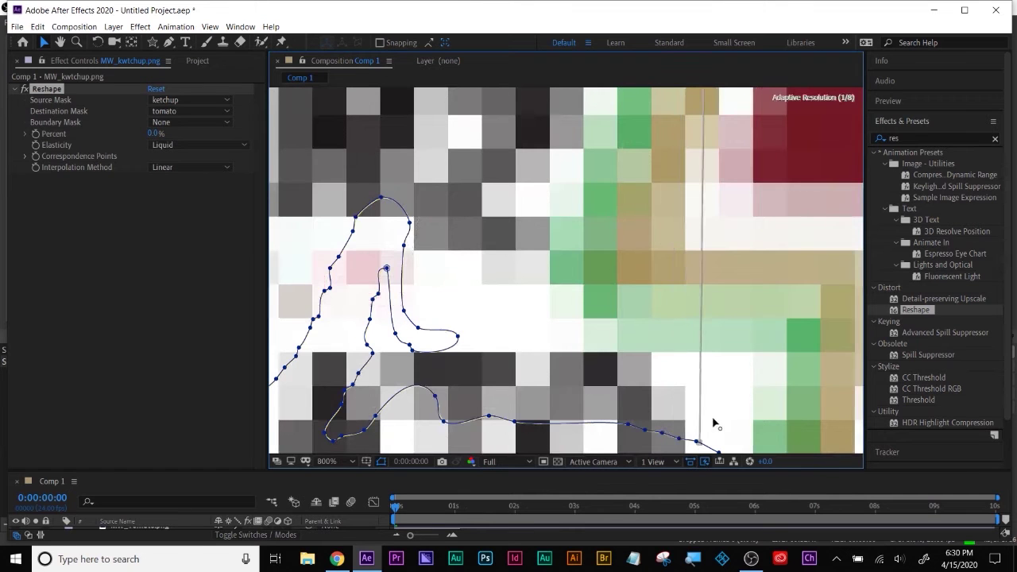
scroll(745, 347, "down", 1)
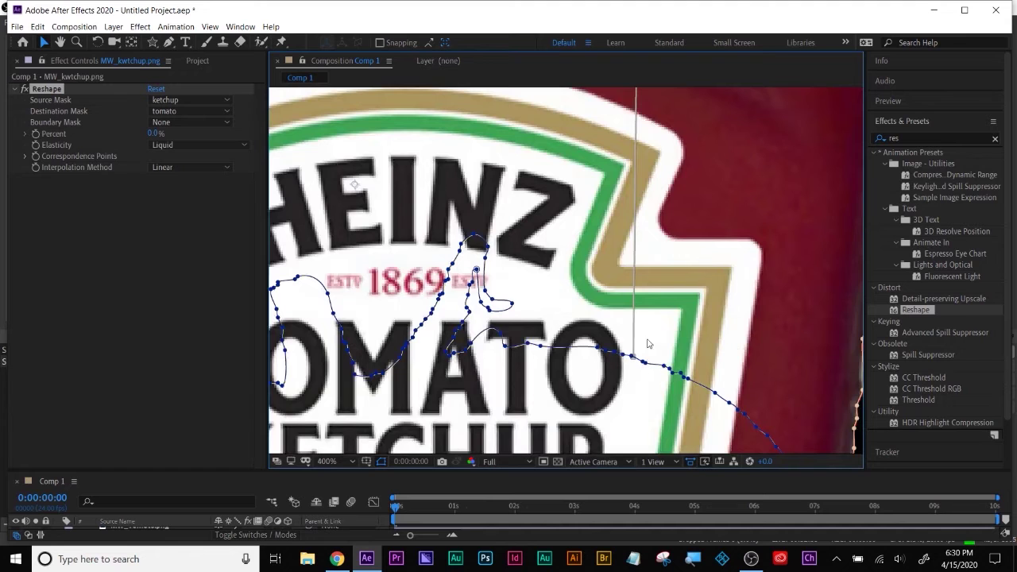
scroll(660, 290, "down", 1)
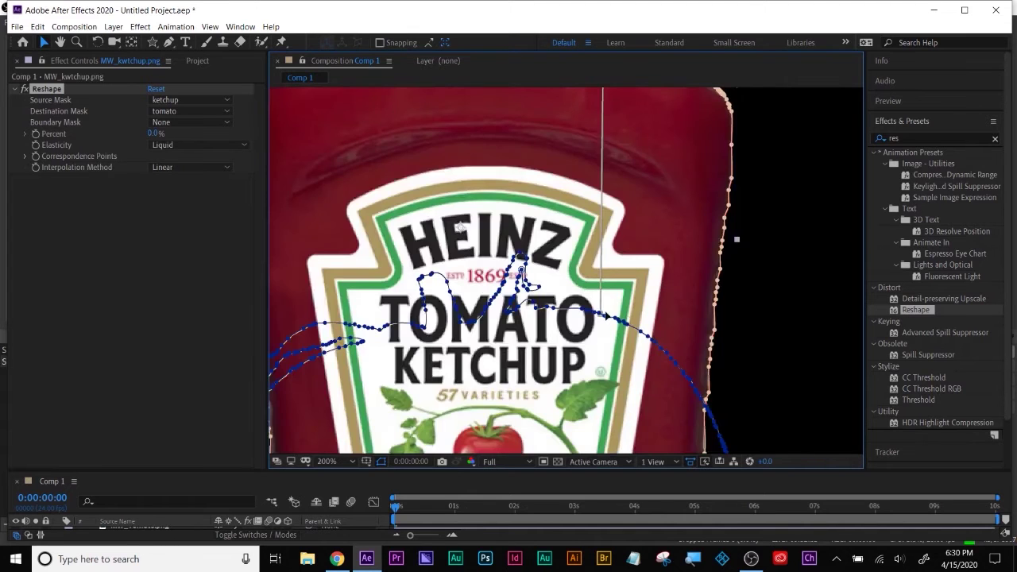
left_click_drag(606, 316, 665, 247)
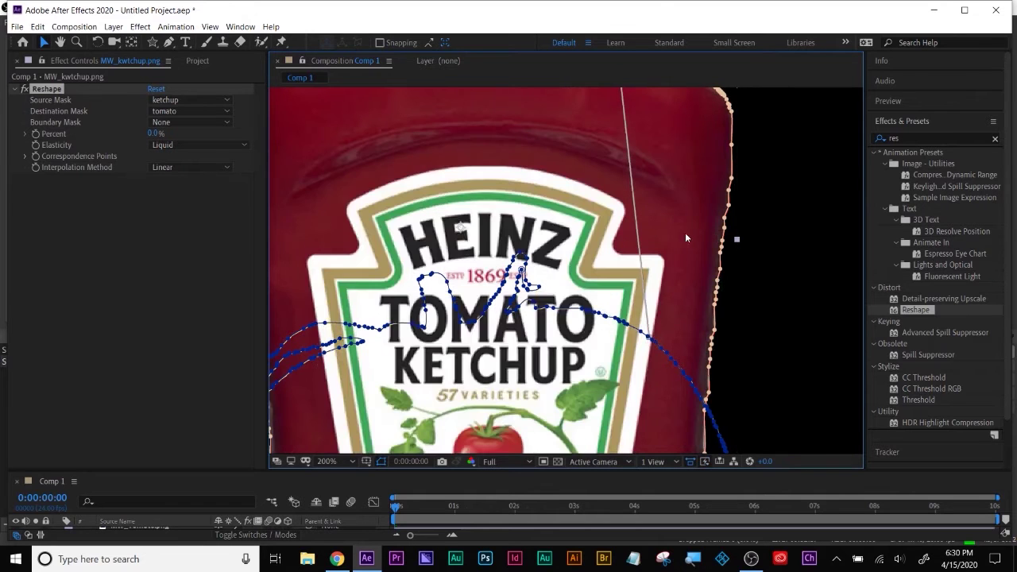
Step: Move the top correspondence endpoint down to the bottle's shoulder near the 64 OZ SIZE band
left_click_drag(677, 154, 665, 322)
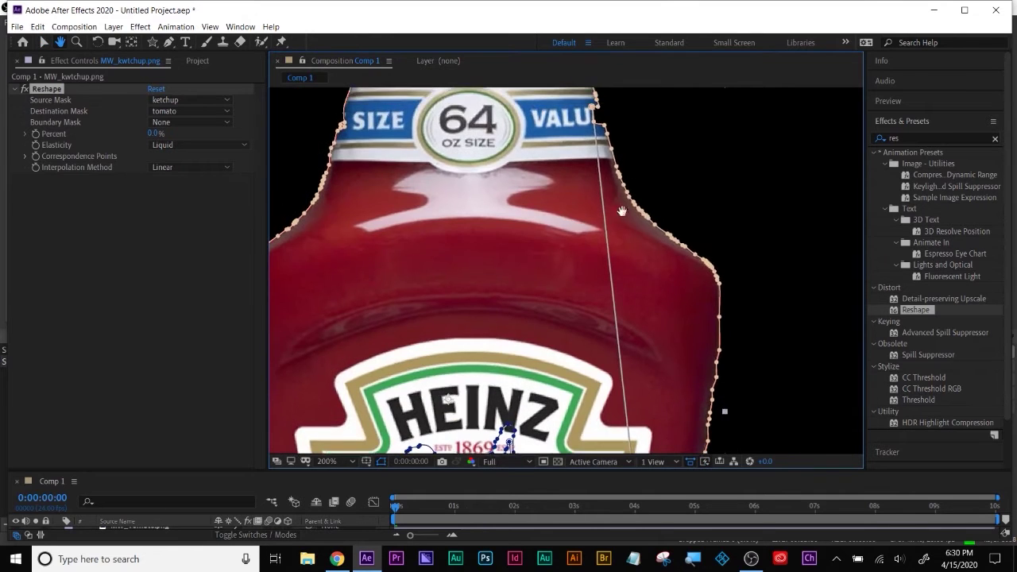
key("v")
left_click_drag(598, 116, 715, 281)
key("h")
left_click_drag(561, 357, 611, 196)
key("v")
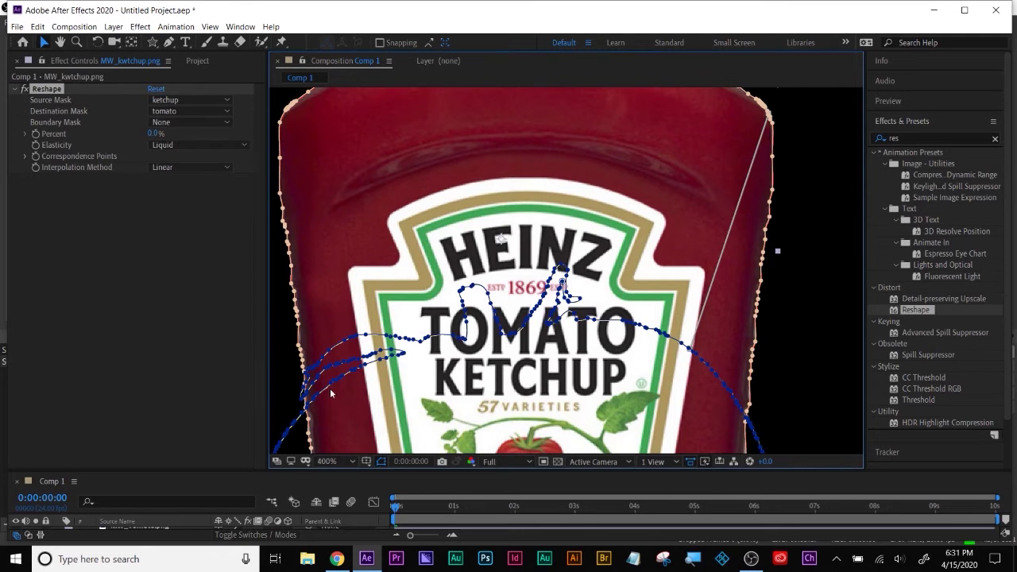
Step: Zoom in on the bottle's left edge and add a new Reshape correspondence point on the mask path
key("period")
key("period")
key("period")
scroll(649, 148, "down", 8)
scroll(649, 149, "left", 10)
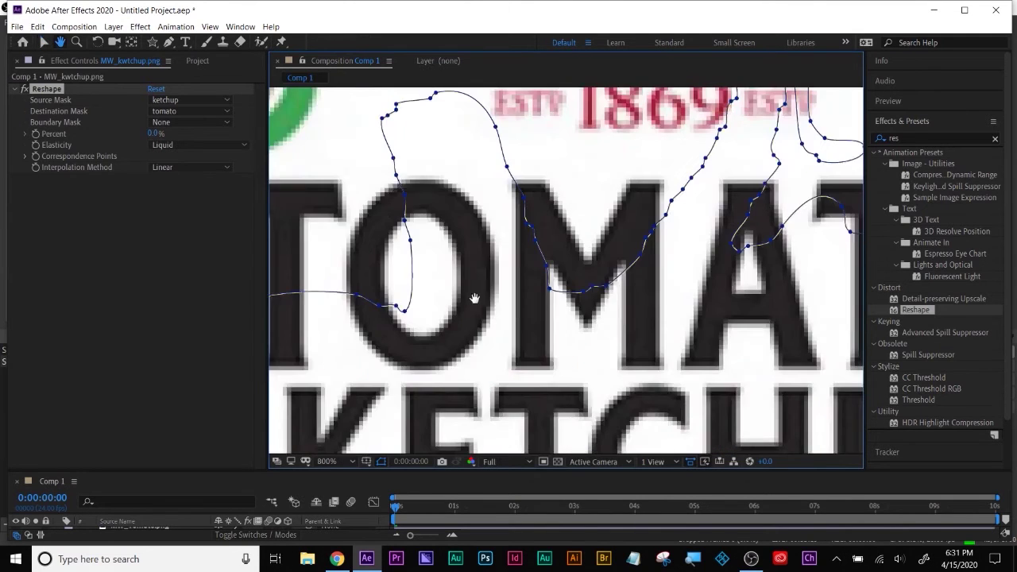
left_click_drag(517, 309, 647, 234)
key("v")
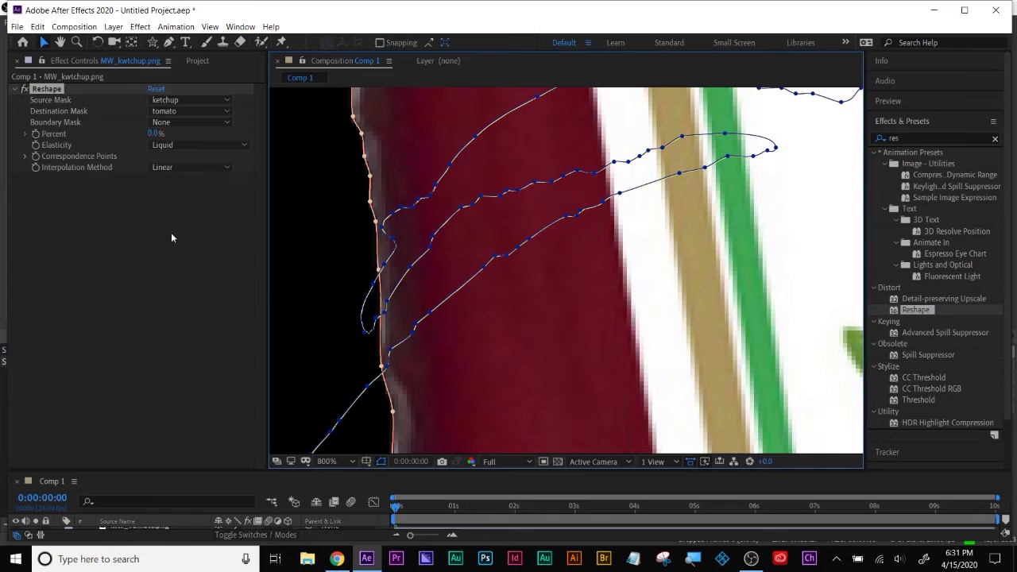
left_click(49, 91)
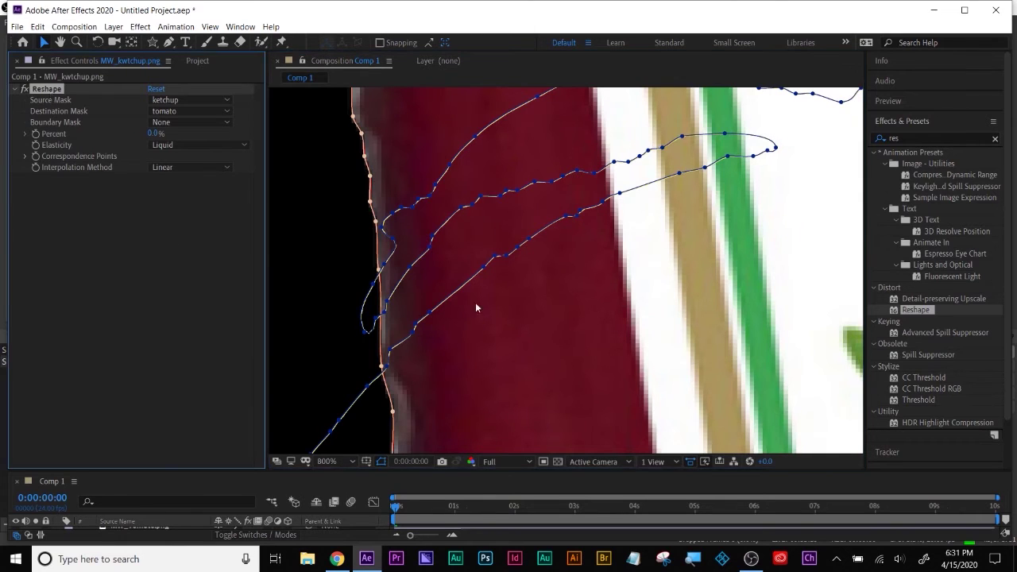
left_click(466, 284, "alt")
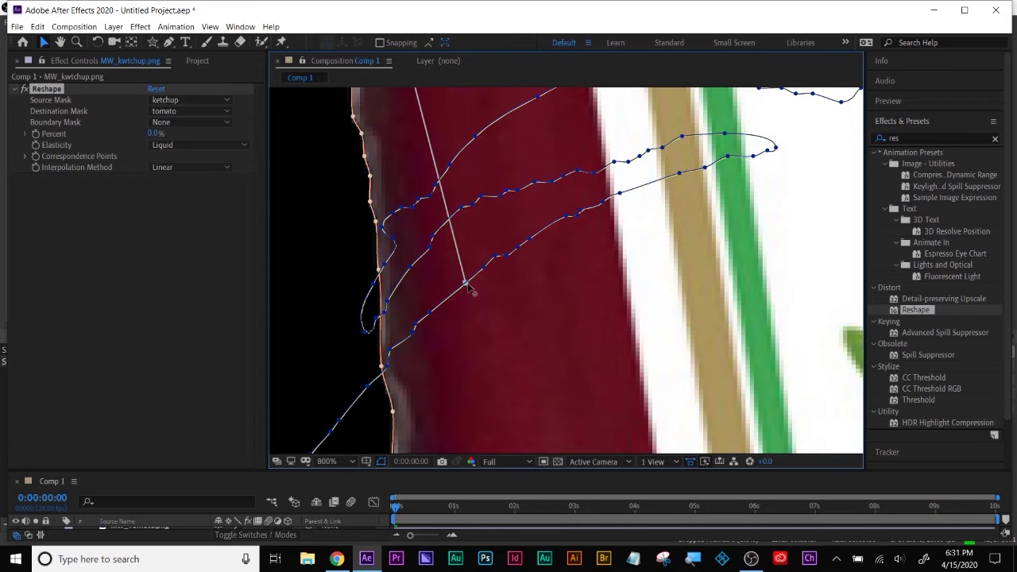
Step: Drag the new correspondence point up to the bottle's top-left vertex, then zoom back out
scroll(479, 301, "up", 3)
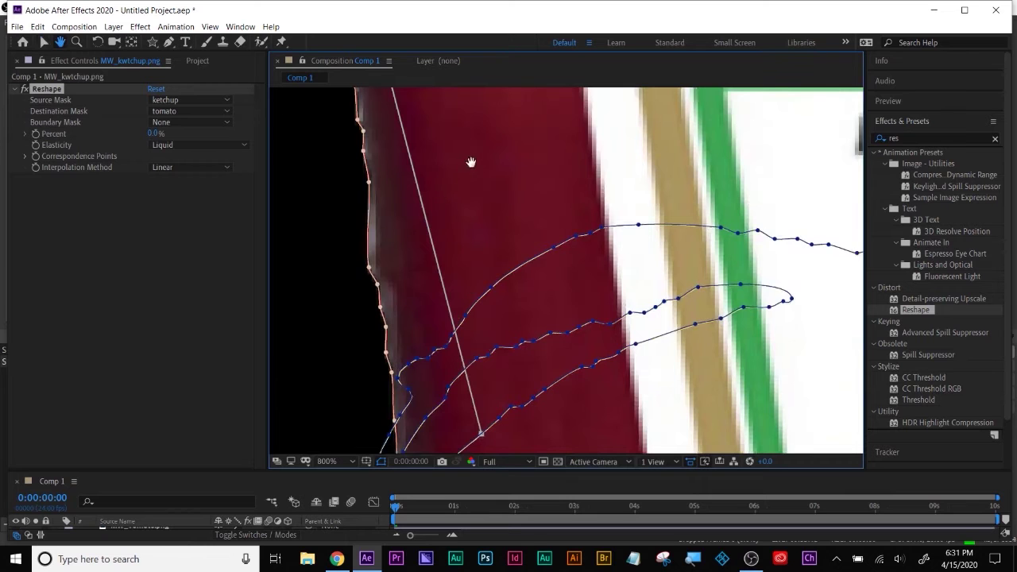
key("comma")
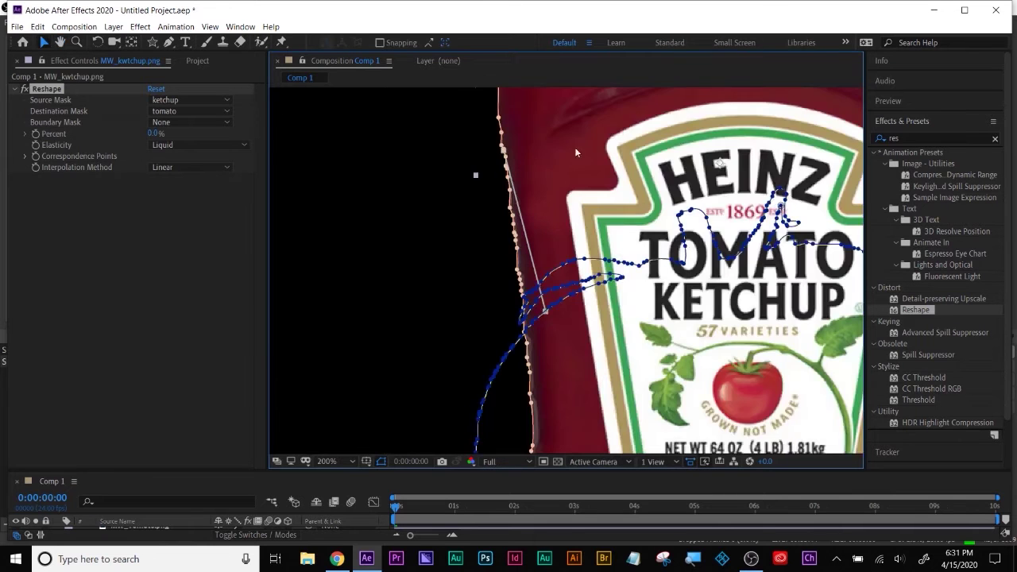
scroll(566, 271, "up", 3)
key("v")
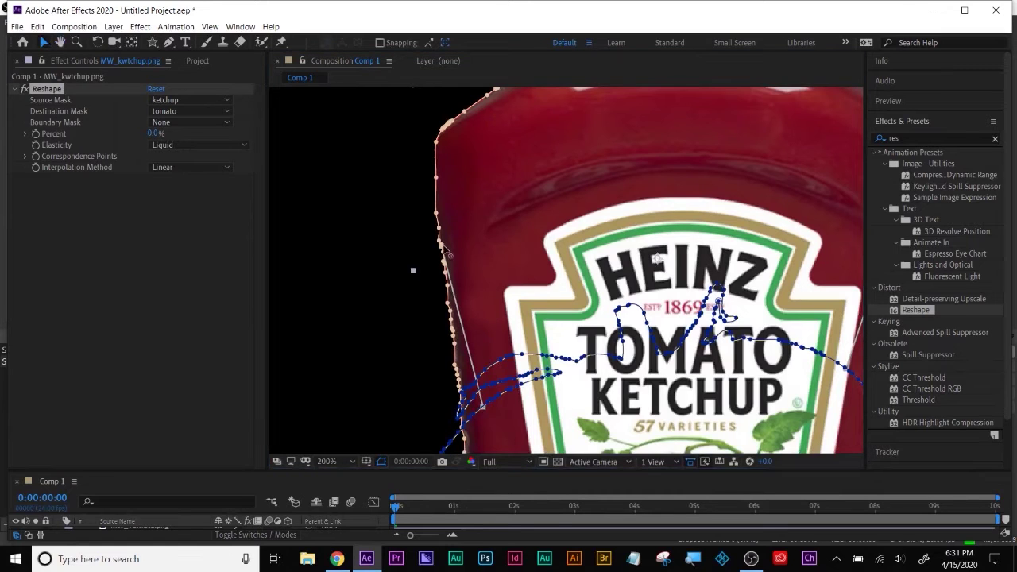
left_click_drag(447, 253, 454, 135)
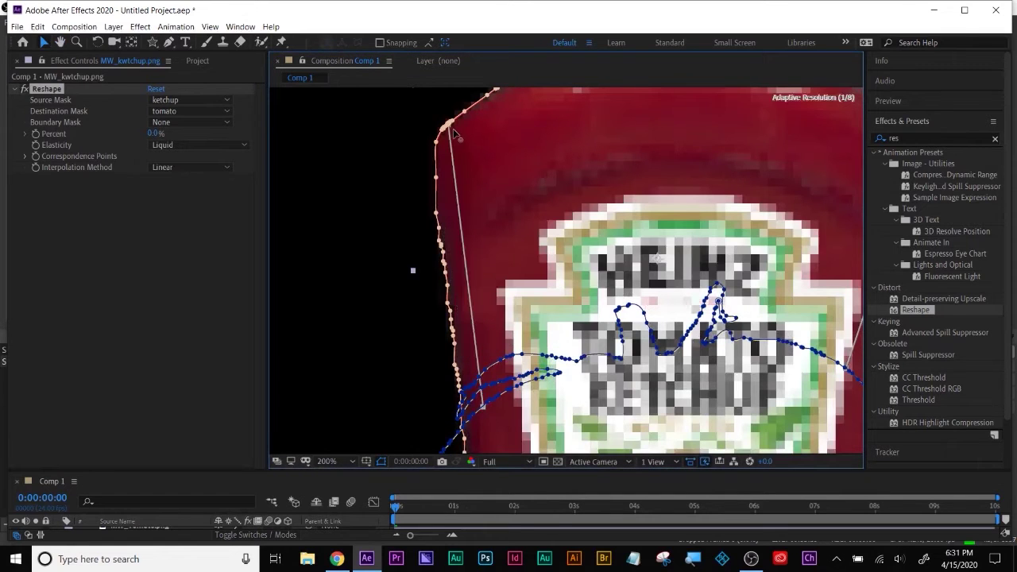
key("comma")
key("comma")
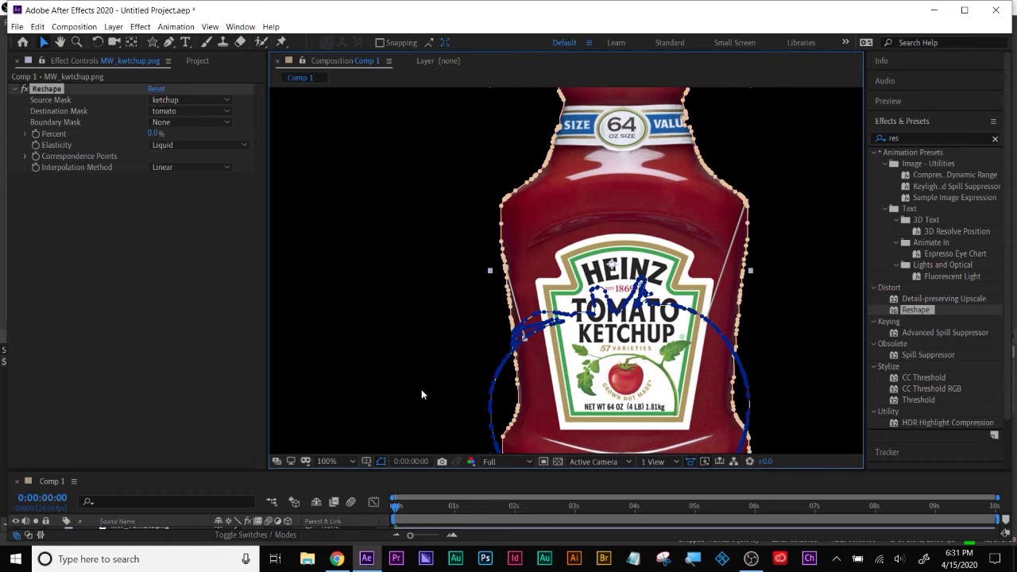
left_click_drag(647, 349, 620, 318)
scroll(616, 308, "down", 2)
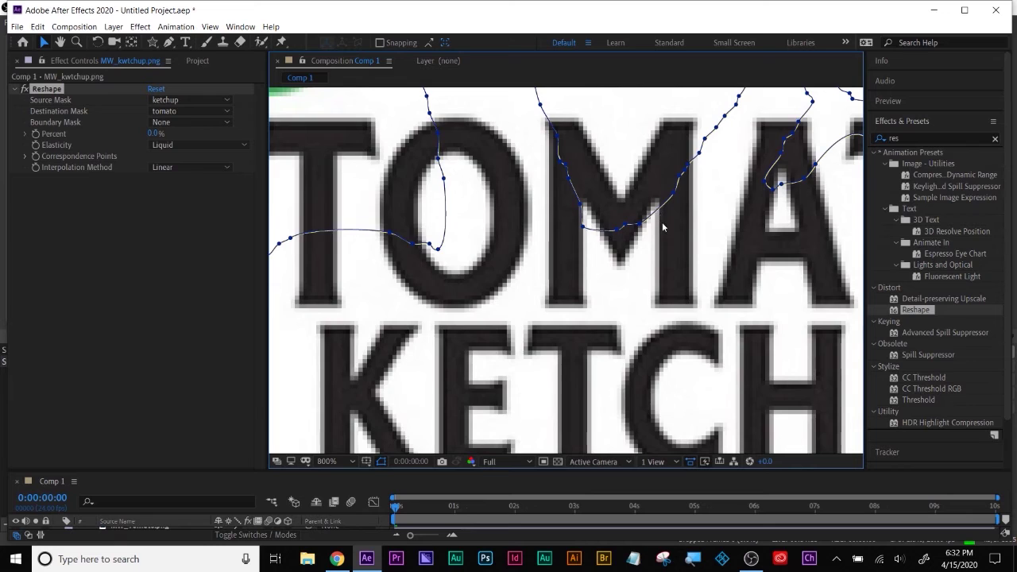
scroll(664, 229, "down", 6)
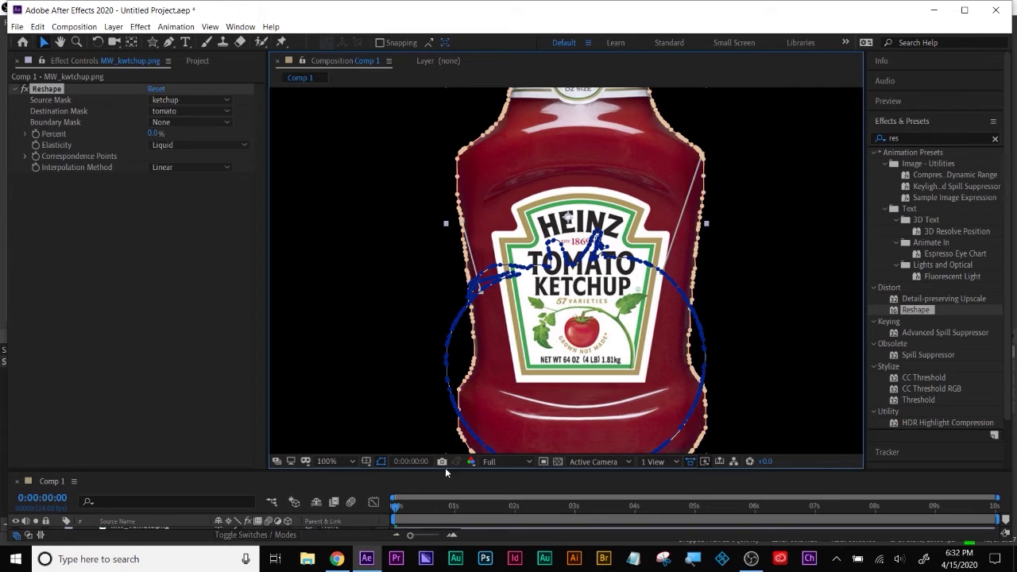
Step: Enlarge the timeline, expand MW_kwtchup.png's ketchup mask, and scrub to 0:00:02:23
left_click_drag(446, 471, 443, 393)
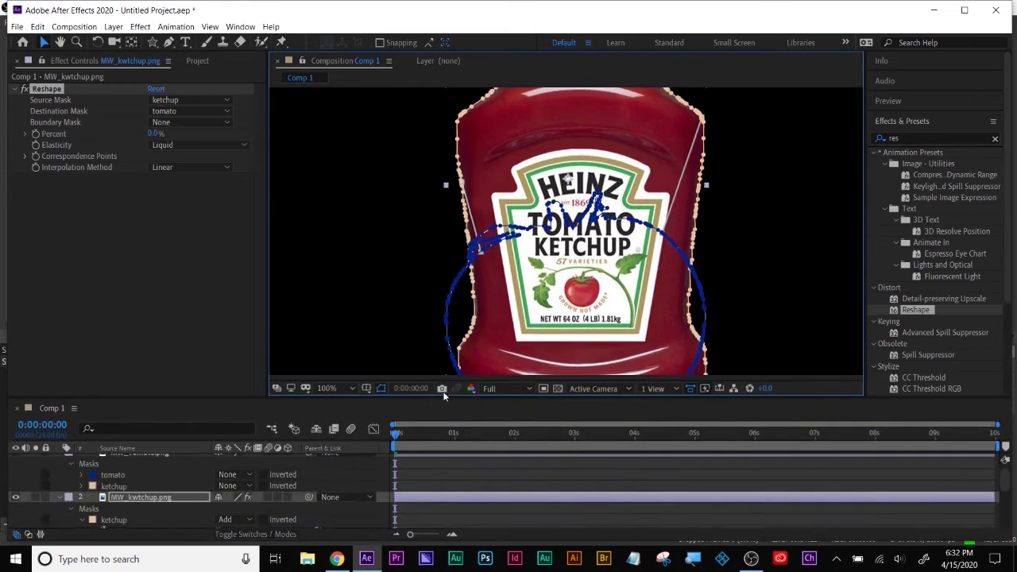
scroll(381, 523, "down", 2)
scroll(388, 523, "up", 5)
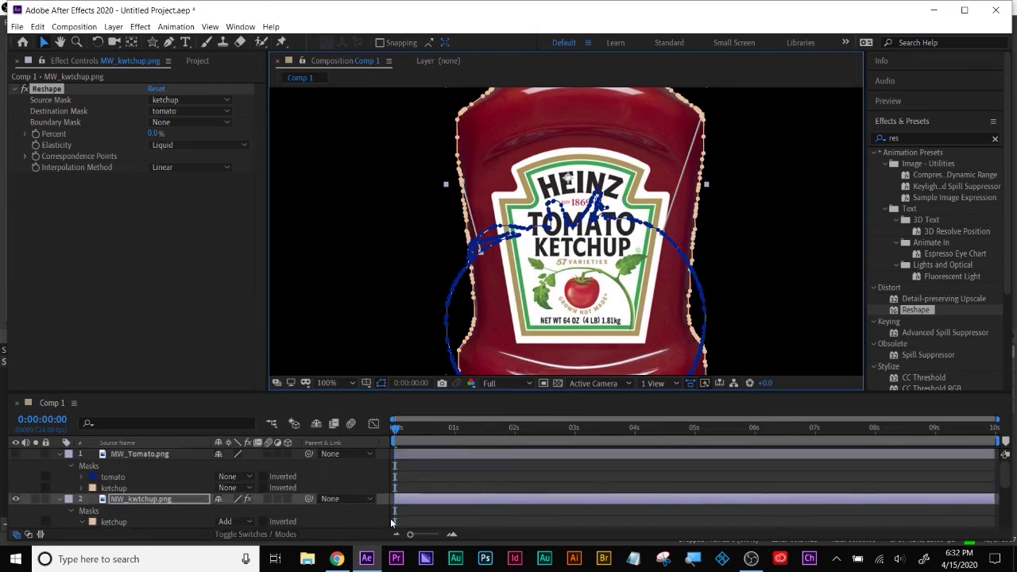
left_click(59, 500)
left_click(59, 499)
scroll(151, 500, "down", 1)
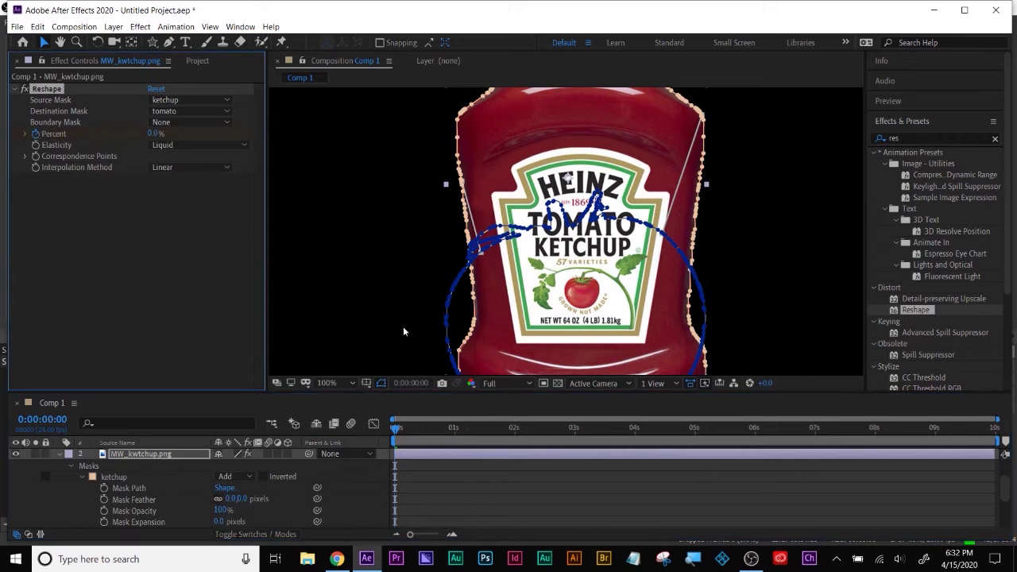
left_click_drag(533, 432, 638, 430)
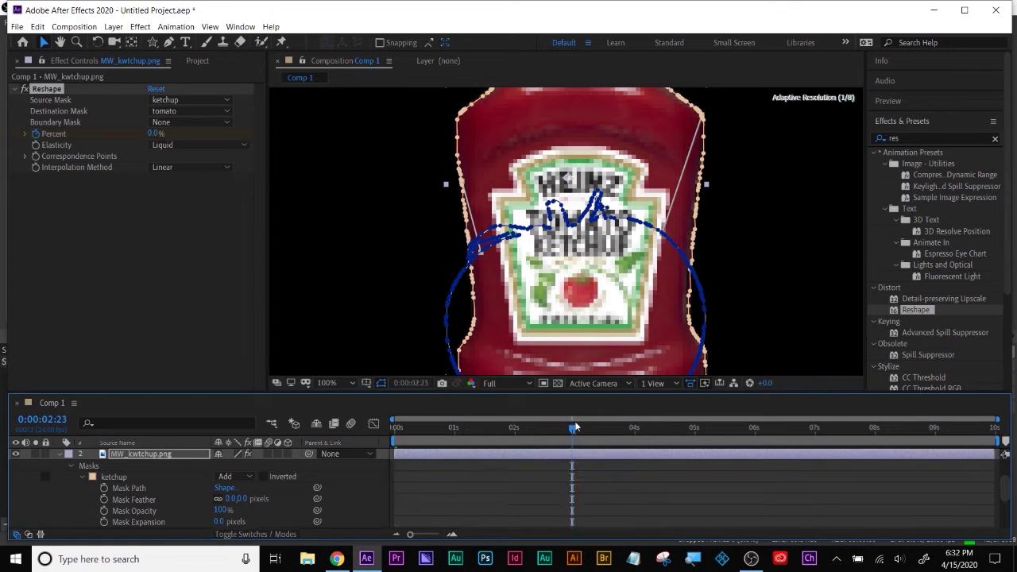
left_click(499, 384)
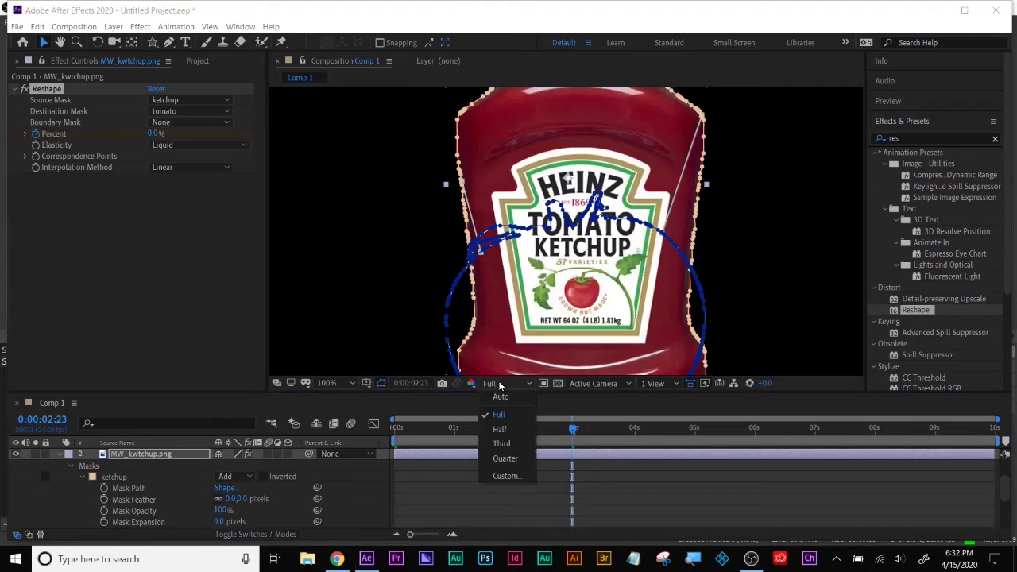
Step: Set preview resolution to Quarter, Reshape Percent to 100, and end the work area near 4.3 s
left_click(505, 459)
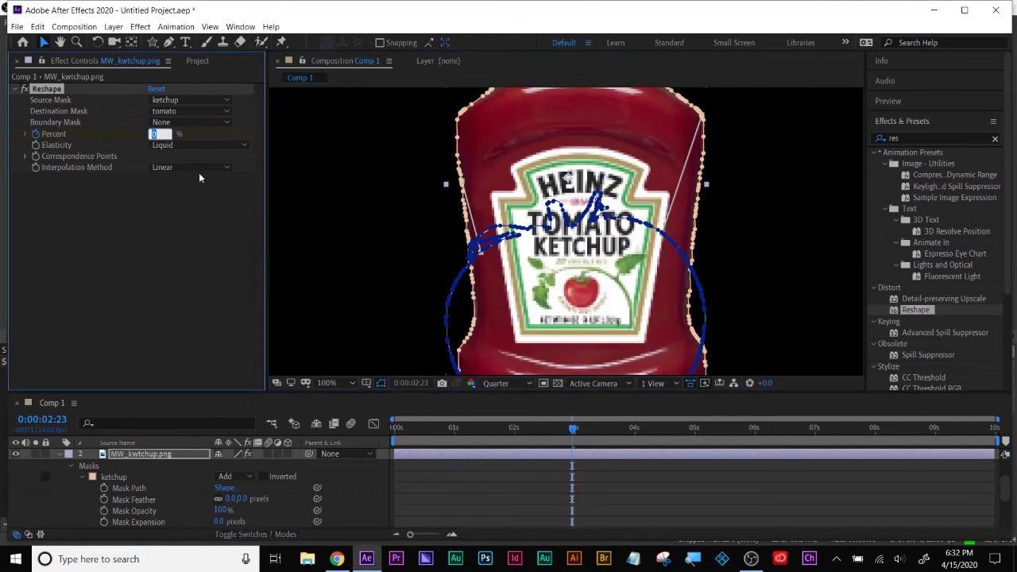
type("10")
key("Return")
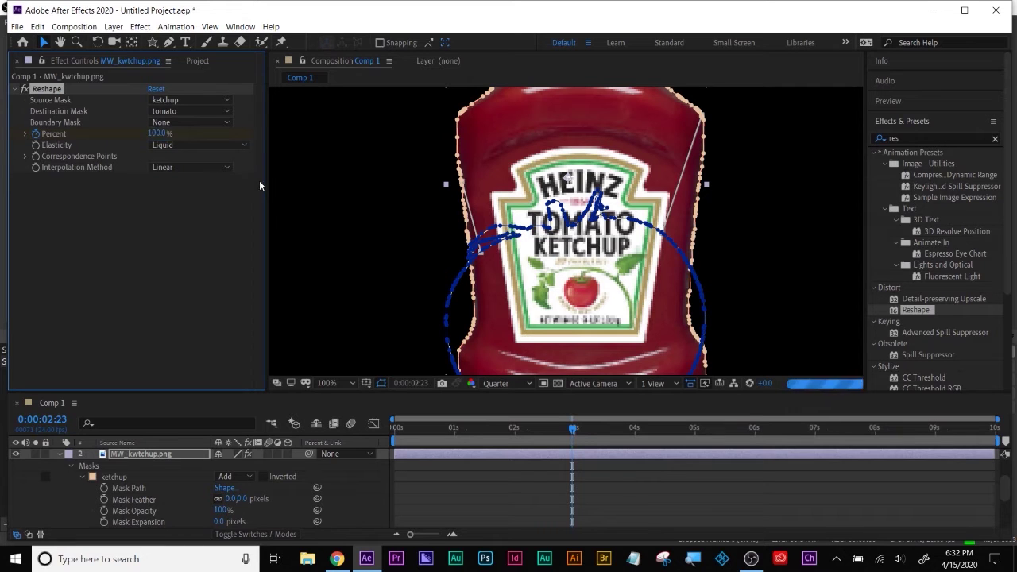
left_click(496, 488)
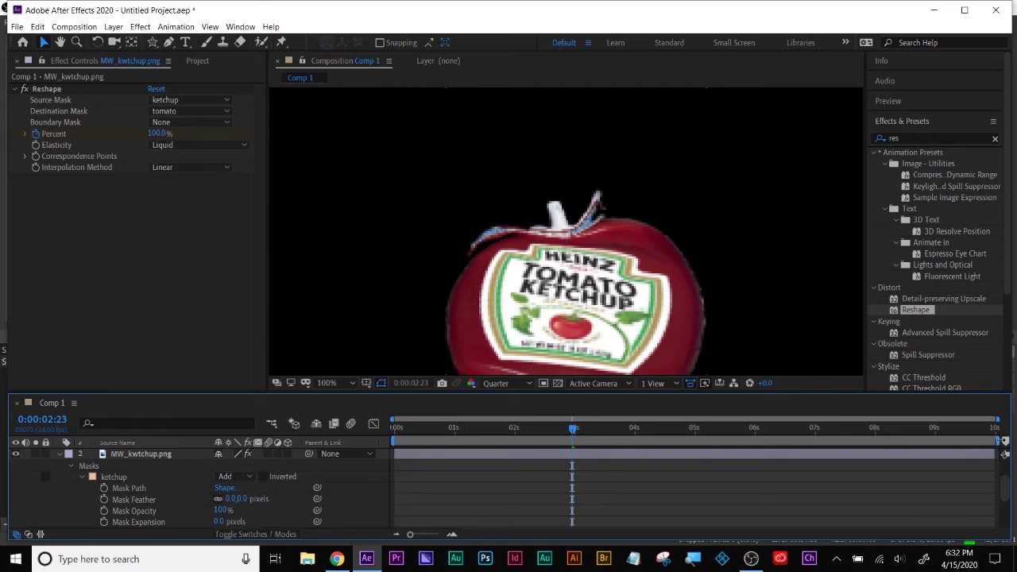
left_click_drag(953, 447, 636, 471)
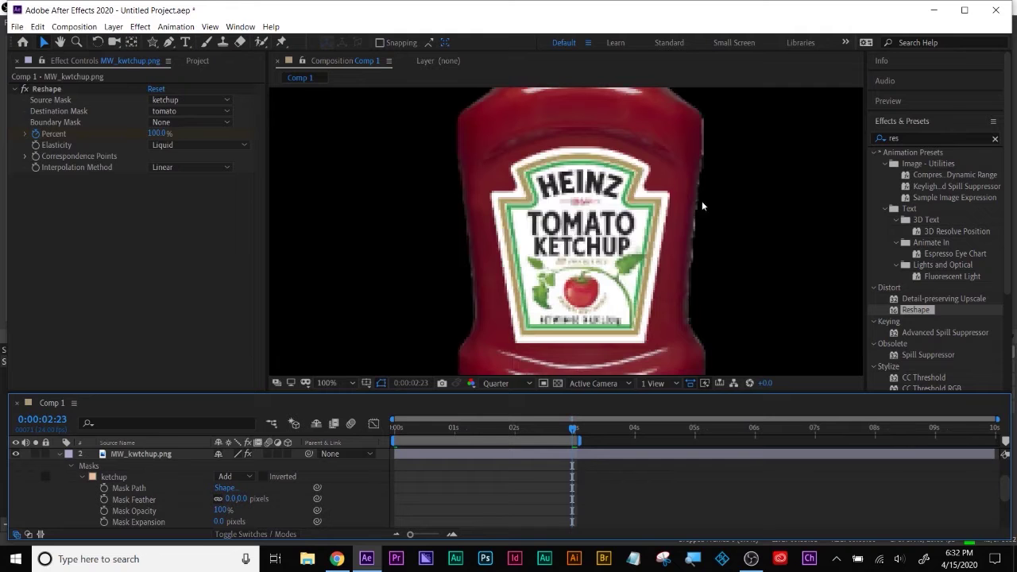
Step: Preview the bottle's Reshape morph in a taller viewer, then reselect Reshape and restore the timeline
left_click_drag(665, 393, 656, 518)
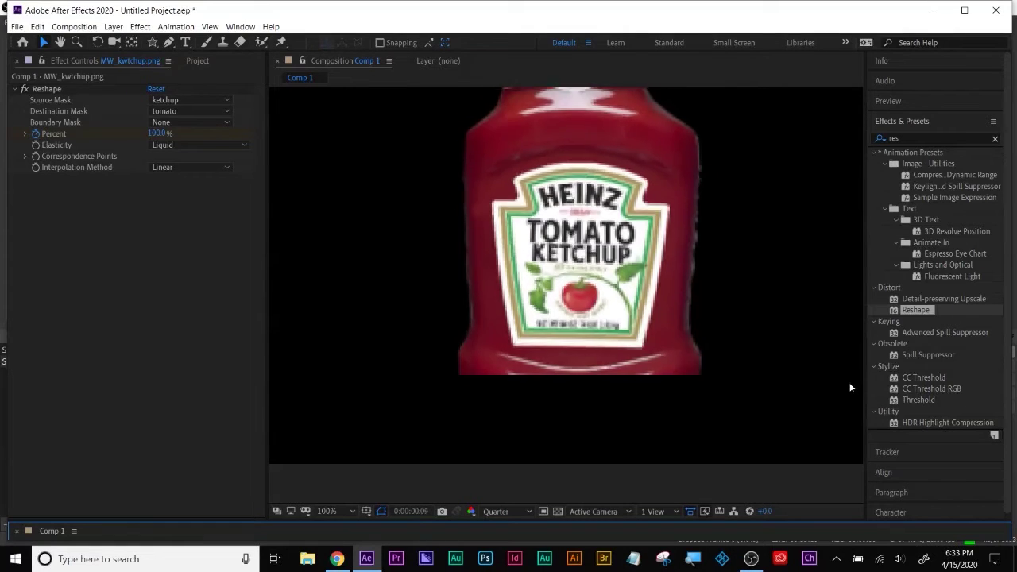
key("space")
key("space")
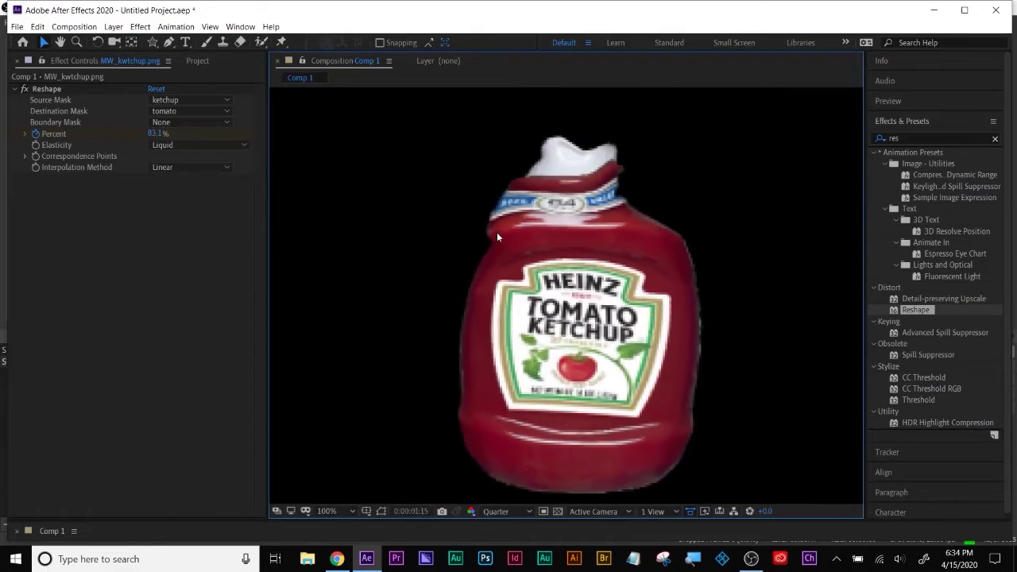
left_click(45, 89)
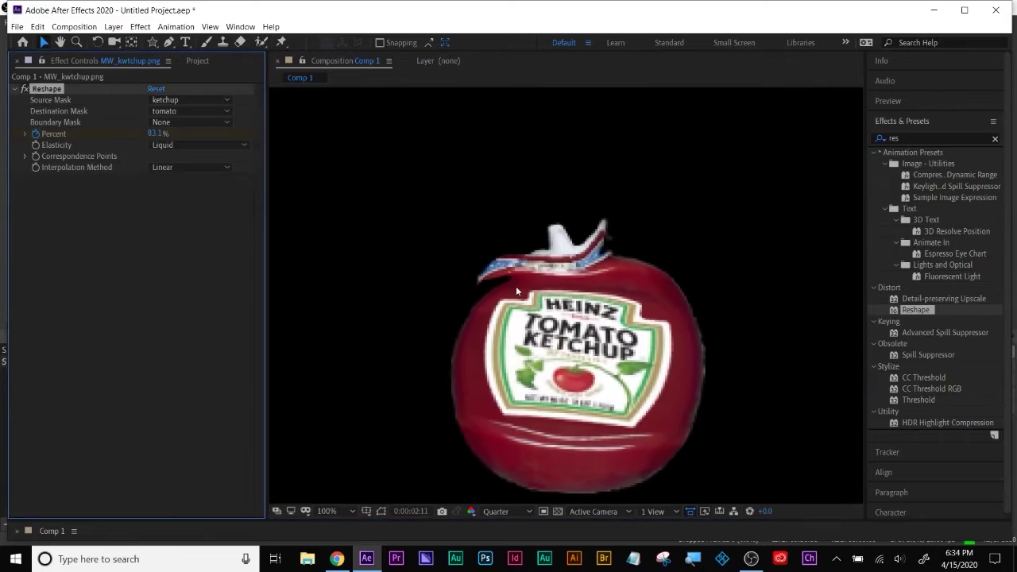
left_click_drag(571, 524, 548, 315)
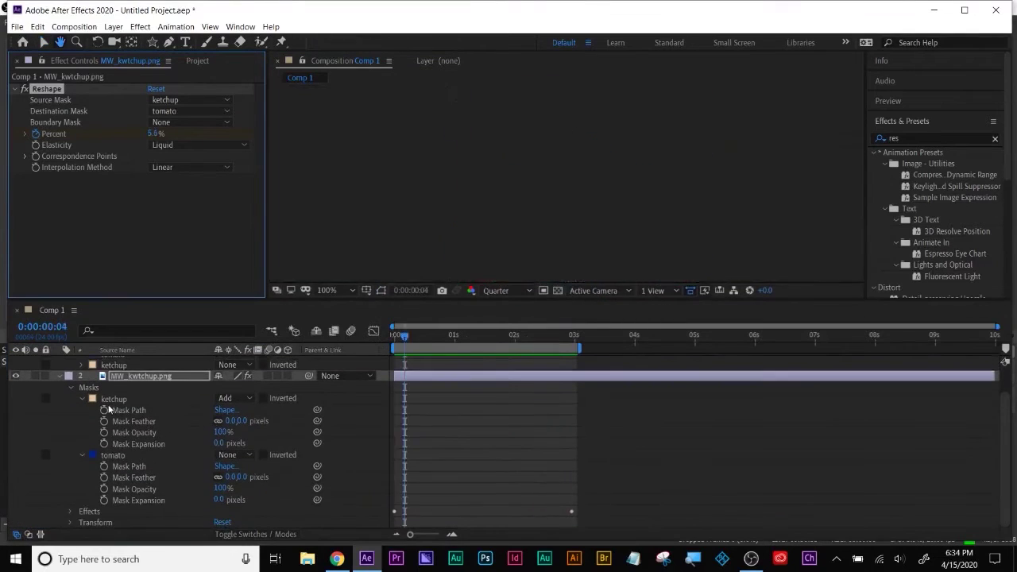
Step: Turn on MW_Tomato.png and apply Reshape with Source tomato and Destination ketchup
left_click(60, 376)
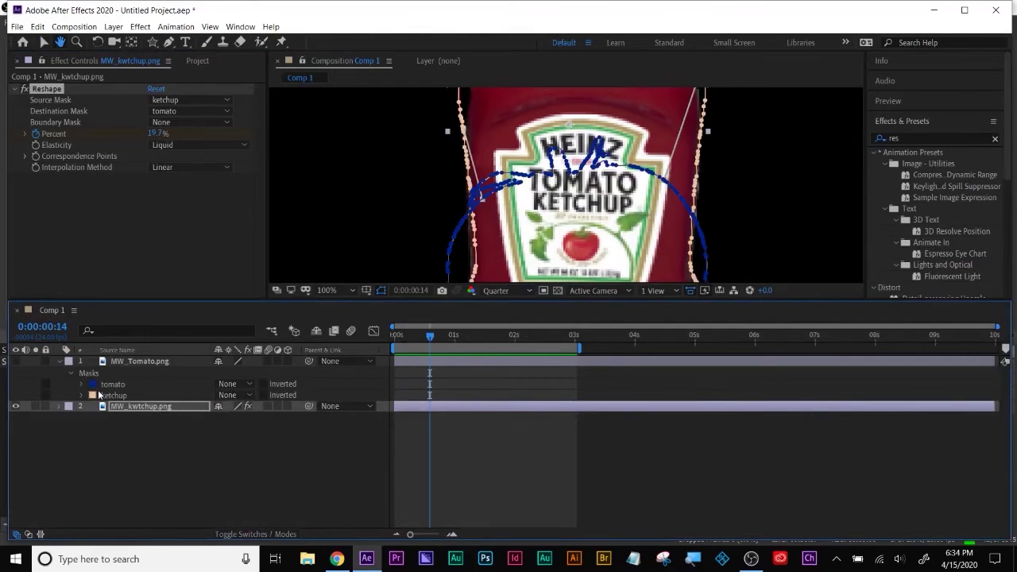
left_click(143, 361)
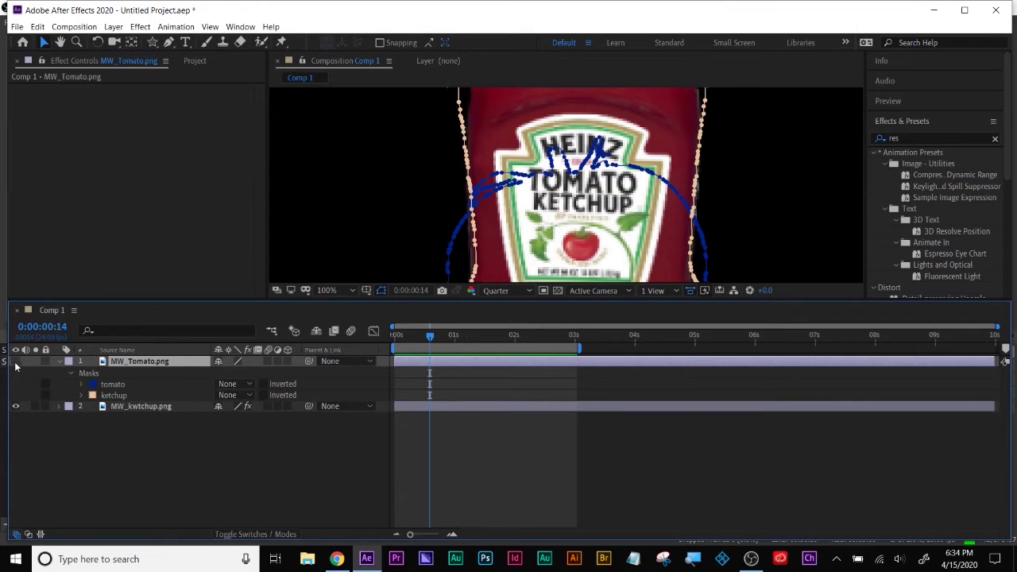
left_click(15, 362)
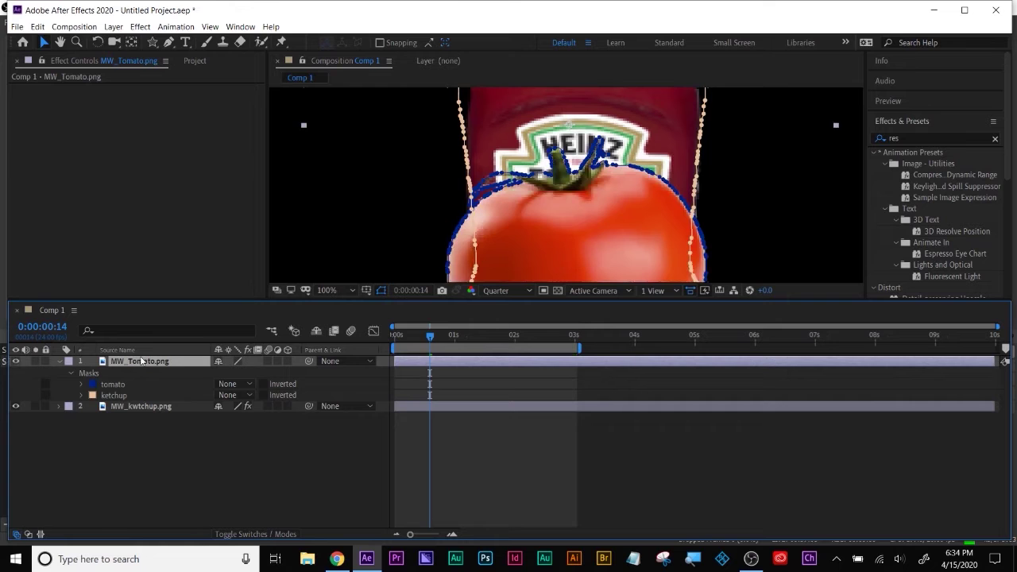
left_click_drag(141, 362, 141, 362)
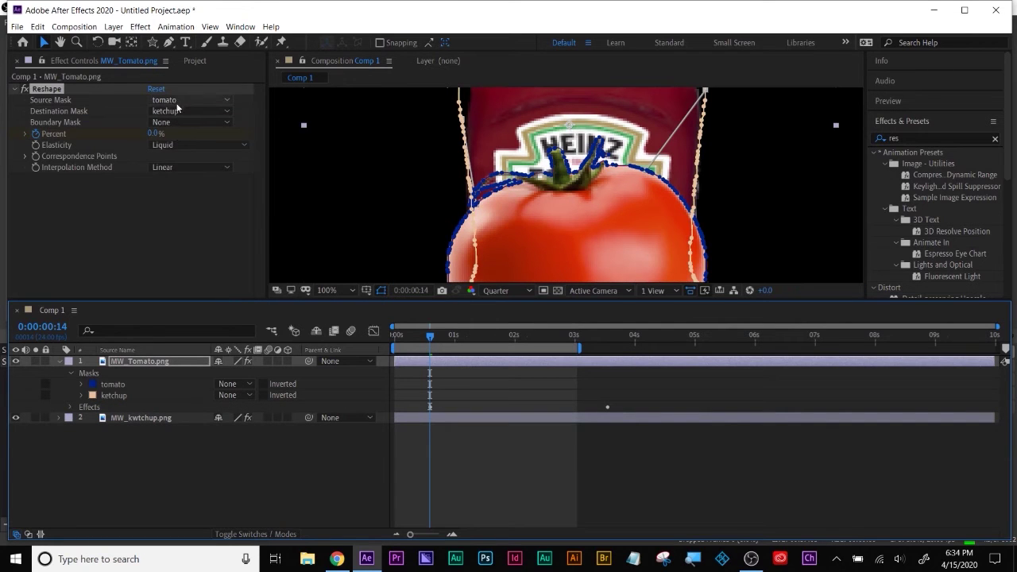
left_click(121, 418)
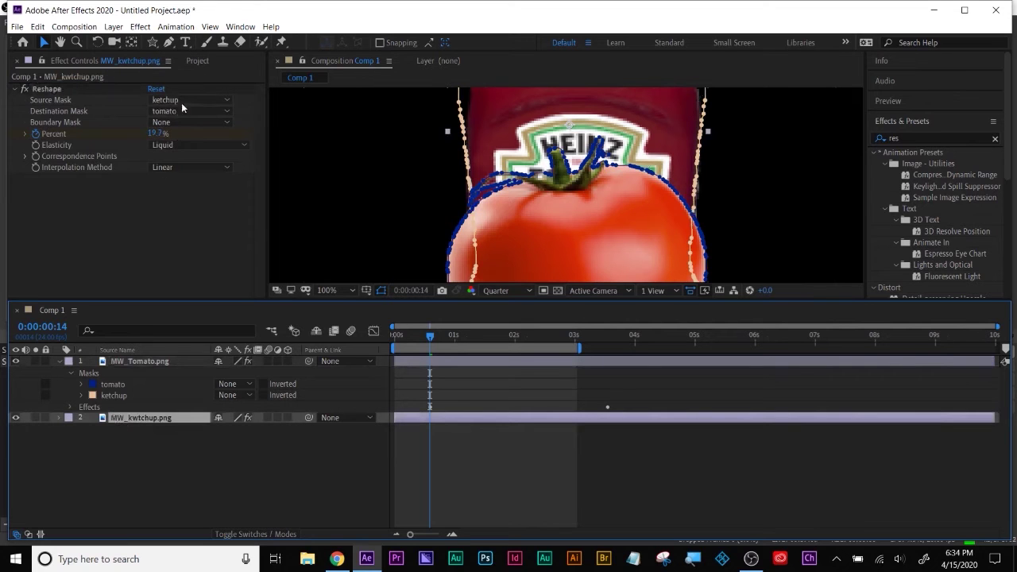
left_click(143, 361)
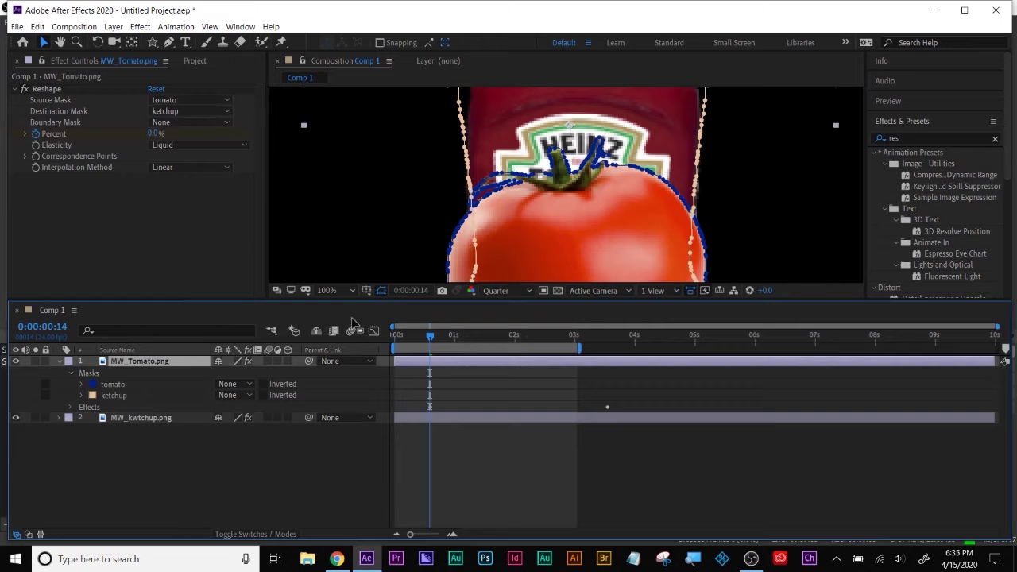
key("u")
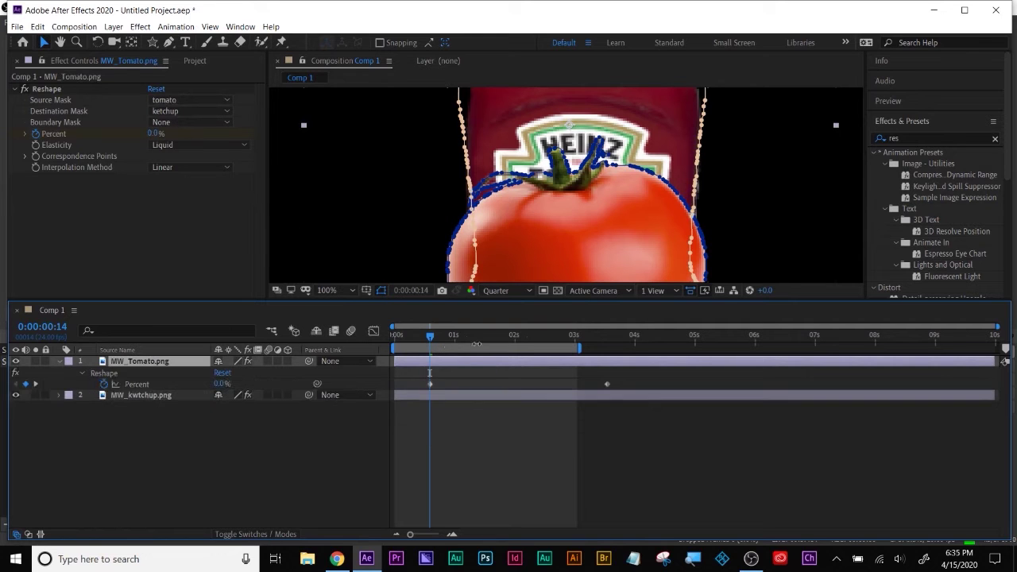
Step: Shift the tomato's Reshape Percent keyframes to line up with the bottle's, then preview
left_click(461, 394)
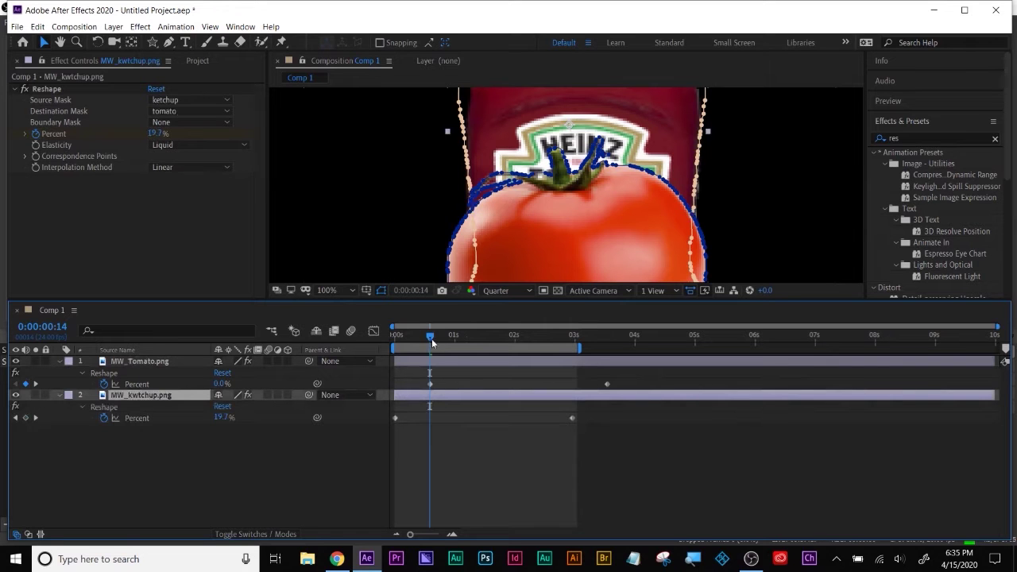
left_click_drag(431, 332, 378, 332)
mouse_move(637, 374)
left_mouse_down()
mouse_move(428, 386)
mouse_move(628, 392)
left_mouse_up()
left_click(434, 387)
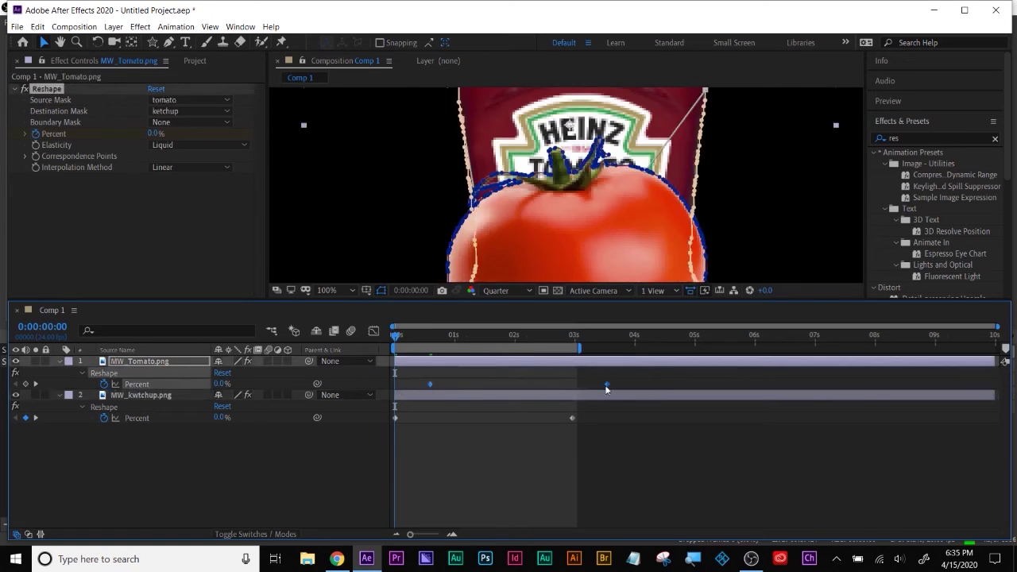
left_click_drag(566, 390, 572, 389)
left_click(549, 452)
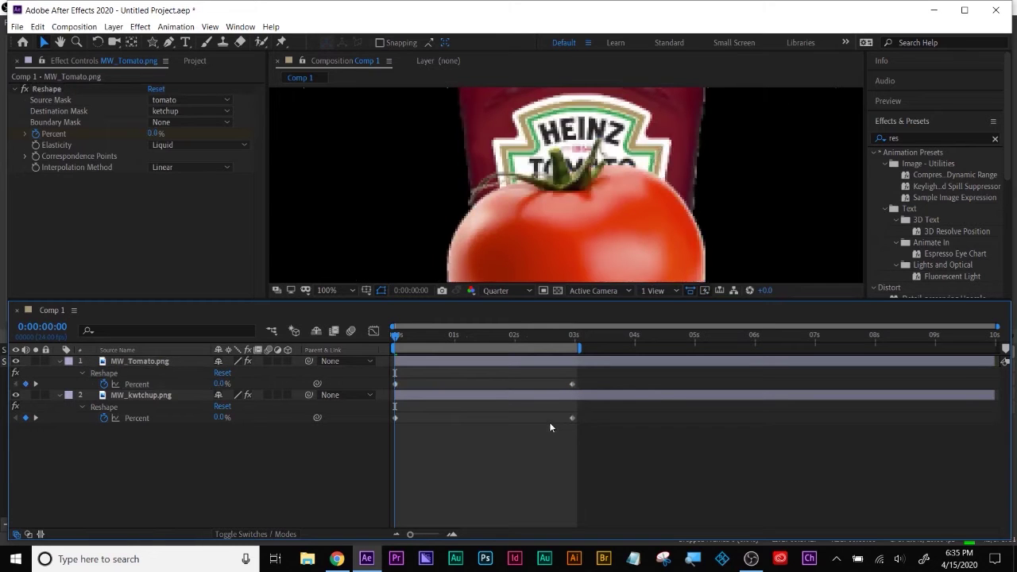
left_click_drag(398, 340, 451, 334)
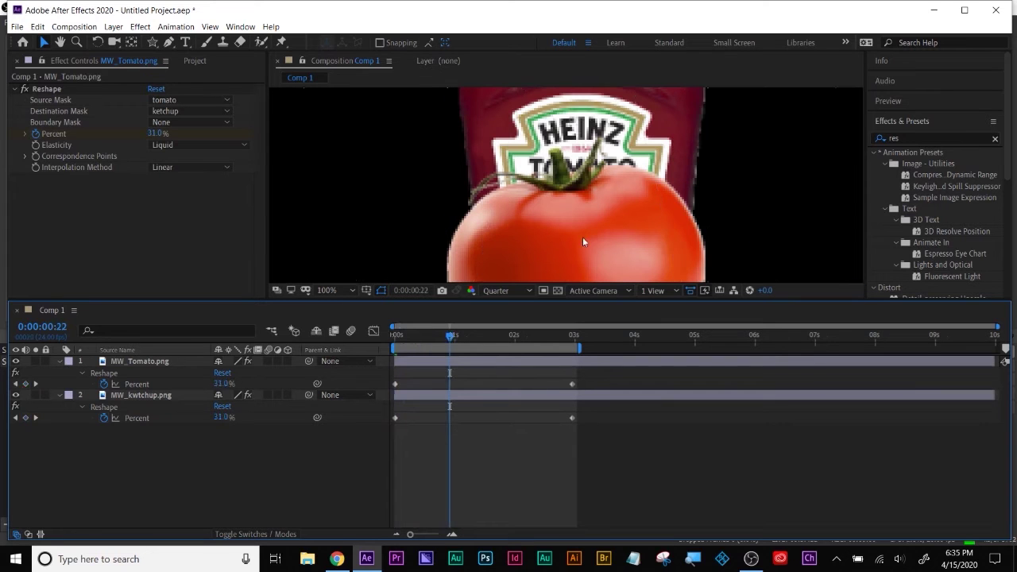
left_click_drag(581, 300, 589, 393)
Step: Scrub through the morph and move MW_kwtchup.png above MW_Tomato.png
scroll(579, 310, "down", 2)
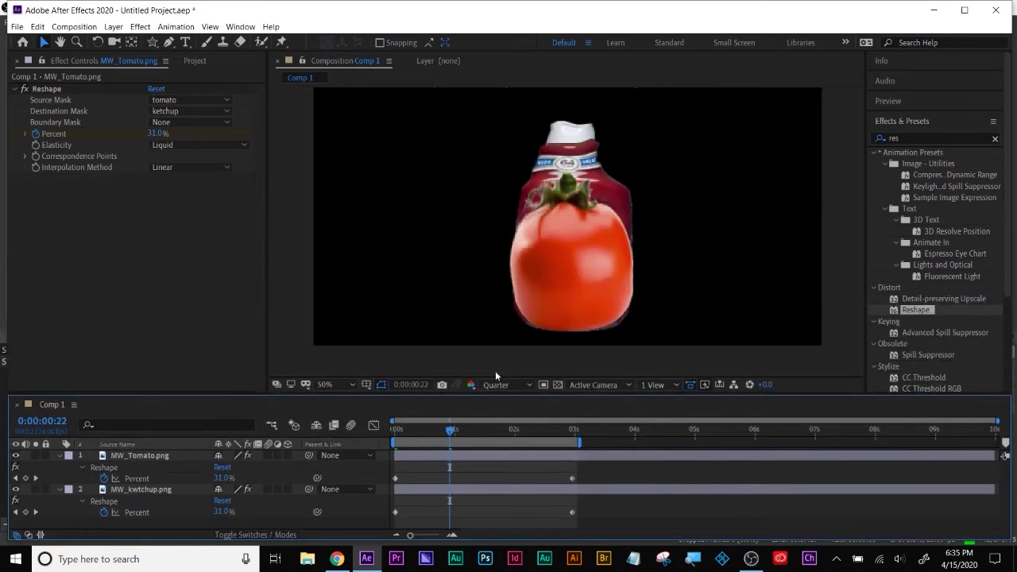
left_click_drag(465, 434, 472, 431)
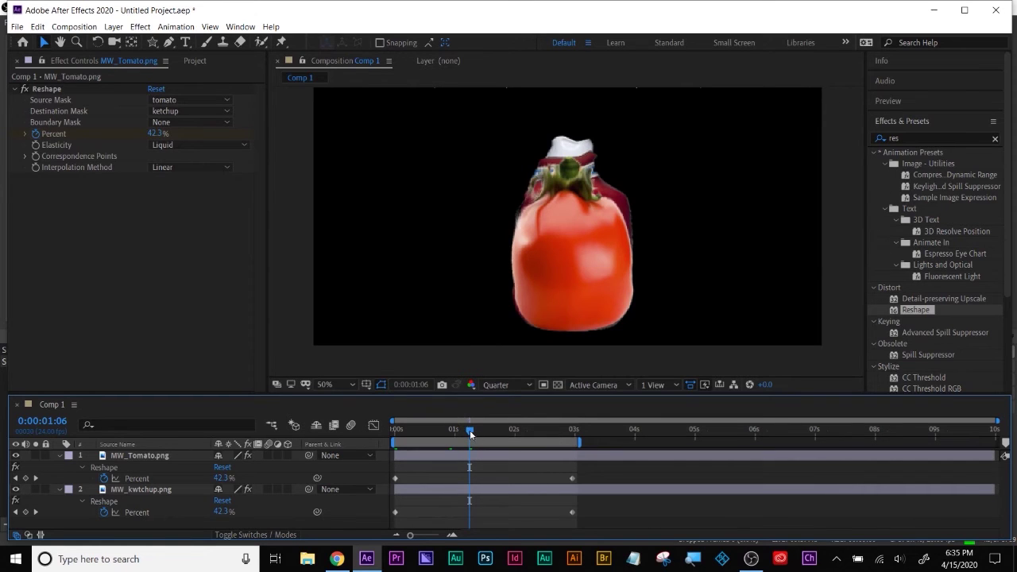
left_click_drag(487, 436, 481, 436)
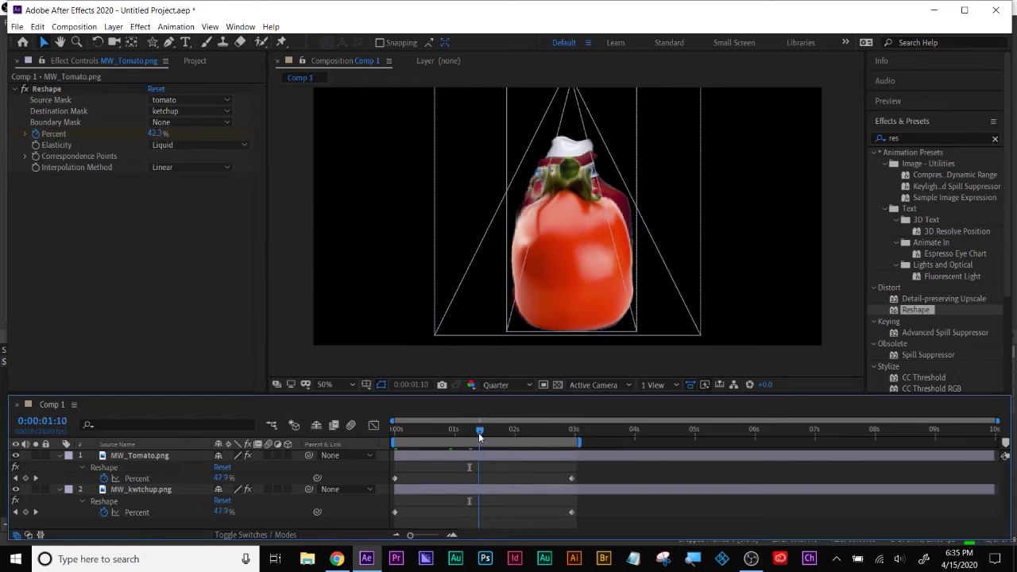
left_click_drag(395, 445, 394, 439)
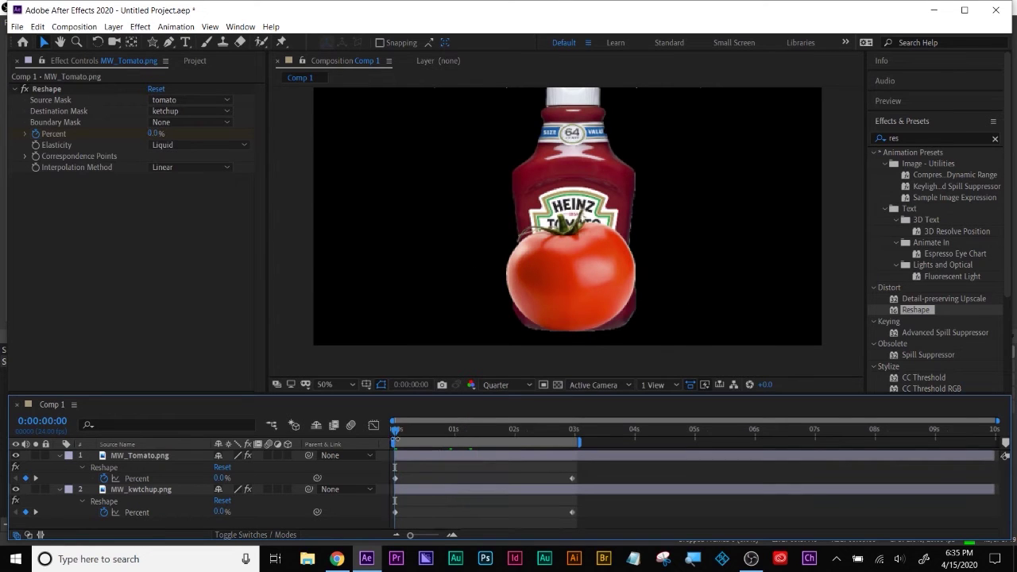
left_click_drag(397, 431, 451, 436)
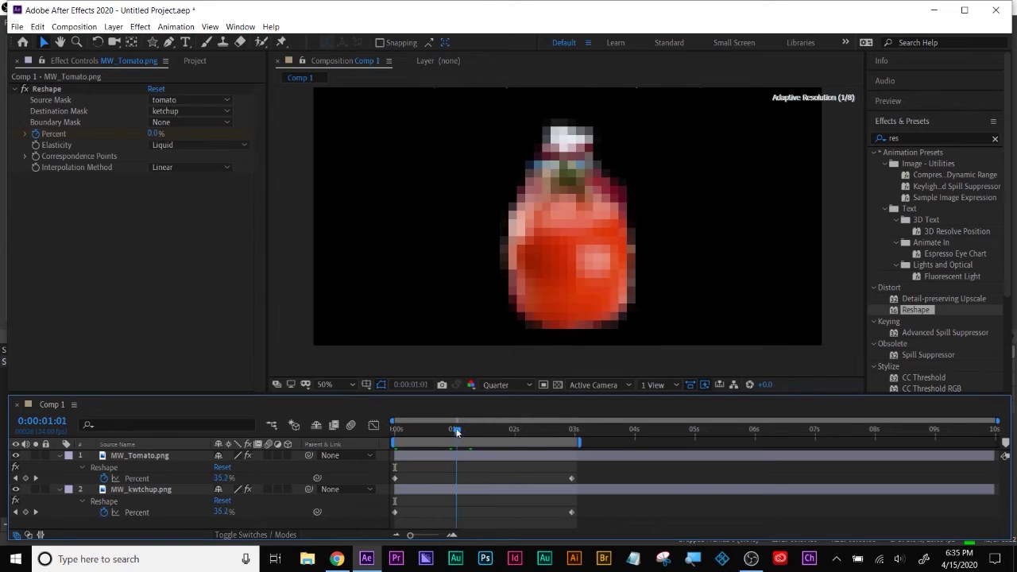
left_click_drag(459, 431, 453, 431)
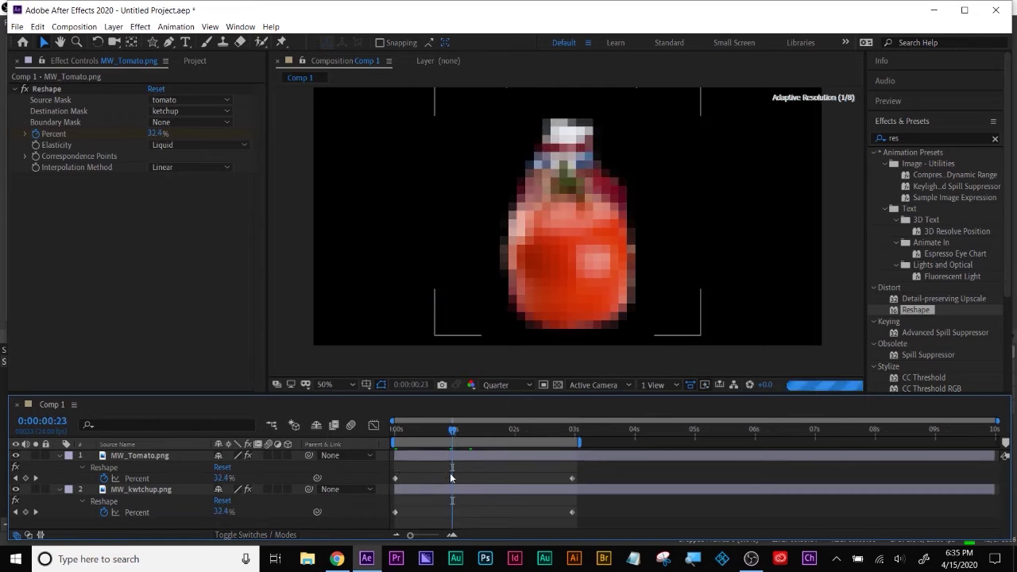
left_click(156, 491)
left_click_drag(128, 491, 139, 443)
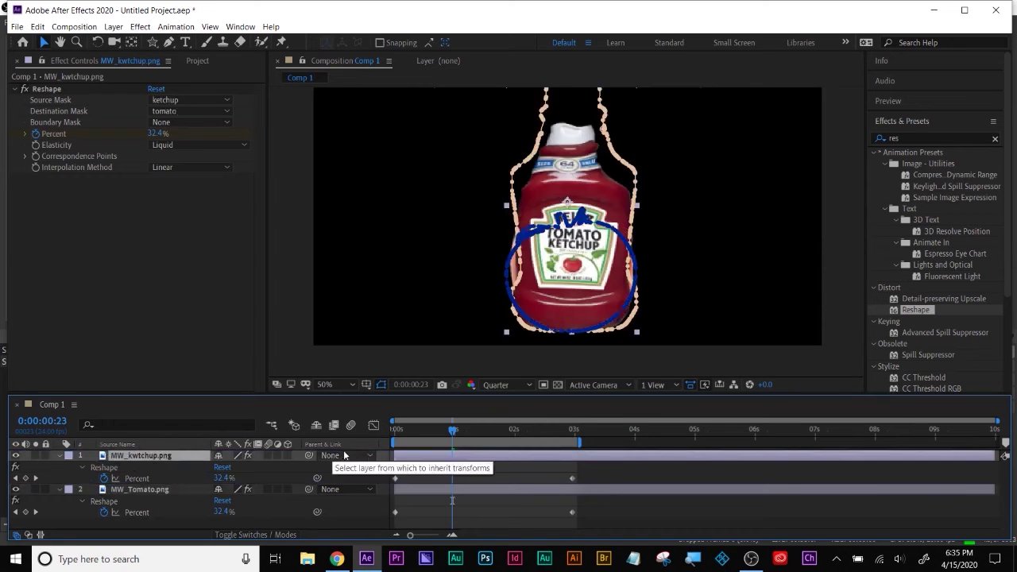
mouse_move(445, 429)
left_mouse_down()
mouse_move(380, 433)
mouse_move(452, 435)
left_mouse_up()
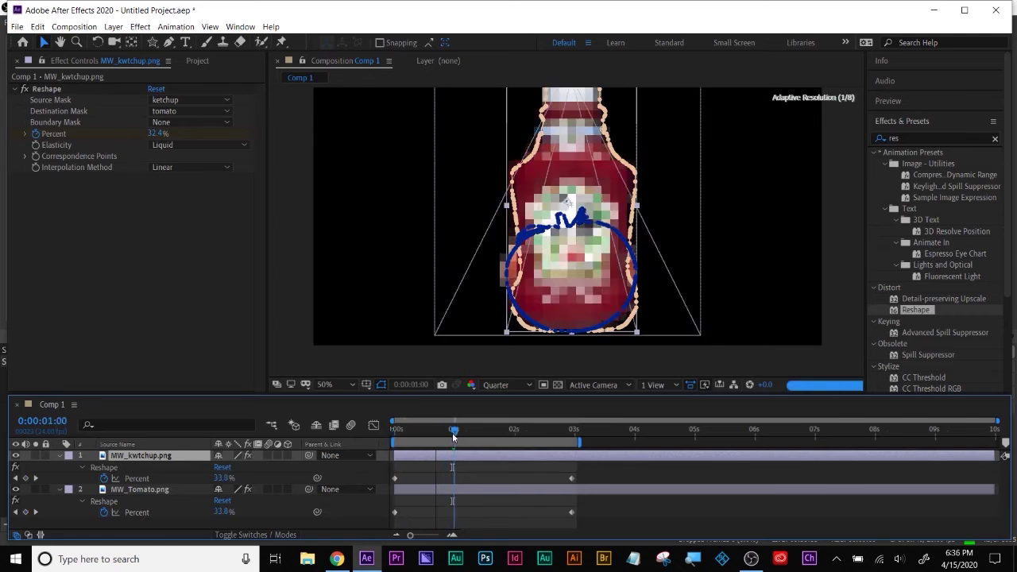
key("space")
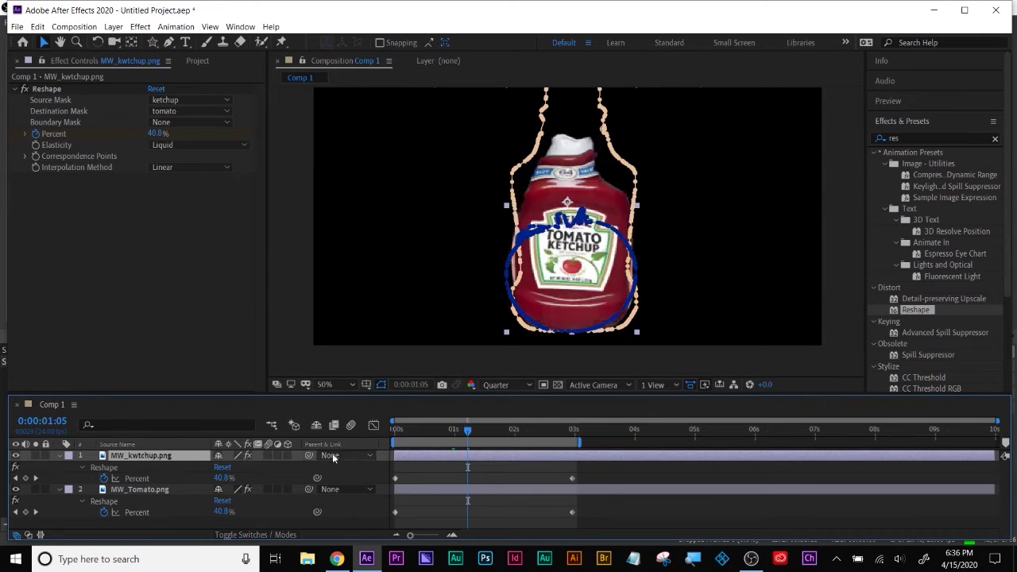
Step: Keyframe the bottle's Opacity down from 100% partway through the morph
left_click(143, 491)
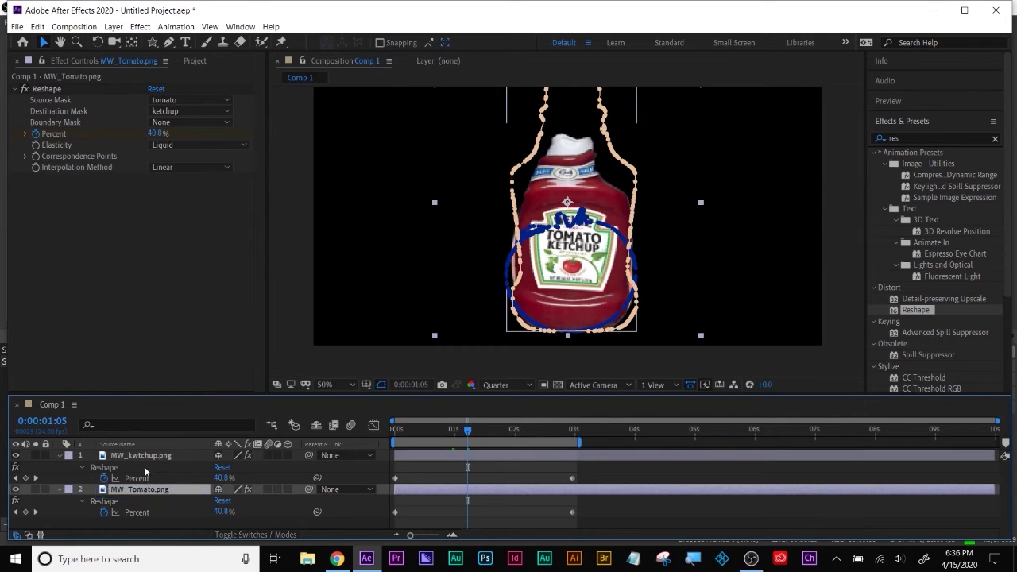
left_click(147, 457)
key("alt+shift+t")
left_click_drag(470, 432, 520, 432)
left_click_drag(224, 466, 210, 466)
left_click_drag(453, 429, 569, 430)
Step: Enlarge and recenter the composition view, then play the morph preview
left_click_drag(490, 393, 532, 468)
key("h")
scroll(545, 258, "up", 3)
scroll(535, 293, "down", 3)
key("v")
left_click_drag(463, 504, 384, 506)
key("space")
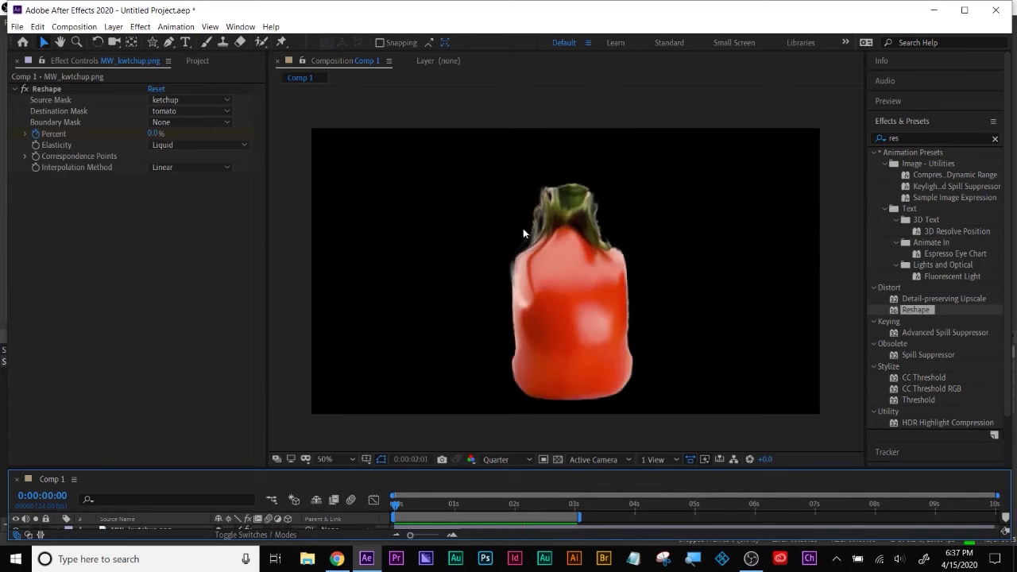
Step: Move MW_Tomato.png back to layer 1 and review the bottle's keyframed properties
left_click(14, 91)
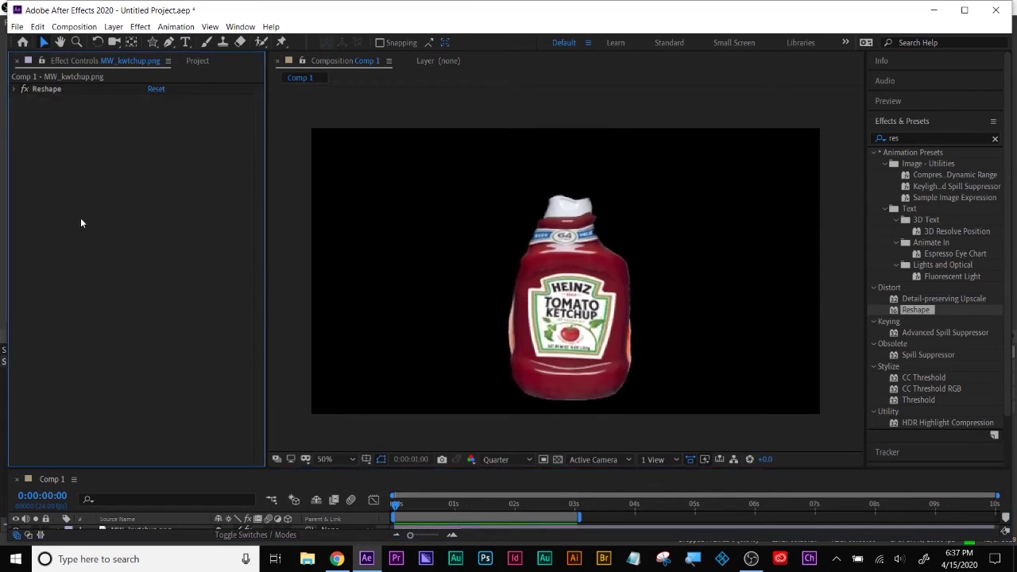
left_click_drag(225, 470, 212, 389)
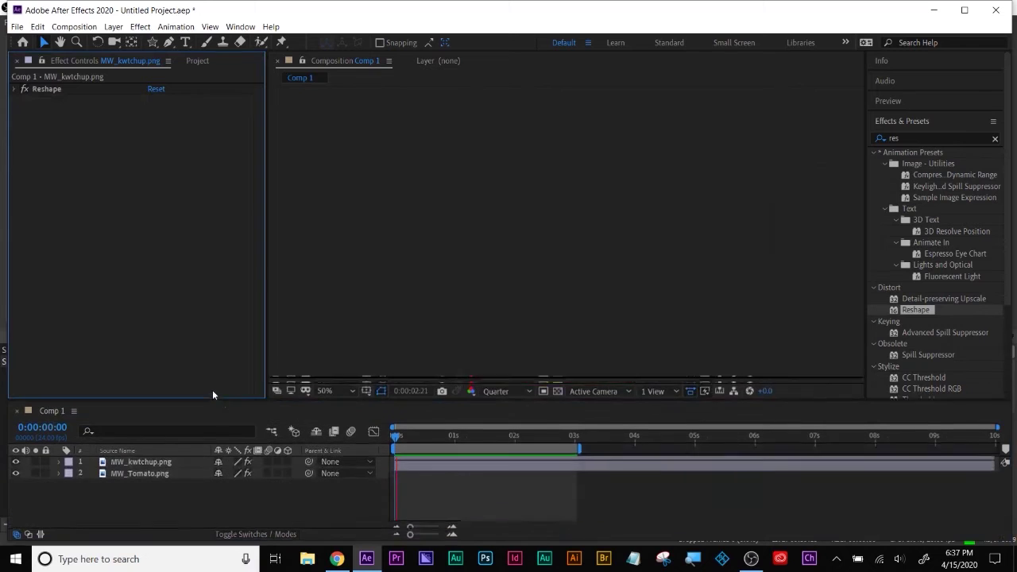
left_click(137, 450)
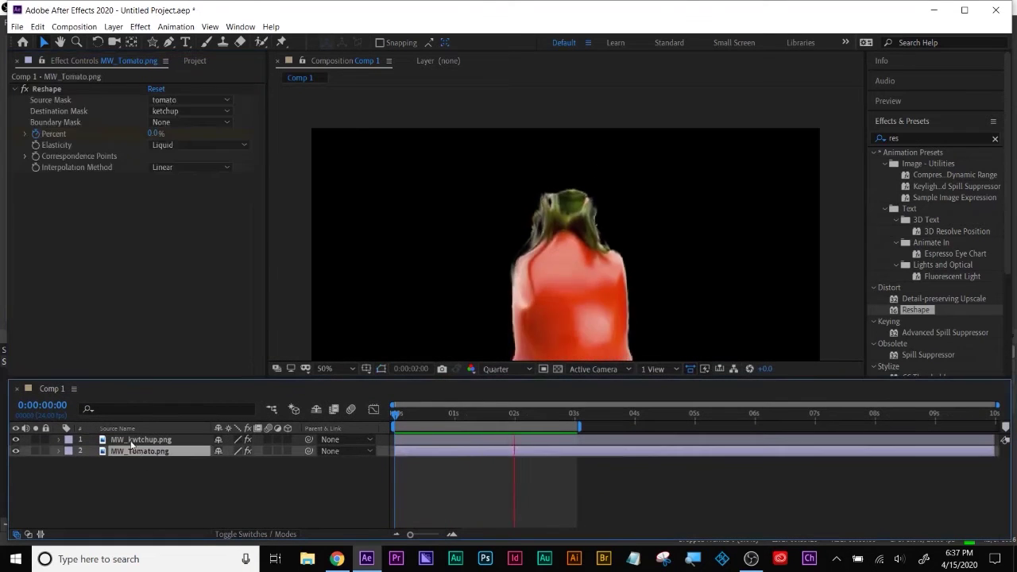
left_click_drag(138, 382, 138, 424)
left_click_drag(138, 494, 137, 477)
left_click_drag(430, 457, 487, 456)
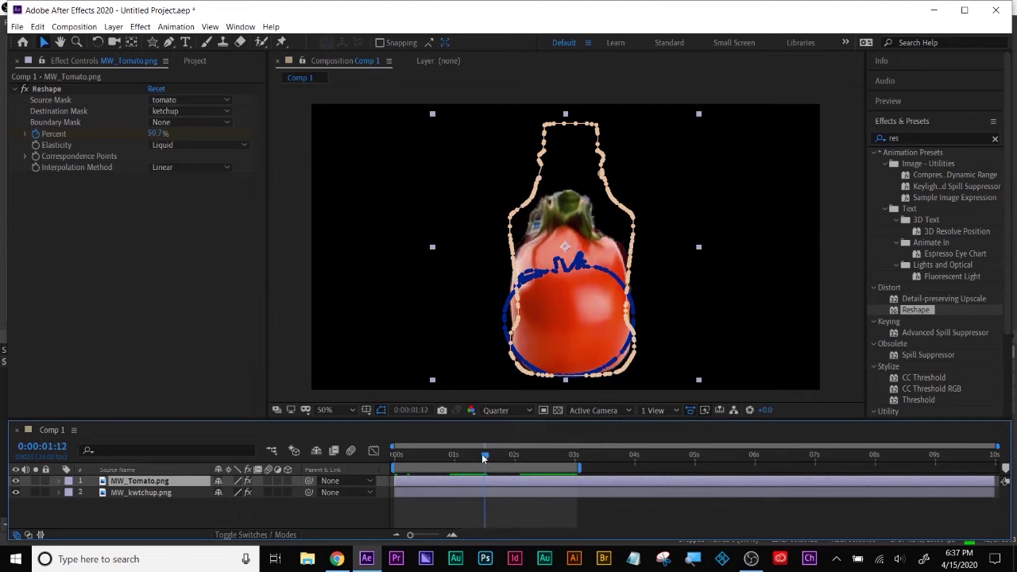
left_click(497, 494)
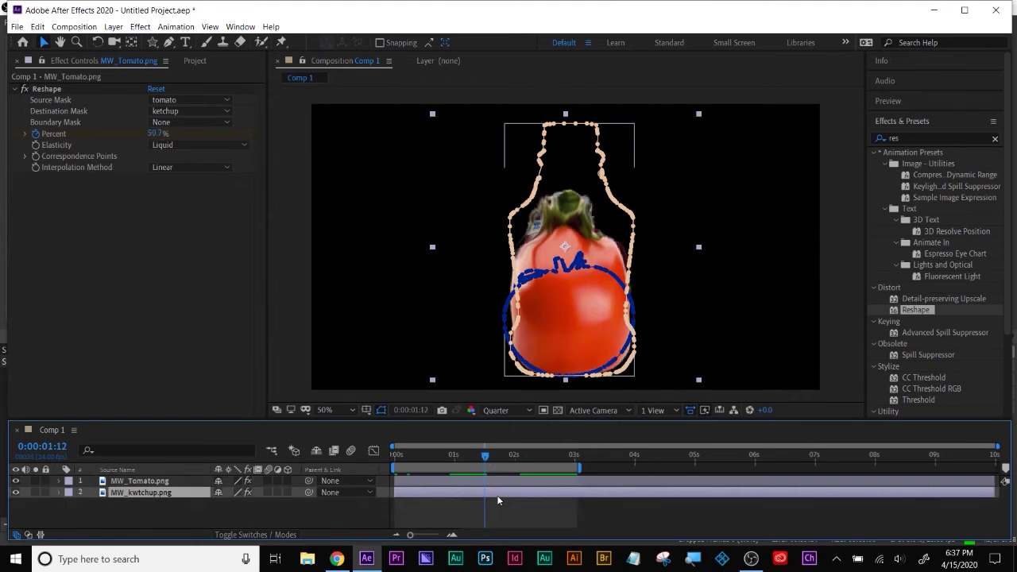
key("u")
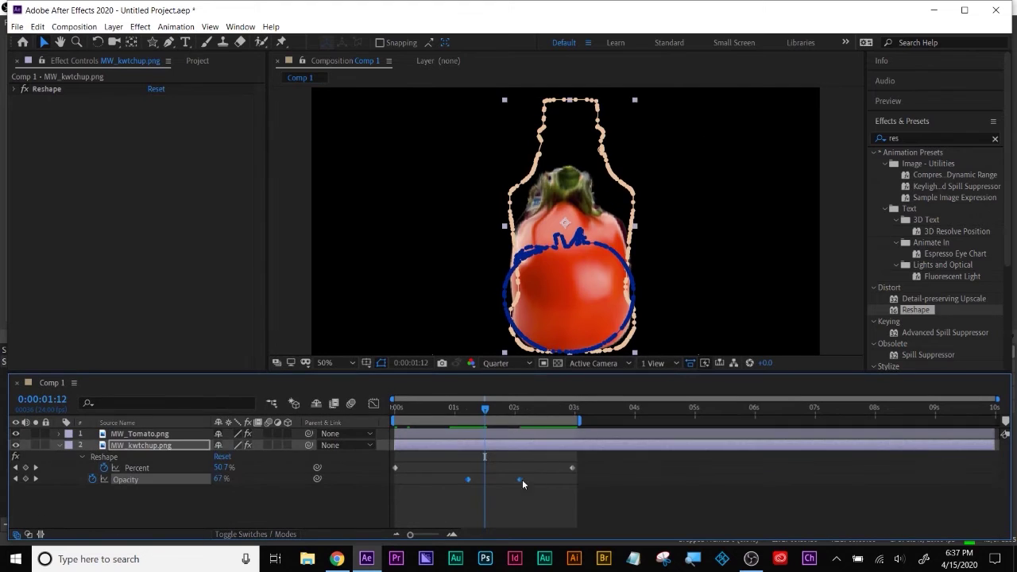
left_click_drag(499, 410, 465, 410)
key("ctrl+z")
key("ctrl+z")
Step: Shift the tomato's Reshape Percent keyframes earlier and replay the blended morph from the start
left_click(465, 478)
key("u")
left_click_drag(572, 502, 509, 502)
left_click(468, 410)
key("space")
left_click(547, 506)
key("Home")
key("space")
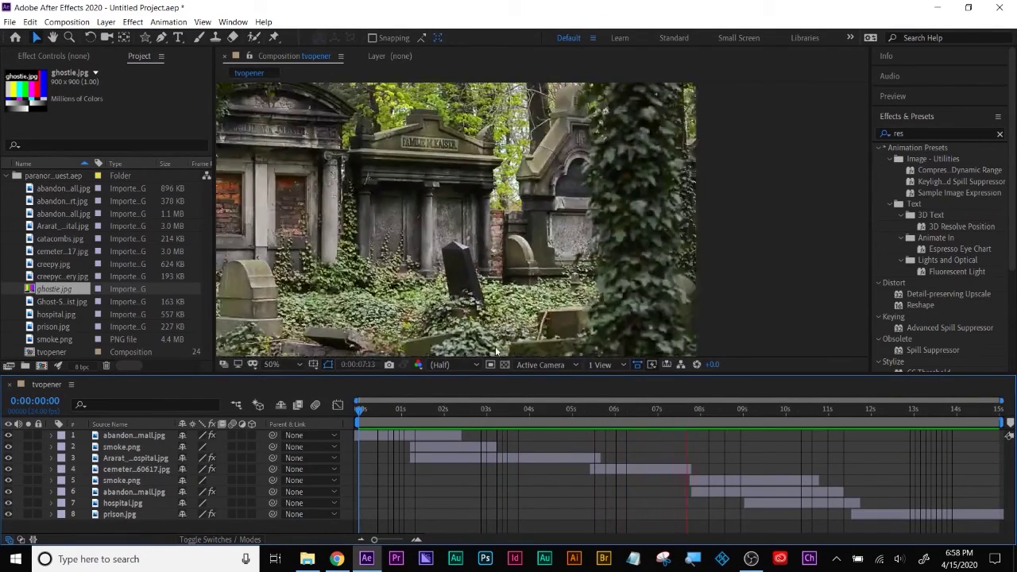
Step: Trim layer 3's out-point to the playhead at 0:00:05:09
left_click(456, 410)
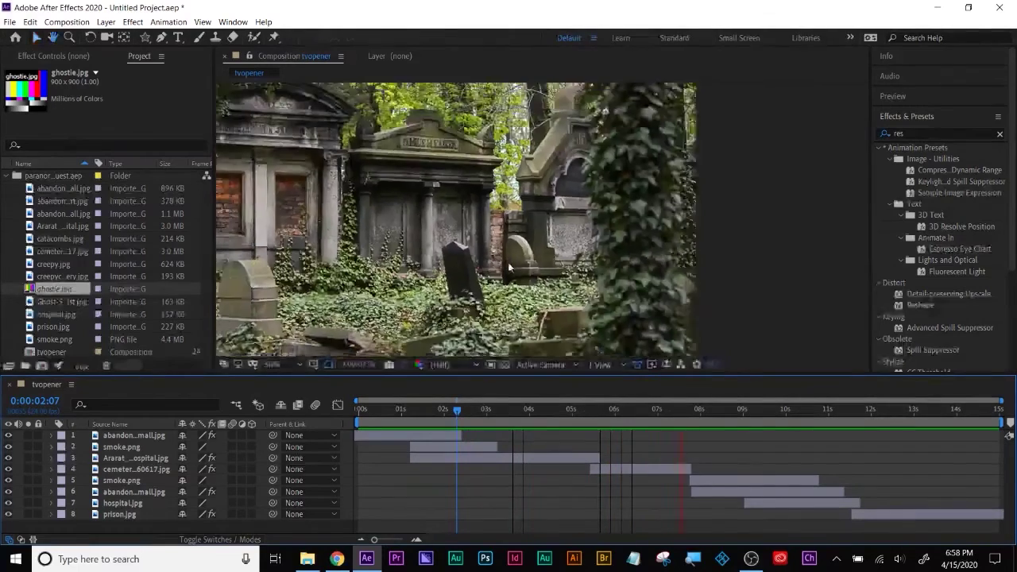
left_click_drag(456, 410, 577, 421)
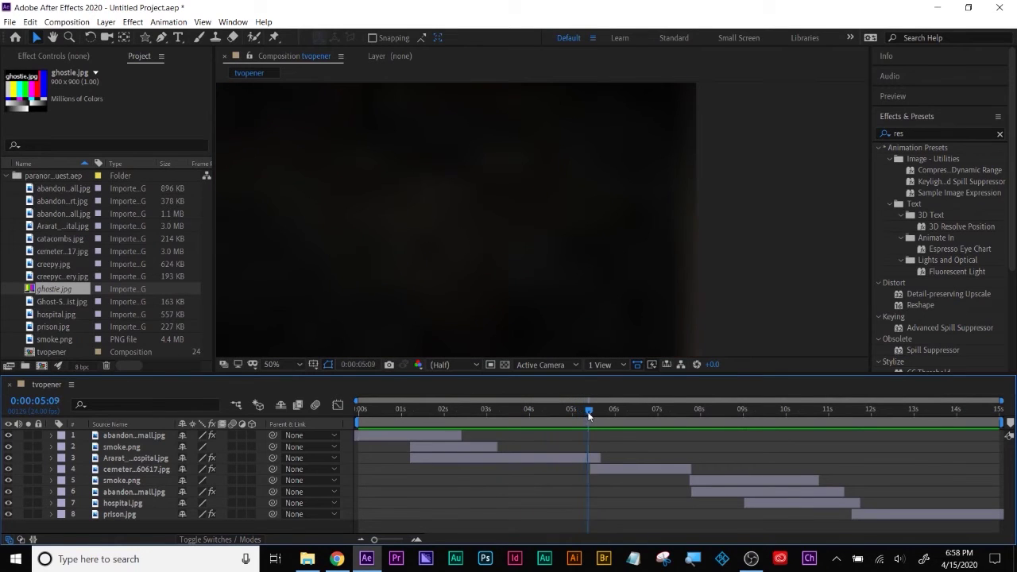
left_click_drag(601, 459, 588, 459)
left_click(612, 439)
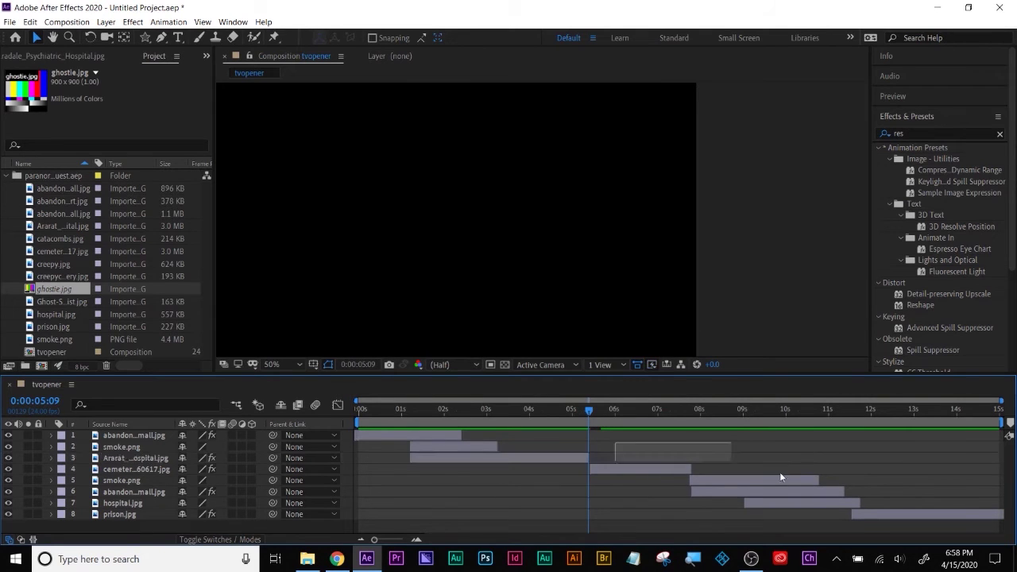
Step: Select layers 4 through 8 and slide their bars earlier together
left_click_drag(743, 479, 735, 478)
key("ctrl+z")
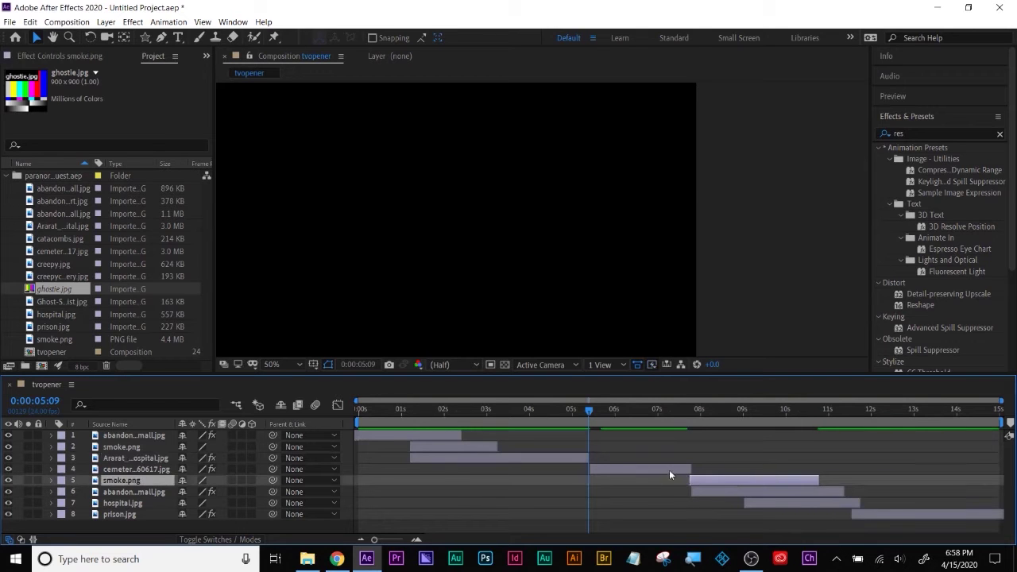
left_click(667, 470)
left_click(721, 478, "ctrl")
left_click(742, 493, "ctrl")
left_click(745, 502, "ctrl")
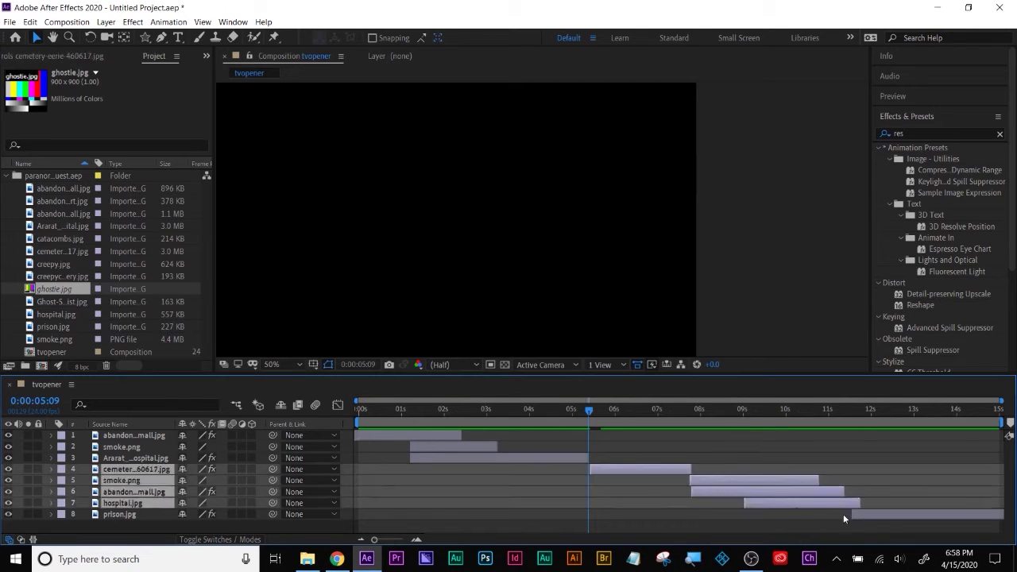
left_click(886, 518, "ctrl")
left_click_drag(892, 515, 860, 515)
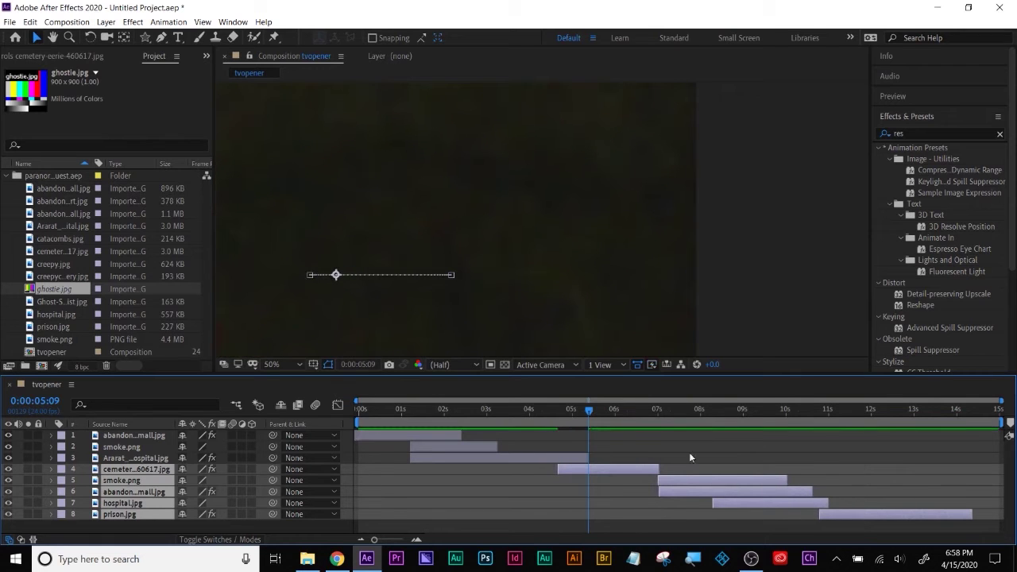
Step: Preview the overlapping transitions from 2:04, 3:06 and 4:01, then select only smoke.png
left_click(531, 410)
key("space")
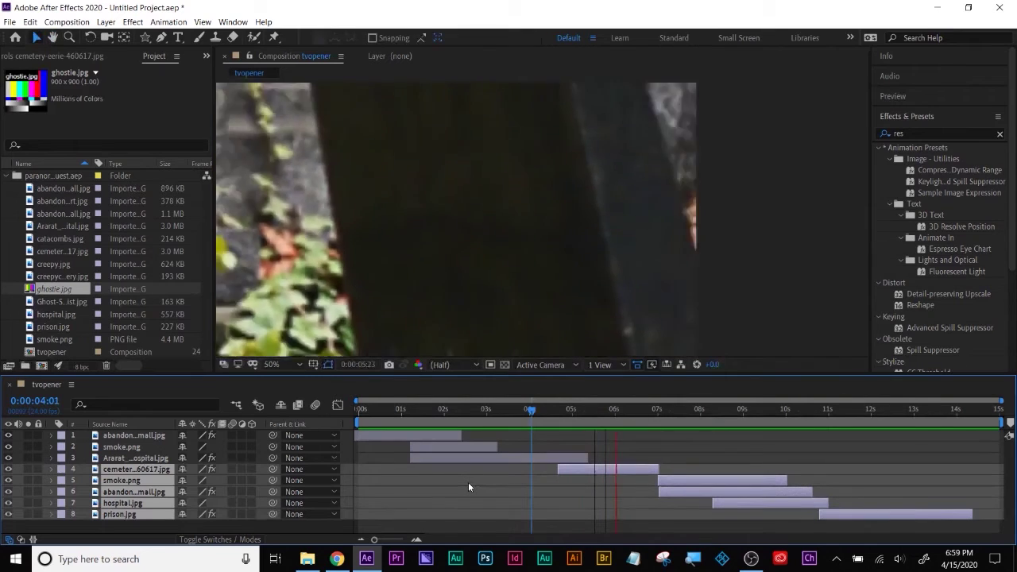
key("space")
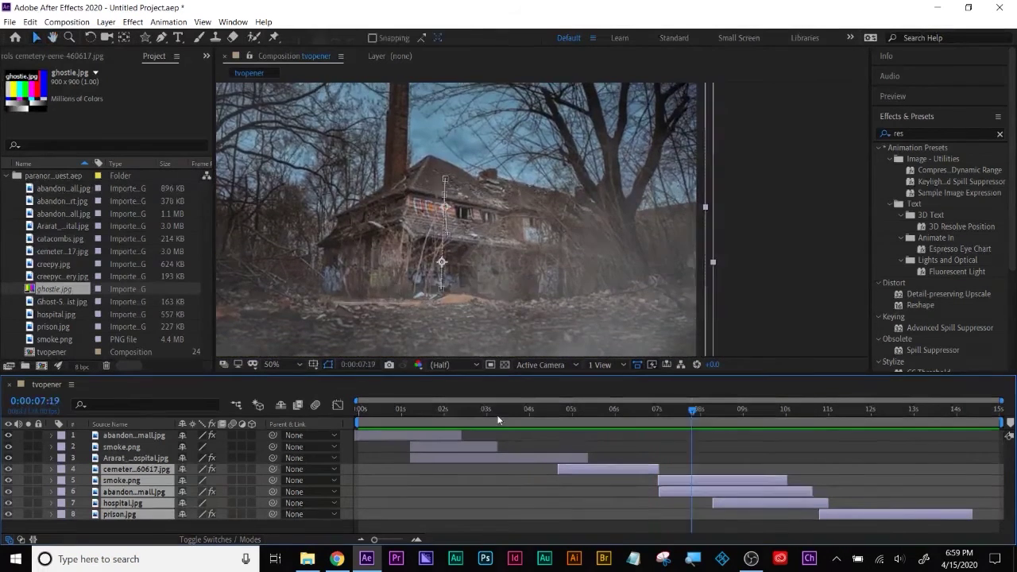
left_click(498, 420)
key("space")
left_click(450, 409)
key("space")
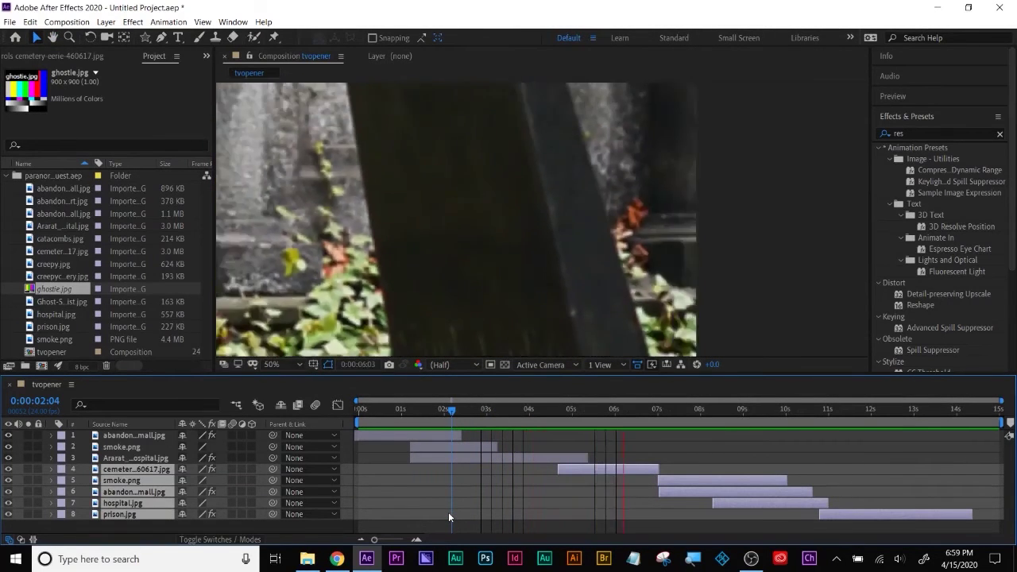
key("space")
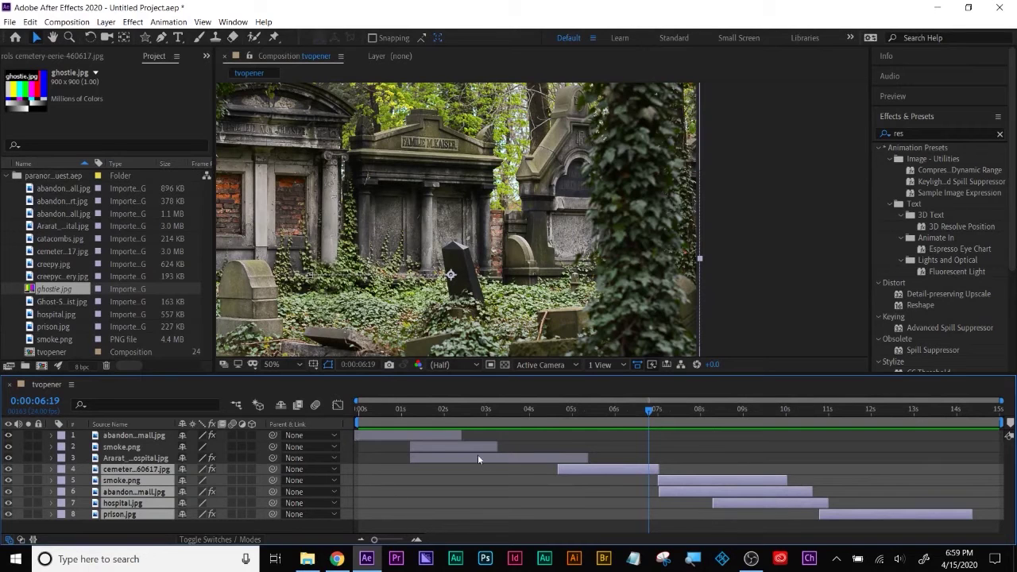
left_click_drag(500, 411, 603, 414)
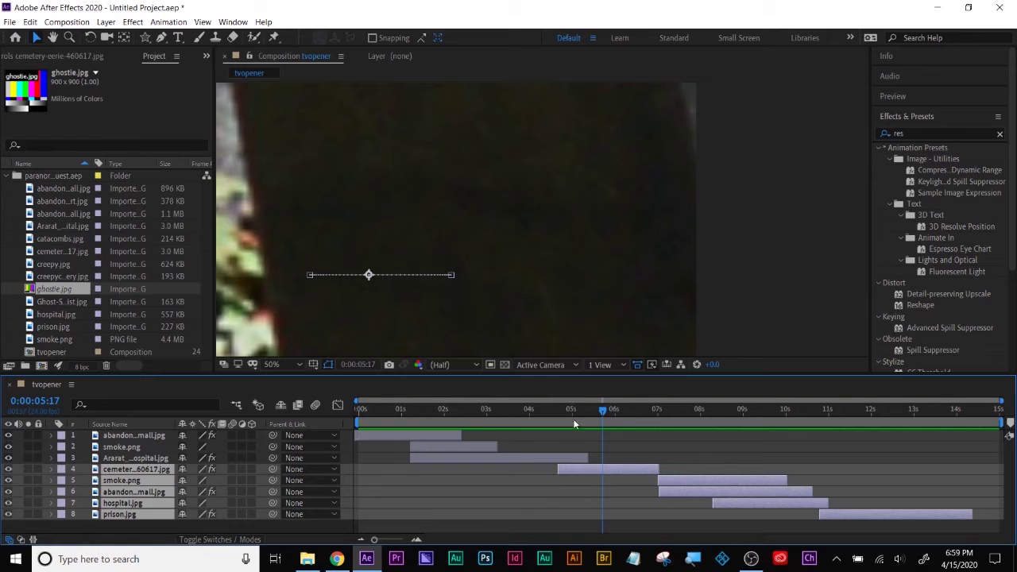
left_click_drag(567, 411, 739, 409)
left_click(737, 480)
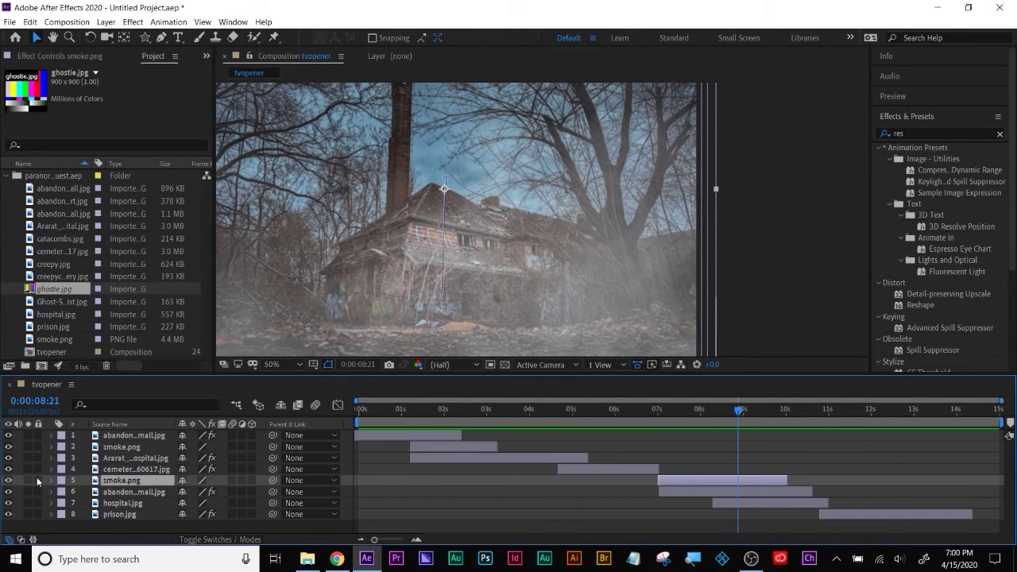
Step: Solo smoke.png and apply Turbulent Displace to it from Effects & Presets
left_click(29, 480)
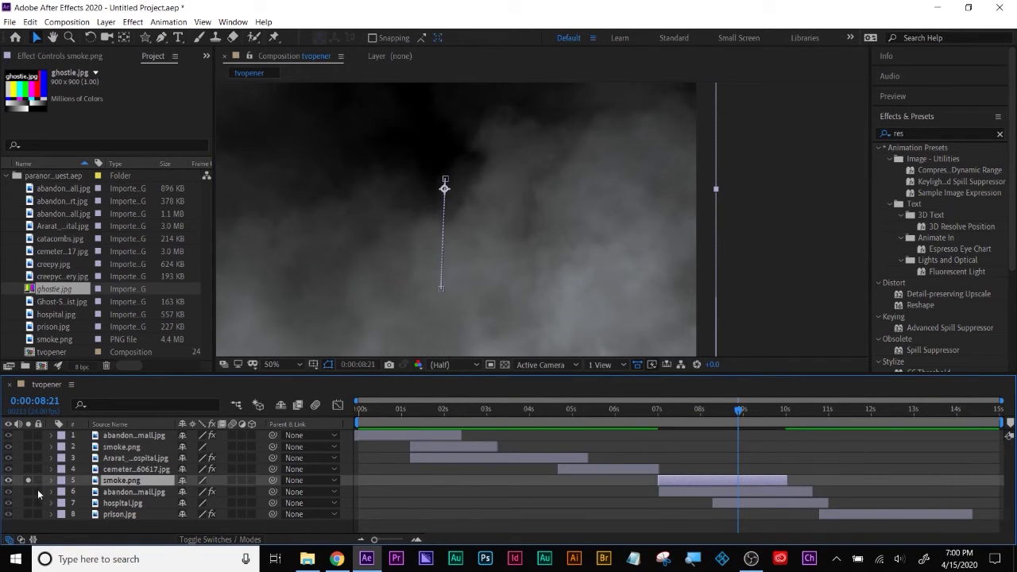
left_click_drag(708, 415, 660, 425)
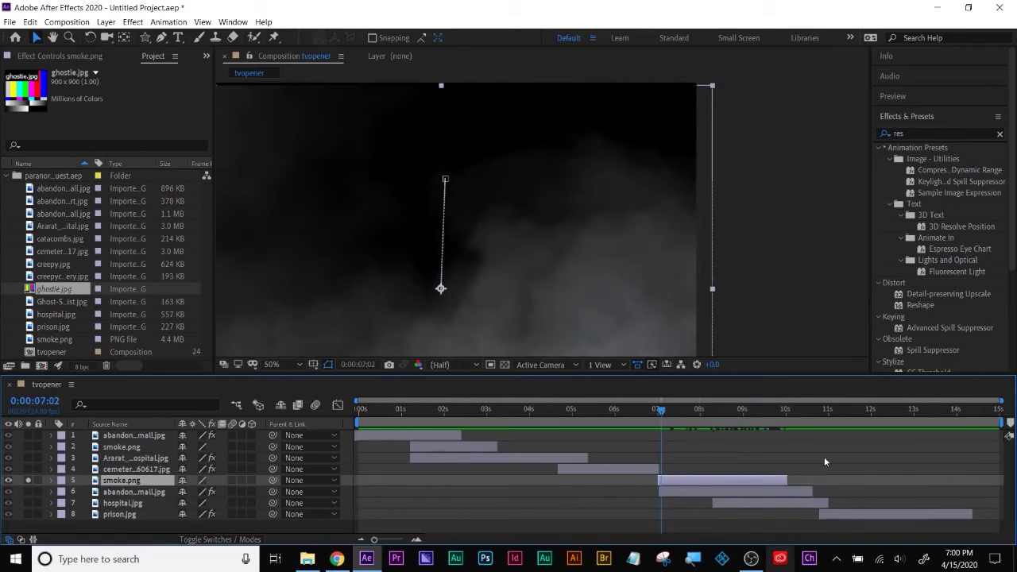
double_click(919, 133)
type("turb")
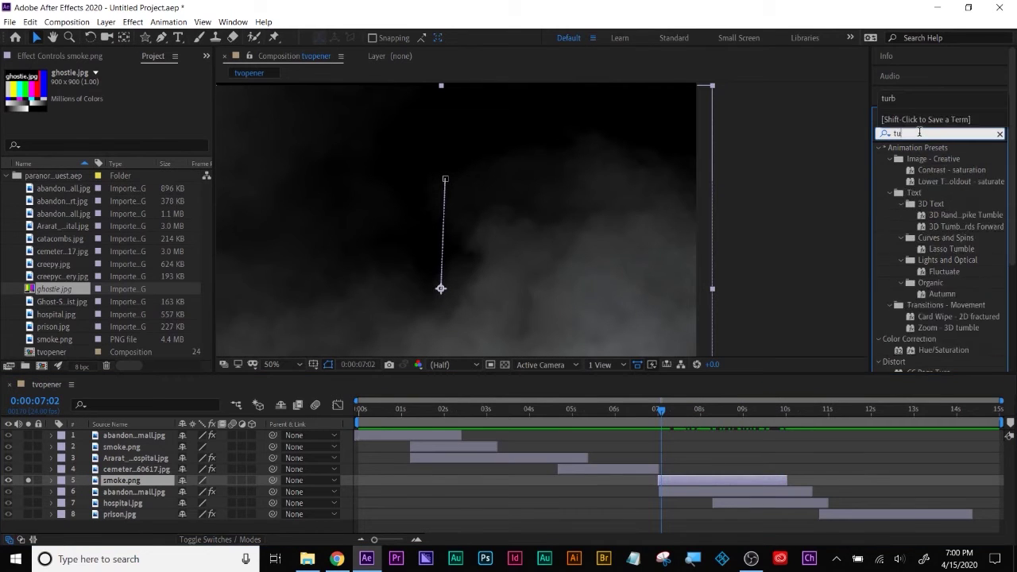
left_click(925, 159)
left_click_drag(925, 159, 729, 480)
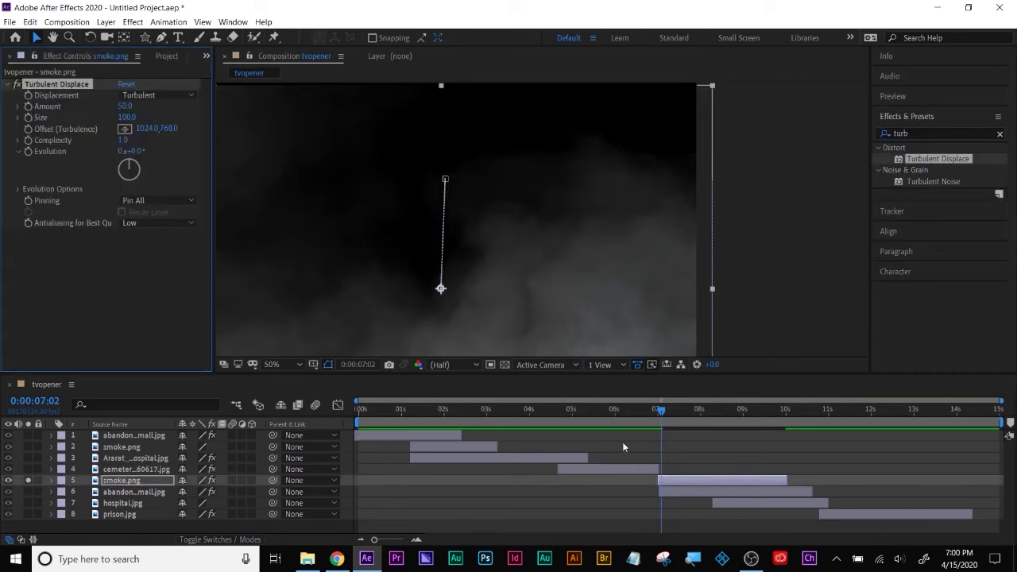
Step: Keyframe Turbulent Displace Evolution from 0 at 7:00 to 2 revolutions at 9:22
left_click(656, 412)
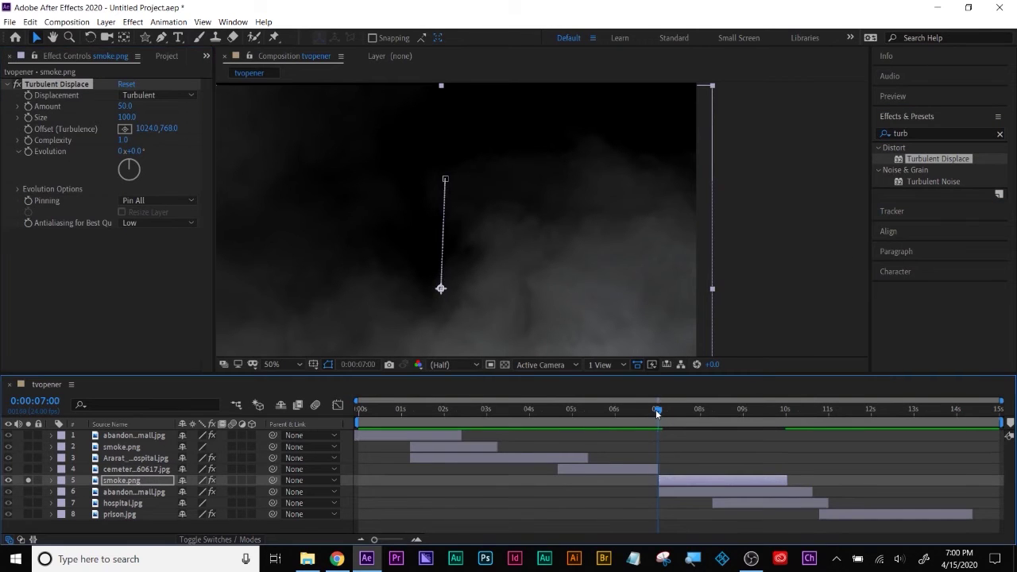
left_click(28, 151)
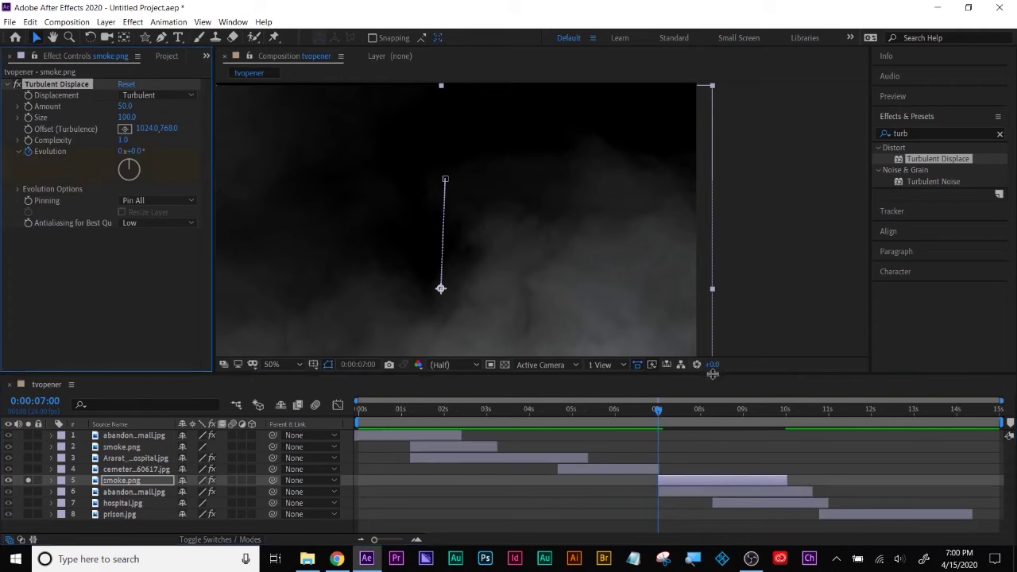
left_click_drag(688, 410, 785, 423)
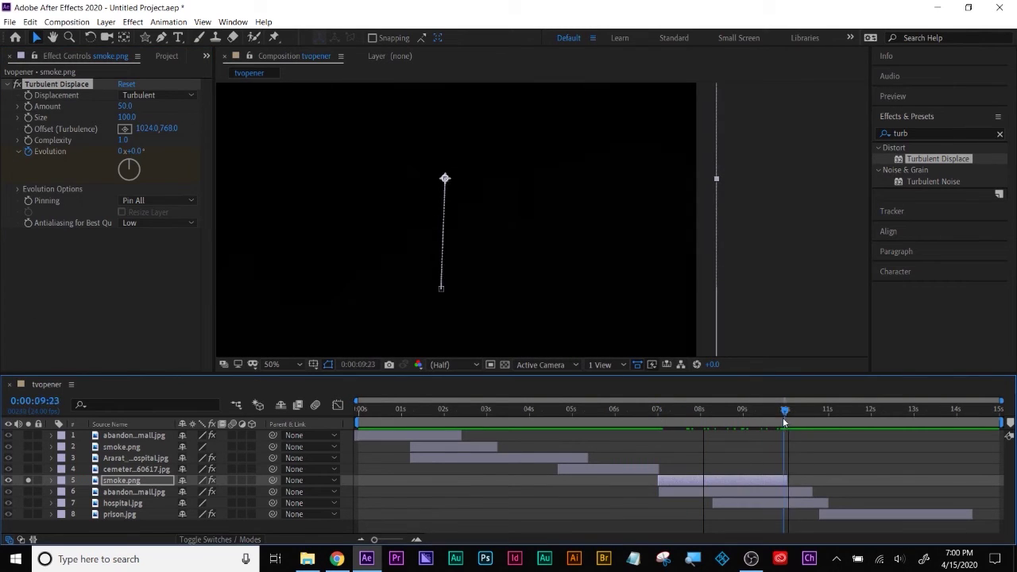
left_click(123, 151)
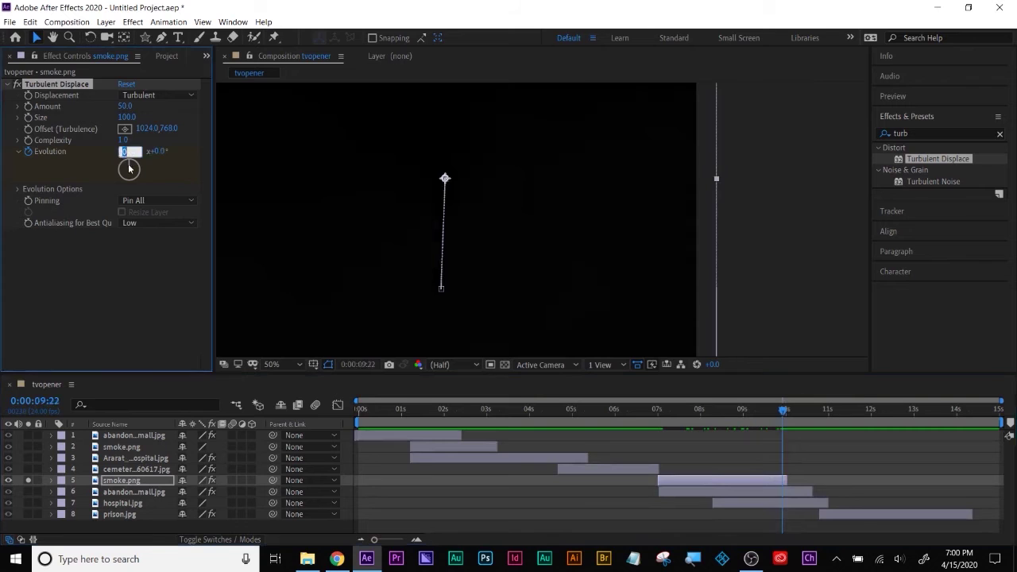
type("2")
key("Return")
left_click(612, 419)
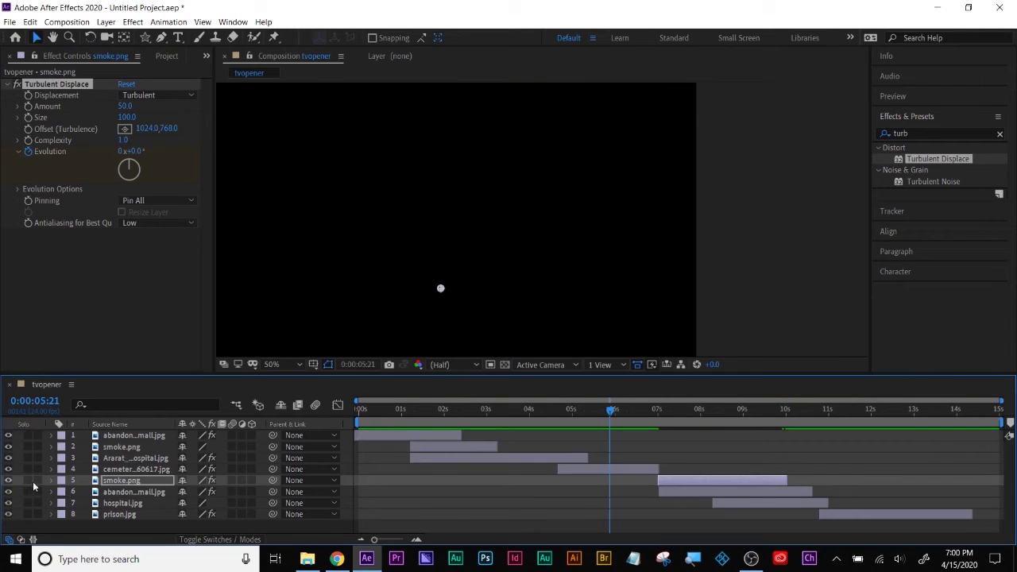
Step: Unsolo the smoke layer and preview the churning smoke from 7:00 to 8:08
left_click(33, 482)
key("space")
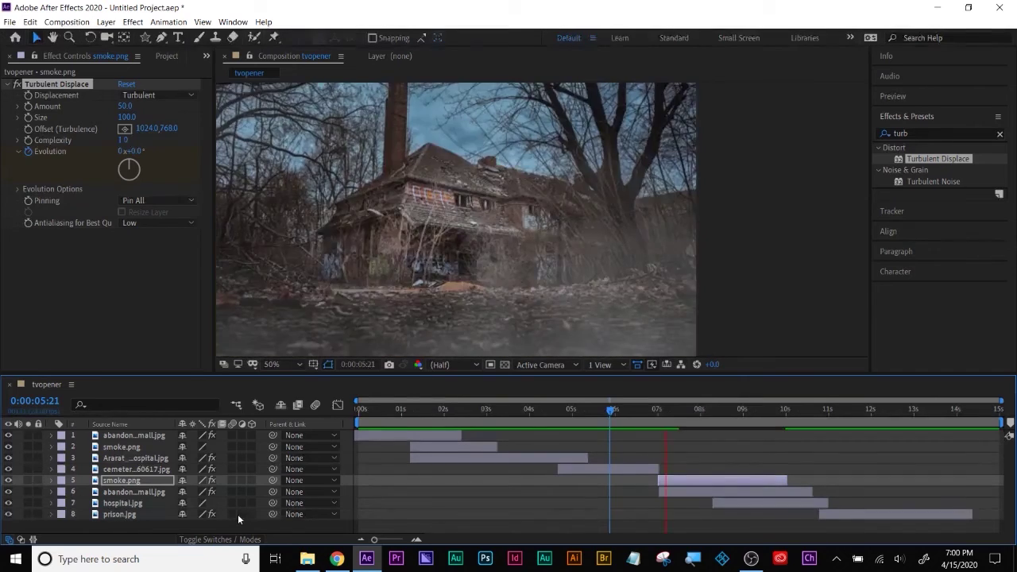
key("space")
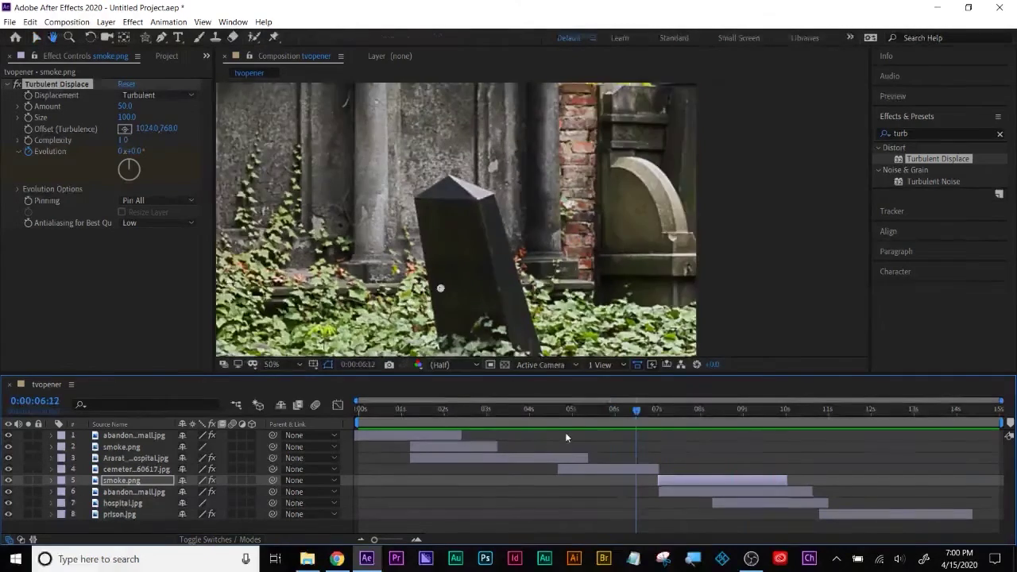
key("space")
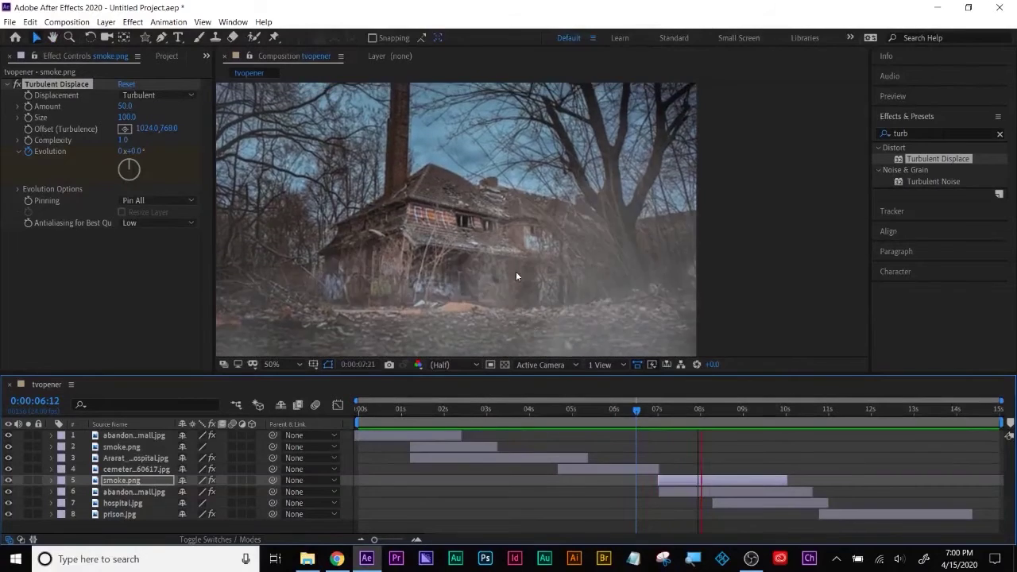
key("space")
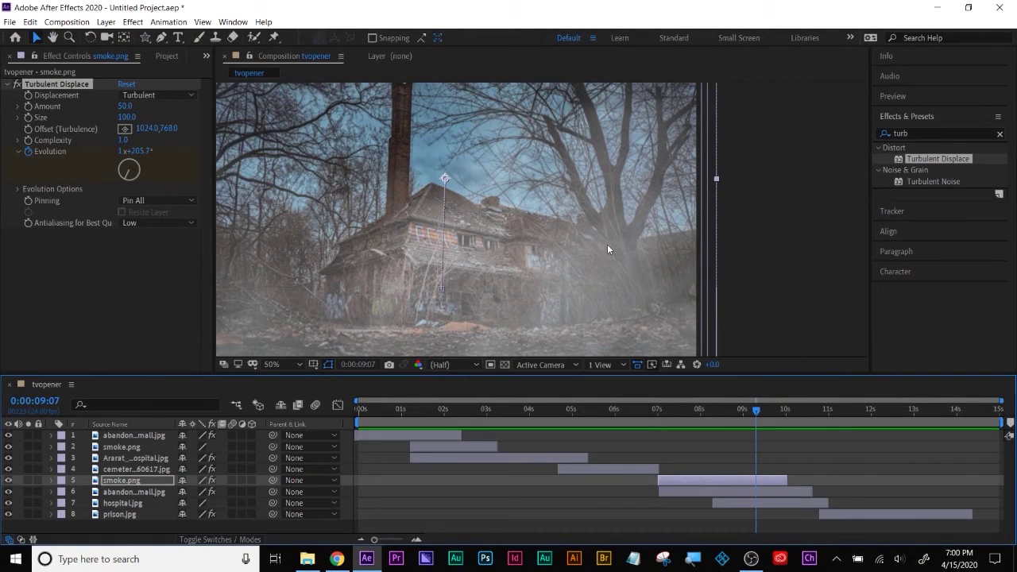
left_click(654, 411)
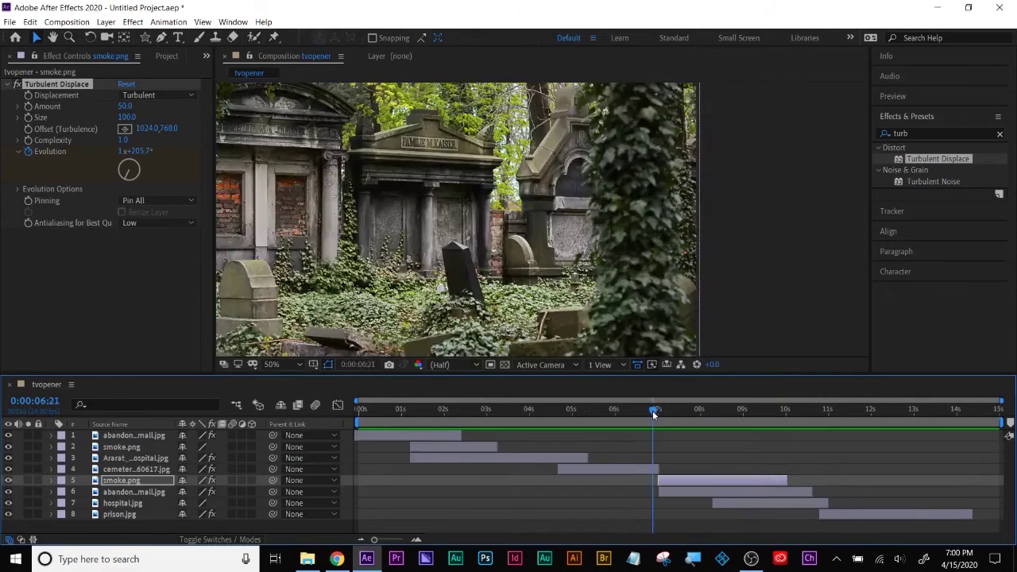
left_click(660, 412)
left_click_drag(662, 413, 775, 415)
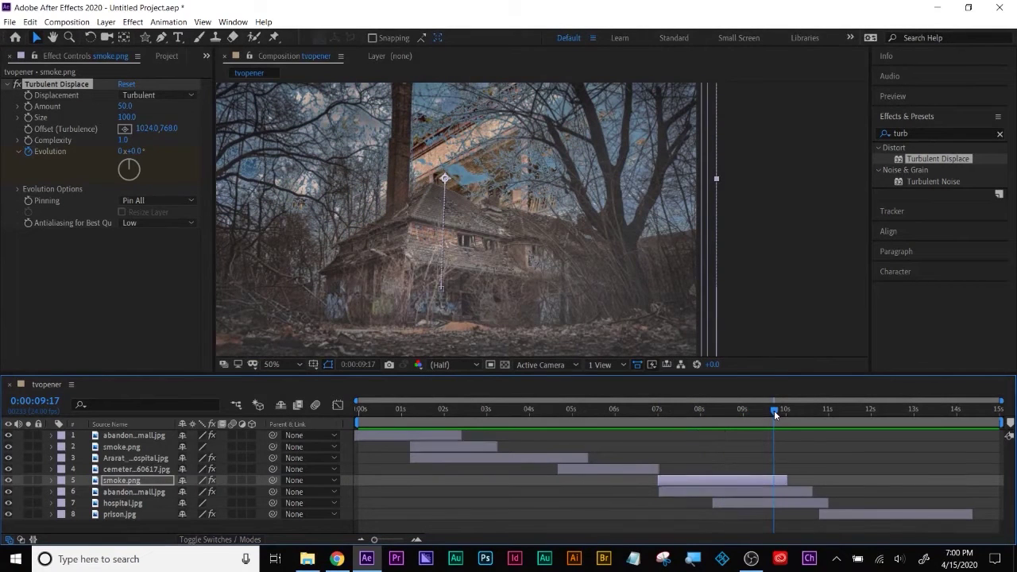
Step: Reveal smoke.png's Evolution keyframes and scrub the smoke section from 7:00 to 9:19
left_click(696, 479)
key("u")
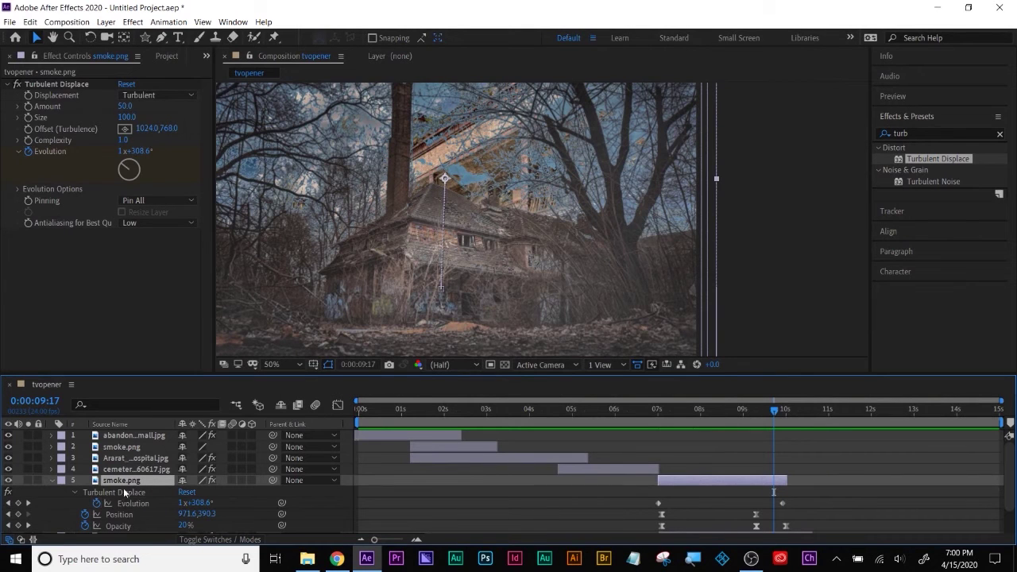
left_click(656, 414)
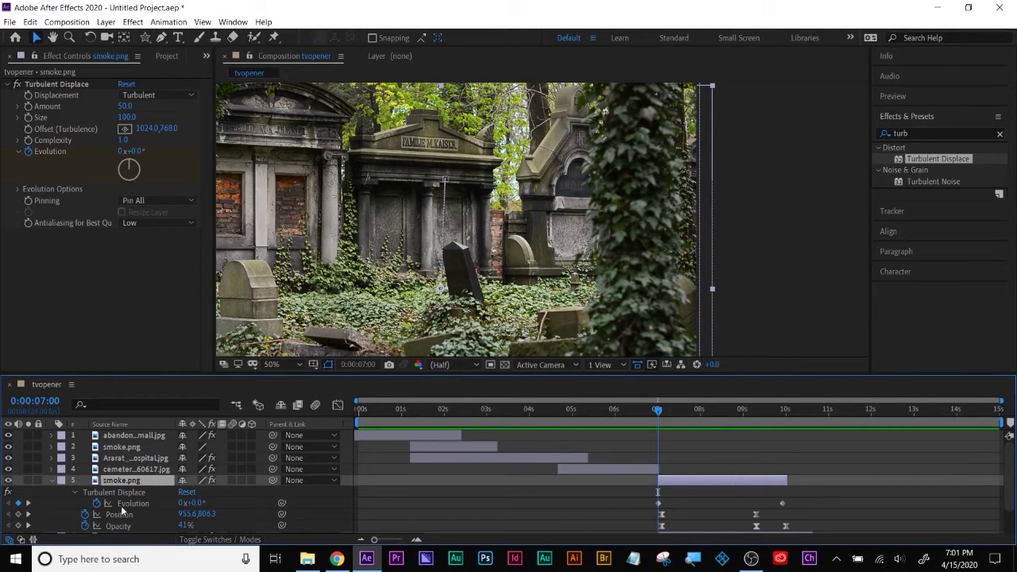
left_click_drag(659, 415, 782, 415)
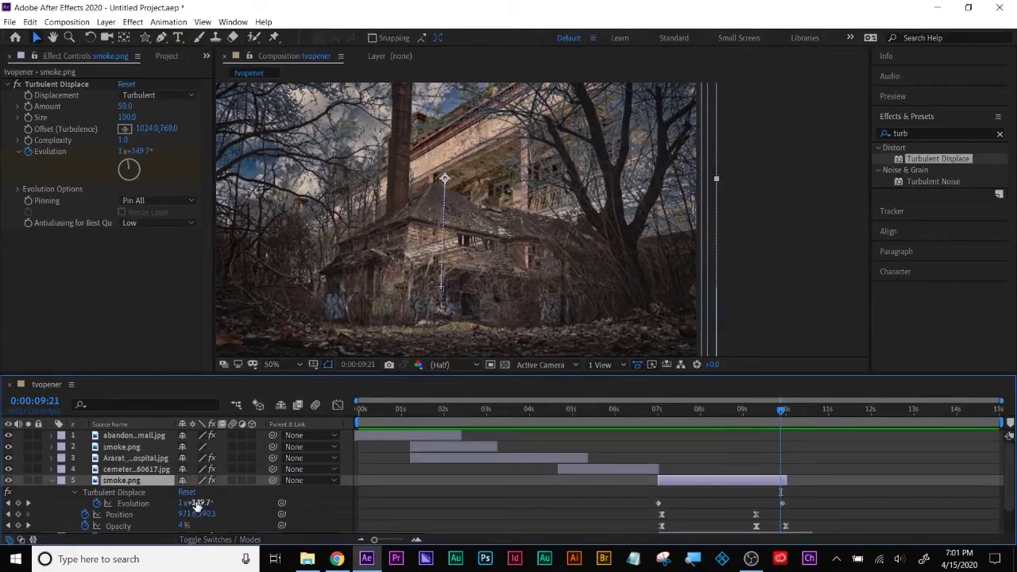
key("super+plus")
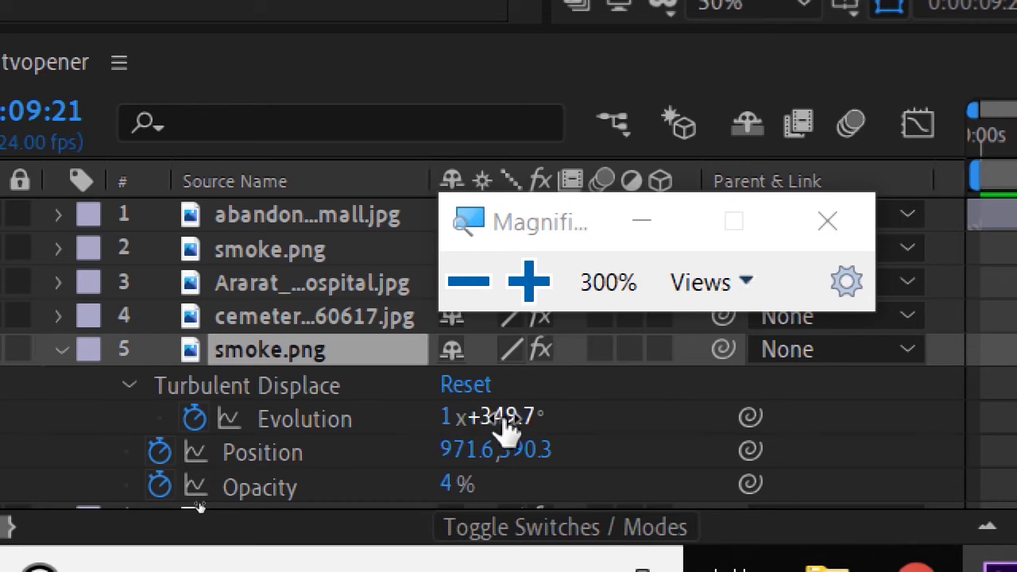
left_click(86, 414)
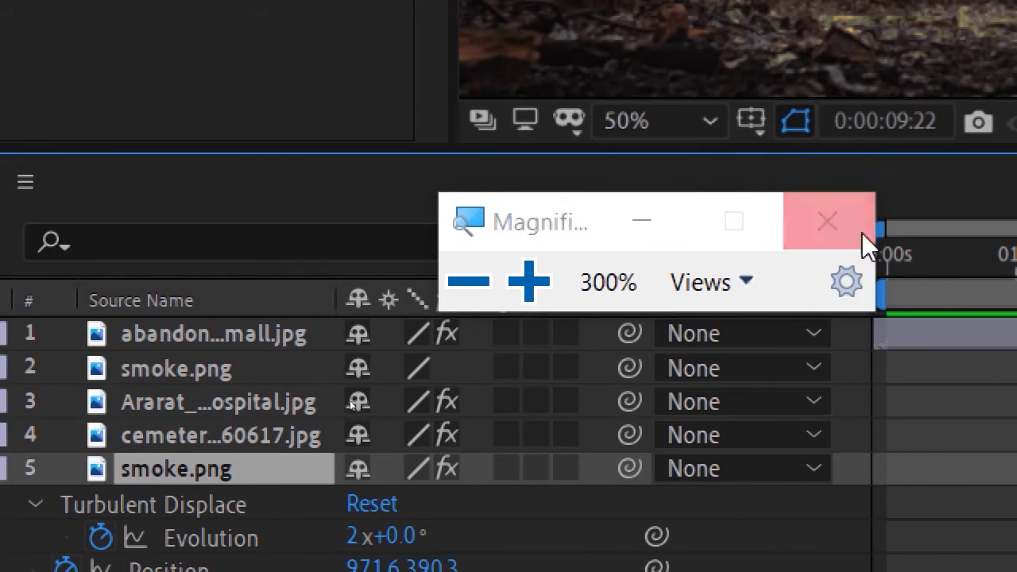
left_click(849, 228)
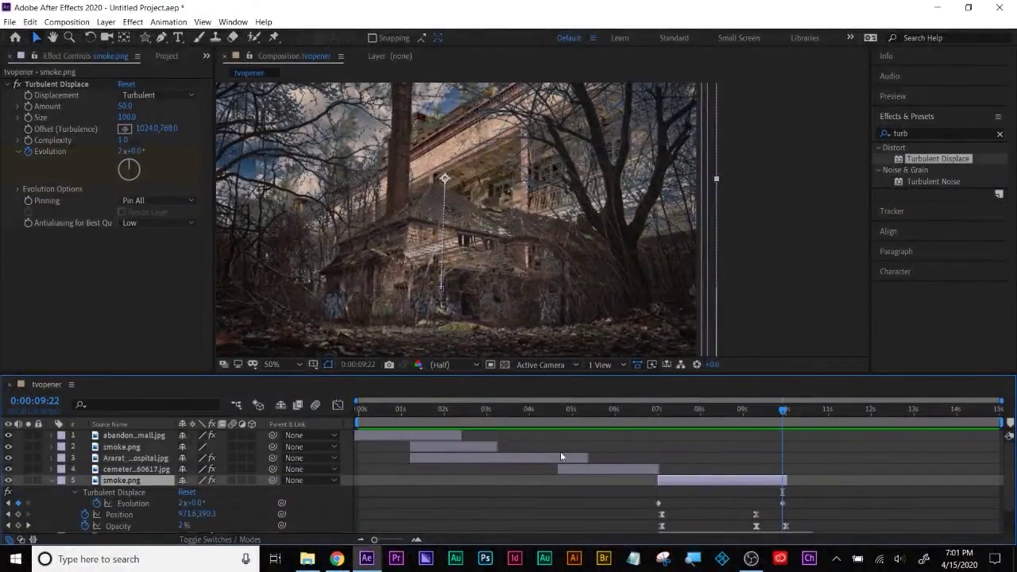
Step: Preview the smoke around ten seconds, collapse the layer, and select prison.jpg
mouse_move(645, 409)
left_mouse_down()
mouse_move(766, 420)
mouse_move(650, 420)
left_mouse_up()
key("space")
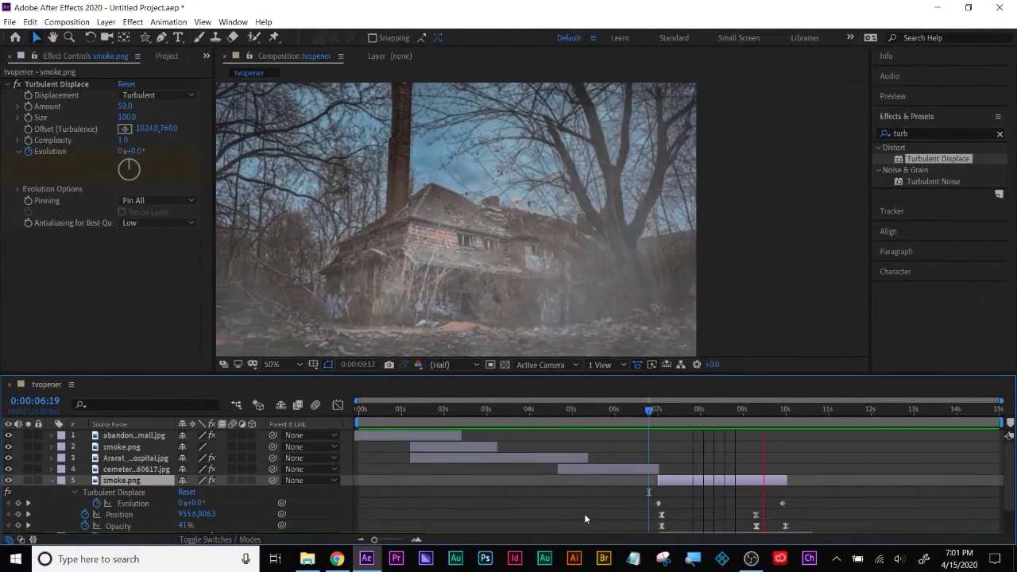
left_click_drag(787, 423, 819, 421)
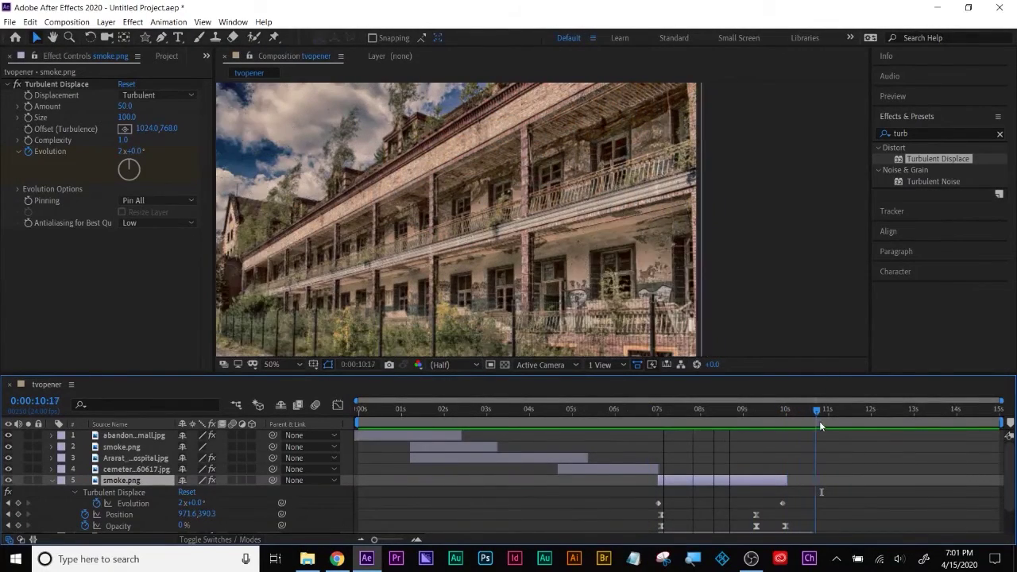
key("u")
left_click_drag(840, 410, 899, 415)
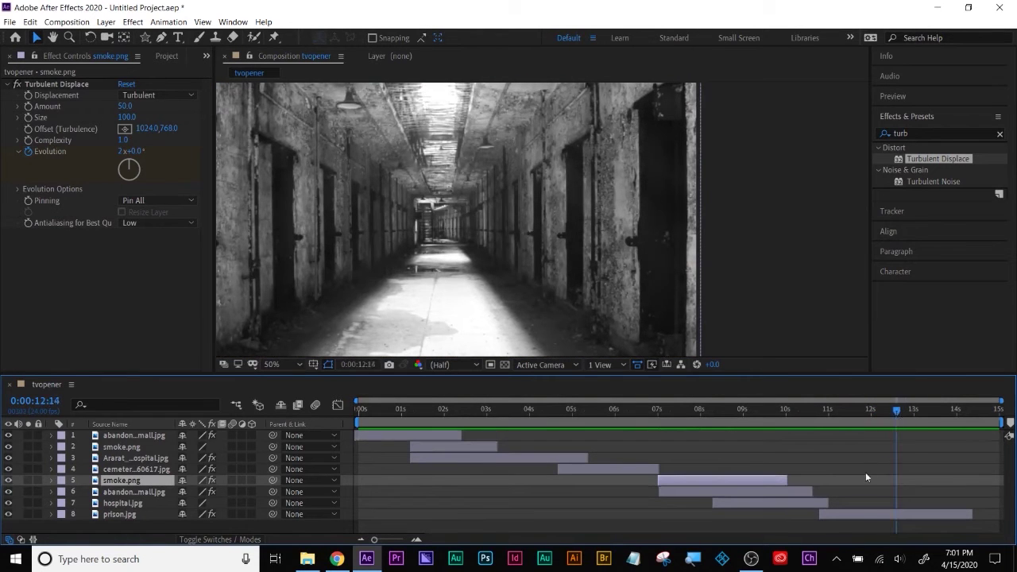
left_click(862, 516)
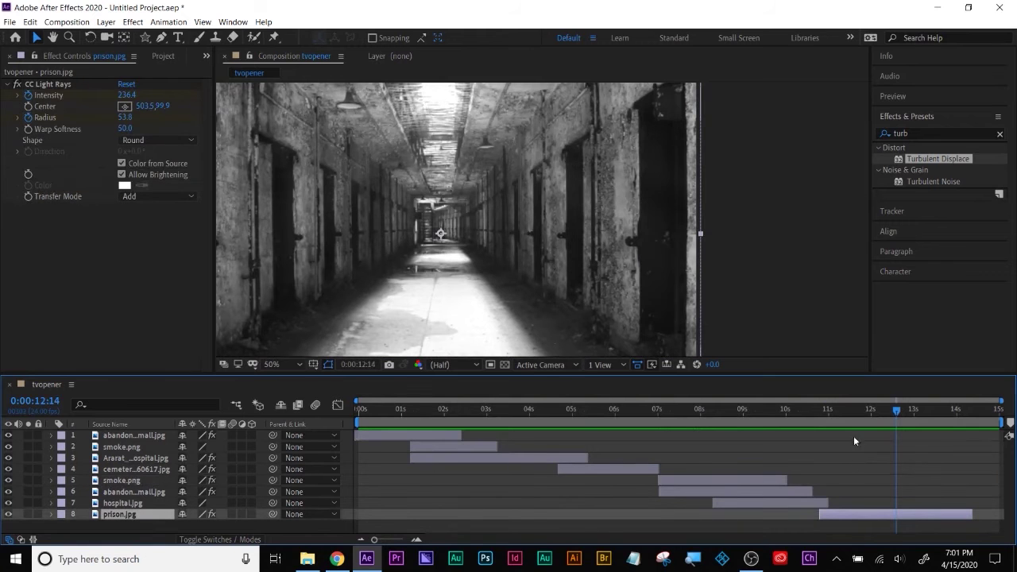
Step: Scrub back through the prison corridor slide toward its end
left_click_drag(847, 414, 359, 414)
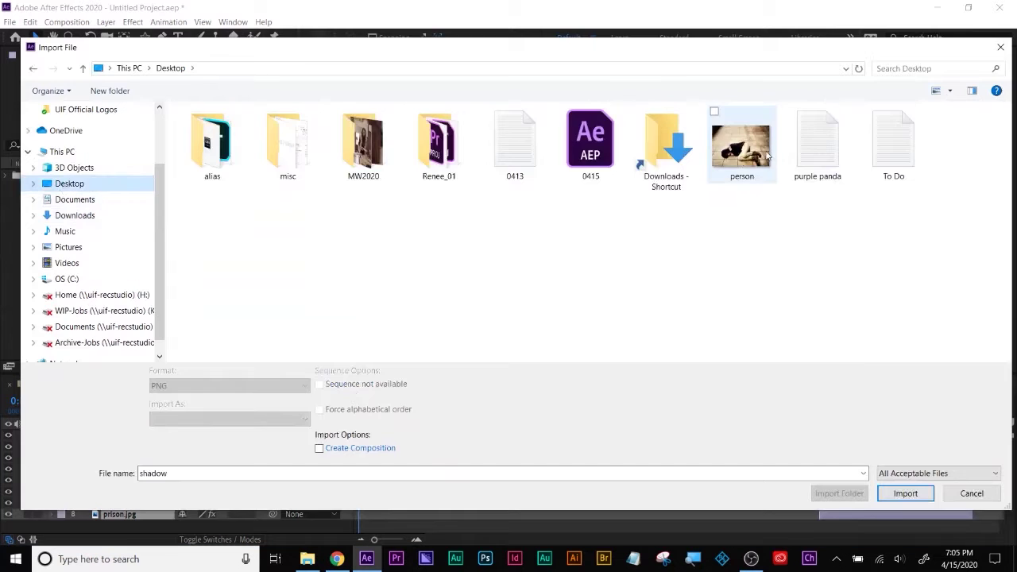
Step: Import person.jpg, place it as tvopener's top layer, and open its layer view
double_click(762, 148)
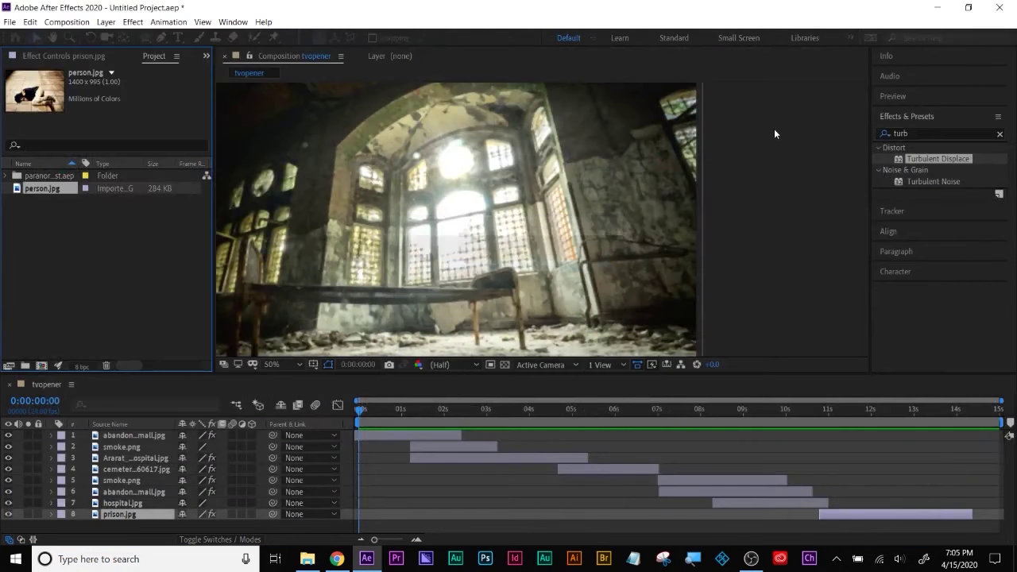
left_click_drag(110, 324, 151, 436)
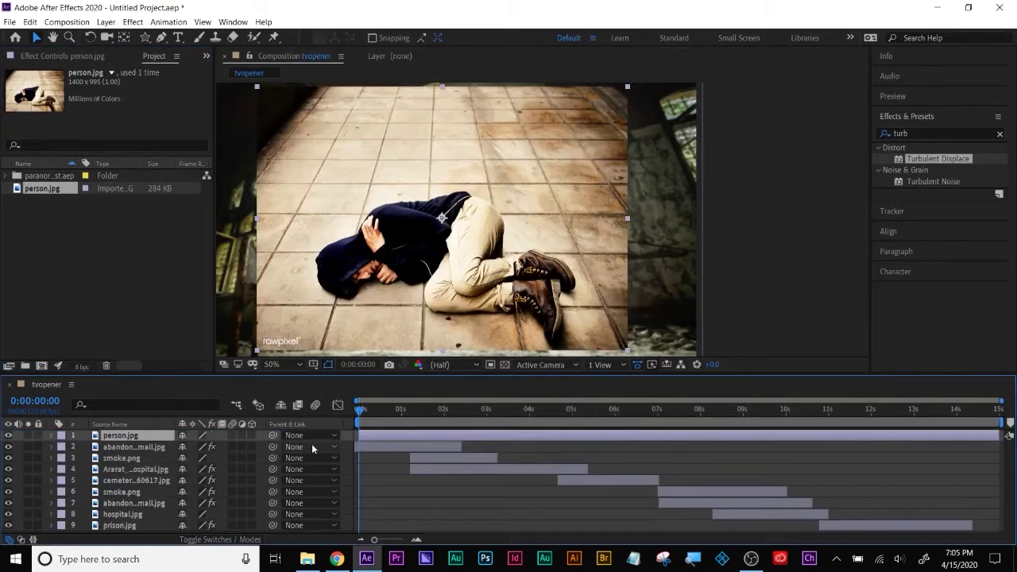
double_click(430, 435)
Step: Paint Roto Brush strokes over the person's hood and body, then return to tvopener
key("alt+w")
left_click_drag(389, 272, 518, 191)
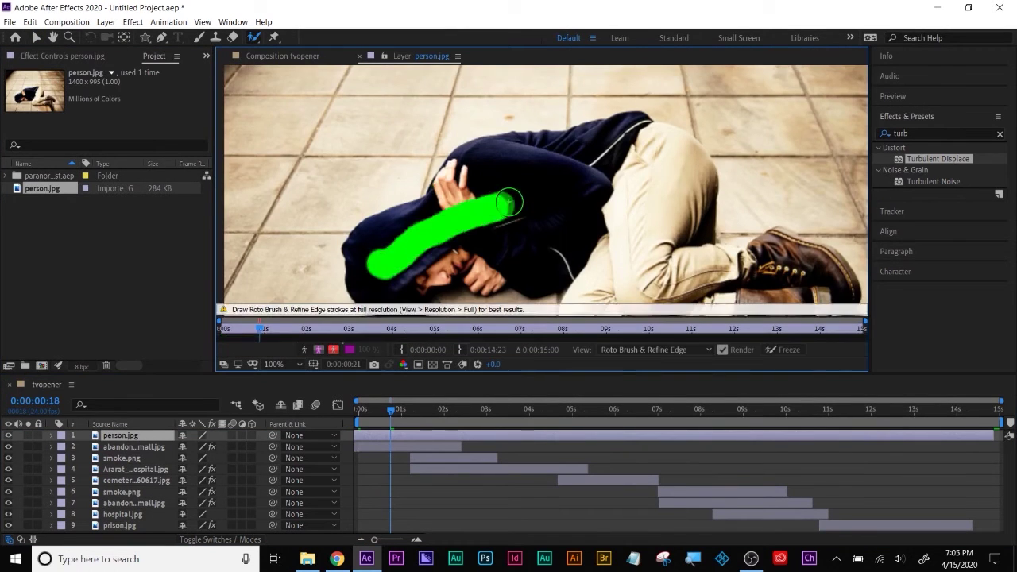
mouse_move(716, 251)
left_mouse_down()
mouse_move(631, 228)
mouse_move(561, 178)
left_mouse_up()
scroll(561, 178, "up", 1)
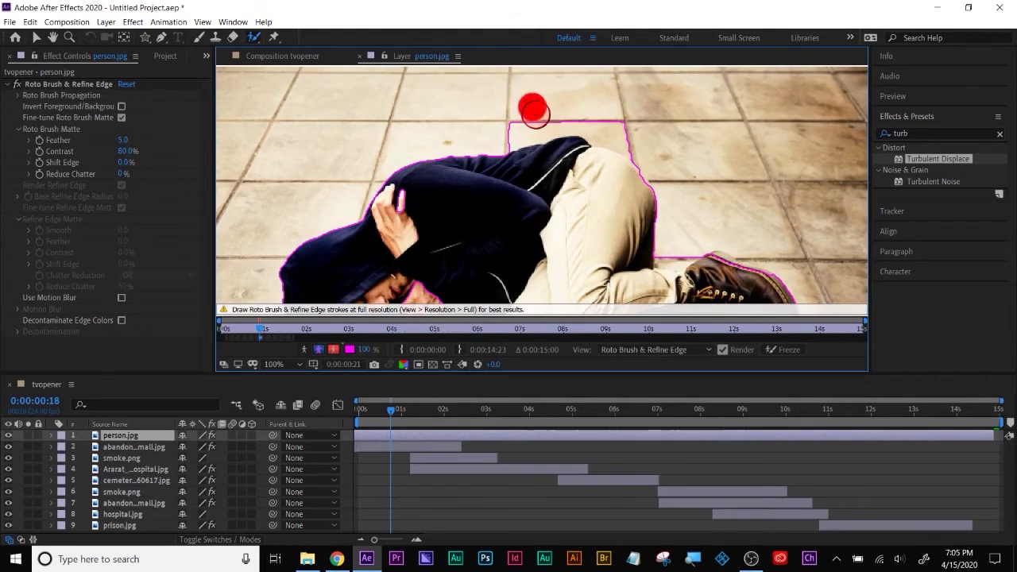
scroll(538, 107, "down", 2)
left_click(295, 57)
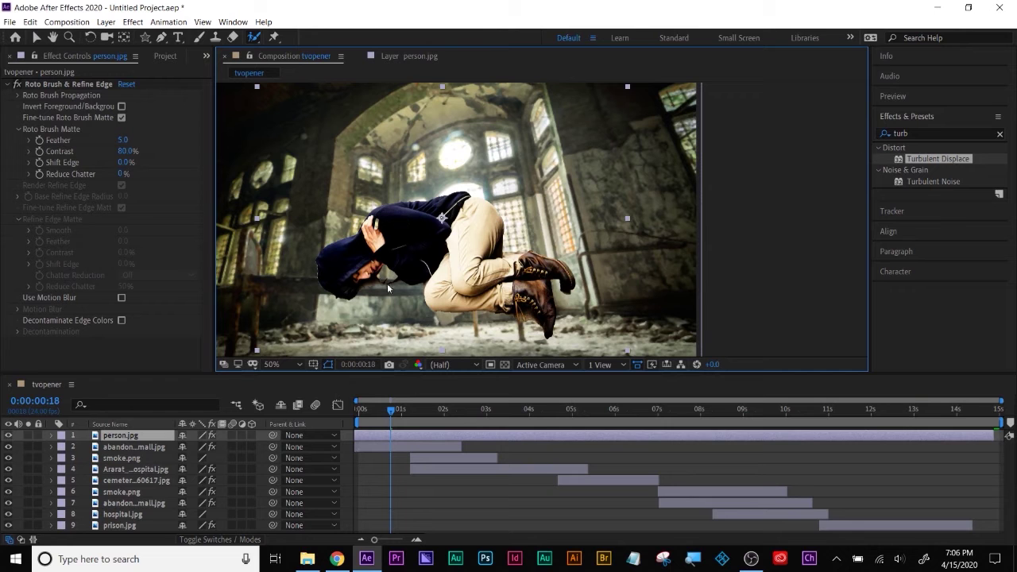
Step: Try and undo a rotation on person.jpg, then search the effects for Fill
key("v")
key("r")
mouse_move(191, 447)
left_mouse_down()
mouse_move(256, 446)
mouse_move(230, 445)
left_mouse_up()
key("ctrl+z")
key("p")
key("ctrl+z")
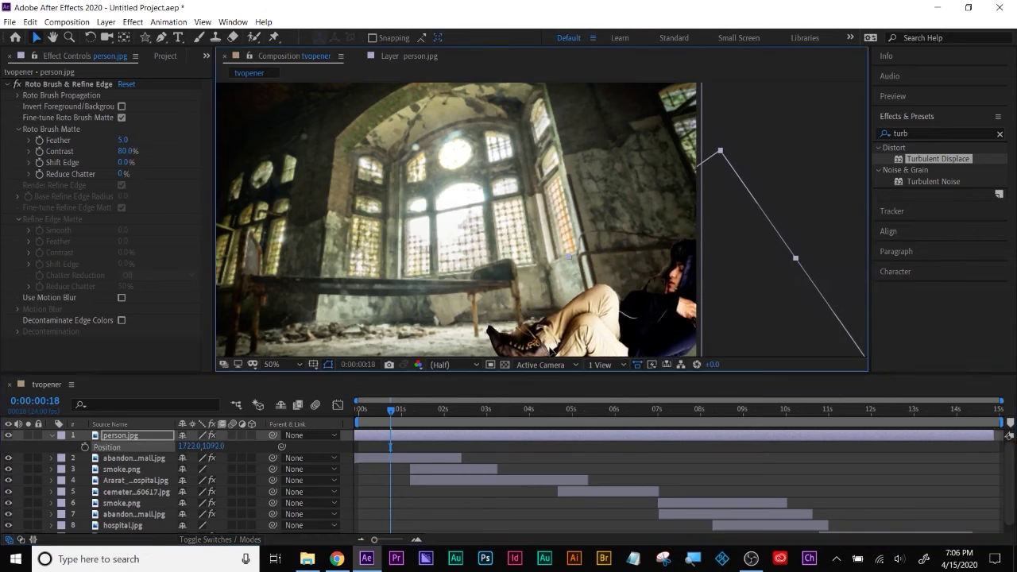
left_click(926, 134)
type("fill")
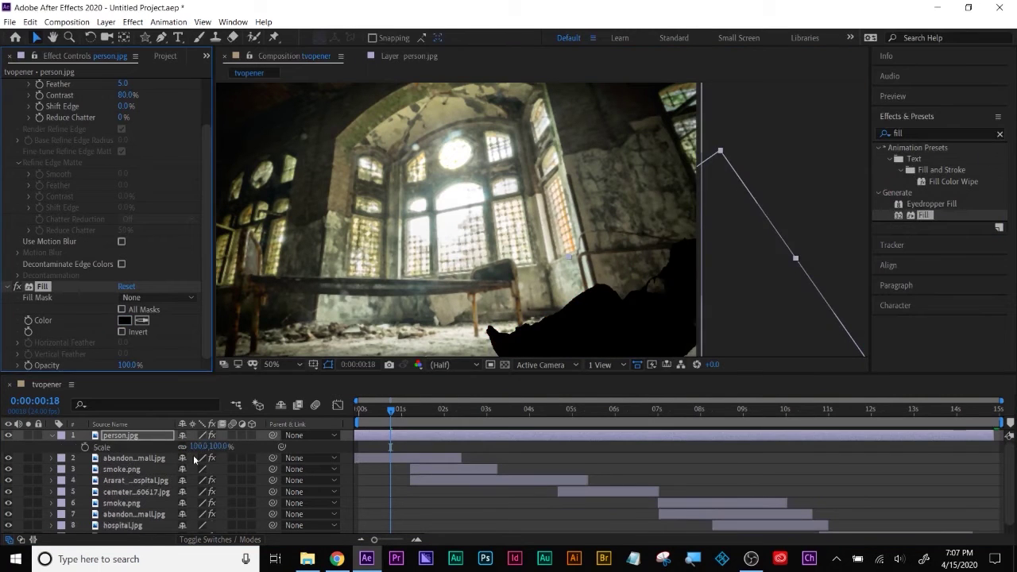
Step: Move the black silhouette to the lower right and apply Camera Lens Blur
key("p")
left_click_drag(584, 342, 605, 308)
left_click(930, 134)
type("blur")
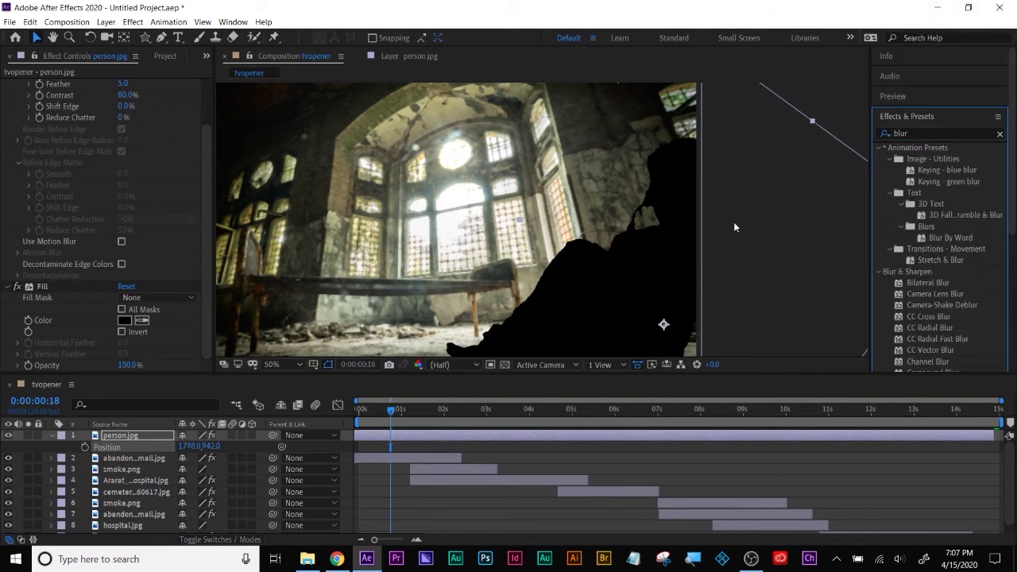
double_click(935, 294)
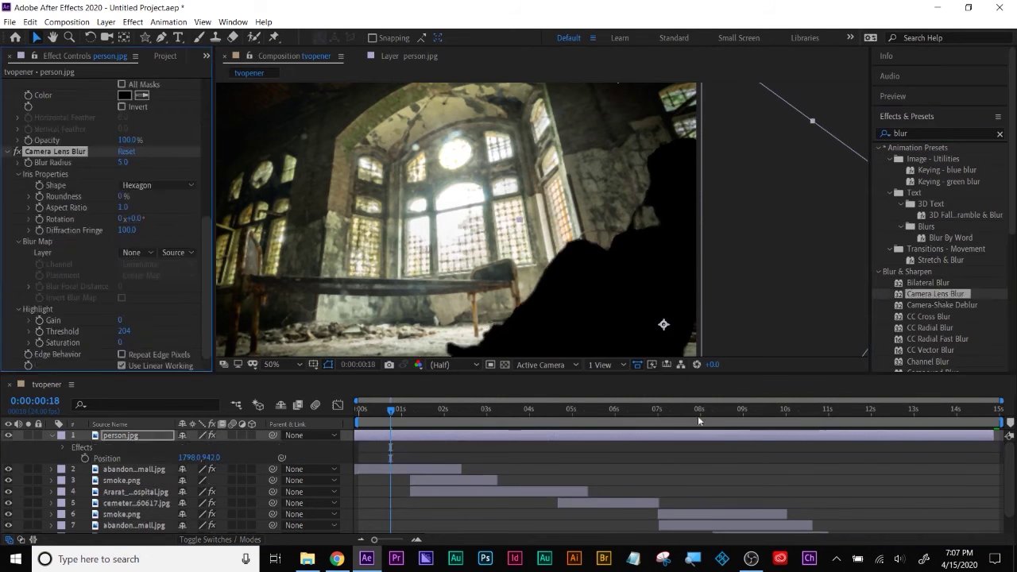
left_click(449, 456)
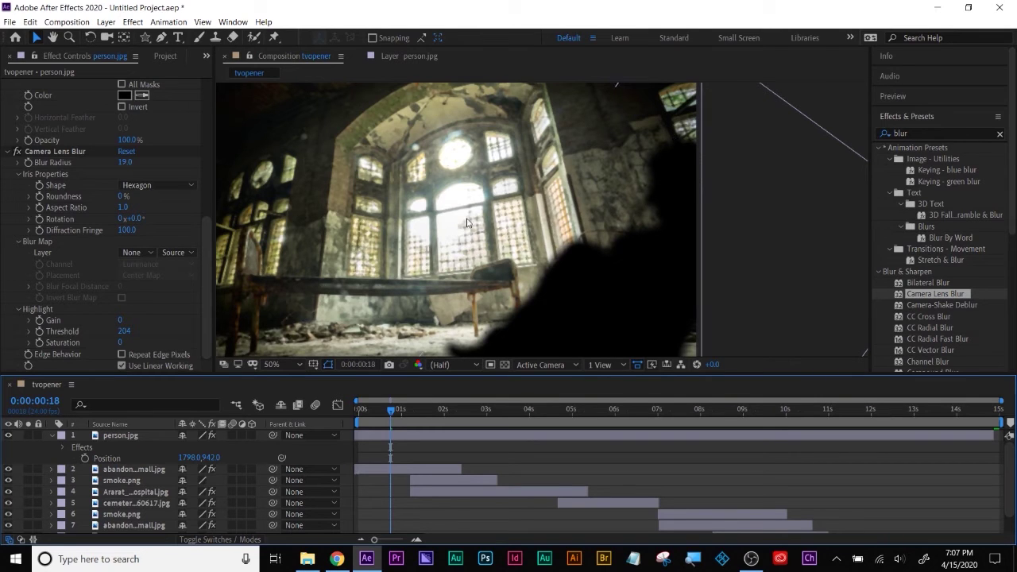
Step: Preview the scene's opening second, select person.jpg, and return to frame 1:04
left_click(383, 410)
left_click_drag(378, 417, 424, 417)
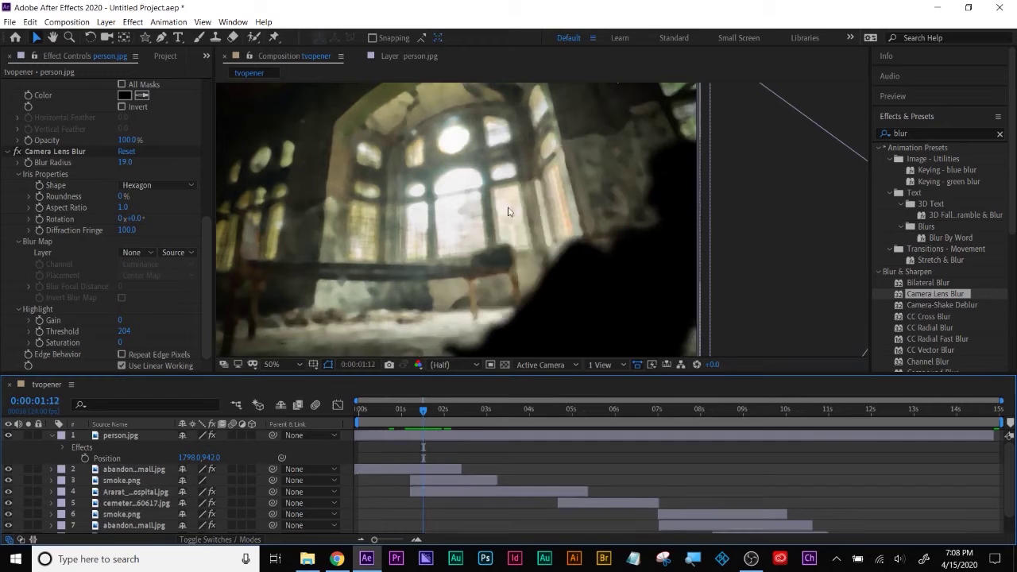
mouse_move(424, 410)
left_mouse_down()
mouse_move(436, 412)
mouse_move(425, 410)
left_mouse_up()
left_click(435, 435)
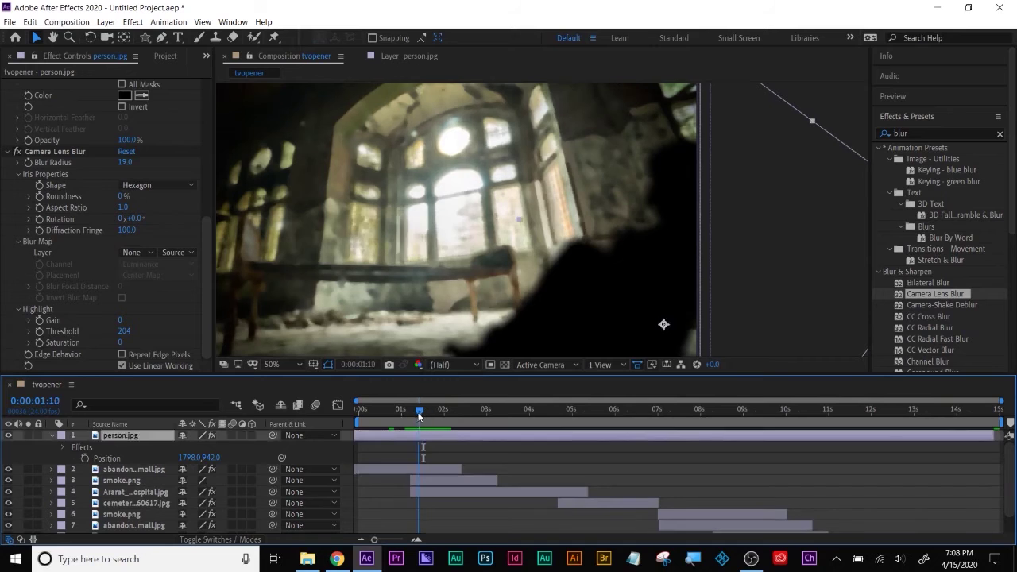
left_click_drag(424, 412, 408, 412)
Step: Apply Shatter to person.jpg and switch its view between rendered and wireframe
left_click(916, 133)
type("e")
key("BackSpace")
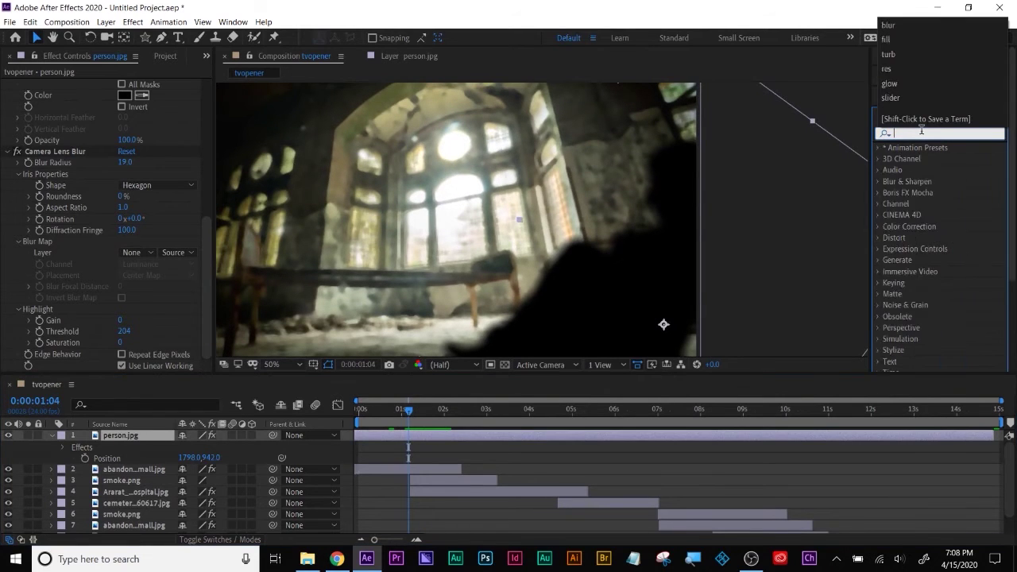
type("shatt")
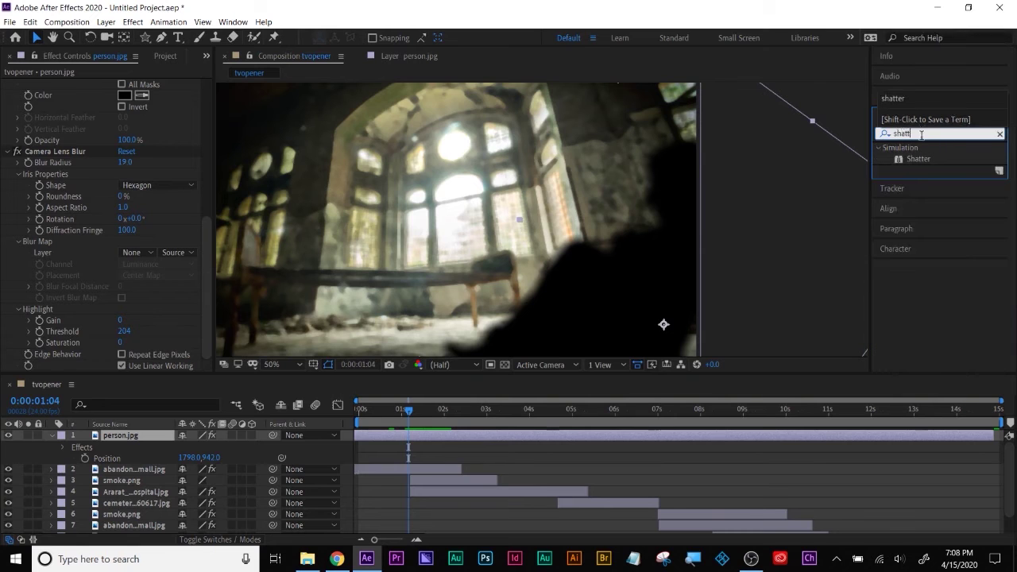
left_click_drag(918, 163, 507, 434)
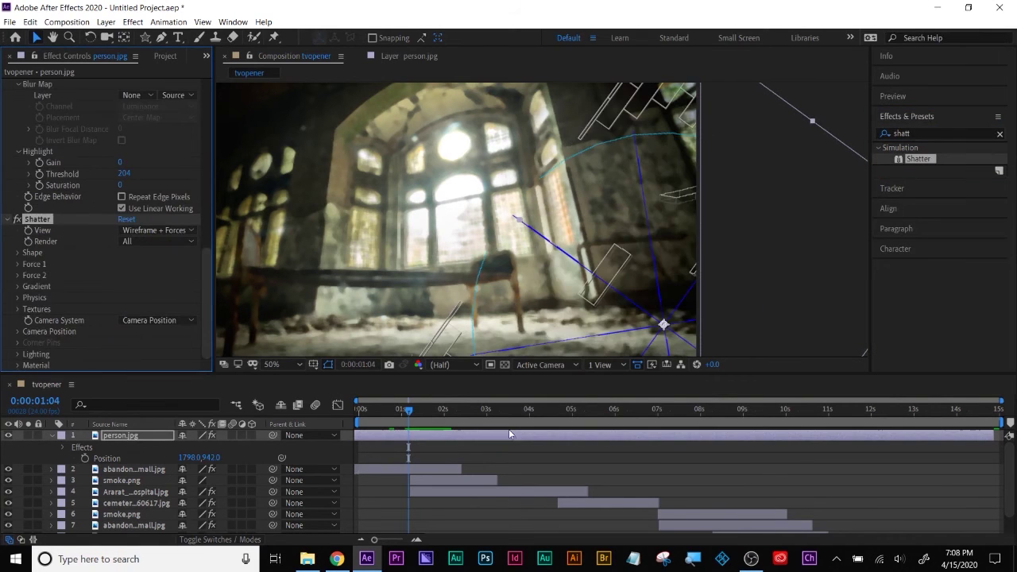
left_click(157, 229)
left_click(139, 232)
left_click(413, 410)
left_click_drag(416, 410, 407, 410)
left_click(157, 229)
left_click(143, 218)
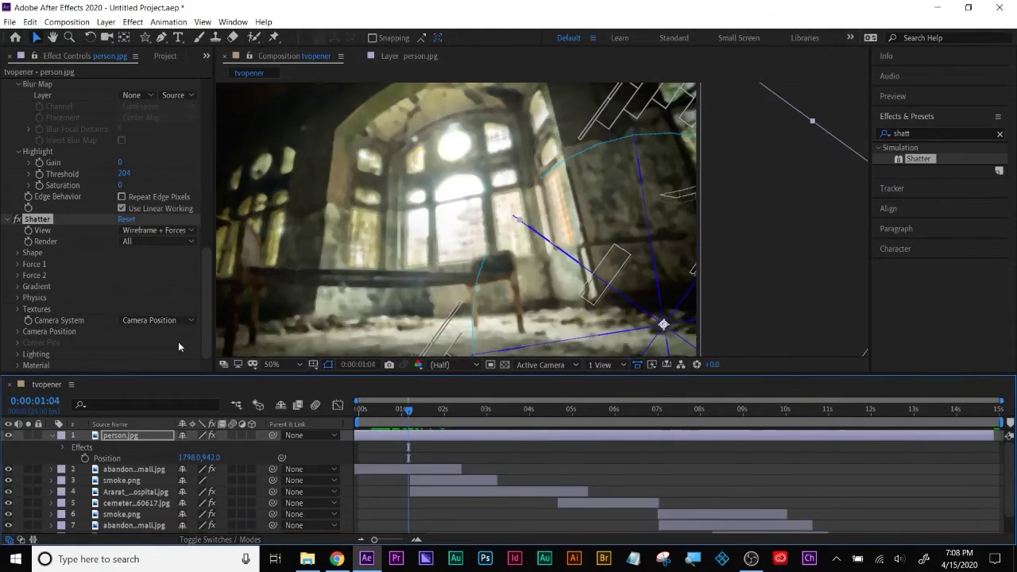
Step: Browse Shatter's patterns, then remove Shatter and collapse the person layer's effects
left_click(17, 253)
left_click(158, 264)
left_click(141, 357)
key("Delete")
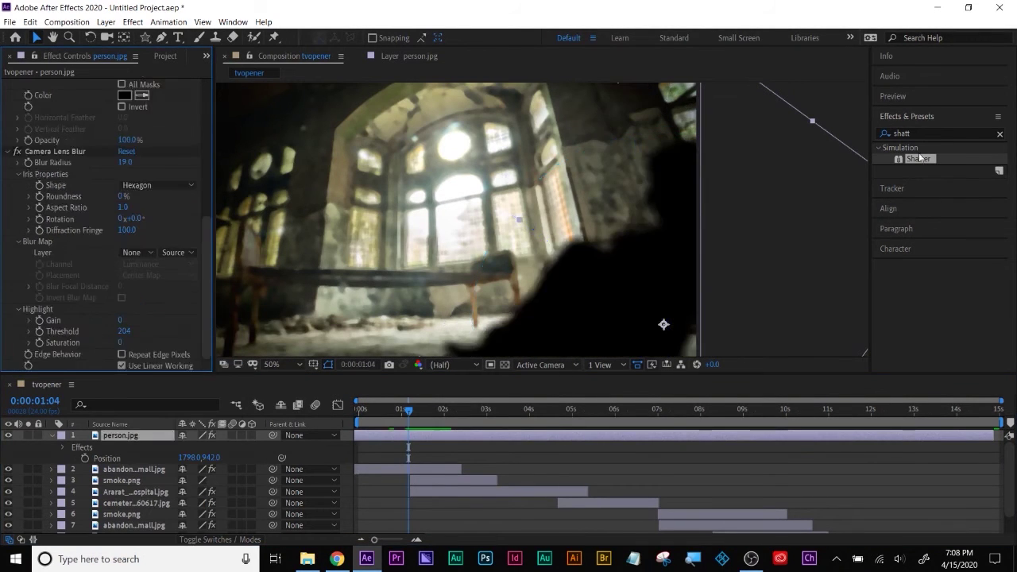
key("ctrl+grave")
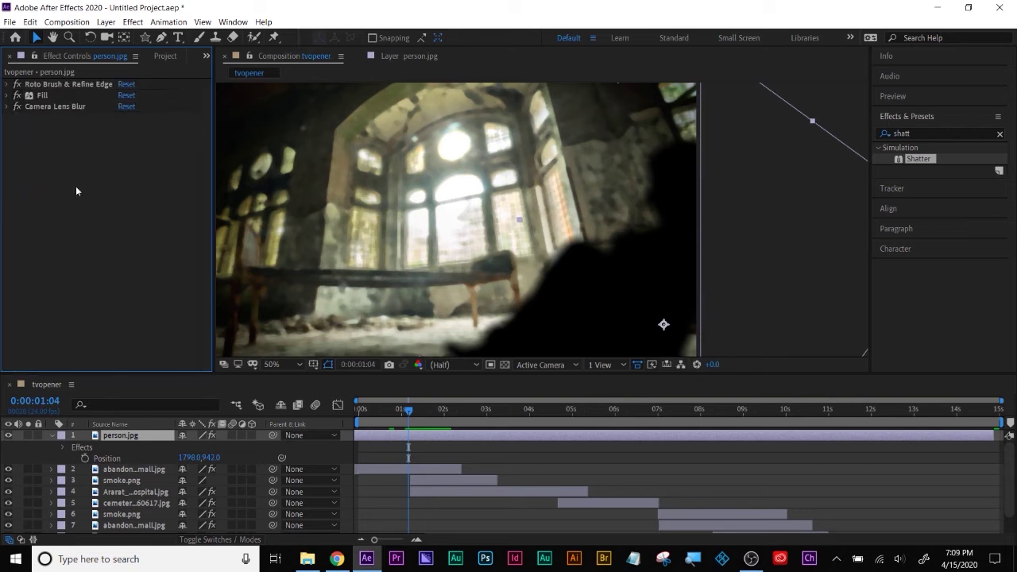
left_click(414, 430)
right_click(417, 437)
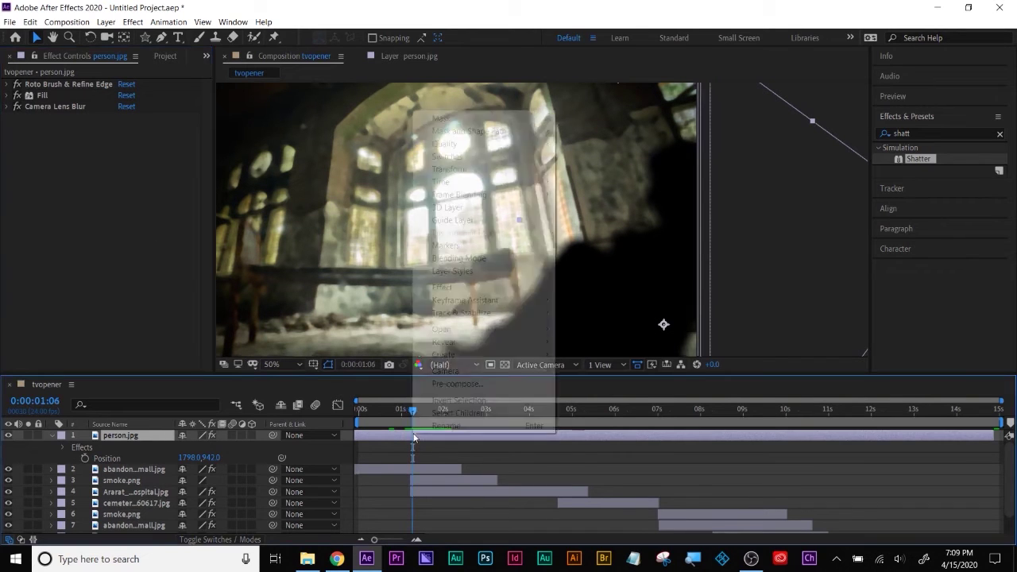
Step: Pre-compose person.jpg, moving all its attributes into the new comp
left_click(442, 385)
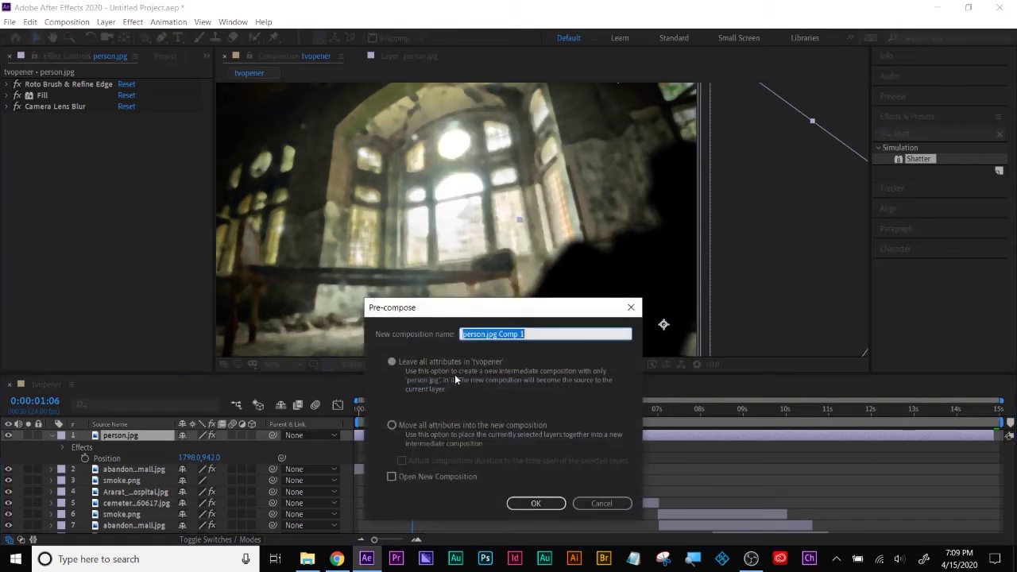
left_click(392, 426)
left_click(536, 503)
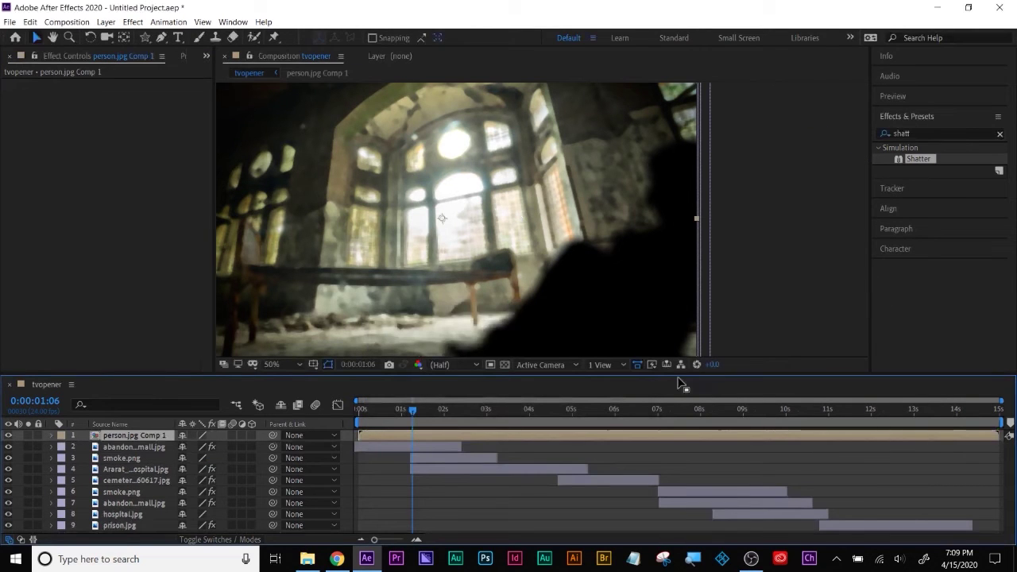
left_click_drag(413, 410, 403, 410)
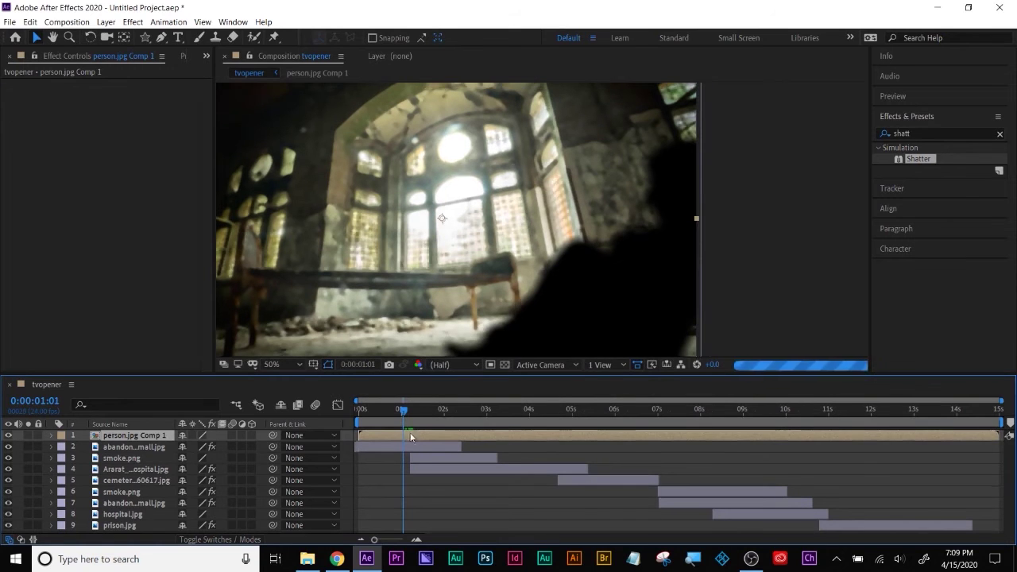
Step: Apply rendered Shatter with the Glass pattern, 23.20 repetitions and -99° direction
double_click(914, 158)
left_click(159, 95)
left_click(163, 105)
left_click(17, 117)
left_click(159, 128)
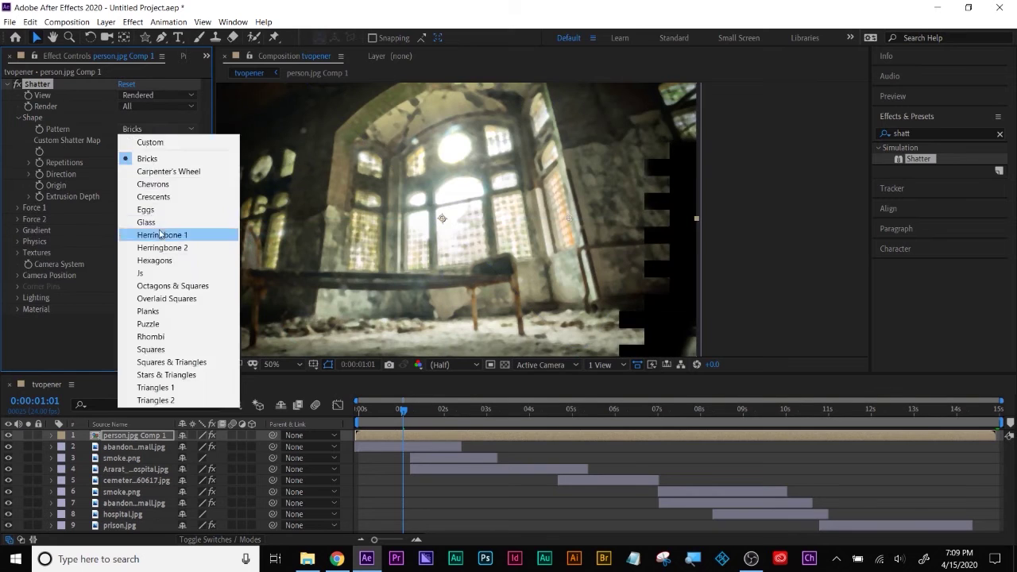
left_click(146, 222)
left_click_drag(403, 410, 358, 410)
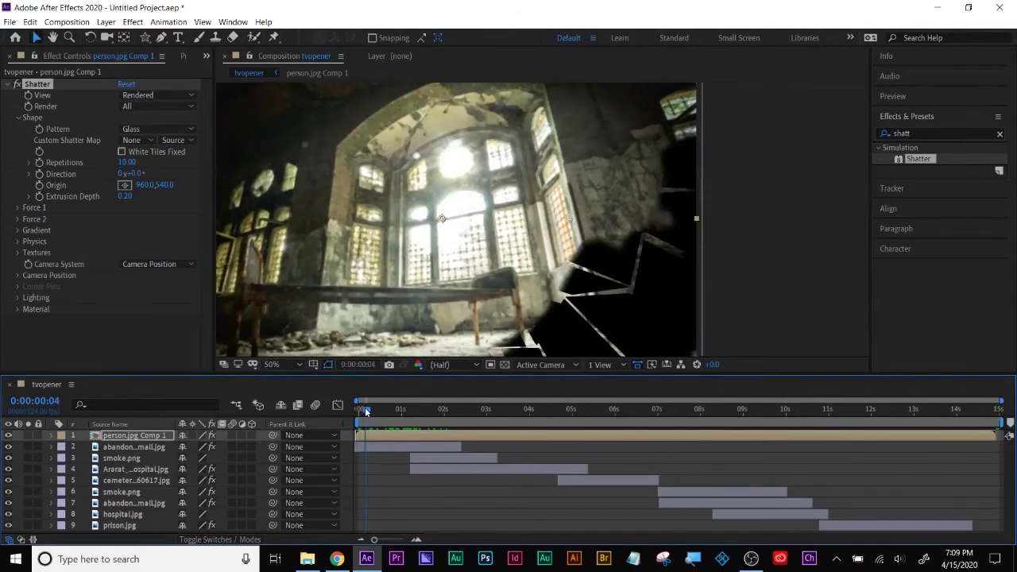
left_click_drag(125, 162, 54, 175)
mouse_move(125, 196)
left_mouse_down()
mouse_move(303, 186)
mouse_move(123, 191)
left_mouse_up()
Step: Place Force 1 on the silhouette at 1474, 678 and widen its radius to 0.80
left_click(17, 208)
left_click_drag(168, 218, 155, 241)
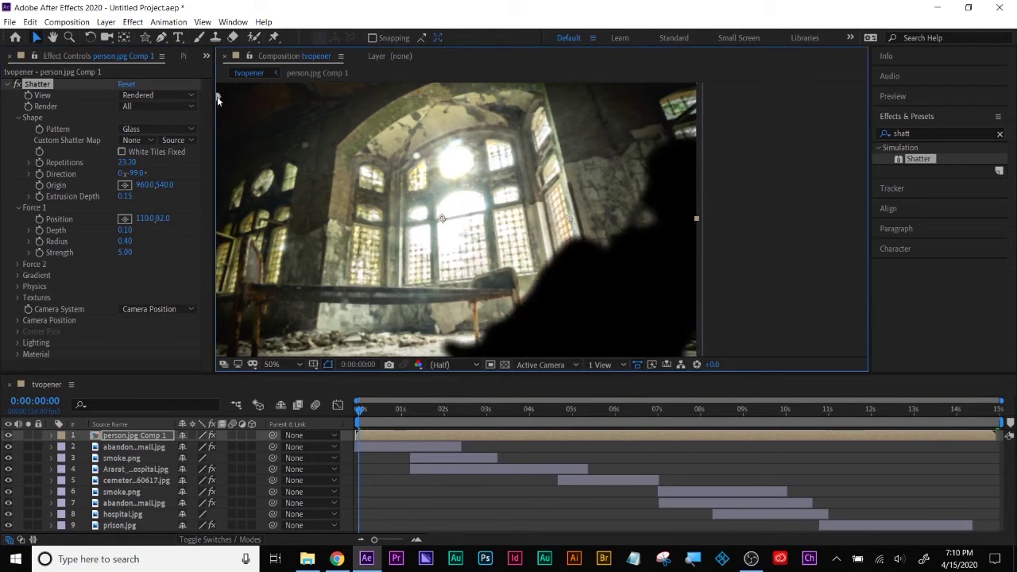
left_click_drag(233, 99, 290, 123)
key("space")
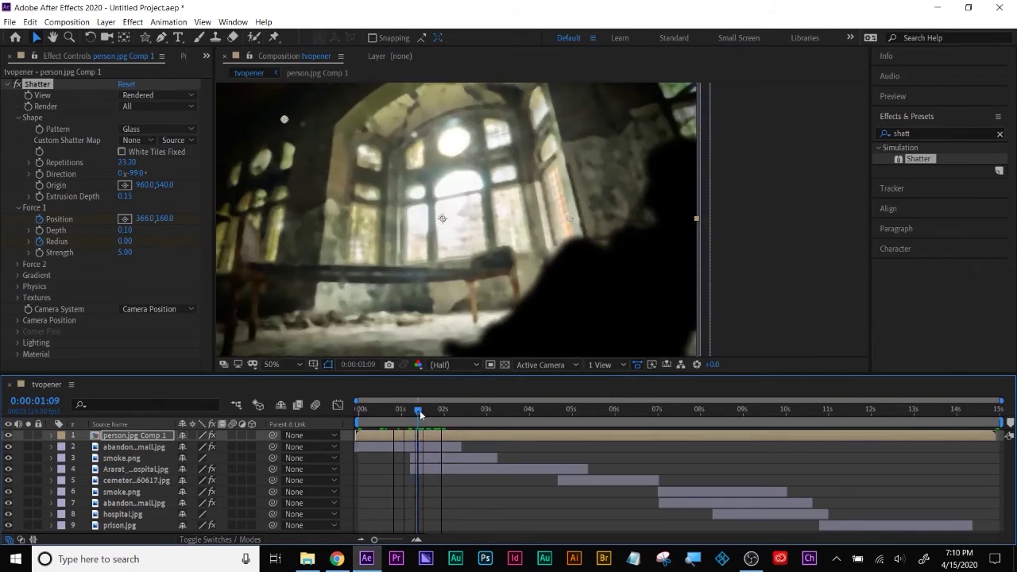
left_click(124, 218)
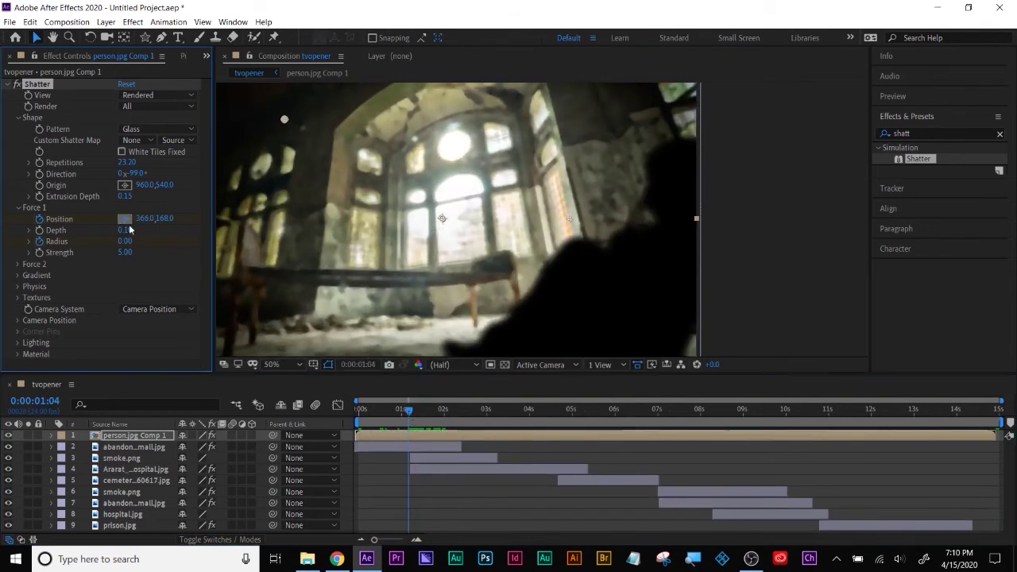
left_click(578, 255)
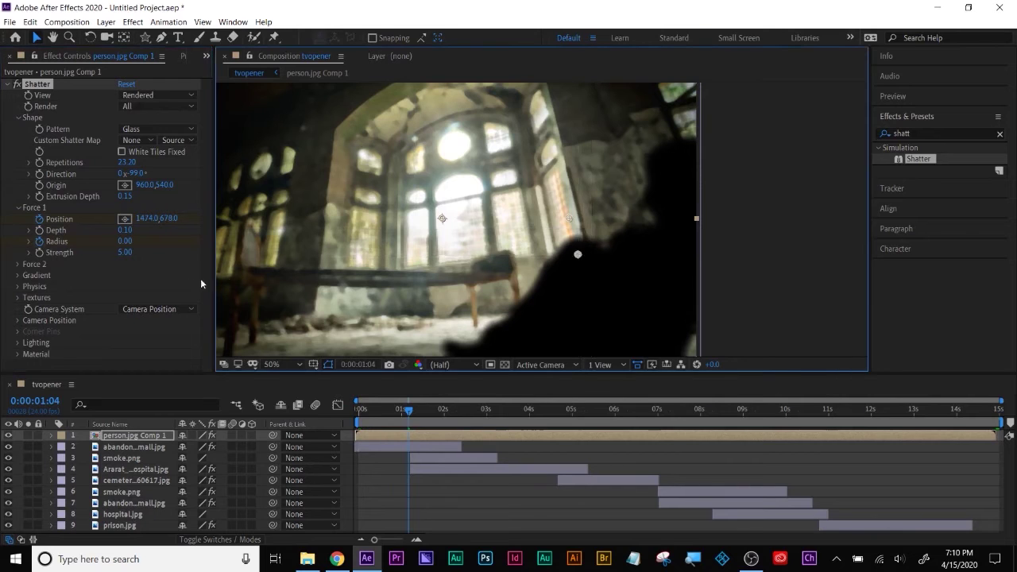
left_click_drag(124, 240, 183, 242)
Step: Preview the shatter animation from the start of the composition
left_click_drag(409, 411, 460, 403)
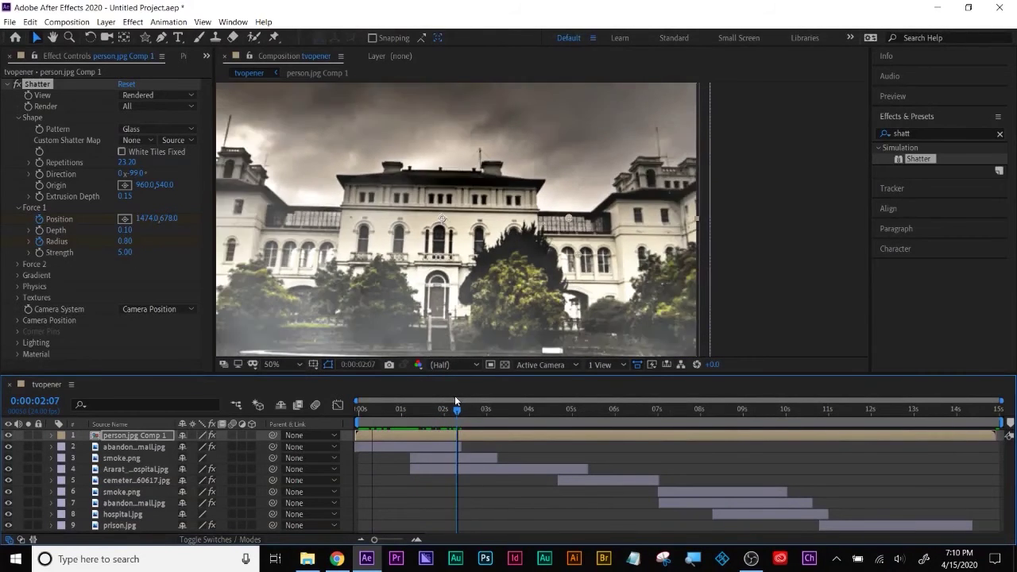
key("Home")
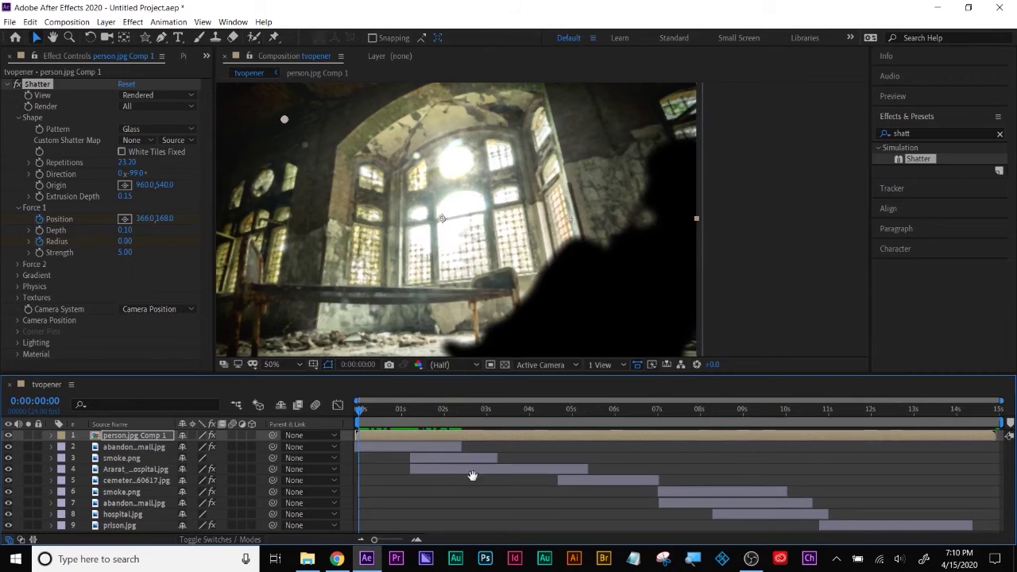
key("space")
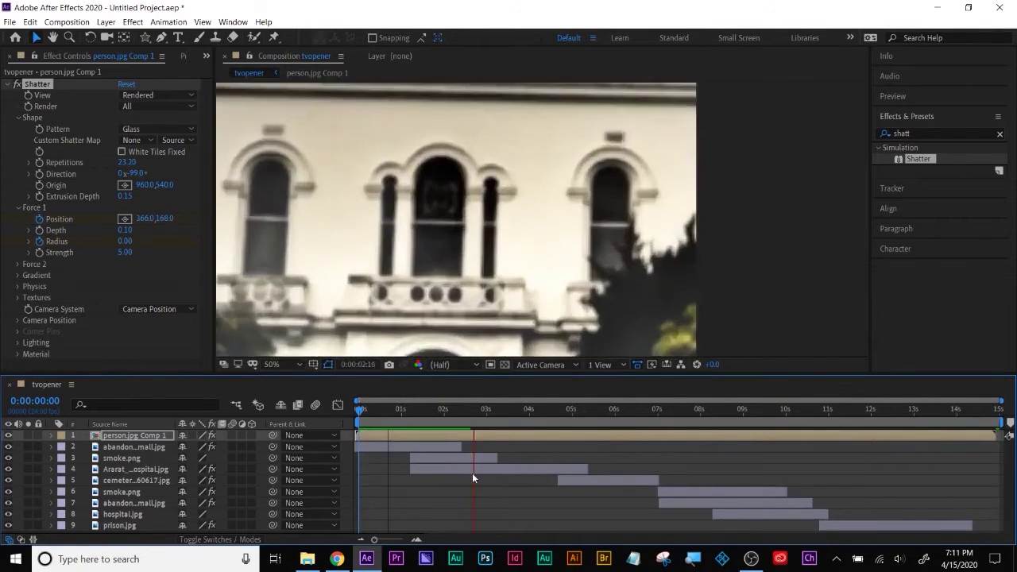
key("space")
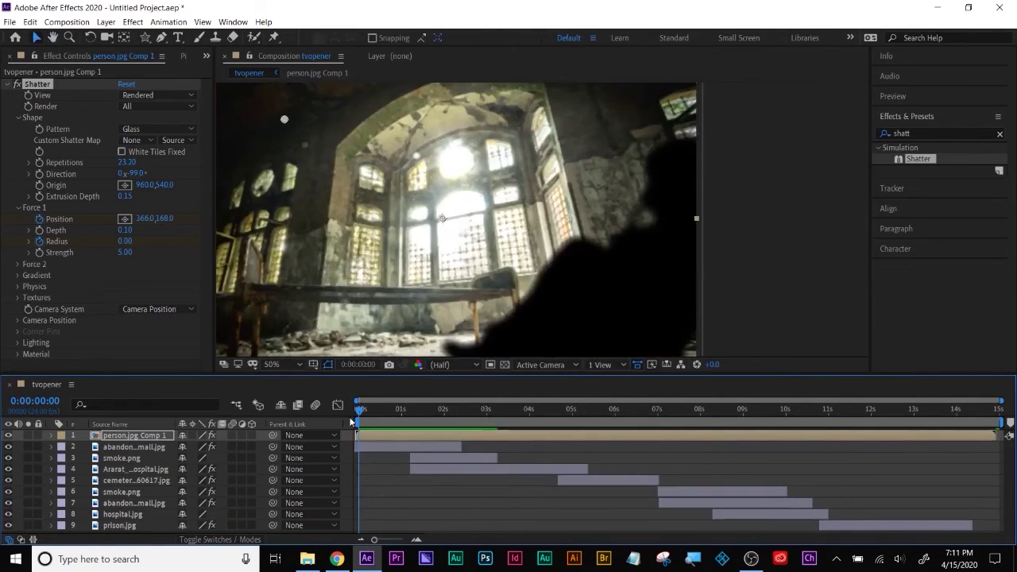
left_click_drag(362, 410, 452, 408)
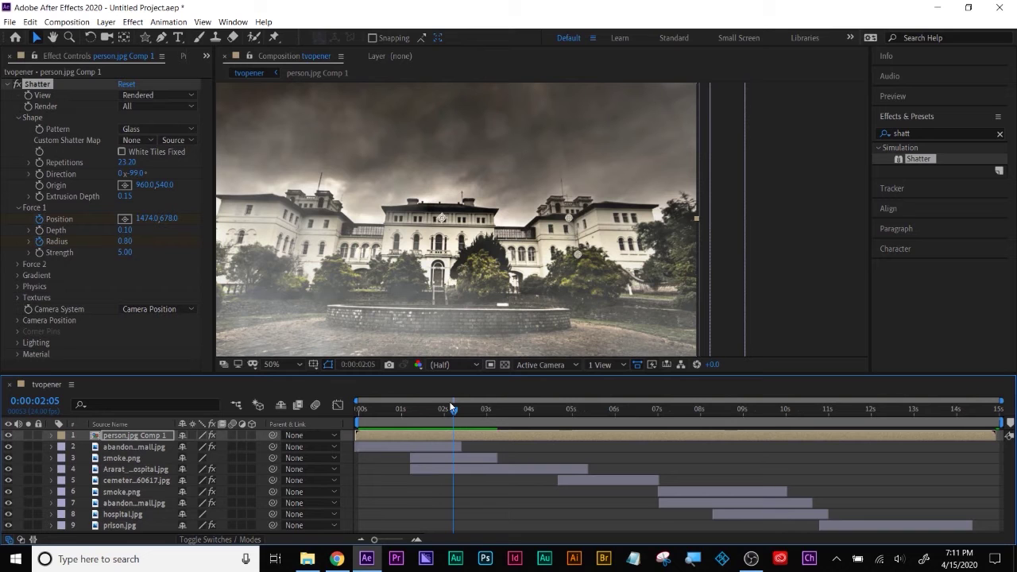
Step: Scrub and play the tvopener slideshow from about three to eleven seconds
left_click_drag(456, 413, 694, 411)
key("space")
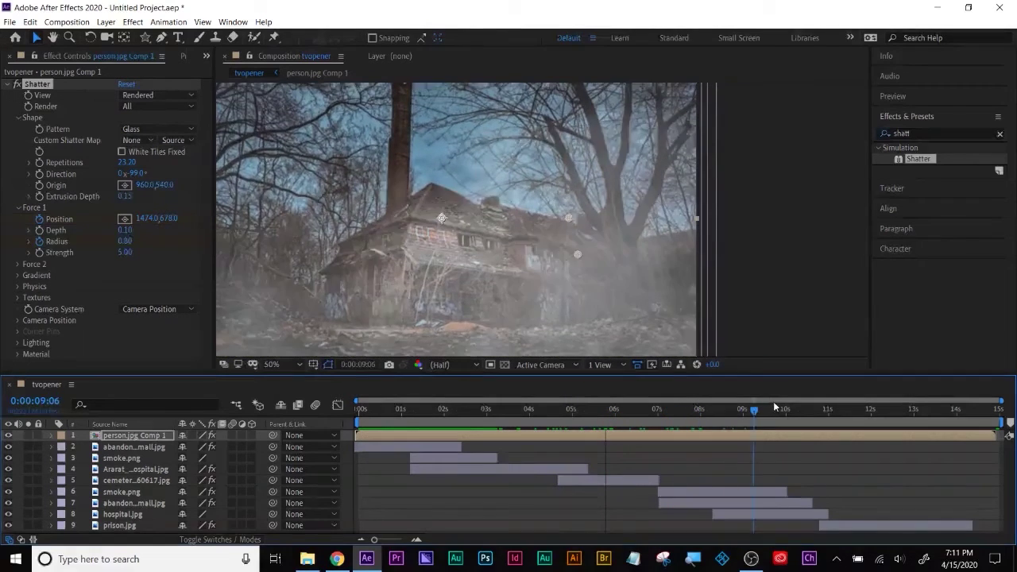
left_click_drag(687, 421, 759, 424)
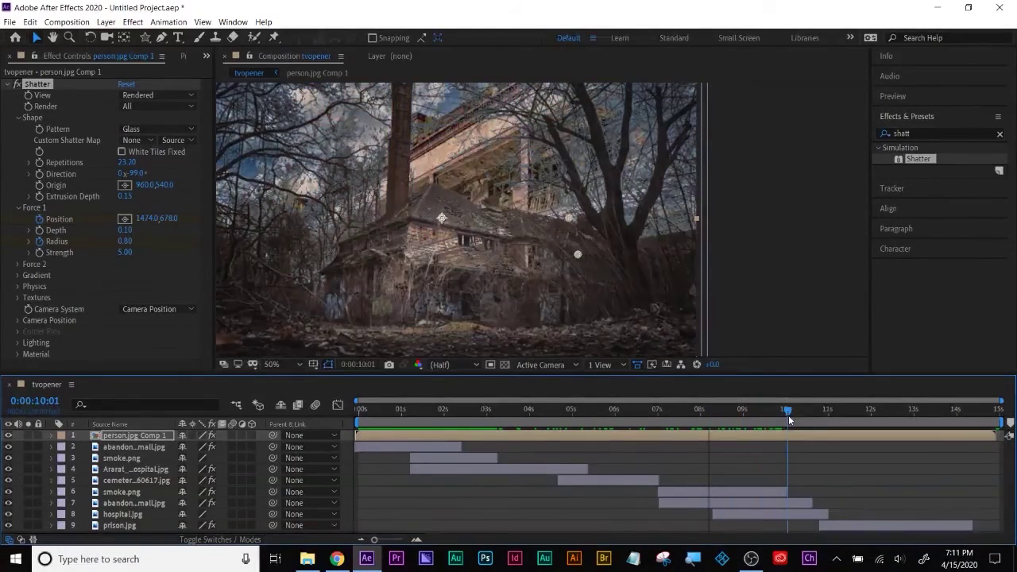
key("space")
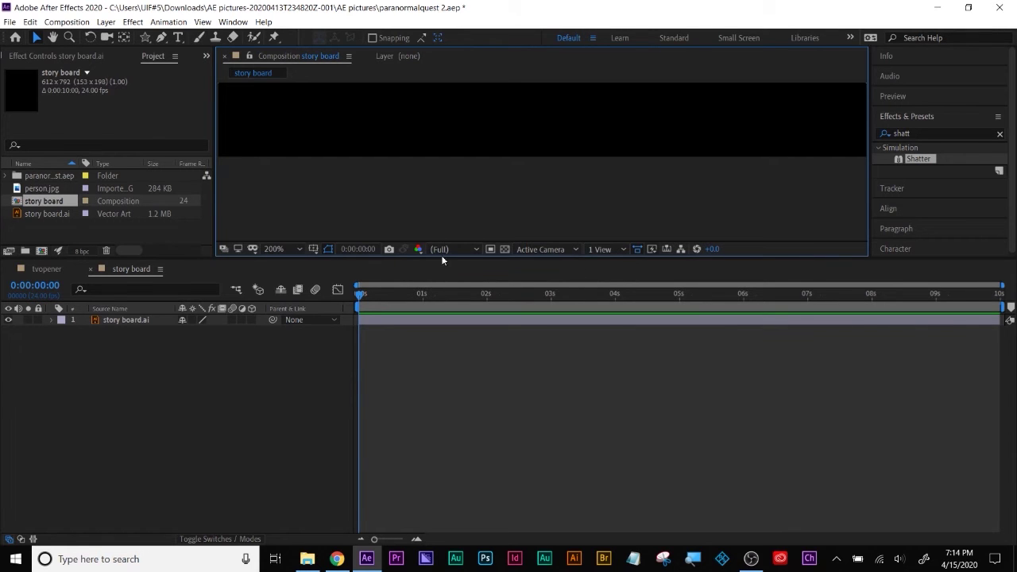
Step: Enlarge the viewer, select story board.ai, and close the story board composition
left_click_drag(445, 256, 452, 397)
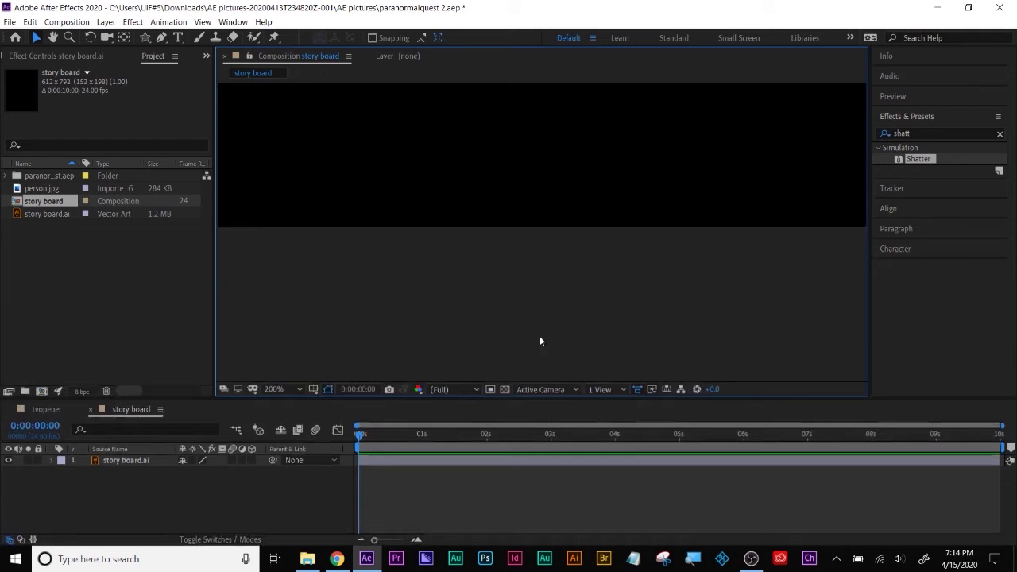
left_click(9, 461)
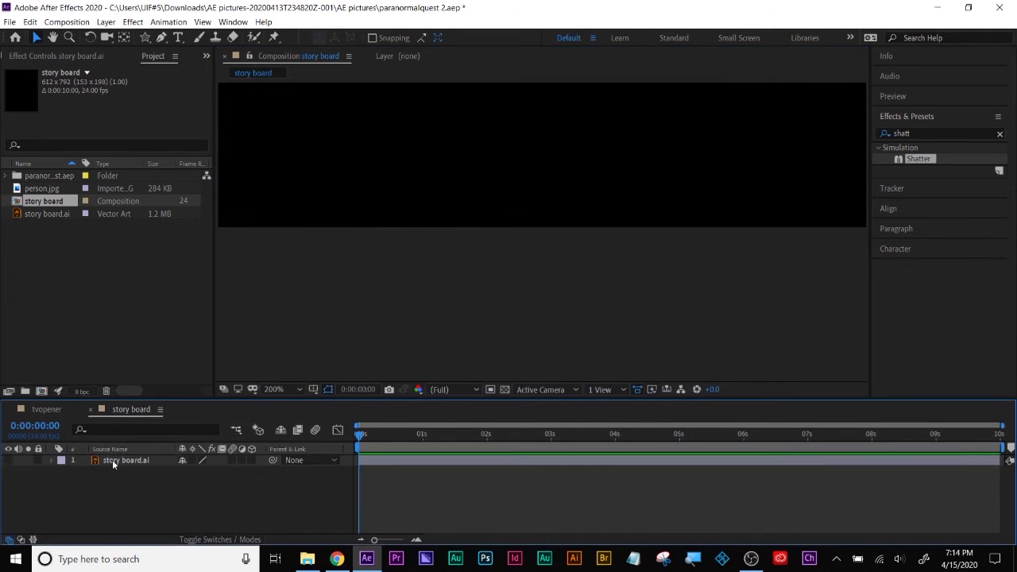
left_click(112, 459)
left_click(91, 410)
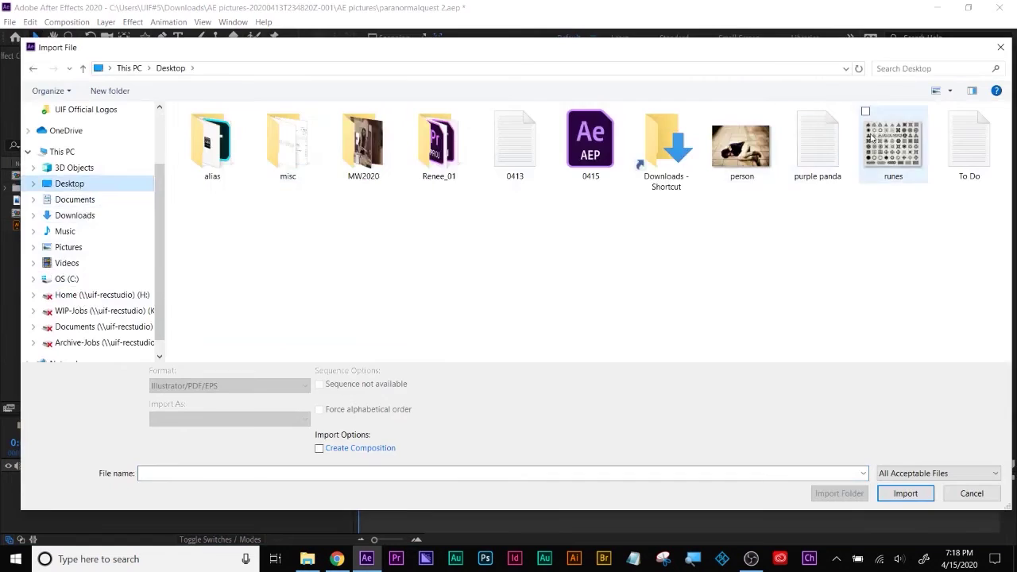
Step: Import runes.jpg into Comp 1 and zoom in on the rune sheet
double_click(893, 147)
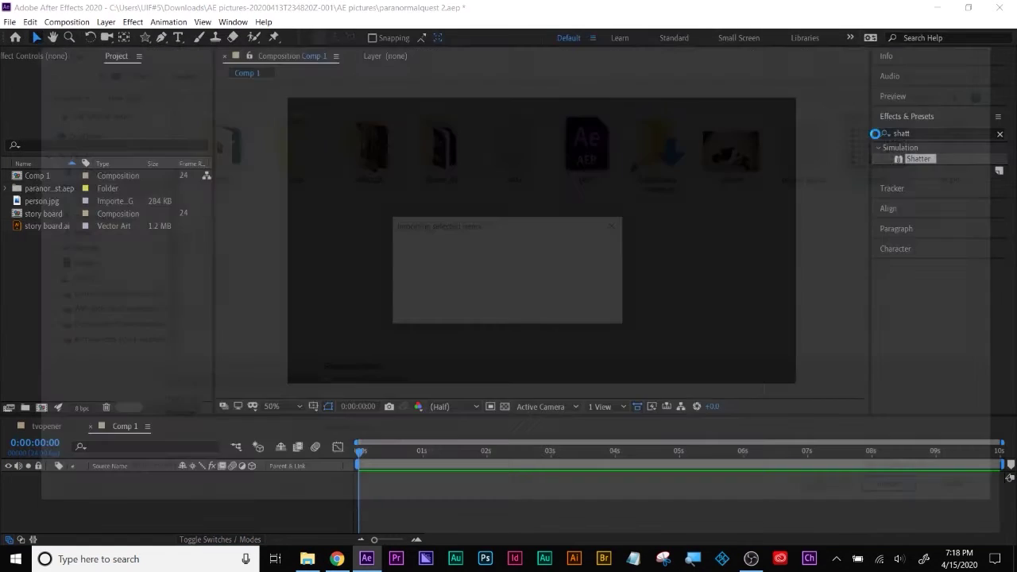
left_click_drag(34, 219, 125, 498)
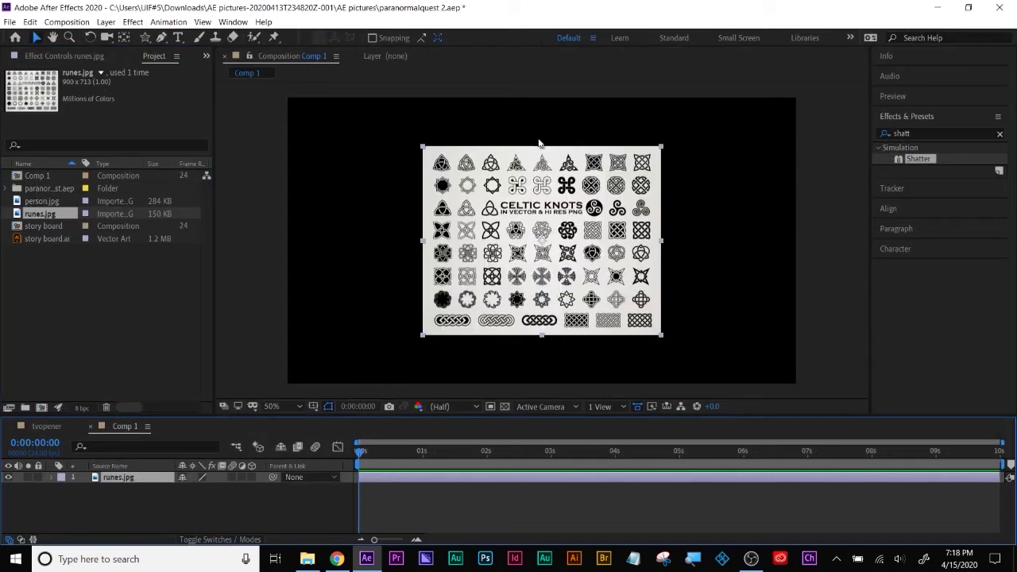
key("z")
left_click(482, 193)
left_click(493, 216)
left_click(521, 262)
Step: Pan the view to the top-left Celtic knots and pick the Rectangle tool
left_click_drag(545, 294, 476, 259)
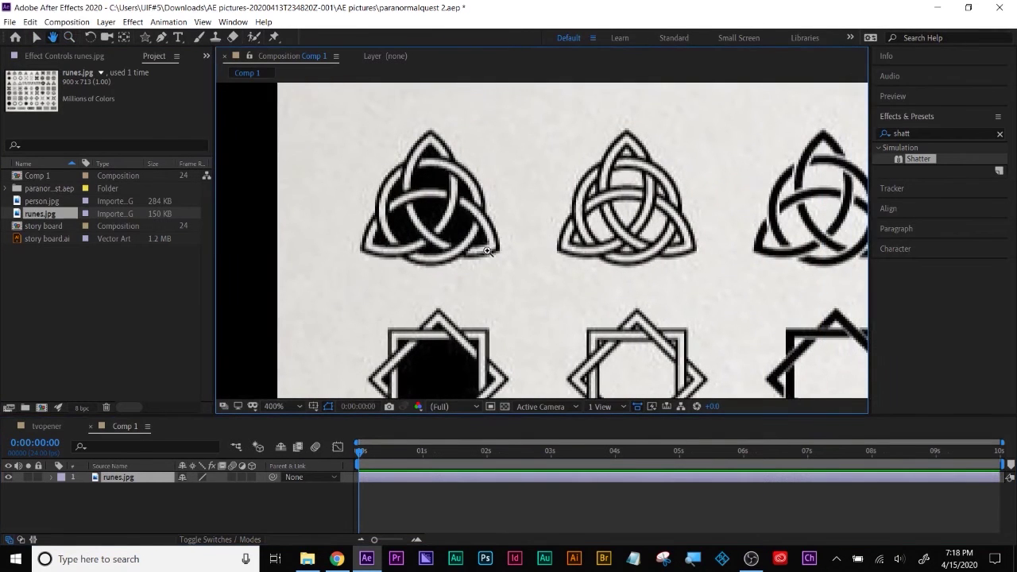
left_click(493, 244, "alt")
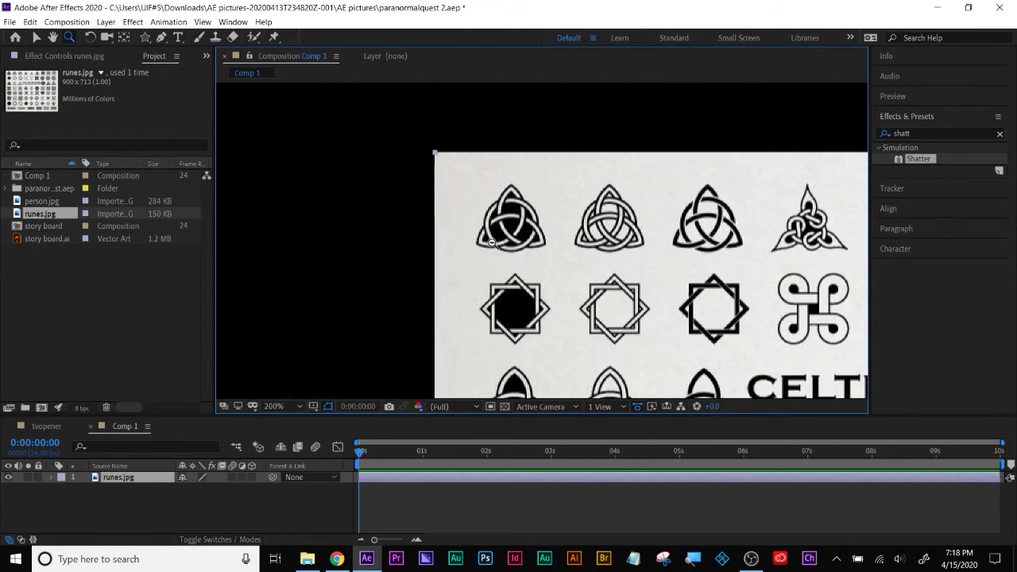
left_click_drag(617, 264, 450, 220)
left_click_drag(144, 37, 189, 46)
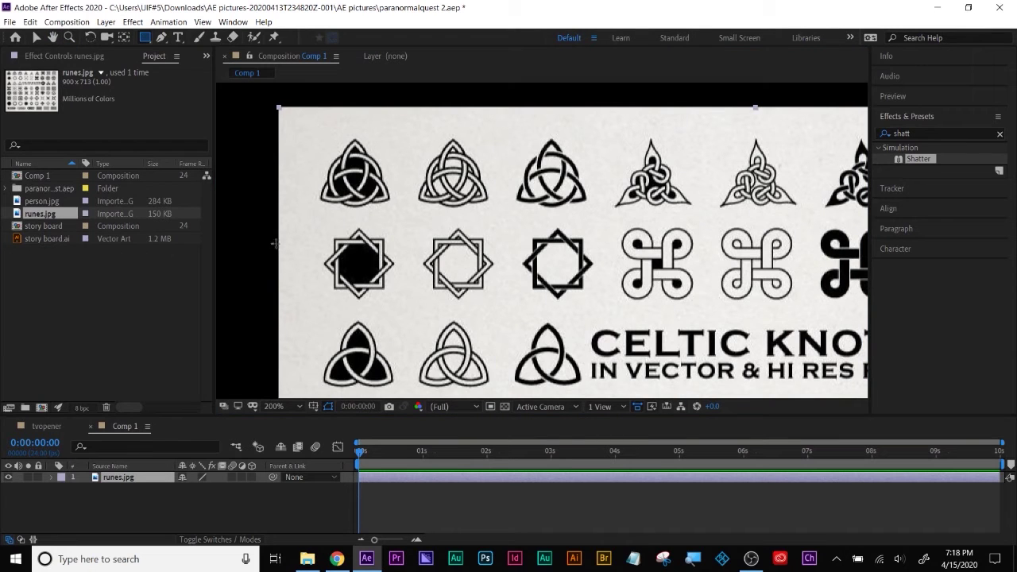
Step: Set new shapes to no stroke and a solid colour fill
left_click(144, 505)
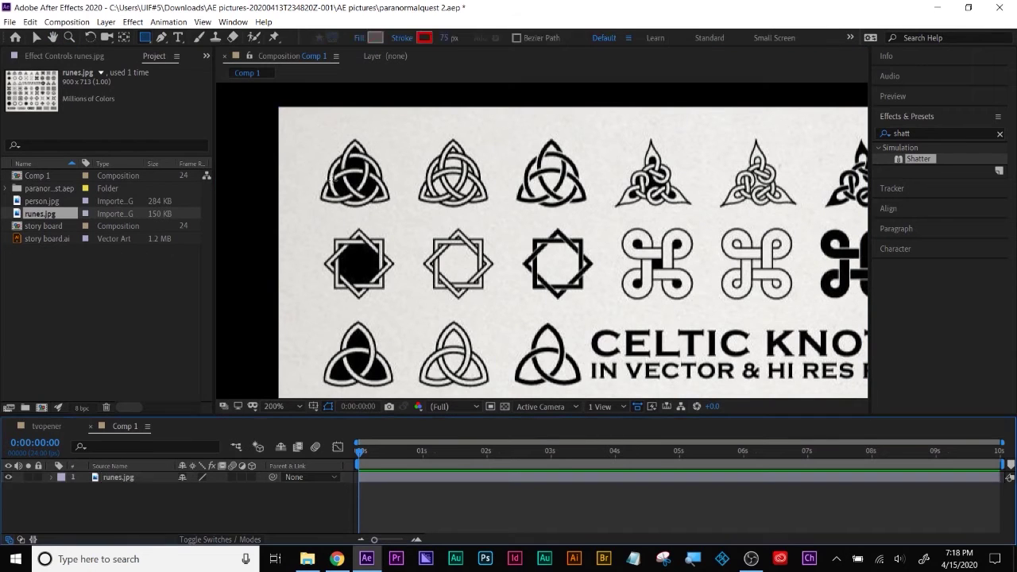
left_click(402, 38)
left_click(307, 134)
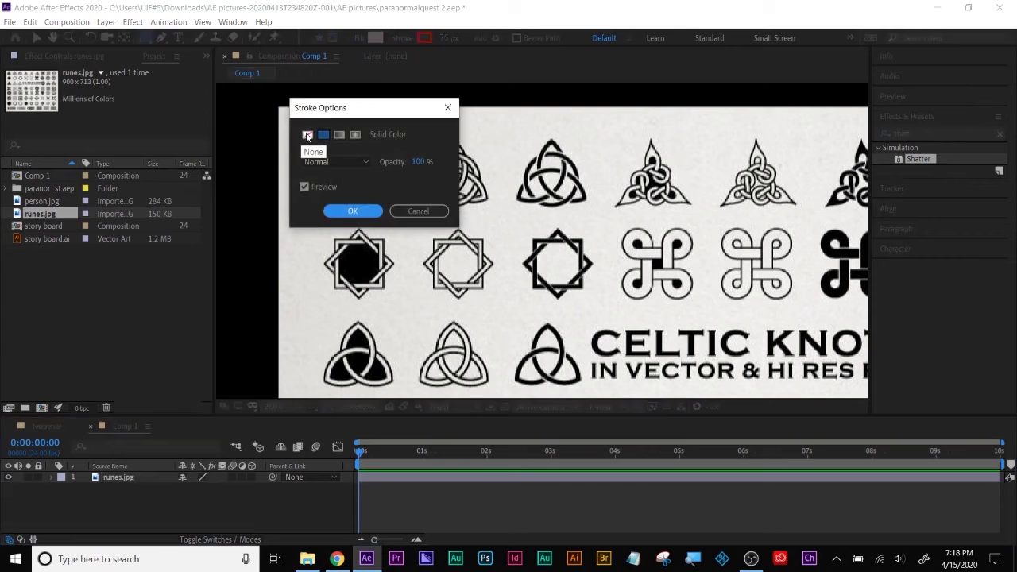
left_click(352, 212)
left_click(360, 39)
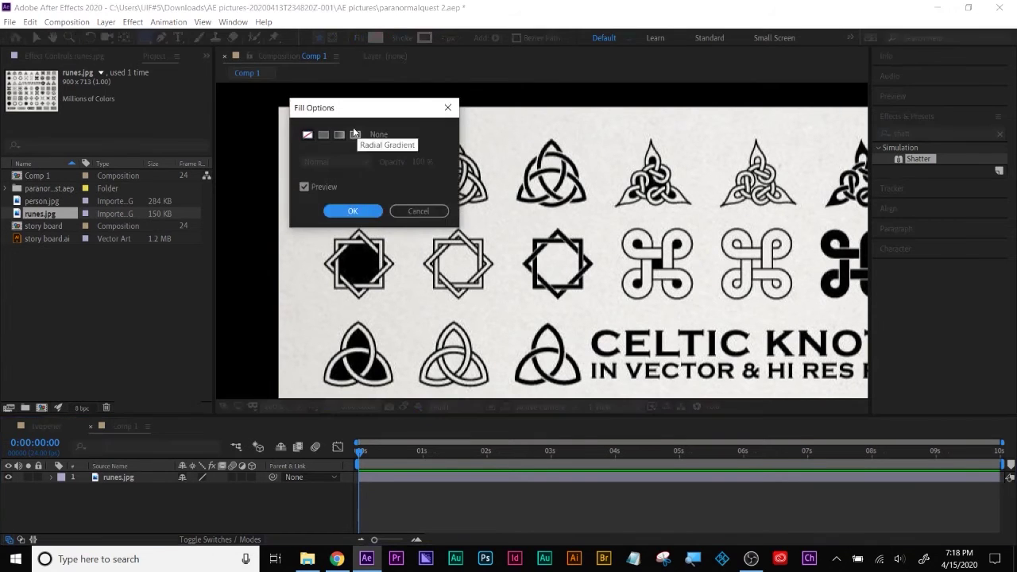
left_click(323, 134)
left_click(353, 212)
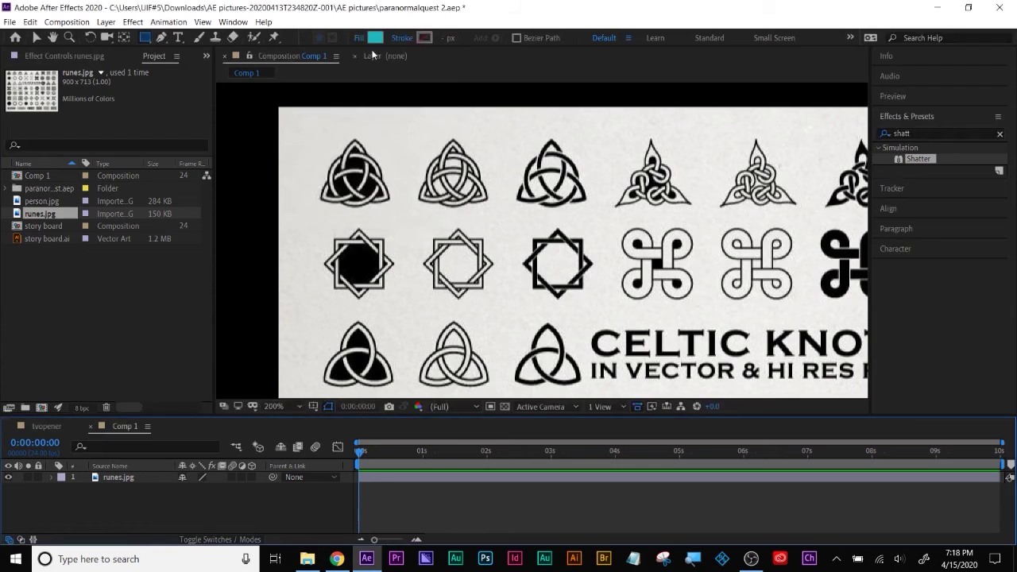
Step: Draw a cyan rectangle, move it over the second knot, then select runes.jpg
left_click_drag(320, 131, 409, 217)
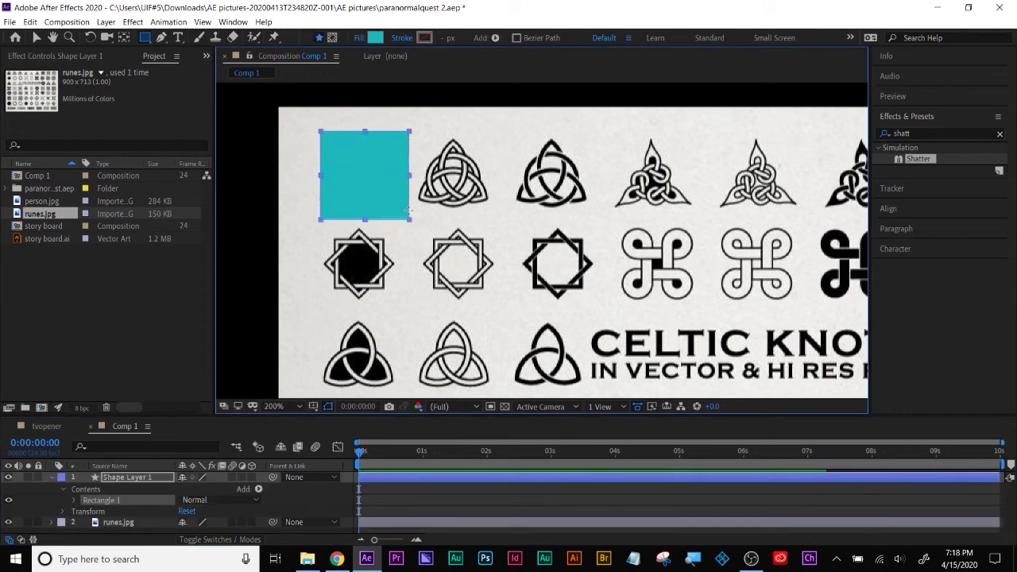
key("v")
left_click_drag(391, 174, 481, 170)
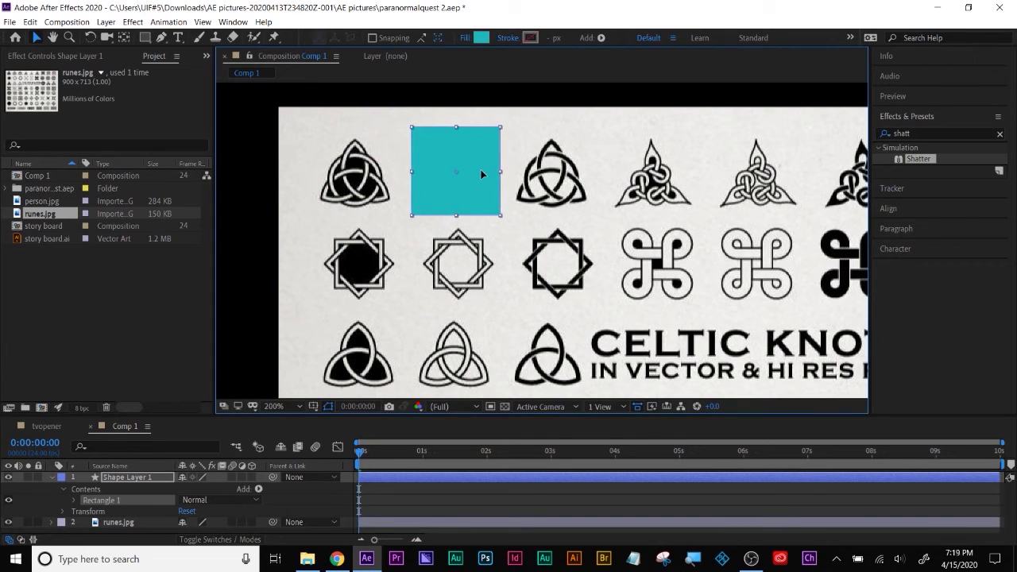
left_click(59, 477)
left_click(58, 484)
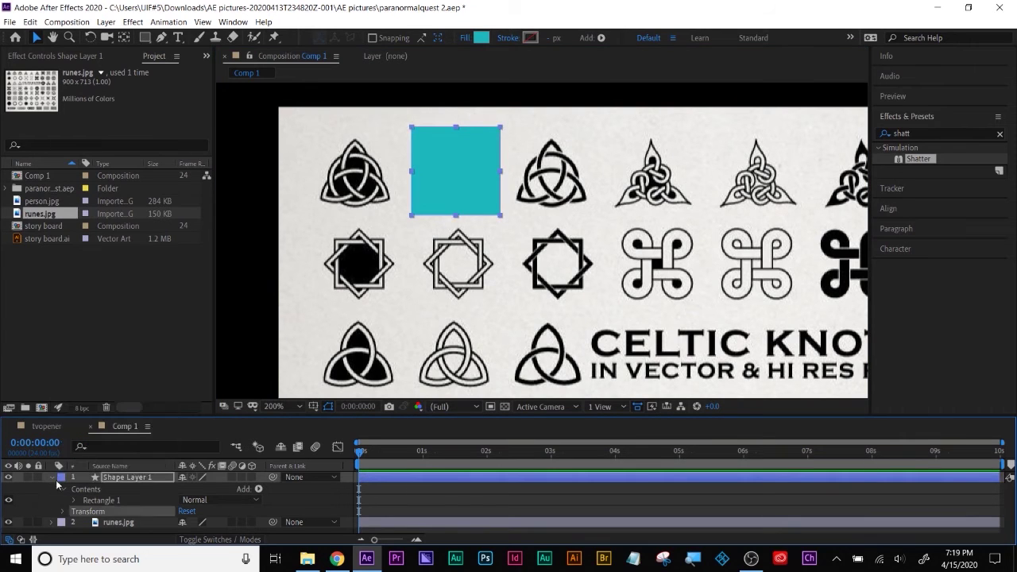
left_click(52, 477)
left_click(126, 487)
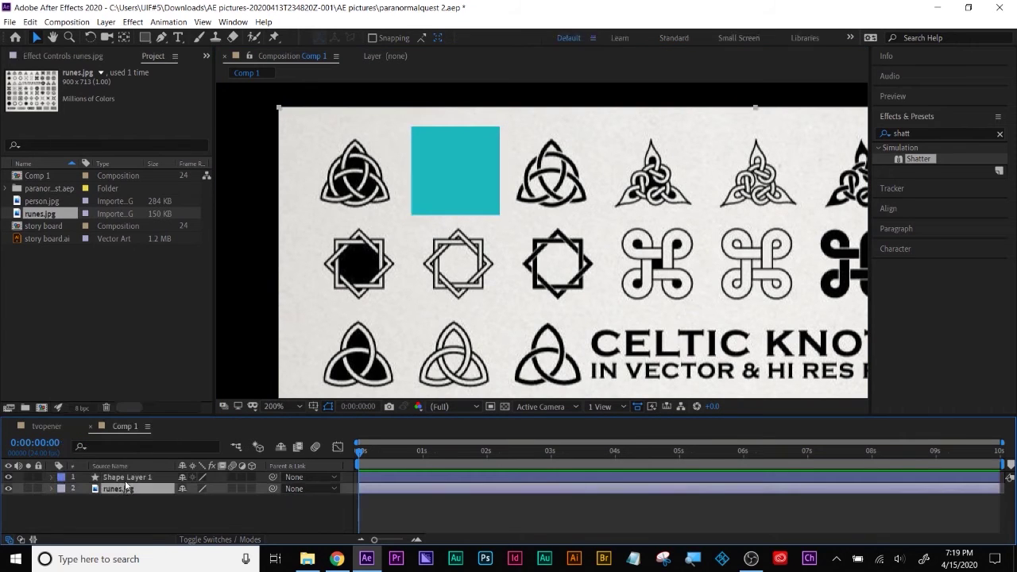
Step: Duplicate Shape Layer 1 and runes.jpg, reordering so each square sits above a runes copy
left_click(125, 477, "shift")
key("ctrl+d")
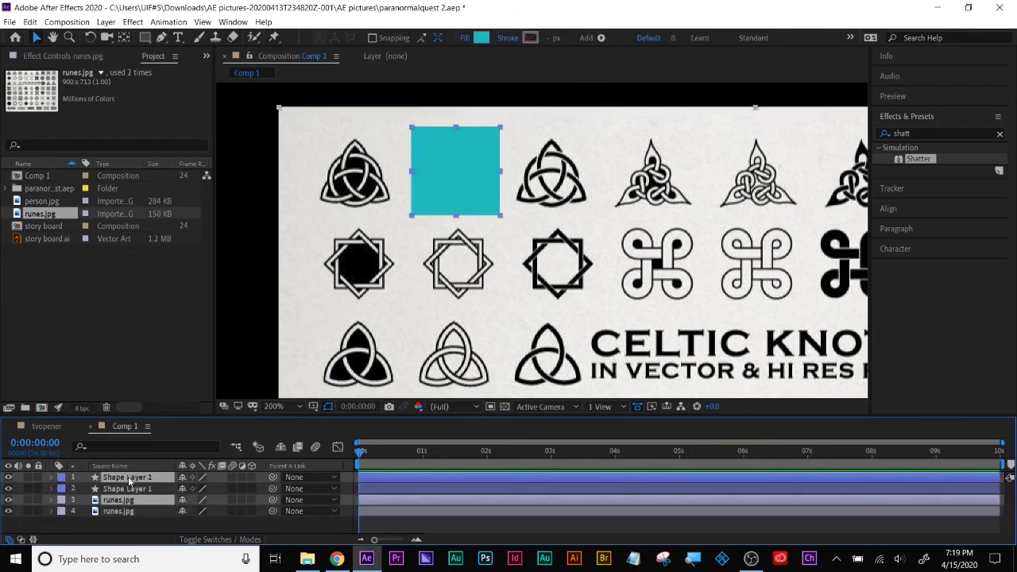
left_click_drag(119, 505, 122, 520)
left_click(121, 528)
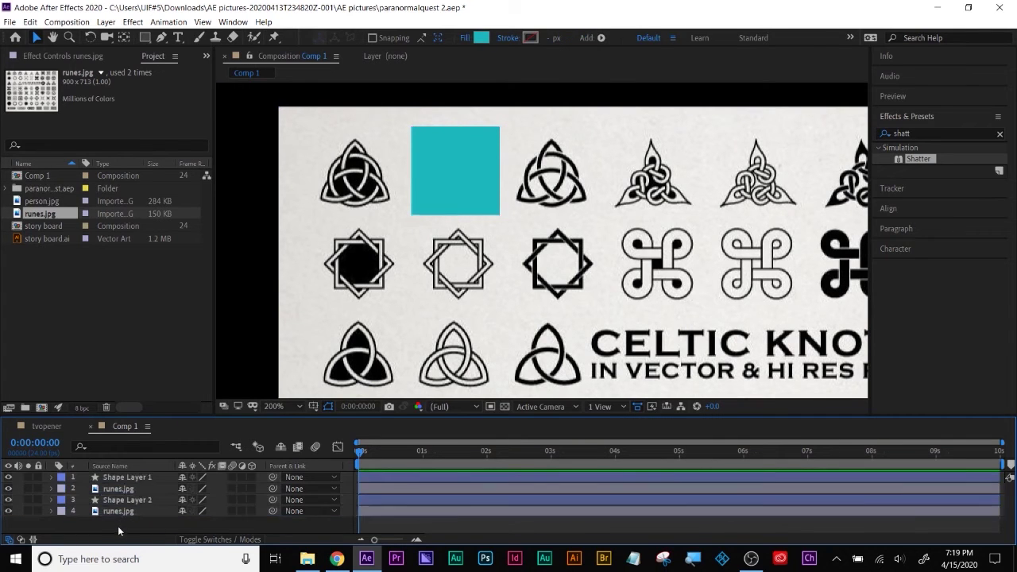
Step: Set the bottom runes.jpg layer's track matte to Alpha Matte 'Shape Layer 2'
left_click(118, 511)
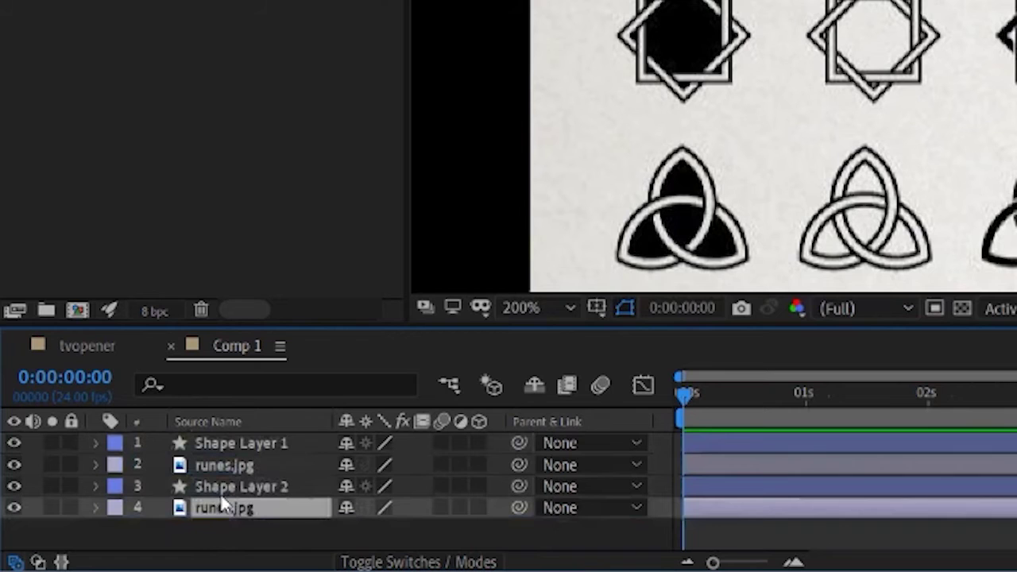
left_click(363, 563)
left_click(487, 507)
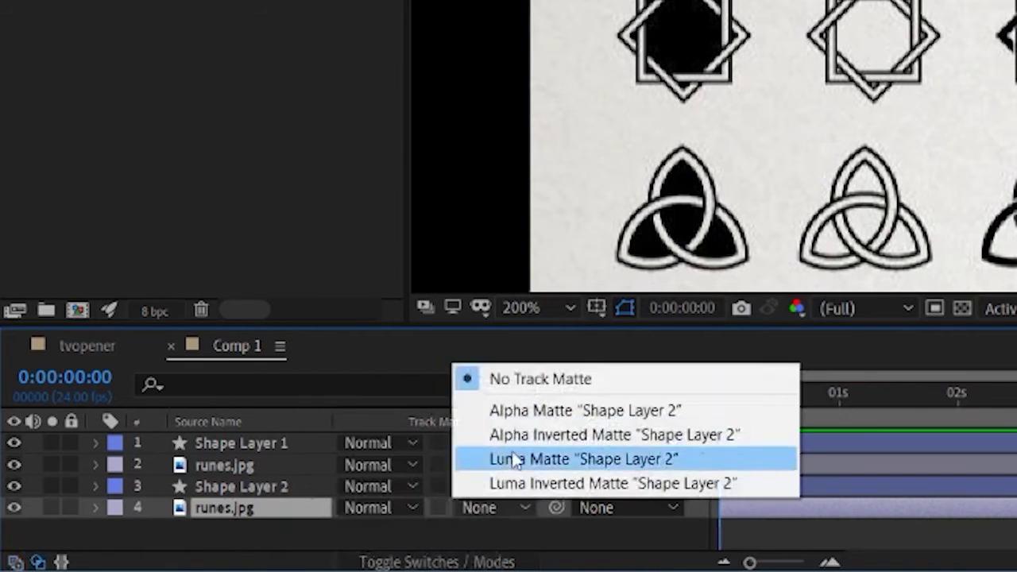
left_click(518, 412)
Step: Hide the top two layers, move the matted runes to Position 963.0, 536.0, and unhide the second runes layer
left_click_drag(21, 464, 10, 439)
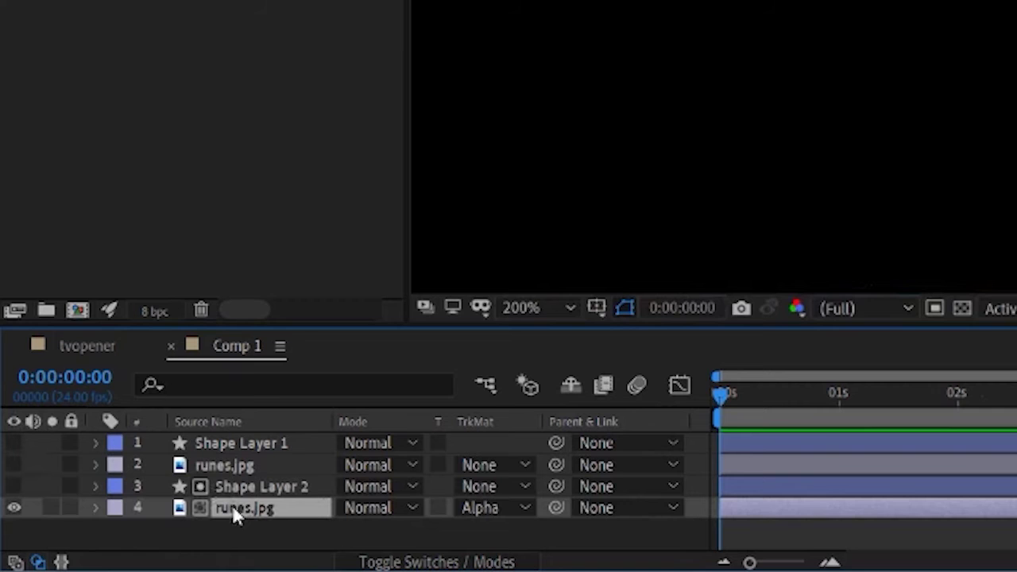
key("p")
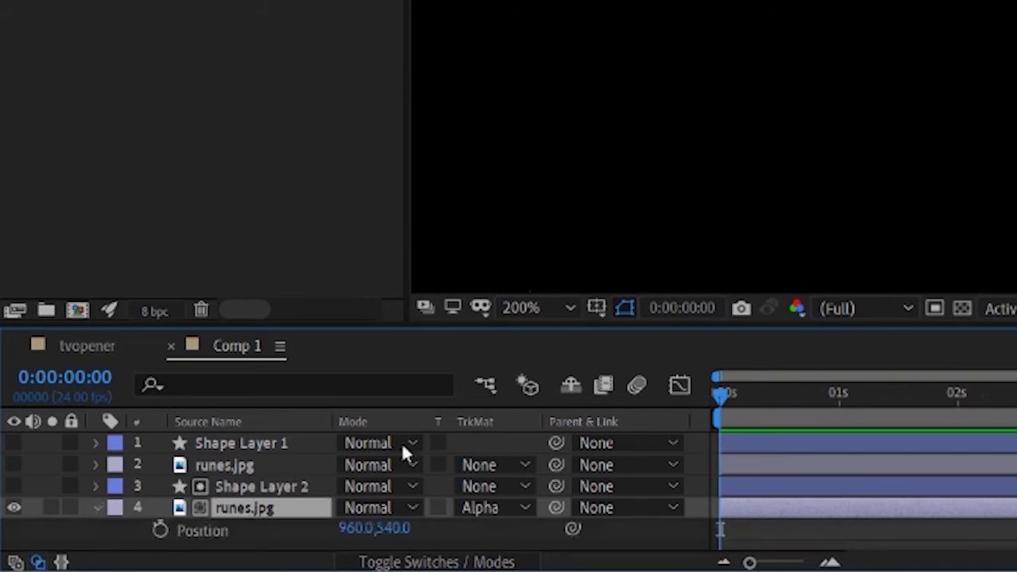
left_click_drag(389, 530, 367, 529)
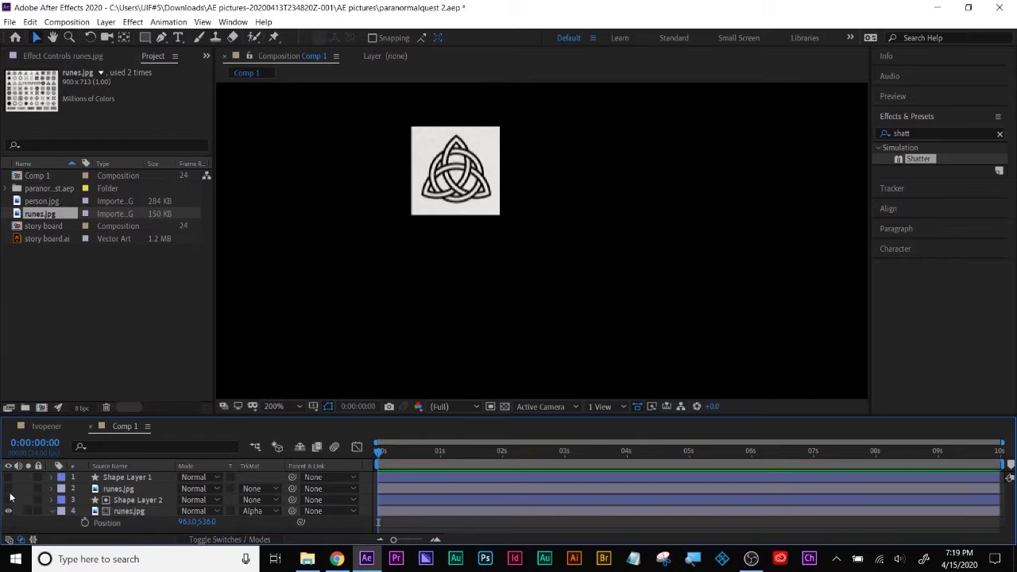
left_click(8, 488)
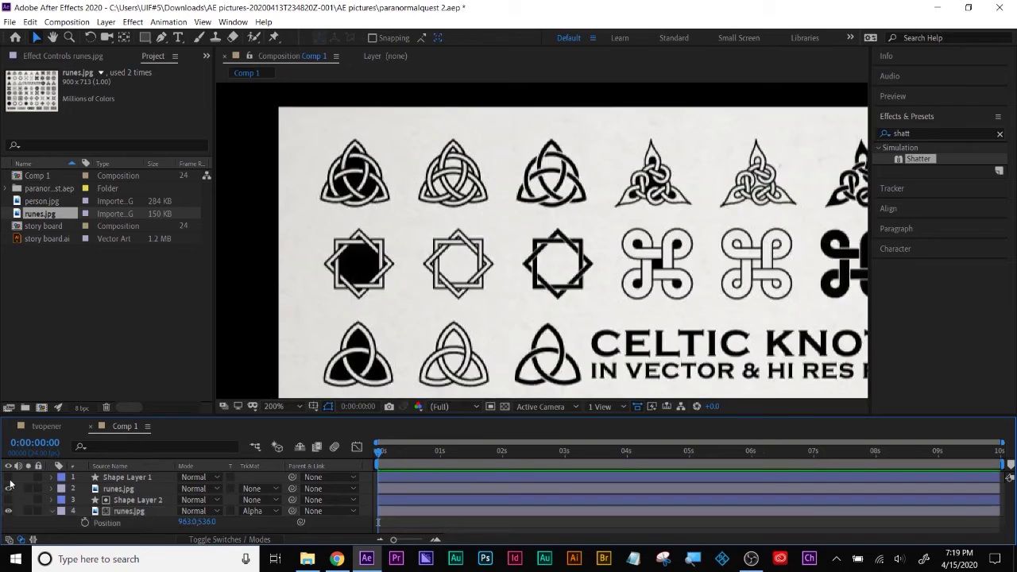
Step: Move the cyan square over the fourth top-row knot and set it as Alpha Matte for the second runes.jpg
left_click(8, 477)
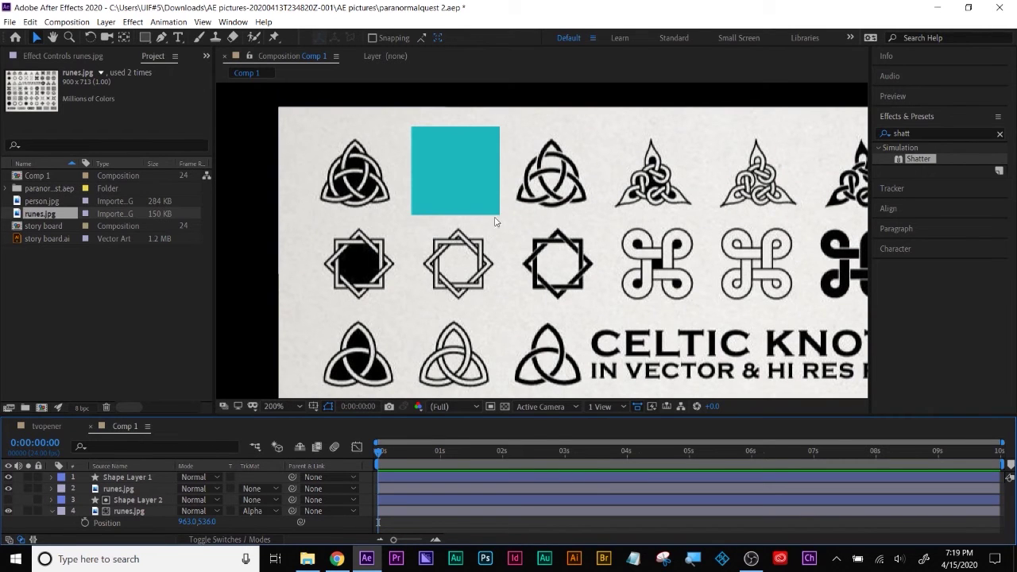
left_click_drag(482, 168, 674, 168)
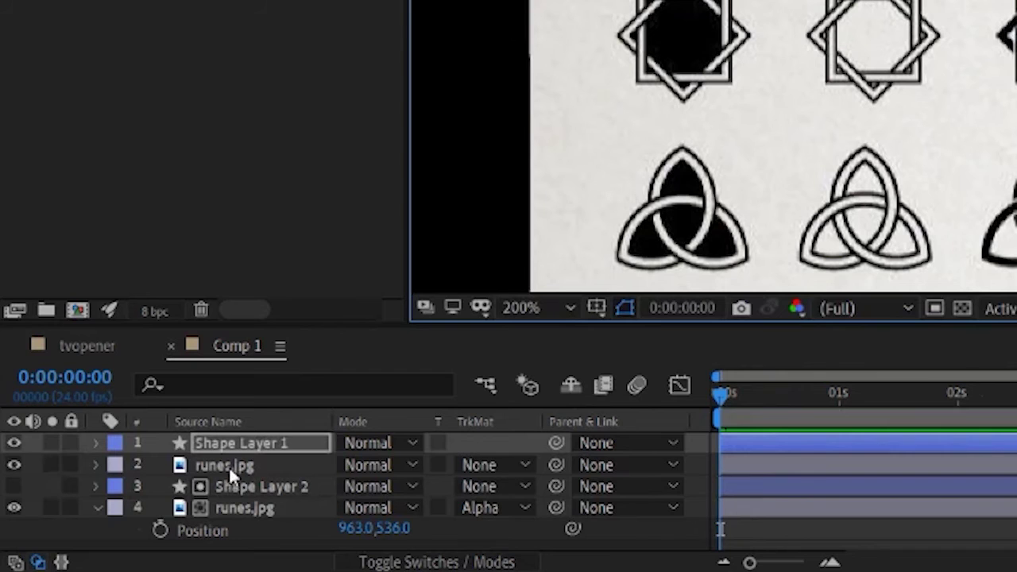
left_click(125, 490)
left_click(256, 489)
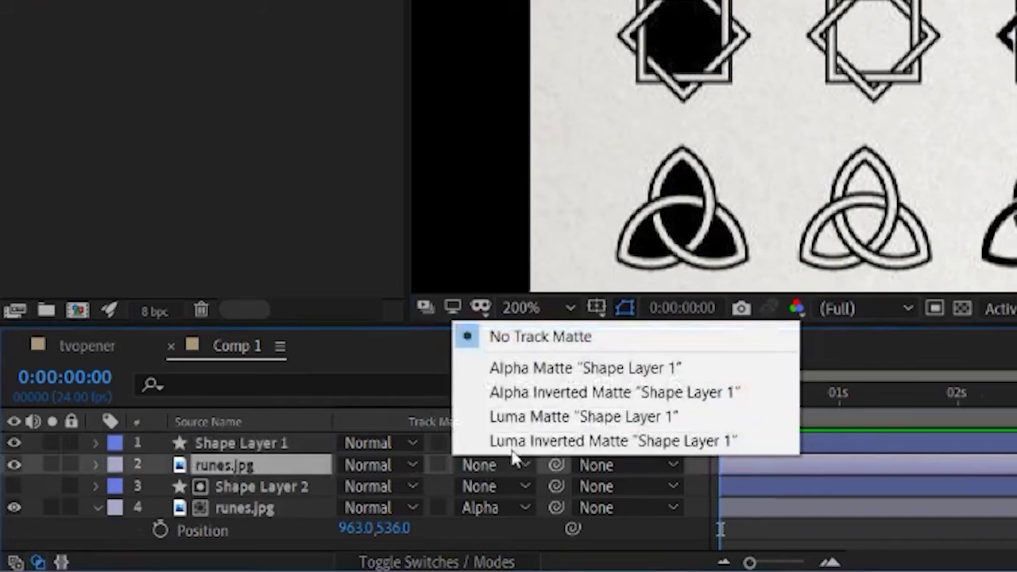
left_click(526, 371)
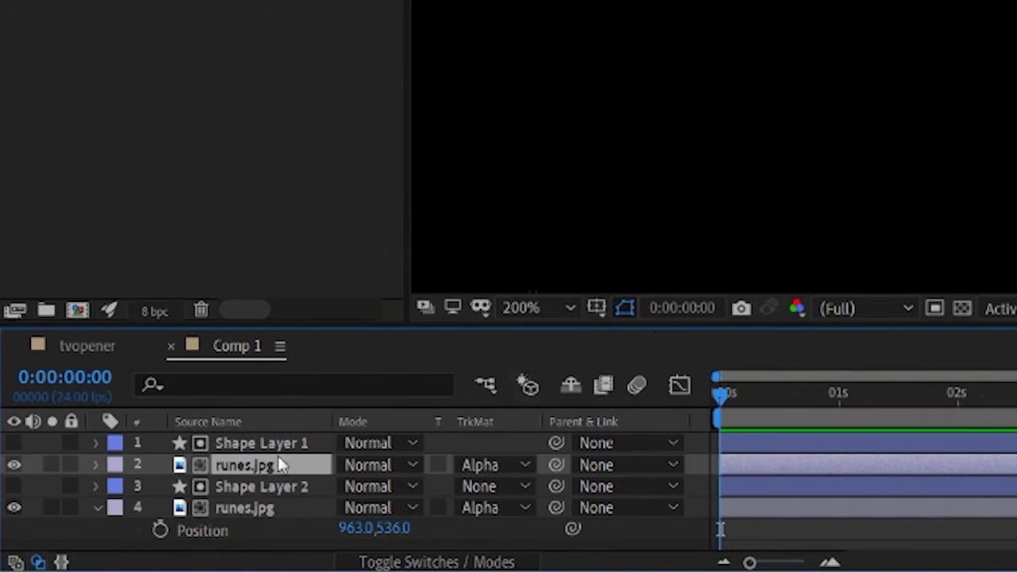
Step: Adjust the second runes image's Position to 963.0, 540.0
key("p")
mouse_move(389, 485)
left_mouse_down()
mouse_move(354, 484)
mouse_move(402, 482)
left_mouse_up()
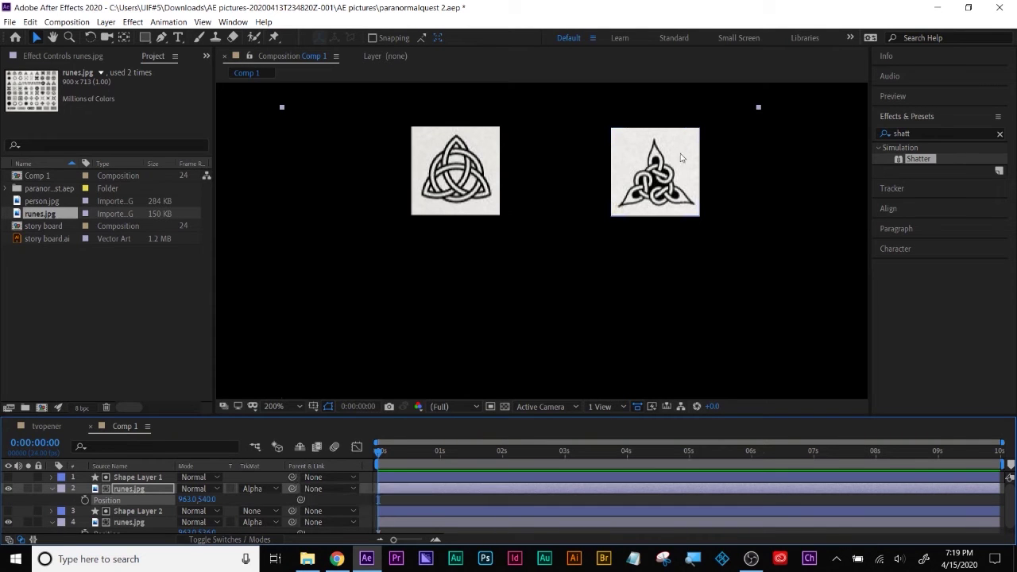
left_click(51, 489)
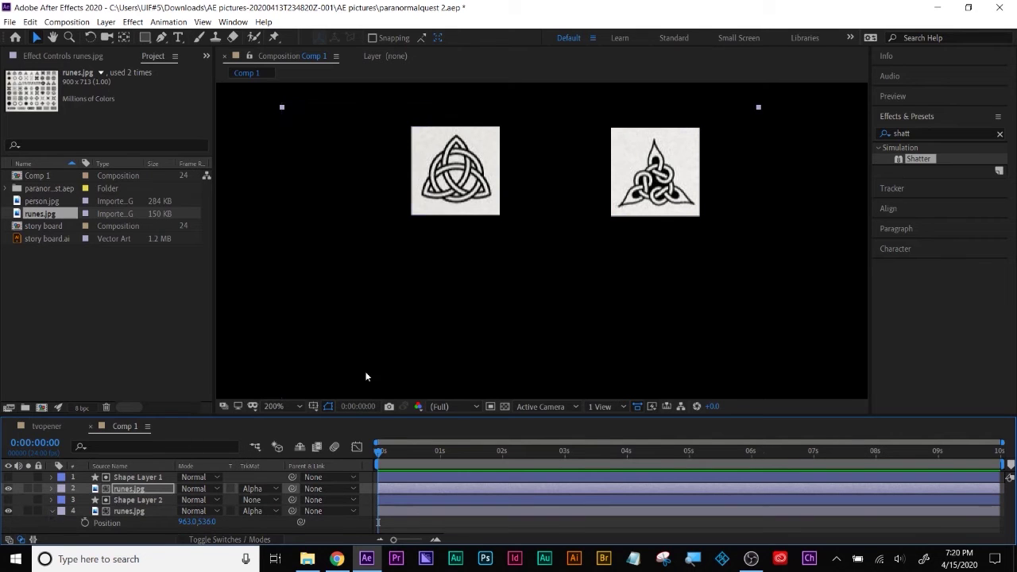
left_click(129, 478)
Step: Pre-compose the cyan square and its runes image into Pre-comp 1, moving all attributes
left_click(127, 491, "shift")
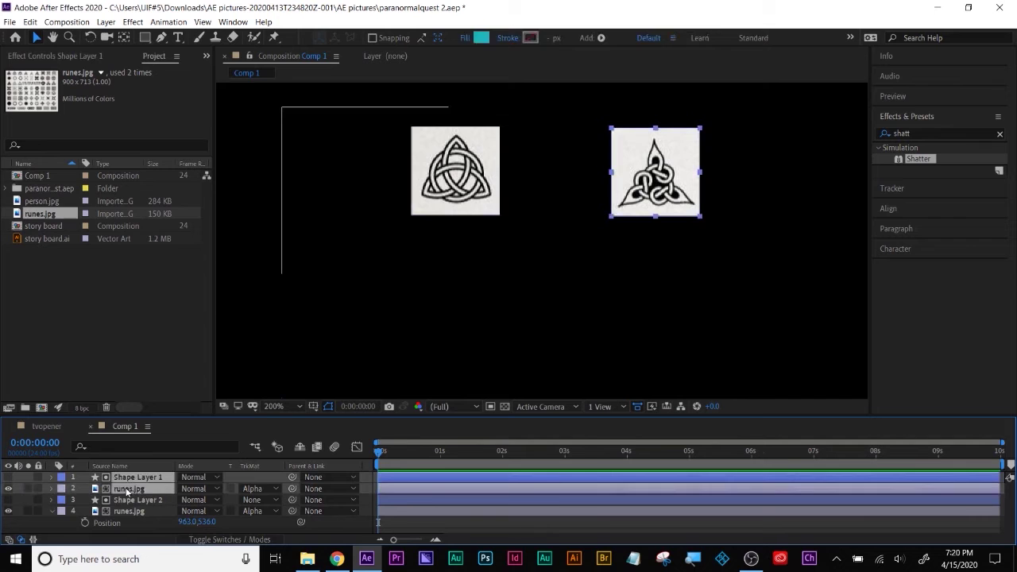
right_click(126, 491)
left_click(178, 438)
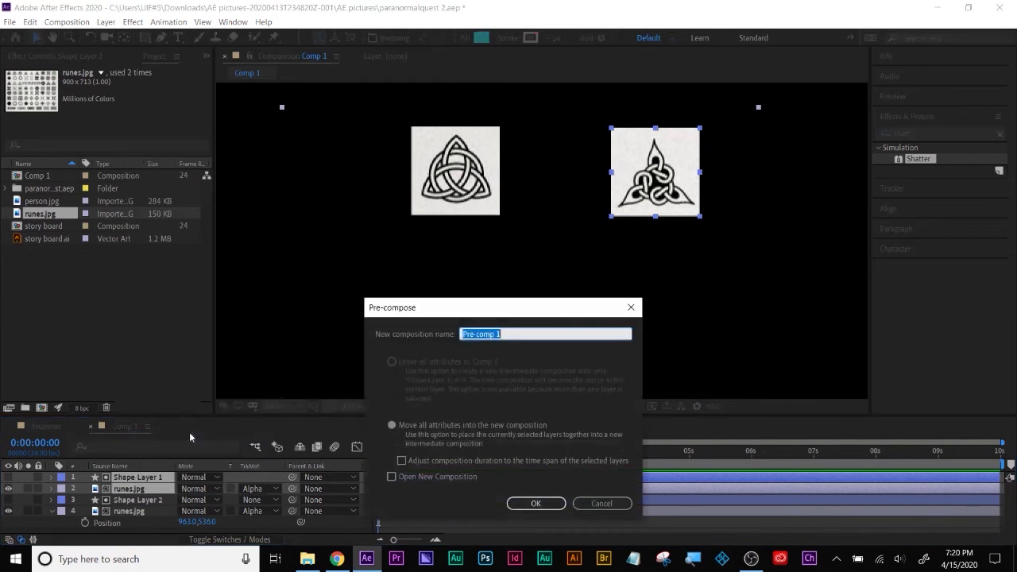
left_click(391, 426)
left_click(535, 503)
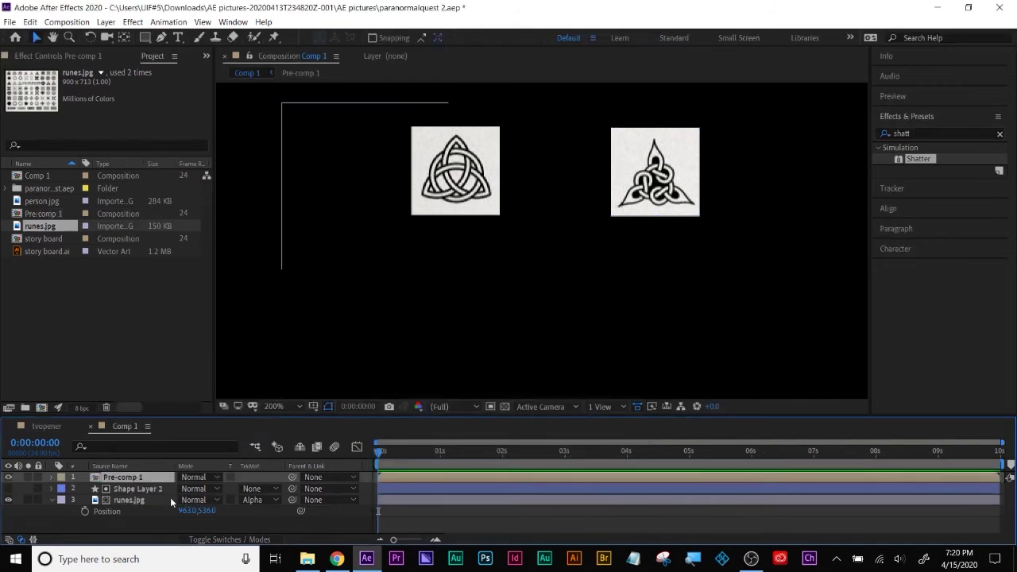
Step: Pre-compose Shape Layer 2 and its runes image into Pre-comp 2, moving all attributes
left_click(137, 488)
right_click(137, 489)
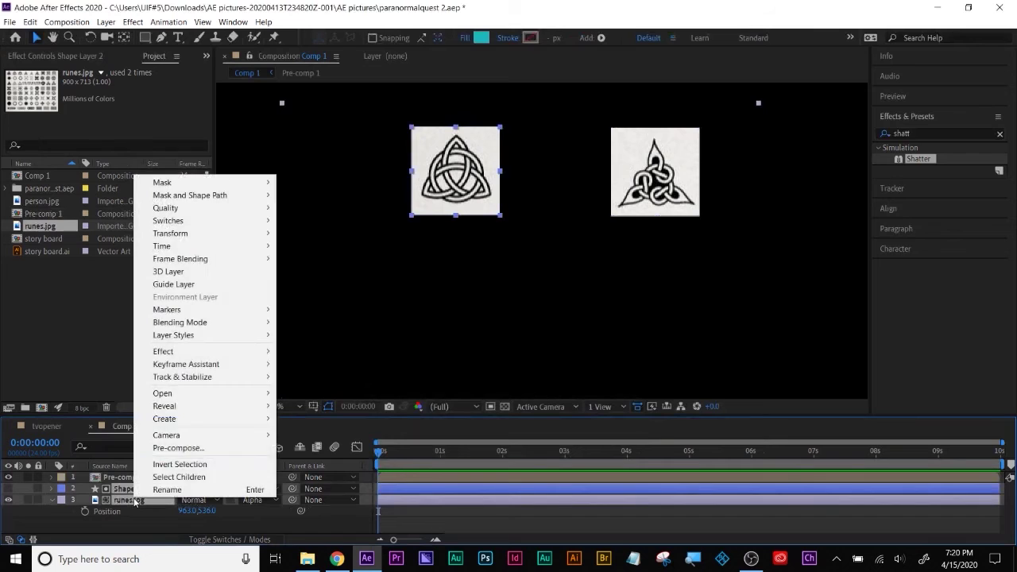
left_click(166, 449)
left_click(437, 429)
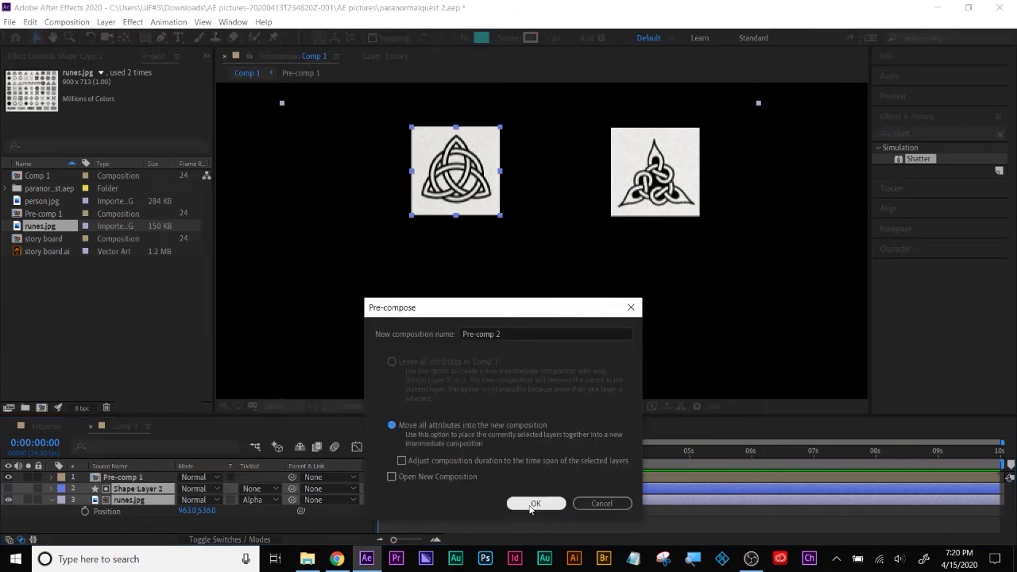
left_click(535, 503)
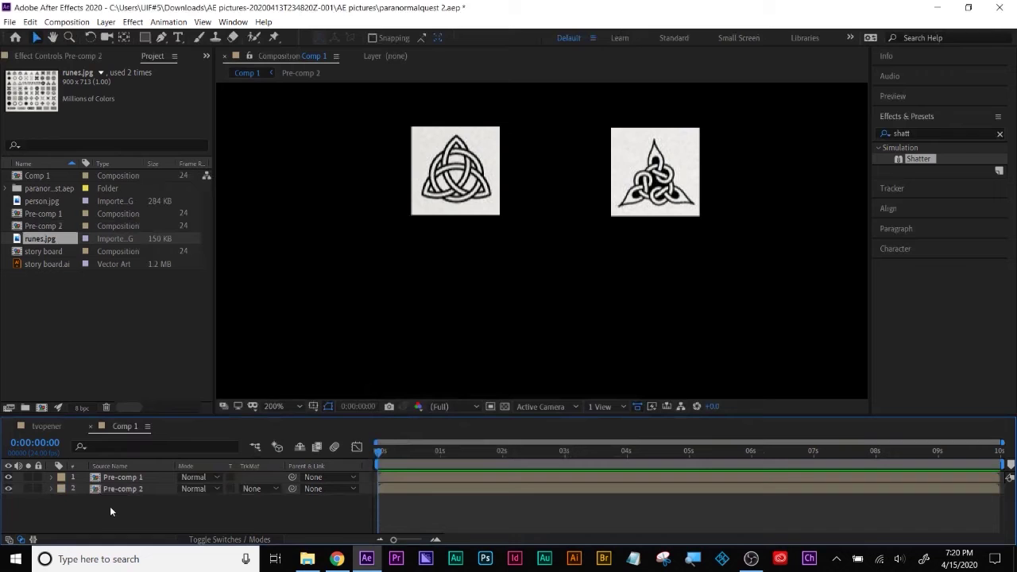
Step: Slide Pre-comp 1 left to X 857.0 beside the other knot and preview the result
left_click(116, 477)
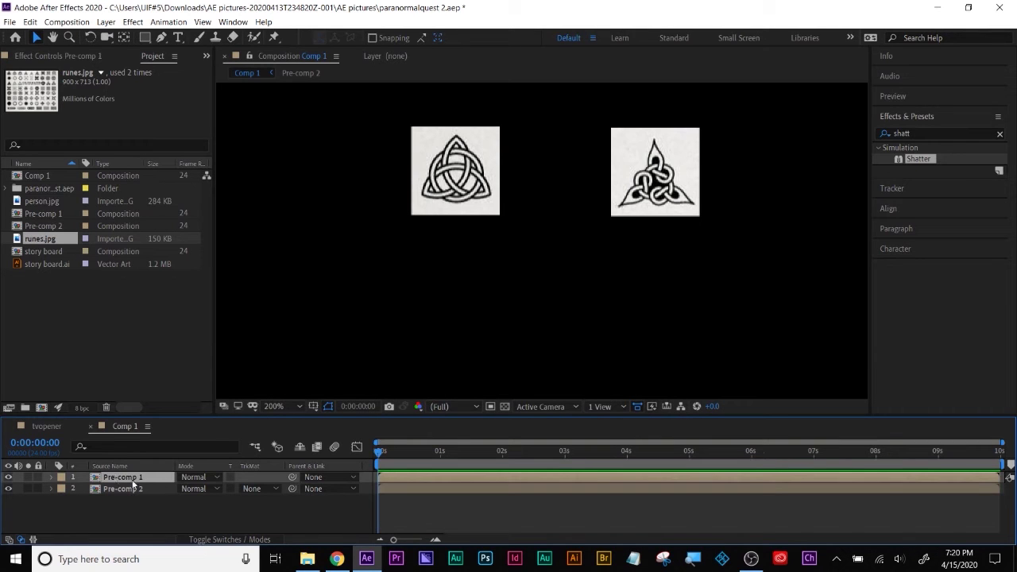
key("p")
left_click_drag(187, 488, 122, 489)
key("period")
key("period")
key("space")
key("comma")
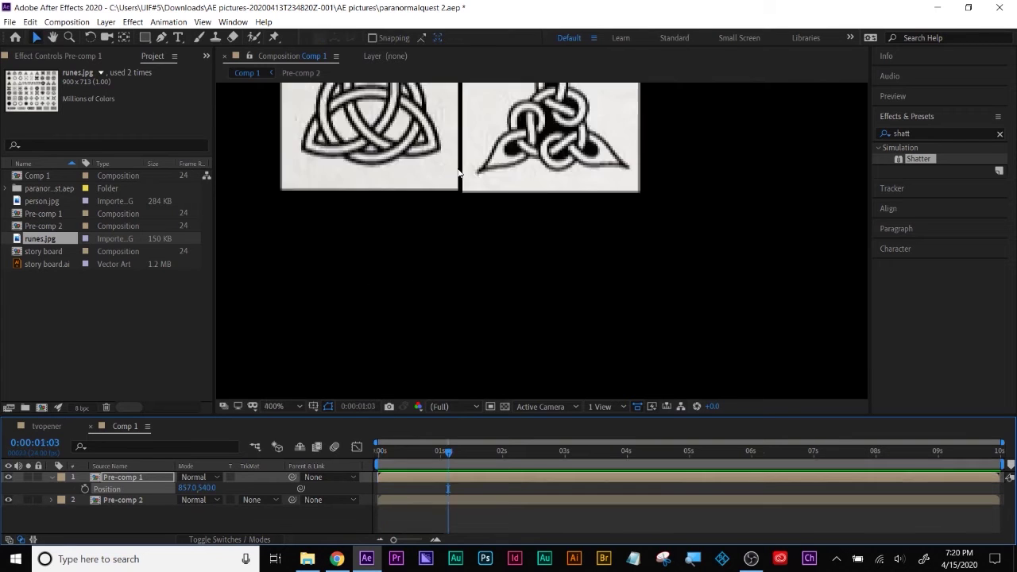
left_click_drag(459, 155, 518, 283)
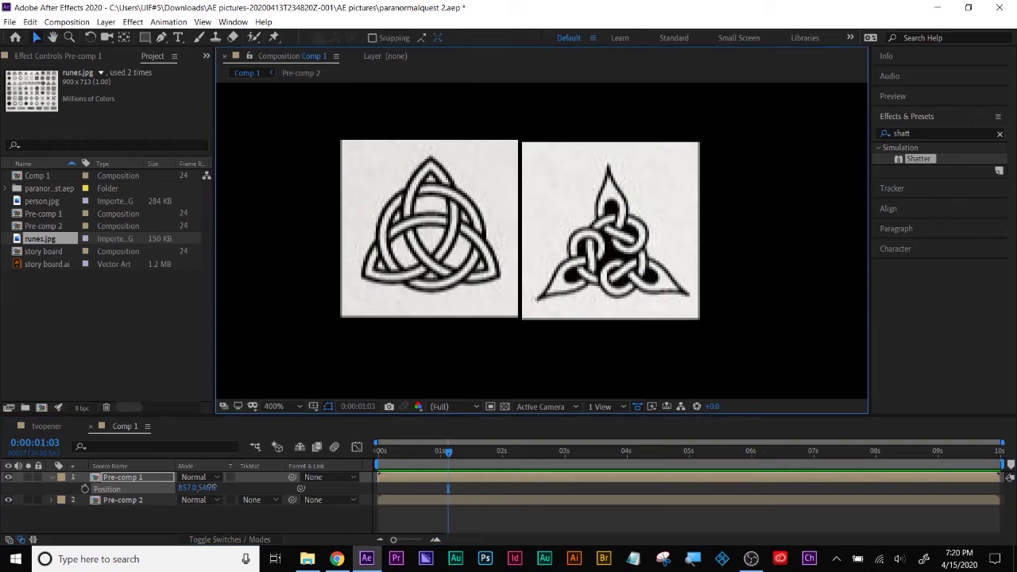
left_click_drag(211, 487, 211, 487)
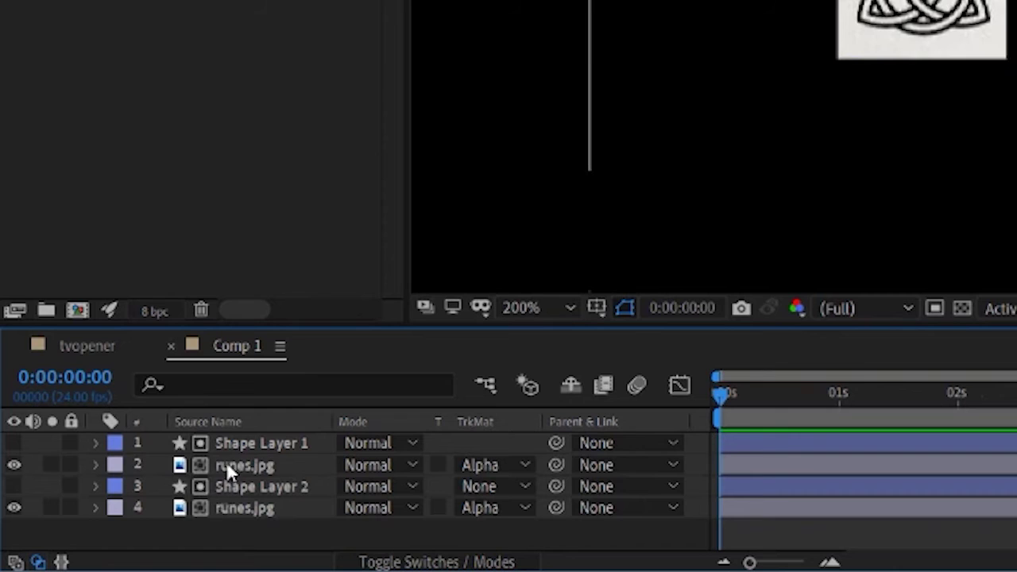
Step: Parent the bottom runes.jpg to Shape Layer 2 and the upper runes.jpg to Shape Layer 1
left_click(227, 471)
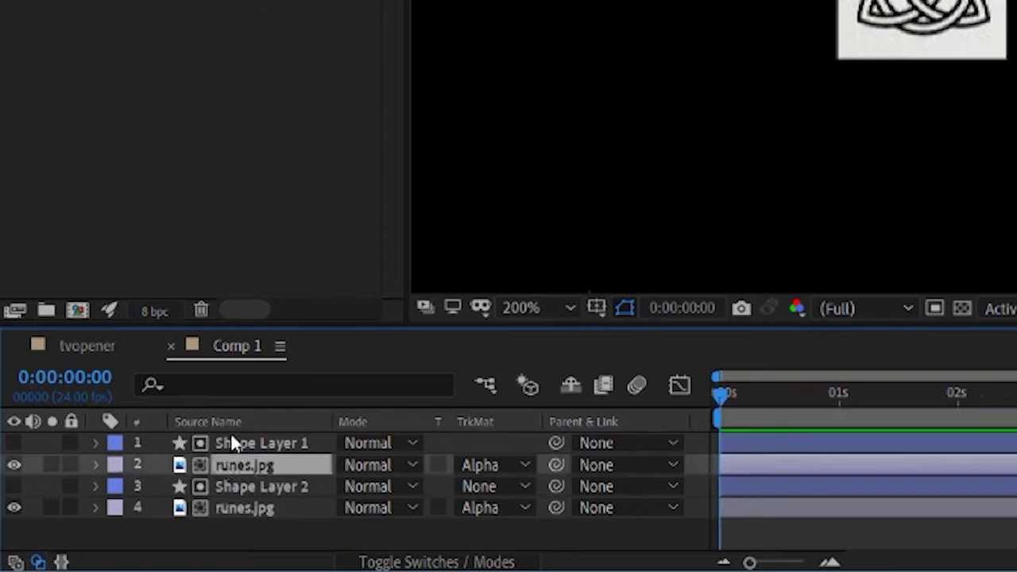
left_click(238, 445, "shift")
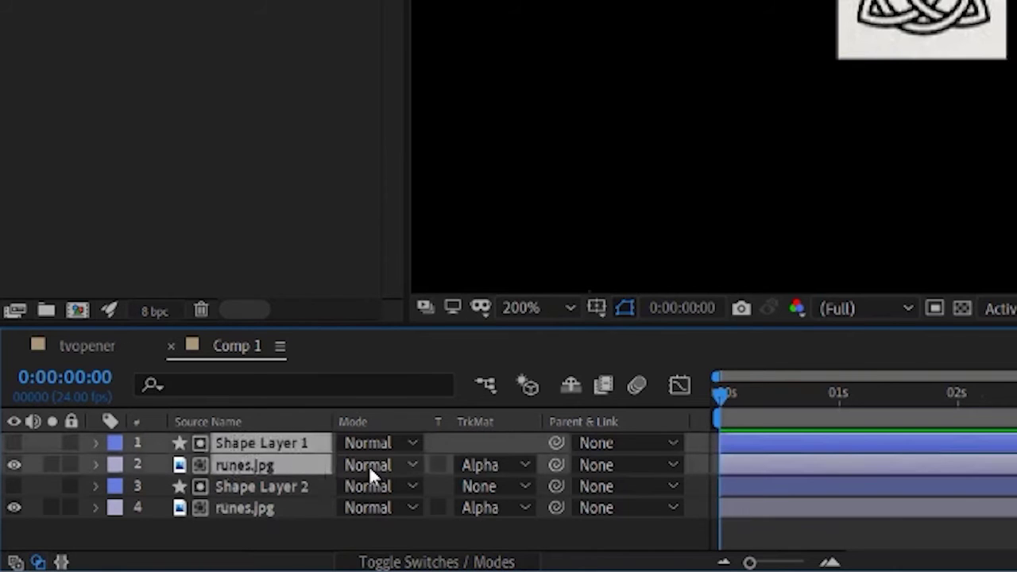
left_click(231, 510)
left_click_drag(551, 504, 299, 490)
left_click(236, 465)
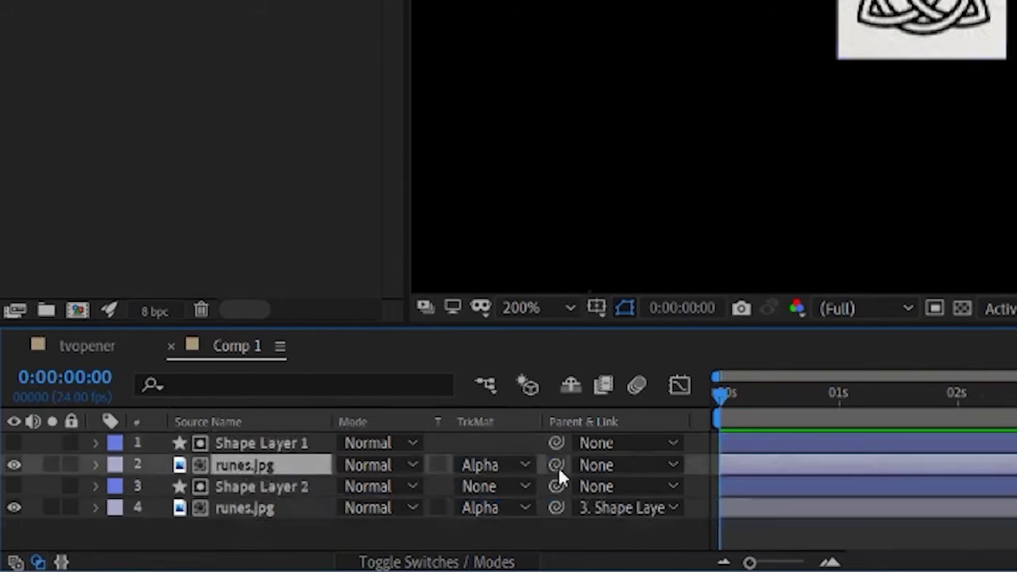
left_click_drag(555, 465, 260, 442)
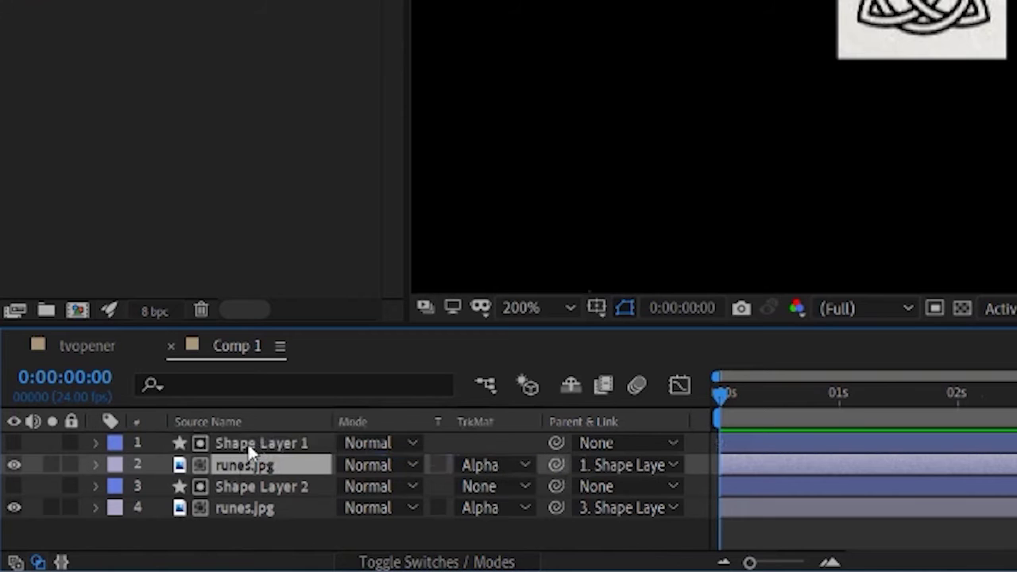
Step: Shift Shape Layer 1's Position X to 1043.5
left_click(248, 441)
key("p")
scroll(437, 274, "up", 3)
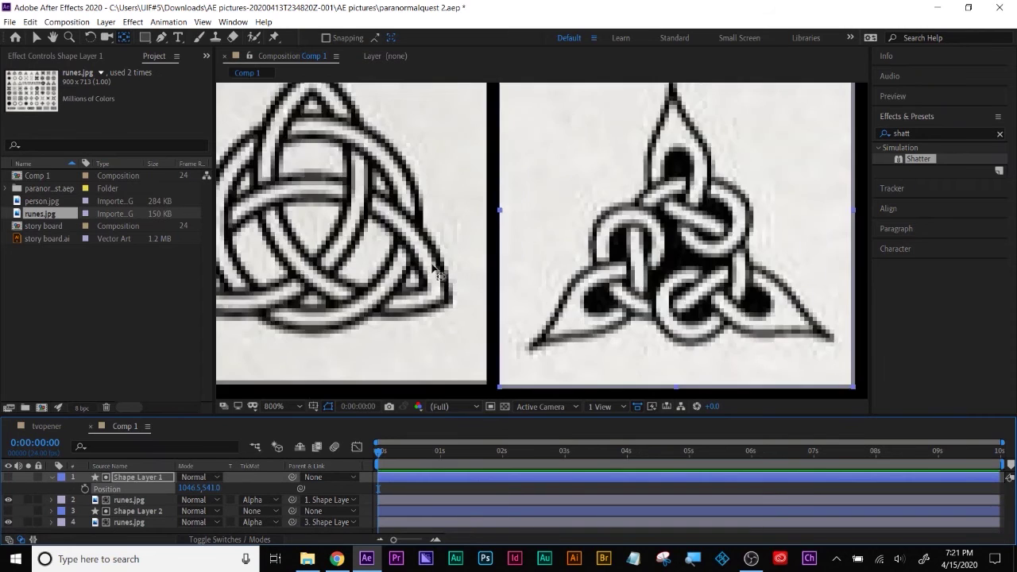
left_click_drag(191, 488, 185, 488)
left_click(191, 488)
scroll(405, 322, "down", 2)
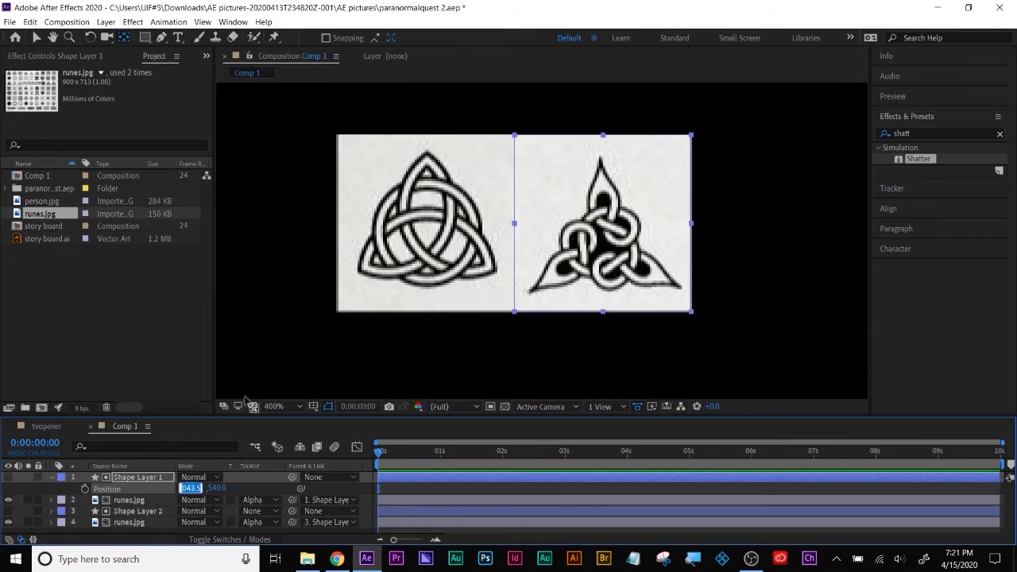
Step: Drag Shape Layer 1's anchor to the right knot's left-edge midpoint, leaving it at Position 719.0, 243.8
left_click(135, 511)
scroll(363, 352, "down", 2)
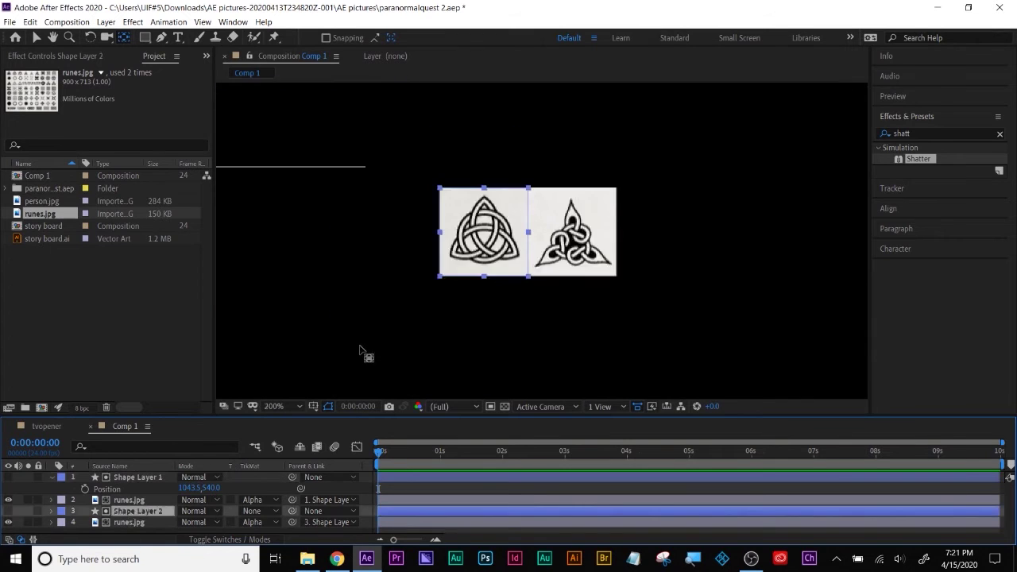
left_click(660, 392)
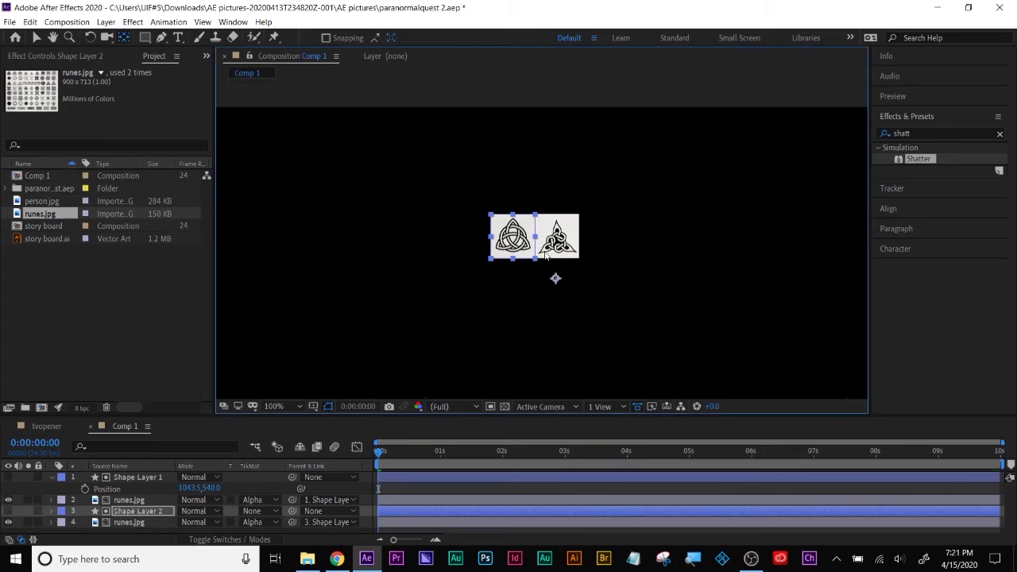
left_click(139, 477)
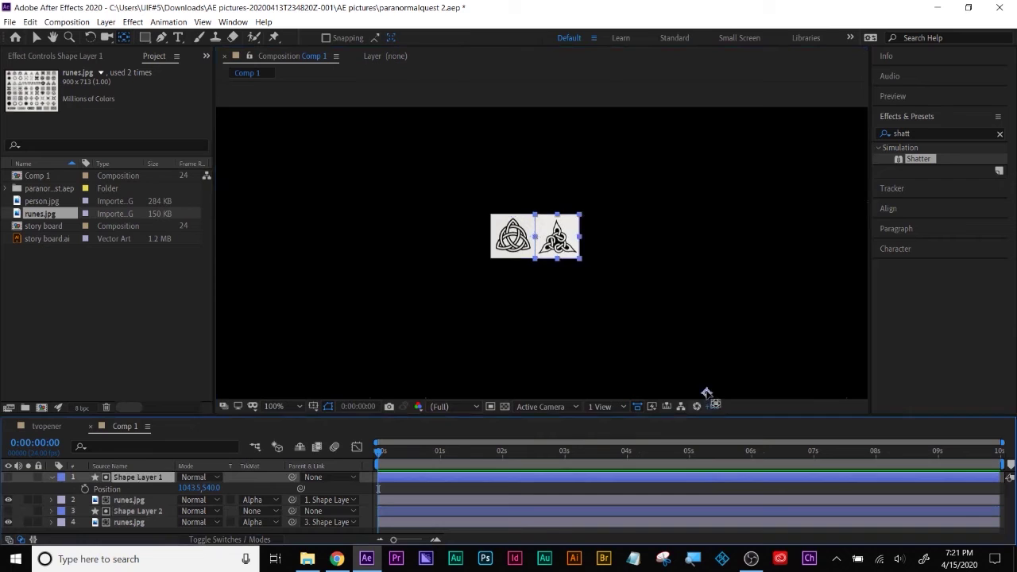
left_click(664, 330)
left_click_drag(693, 375, 535, 236)
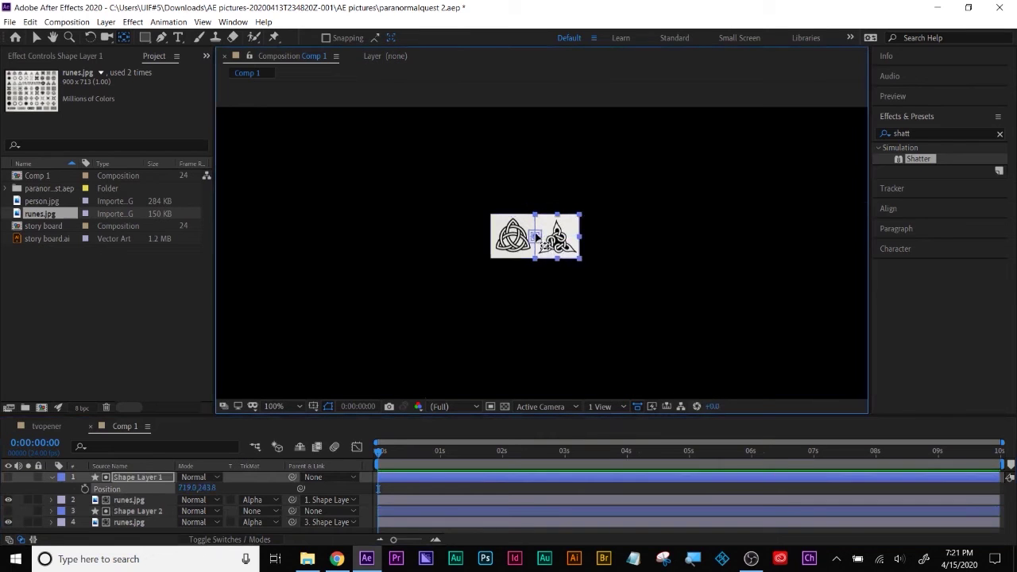
key("period")
key("period")
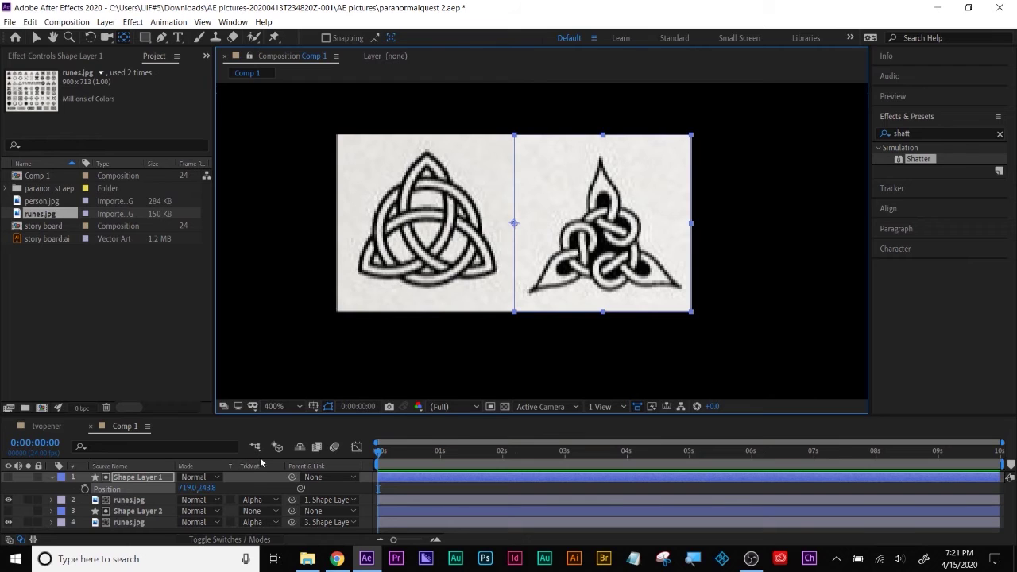
left_click(53, 477)
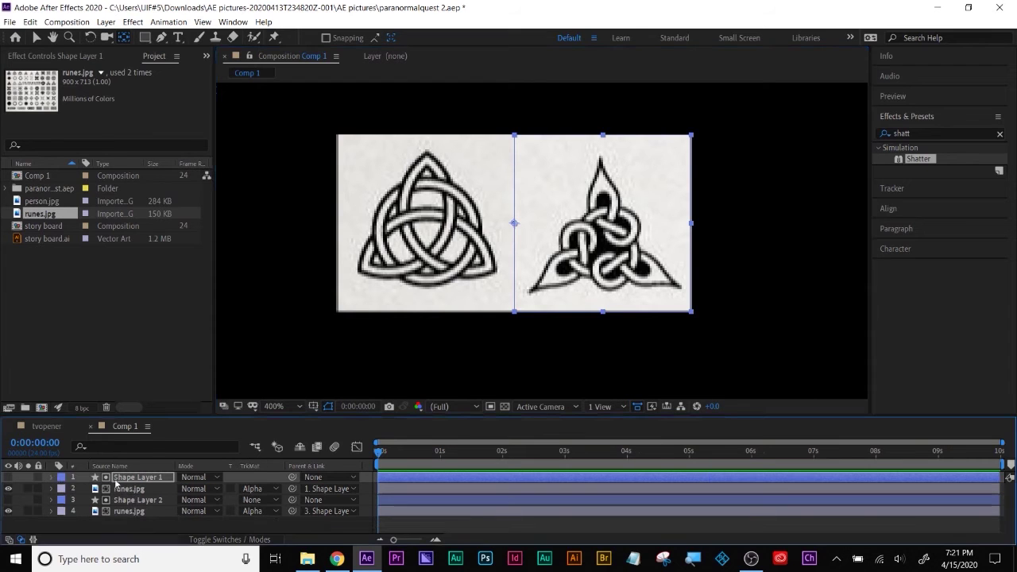
left_click(123, 477)
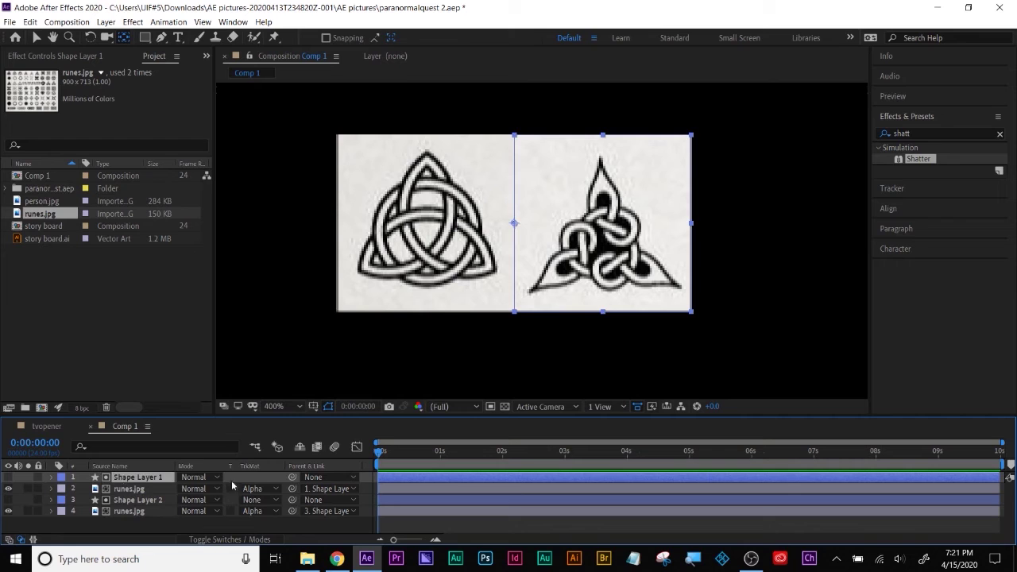
left_click(228, 540)
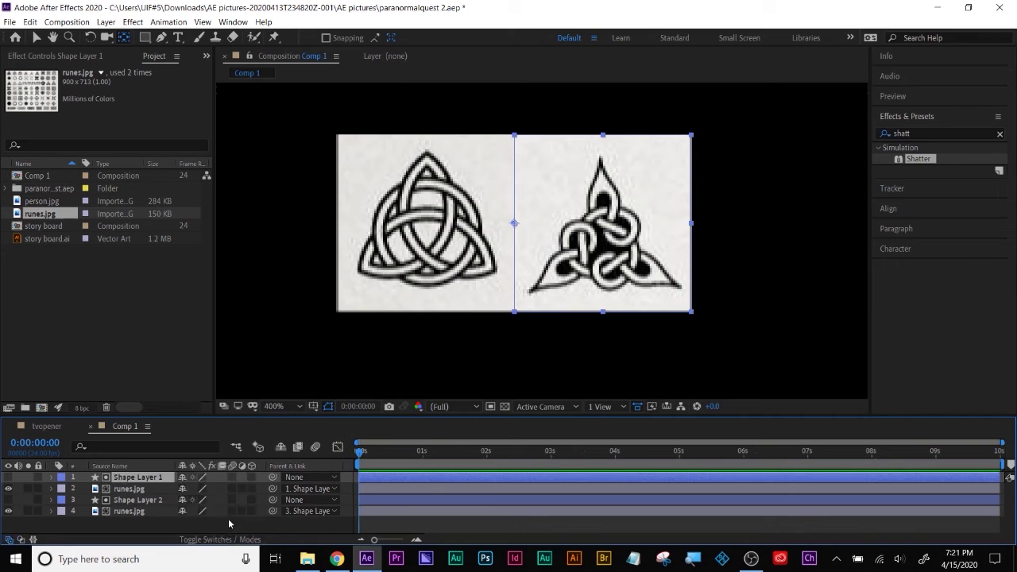
Step: Make Shape Layer 1 a 3D layer and set its Y Rotation to 90°
left_click(252, 477)
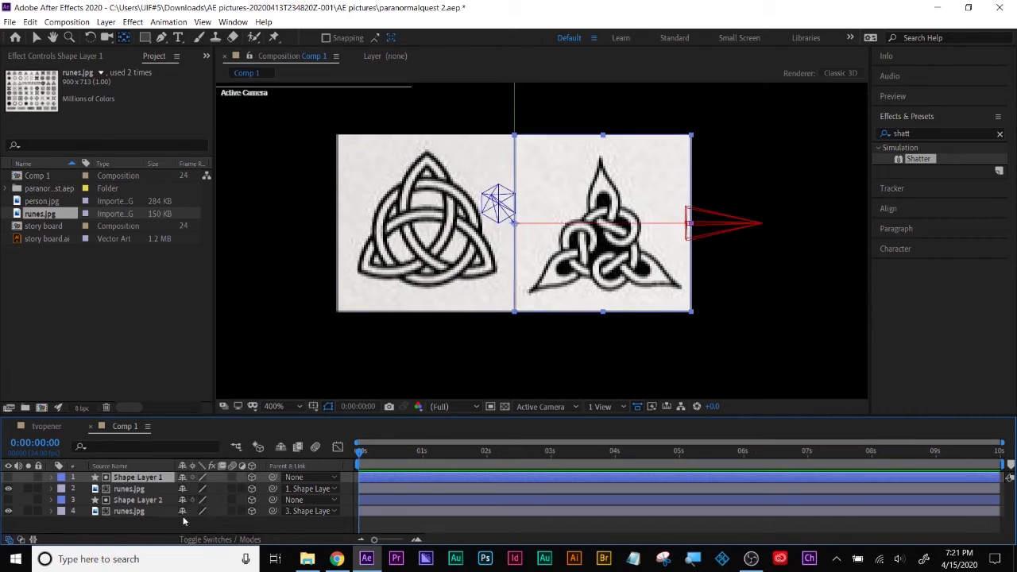
left_click(182, 518)
left_click(143, 477)
key("r")
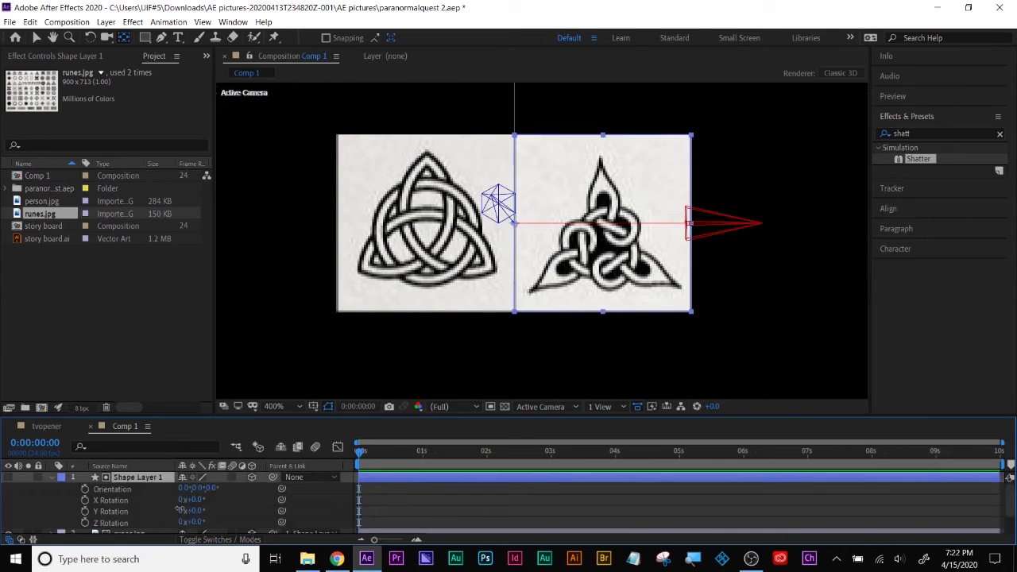
left_click_drag(180, 511, 188, 507)
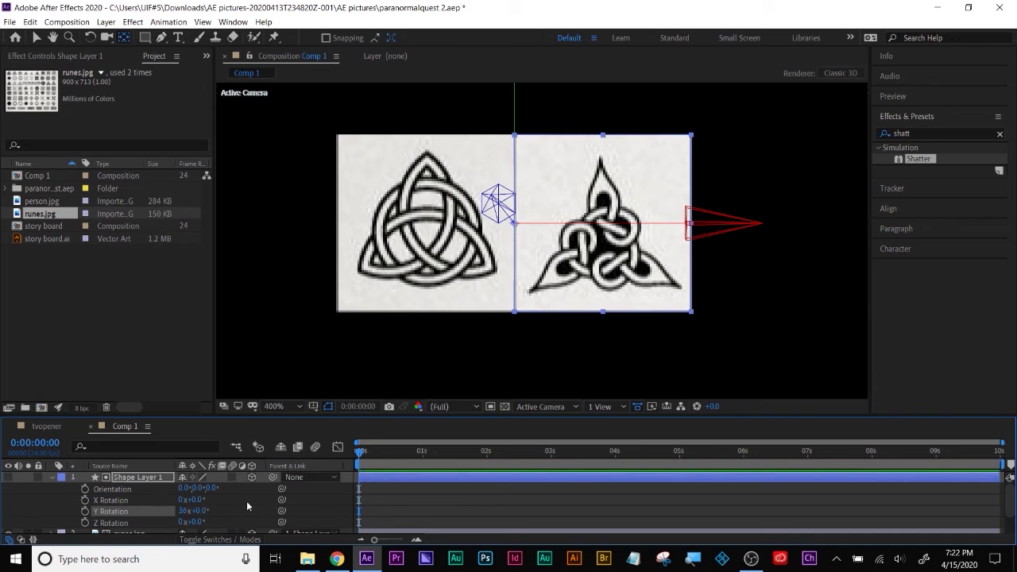
key("ctrl+z")
left_click_drag(193, 511, 192, 520)
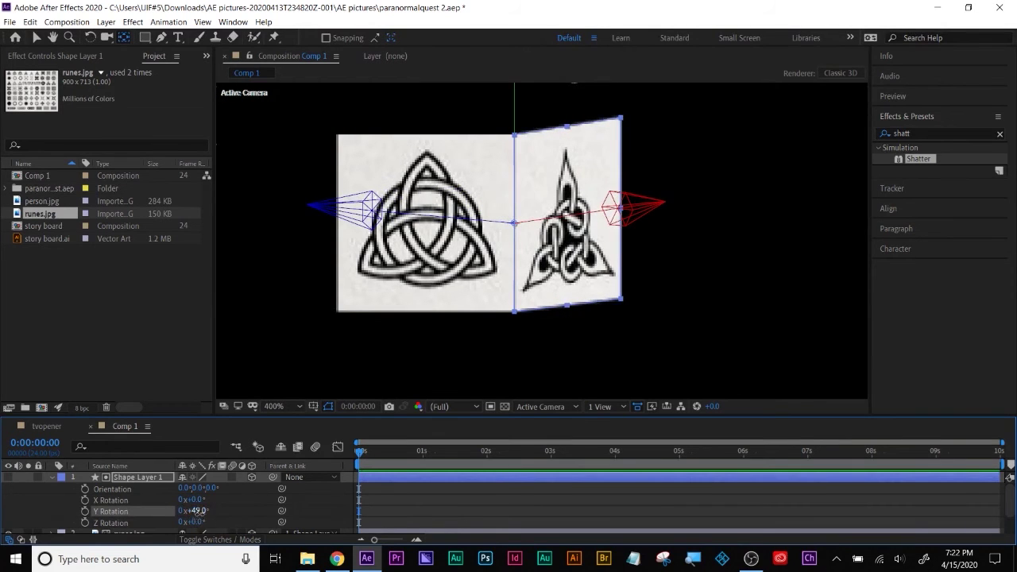
left_click(205, 513)
type("90")
key("Return")
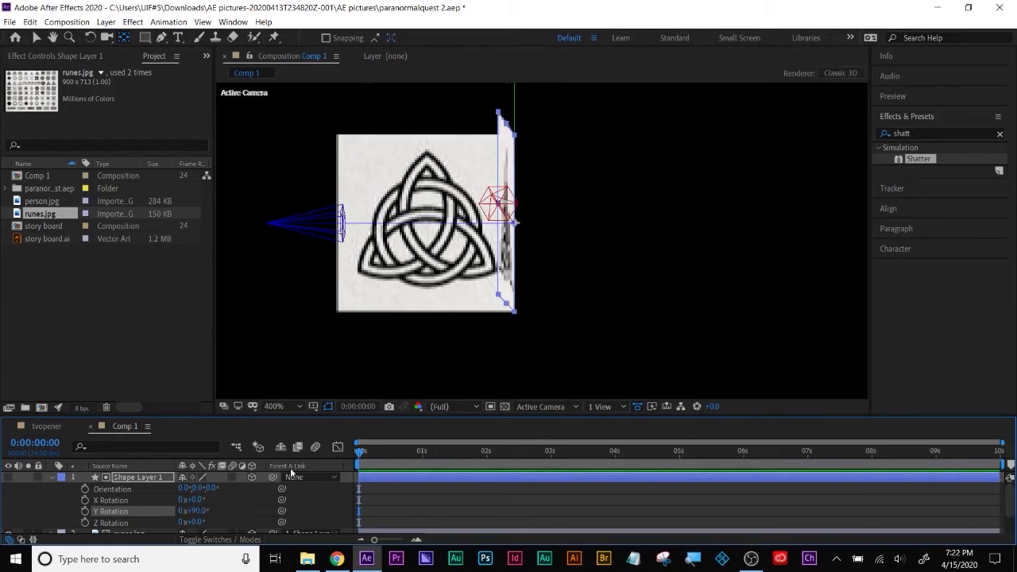
left_click(523, 381)
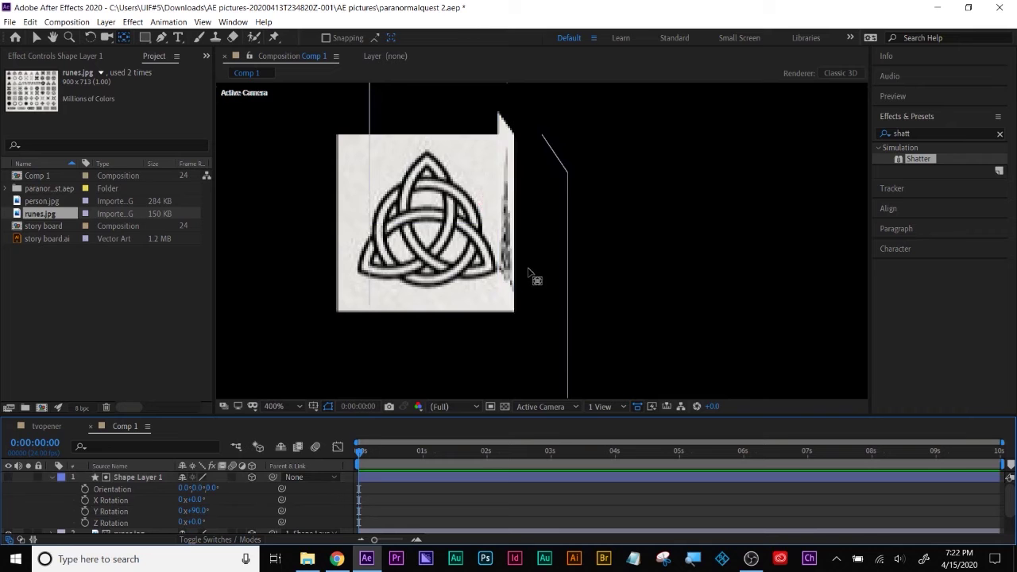
Step: Choose Layer > New > Camera to start adding a camera
left_click(106, 22)
mouse_move(114, 32)
left_click(329, 74)
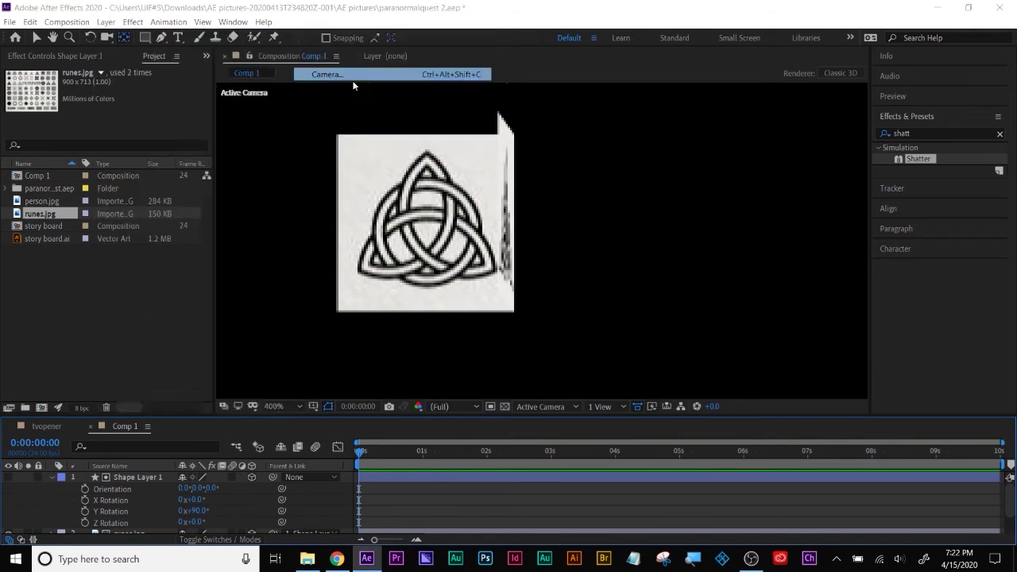
Step: Create Camera 1 and orbit it to view the folded rune corner at an angle
left_click(634, 423)
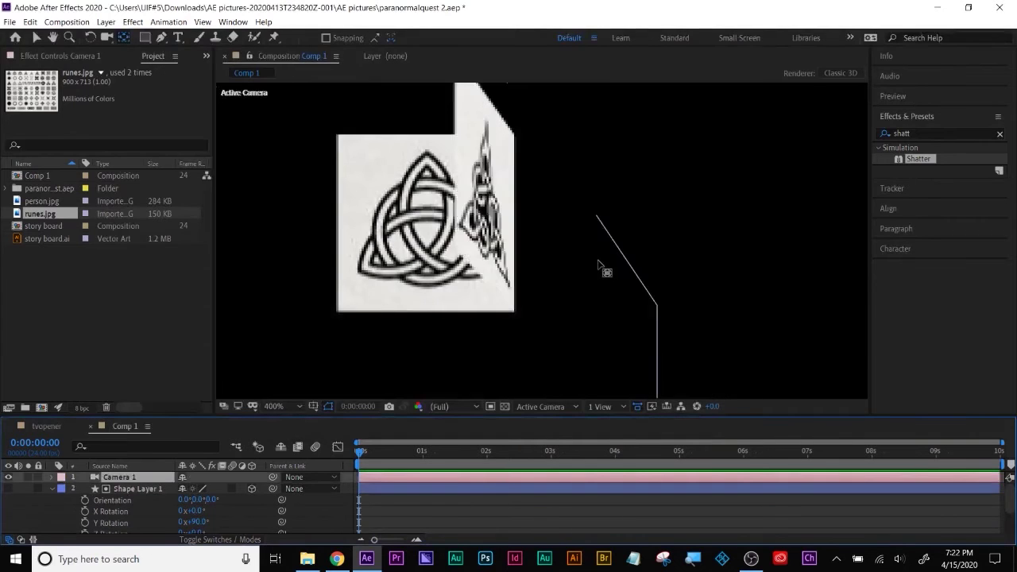
key("c")
left_click_drag(493, 238, 664, 271)
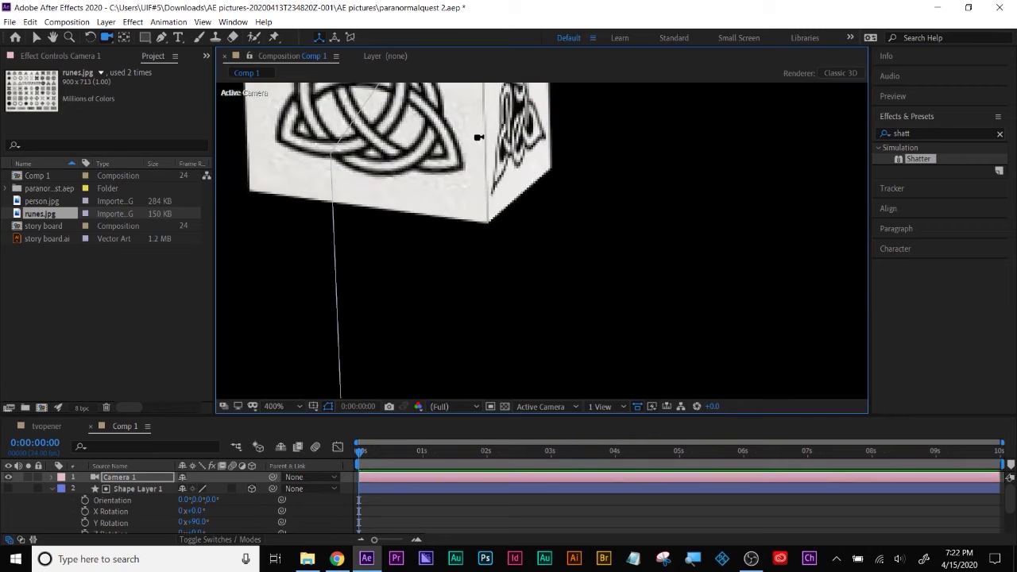
left_click_drag(477, 136, 563, 280)
key("c")
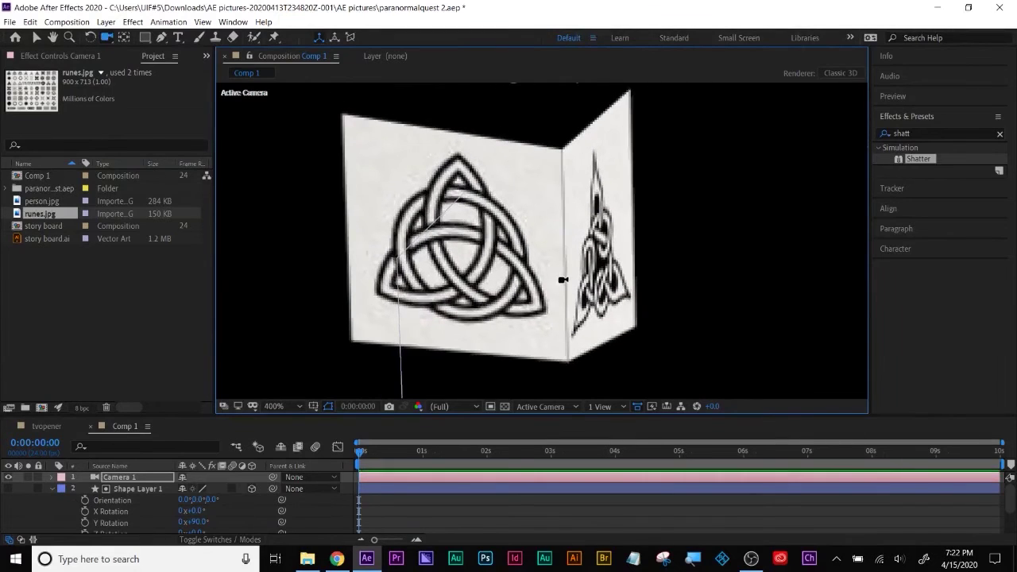
key("c")
left_click_drag(564, 282, 608, 270)
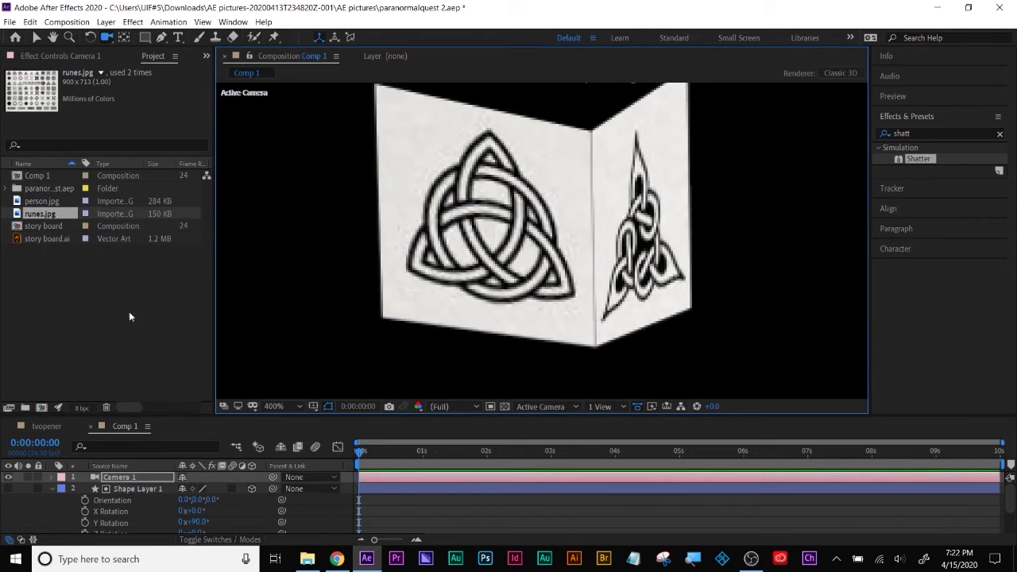
left_click(117, 488)
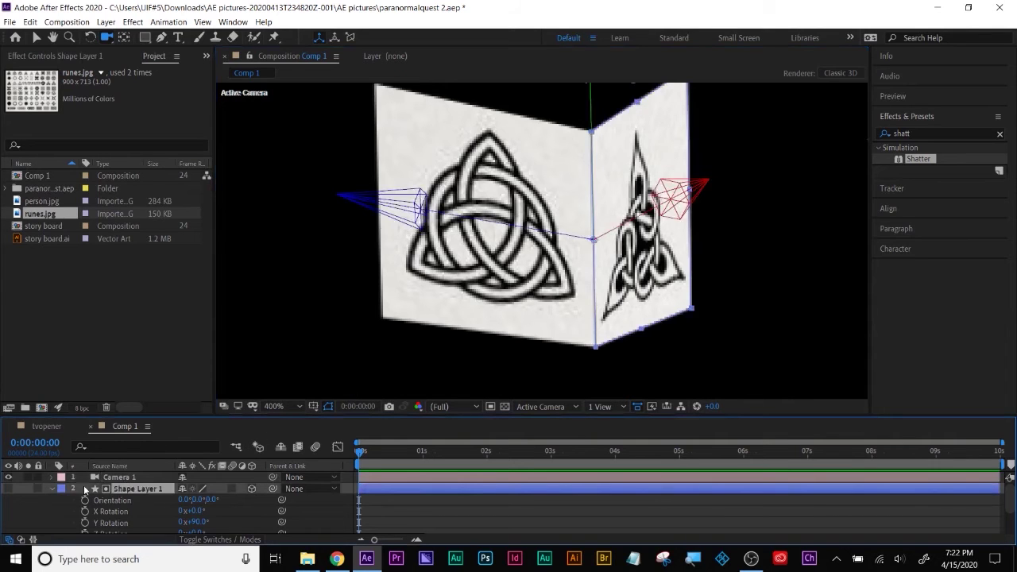
Step: Enlarge the layer list and parent Shape Layer 2 to Shape Layer 1
left_click(52, 489)
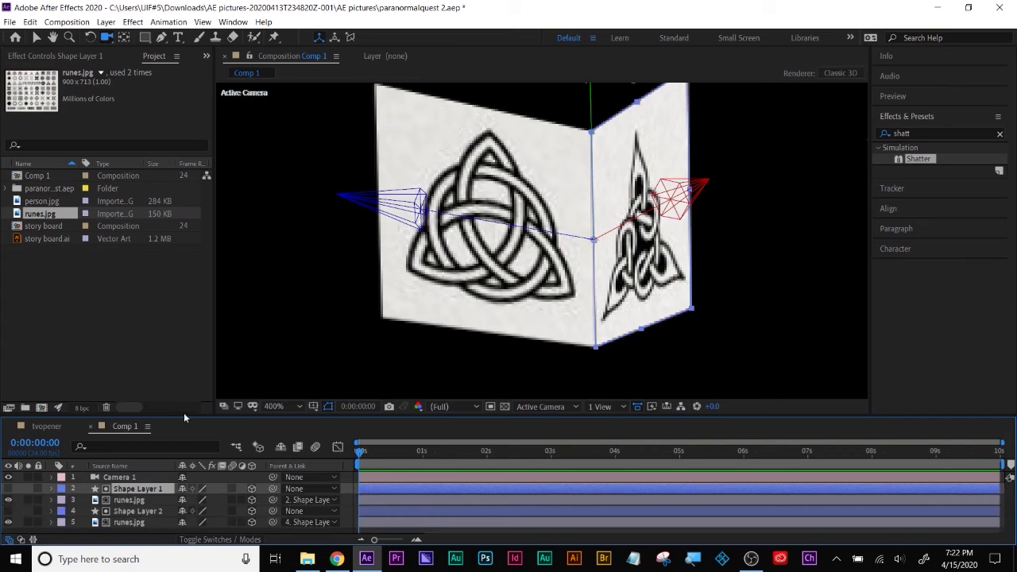
left_click_drag(185, 414, 185, 382)
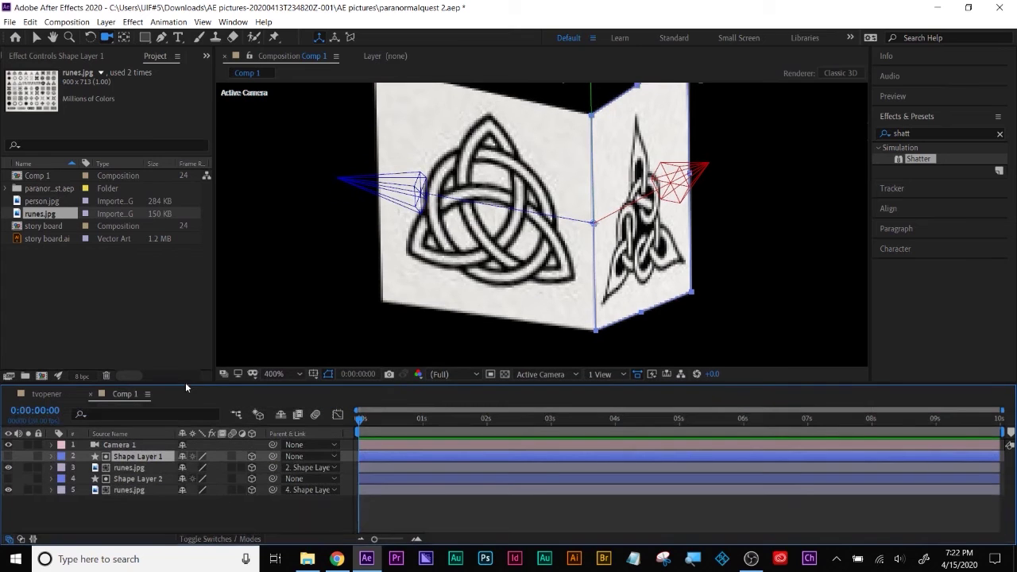
left_click(126, 469)
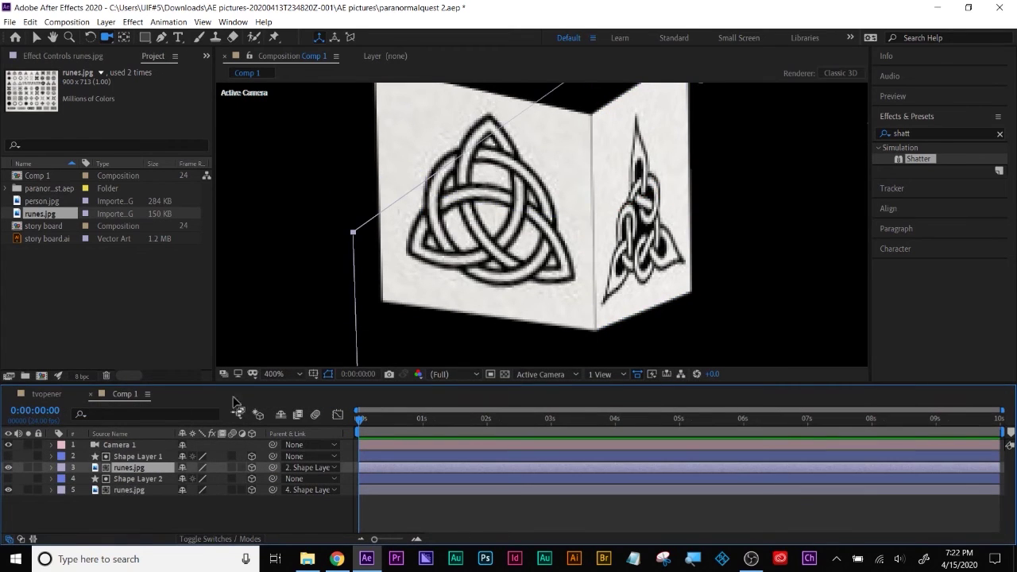
key("ctrl+Up")
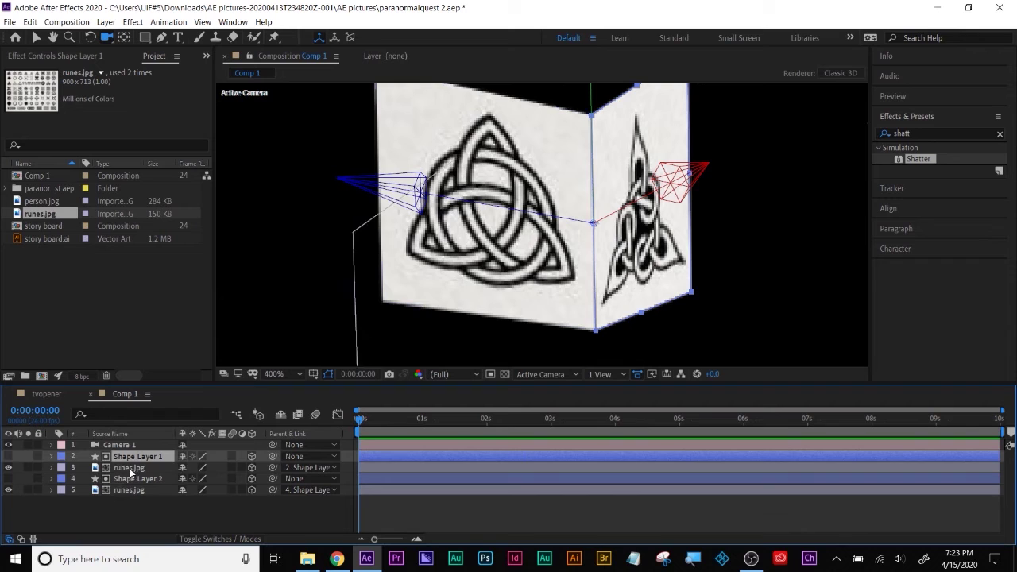
key("p")
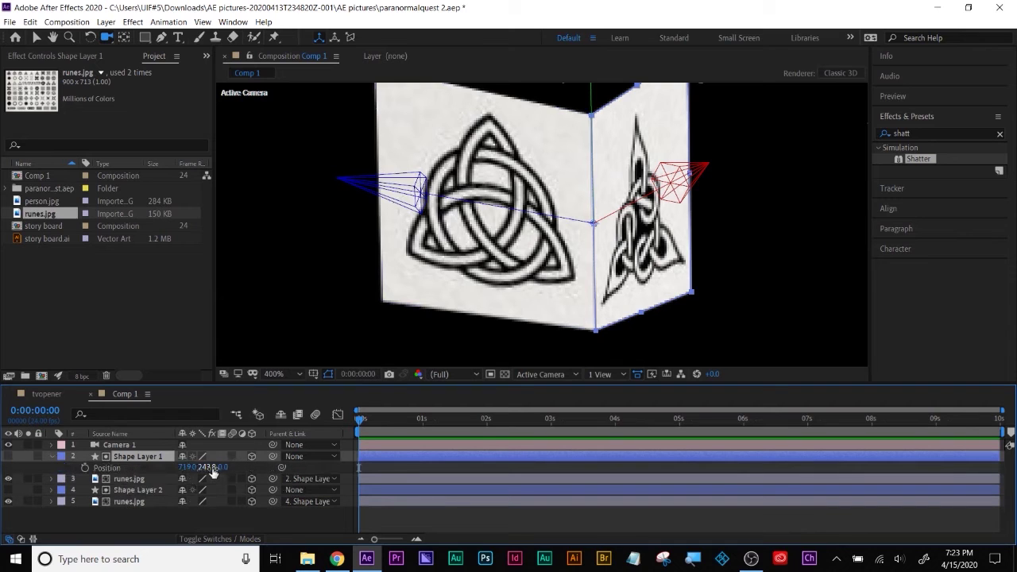
key("r")
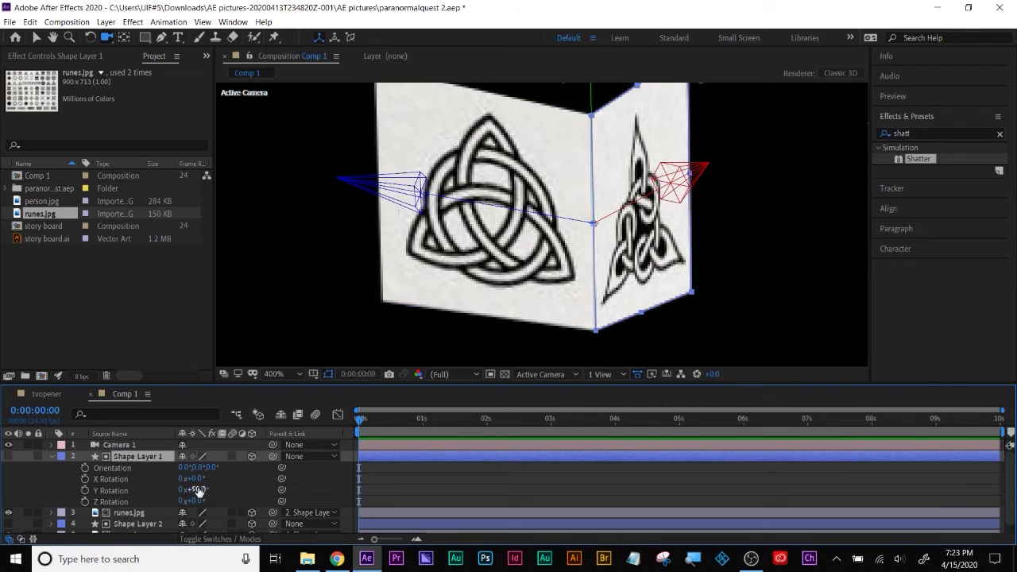
key("r")
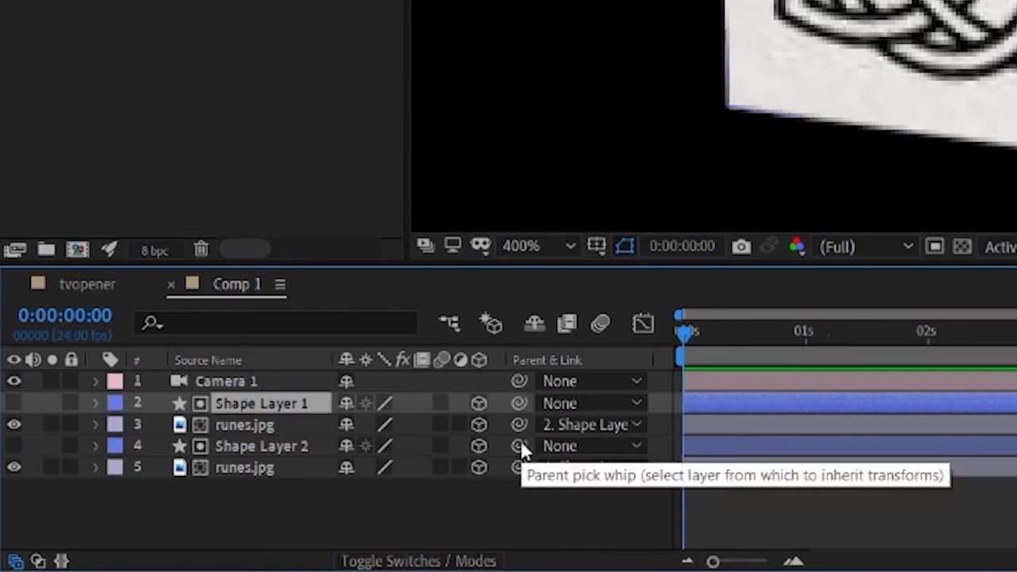
left_click(221, 446)
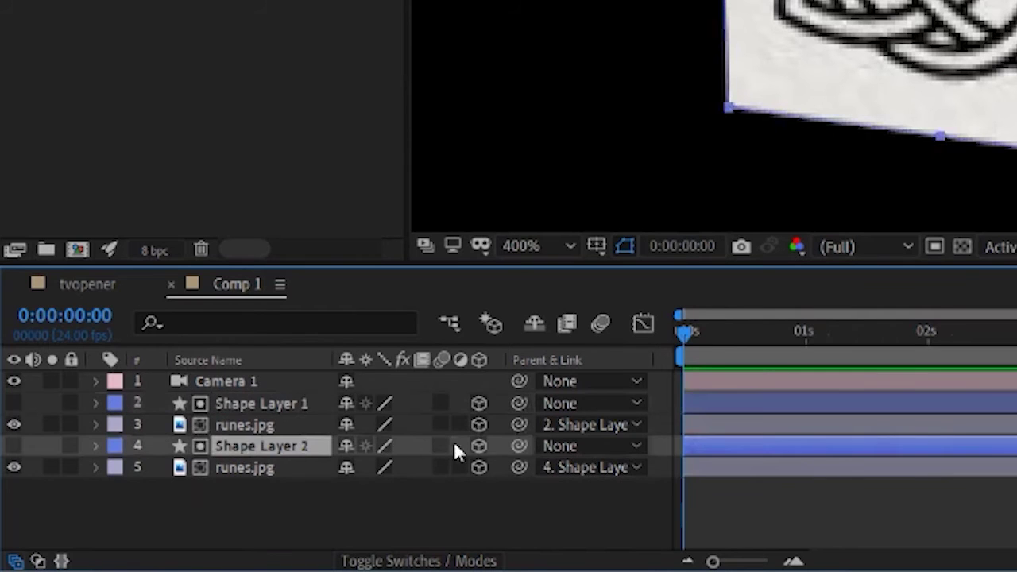
left_click_drag(519, 448, 277, 405)
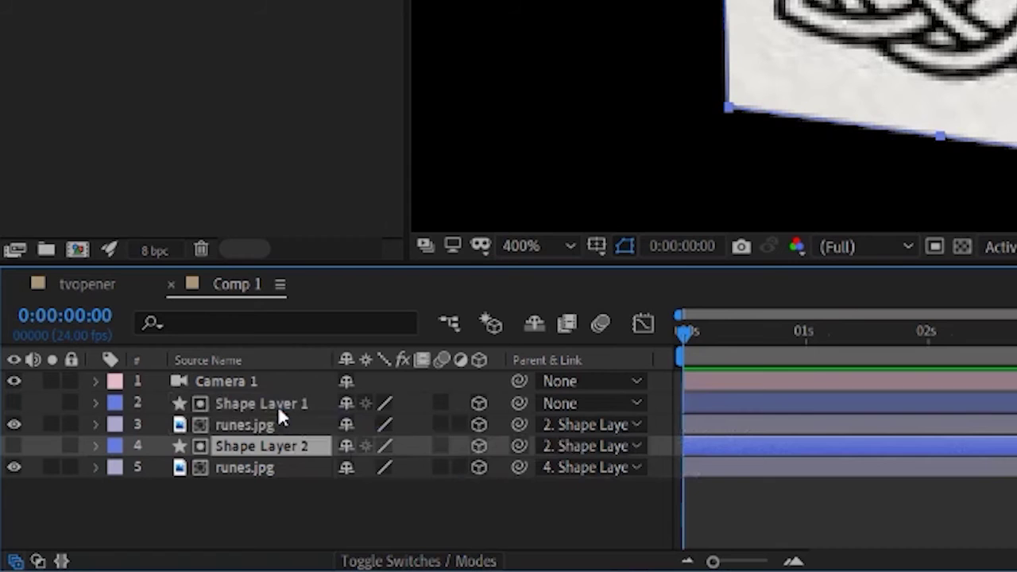
Step: Tilt Shape Layer 1's X Rotation and settle it near -1.0°
left_click(277, 405)
key("r")
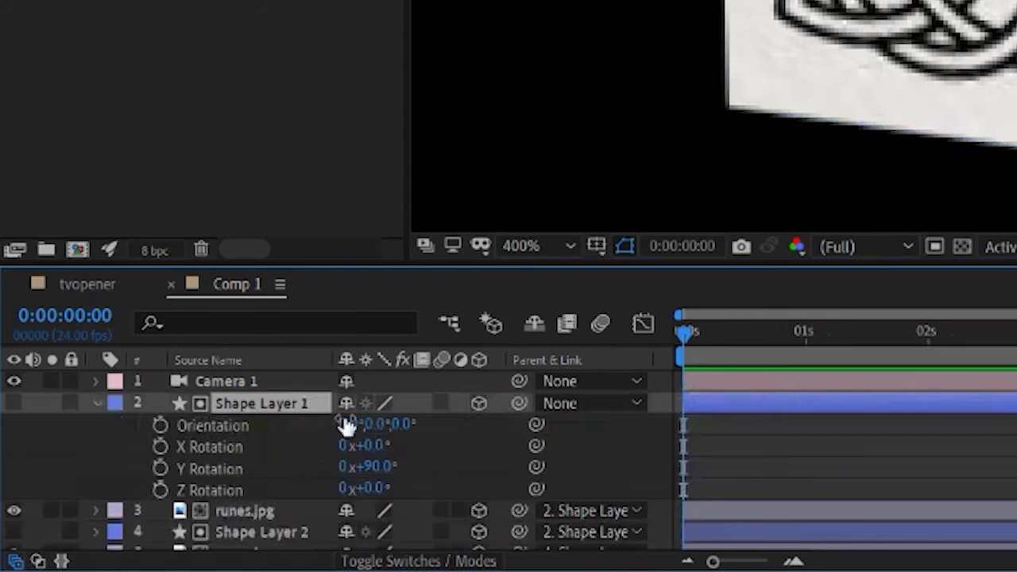
left_click_drag(362, 459, 457, 459)
left_click_drag(351, 447, 256, 451)
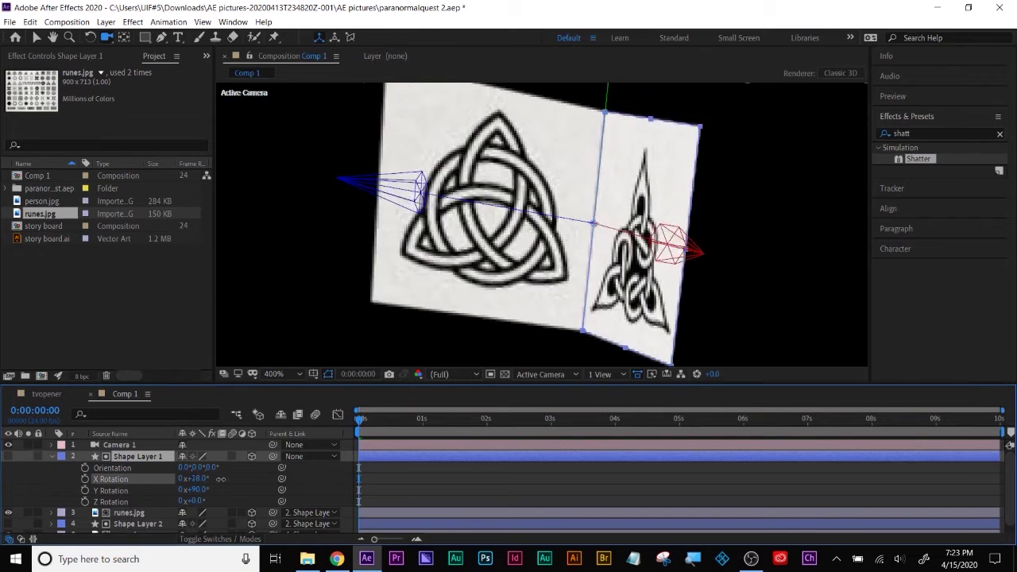
left_click_drag(133, 482, 191, 473)
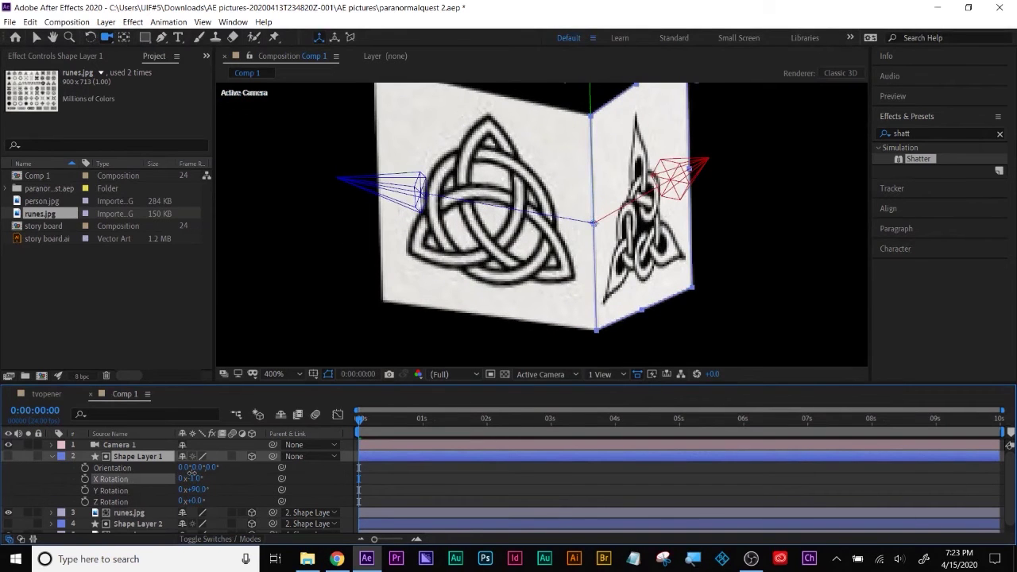
left_click_drag(192, 473, 193, 475)
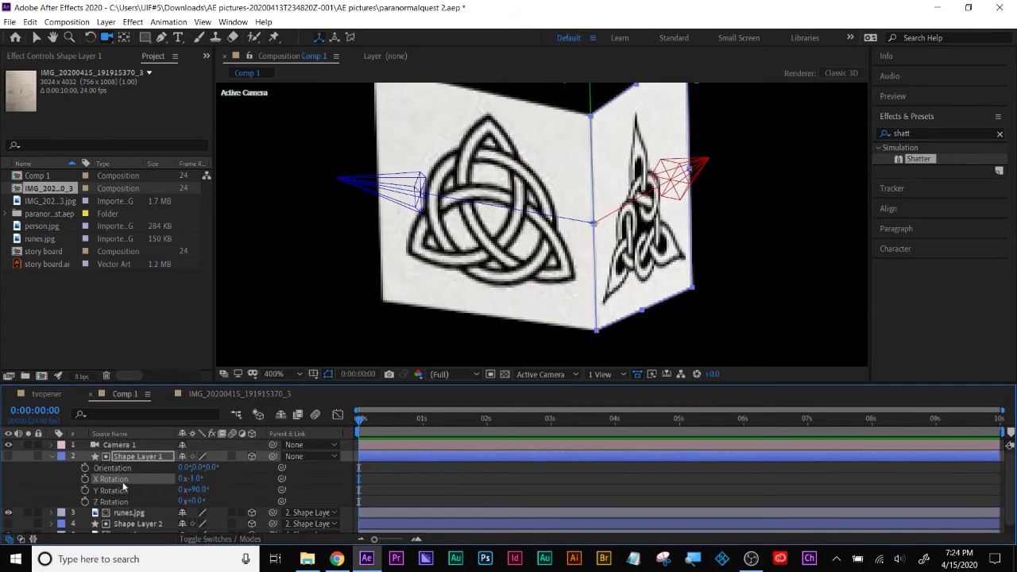
Step: Collapse Shape Layer 1's properties and zoom the composition view out to 200%
left_click(59, 457)
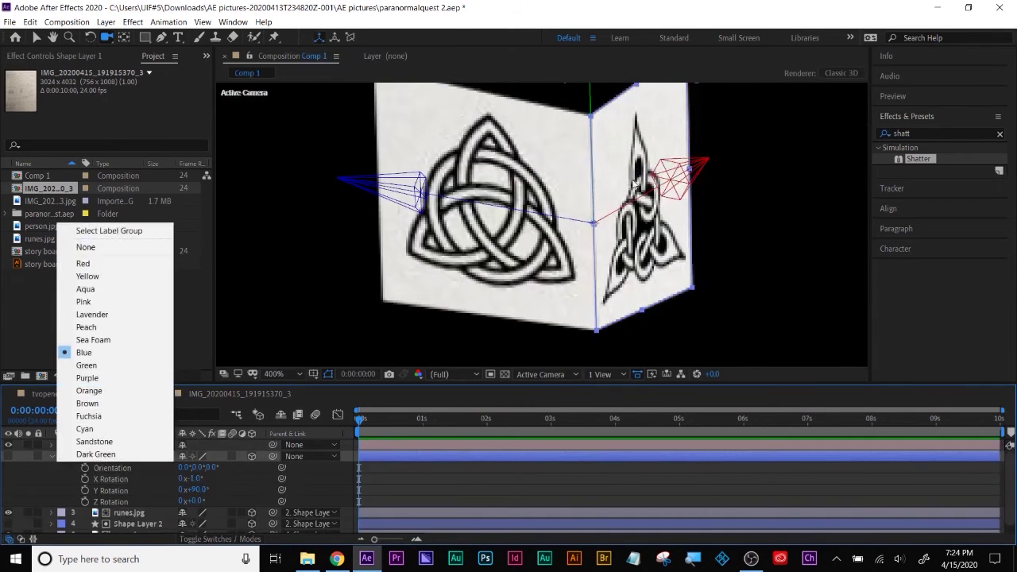
left_click(46, 490)
left_click(52, 456)
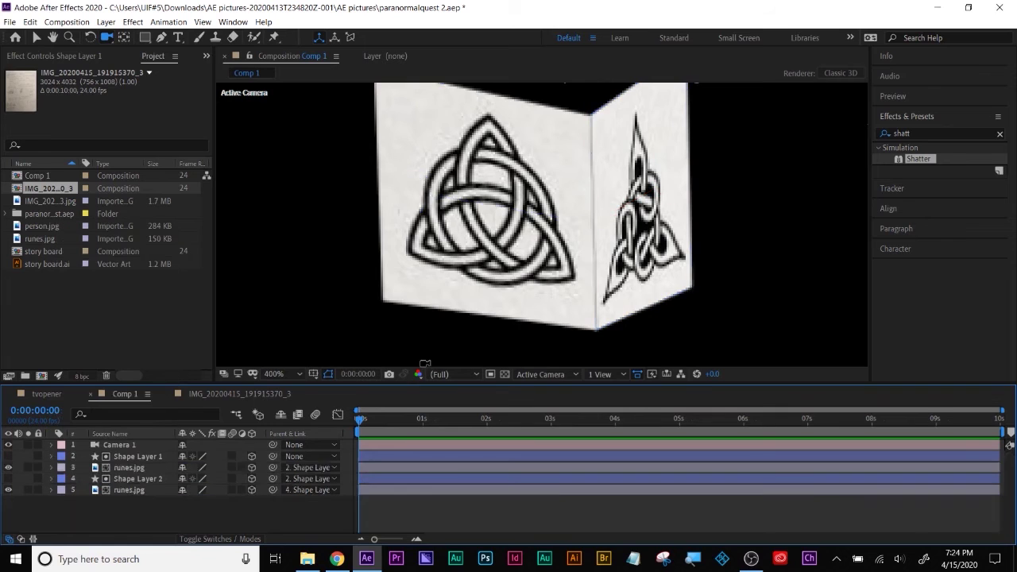
key("comma")
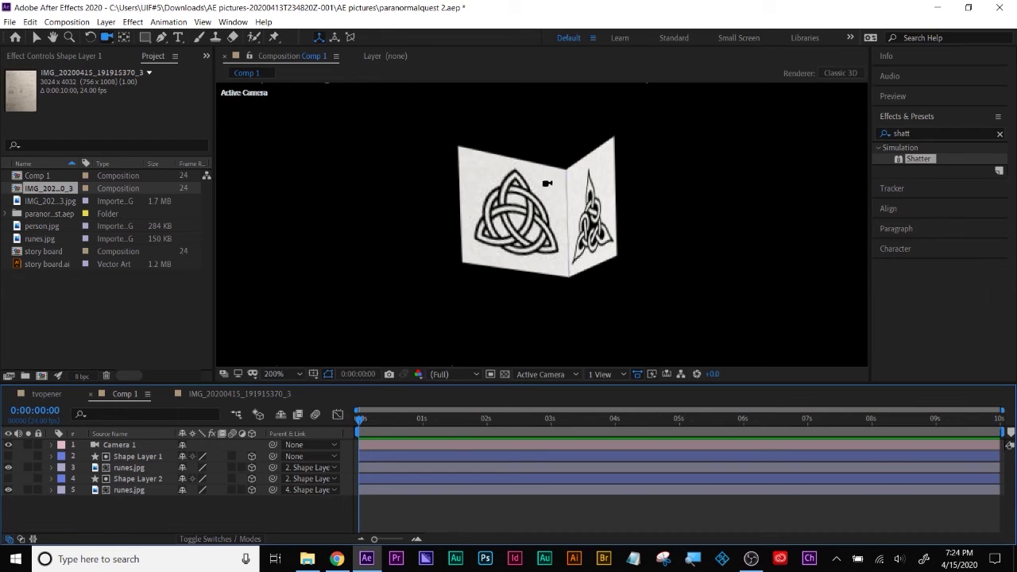
left_click(133, 22)
Step: Add Spot Light 1 to the composition with the default light settings
mouse_move(106, 21)
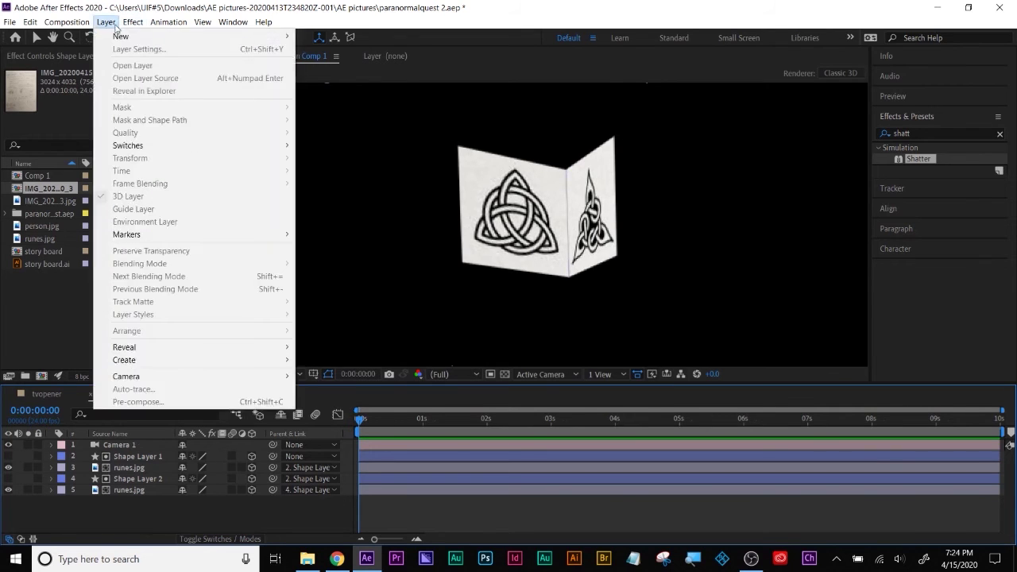
mouse_move(158, 36)
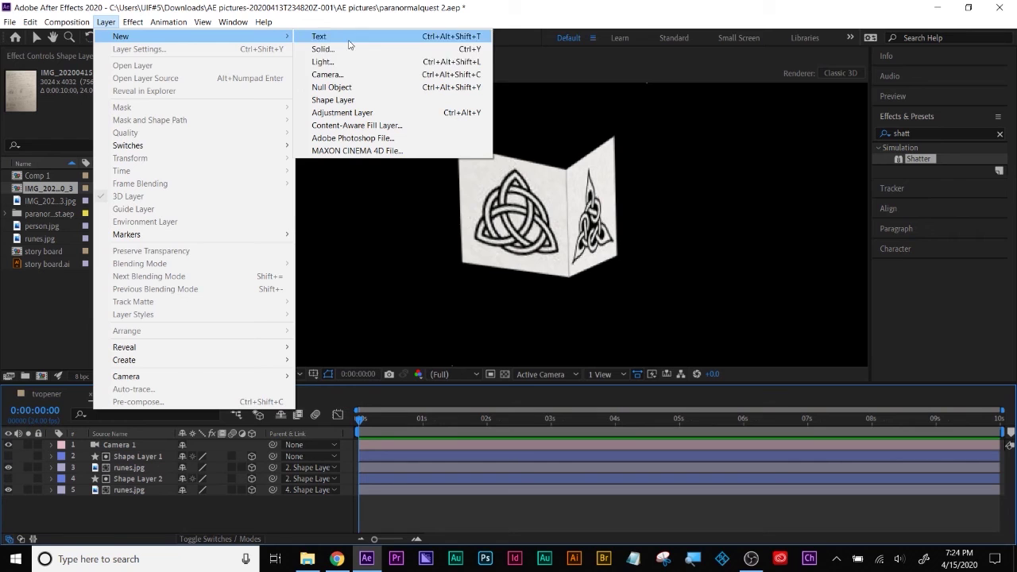
left_click(386, 62)
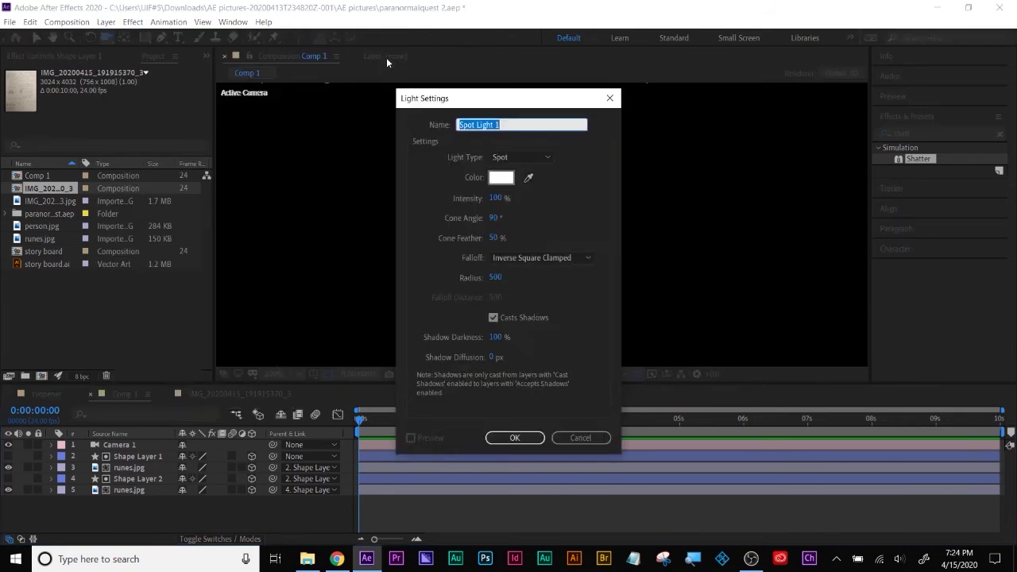
left_click(515, 438)
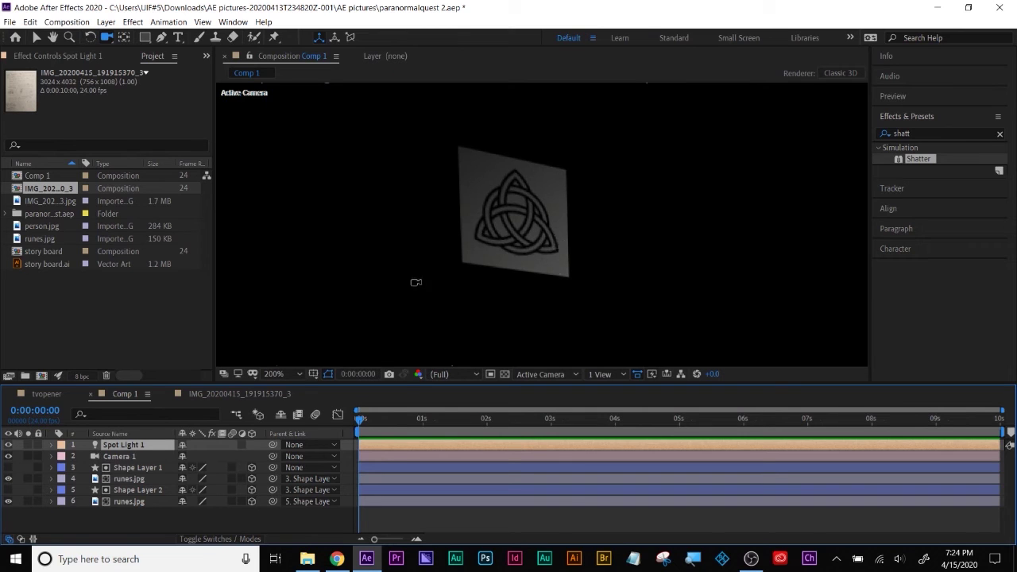
Step: Move Shape Layer 1 to the right via Position X, then return to the tvopener composition
left_click(133, 469)
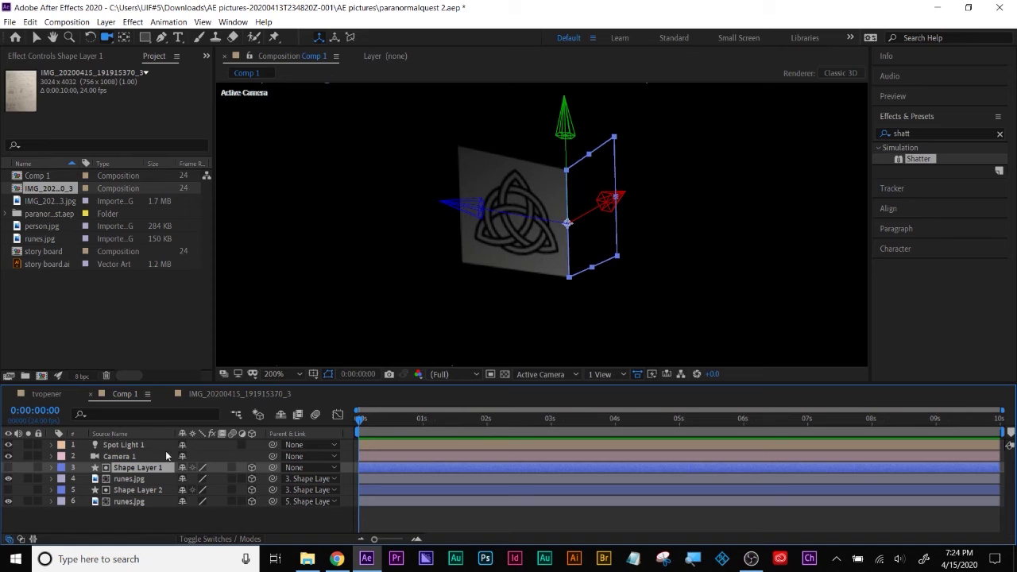
key("p")
left_click_drag(188, 479, 230, 452)
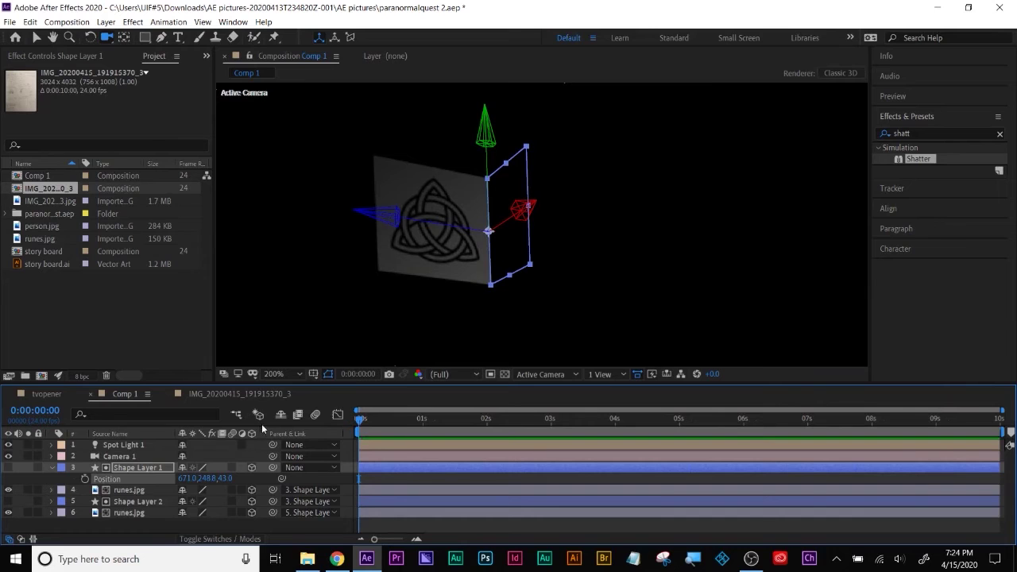
left_click(142, 445)
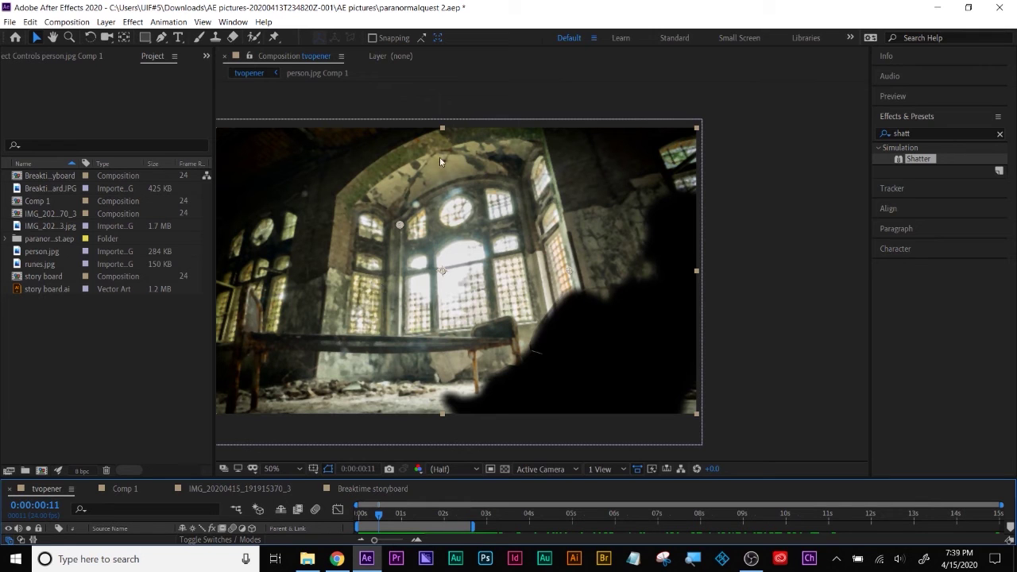
Step: Draw a square over the arched window and apply a Fill effect, showing its Color property
left_click(144, 38)
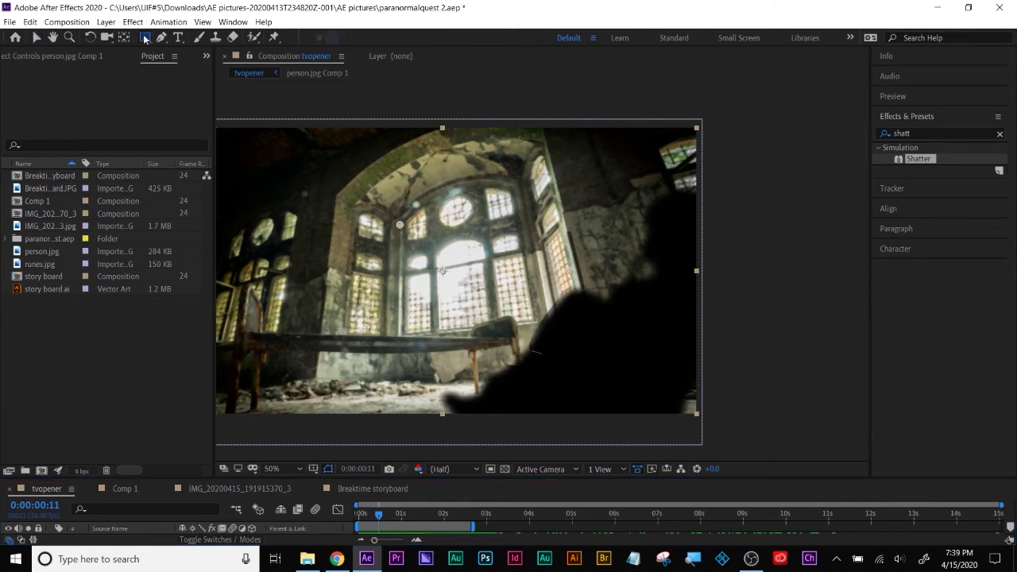
left_click_drag(398, 204, 525, 326)
left_click(926, 130)
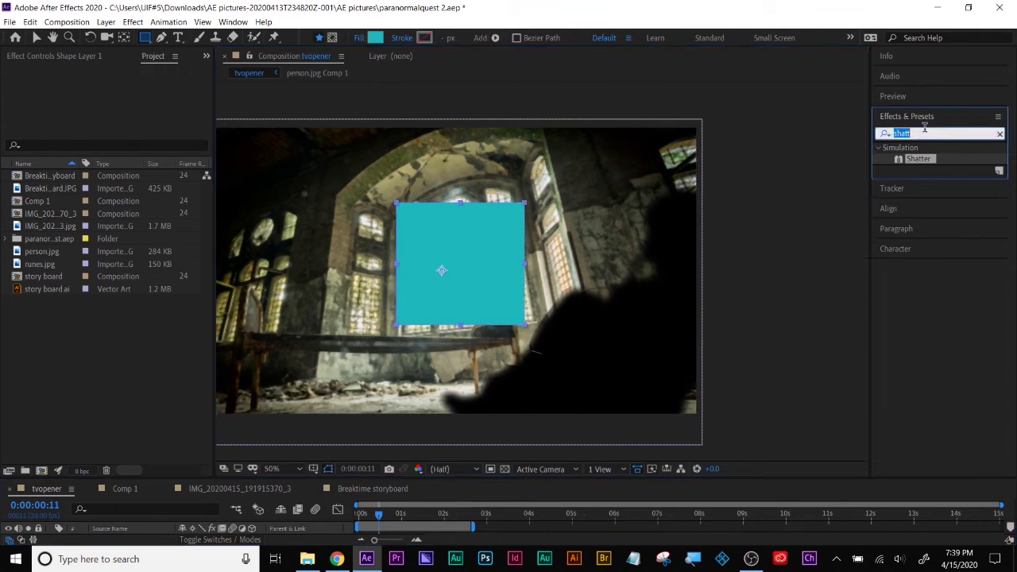
type("fill")
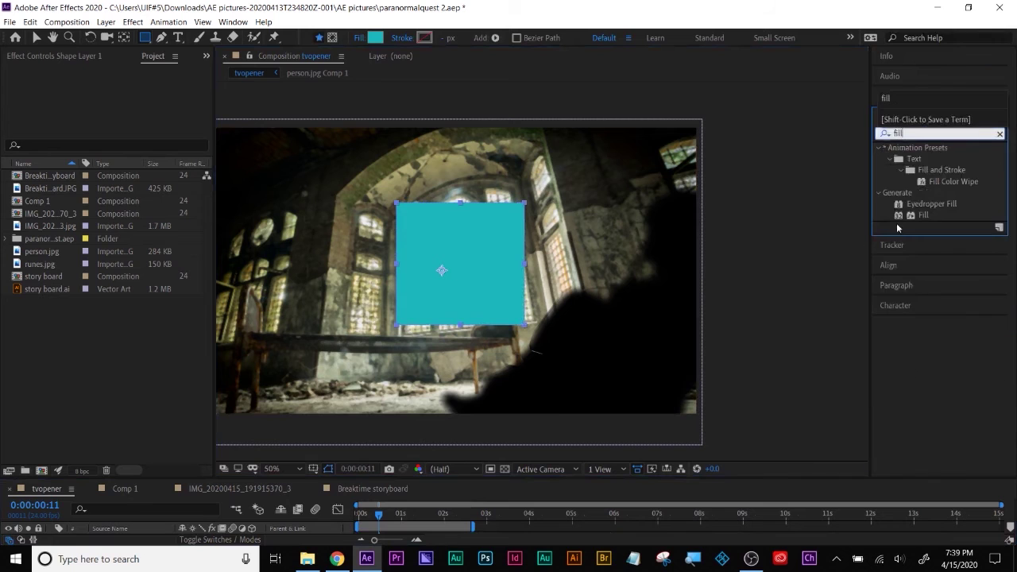
left_click_drag(923, 216, 458, 268)
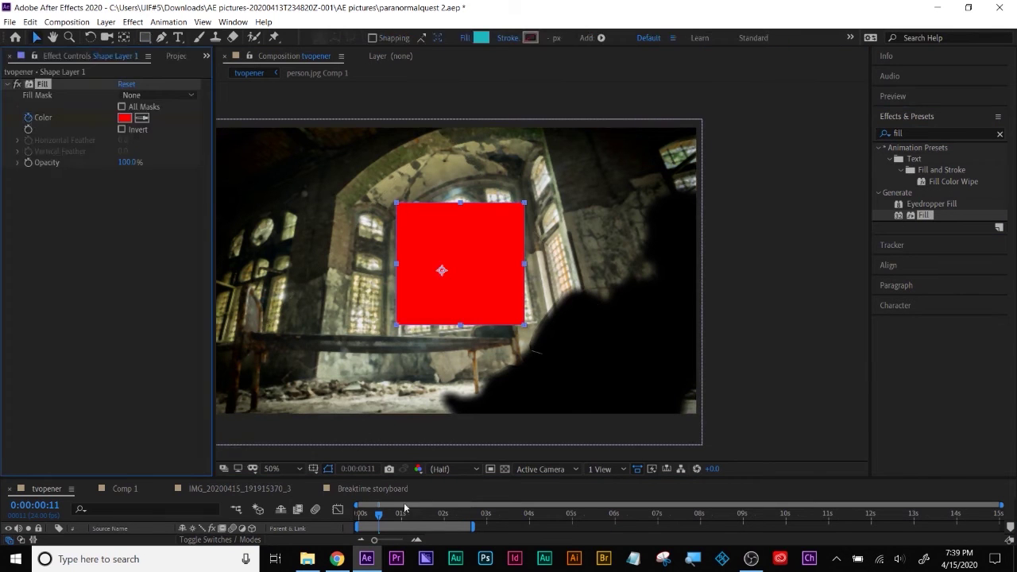
left_click_drag(510, 477, 508, 354)
scroll(81, 440, "up", 1)
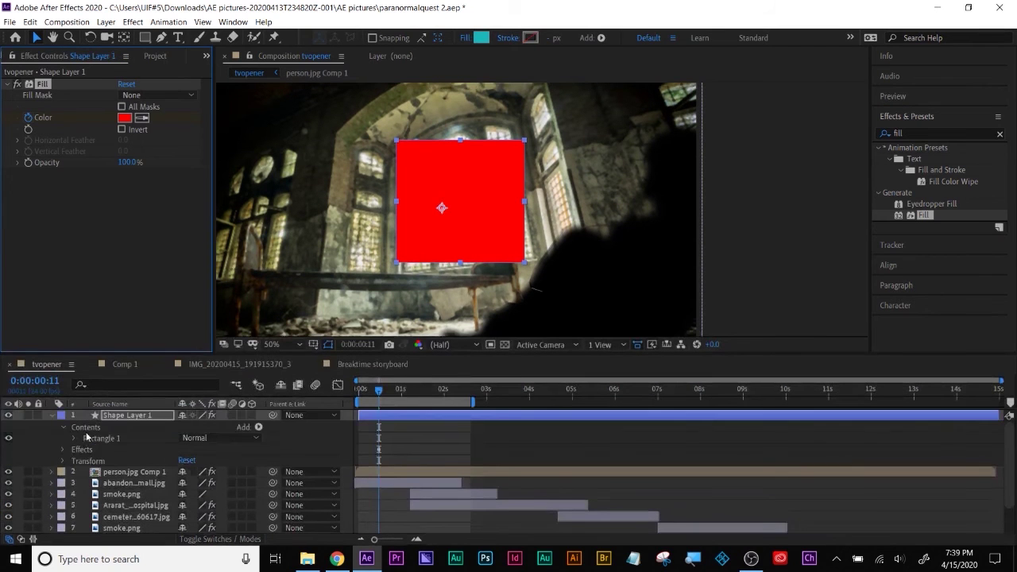
key("u")
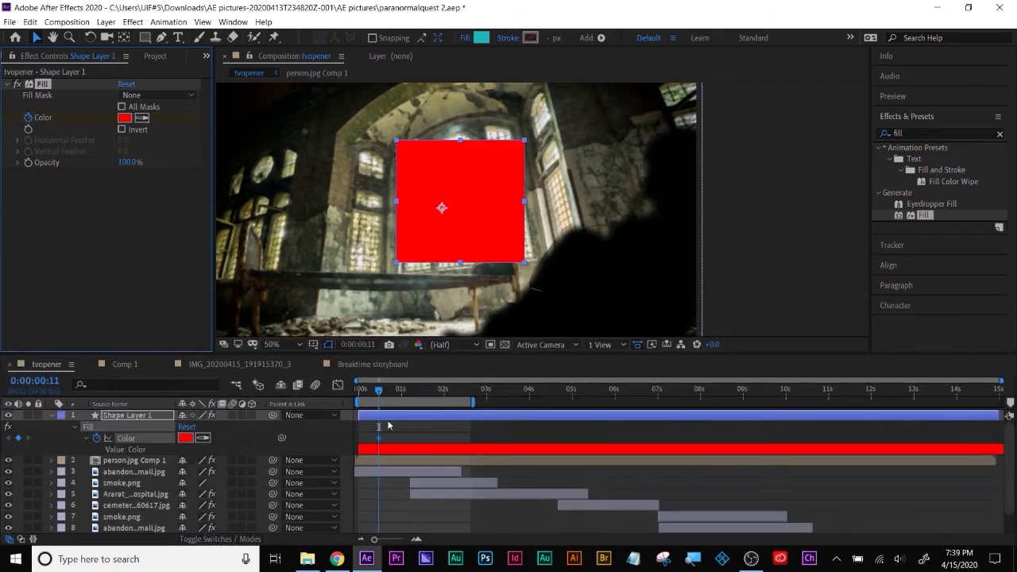
Step: Make the red Color keyframe a hold keyframe and set the fill to blue one second later
right_click(379, 442)
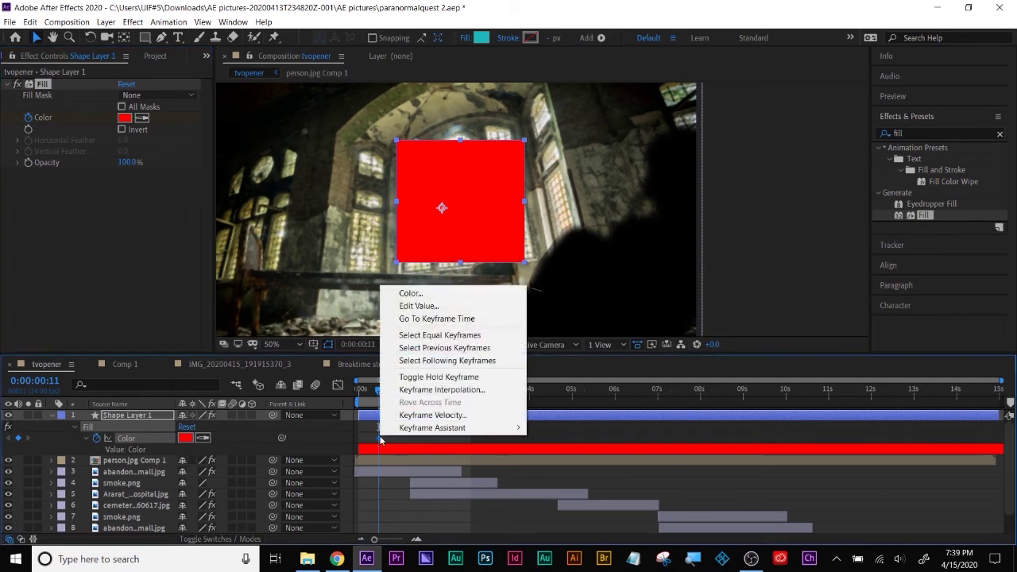
left_click(451, 377)
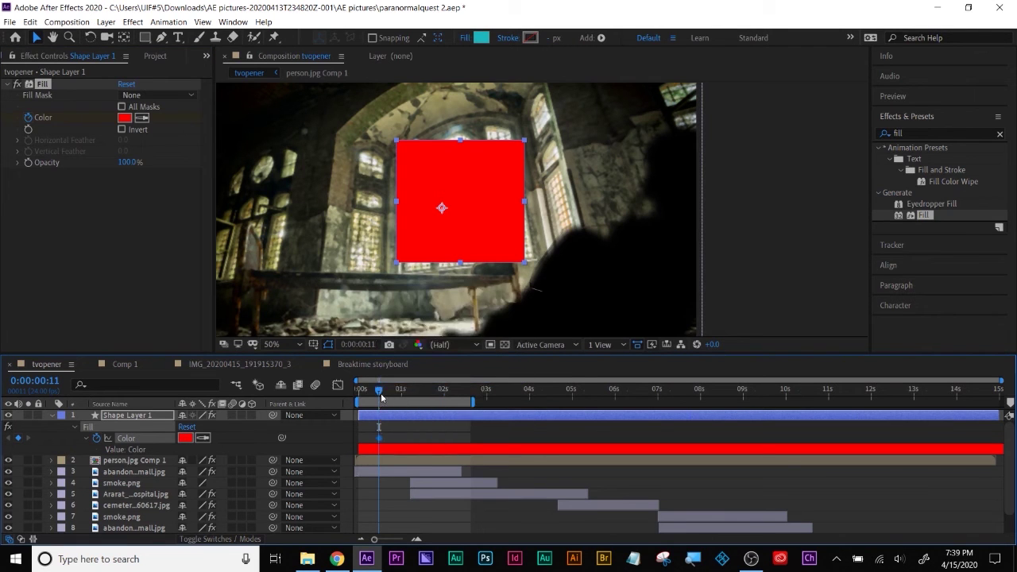
left_click_drag(382, 396, 410, 394)
left_click(125, 118)
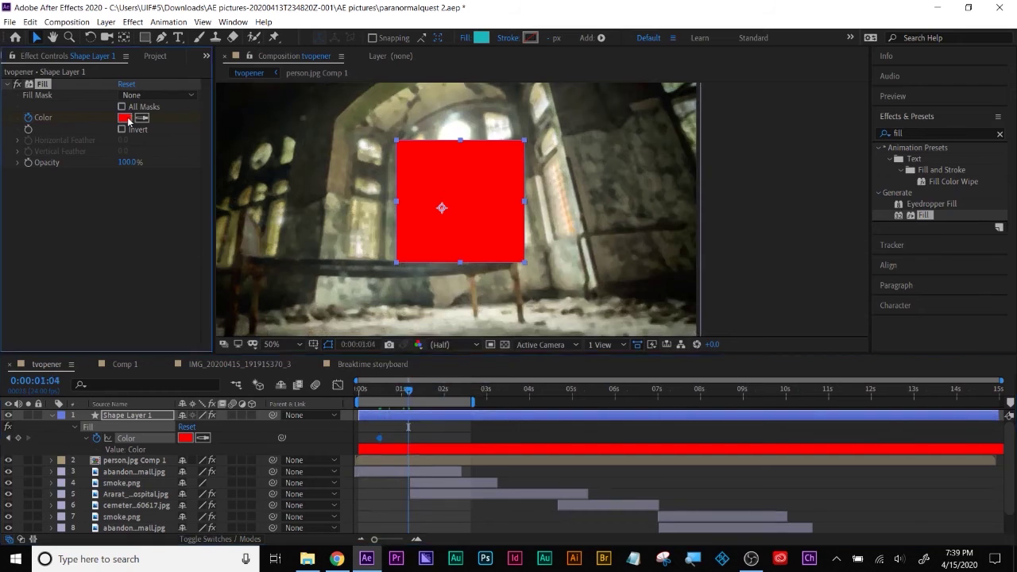
left_click(842, 204)
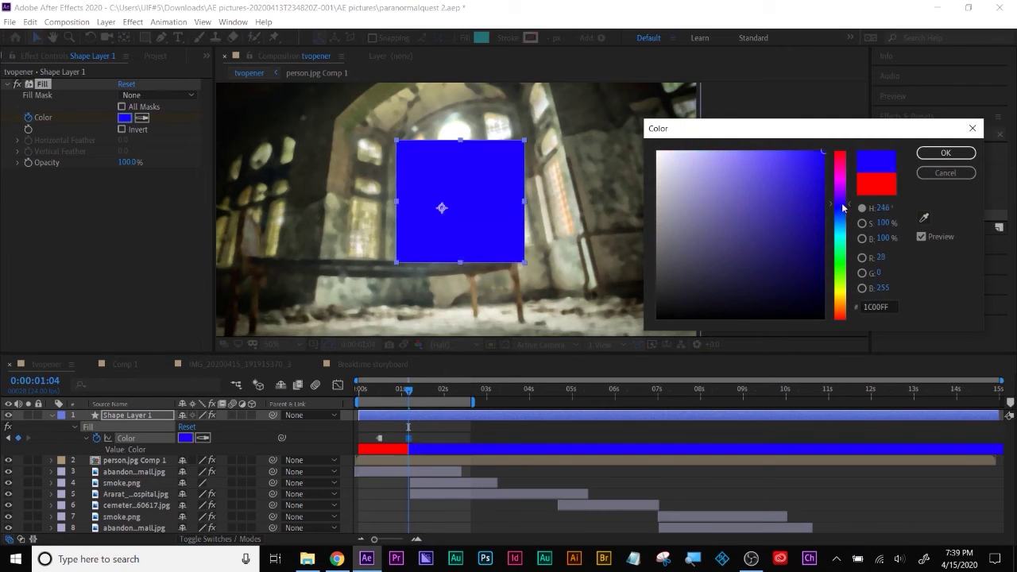
left_click(946, 152)
Step: Scrub to check the red-to-blue jump, then undo the blue keyframe and delete Shape Layer 1
left_click_drag(377, 389, 430, 401)
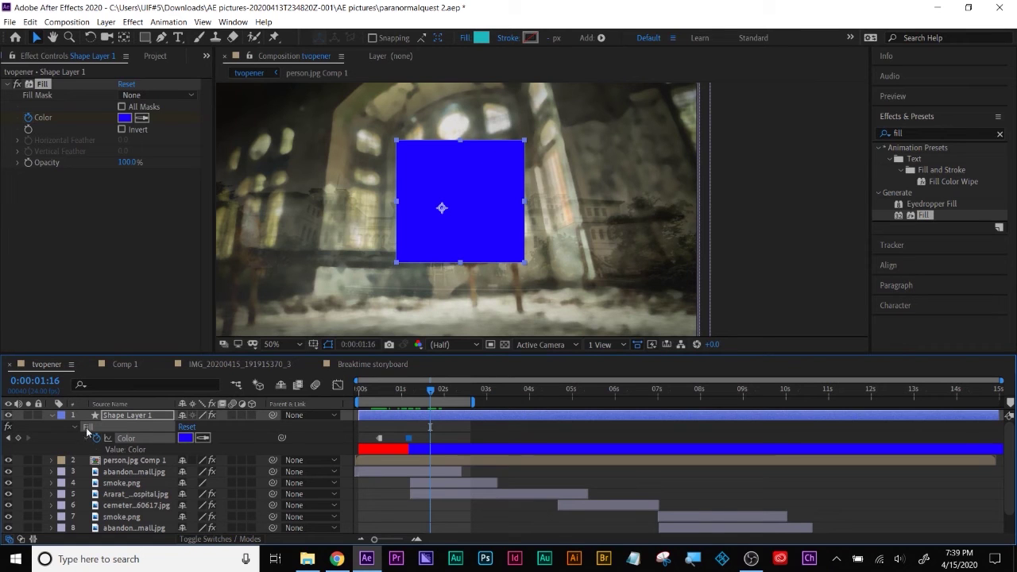
key("ctrl+z")
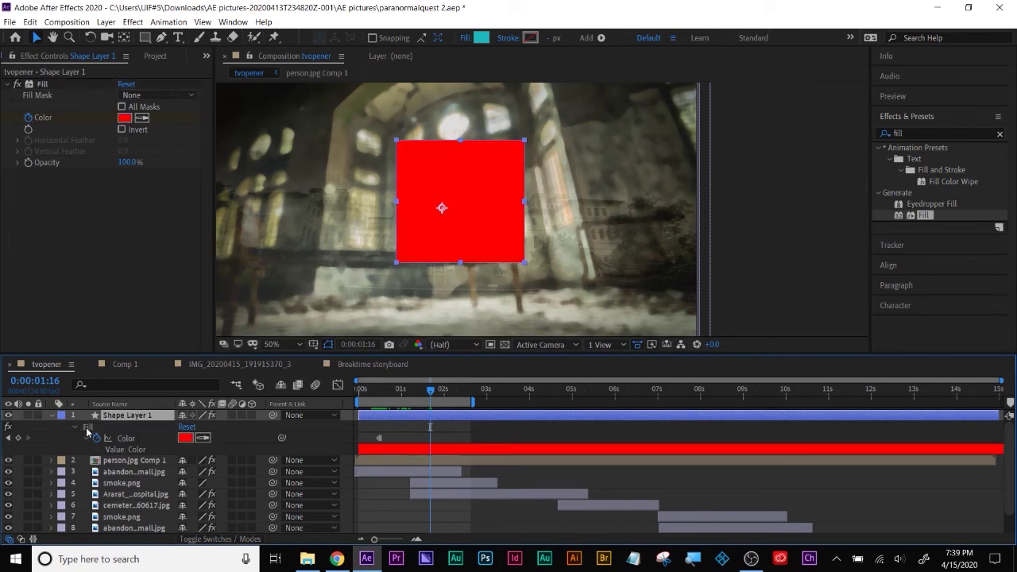
key("Delete")
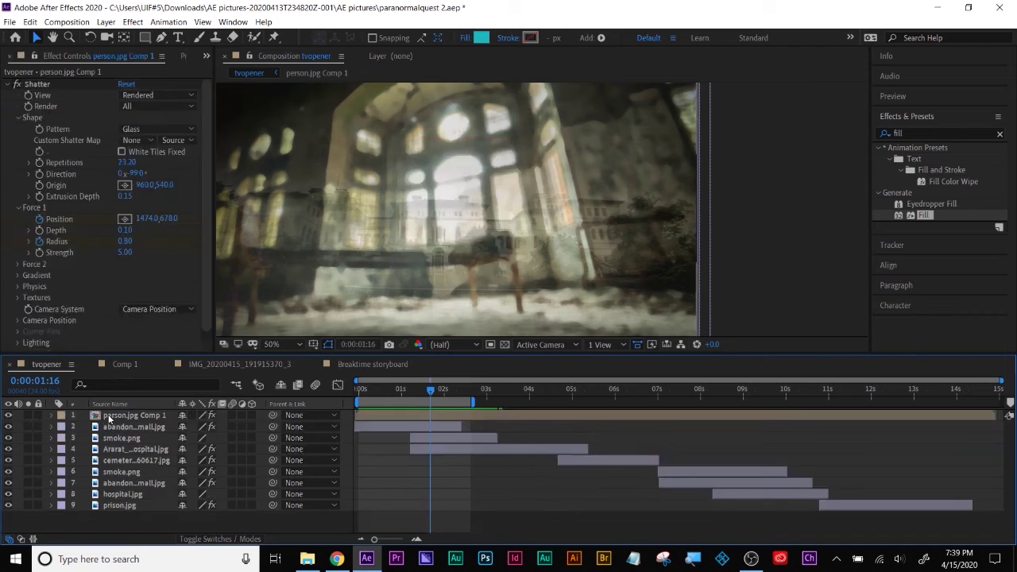
Step: Snap the second smoke.png layer's start to 0:00:06:18, where the cemetery shot ends, and preview the transition
key("space")
left_click_drag(479, 389, 649, 379)
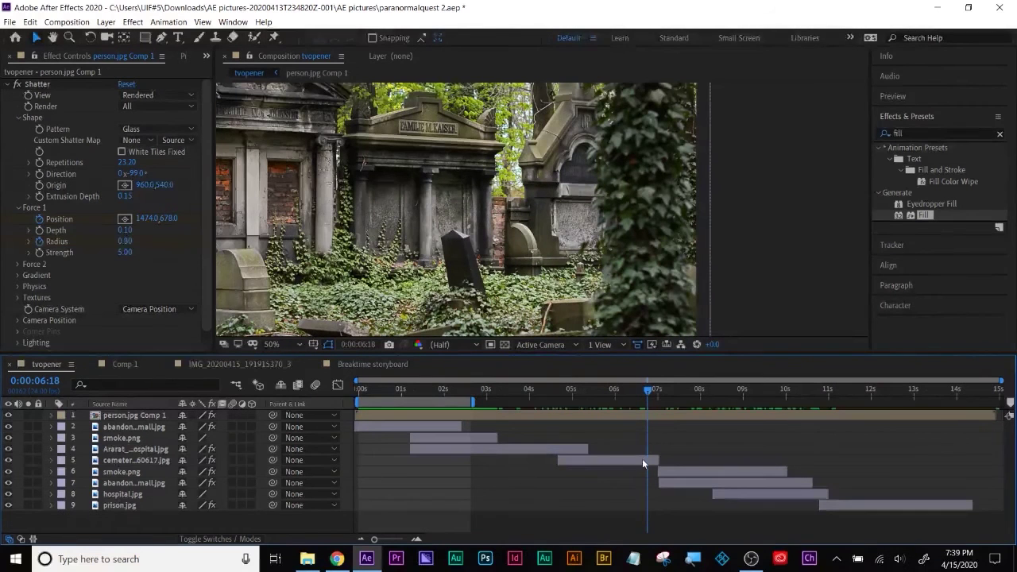
left_click(640, 464)
left_click_drag(681, 469, 668, 466)
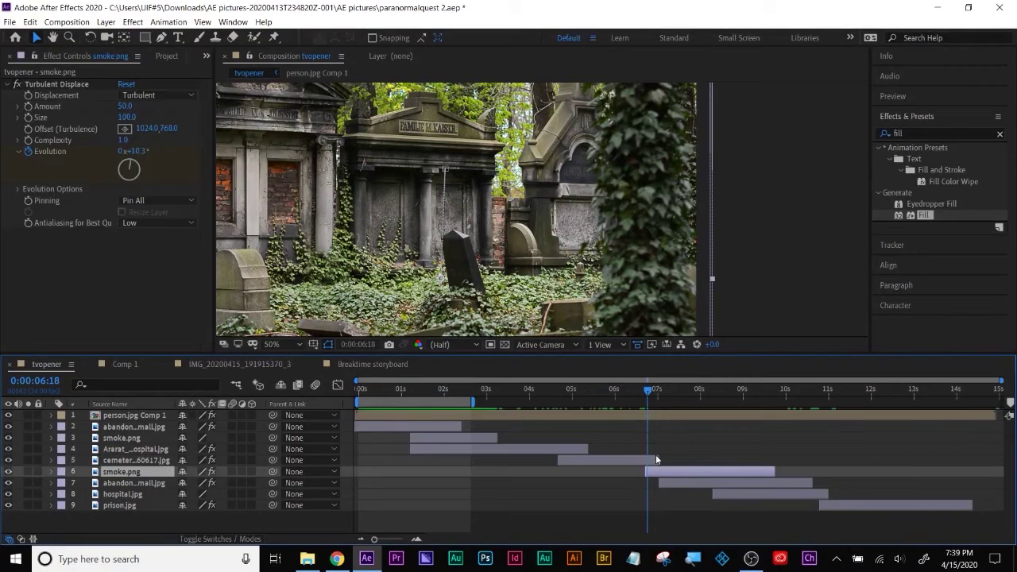
left_click(654, 459)
left_click_drag(649, 459, 647, 457)
left_click_drag(642, 390, 663, 390)
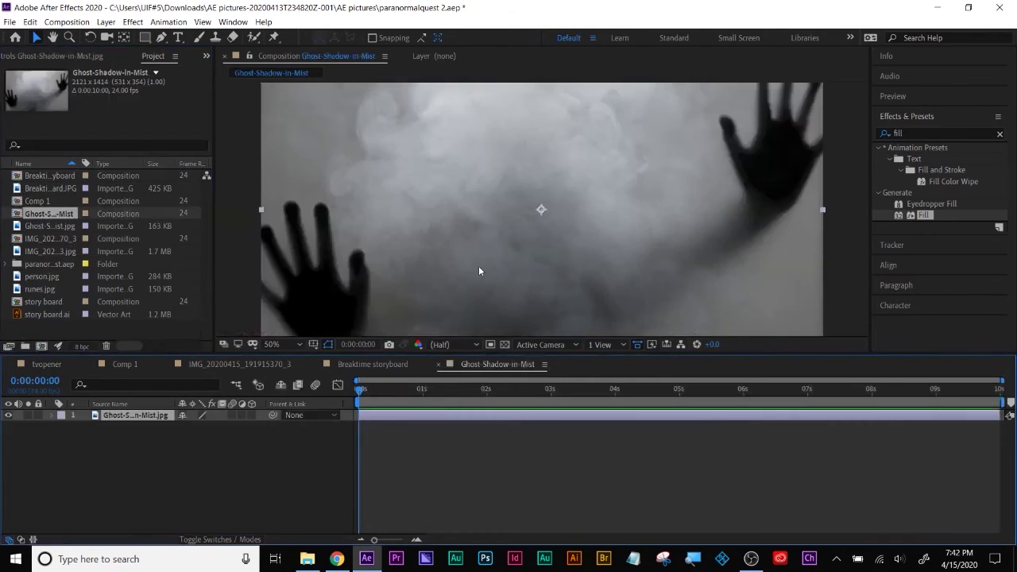
Step: In Ghost-Shadow-in-Mist, place puppet pins on the left hand and across the right hand's palm and fingers
key("comma")
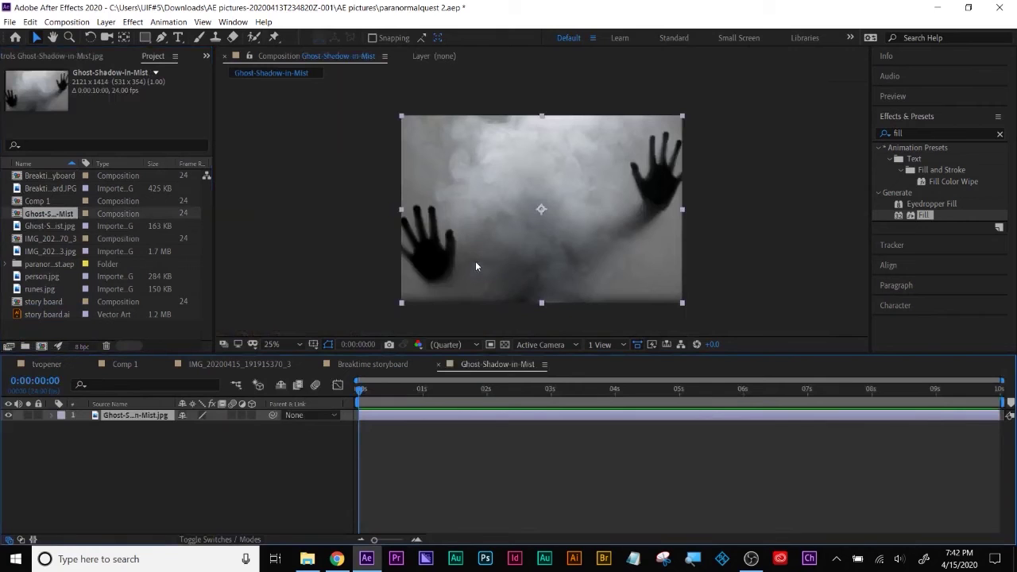
left_click(273, 38)
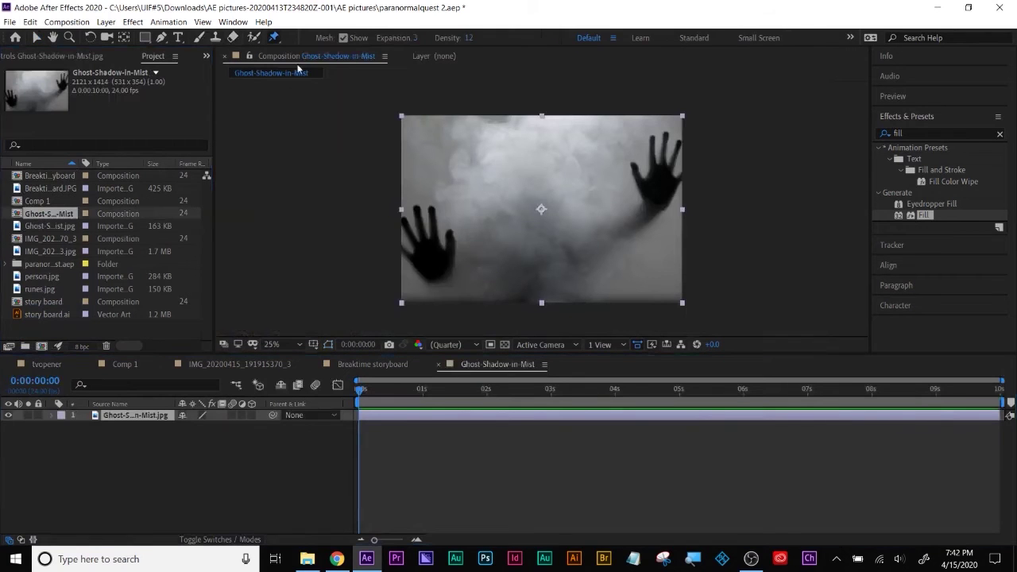
left_click(433, 254)
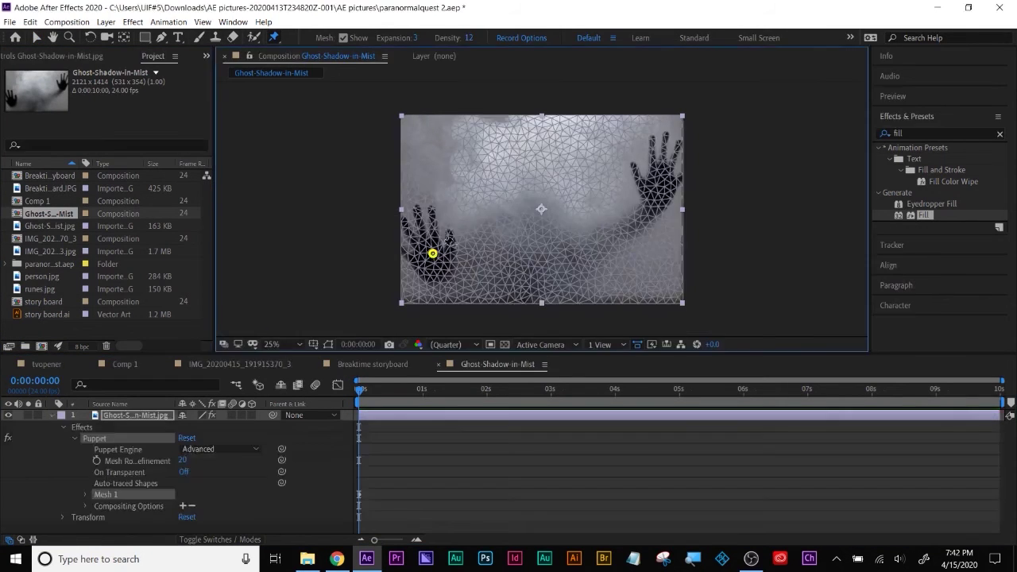
left_click(659, 193)
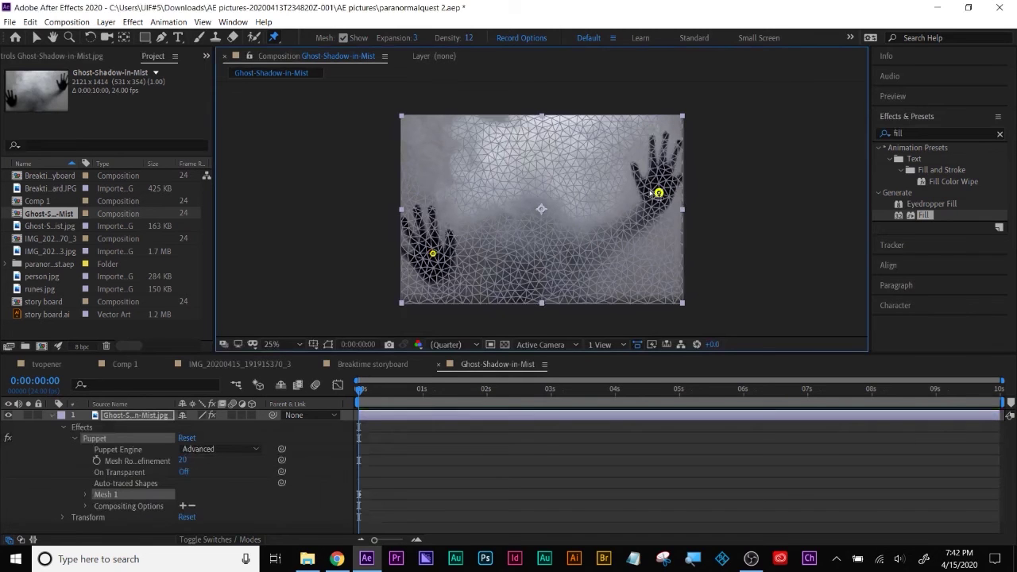
left_click(632, 170)
left_click(651, 138)
left_click(665, 133)
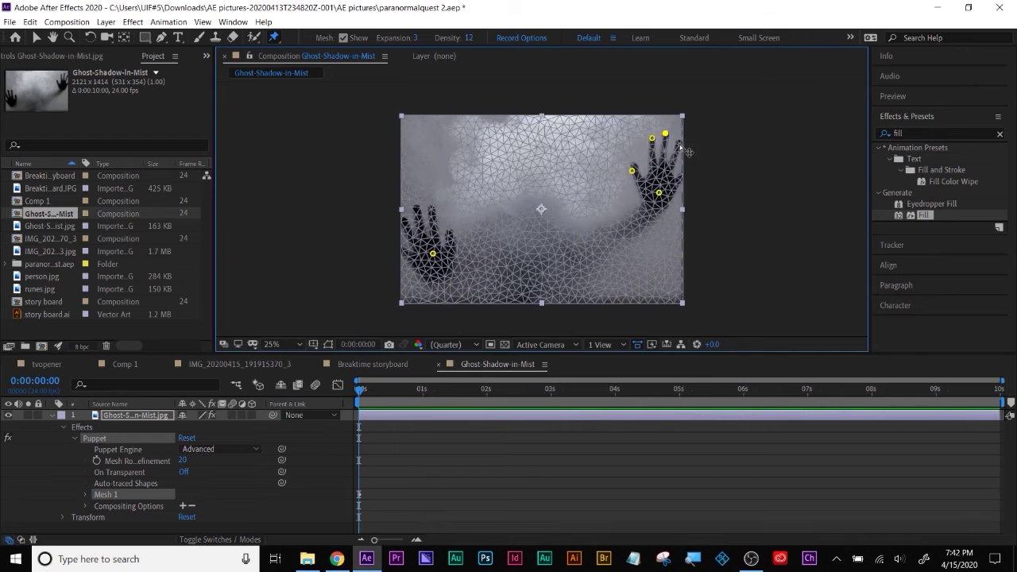
left_click(679, 143)
left_click(683, 178)
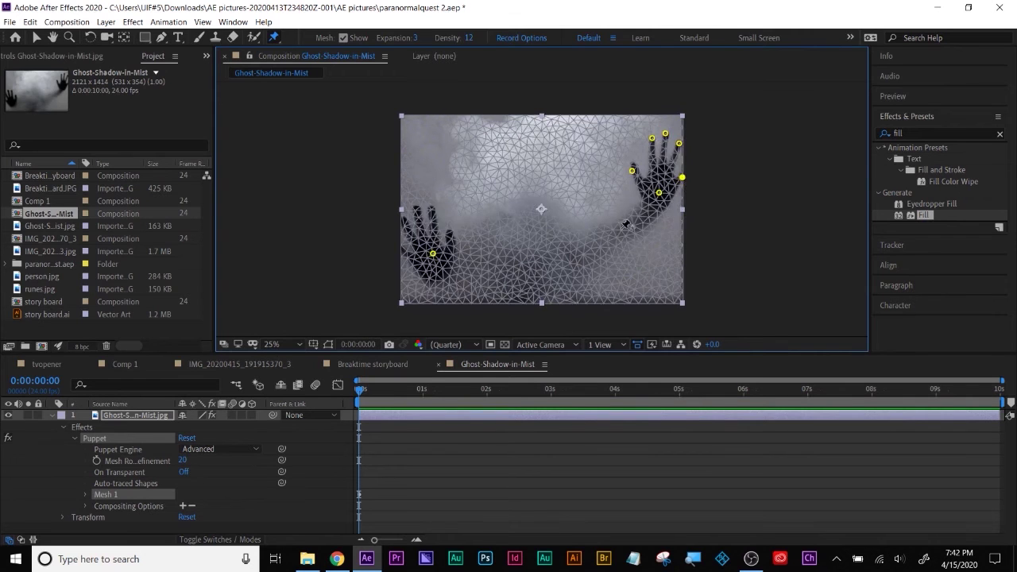
Step: Pin the mist and the left hand's fingers, then open the rendered Forerunner video in Windows Media Player
left_click(615, 232)
left_click(578, 252)
left_click(449, 234)
left_click(431, 211)
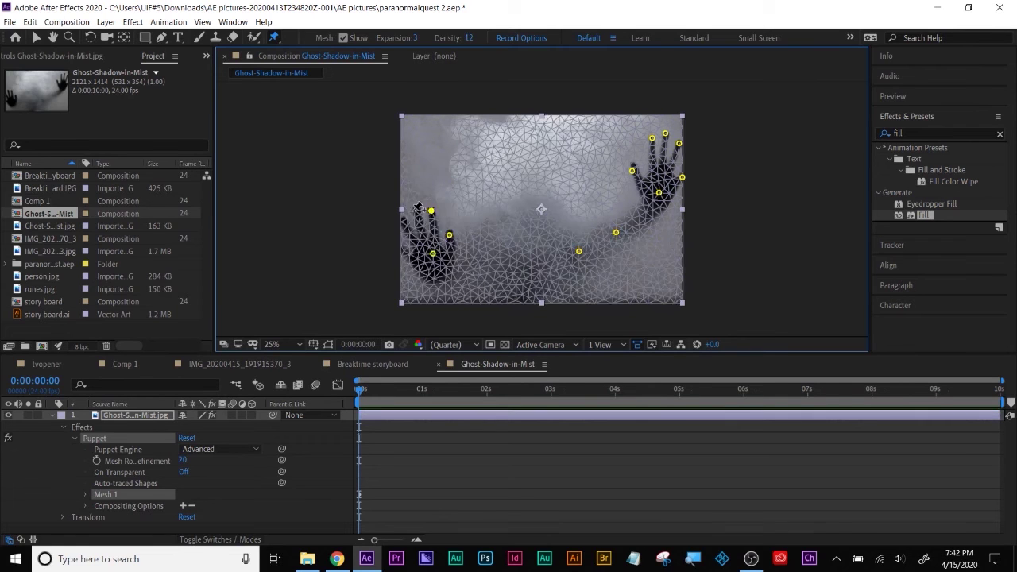
left_click(416, 211)
left_click(405, 221)
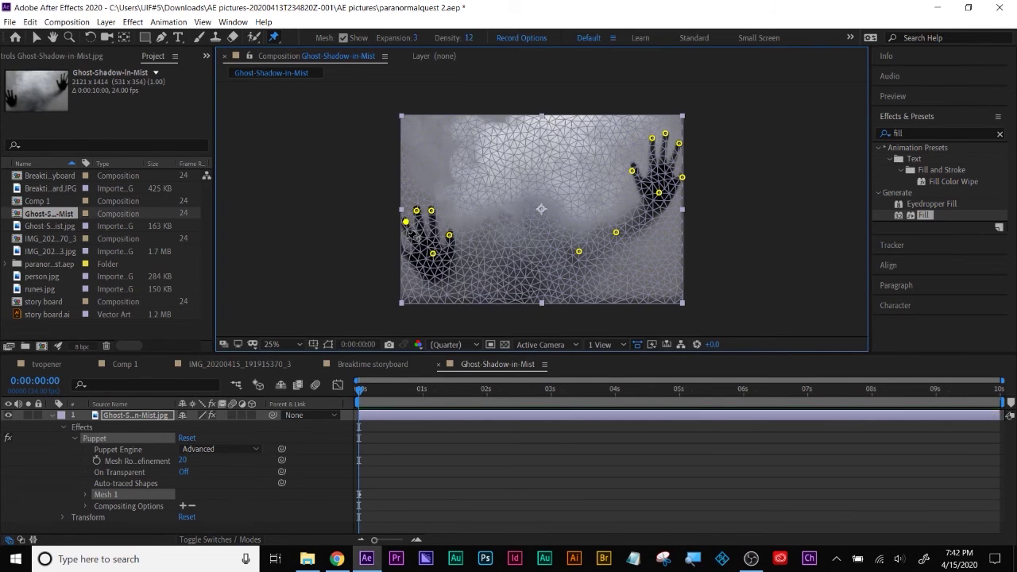
left_click(402, 251)
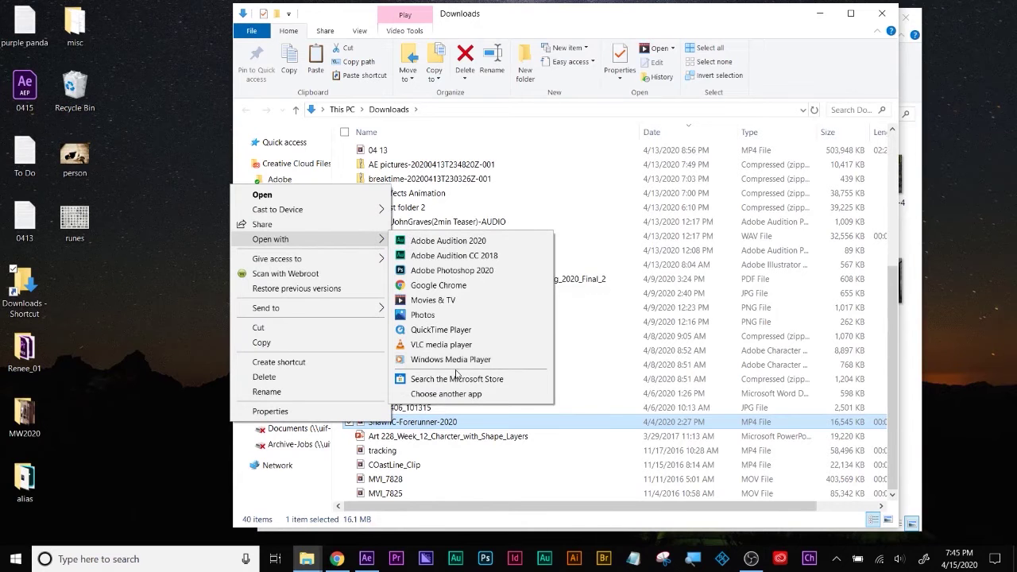
left_click(454, 422)
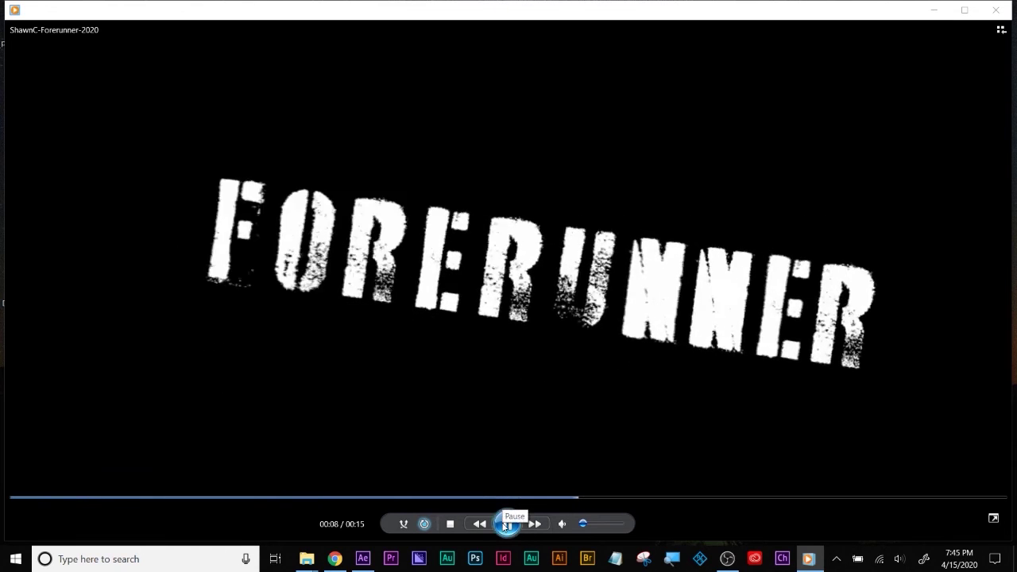
Step: Pause the Forerunner video, mute the volume, and rewind playback back to the start
left_click(506, 525)
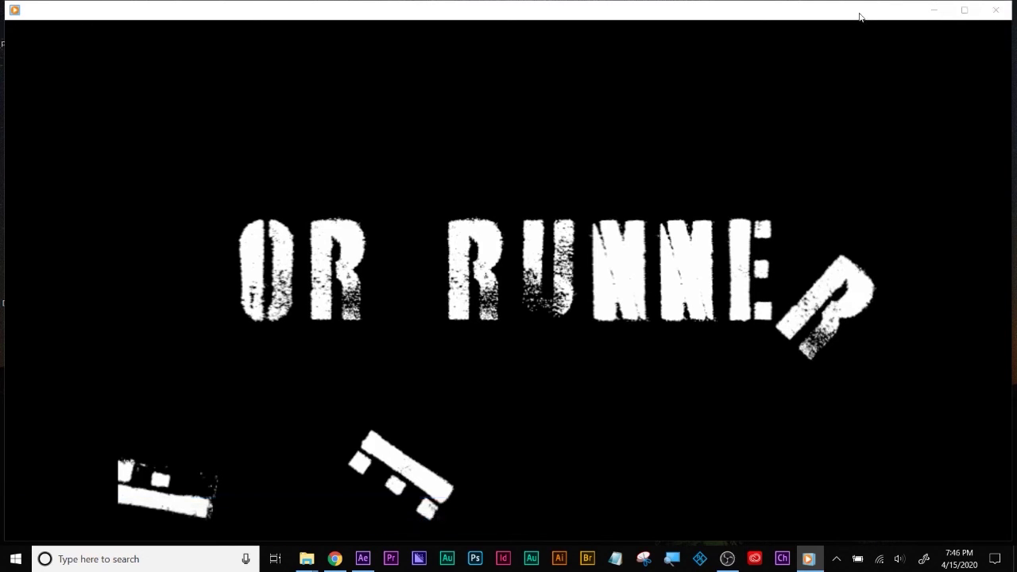
mouse_move(663, 307)
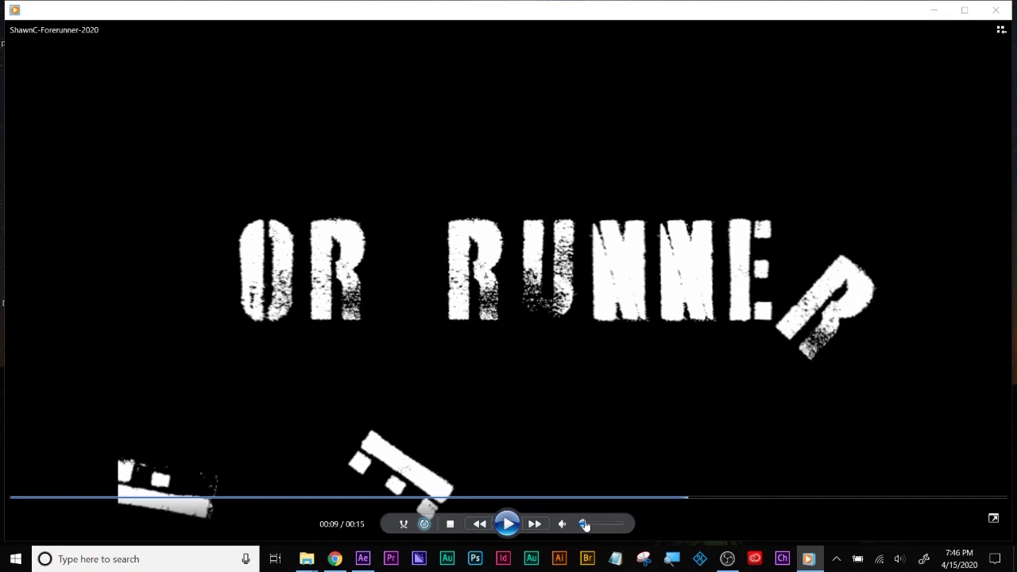
left_click_drag(584, 527, 582, 528)
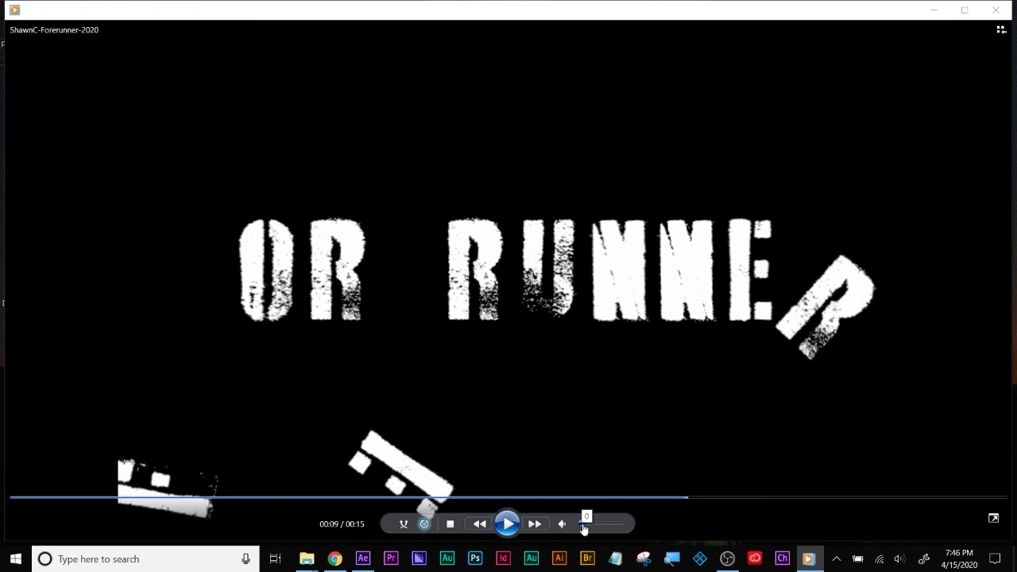
left_click(507, 523)
left_click(26, 498)
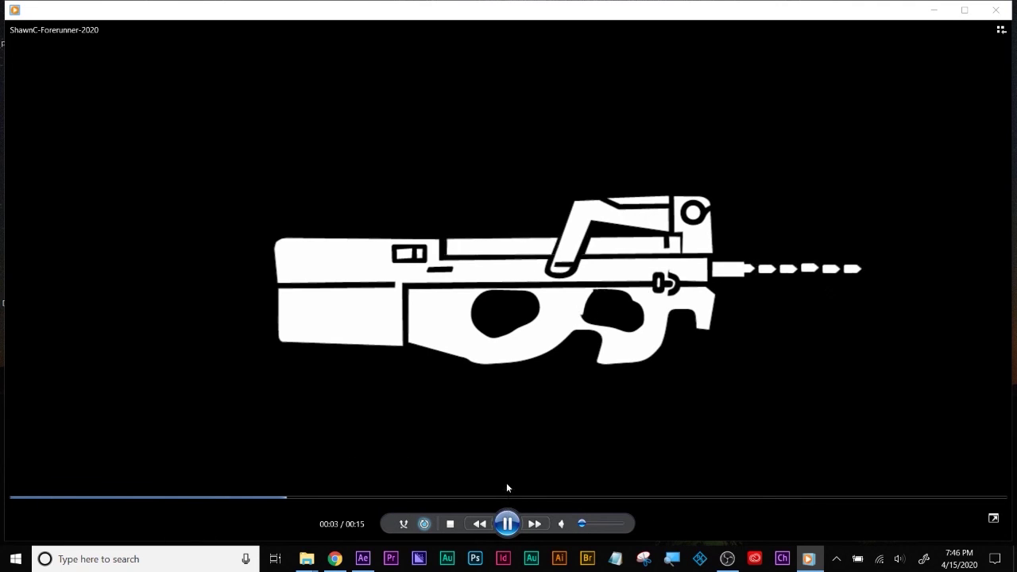
left_click(507, 522)
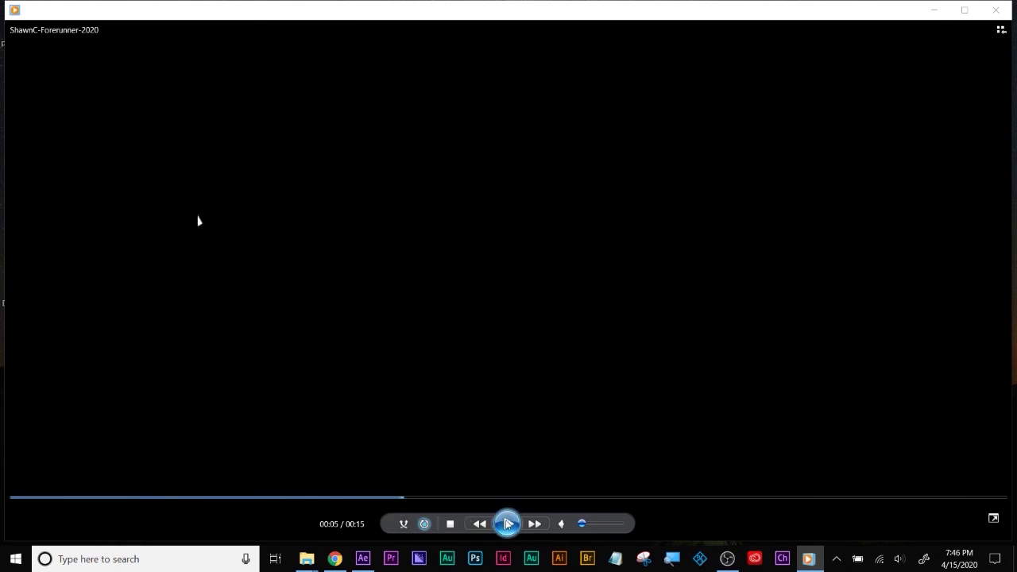
left_click_drag(318, 501, 262, 501)
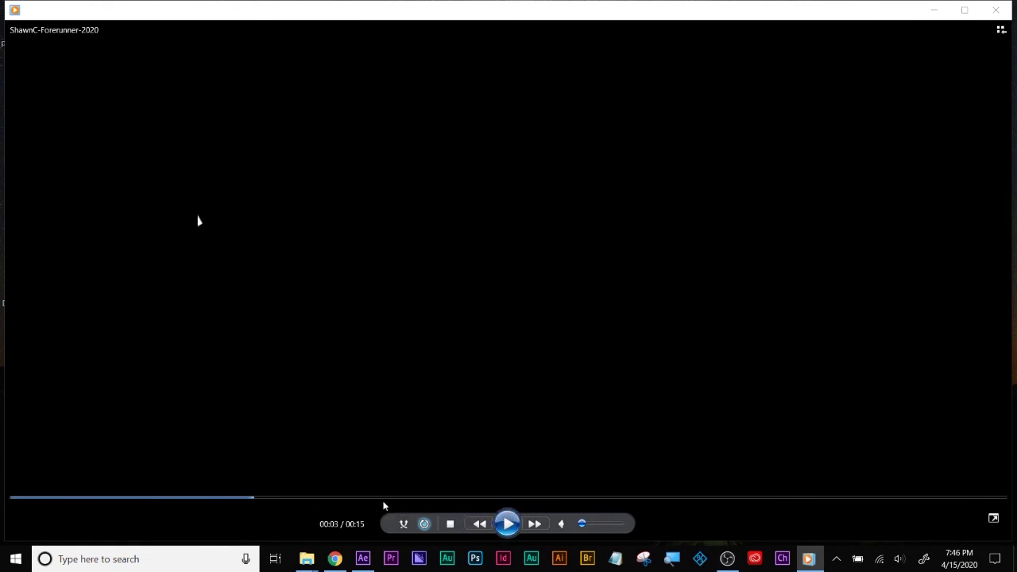
left_click(43, 499)
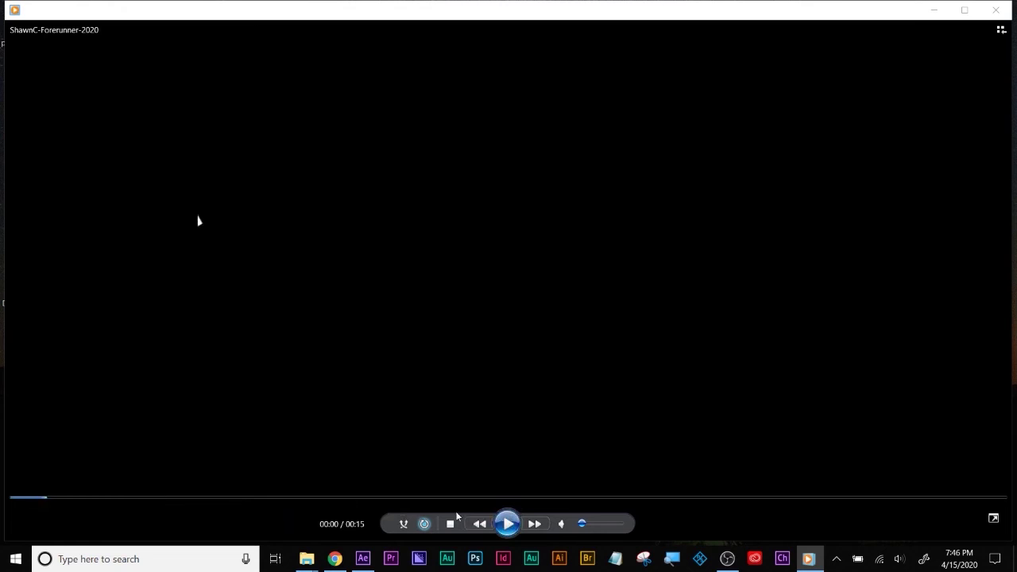
Step: Play past the gun graphic, jump to 00:05, and pause on the FORERUNNER title at 00:06
left_click(507, 523)
left_click(507, 523)
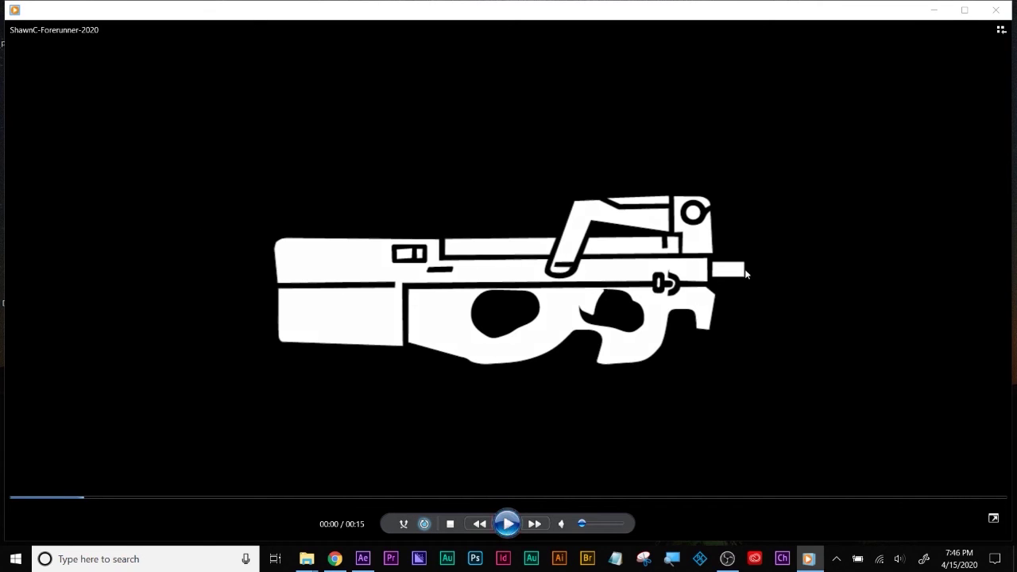
left_click(131, 499)
left_click(509, 524)
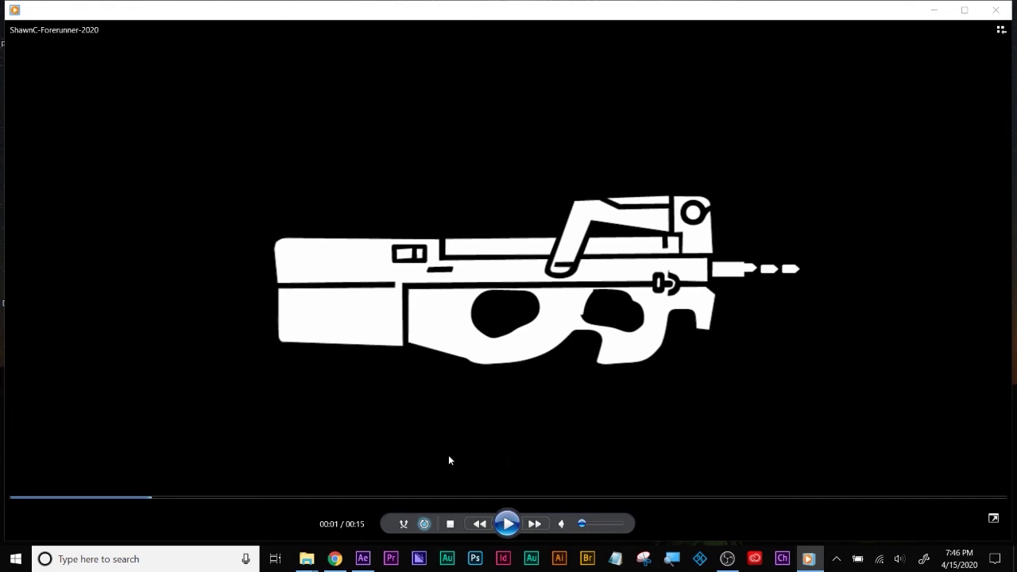
left_click(368, 499)
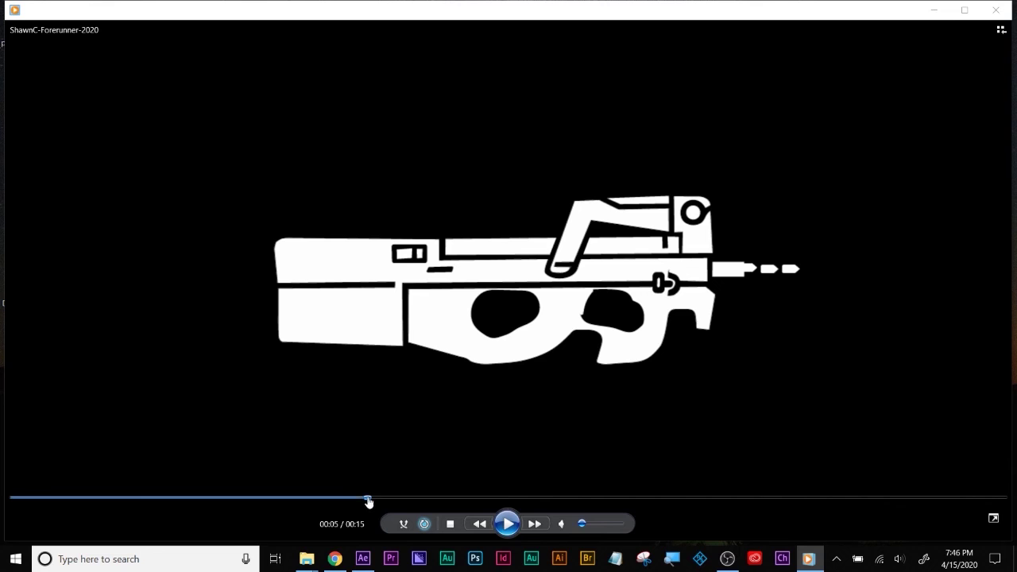
left_click(507, 523)
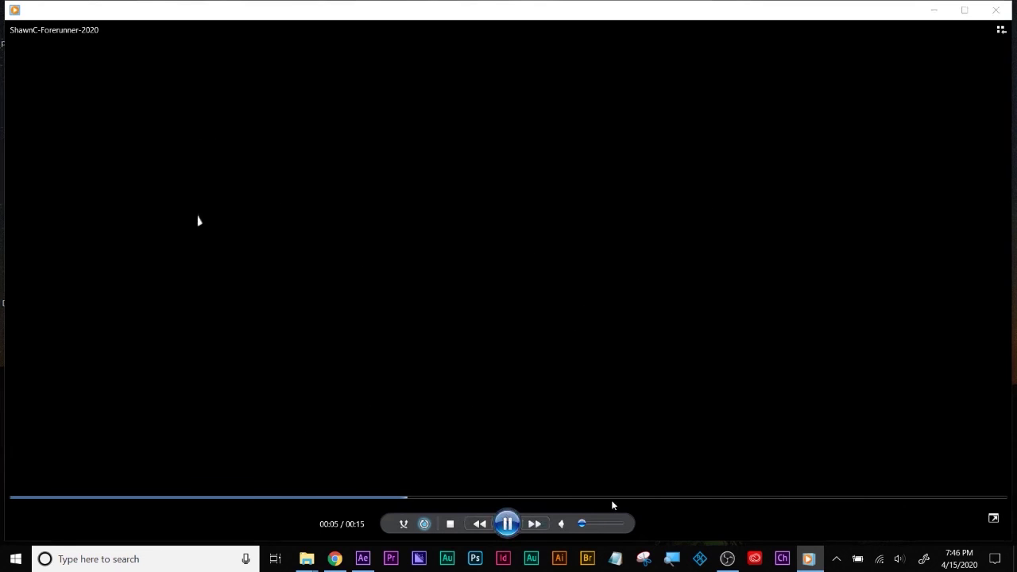
left_click(488, 354)
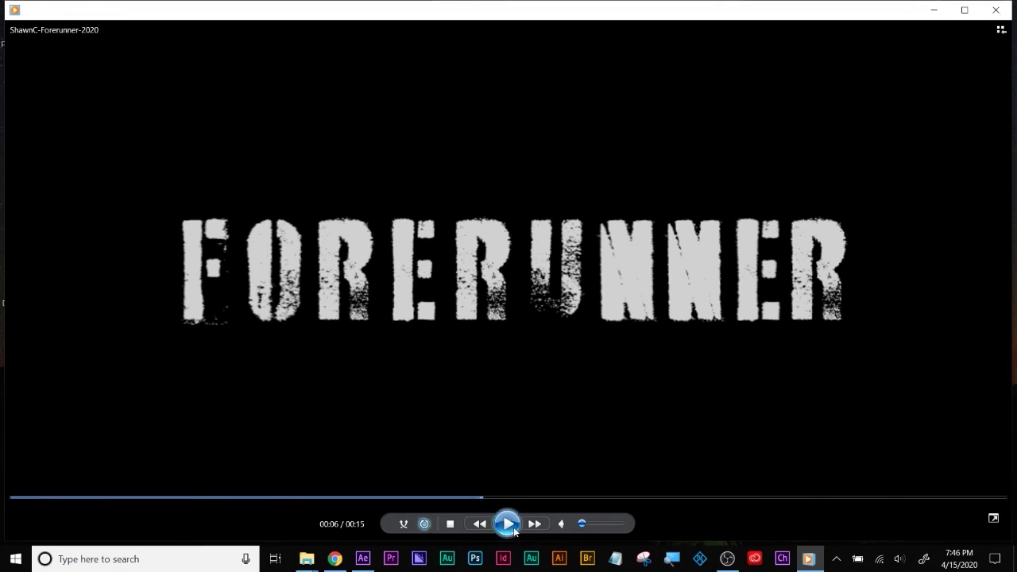
left_click(71, 498)
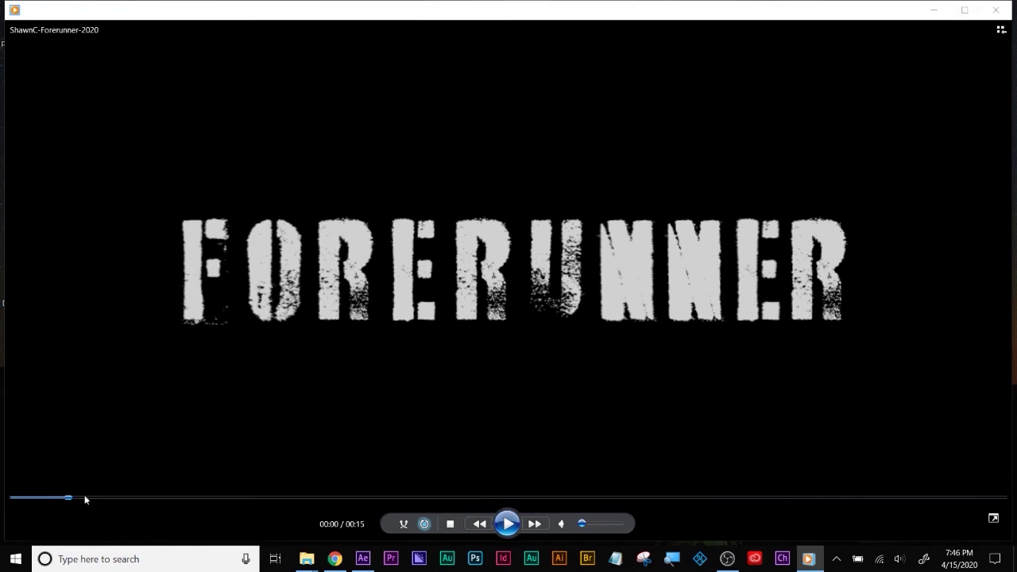
left_click(507, 528)
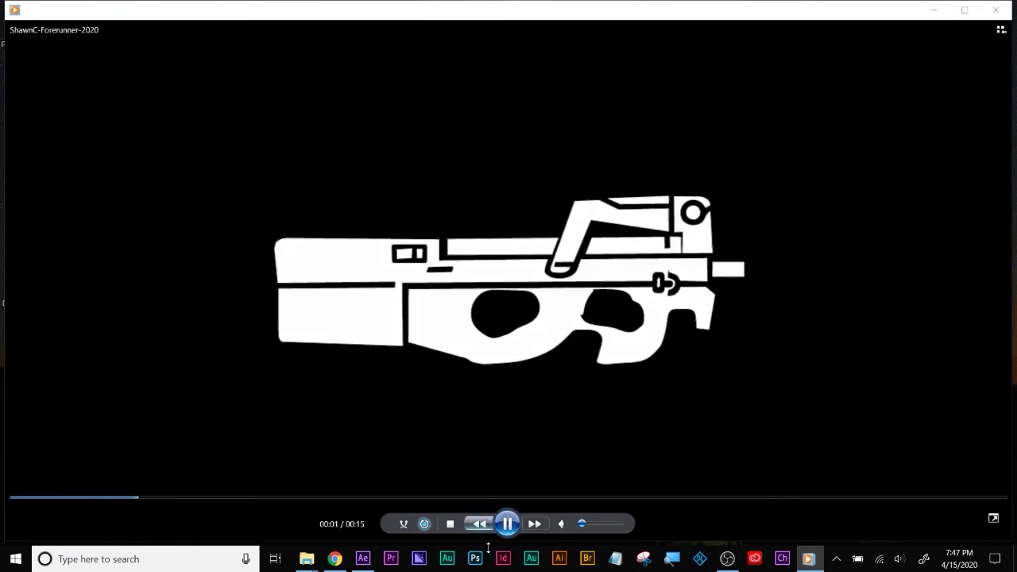
left_click(507, 525)
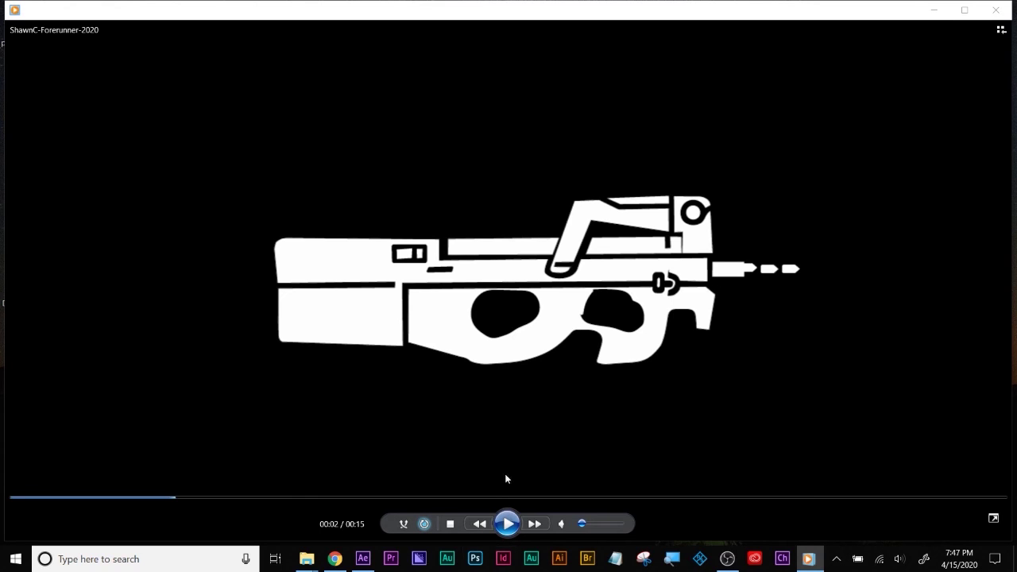
left_click(507, 523)
left_click(564, 498)
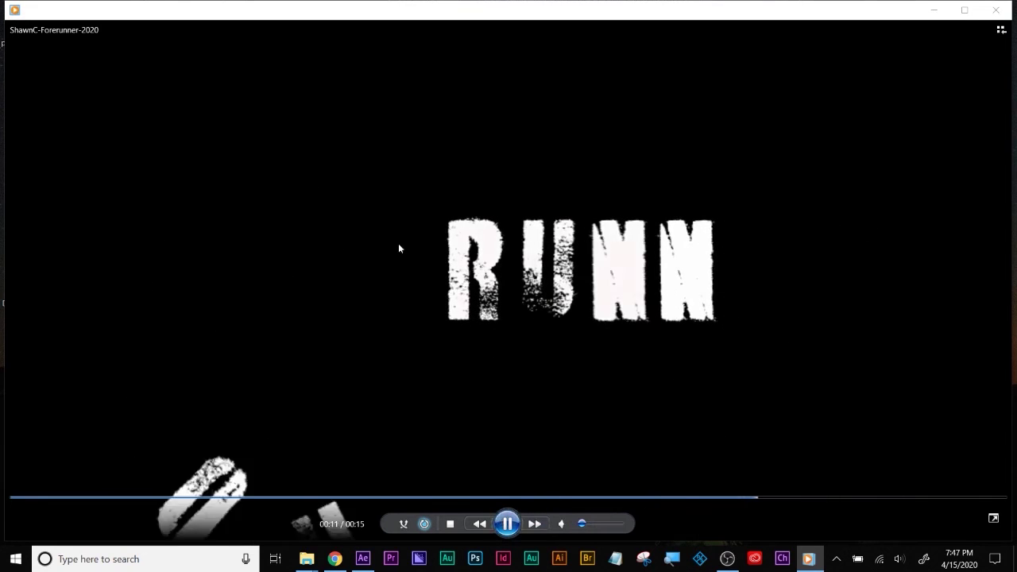
left_click(507, 524)
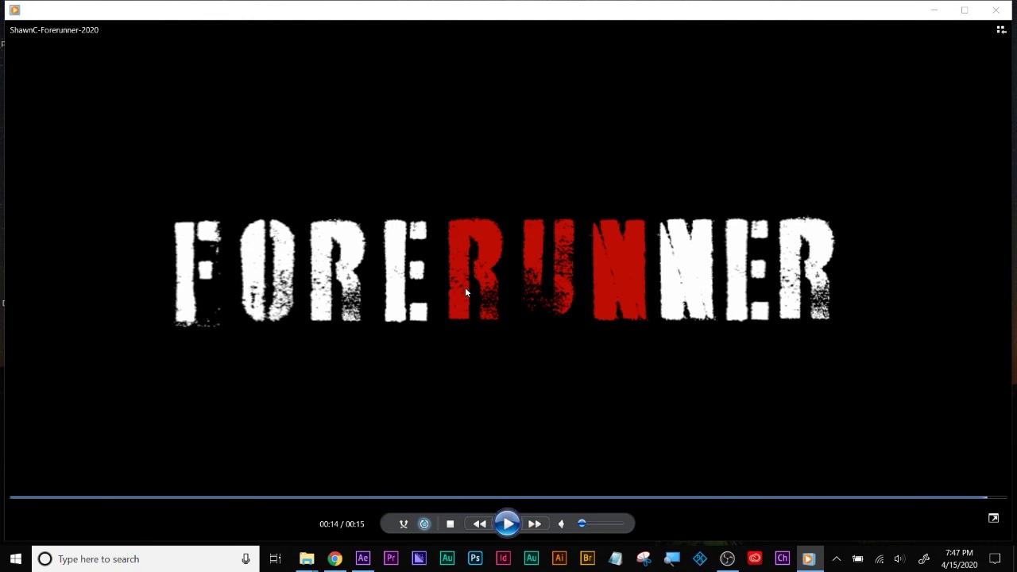
left_click(490, 499)
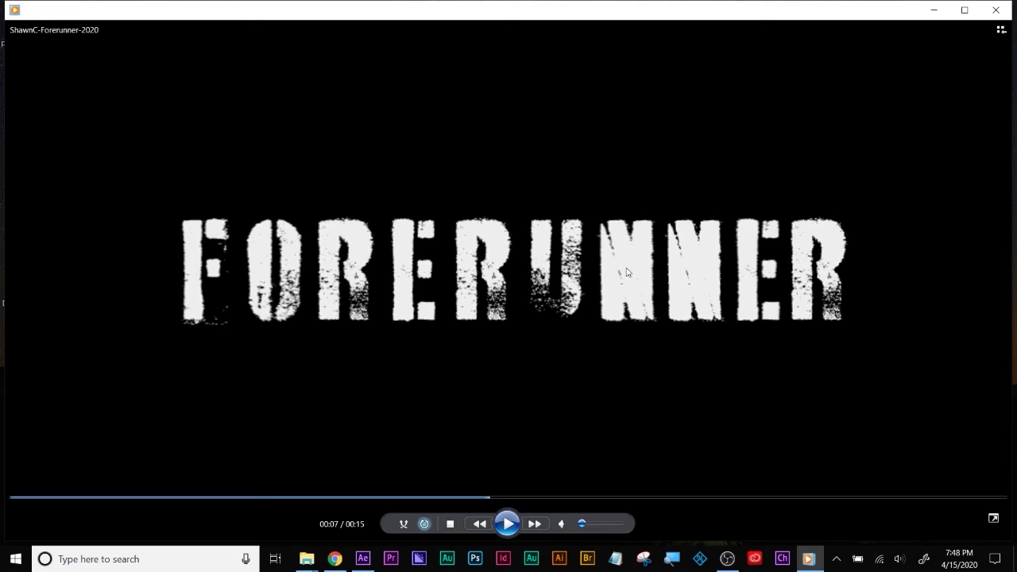
Step: Close Windows Media Player and bring the After Effects project back to the front
left_click(995, 10)
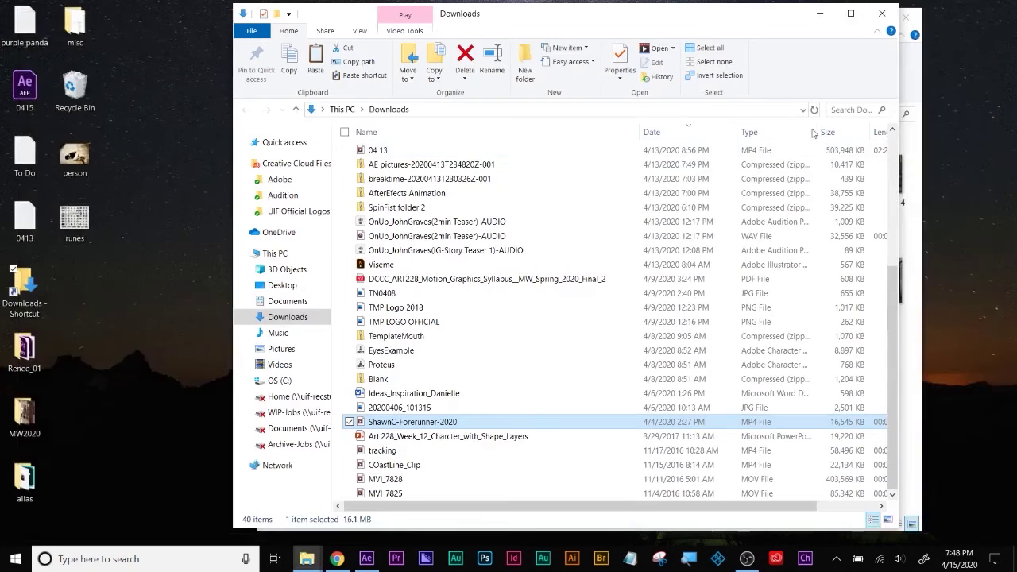
left_click(366, 558)
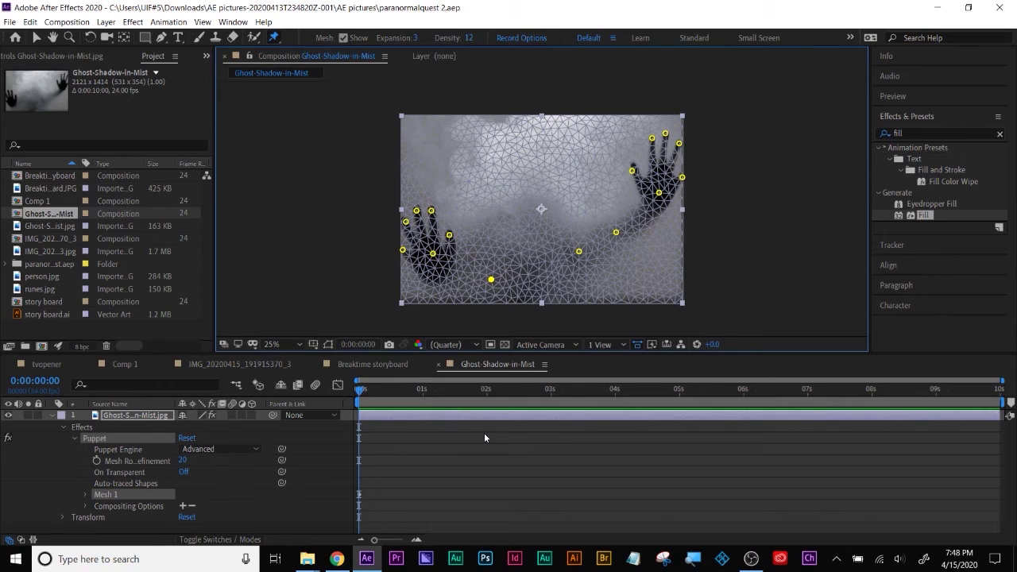
Step: Hide the puppet mesh, collapse the layer's Puppet properties, and create a new 1920x1080 Comp 2
scroll(538, 226, "up", 1)
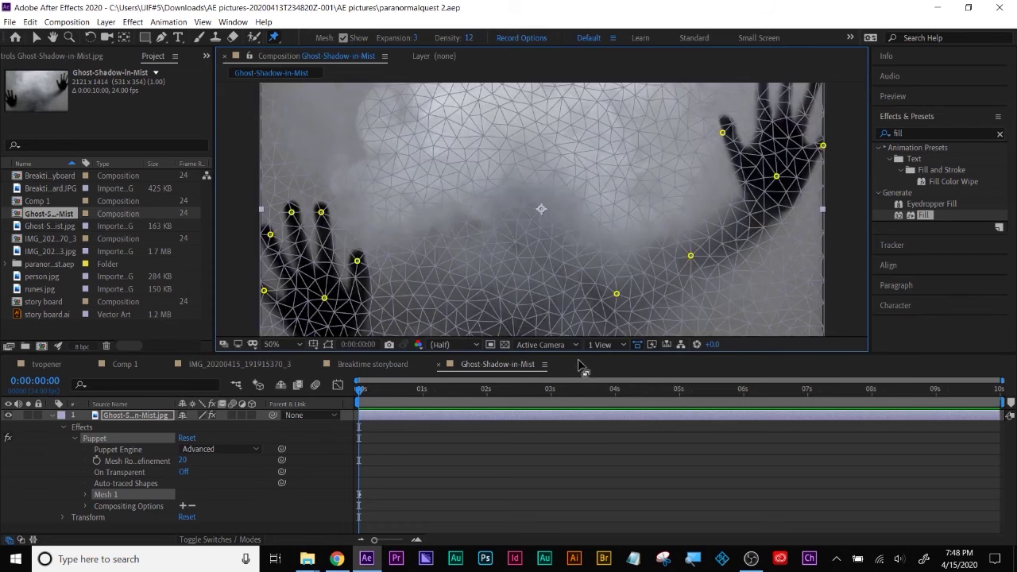
left_click_drag(577, 361, 585, 449)
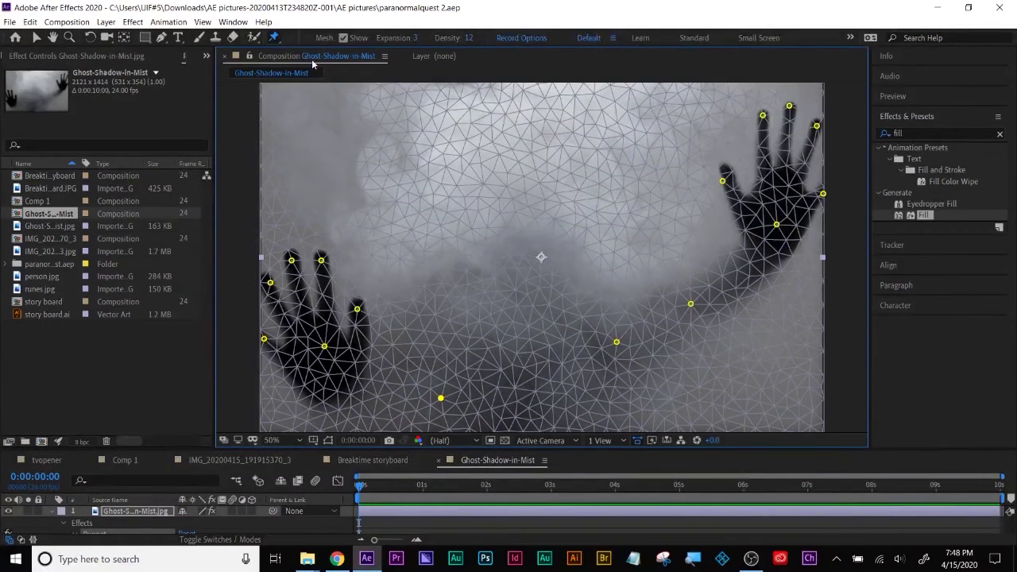
left_click(344, 38)
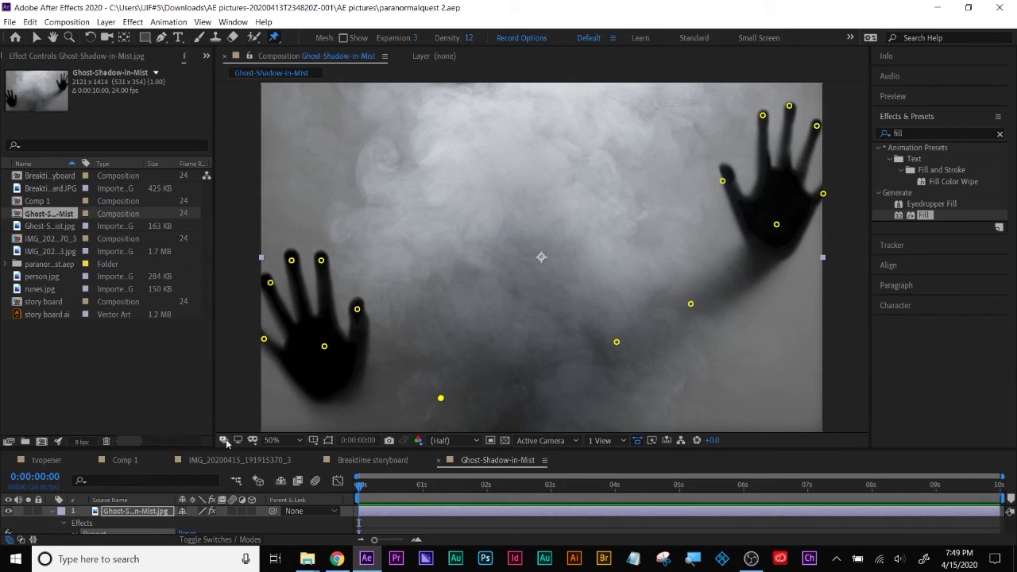
left_click_drag(188, 449, 197, 405)
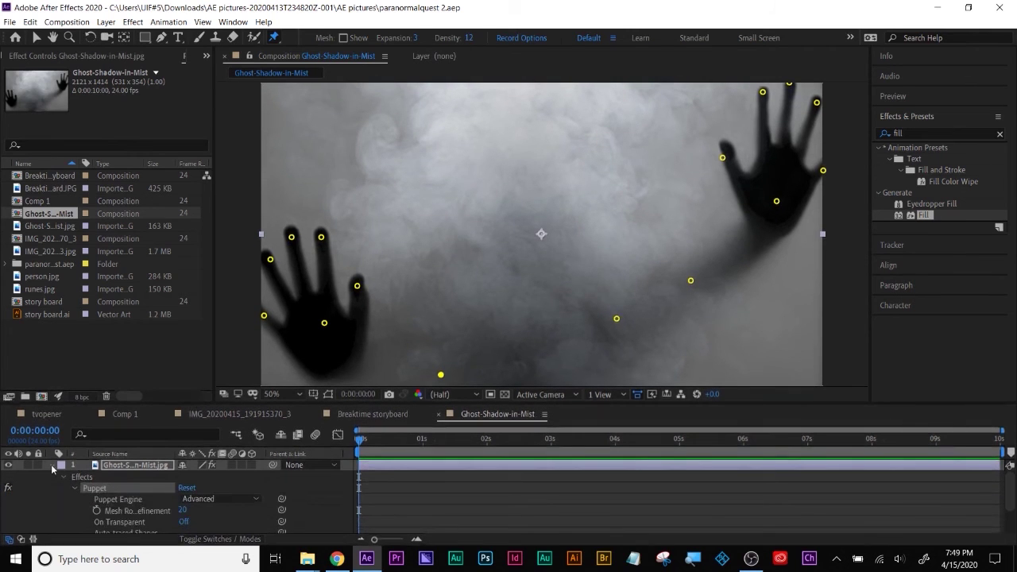
left_click(52, 465)
left_click(41, 395)
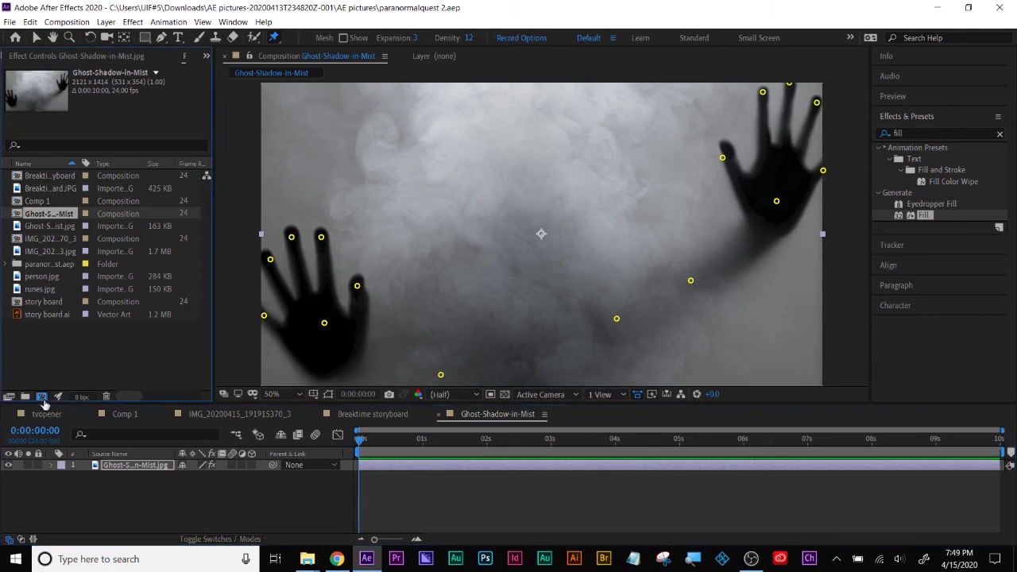
left_click(753, 340)
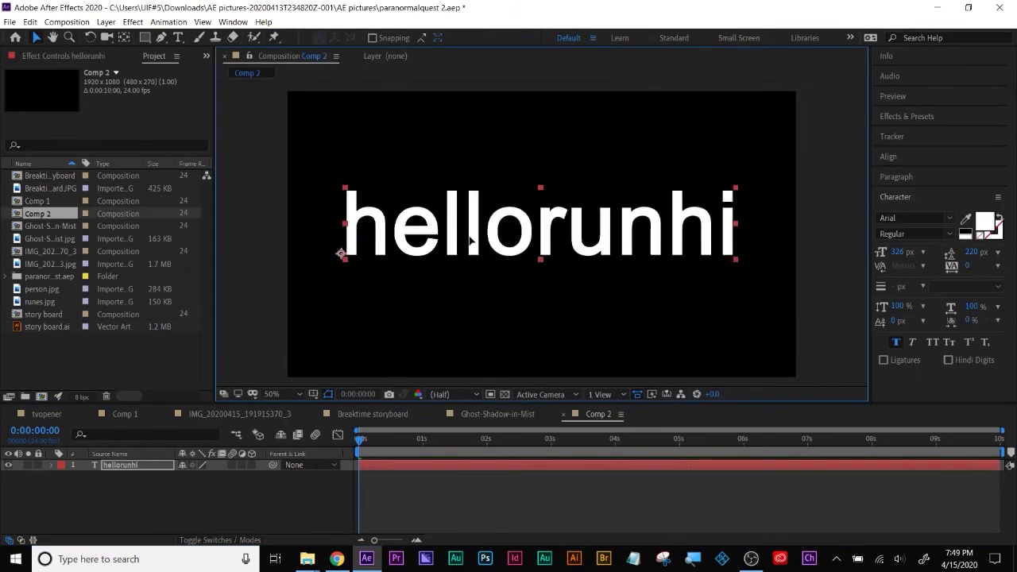
Step: Save the project, nudge the hellorunhi text, and add a wiggle expression with amplitude 300 to its Position
key("ctrl+s")
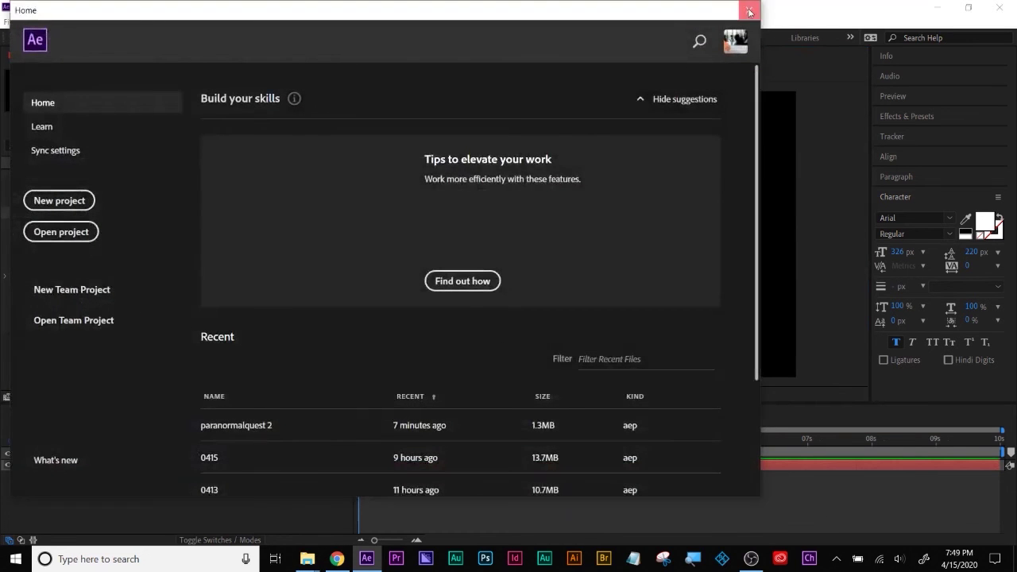
left_click(748, 9)
left_click_drag(520, 241, 517, 244)
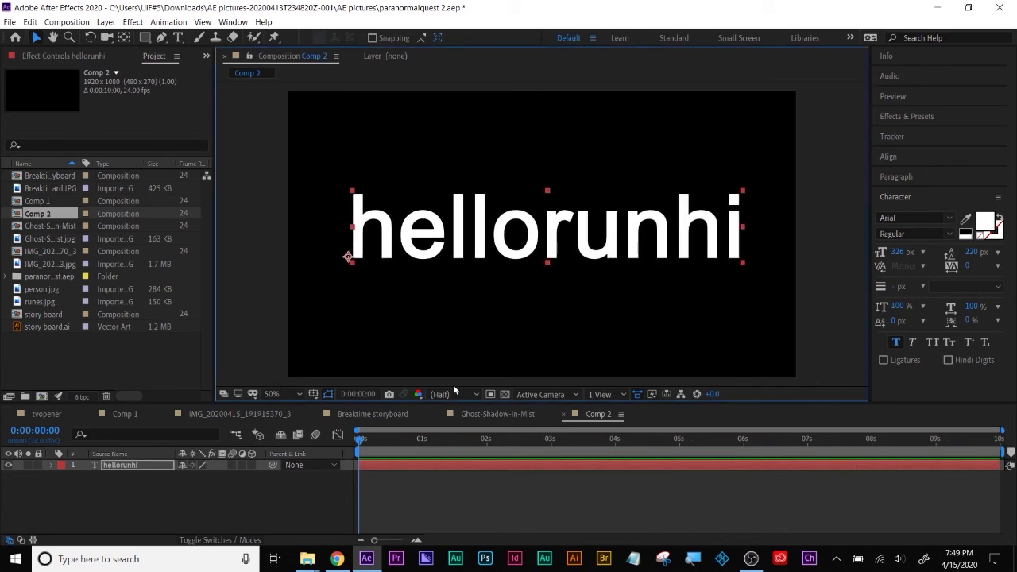
key("p")
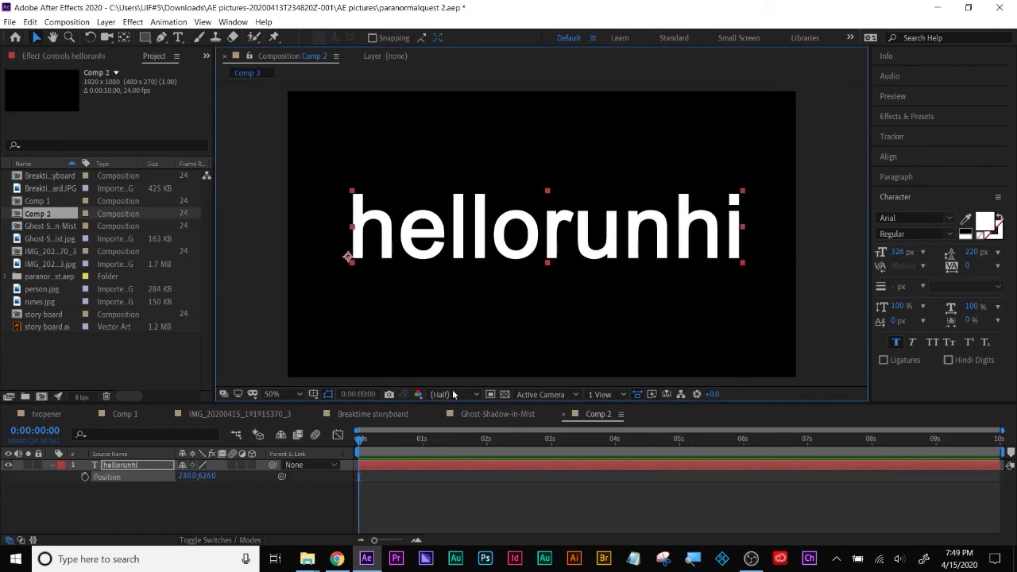
left_click(85, 477, "alt")
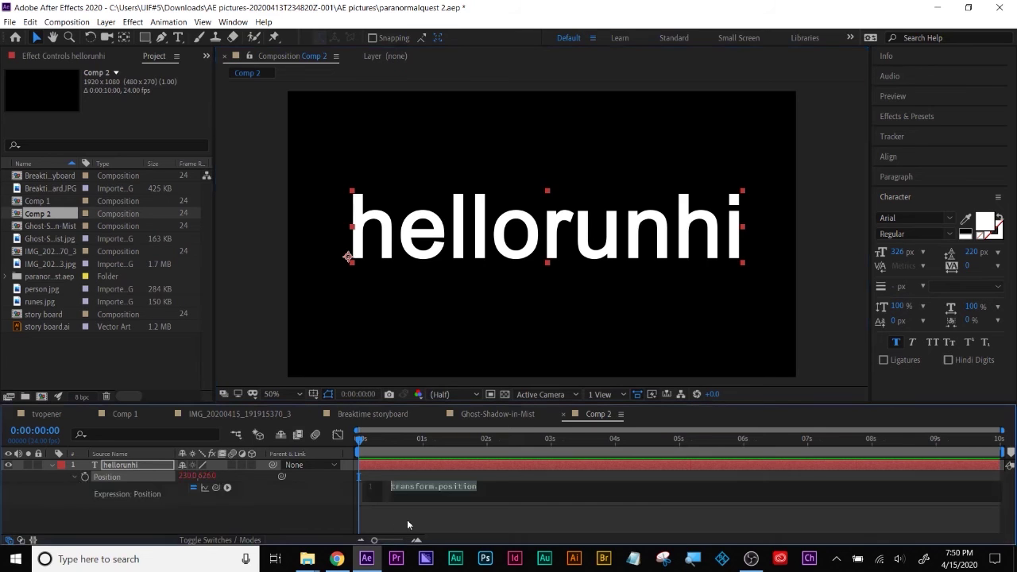
type("wi")
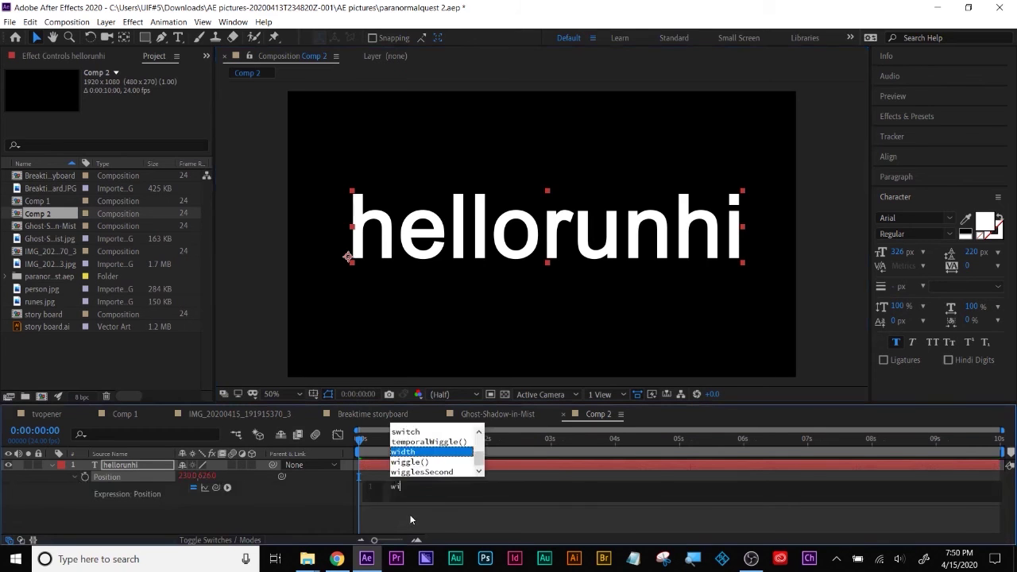
double_click(412, 464)
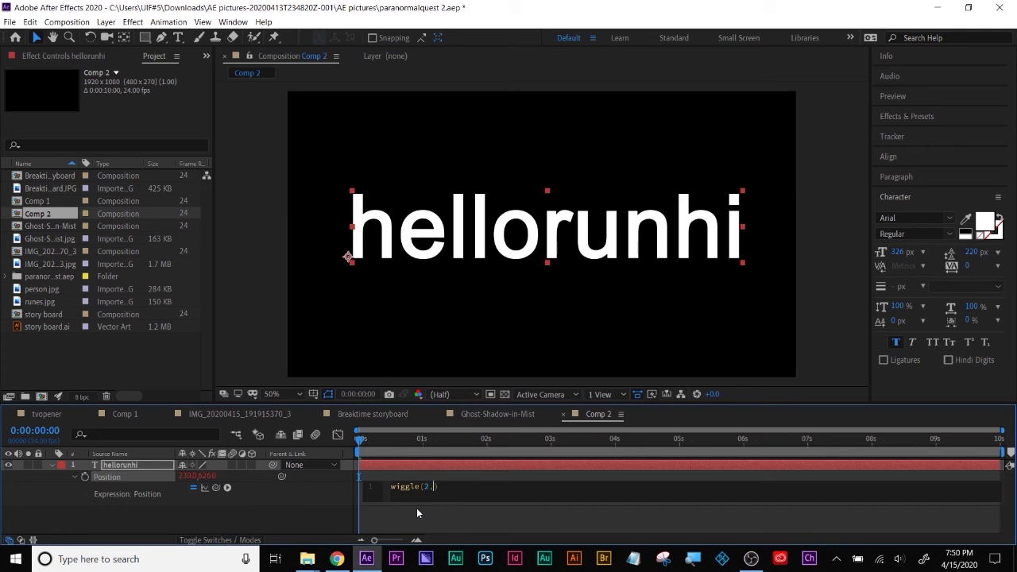
type("00")
left_click(416, 499)
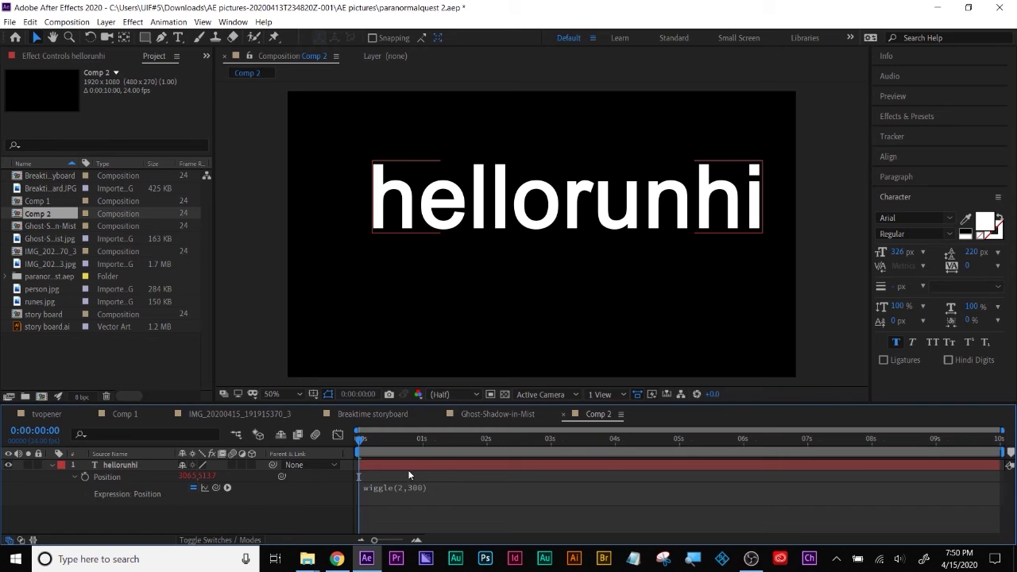
key("space")
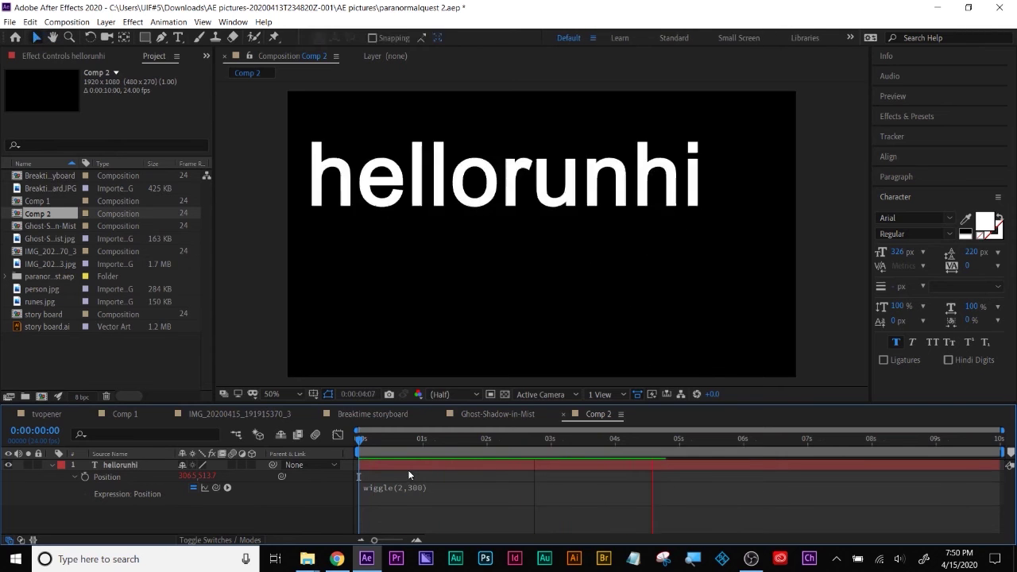
Step: Change the expression to wiggle(1,100) and preview the slower, smaller jitter
left_click(408, 487)
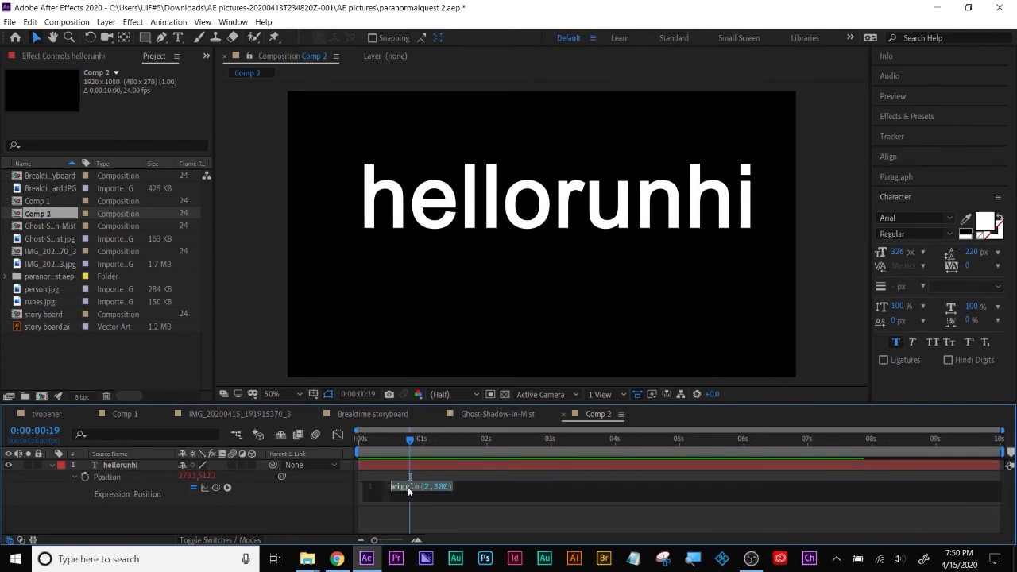
left_click(429, 488)
type("1,1")
left_click(446, 535)
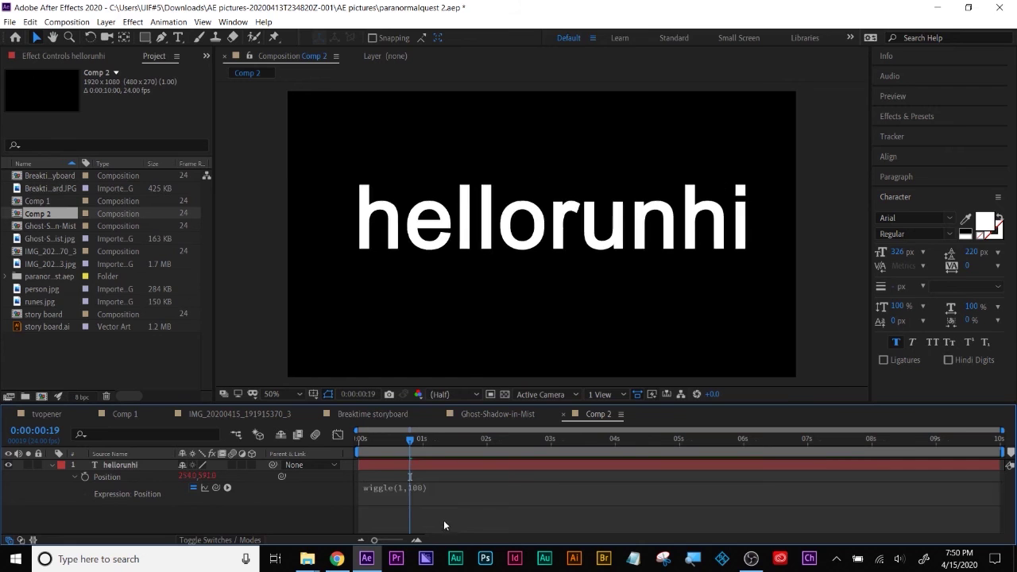
key("space")
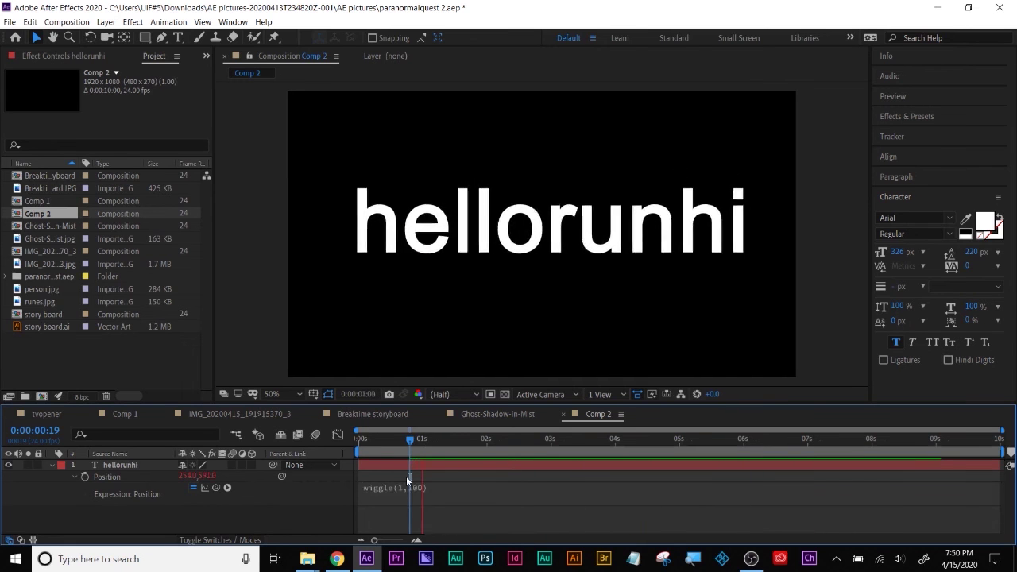
left_click_drag(391, 437, 412, 445)
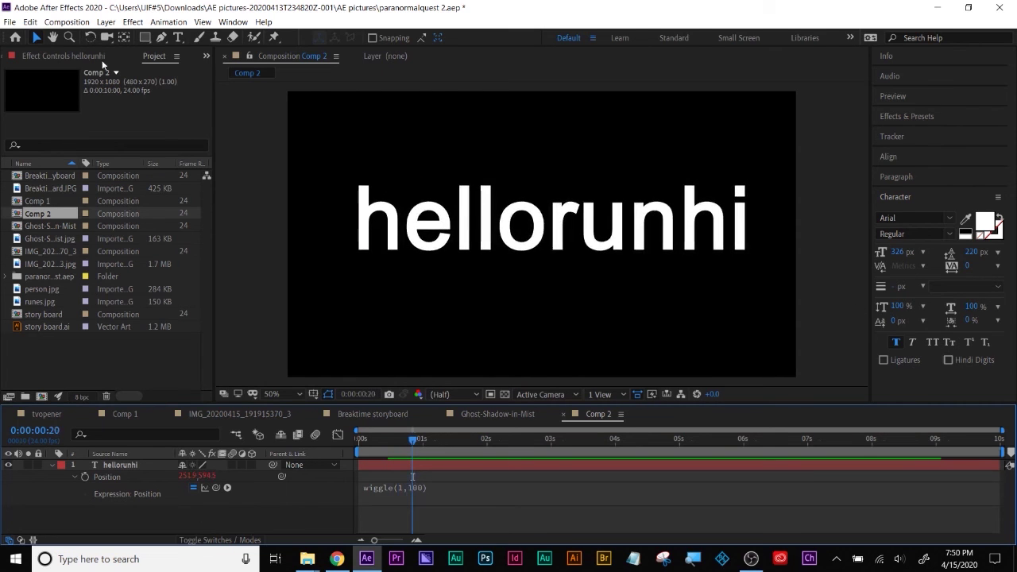
Step: Add a Null Object layer via Layer > New and rename it slider
right_click(77, 510)
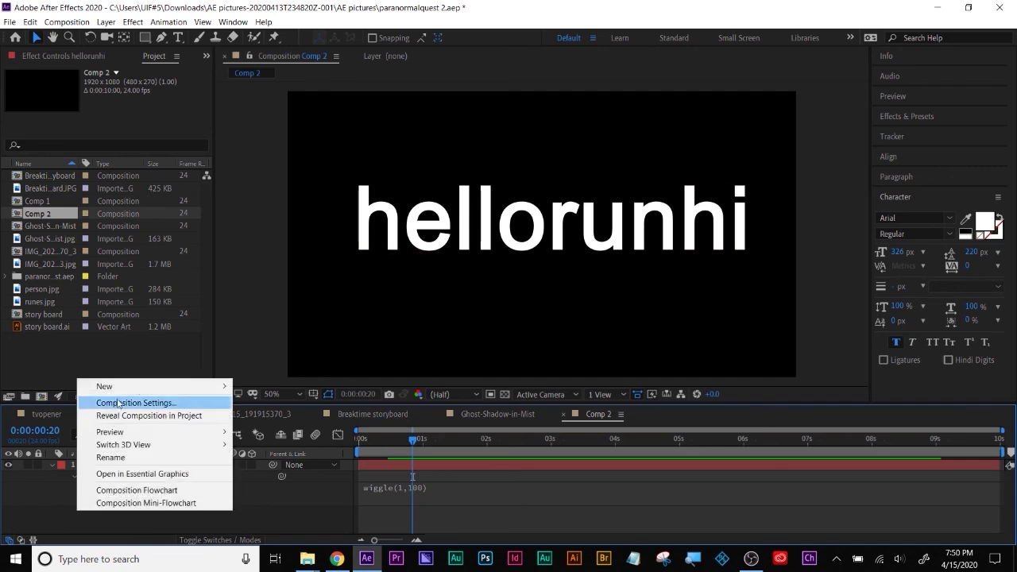
mouse_move(121, 388)
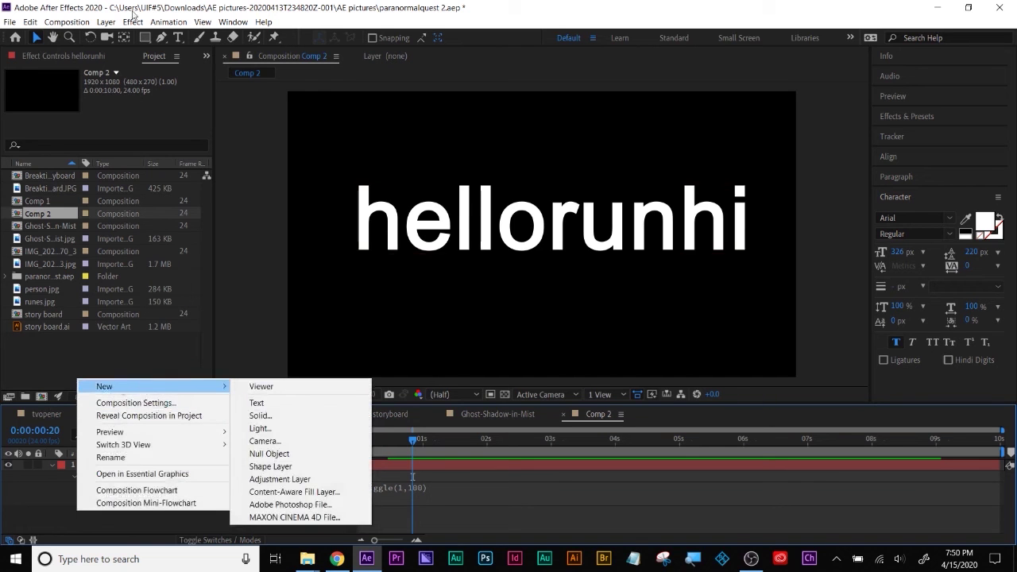
left_click(106, 21)
mouse_move(115, 38)
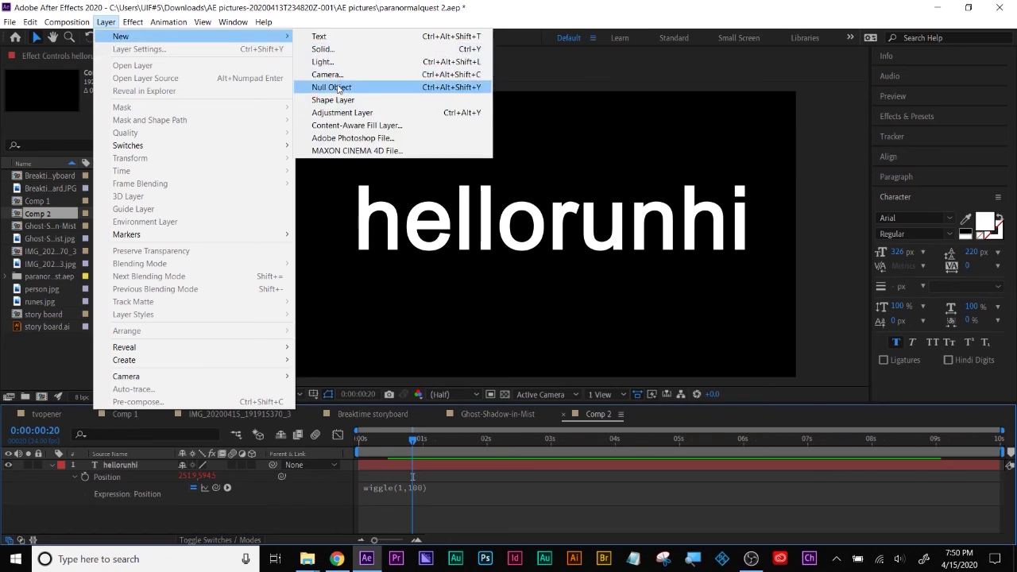
left_click(331, 87)
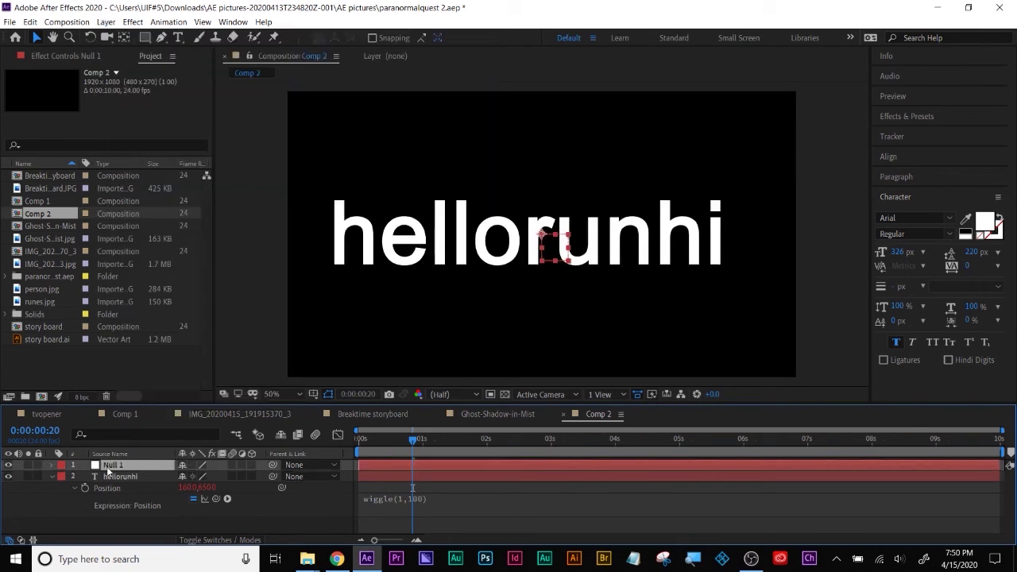
key("Return")
type("slid")
key("Return")
Step: Apply Slider Control to the slider layer and expand its Slider property
left_click(922, 119)
left_click(914, 133)
type("slider")
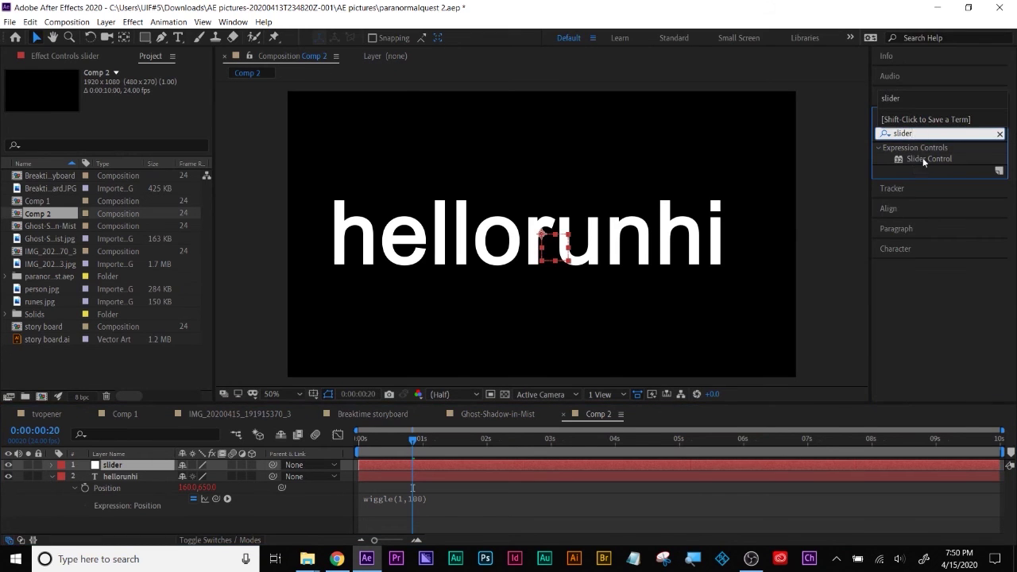
left_click_drag(922, 157, 446, 463)
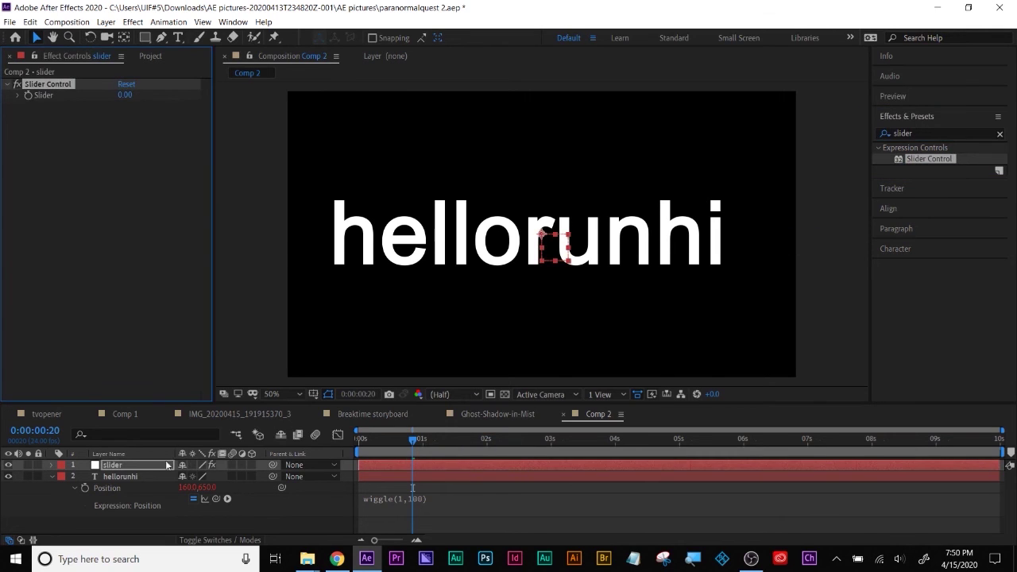
left_click(52, 465)
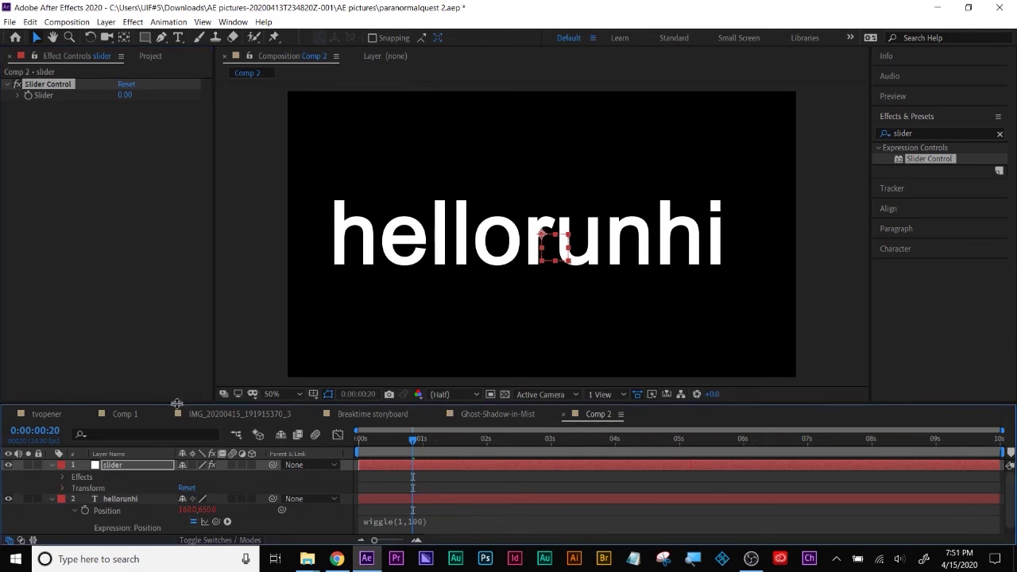
left_click_drag(176, 403, 185, 315)
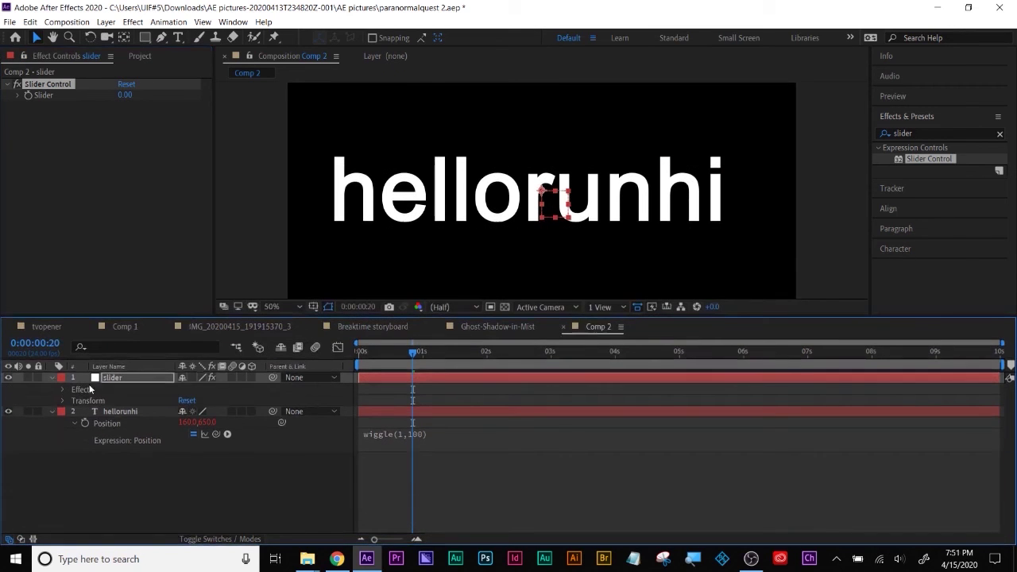
left_click(63, 390)
left_click(74, 400)
key("super+plus")
Step: Pick-whip the wiggle frequency value 1 to the slider layer's Slider
double_click(835, 414)
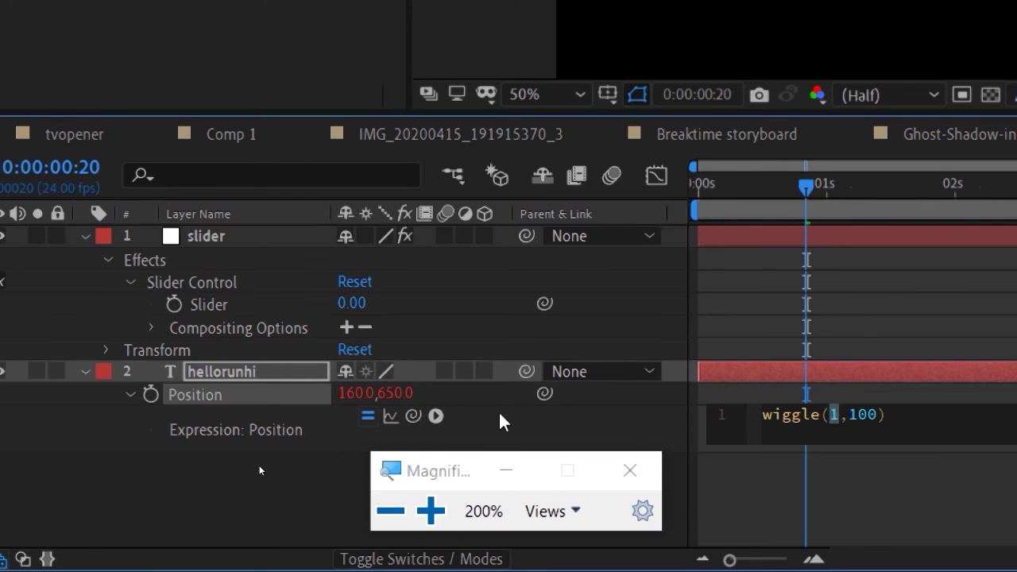
left_click_drag(545, 393, 200, 304)
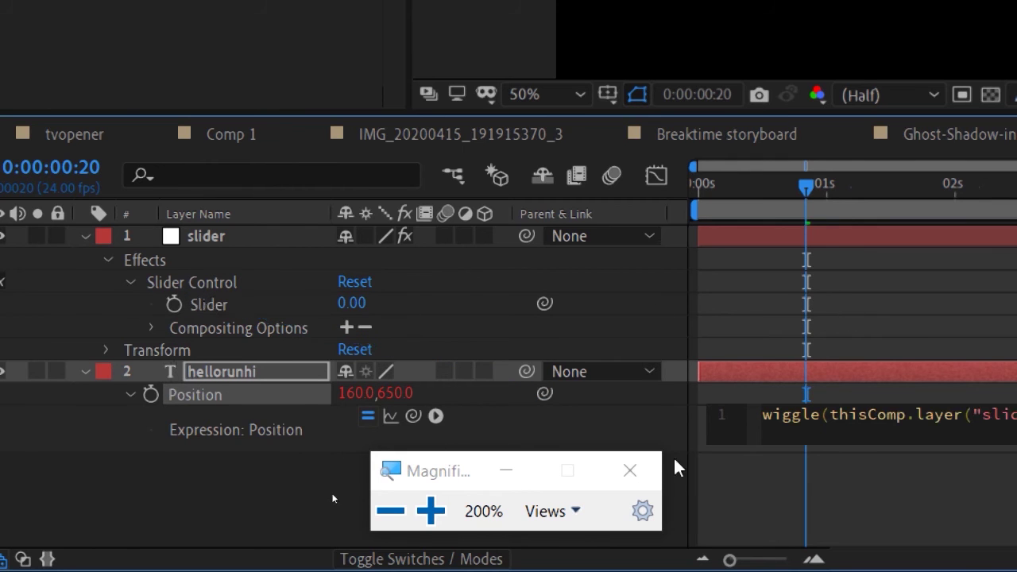
left_click(627, 470)
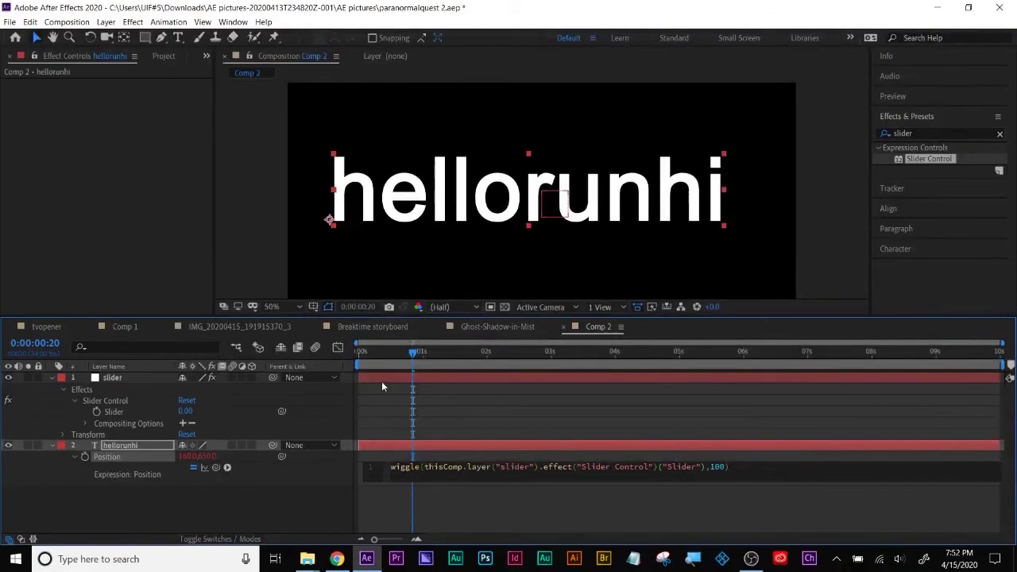
left_click(412, 353)
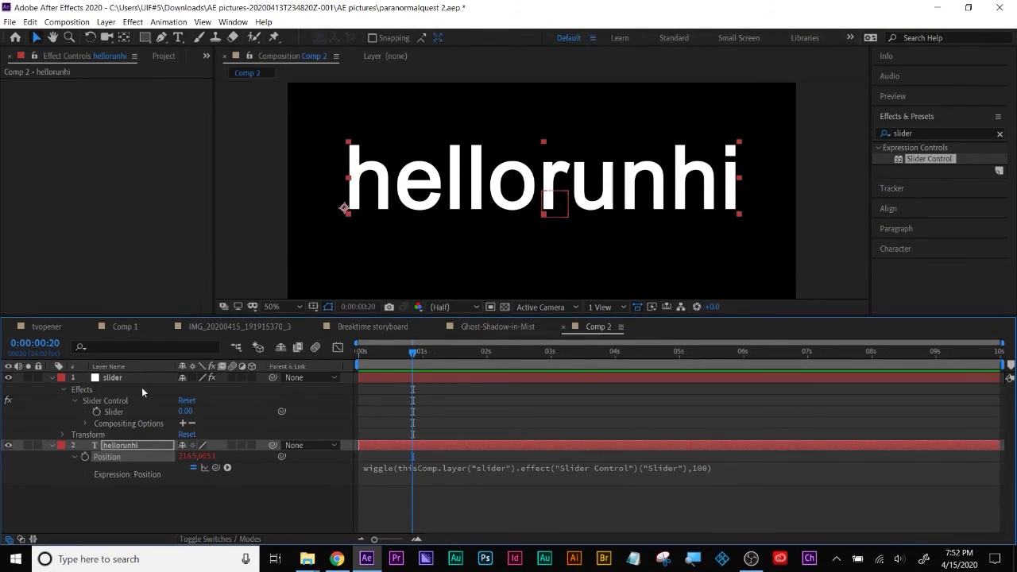
Step: Keyframe the Slider from 0 up to 1 at 1 second 3 frames, holding at 1 slightly later
left_click(115, 381)
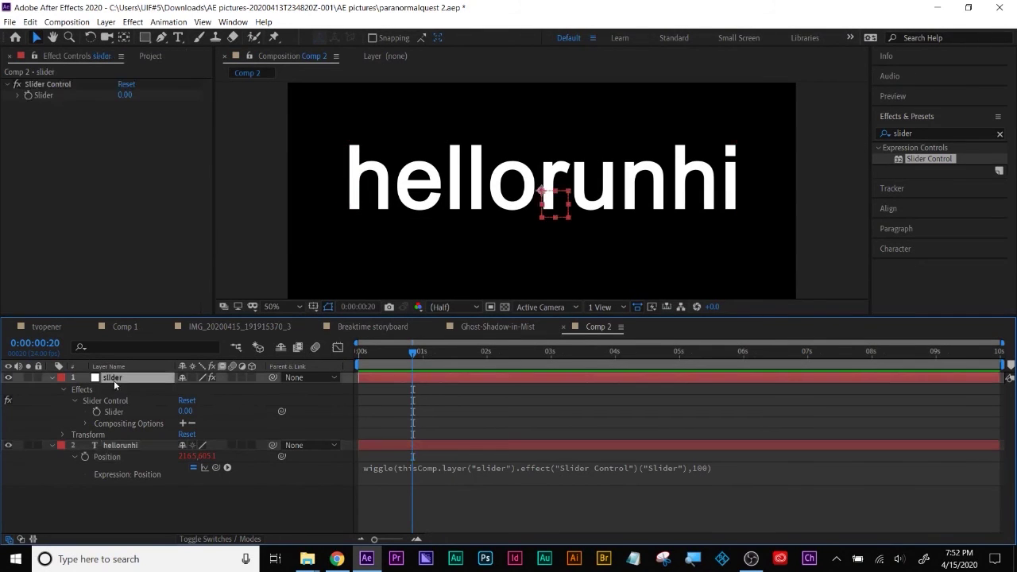
left_click(28, 95)
left_click_drag(412, 352, 431, 352)
left_click(125, 94)
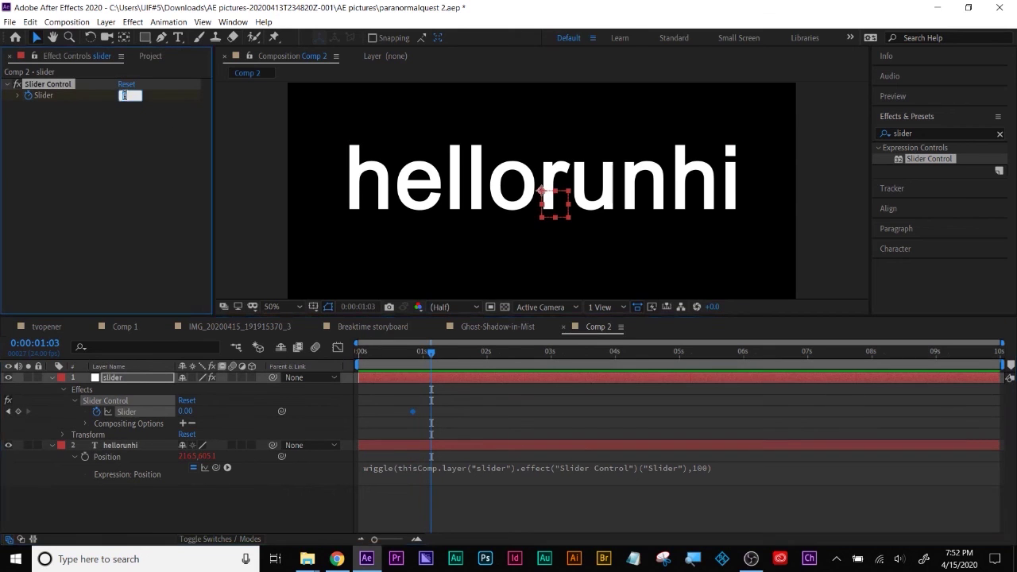
key("Return")
left_click_drag(433, 353, 455, 353)
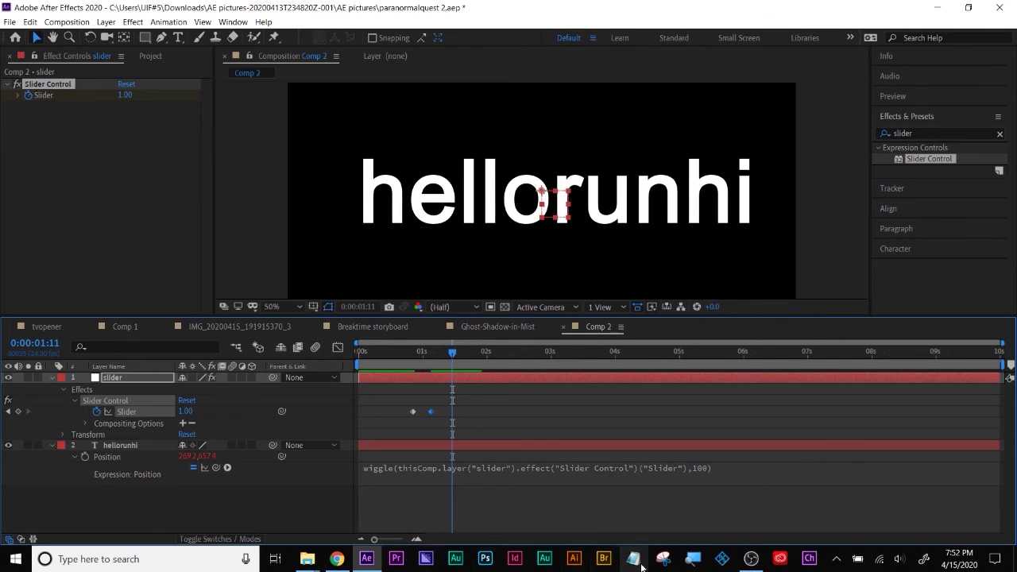
left_click(690, 560)
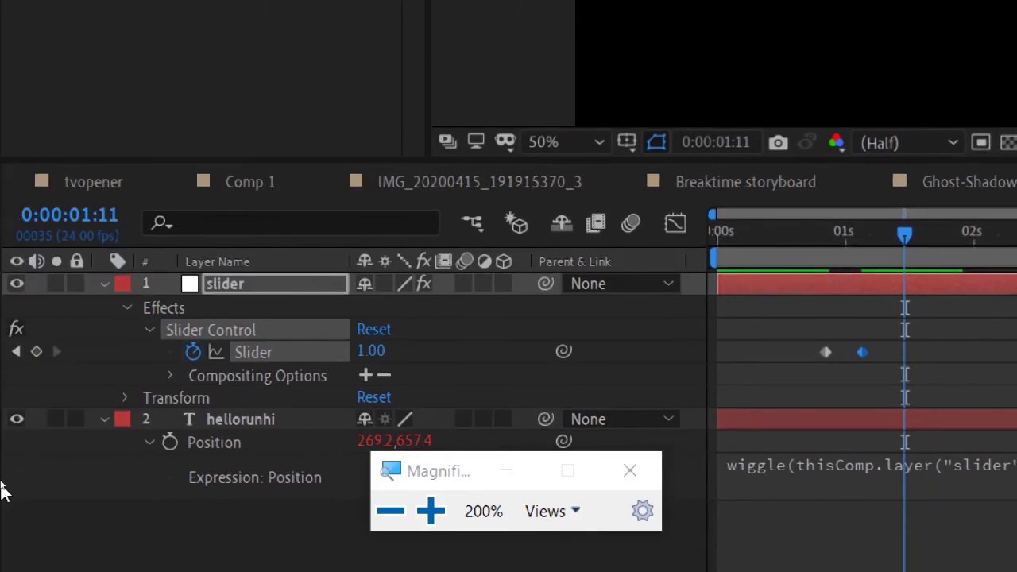
left_click(37, 352)
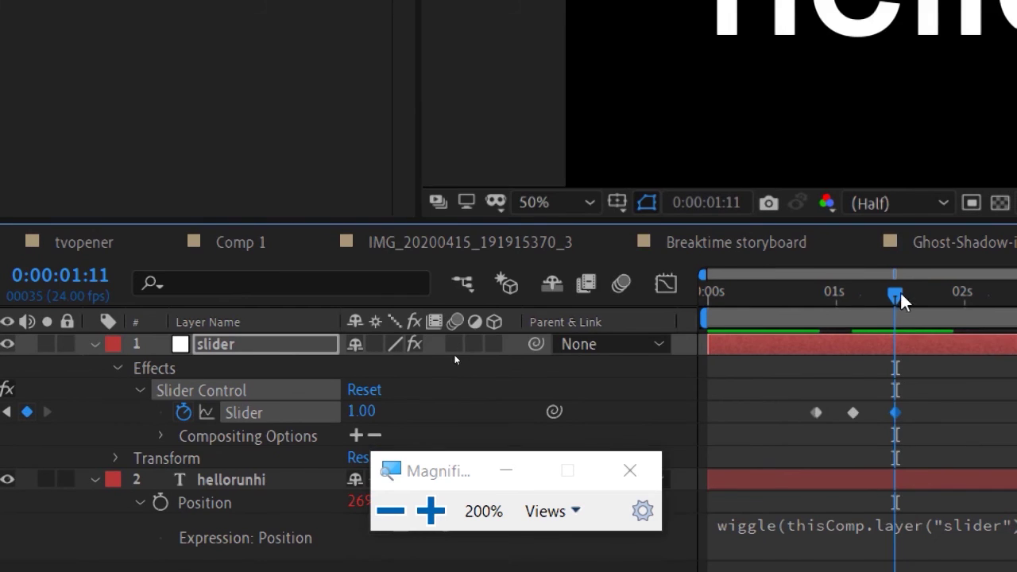
Step: Add a Slider keyframe of 0 at 1 second 17 frames
left_click(911, 235)
left_click_drag(902, 298, 917, 298)
left_click(13, 411)
left_click(350, 412)
type("0")
key("Return")
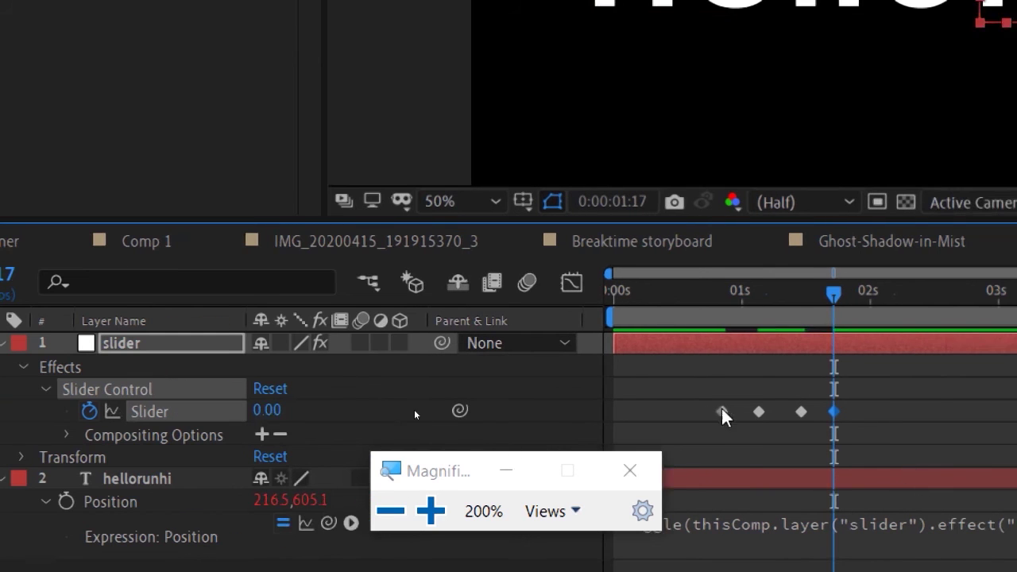
Step: Apply Easy Ease to the four Slider keyframes, trim the work area to about 2 seconds, and preview
left_click(778, 429)
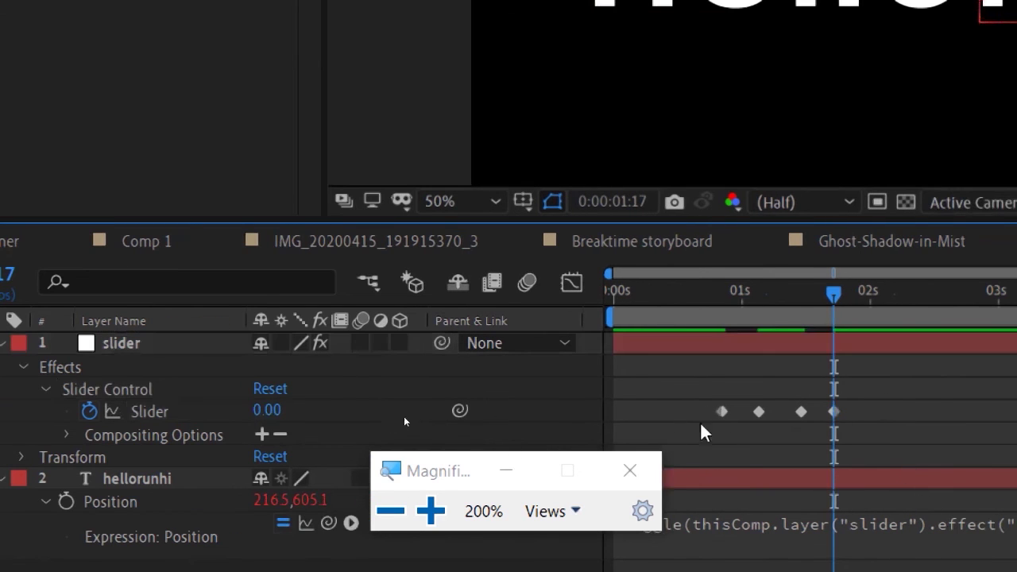
left_click_drag(866, 393, 715, 417)
right_click(721, 412)
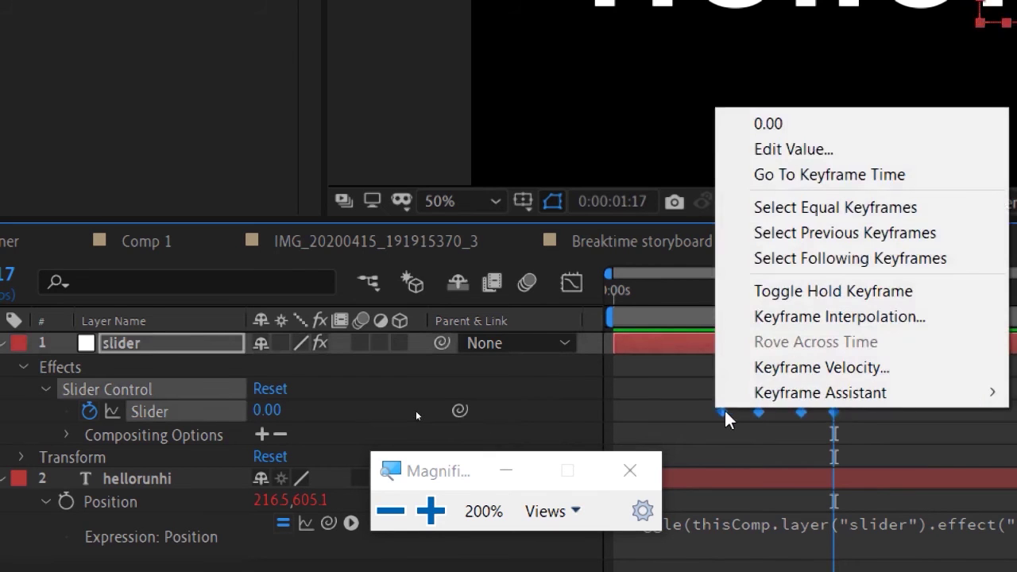
mouse_move(801, 395)
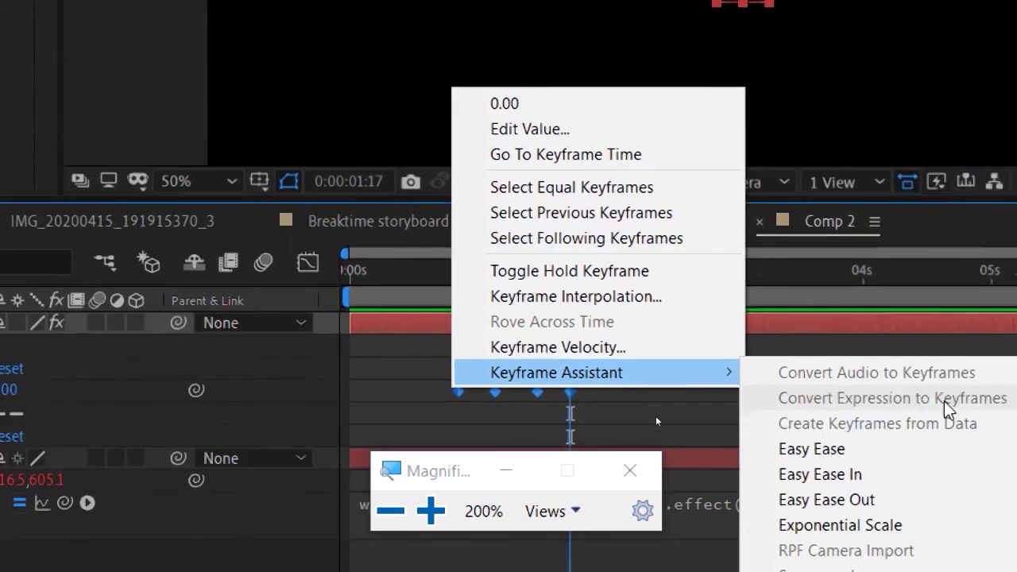
left_click(825, 450)
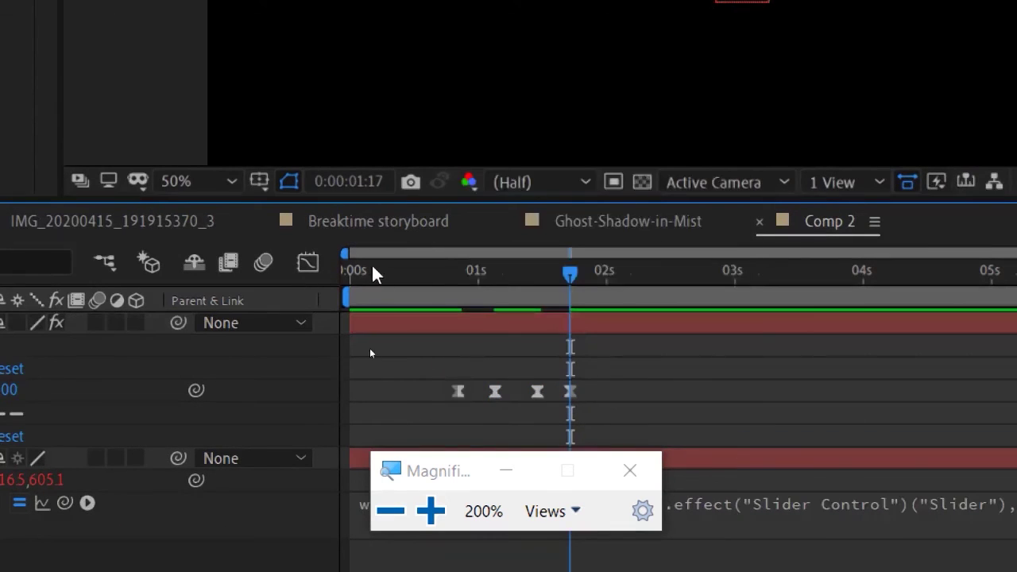
left_click(390, 511)
left_click_drag(1000, 364, 482, 397)
key("space")
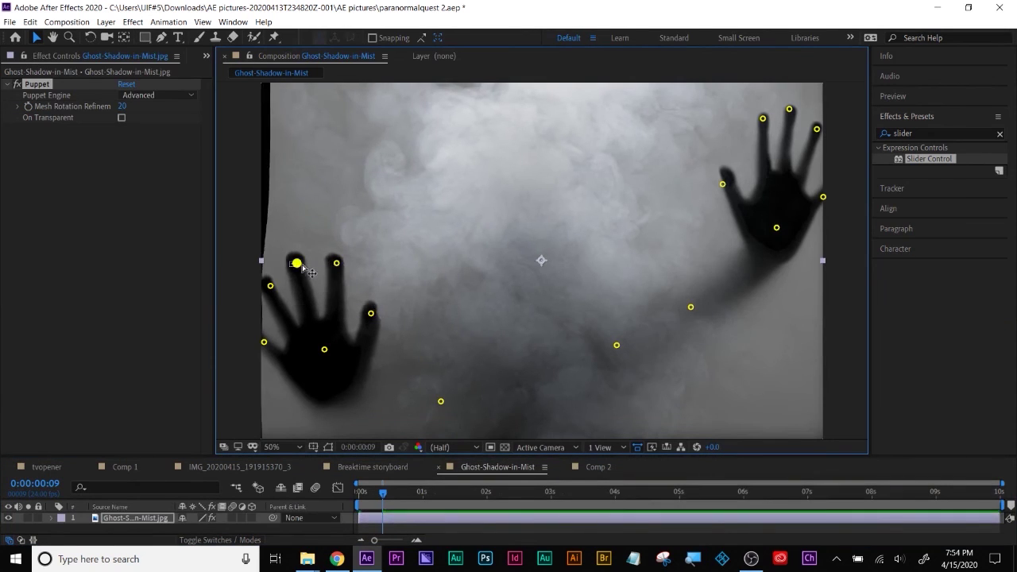
Step: Warp both ghost hands by pulling their puppet pins left and refining the finger pins
left_click_drag(295, 263, 271, 349)
left_click_drag(776, 228, 758, 232)
left_click_drag(722, 184, 704, 184)
mouse_move(763, 118)
left_mouse_down()
mouse_move(739, 121)
mouse_move(770, 109)
left_mouse_up()
left_click_drag(816, 129, 804, 126)
left_click_drag(824, 196, 807, 189)
left_click_drag(616, 344, 615, 325)
left_click_drag(690, 306, 698, 288)
left_click_drag(442, 402, 440, 395)
Step: Preview the warp, then at frame 9 stretch the left fingers upward and reshape right-hand fingers
left_click_drag(579, 458, 580, 447)
key("space")
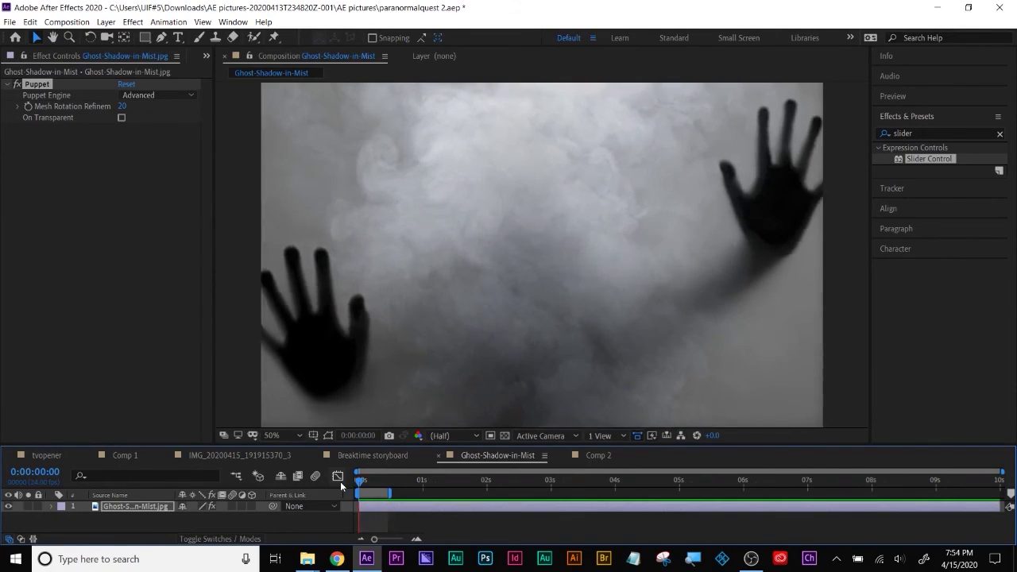
key("space")
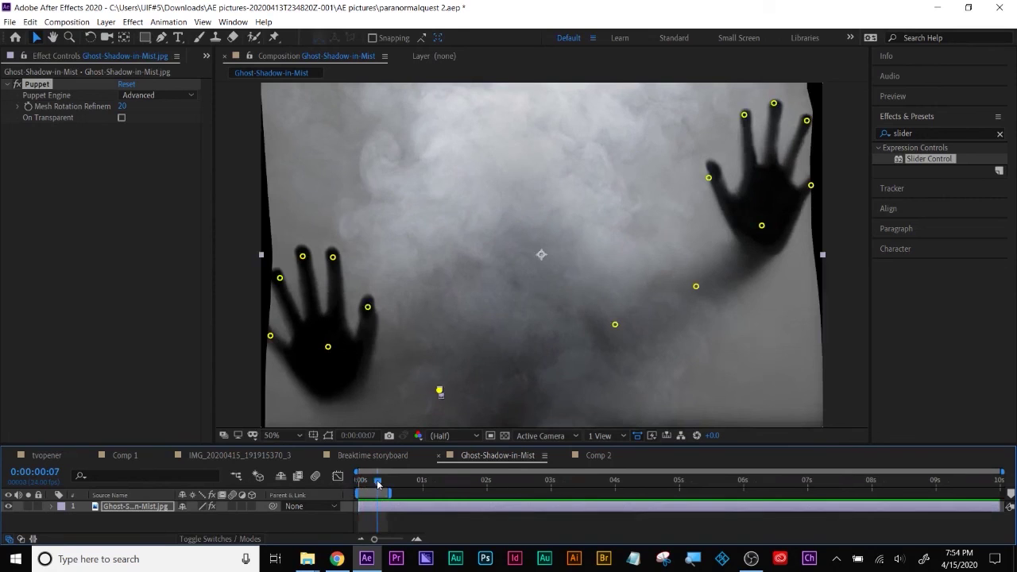
left_click_drag(378, 480, 386, 482)
left_click_drag(336, 256, 302, 160)
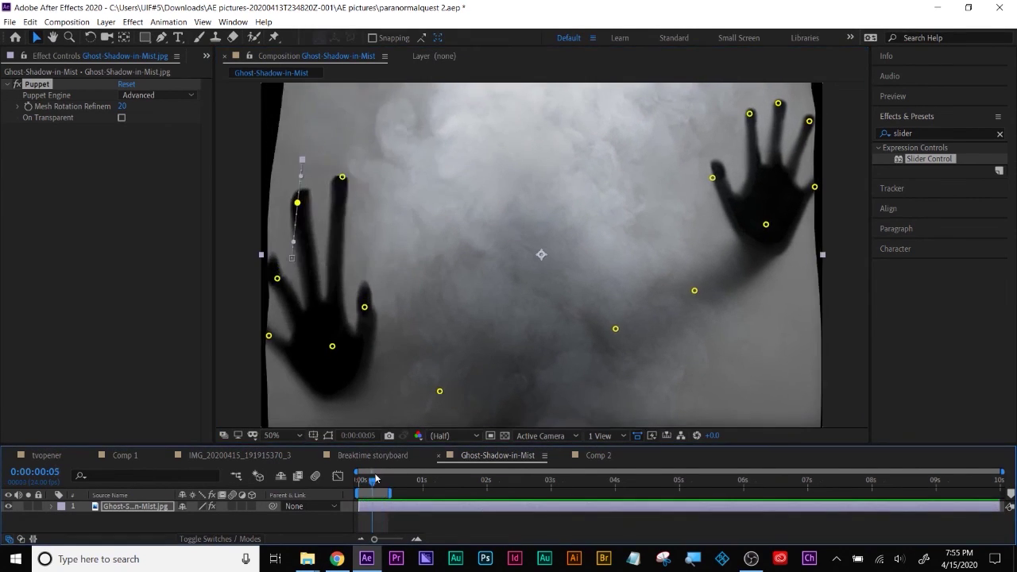
left_click_drag(705, 177, 682, 125)
left_click_drag(769, 103, 768, 98)
Step: Preview the warped hands from the first frame and scrub through the animation with pins hidden
key("comma")
key("Home")
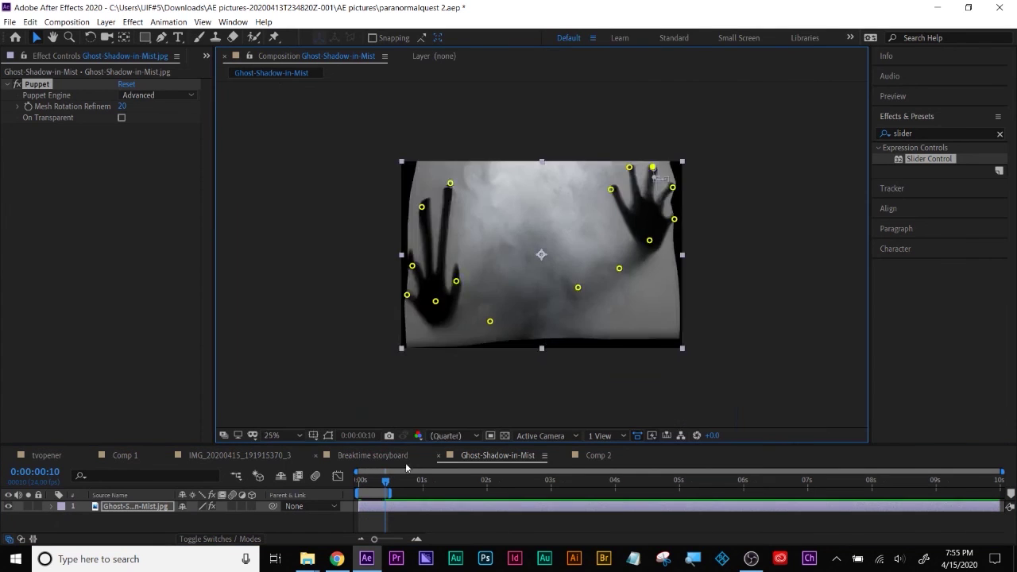
key("space")
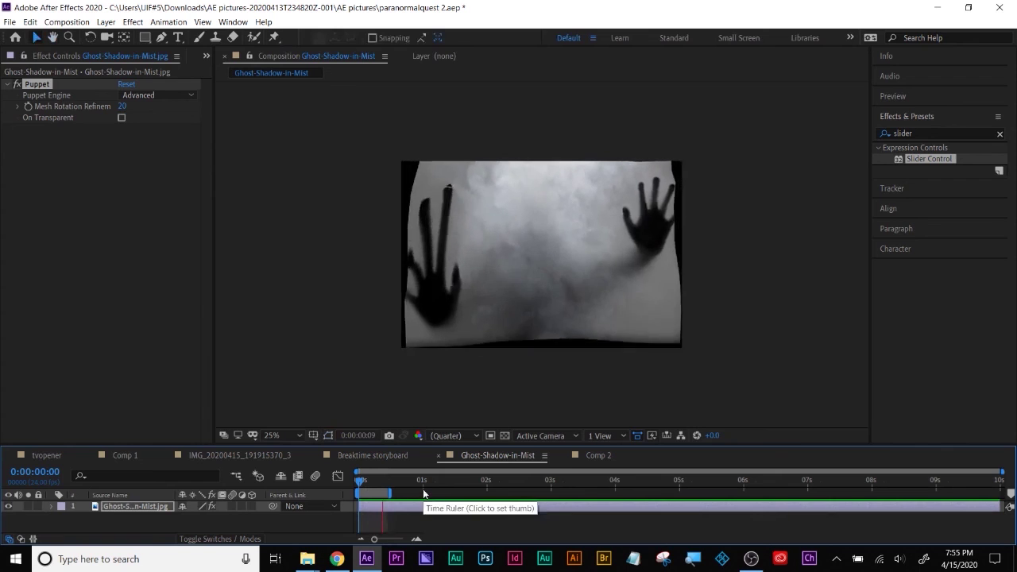
key("space")
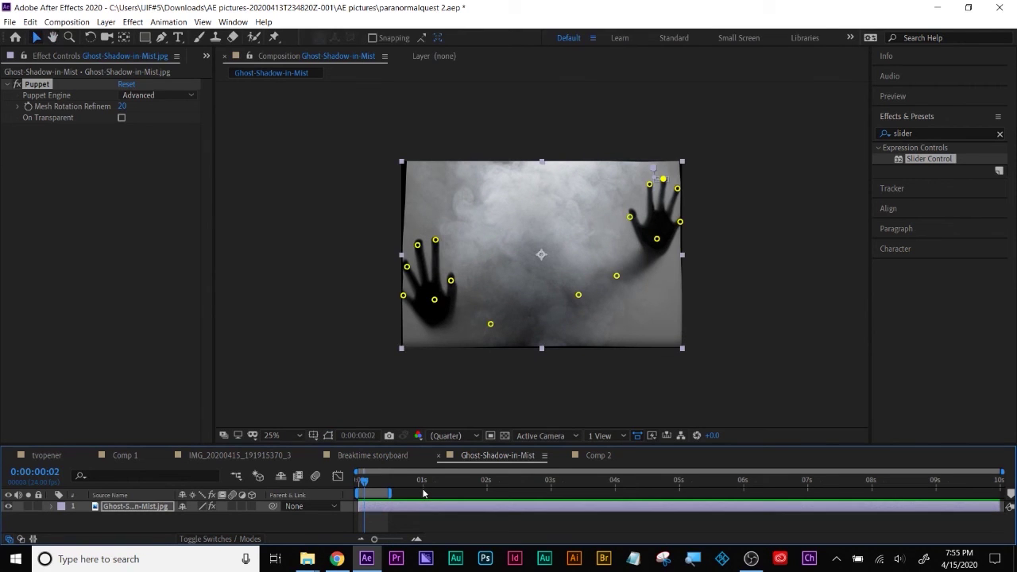
left_click(383, 516)
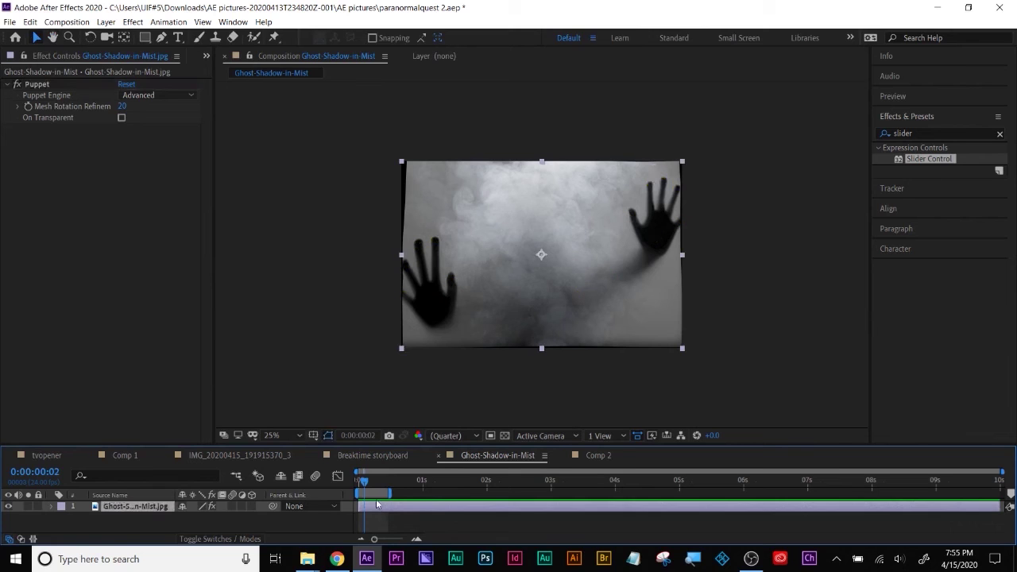
left_click_drag(364, 485, 353, 486)
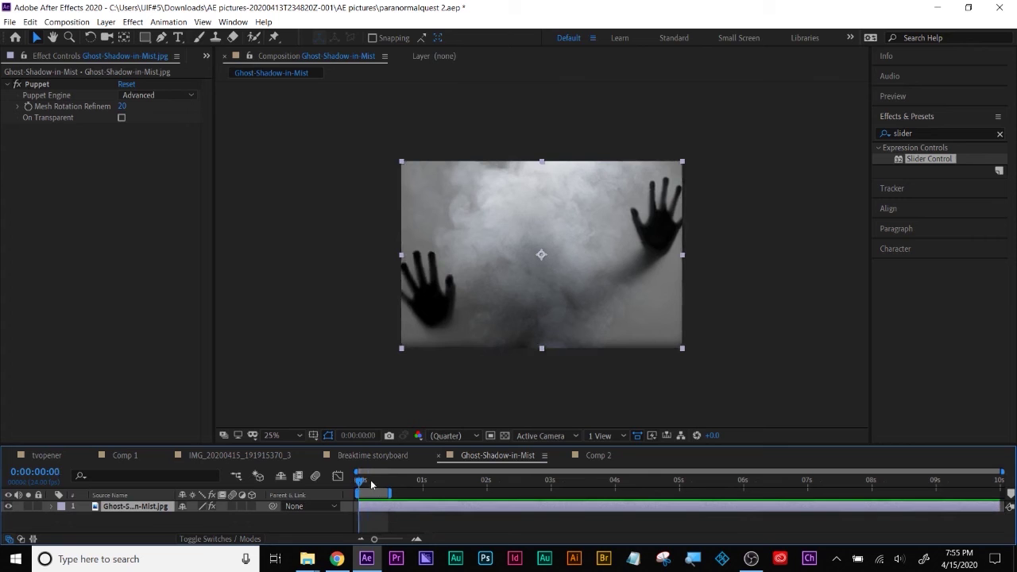
left_click(362, 480)
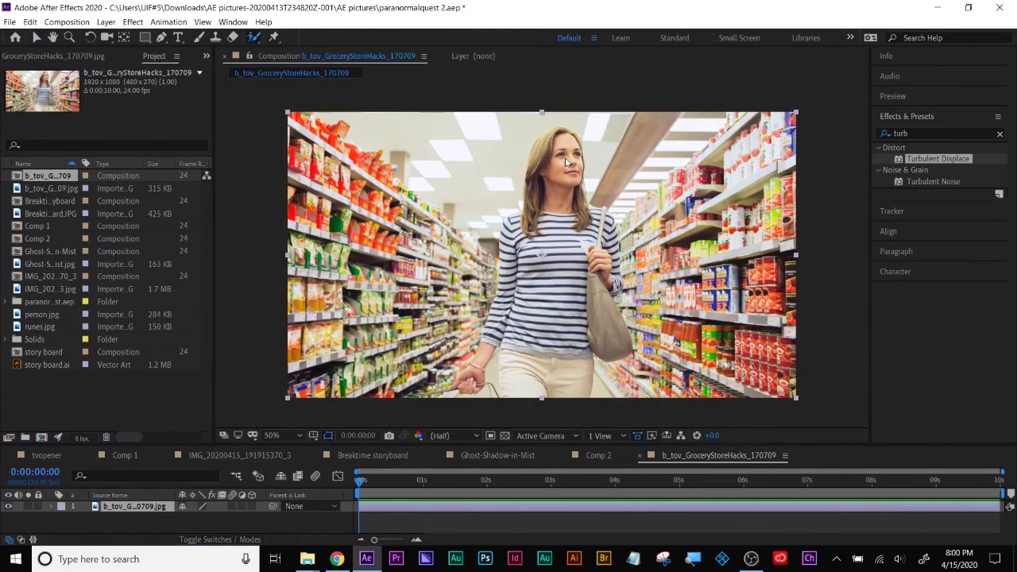
Step: Paint Roto Brush strokes over the woman in the grocery footage, including her body and hair top
double_click(373, 506)
left_click_drag(561, 150, 549, 336)
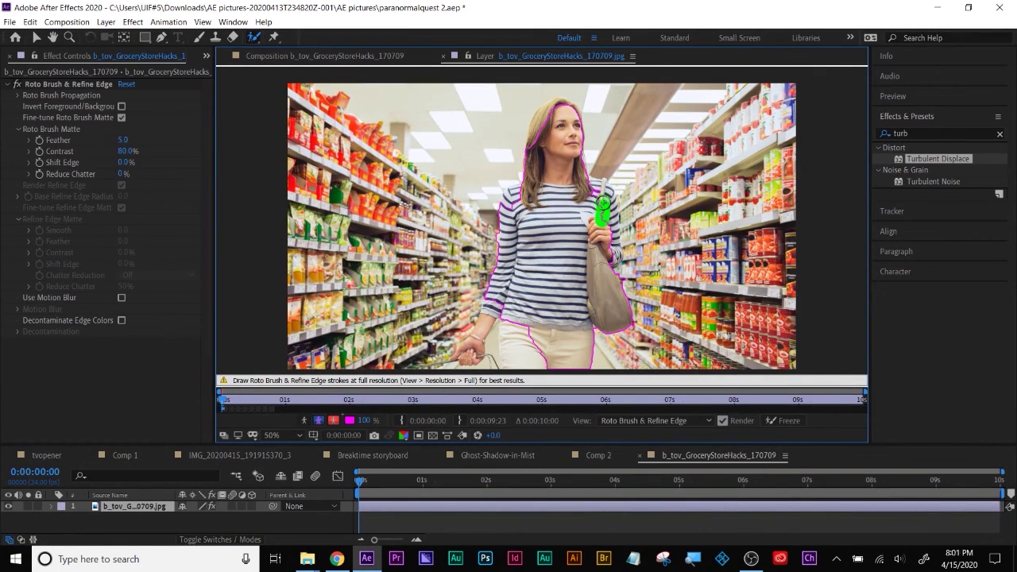
scroll(493, 310, "up", 2)
mouse_move(533, 289)
left_mouse_down()
mouse_move(456, 266)
mouse_move(436, 242)
left_mouse_up()
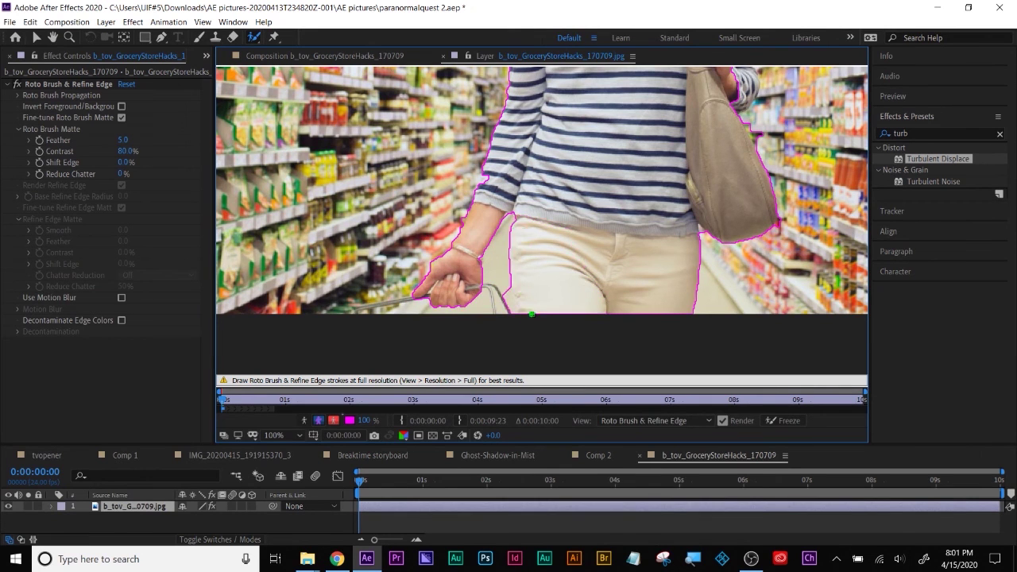
scroll(533, 314, "up", 5)
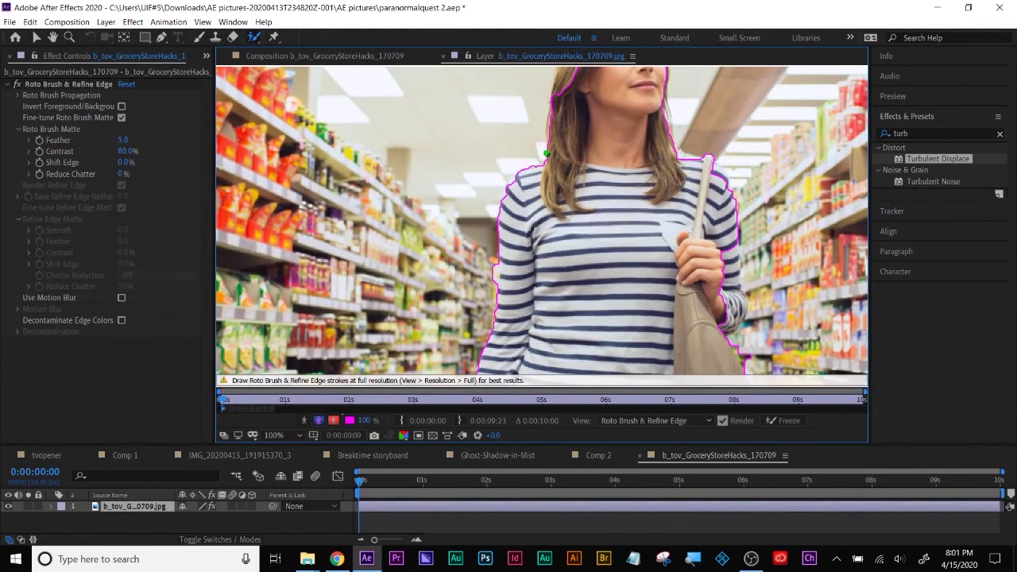
scroll(747, 143, "up", 3)
left_click_drag(616, 101, 599, 127)
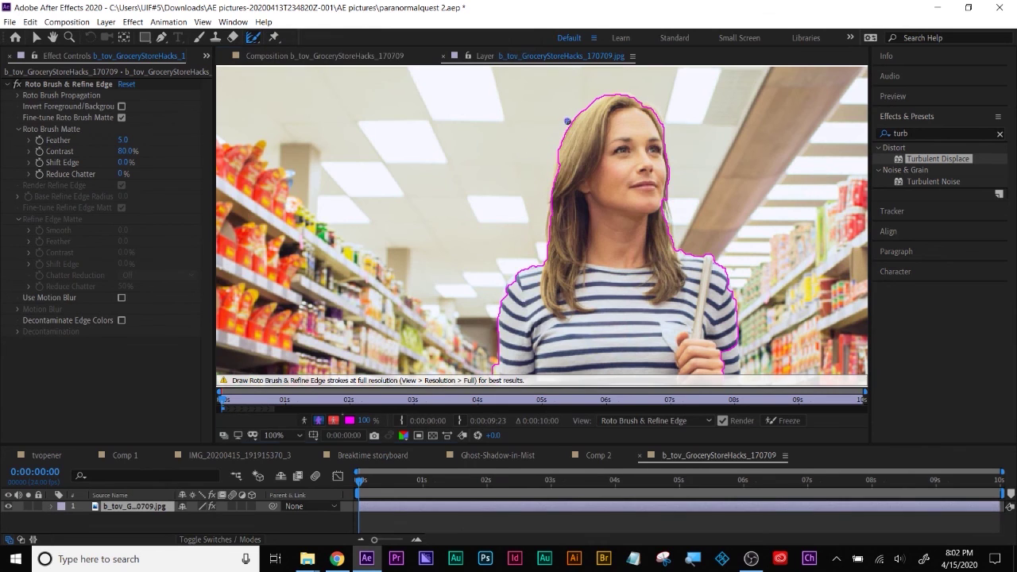
Step: Trace Refine Edge strokes along both sides of her hair and return to the composition view
left_click_drag(591, 103, 527, 254)
mouse_move(608, 87)
left_mouse_down()
mouse_move(681, 114)
mouse_move(727, 350)
left_mouse_up()
mouse_move(548, 246)
left_mouse_down()
mouse_move(488, 318)
mouse_move(439, 215)
left_mouse_up()
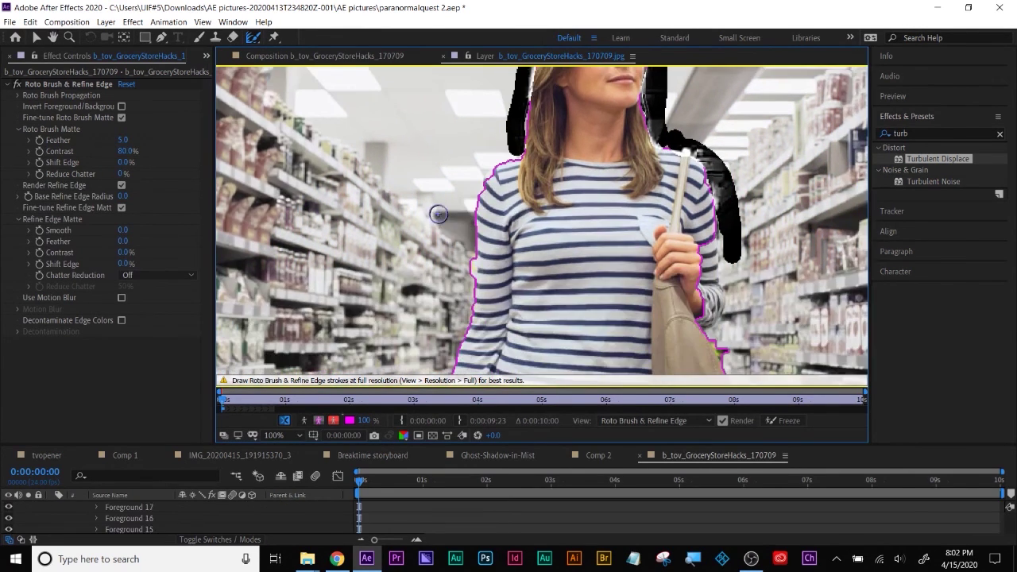
key("comma")
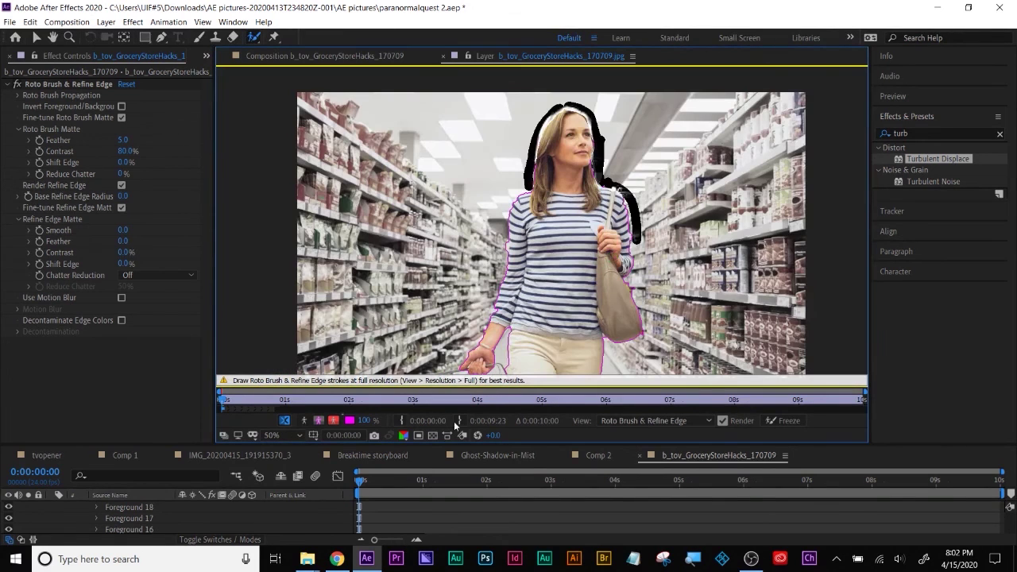
left_click(357, 57)
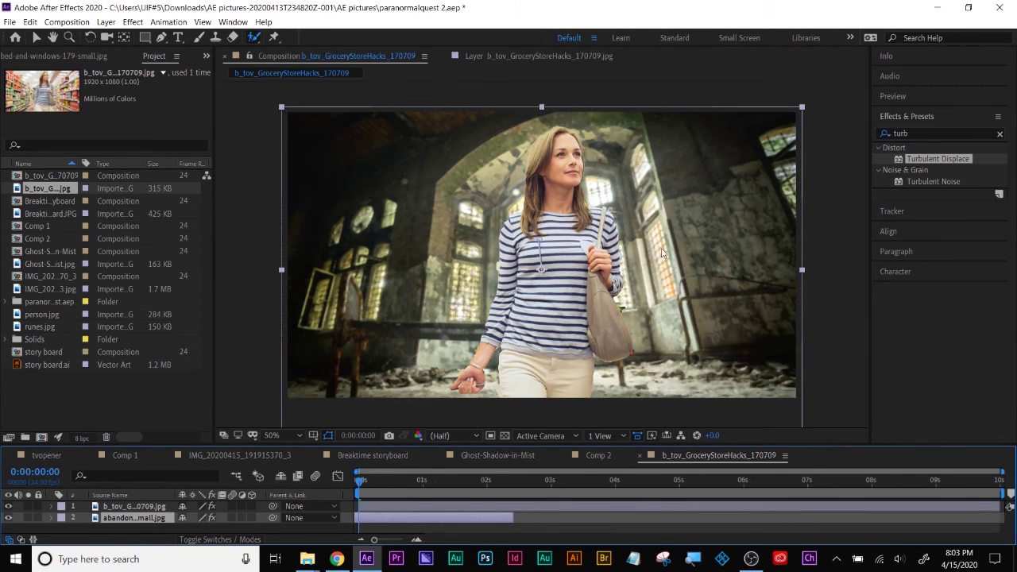
Step: Search 'cc light' and apply CC Light Rays to the woman's layer
left_click(913, 133)
type("cc light")
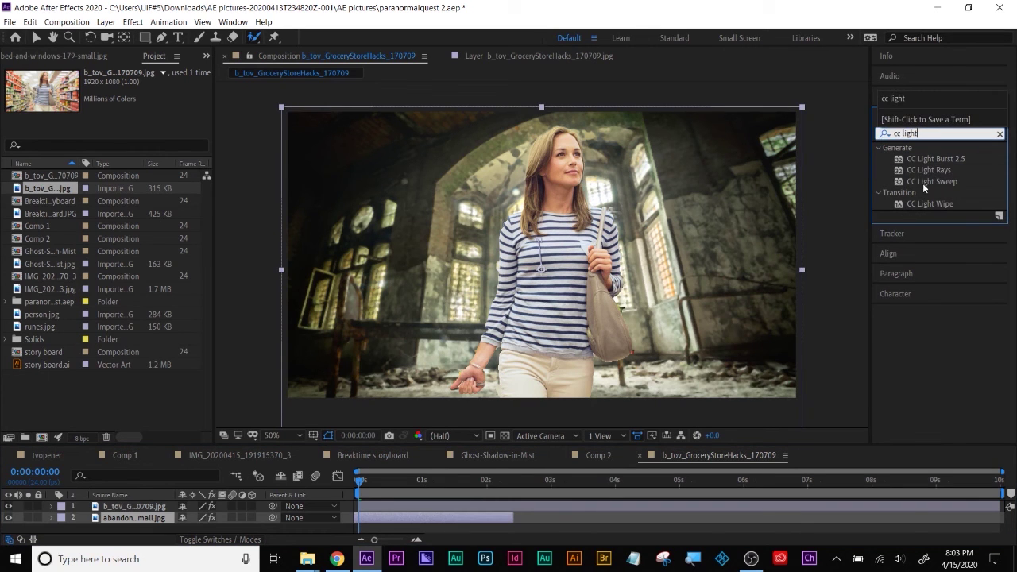
left_click_drag(928, 170, 433, 421)
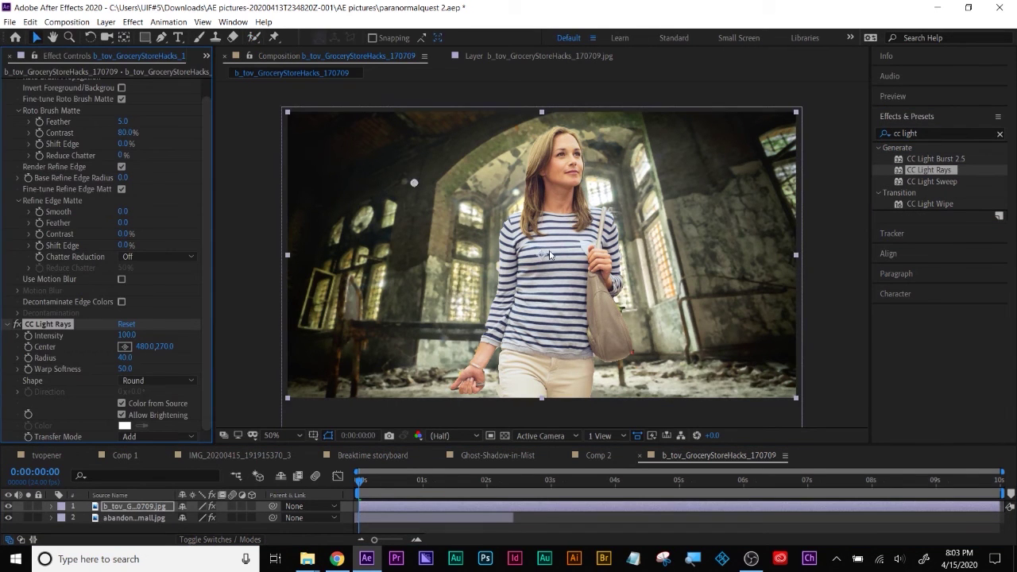
Step: Place the light-ray centre above her head, keyframe it, and preview the animation
left_click(124, 347)
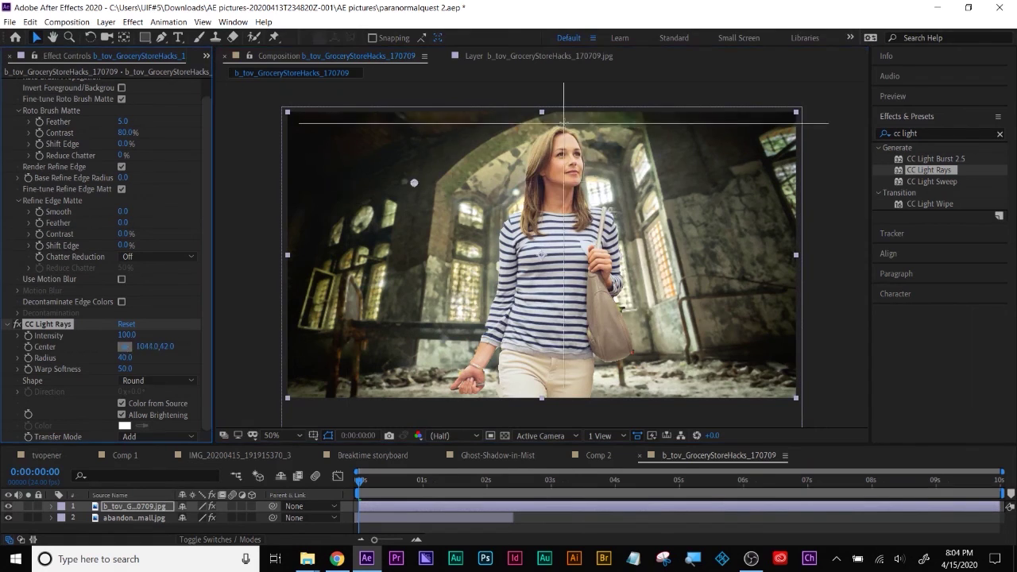
left_click(606, 213)
left_click_drag(605, 213, 561, 135)
left_click(28, 347)
key("space")
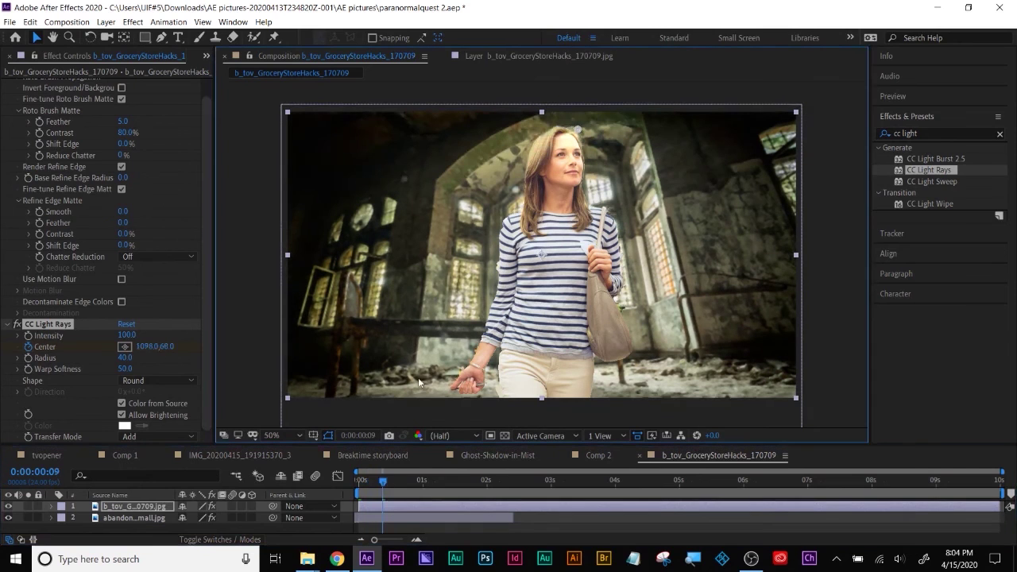
left_click(537, 340)
key("space")
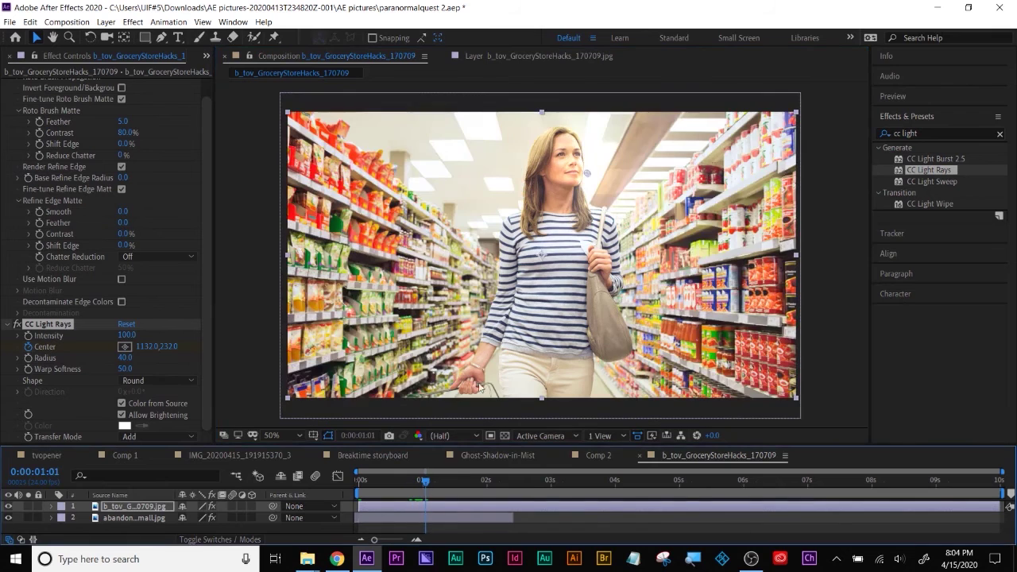
left_click_drag(423, 482, 364, 486)
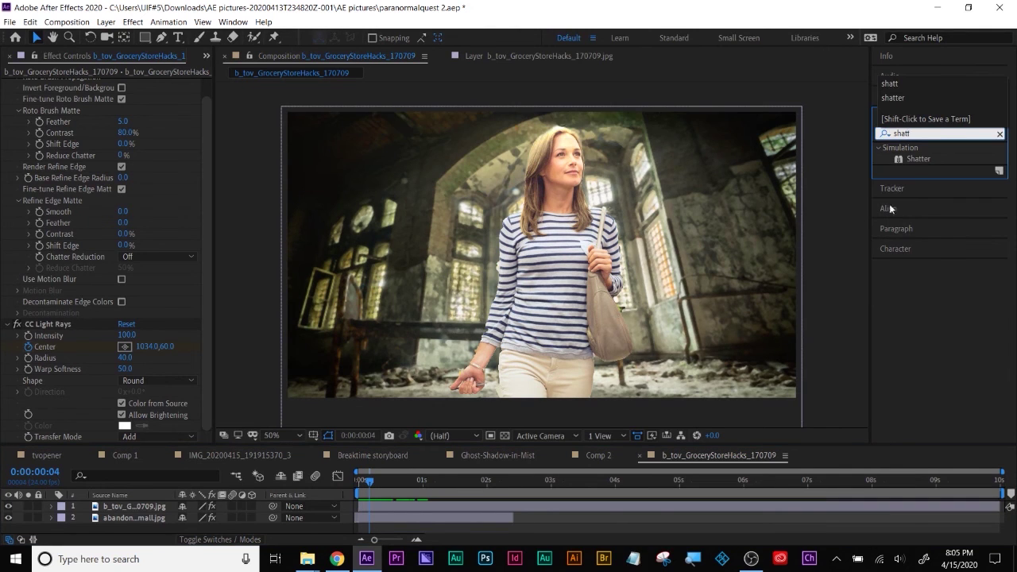
Step: Apply Shatter to the woman's layer, lower CC Light Rays radius to 4, and view Shatter as Rendered
left_click_drag(916, 161, 367, 507)
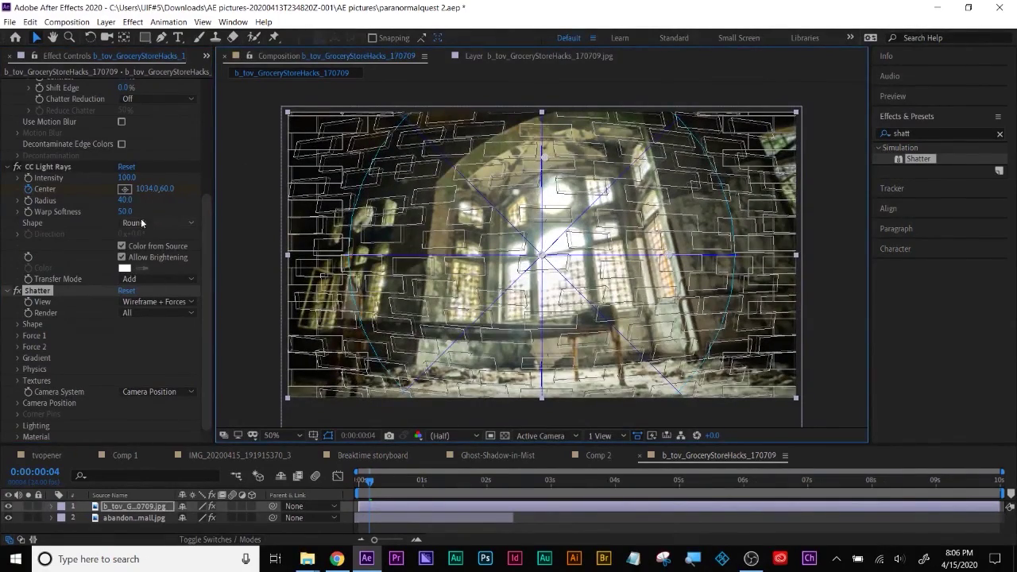
left_click_drag(128, 203, 113, 208)
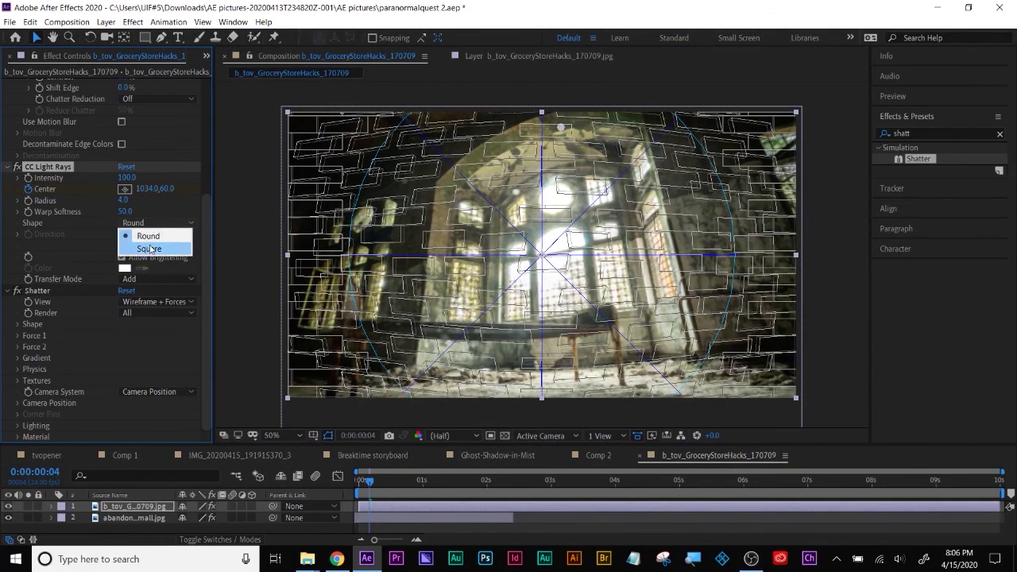
left_click(154, 207)
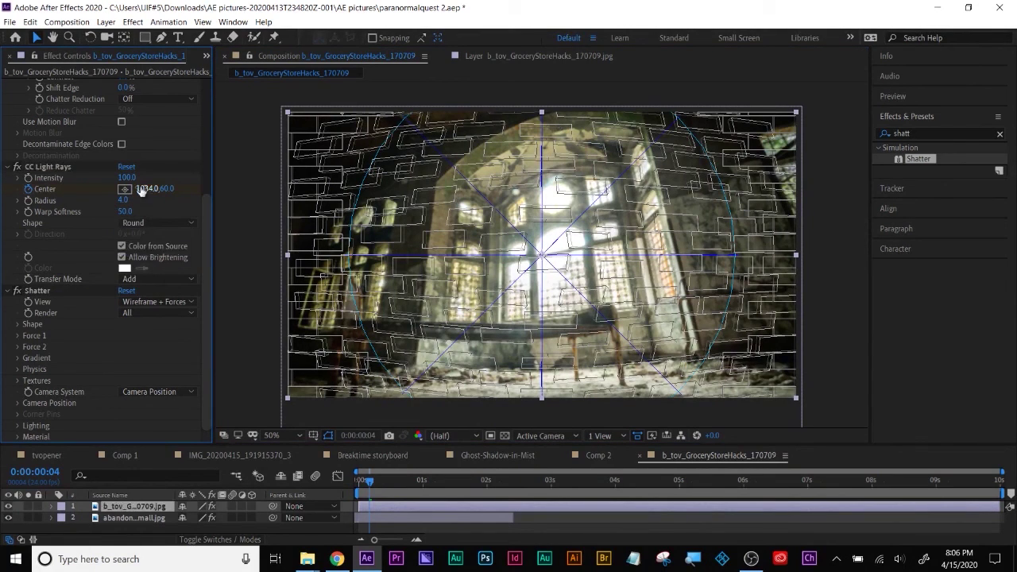
left_click(10, 169)
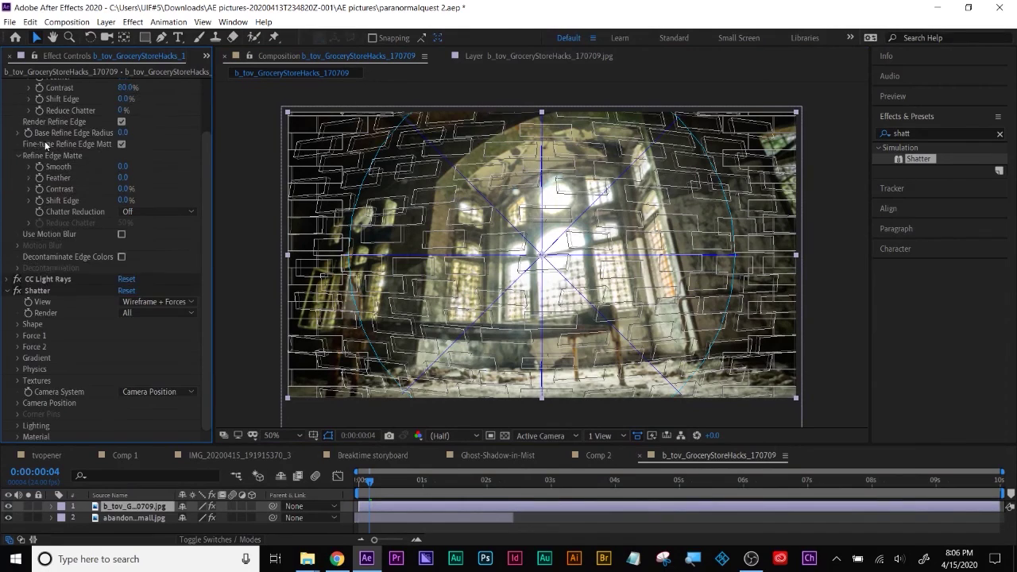
scroll(18, 117, "up", 2)
left_click(10, 84)
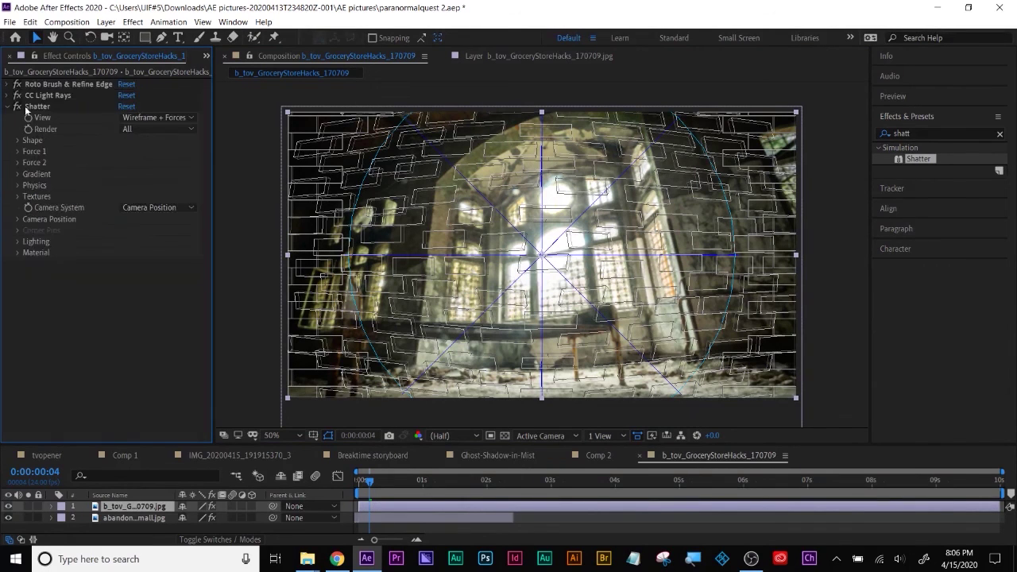
left_click(153, 119)
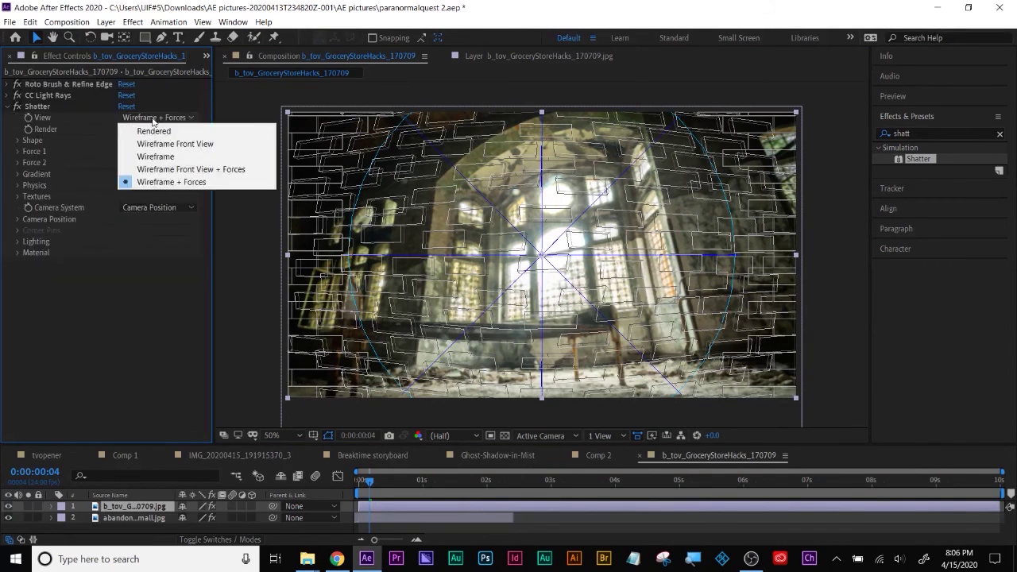
left_click(153, 132)
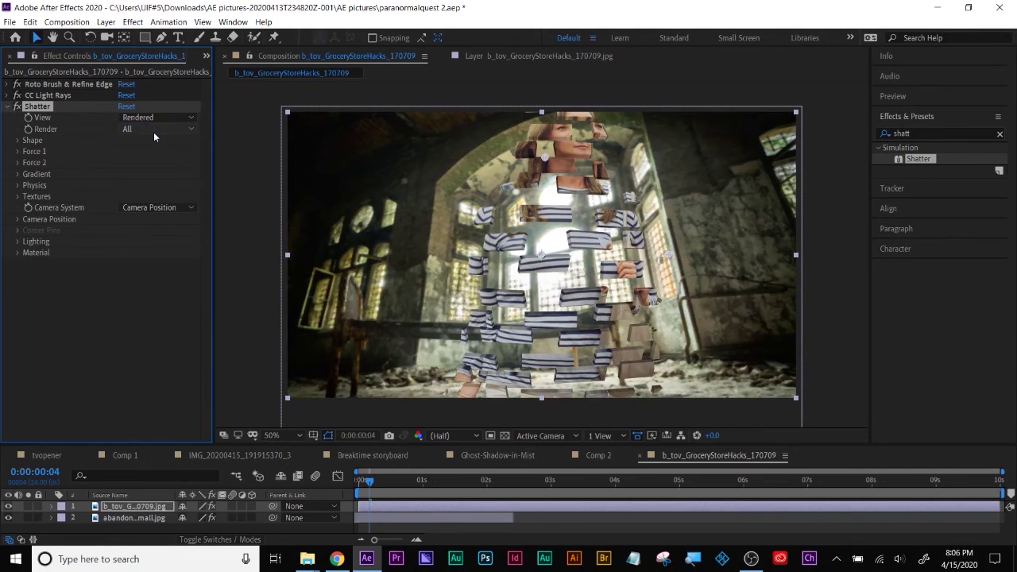
Step: Position Shatter's Force 1 at the woman's head with radius 0.15 and strength 1.80
left_click(19, 152)
left_click(124, 163)
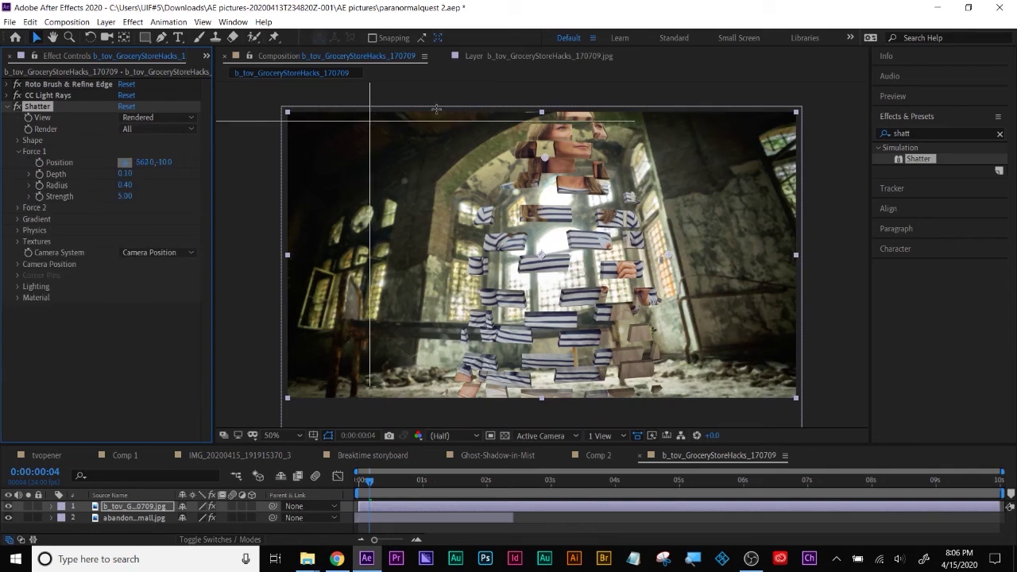
left_click(577, 110)
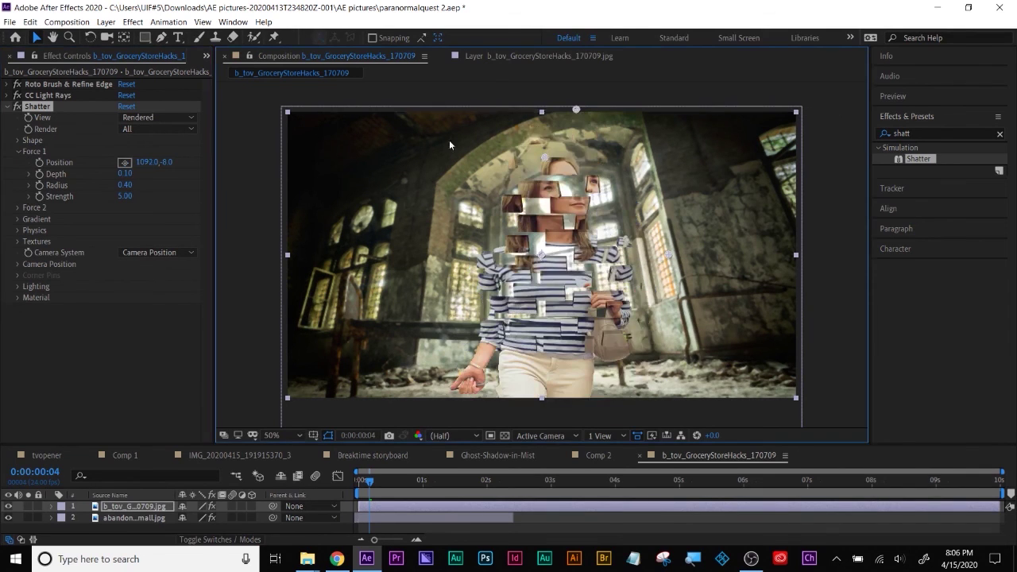
left_click_drag(125, 185, 93, 188)
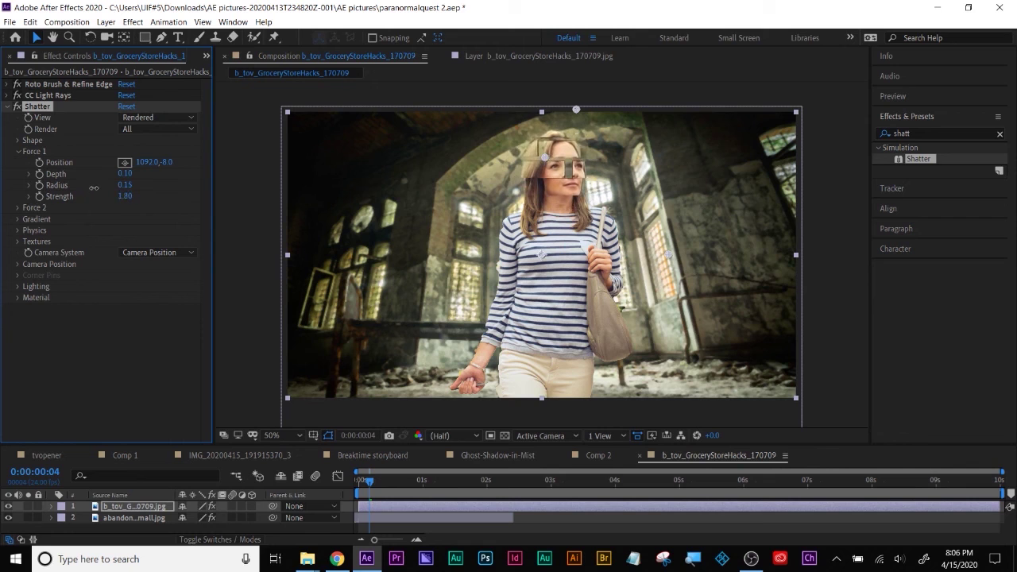
Step: Set the Shatter pattern to Glass and raise Repetitions to 16.80
left_click(17, 141)
left_click(144, 152)
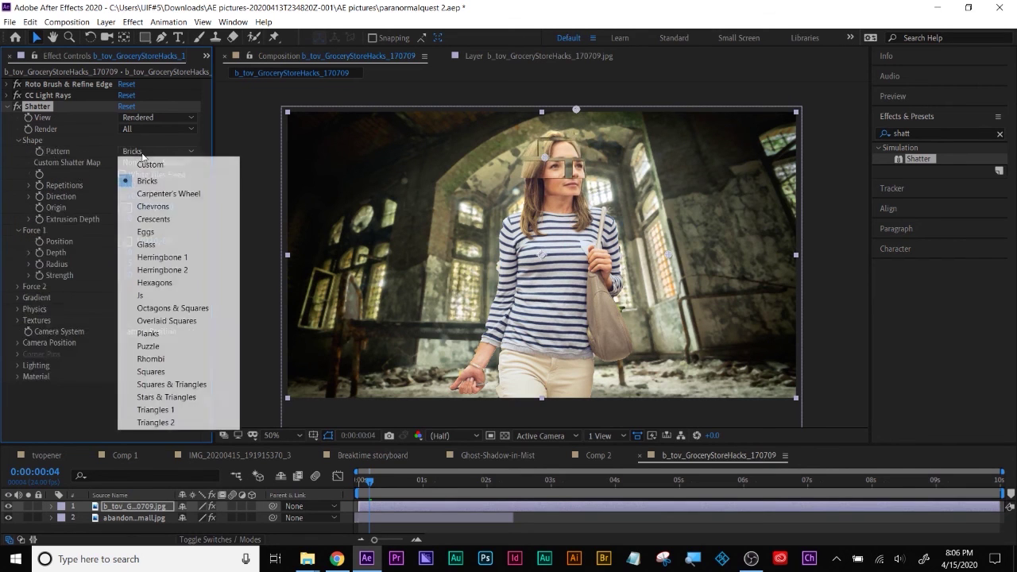
left_click(149, 207)
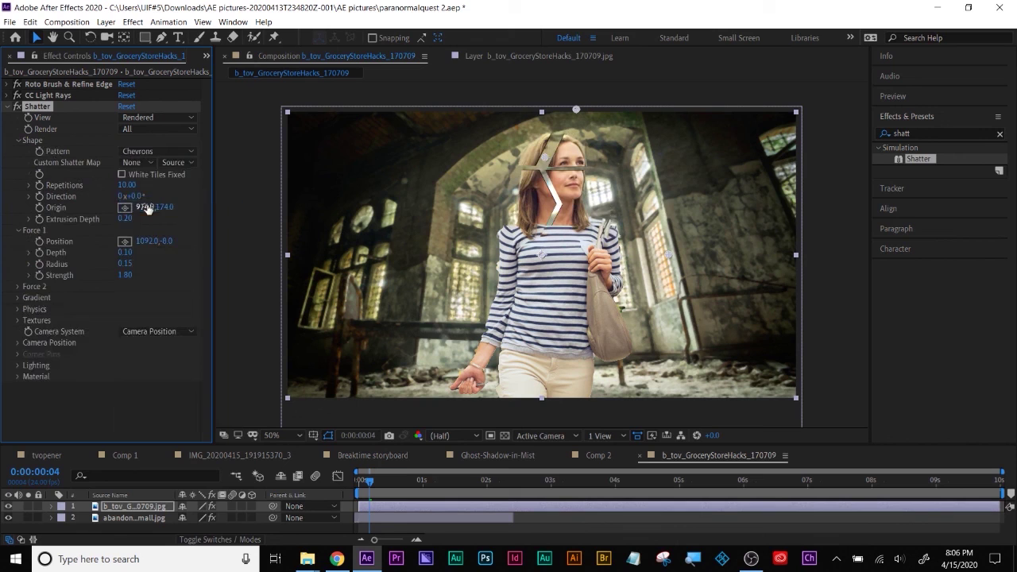
left_click(142, 159)
left_click(154, 244)
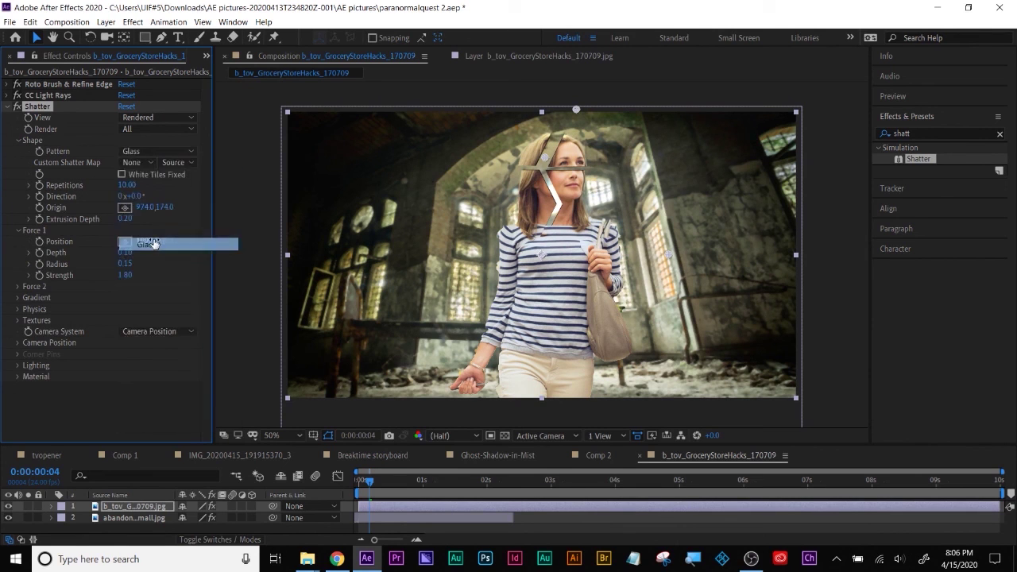
left_click_drag(127, 189, 166, 180)
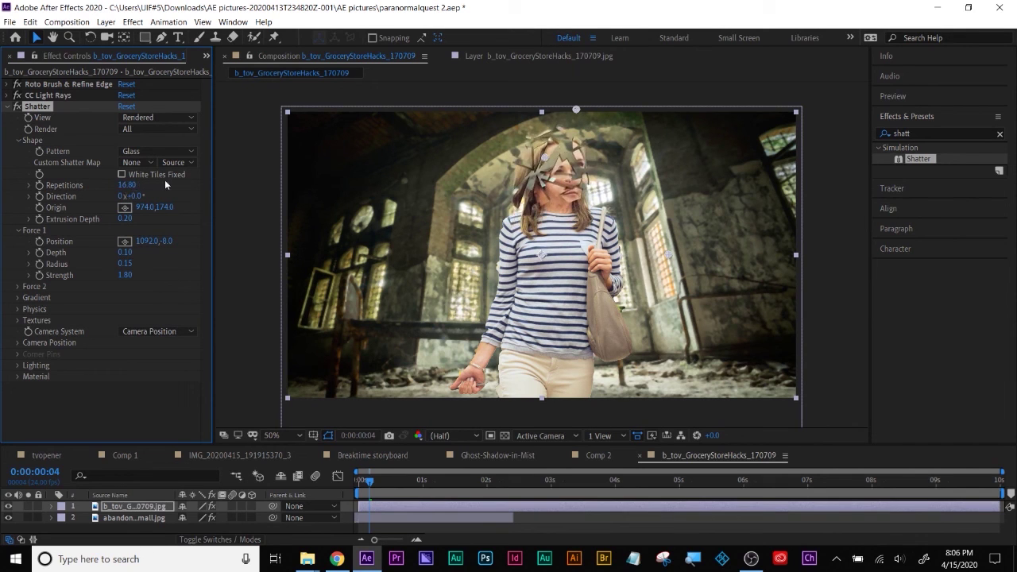
Step: Limit the work area to the first second and preview the shatter from frame 0
left_click_drag(368, 482, 410, 478)
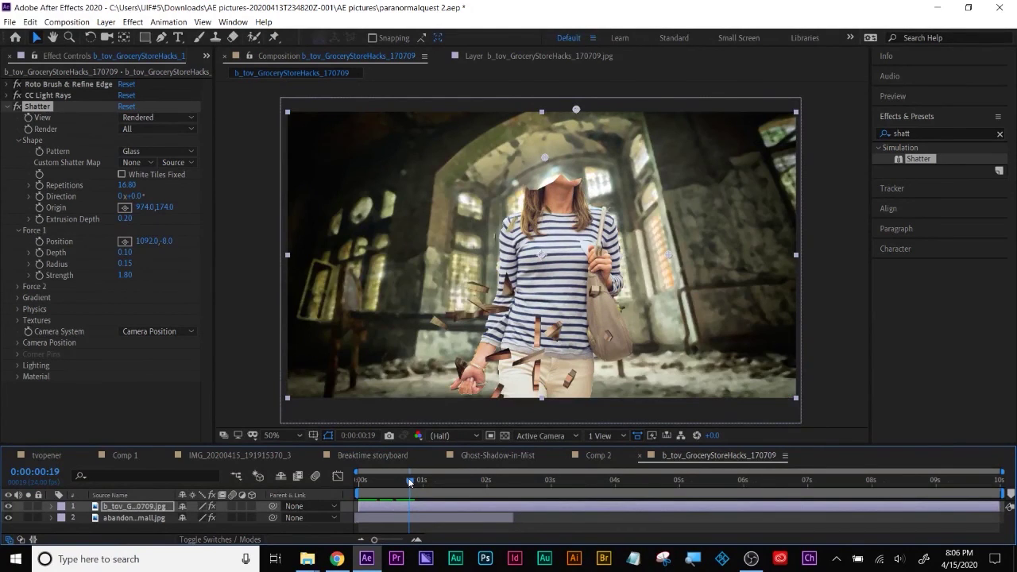
left_click_drag(1004, 495, 418, 510)
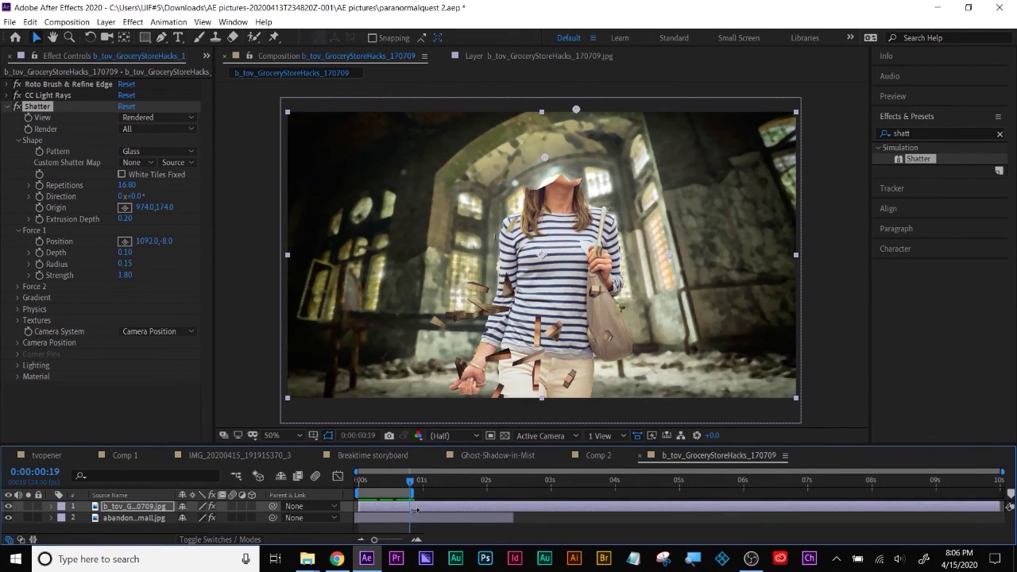
left_click_drag(377, 479, 352, 483)
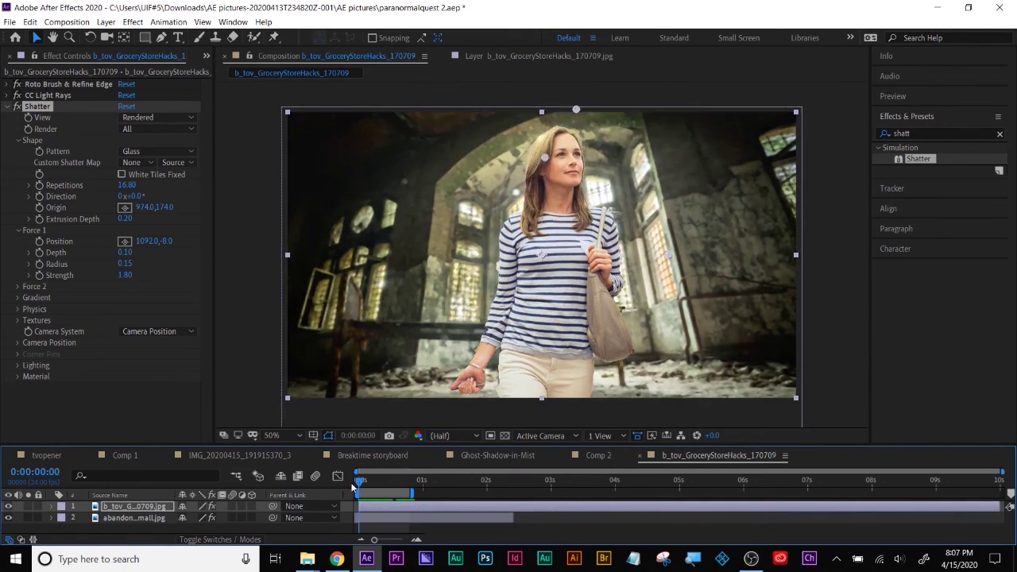
key("space")
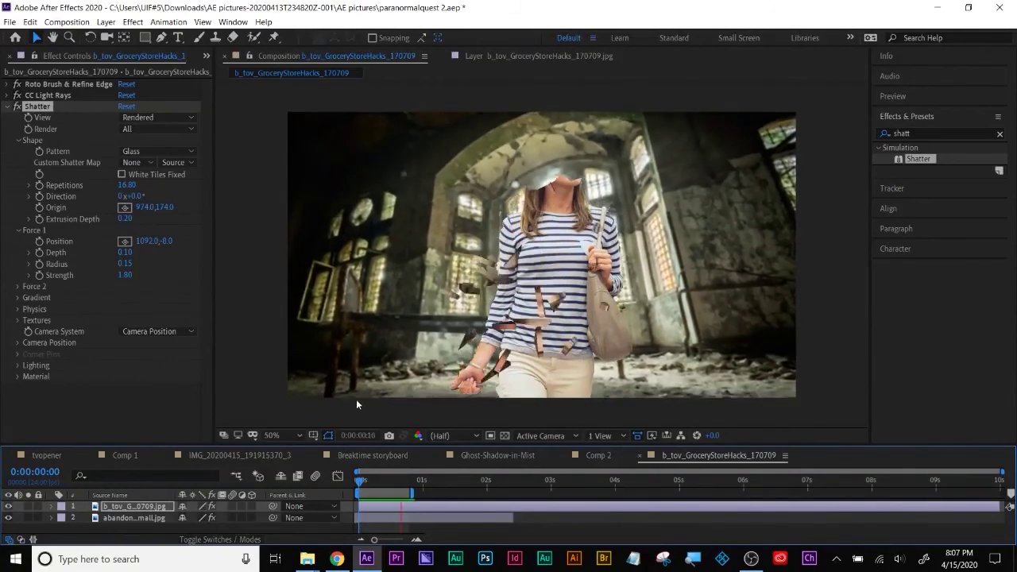
Step: Adjust Force 1 radius and set its strength to 5.20 while checking the shards around frames 8-9
left_click_drag(372, 484, 381, 482)
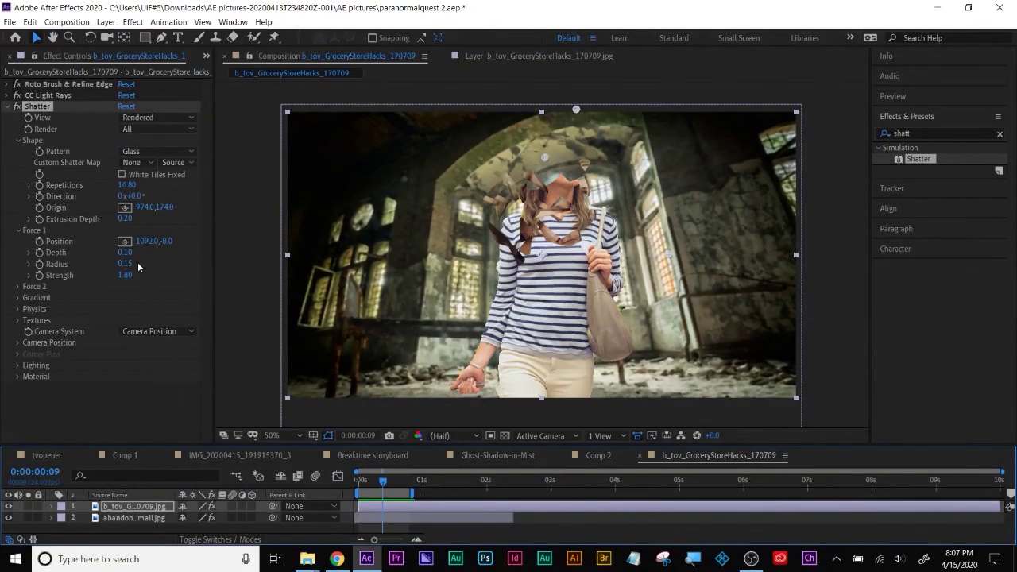
left_click_drag(132, 265, 129, 262)
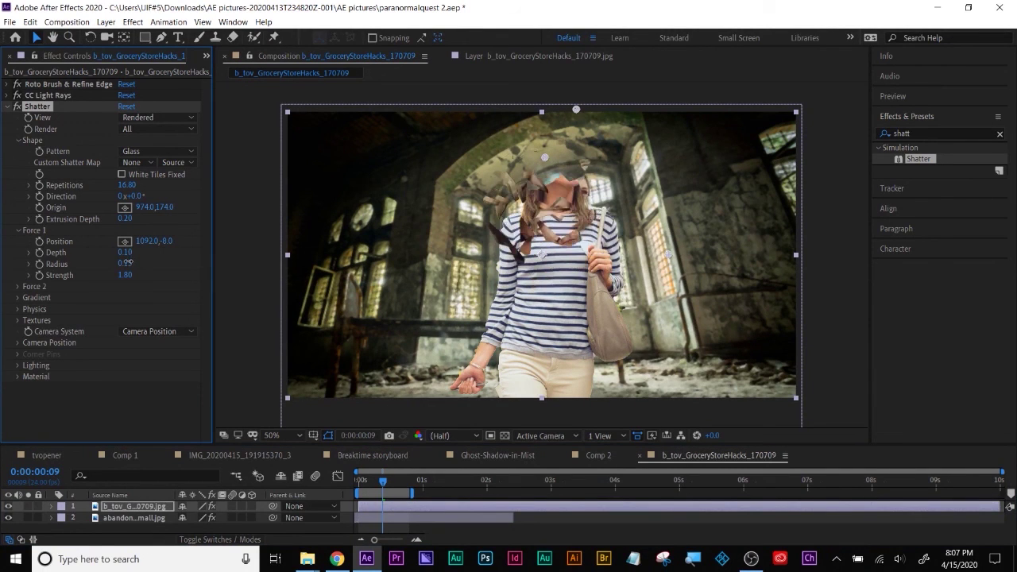
left_click_drag(126, 275, 143, 269)
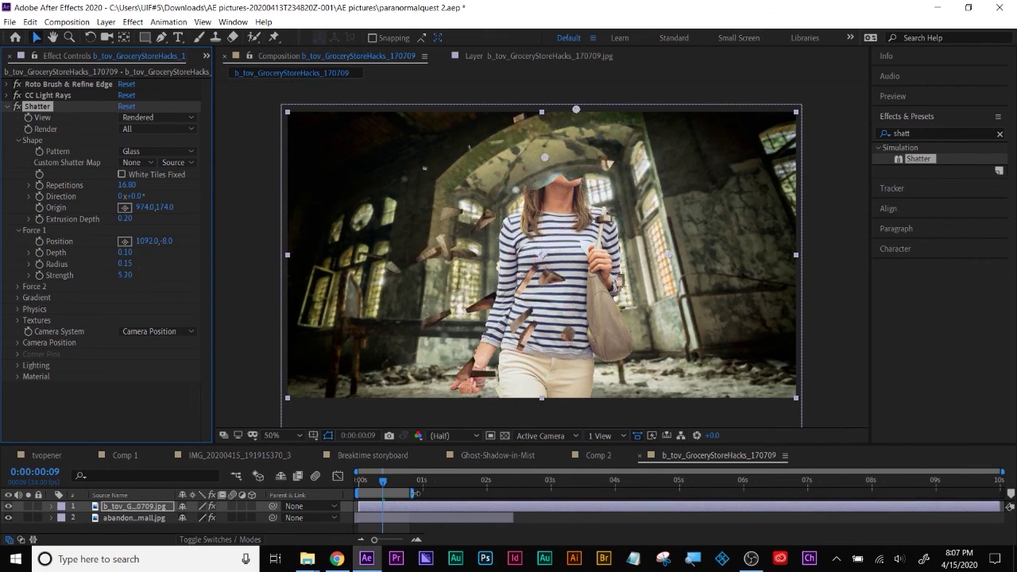
left_click(380, 481)
left_click_drag(380, 483, 356, 480)
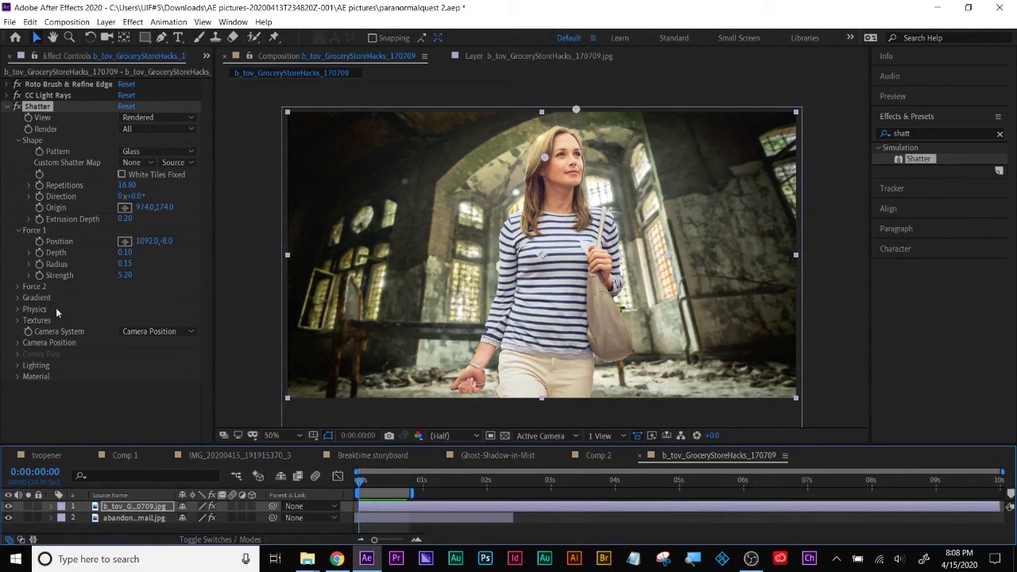
Step: Place Force 2 near the woman's hands with radius 0.19 and strength 1.80
left_click(19, 288)
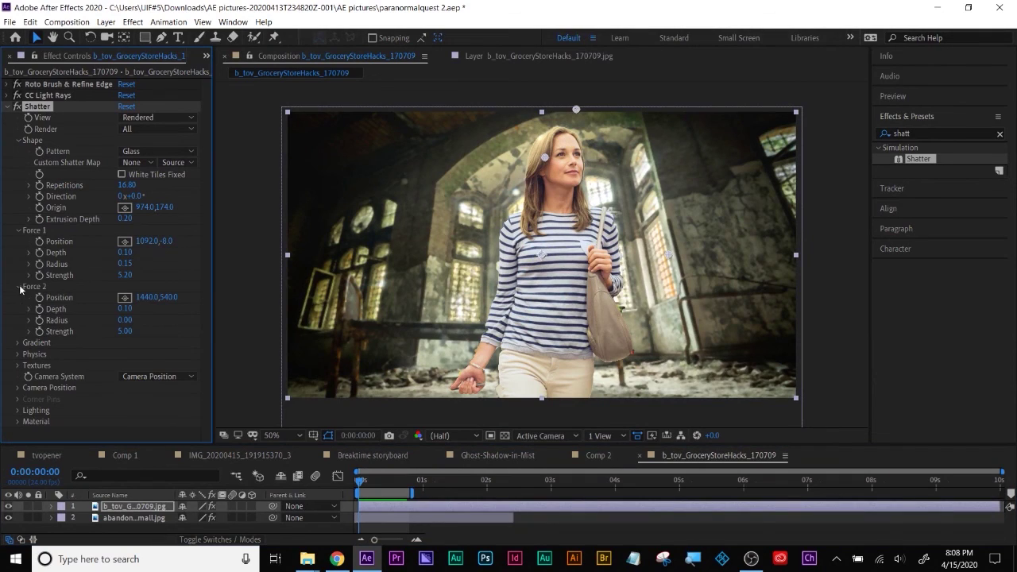
left_click(124, 297)
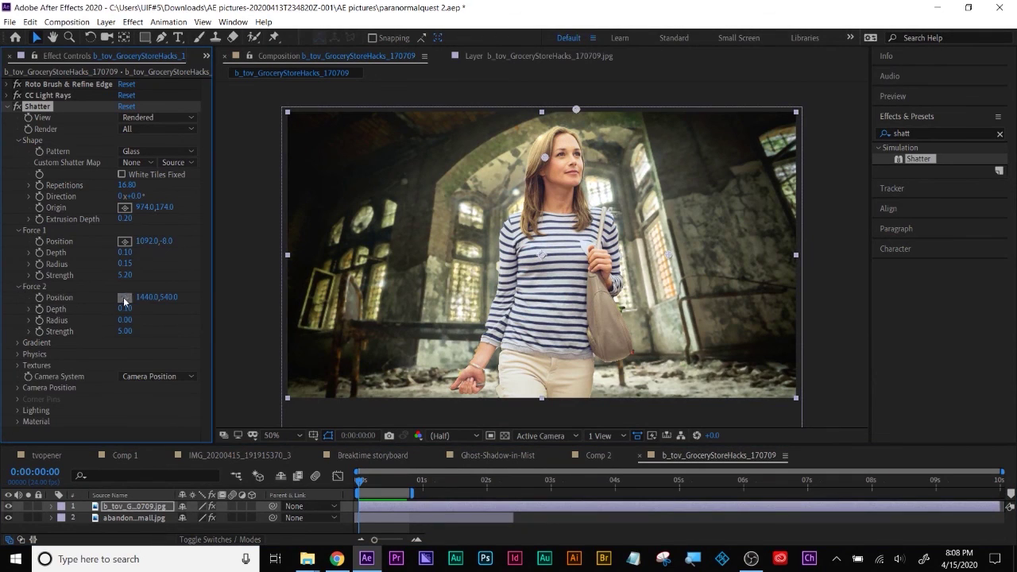
left_click(462, 385)
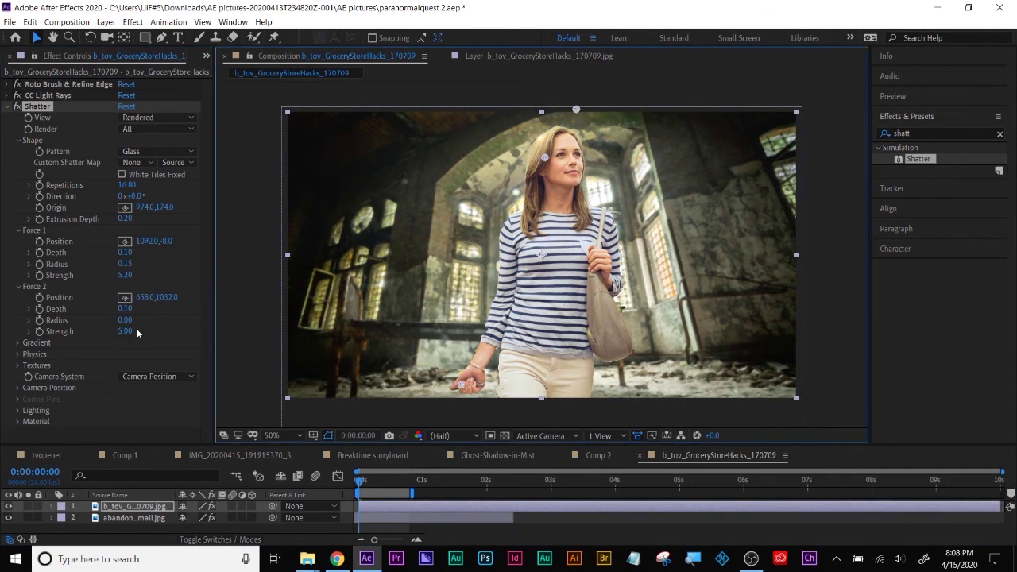
left_click(366, 480)
left_click_drag(366, 480, 372, 480)
left_click_drag(129, 322, 142, 319)
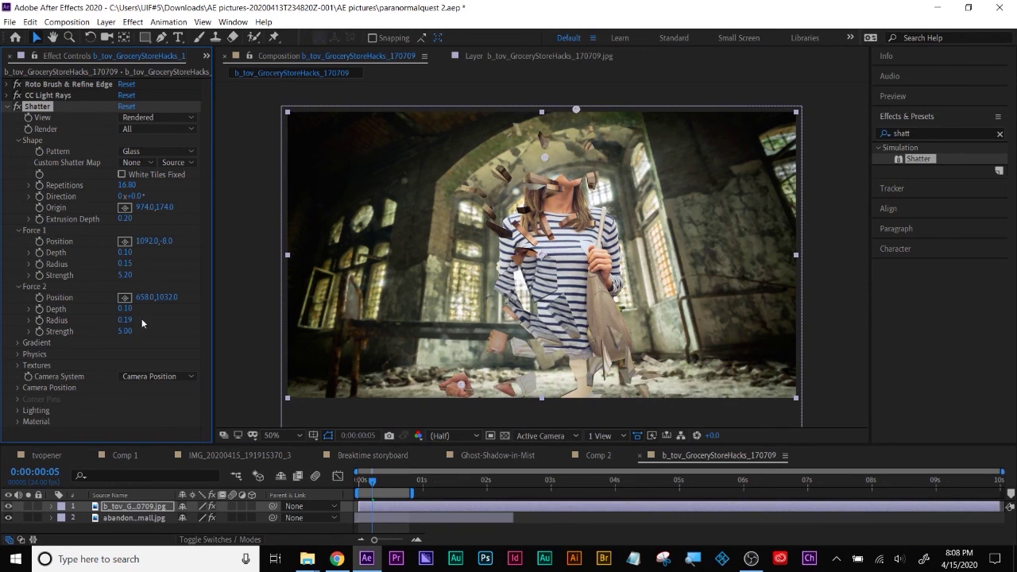
left_click_drag(124, 330, 111, 330)
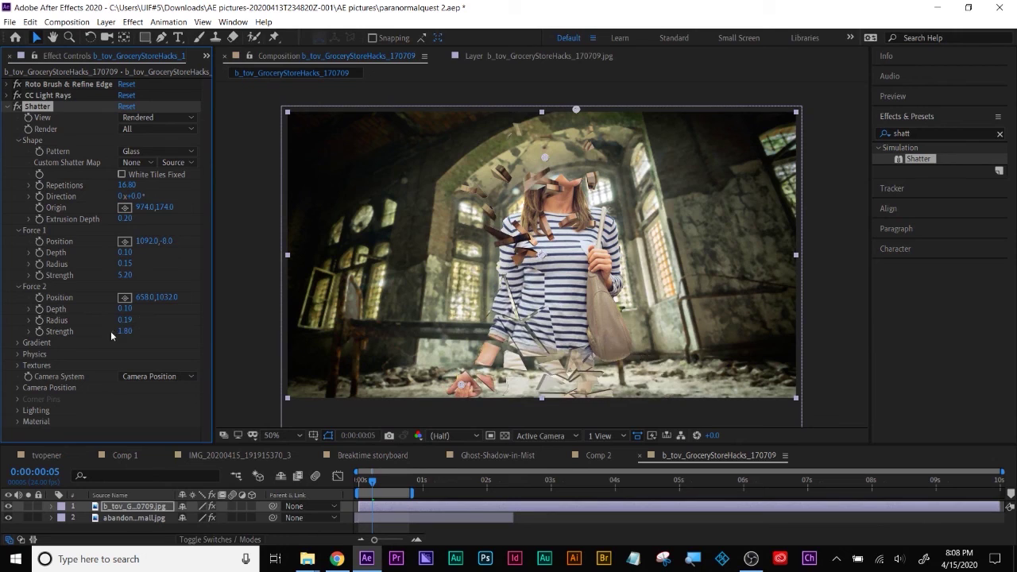
Step: Preview the shatter from the start and toggle Solo on and off to check the woman alone
left_click_drag(371, 484, 350, 484)
key("space")
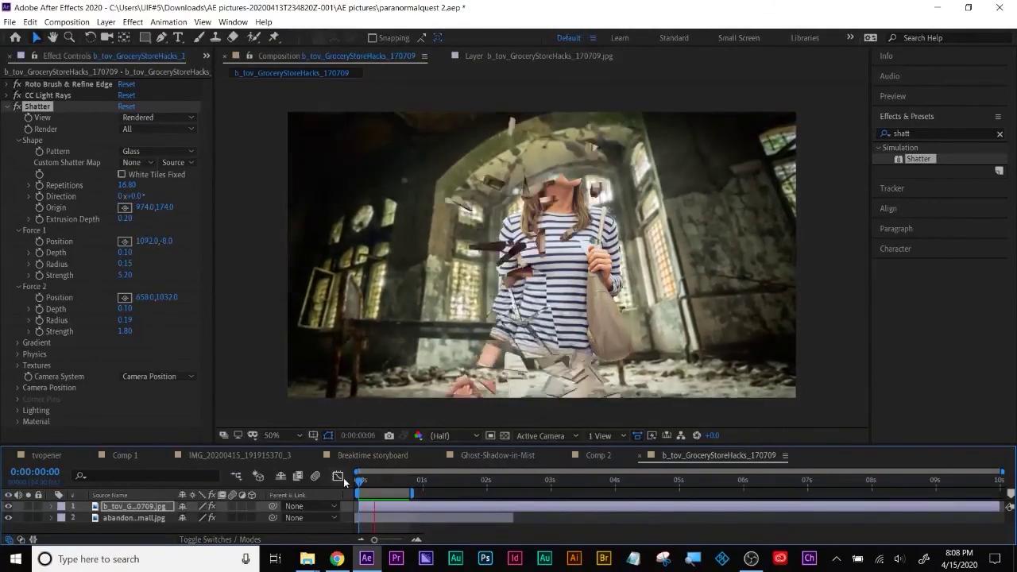
key("space")
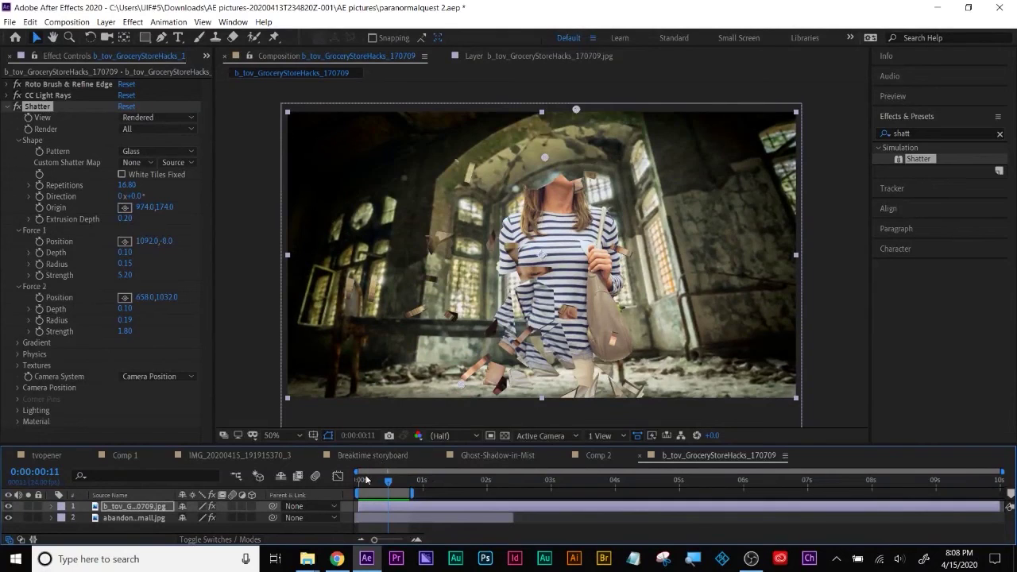
left_click_drag(386, 480, 366, 481)
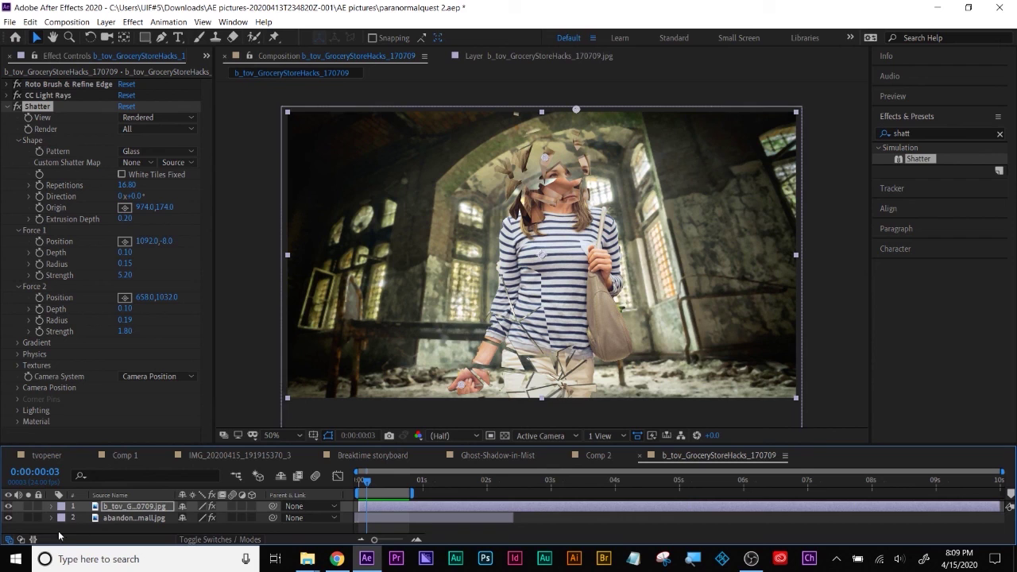
left_click(31, 508)
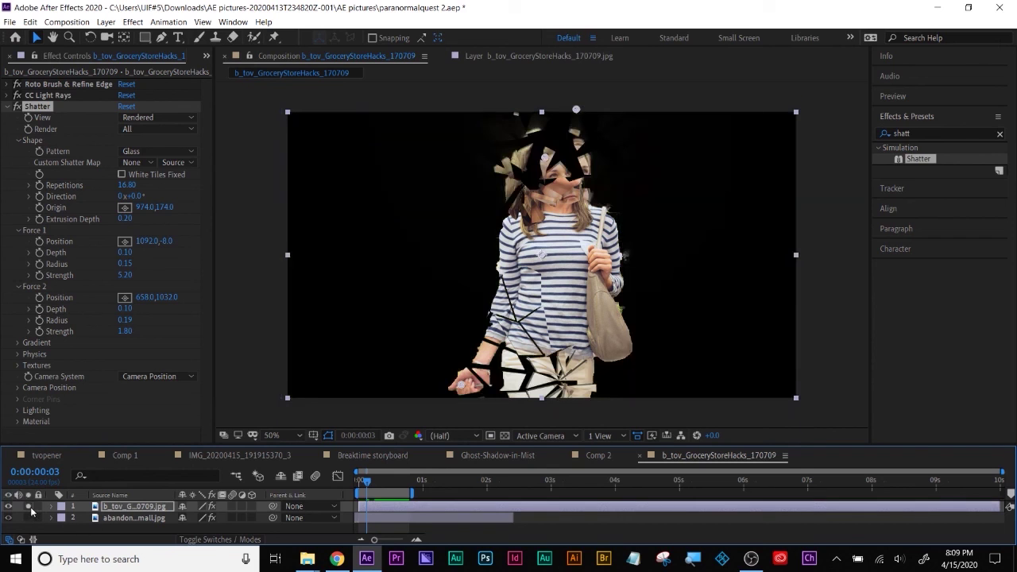
left_click(28, 507)
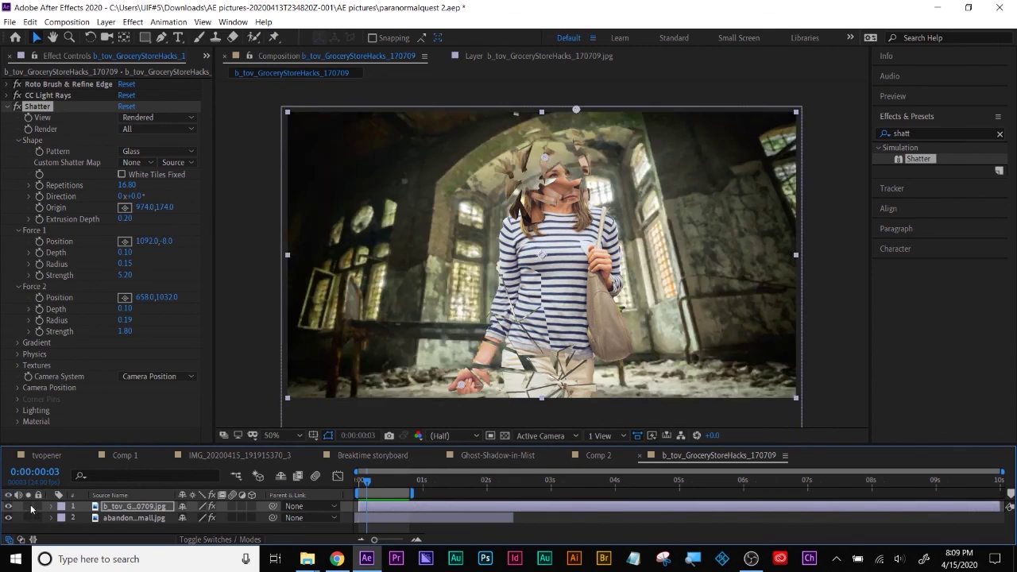